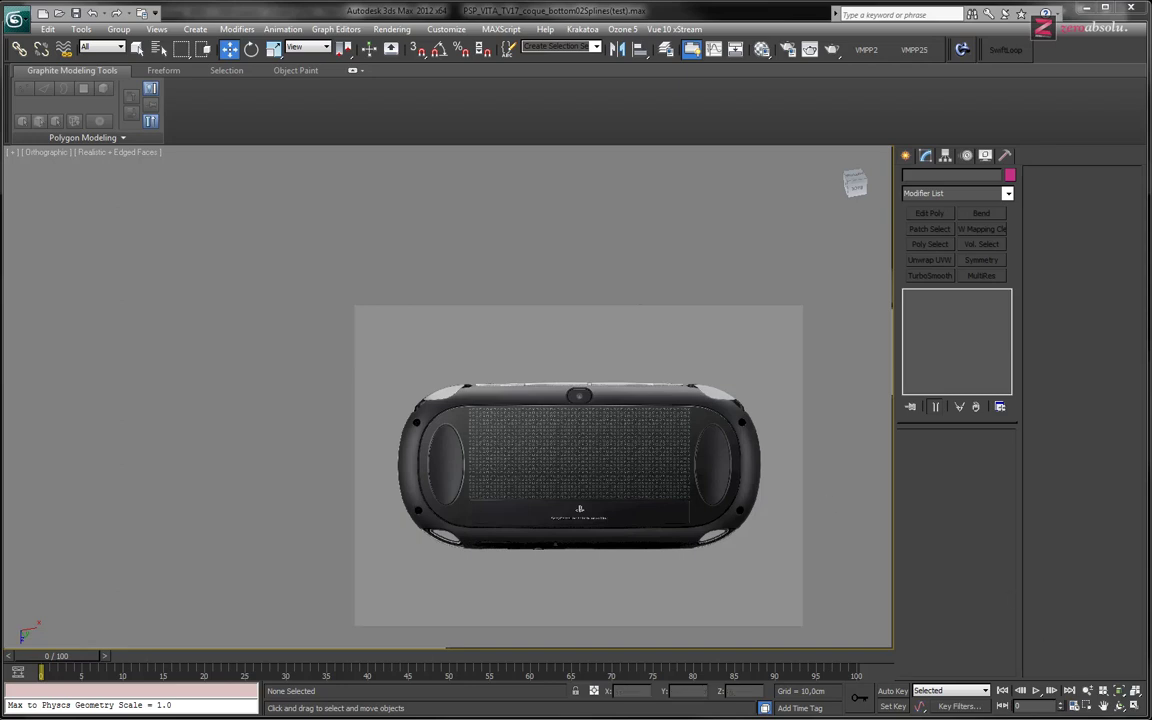
Zoom and pan around the shell's back to inspect the left screw hole and lower edge
{"action": "scroll", "coordinate": [442, 288], "scroll_direction": "up", "scroll_amount": 2}
{"action": "scroll", "coordinate": [380, 326], "scroll_direction": "up", "scroll_amount": 2}
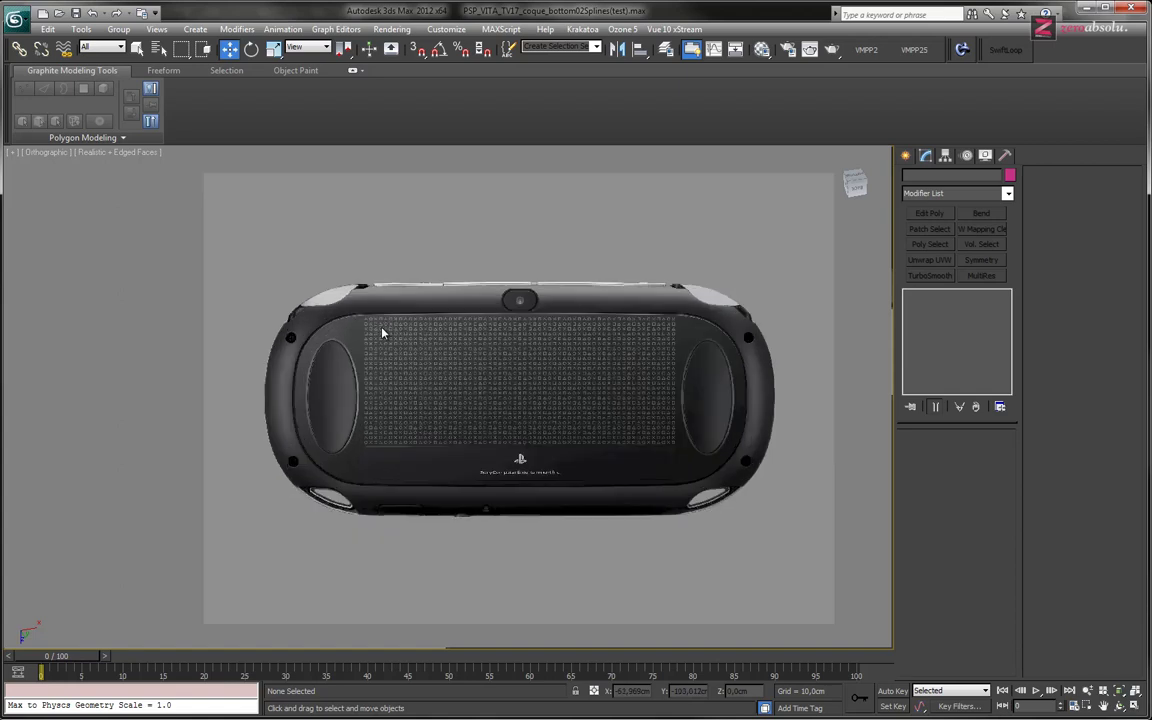
{"action": "scroll", "coordinate": [386, 306], "scroll_direction": "up", "scroll_amount": 2}
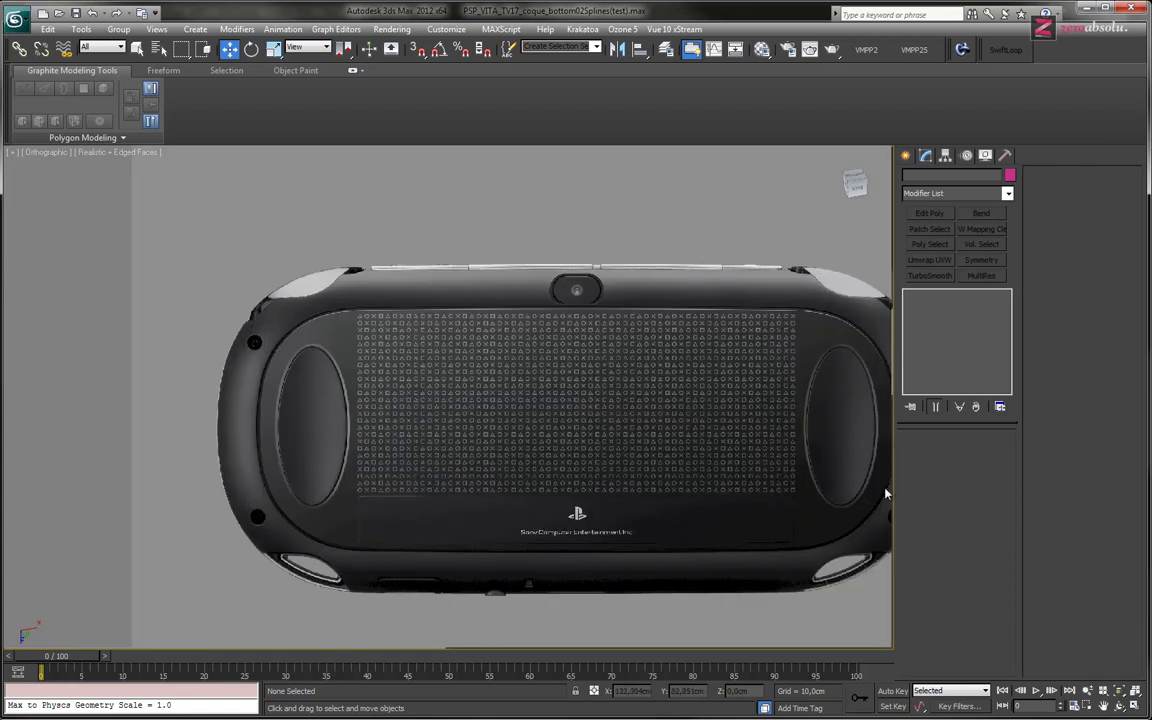
{"action": "middle_click_drag", "start_coordinate": [740, 386], "coordinate": [610, 328]}
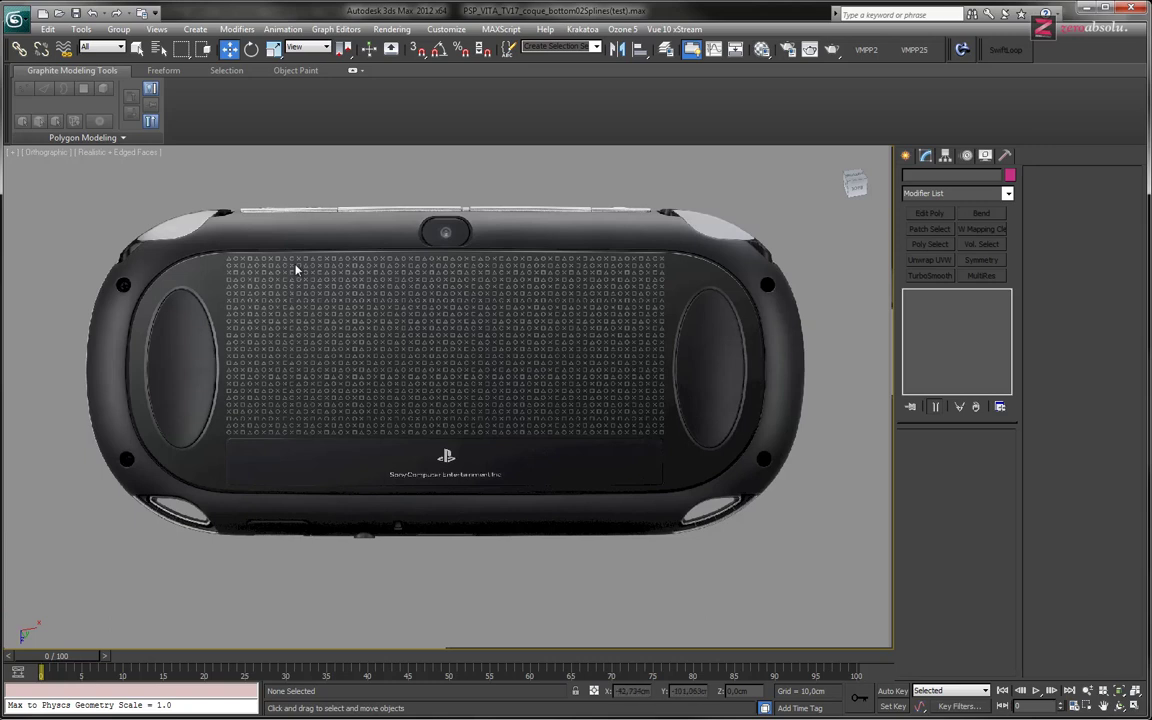
{"action": "middle_click_drag", "start_coordinate": [298, 265], "coordinate": [366, 277]}
{"action": "scroll", "coordinate": [256, 300], "scroll_direction": "up", "scroll_amount": 3}
{"action": "scroll", "coordinate": [184, 312], "scroll_direction": "up", "scroll_amount": 3}
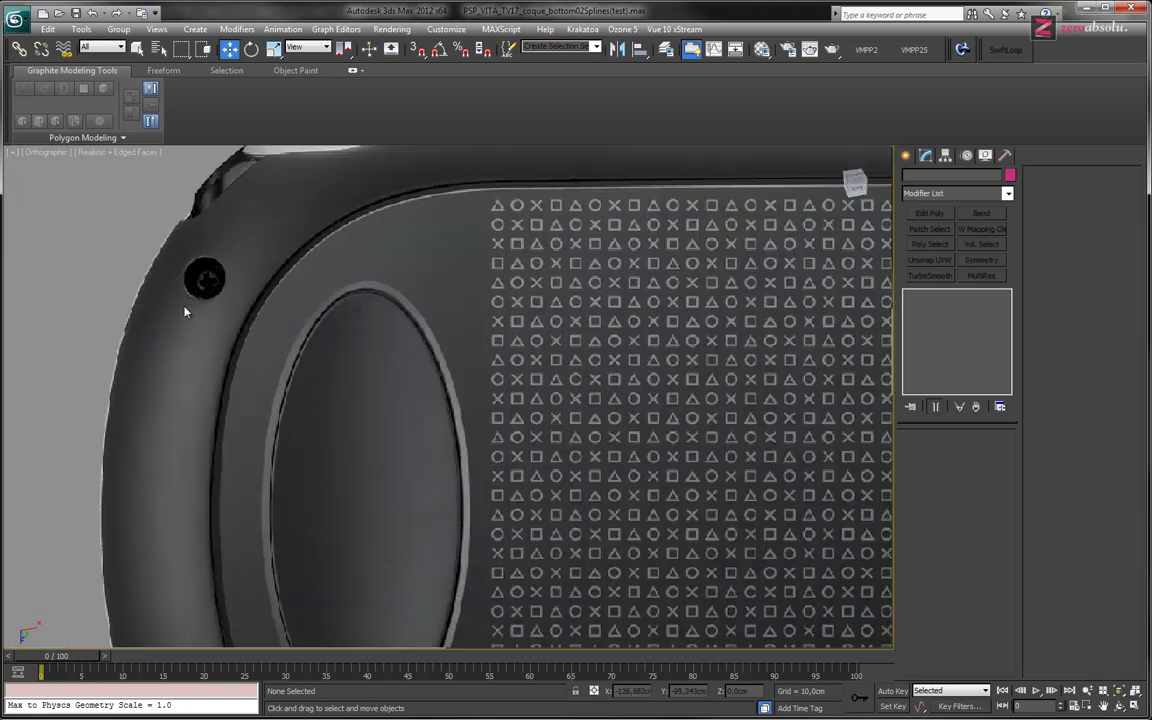
{"action": "middle_click_drag", "start_coordinate": [216, 295], "coordinate": [410, 355]}
{"action": "scroll", "coordinate": [405, 347], "scroll_direction": "up", "scroll_amount": 2}
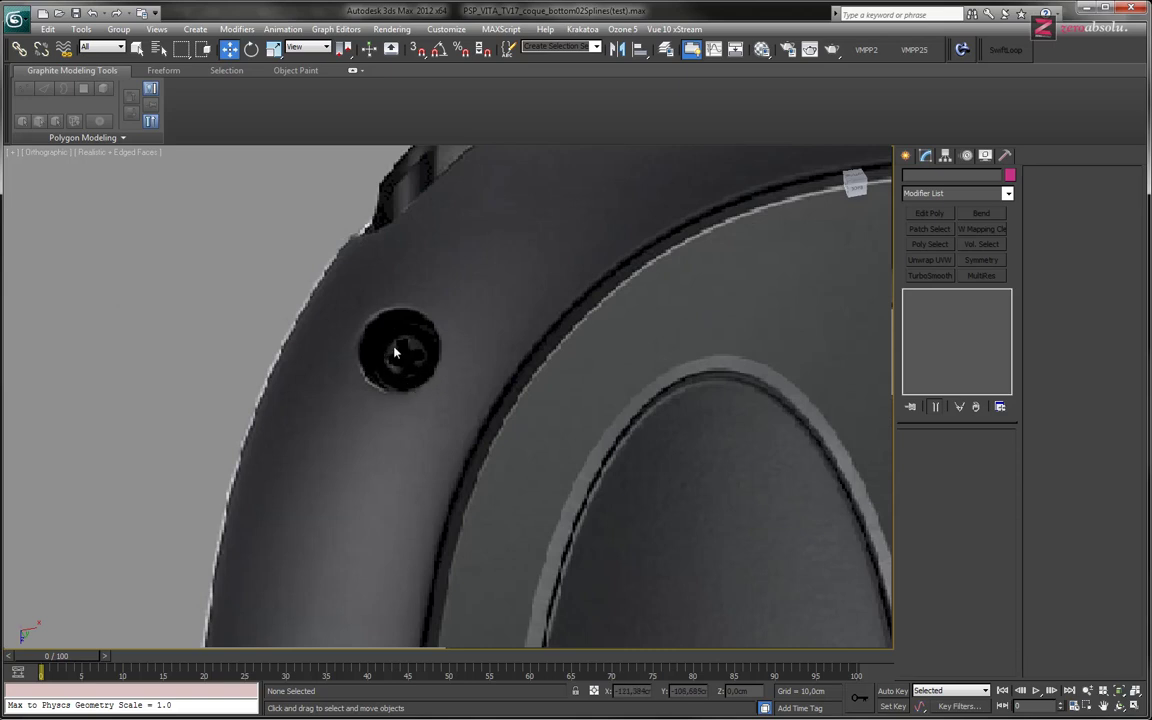
{"action": "scroll", "coordinate": [410, 375], "scroll_direction": "up", "scroll_amount": 1}
{"action": "scroll", "coordinate": [411, 372], "scroll_direction": "up", "scroll_amount": 1}
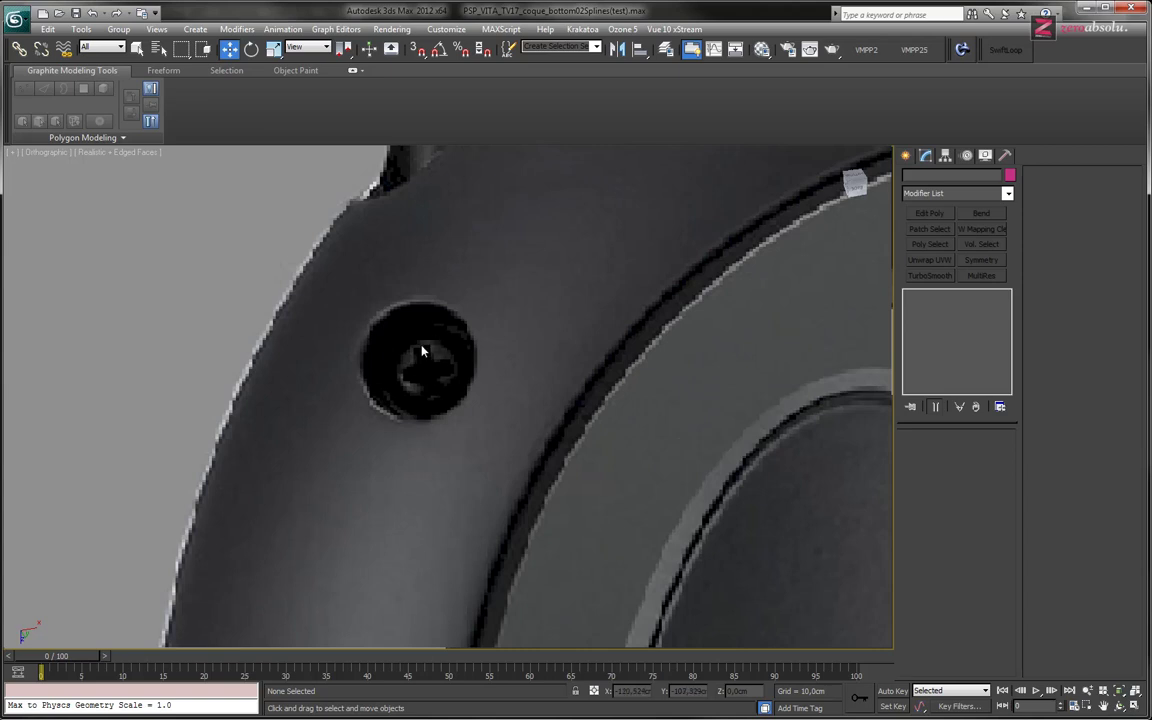
{"action": "middle_click_drag", "start_coordinate": [419, 351], "coordinate": [416, 424], "text": "alt"}
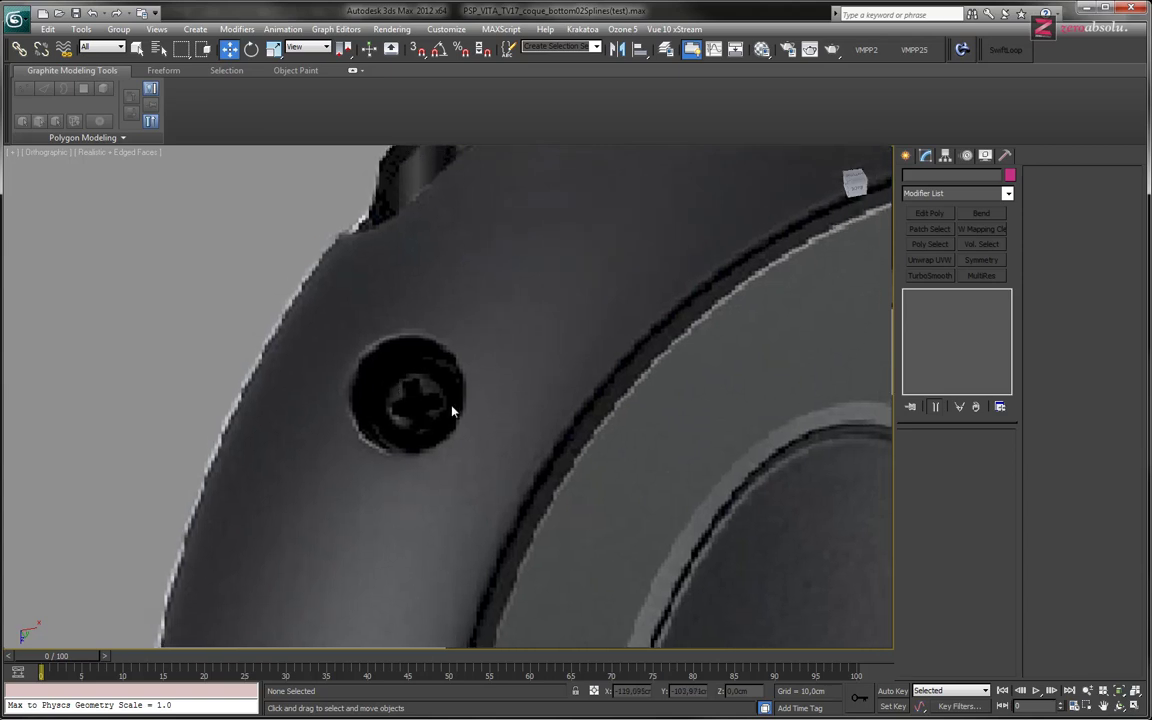
{"action": "scroll", "coordinate": [452, 410], "scroll_direction": "down", "scroll_amount": 2}
{"action": "scroll", "coordinate": [463, 406], "scroll_direction": "down", "scroll_amount": 2}
{"action": "scroll", "coordinate": [463, 406], "scroll_direction": "down", "scroll_amount": 2}
{"action": "scroll", "coordinate": [455, 328], "scroll_direction": "down", "scroll_amount": 2}
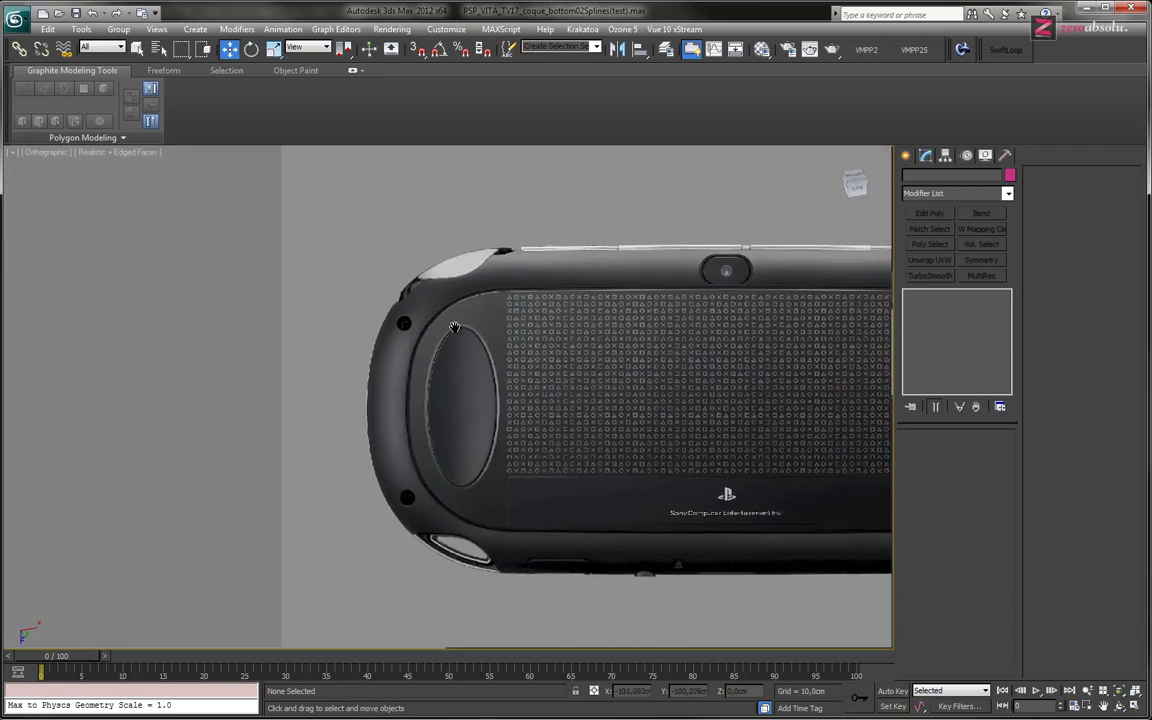
{"action": "scroll", "coordinate": [455, 328], "scroll_direction": "down", "scroll_amount": 1}
{"action": "scroll", "coordinate": [504, 342], "scroll_direction": "down", "scroll_amount": 2}
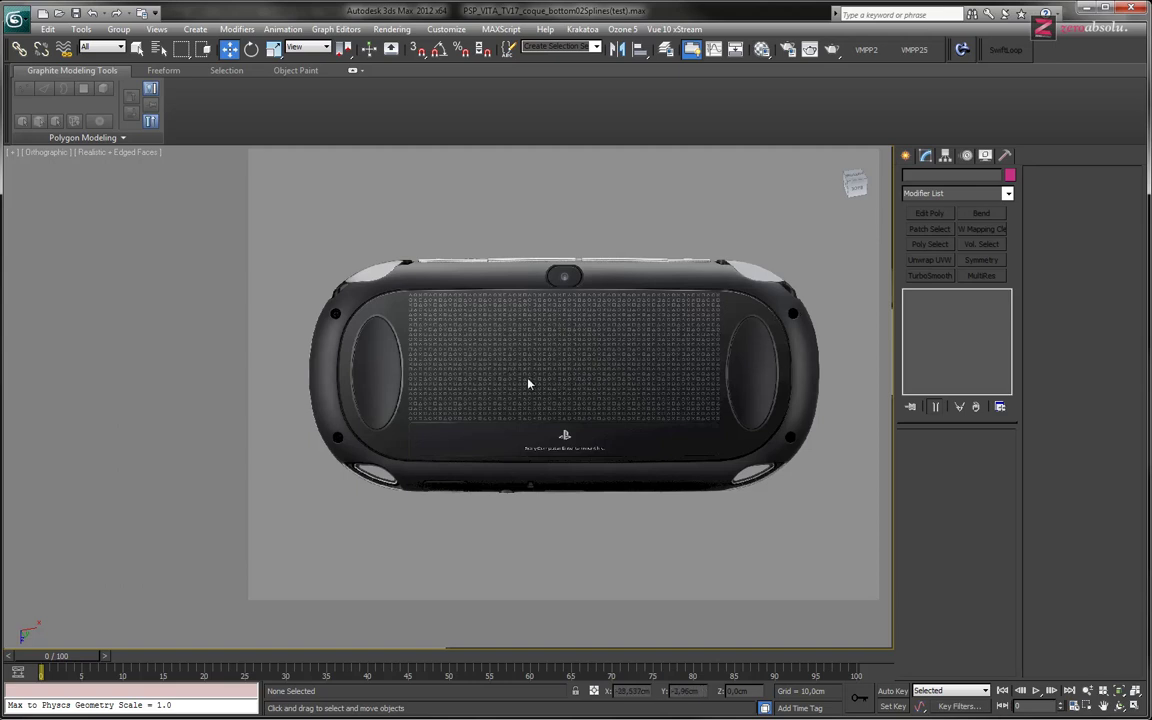
{"action": "scroll", "coordinate": [362, 325], "scroll_direction": "up", "scroll_amount": 3}
{"action": "scroll", "coordinate": [337, 320], "scroll_direction": "up", "scroll_amount": 4}
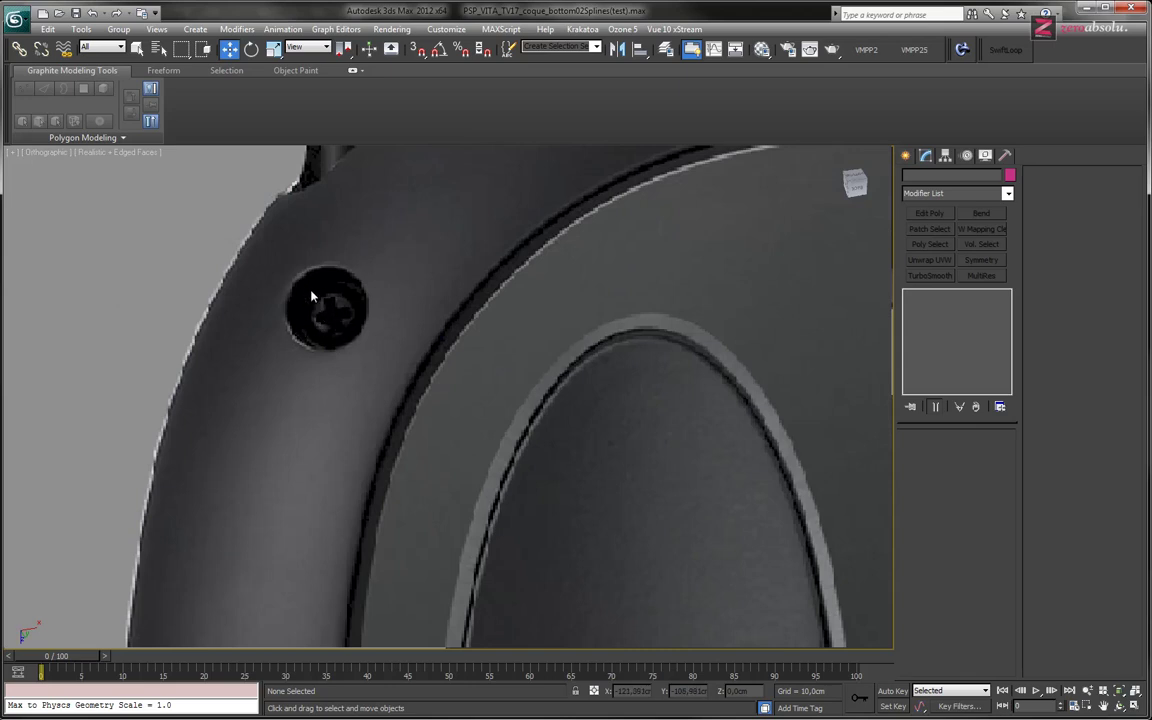
{"action": "scroll", "coordinate": [326, 315], "scroll_direction": "down", "scroll_amount": 3}
{"action": "scroll", "coordinate": [337, 301], "scroll_direction": "down", "scroll_amount": 2}
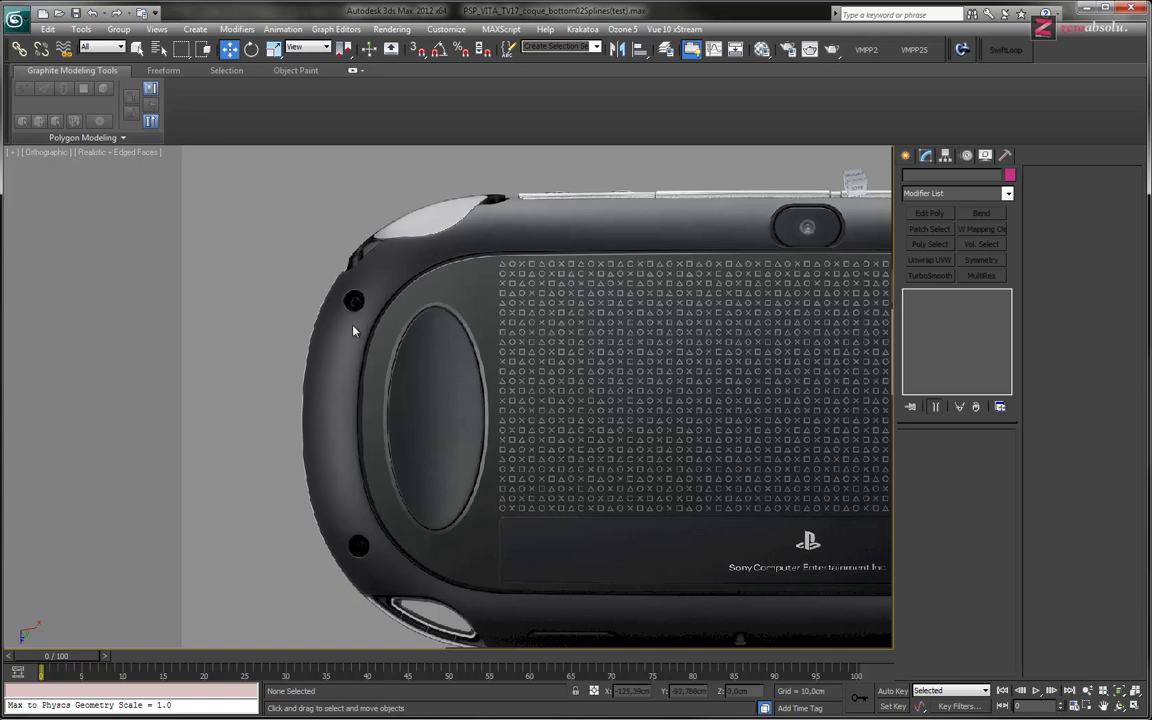
{"action": "middle_click_drag", "start_coordinate": [318, 330], "coordinate": [202, 242]}
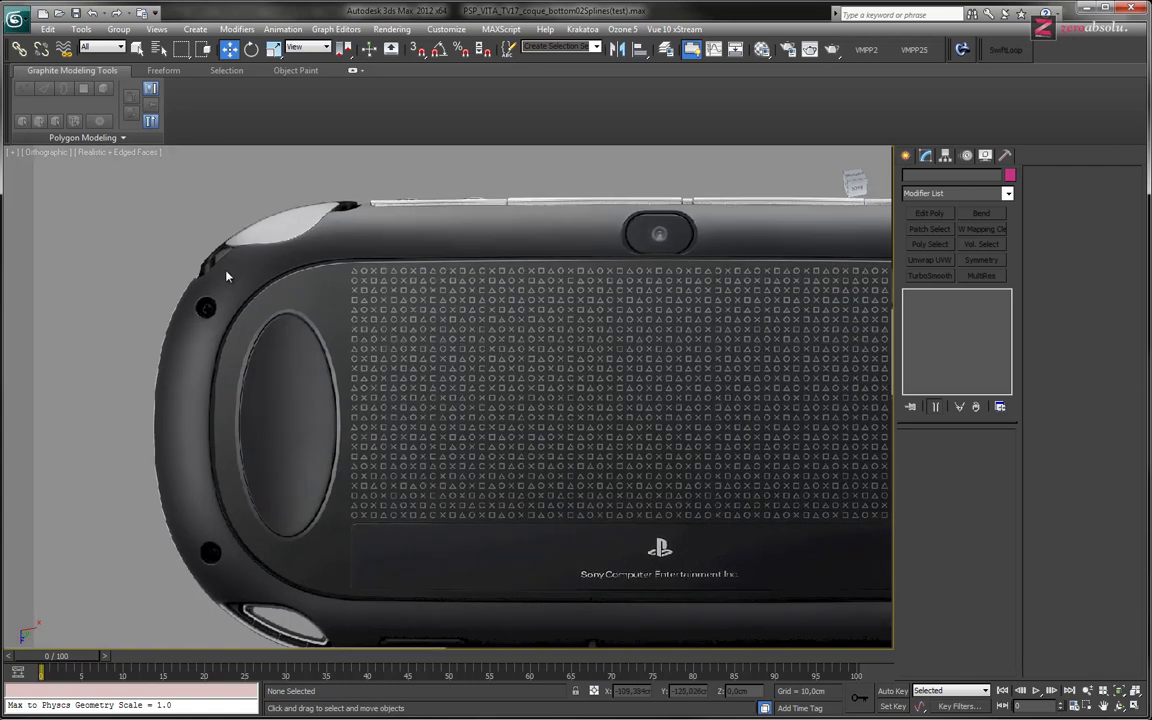
{"action": "scroll", "coordinate": [270, 313], "scroll_direction": "up", "scroll_amount": 3}
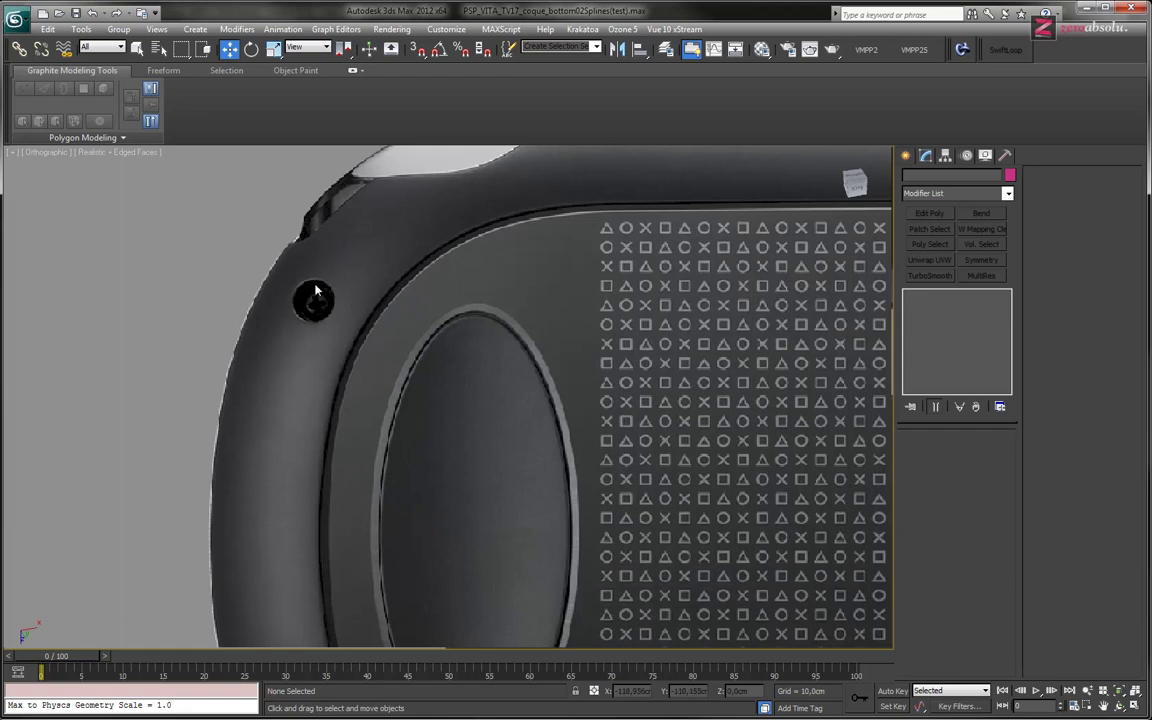
{"action": "mouse_move", "coordinate": [309, 292]}
{"action": "middle_mouse_down"}
{"action": "mouse_move", "coordinate": [338, 335]}
{"action": "mouse_move", "coordinate": [346, 315]}
{"action": "middle_mouse_up"}
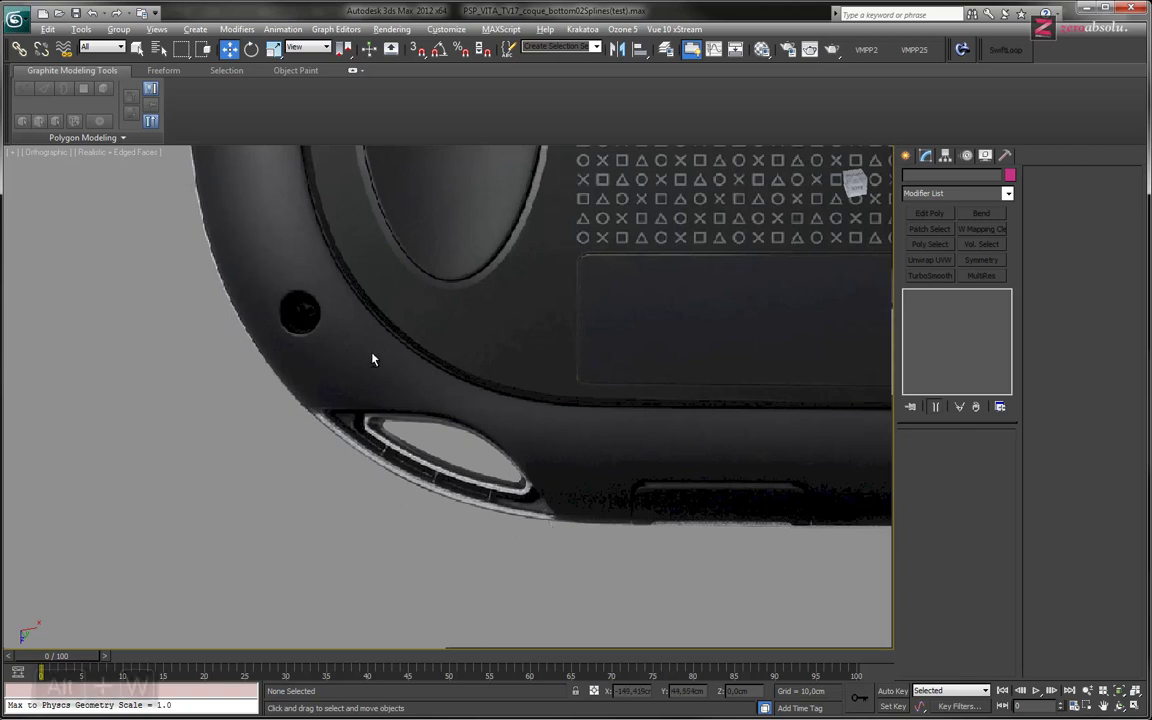
Maximize the Left view, follow the side profile to the hole and rounded end, then restore four viewports
{"action": "key", "text": "alt+w"}
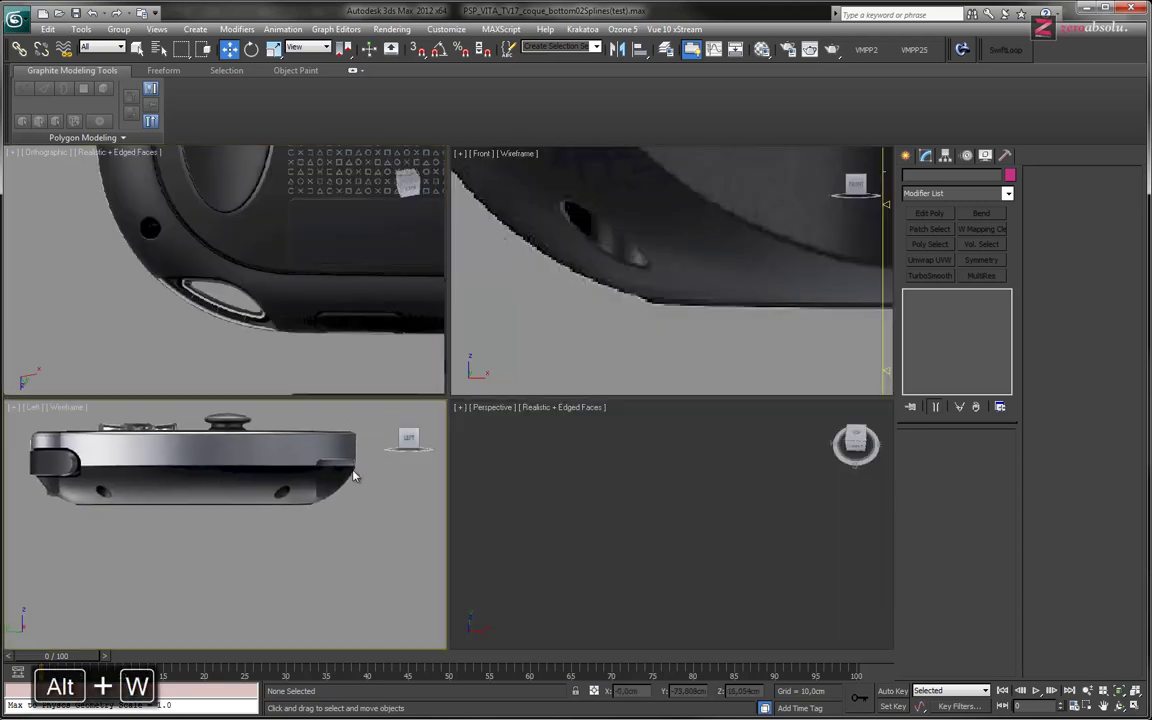
{"action": "key", "text": "alt+w"}
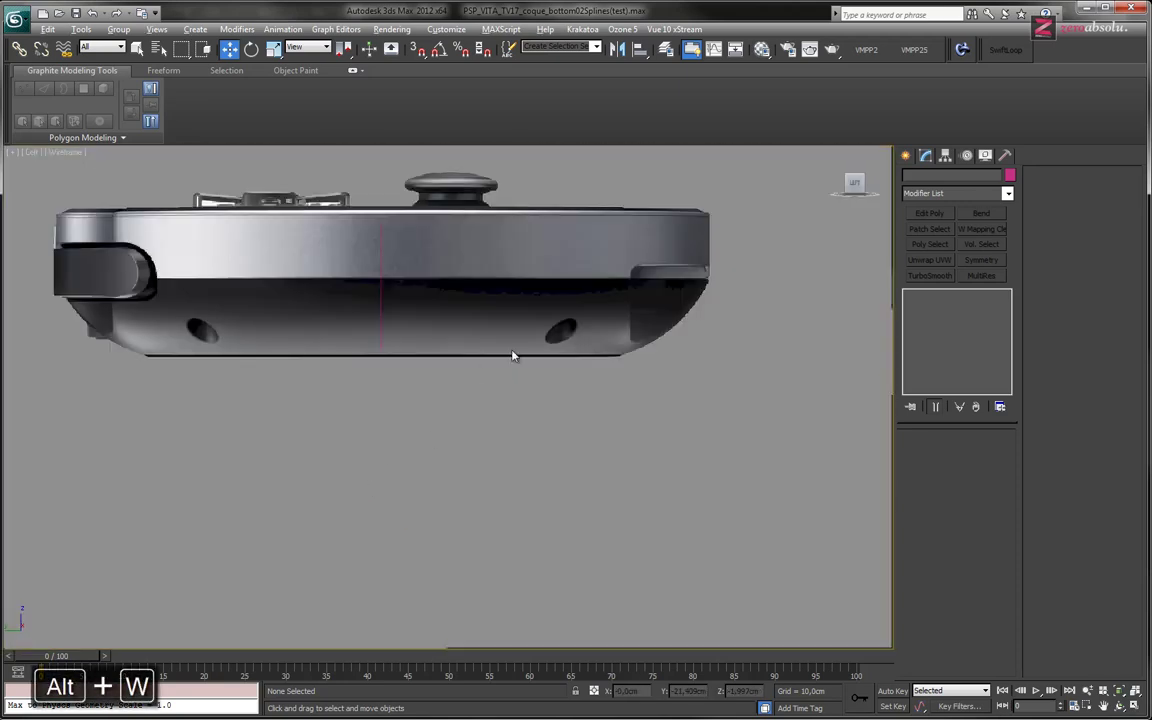
{"action": "scroll", "coordinate": [512, 355], "scroll_direction": "up", "scroll_amount": 2}
{"action": "scroll", "coordinate": [445, 419], "scroll_direction": "up", "scroll_amount": 2}
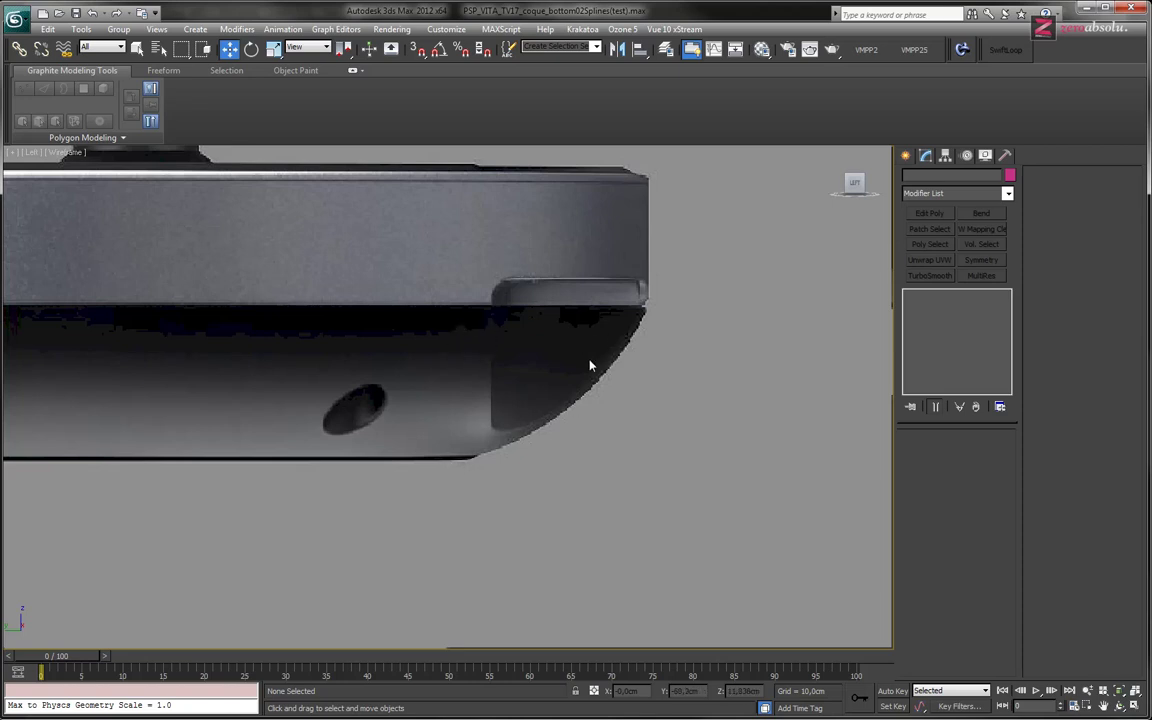
{"action": "mouse_move", "coordinate": [214, 363]}
{"action": "middle_mouse_down"}
{"action": "mouse_move", "coordinate": [535, 342]}
{"action": "mouse_move", "coordinate": [607, 360]}
{"action": "mouse_move", "coordinate": [366, 375]}
{"action": "middle_mouse_up"}
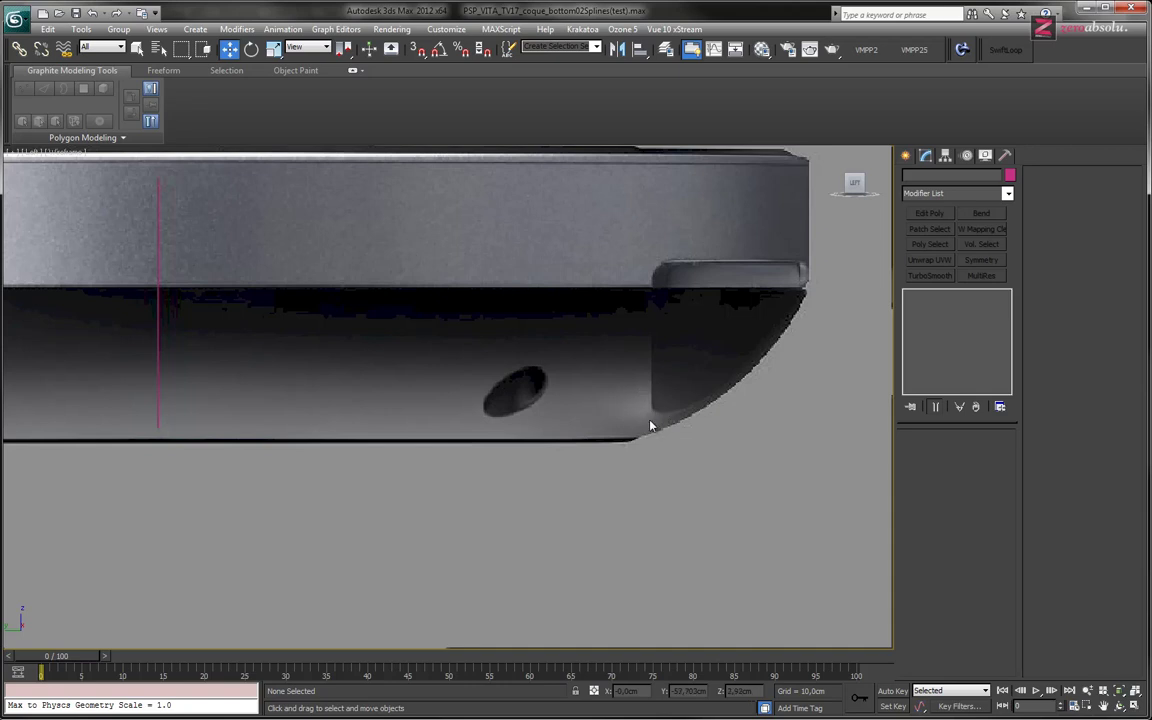
{"action": "middle_click_drag", "start_coordinate": [648, 407], "coordinate": [569, 399]}
{"action": "scroll", "coordinate": [569, 399], "scroll_direction": "up", "scroll_amount": 4}
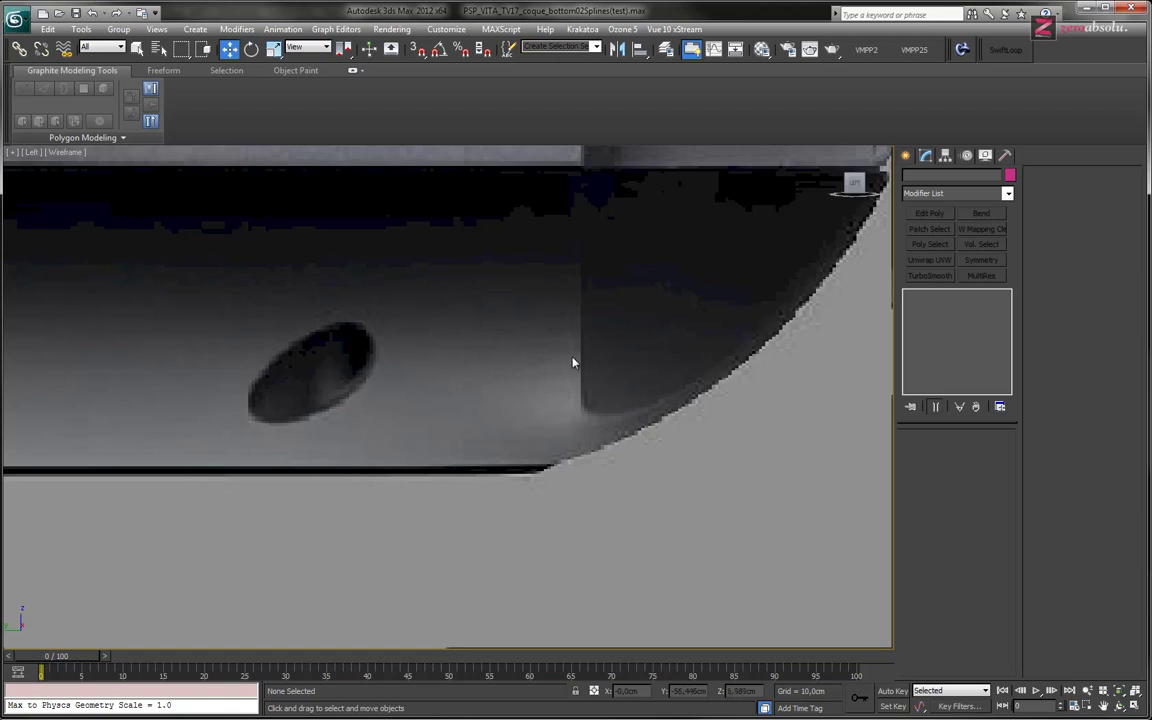
{"action": "scroll", "coordinate": [564, 404], "scroll_direction": "down", "scroll_amount": 5}
{"action": "mouse_move", "coordinate": [562, 403]}
{"action": "middle_mouse_down"}
{"action": "mouse_move", "coordinate": [616, 383]}
{"action": "mouse_move", "coordinate": [672, 424]}
{"action": "middle_mouse_up"}
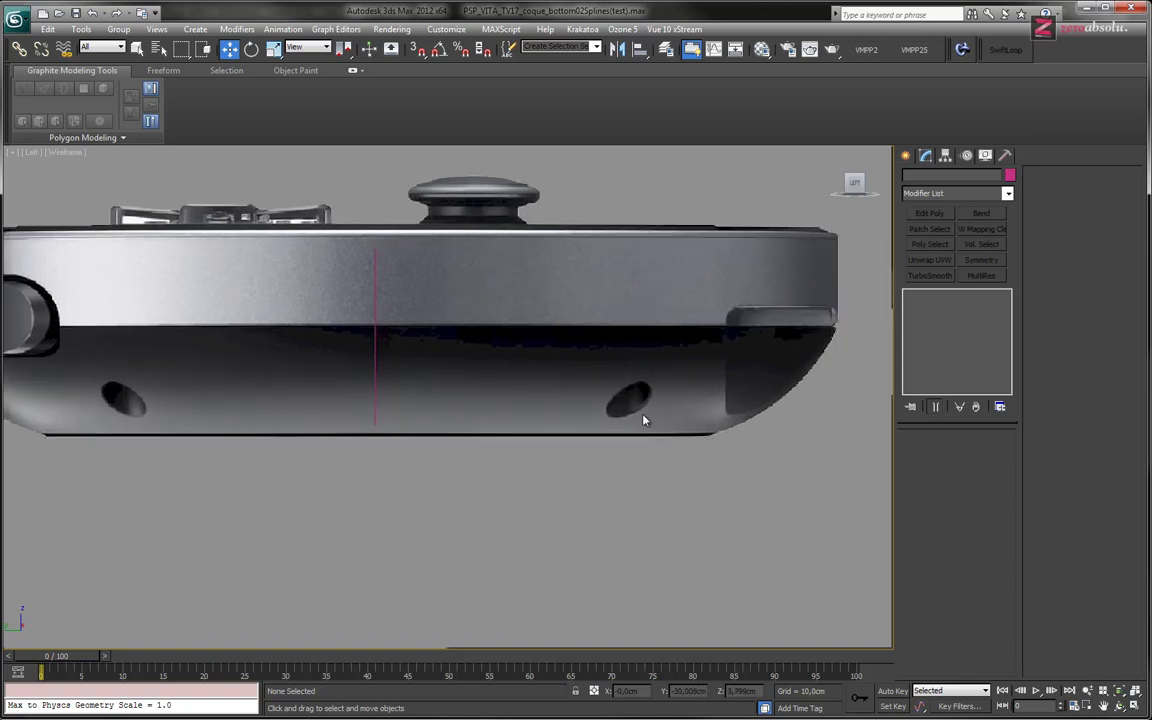
{"action": "middle_click_drag", "start_coordinate": [643, 420], "coordinate": [707, 391]}
{"action": "key", "text": "alt+w"}
{"action": "scroll", "coordinate": [300, 280], "scroll_direction": "up", "scroll_amount": 3}
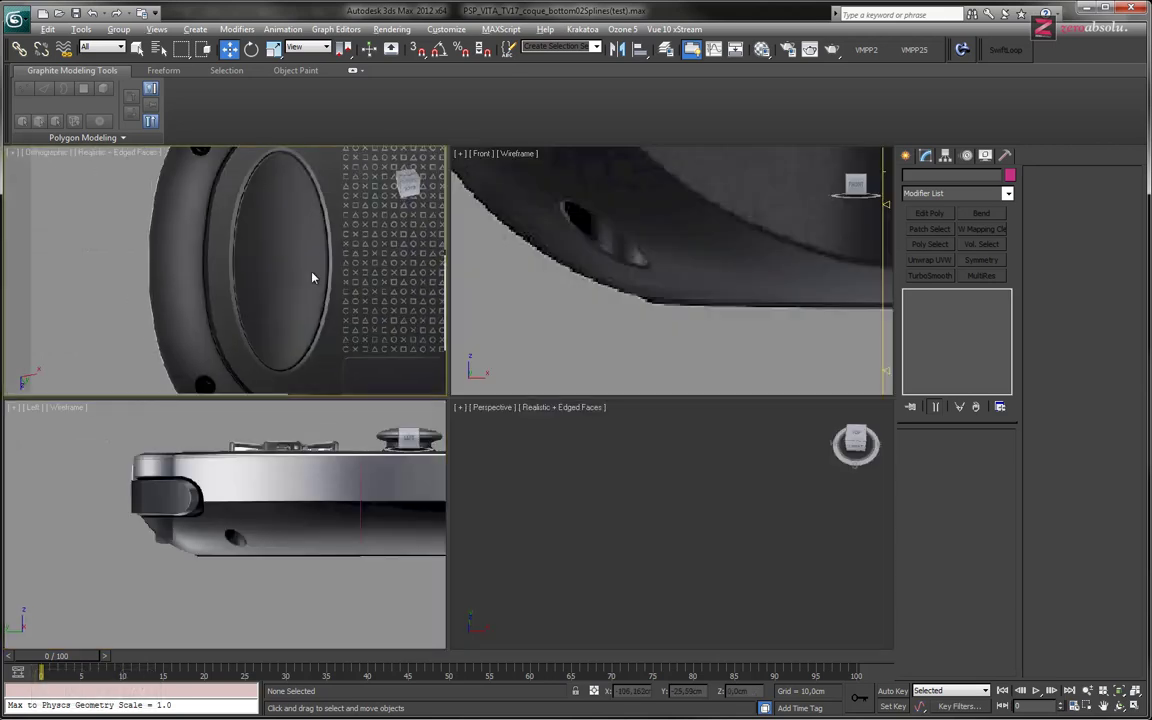
Maximize the orthographic rear view, study the rounded top-left shoulder, then switch to Pale Moon
{"action": "key", "text": "alt+w"}
{"action": "middle_click_drag", "start_coordinate": [296, 213], "coordinate": [336, 348]}
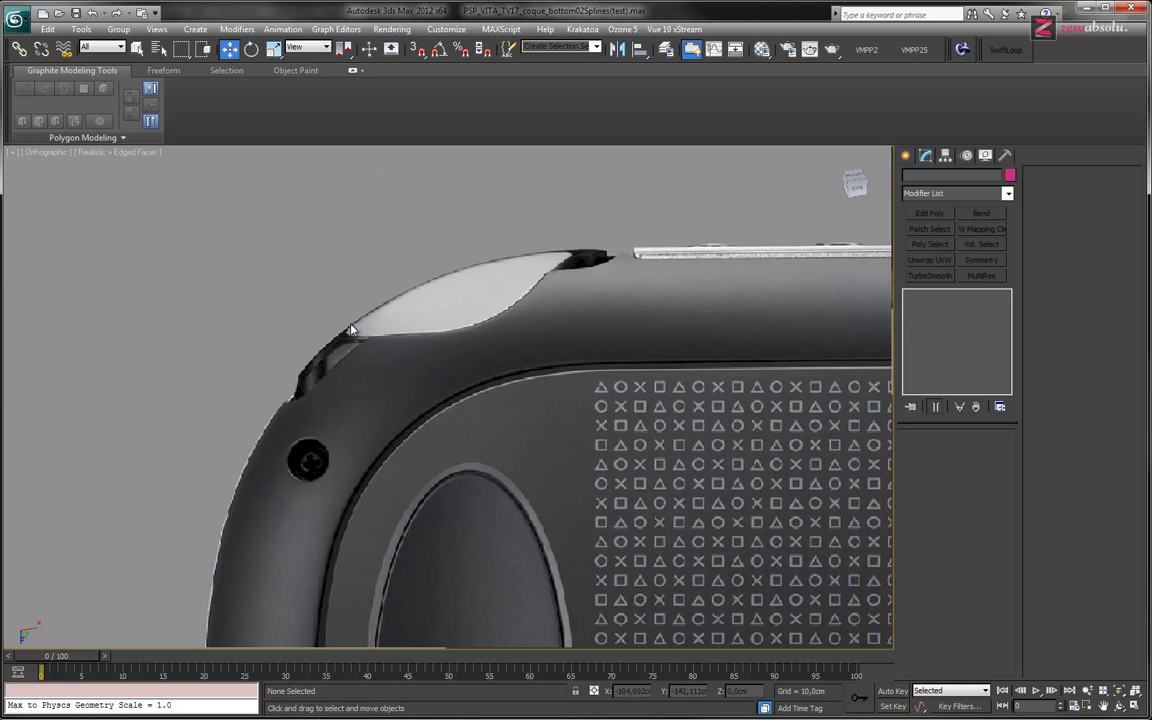
{"action": "scroll", "coordinate": [363, 341], "scroll_direction": "up", "scroll_amount": 3}
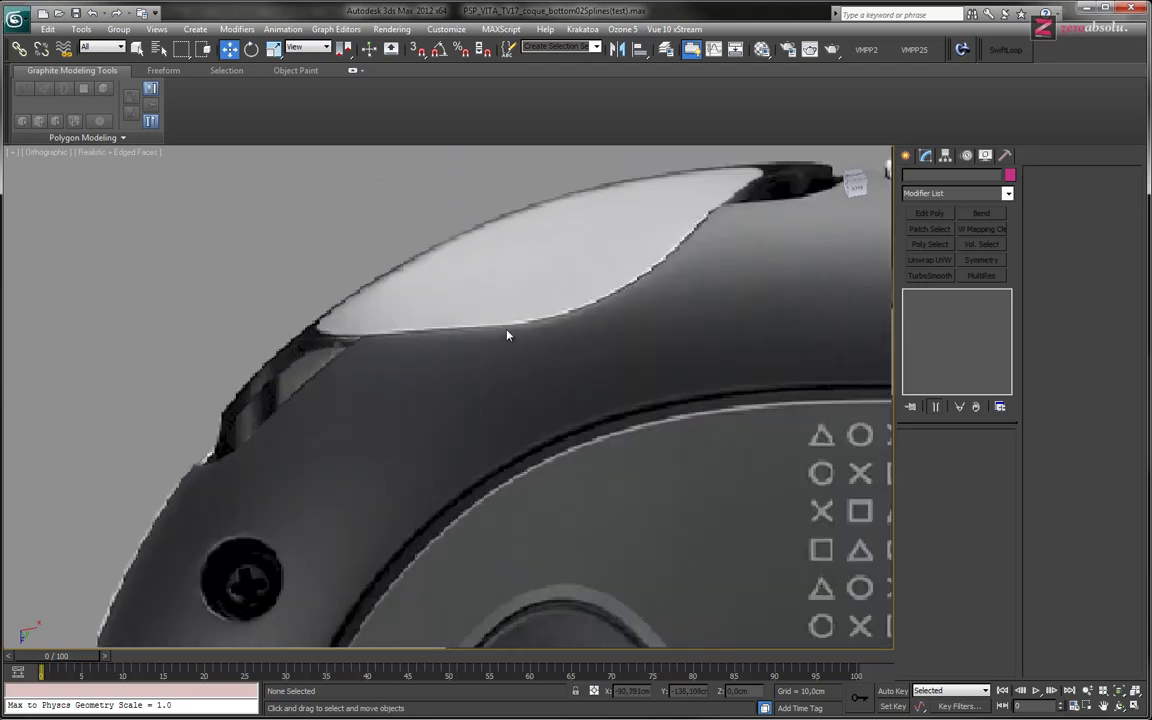
{"action": "middle_click_drag", "start_coordinate": [531, 302], "coordinate": [523, 336]}
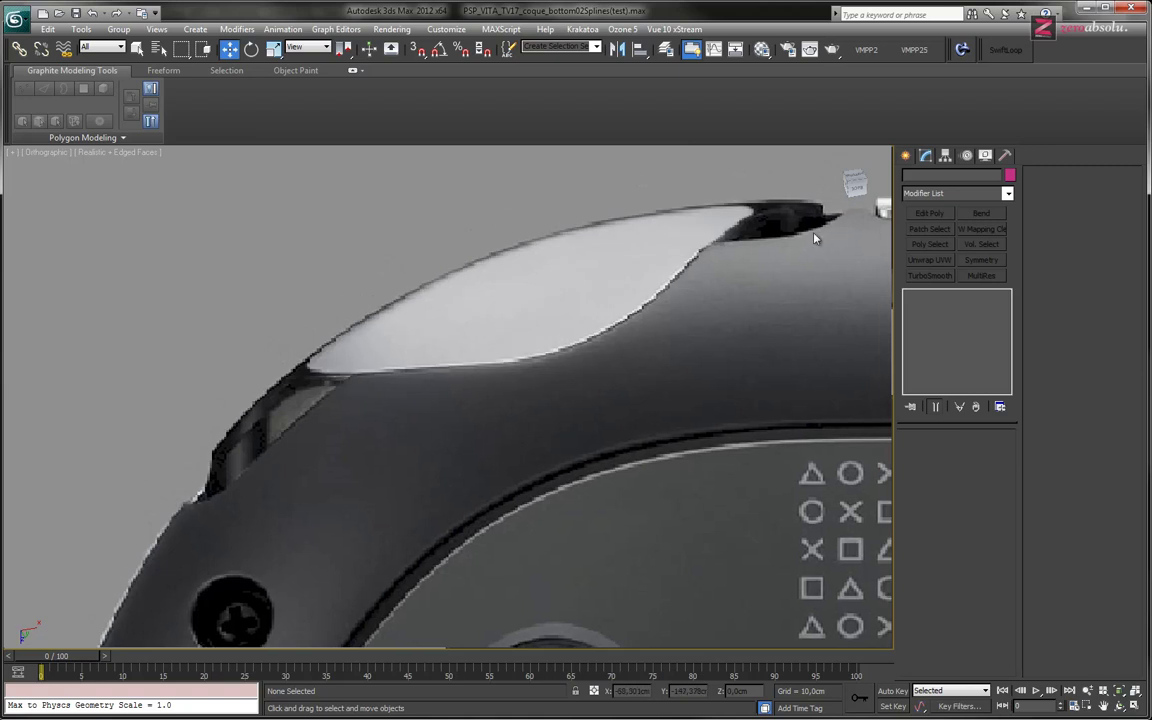
{"action": "middle_click_drag", "start_coordinate": [514, 450], "coordinate": [451, 370]}
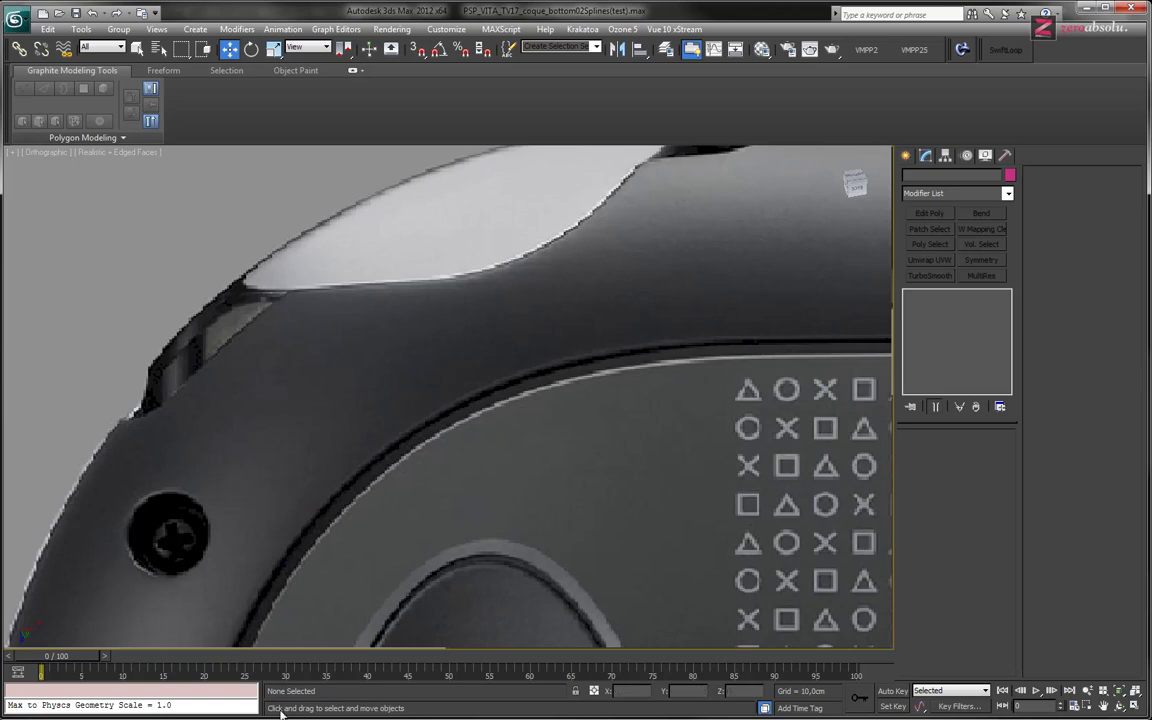
{"action": "key", "text": "alt+Tab"}
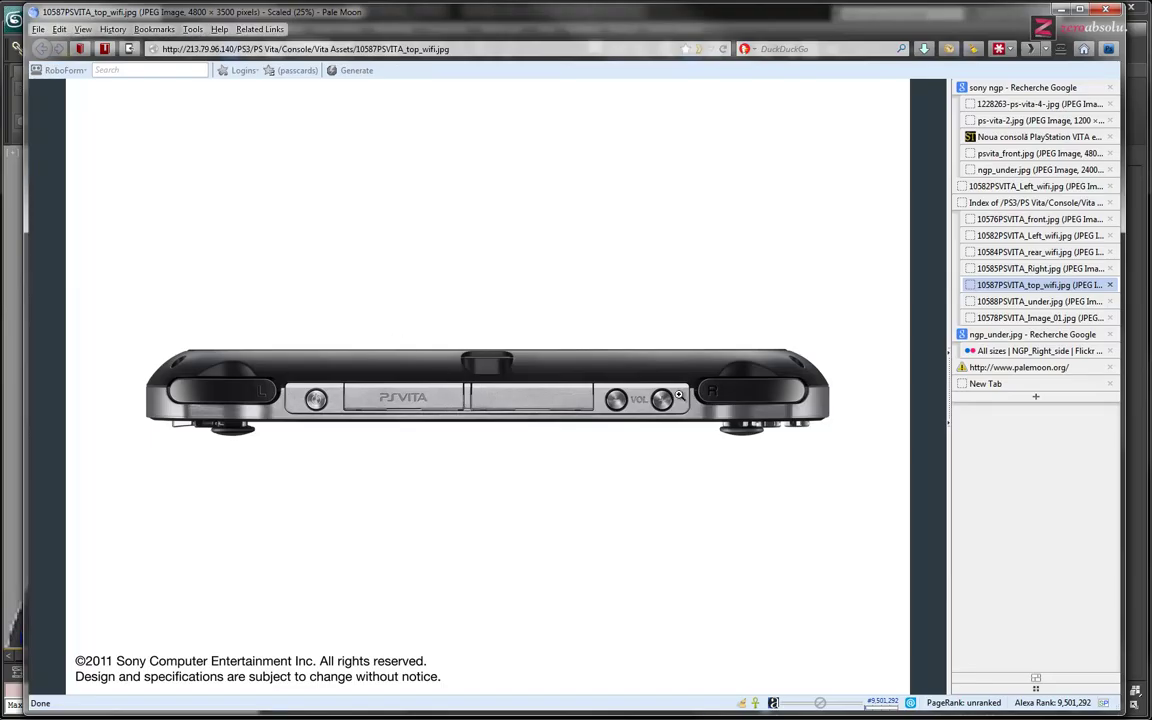
View the top_wifi photo at full size, scroll across it, then fit it back to the window
{"action": "left_click", "coordinate": [758, 400]}
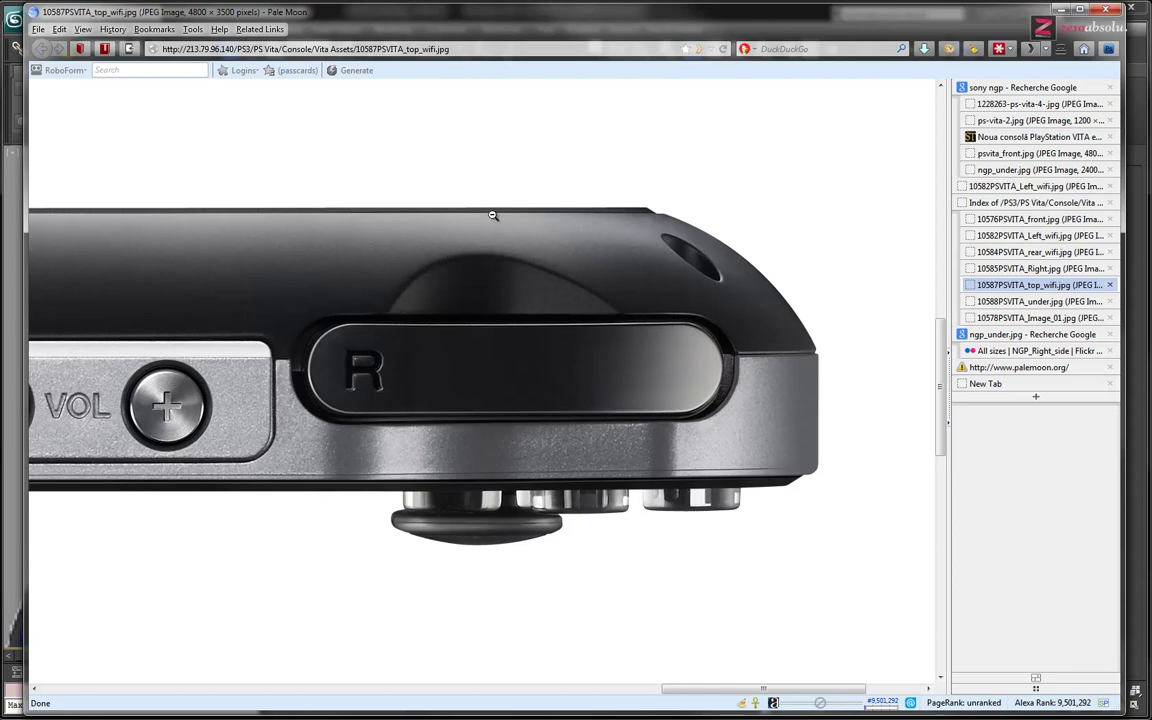
{"action": "scroll", "coordinate": [470, 412], "scroll_direction": "left", "scroll_amount": 1}
{"action": "scroll", "coordinate": [470, 412], "scroll_direction": "left", "scroll_amount": 5}
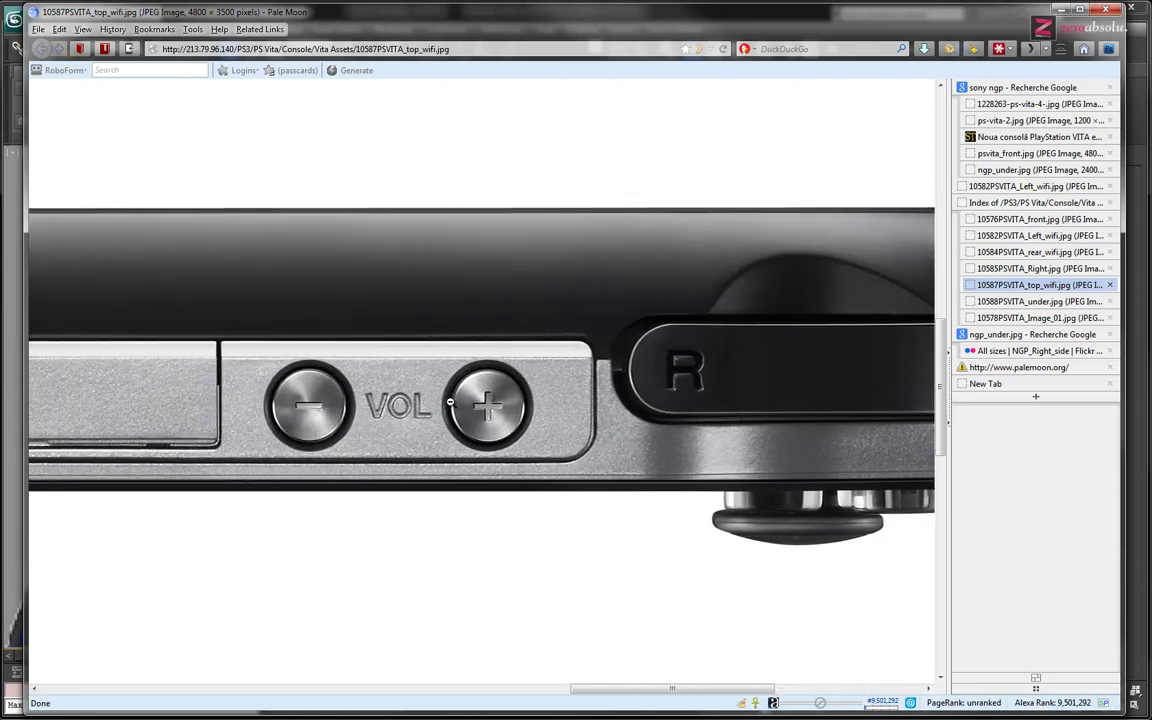
{"action": "left_click", "coordinate": [600, 385]}
Zoom in on the VOL and R buttons and then the camera bump, fitting the photo back each time
{"action": "left_click", "coordinate": [630, 362]}
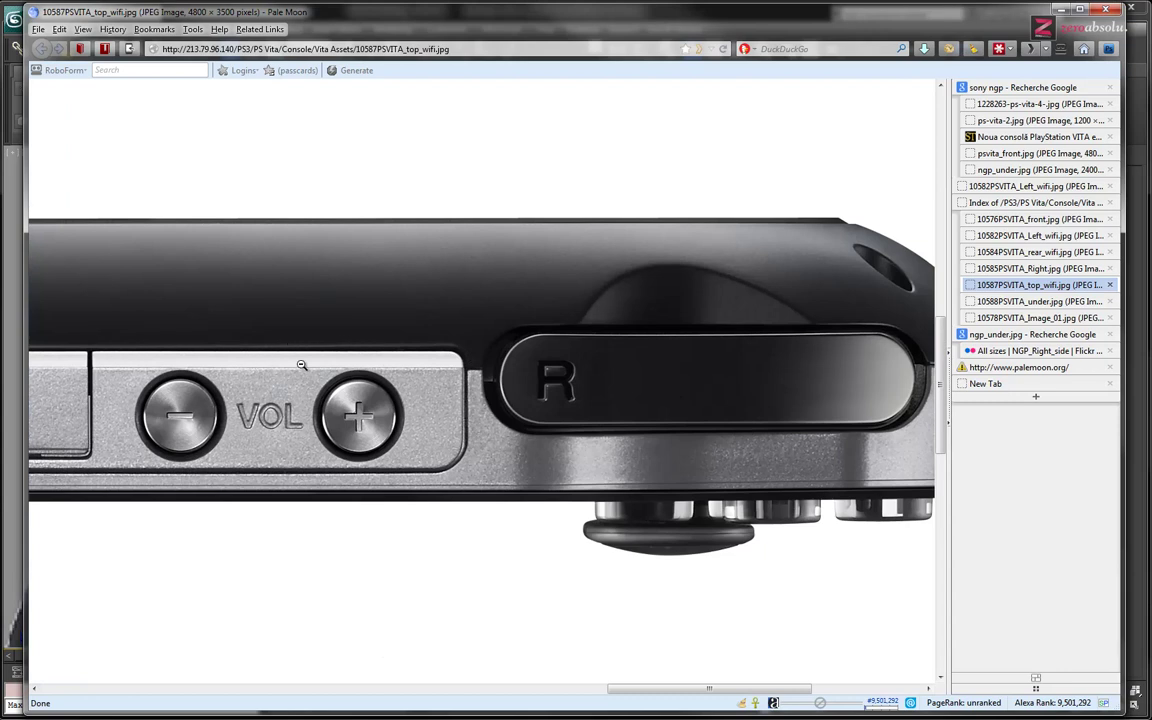
{"action": "left_click", "coordinate": [294, 382]}
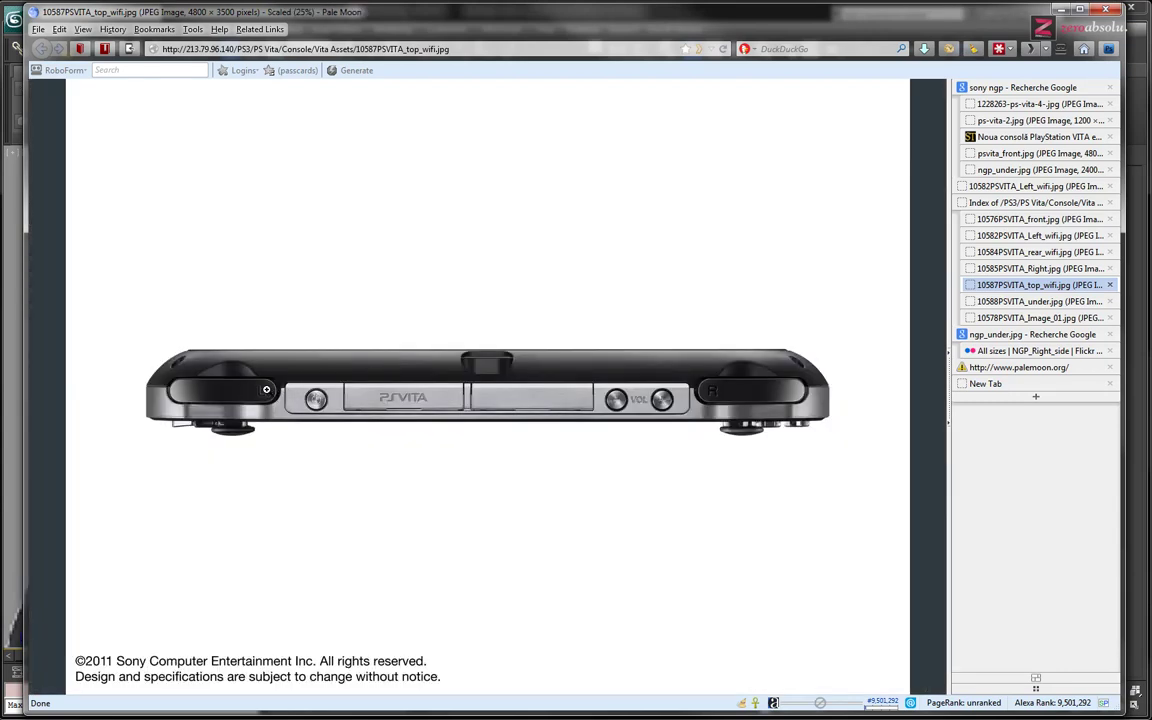
{"action": "left_click", "coordinate": [432, 330]}
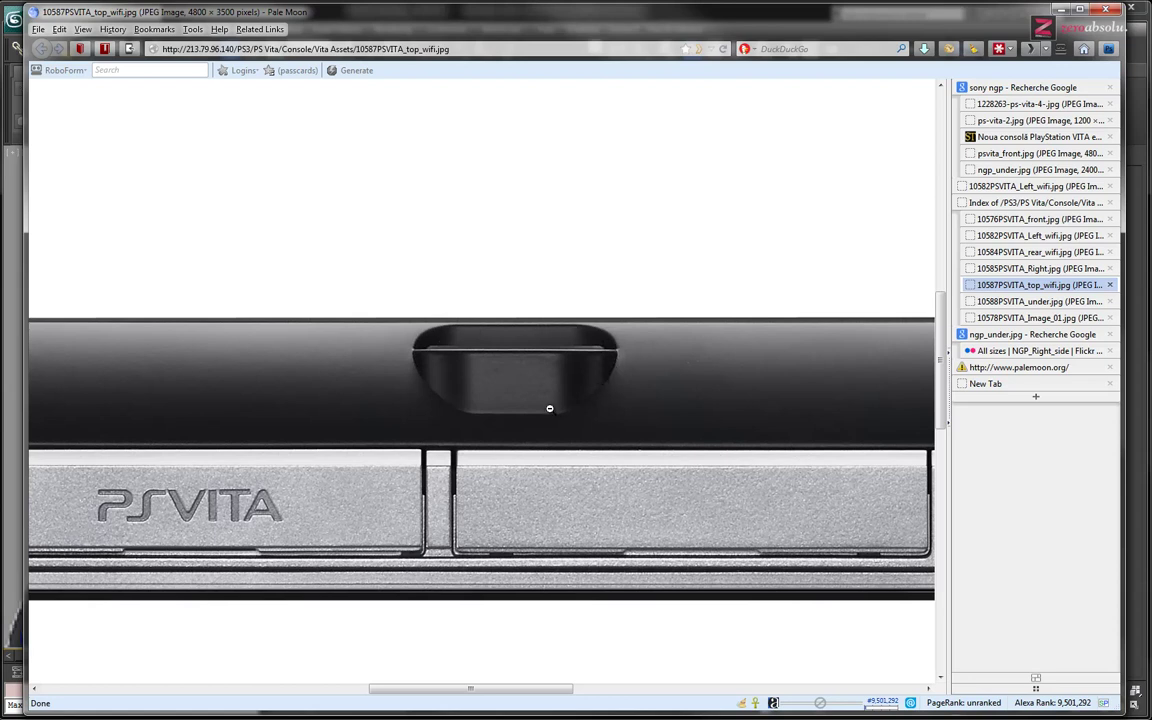
{"action": "left_click", "coordinate": [427, 373]}
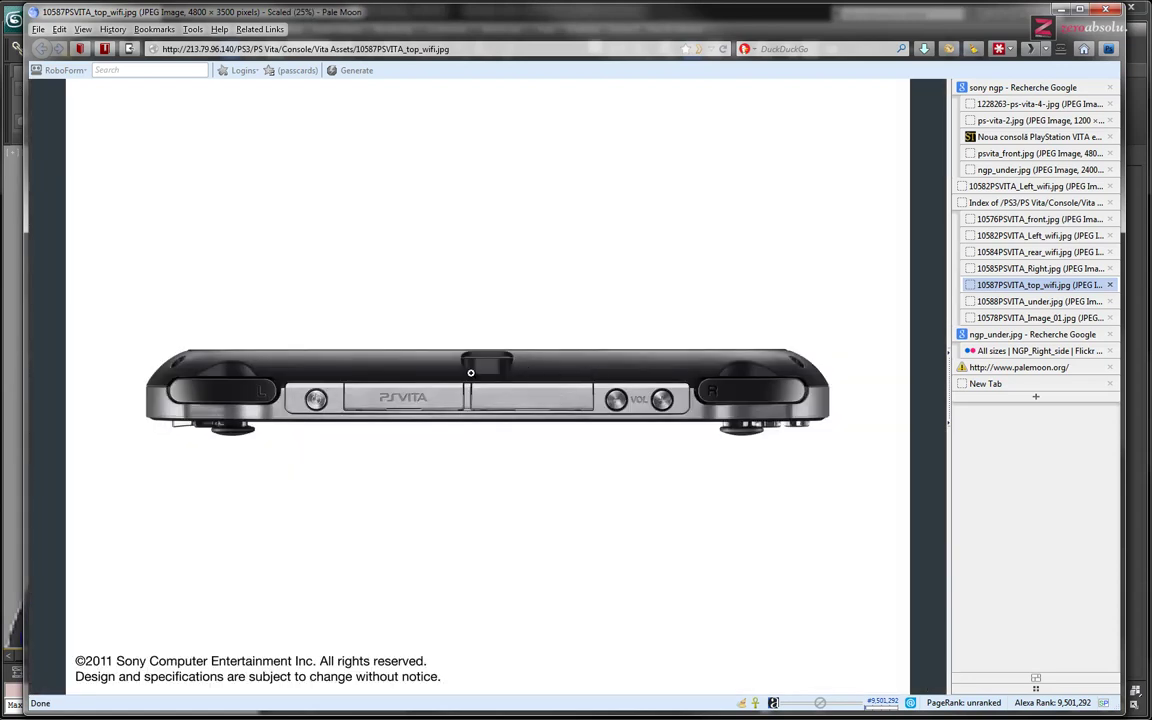
{"action": "left_click", "coordinate": [1040, 220]}
Compare the angled rear photo's camera bump and the ps-vita-2.jpg multi-view sheet at full size
{"action": "left_click", "coordinate": [1040, 235]}
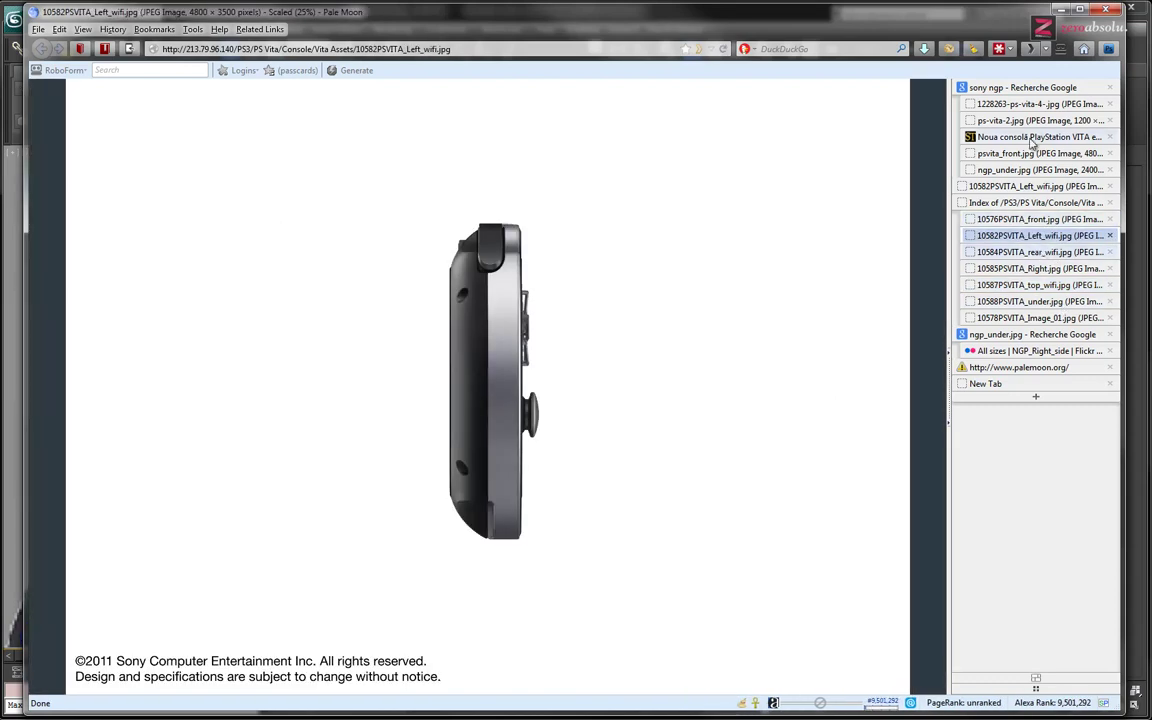
{"action": "left_click", "coordinate": [1040, 104]}
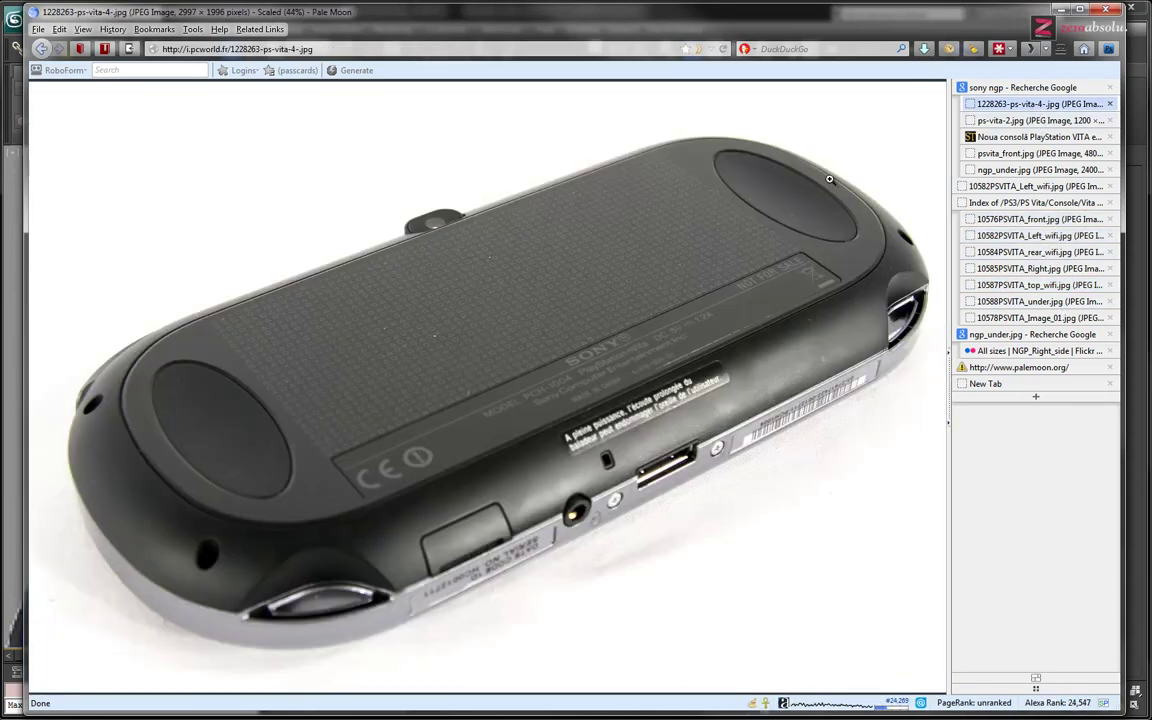
{"action": "left_click", "coordinate": [385, 203]}
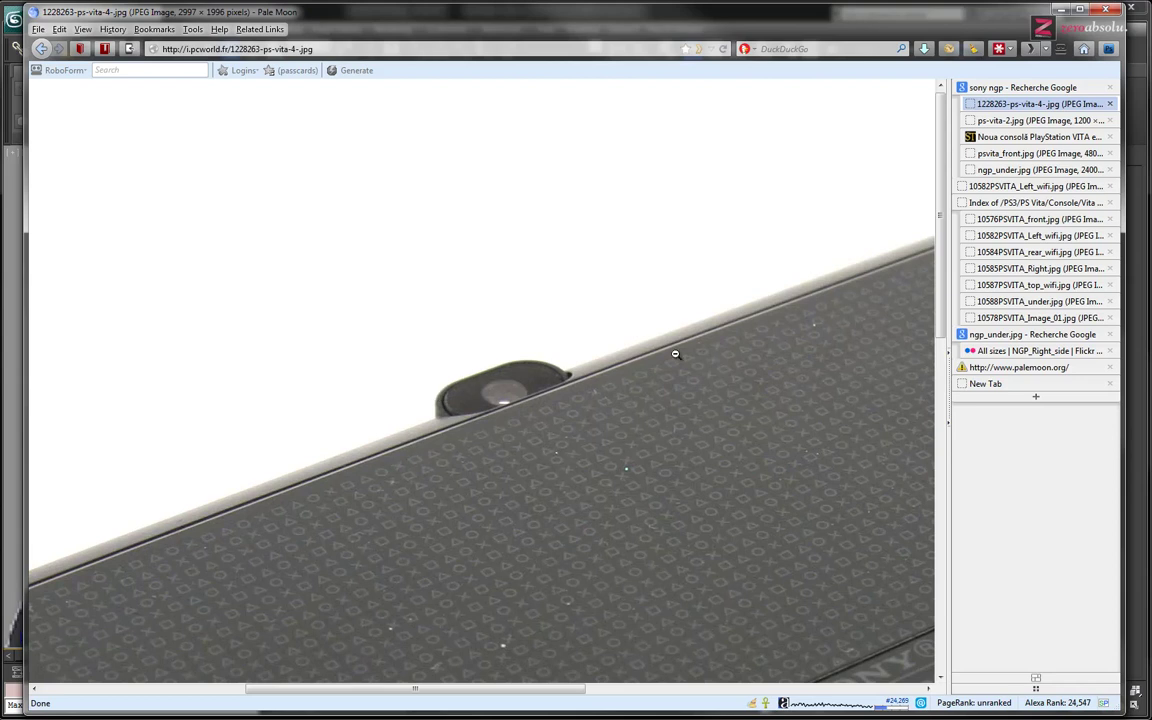
{"action": "left_click", "coordinate": [998, 120]}
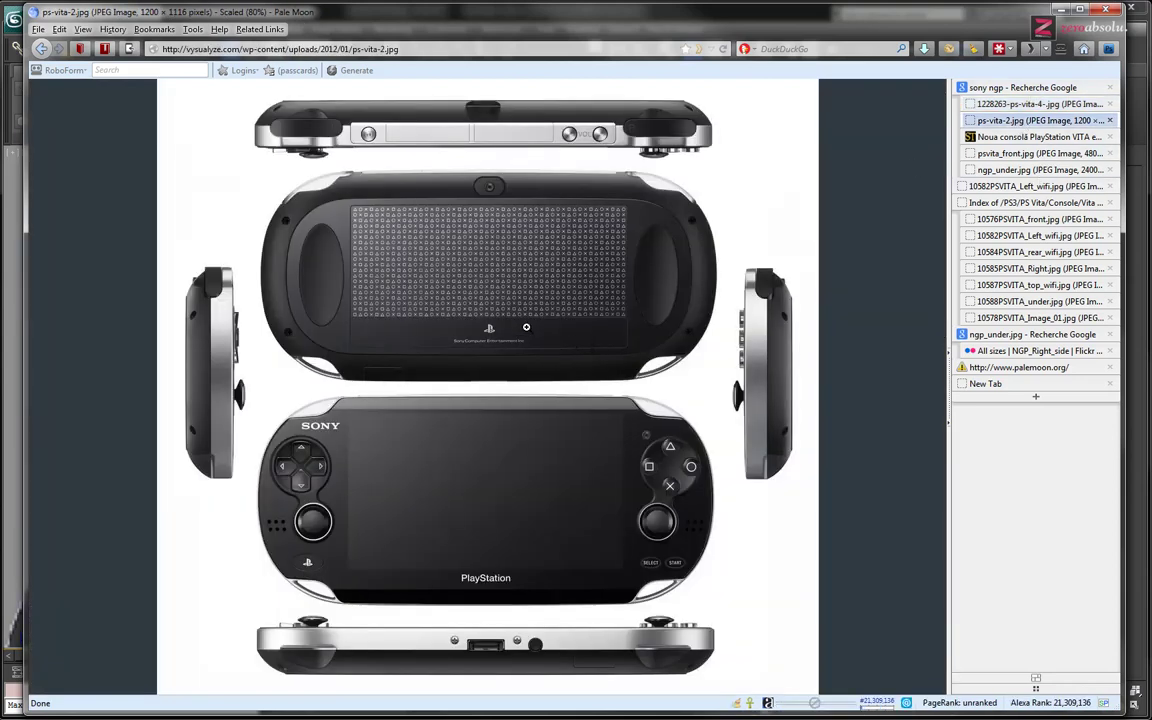
{"action": "left_click", "coordinate": [438, 101]}
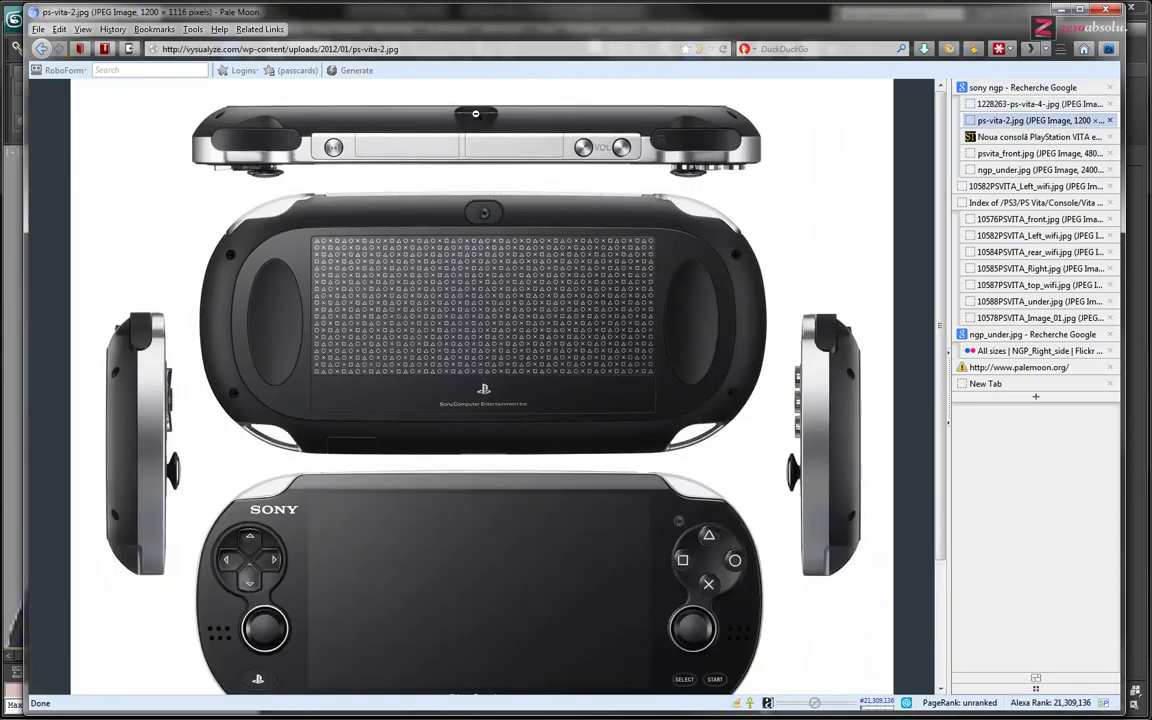
{"action": "left_click", "coordinate": [475, 113]}
Cycle through the rear, left-side, right-side and top-view photos, ending on the left side
{"action": "left_click", "coordinate": [1015, 250]}
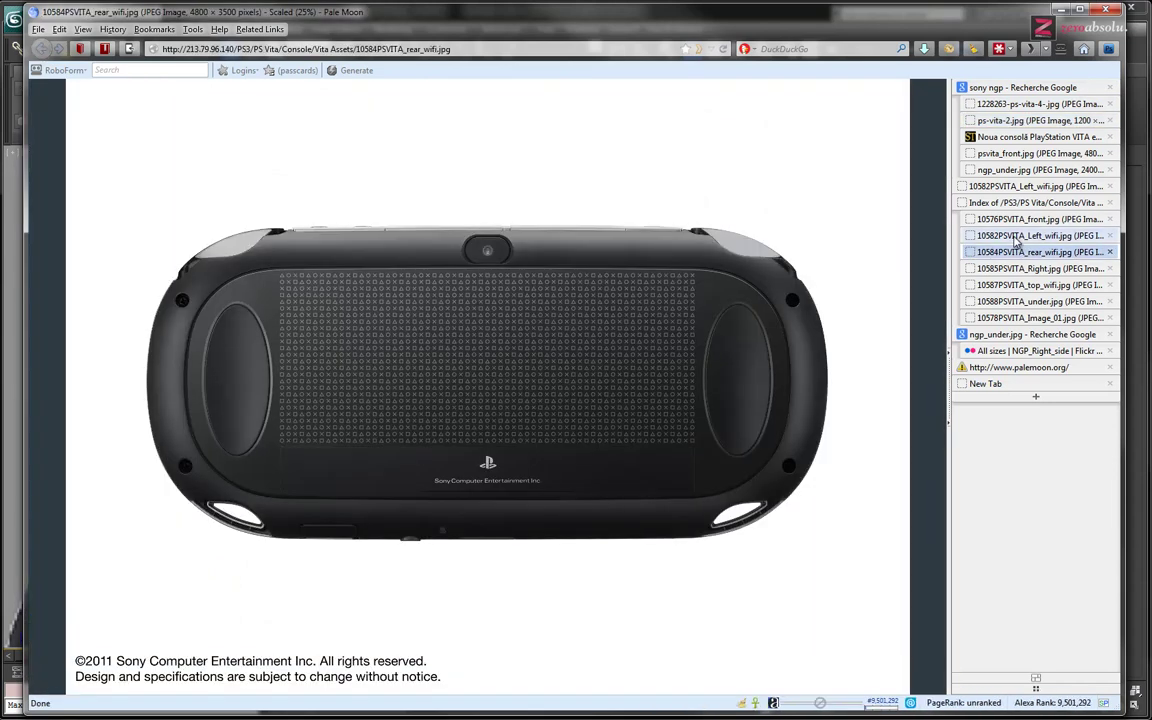
{"action": "left_click", "coordinate": [1015, 237]}
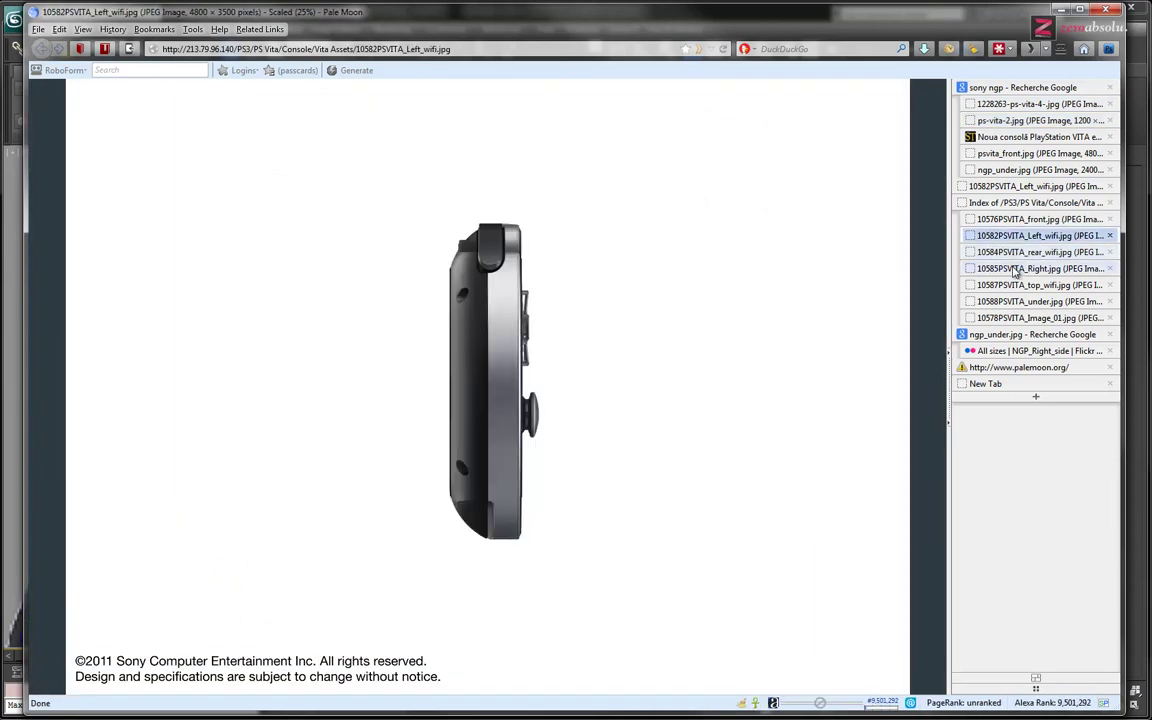
{"action": "left_click", "coordinate": [1015, 269]}
{"action": "left_click", "coordinate": [1013, 286]}
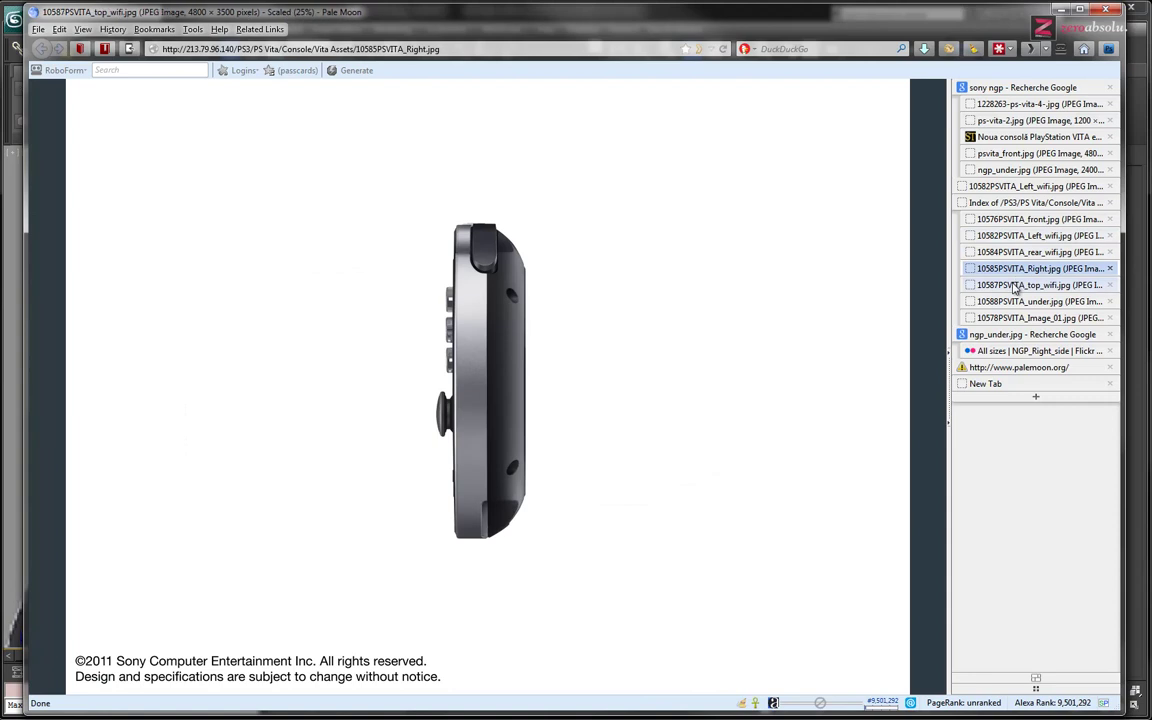
{"action": "left_click", "coordinate": [1015, 269]}
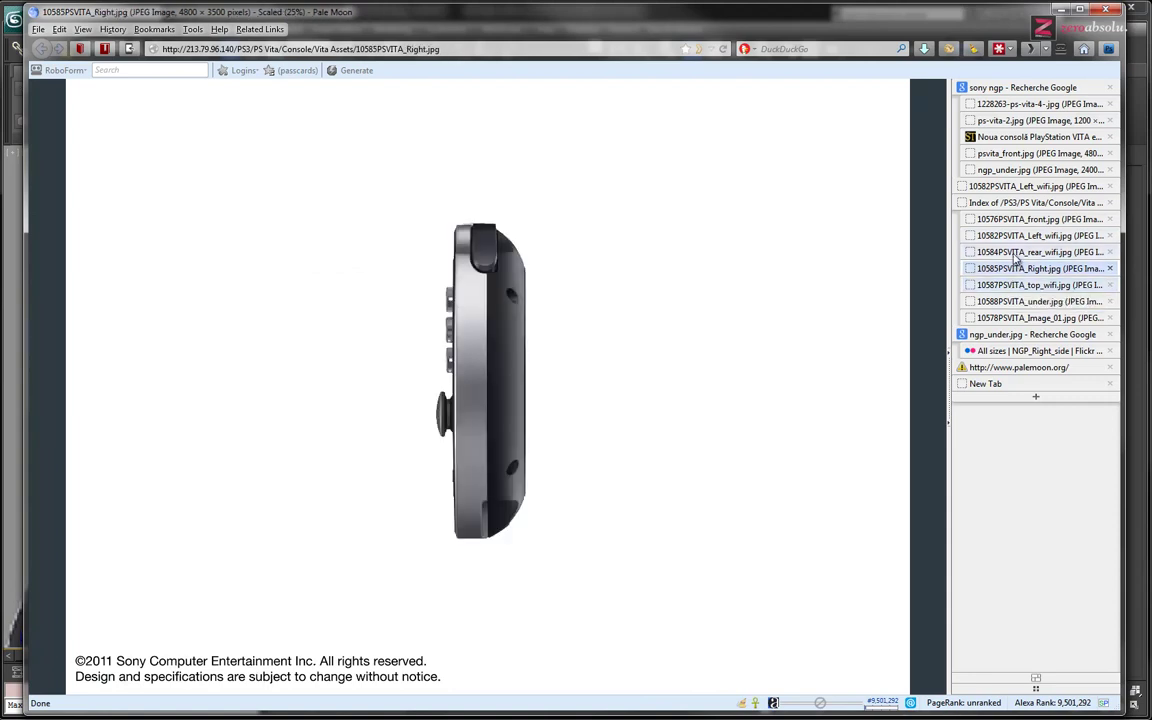
{"action": "left_click", "coordinate": [1015, 252]}
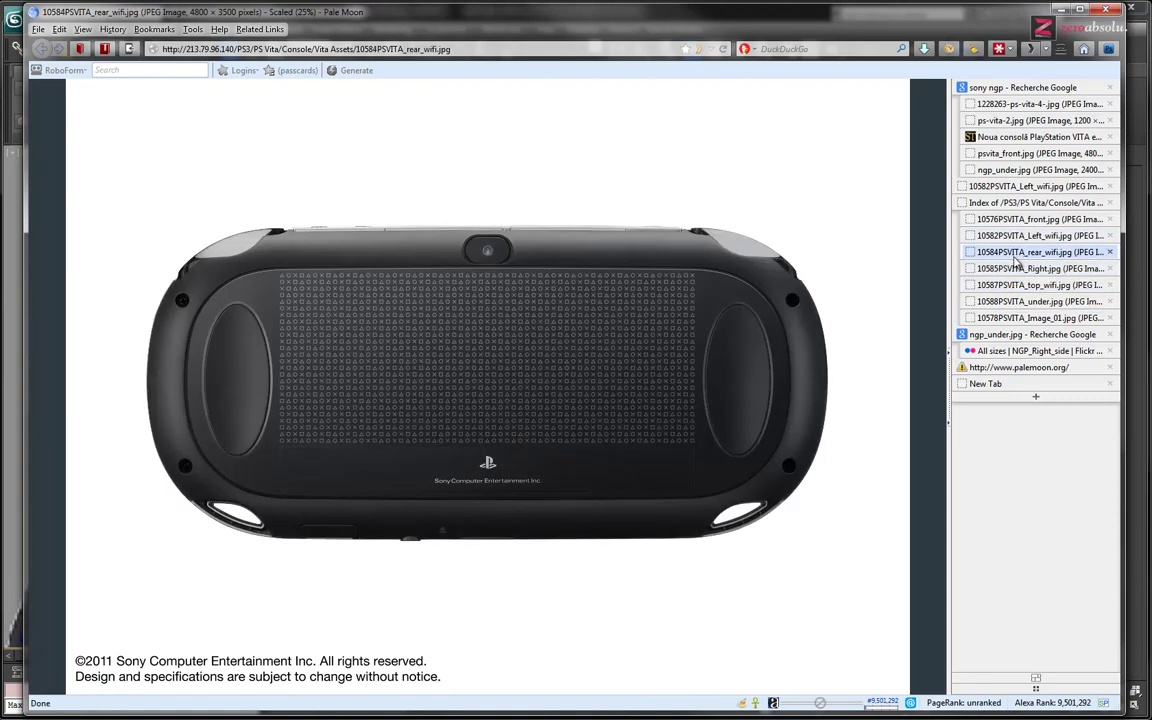
{"action": "left_click", "coordinate": [1017, 237]}
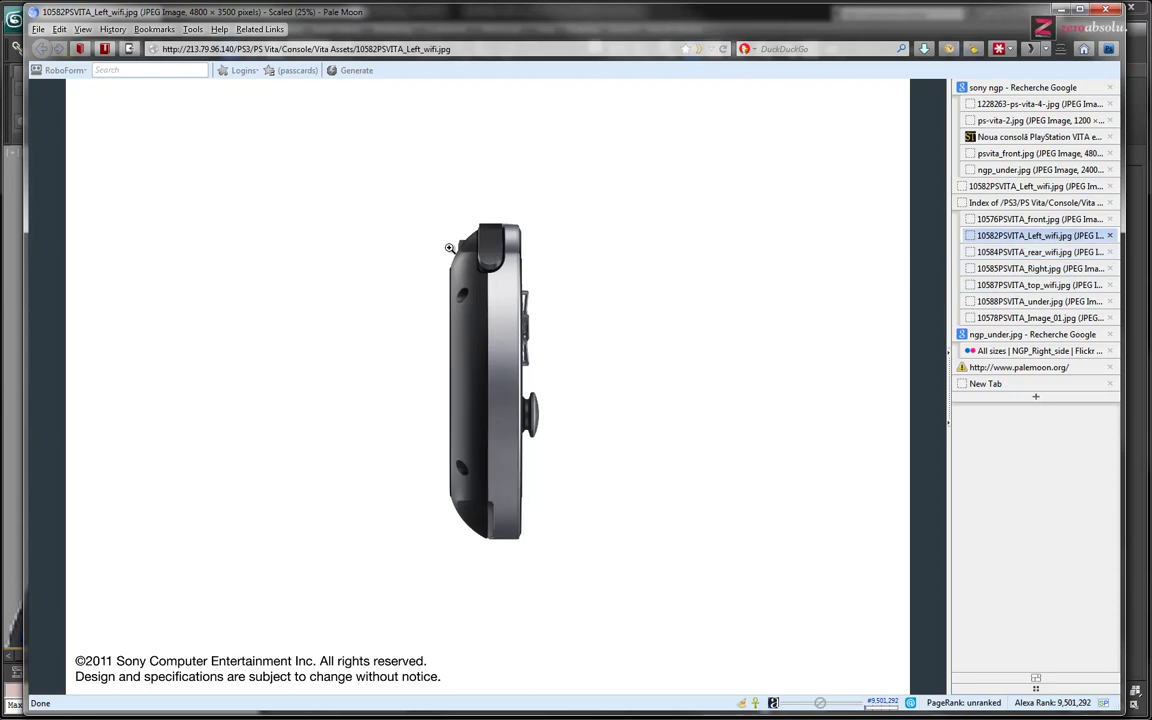
Zoom the left-side photo to full size, scroll over its top, then fit it back
{"action": "left_click", "coordinate": [406, 224]}
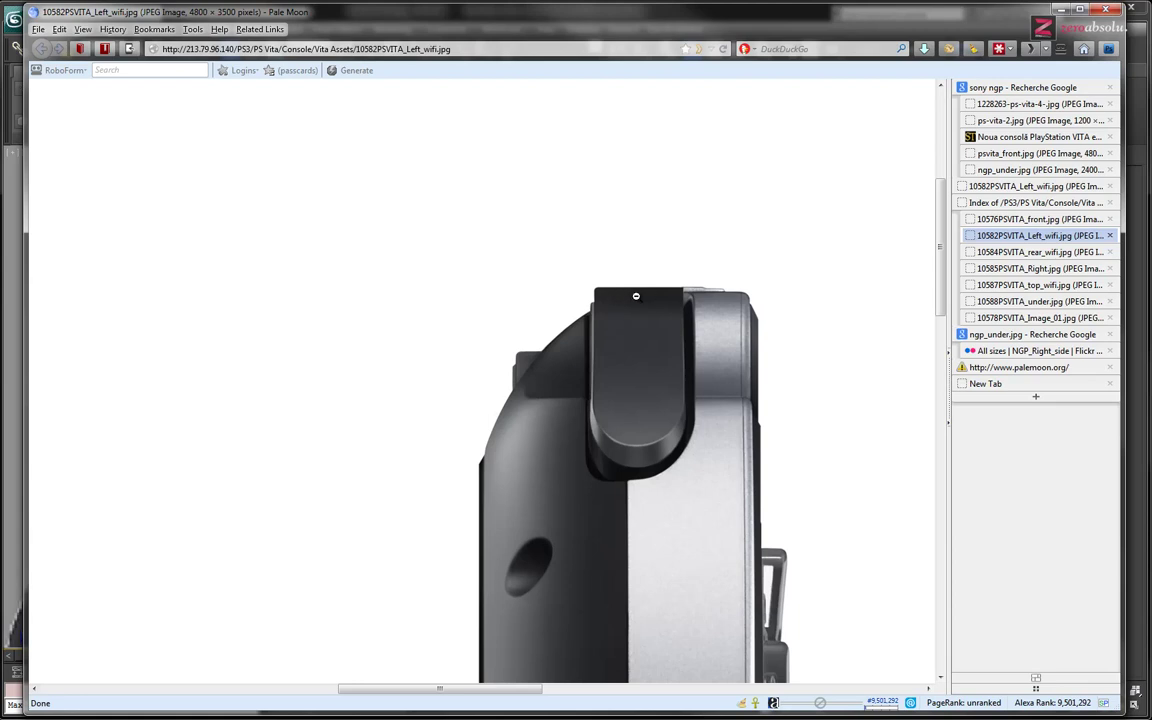
{"action": "scroll", "coordinate": [589, 471], "scroll_direction": "down", "scroll_amount": 8}
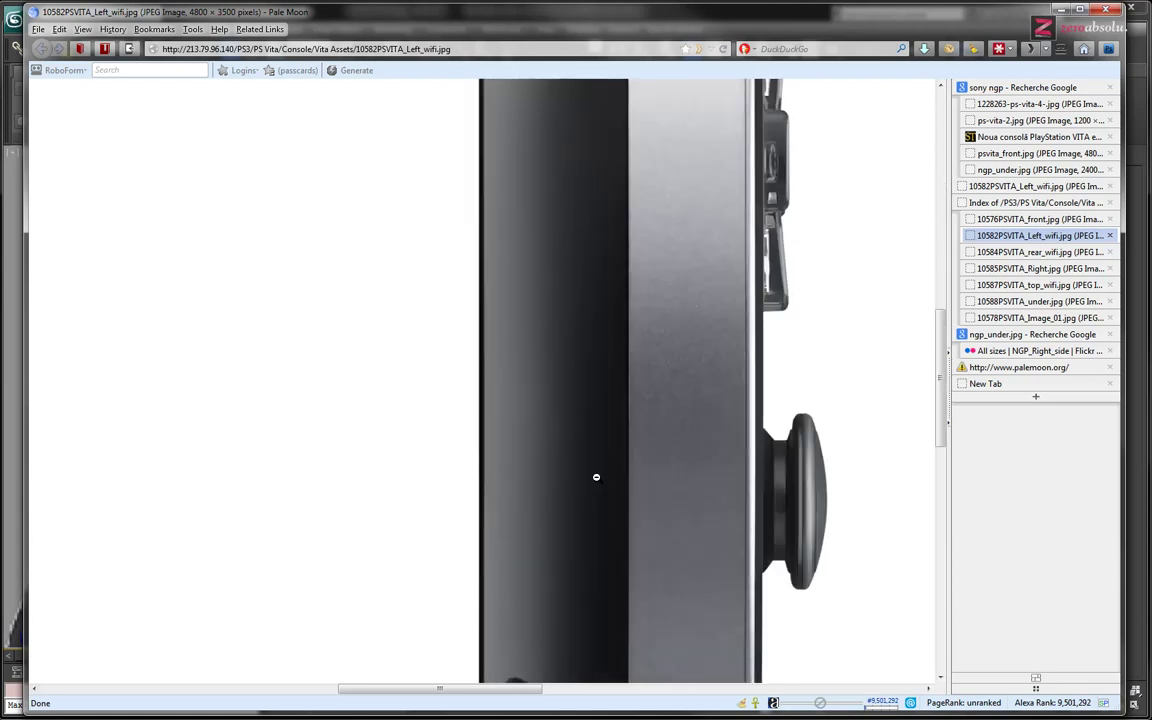
{"action": "scroll", "coordinate": [597, 478], "scroll_direction": "up", "scroll_amount": 1}
{"action": "scroll", "coordinate": [560, 420], "scroll_direction": "up", "scroll_amount": 2}
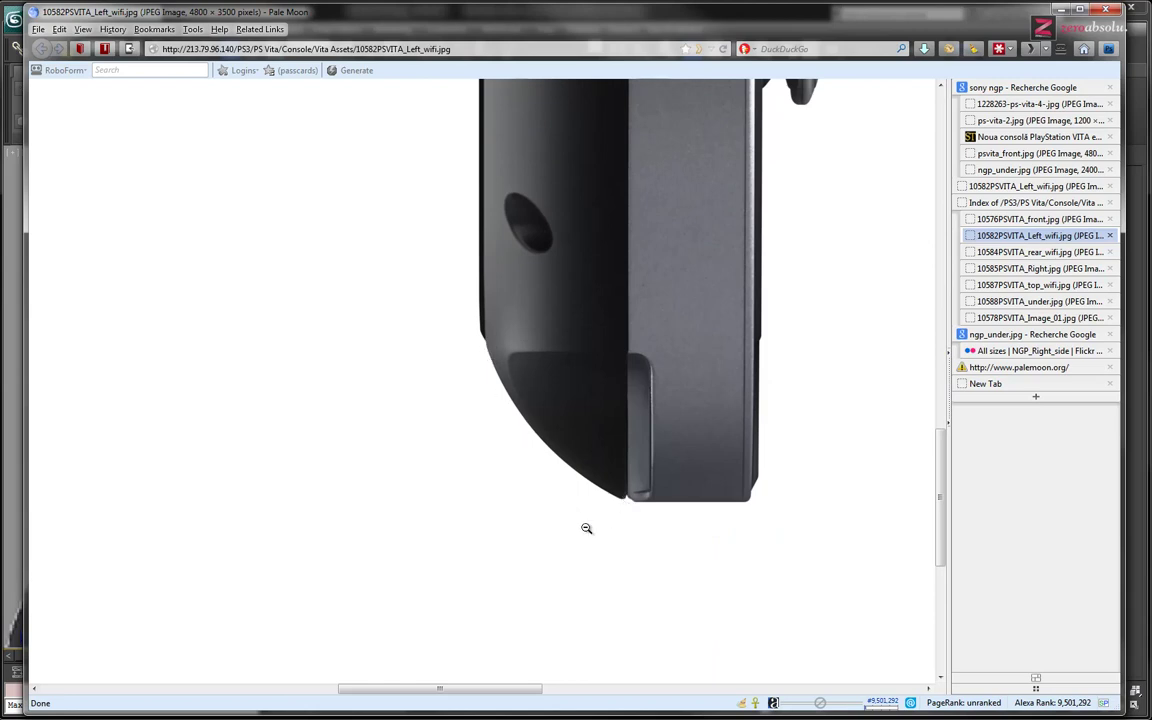
{"action": "scroll", "coordinate": [562, 345], "scroll_direction": "down", "scroll_amount": 3}
{"action": "scroll", "coordinate": [565, 350], "scroll_direction": "up", "scroll_amount": 4}
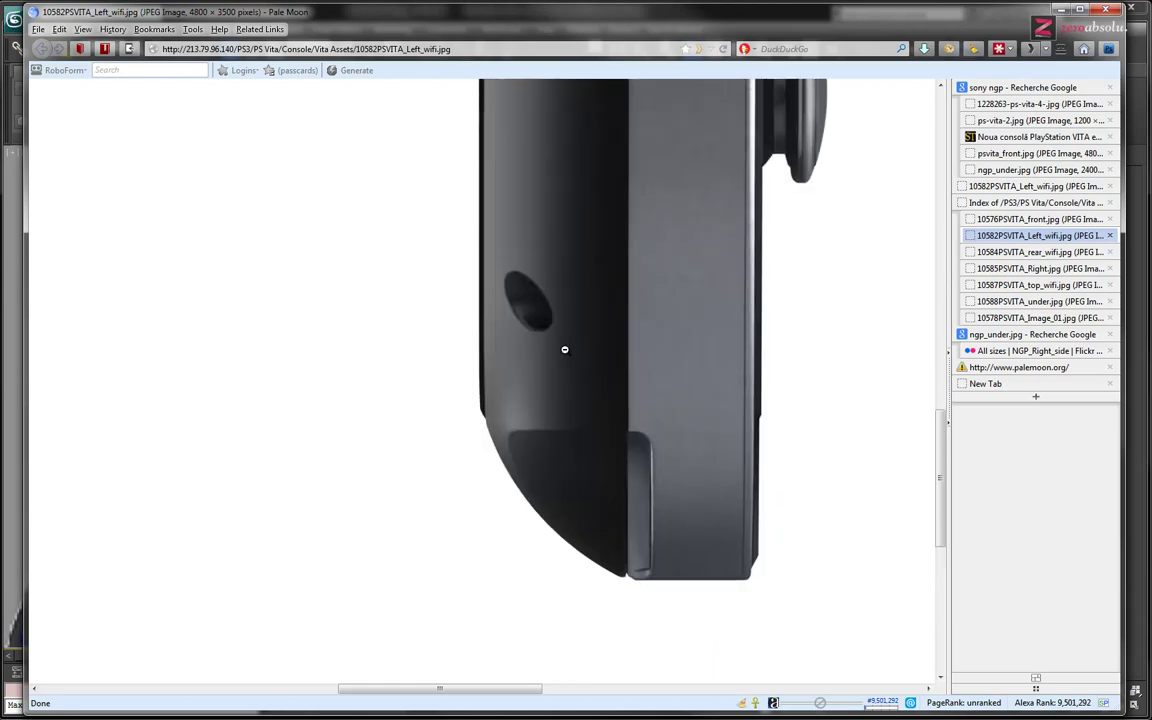
{"action": "left_click", "coordinate": [562, 366]}
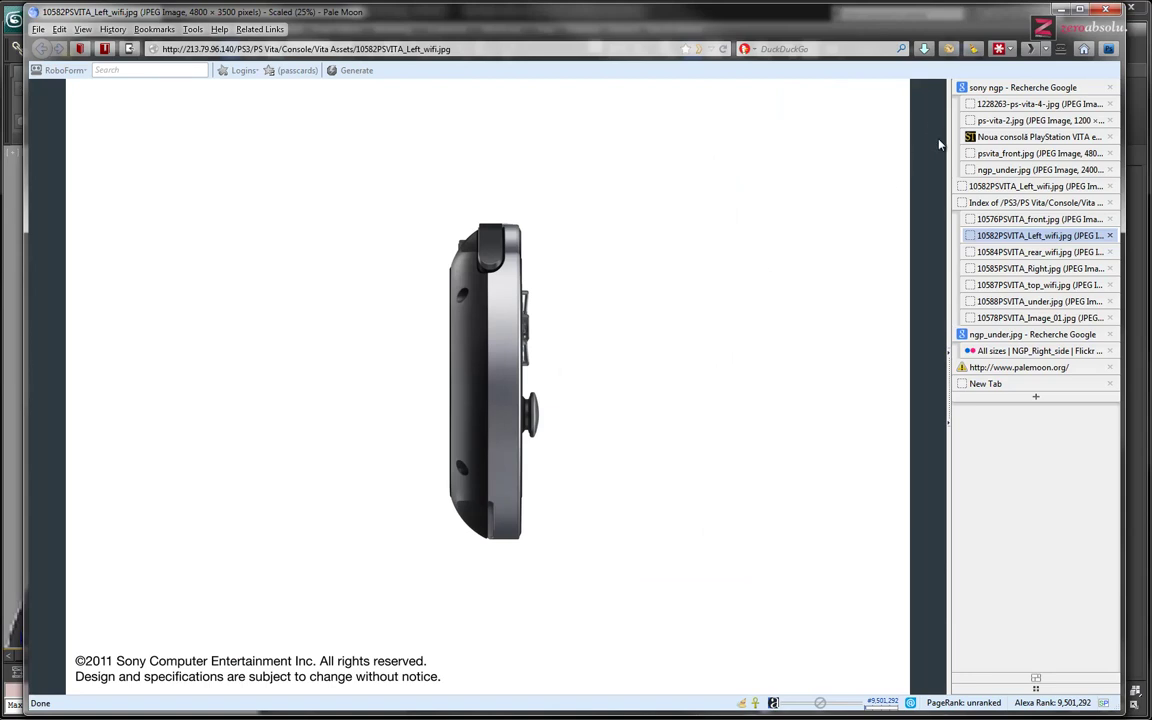
Return to 3ds Max, zoom out and centre the PS Vita back, then follow its lower edge
{"action": "left_click", "coordinate": [1059, 12]}
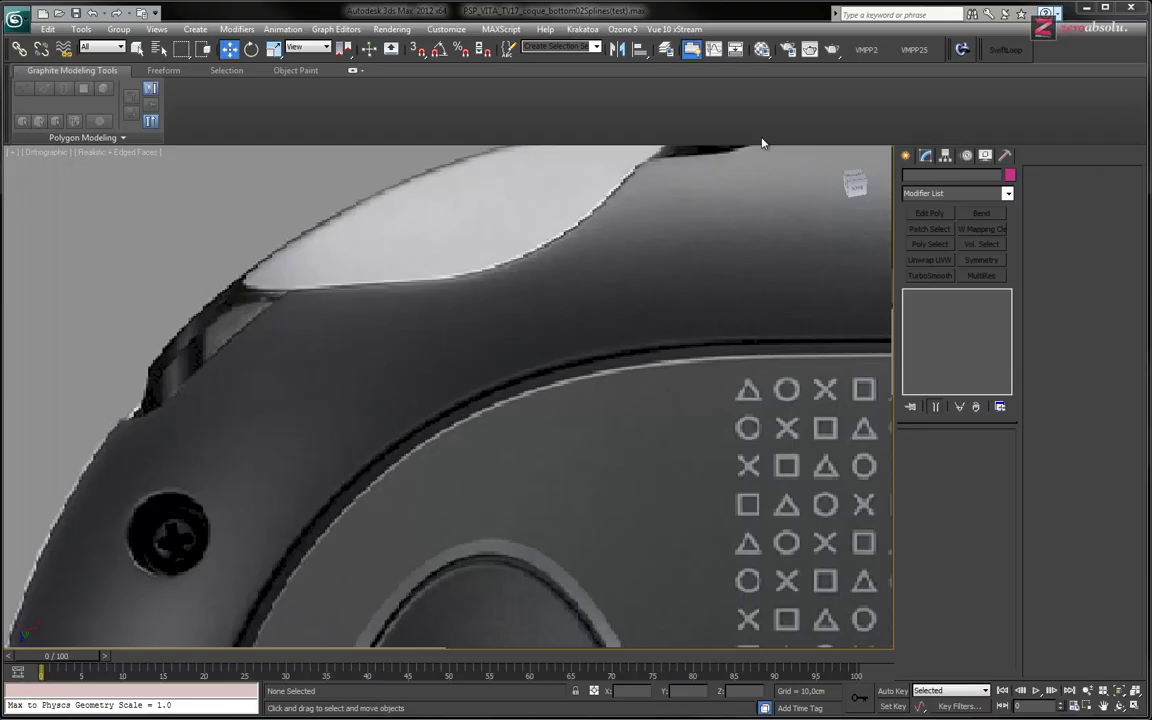
{"action": "scroll", "coordinate": [360, 329], "scroll_direction": "down", "scroll_amount": 2}
{"action": "scroll", "coordinate": [396, 328], "scroll_direction": "down", "scroll_amount": 5}
{"action": "mouse_move", "coordinate": [468, 360]}
{"action": "middle_mouse_down"}
{"action": "mouse_move", "coordinate": [321, 313]}
{"action": "mouse_move", "coordinate": [383, 350]}
{"action": "middle_mouse_up"}
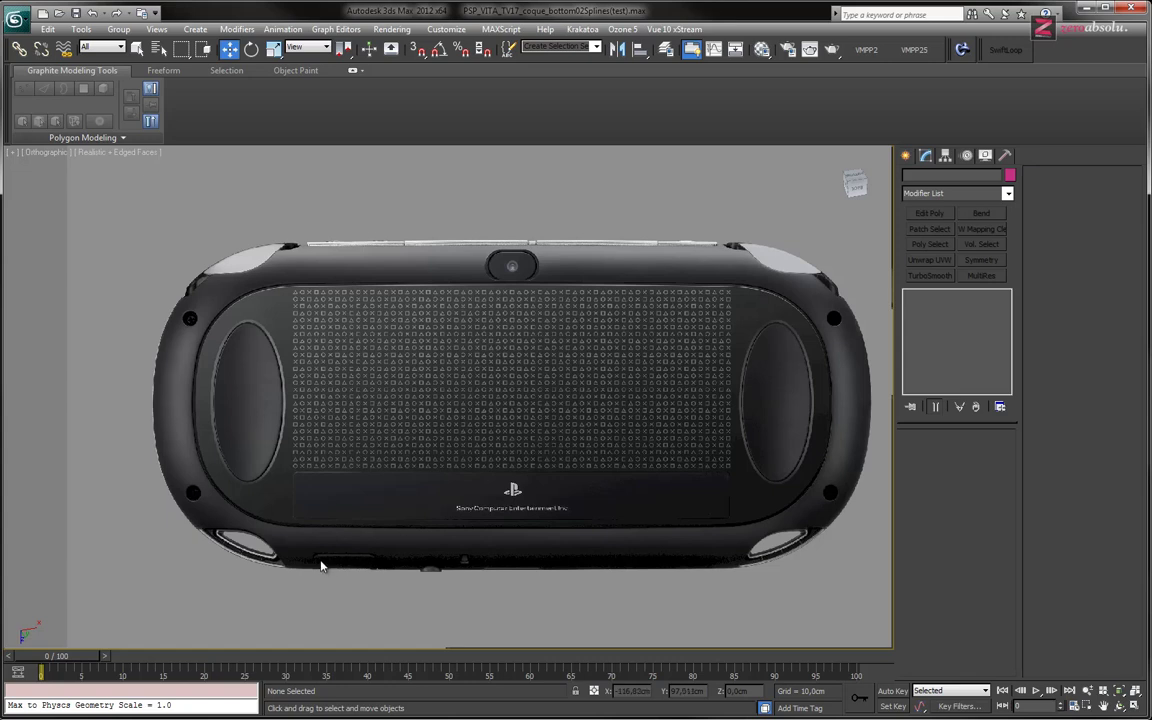
{"action": "scroll", "coordinate": [358, 537], "scroll_direction": "down", "scroll_amount": 3}
{"action": "scroll", "coordinate": [366, 535], "scroll_direction": "up", "scroll_amount": 8}
{"action": "middle_click_drag", "start_coordinate": [366, 535], "coordinate": [440, 334]}
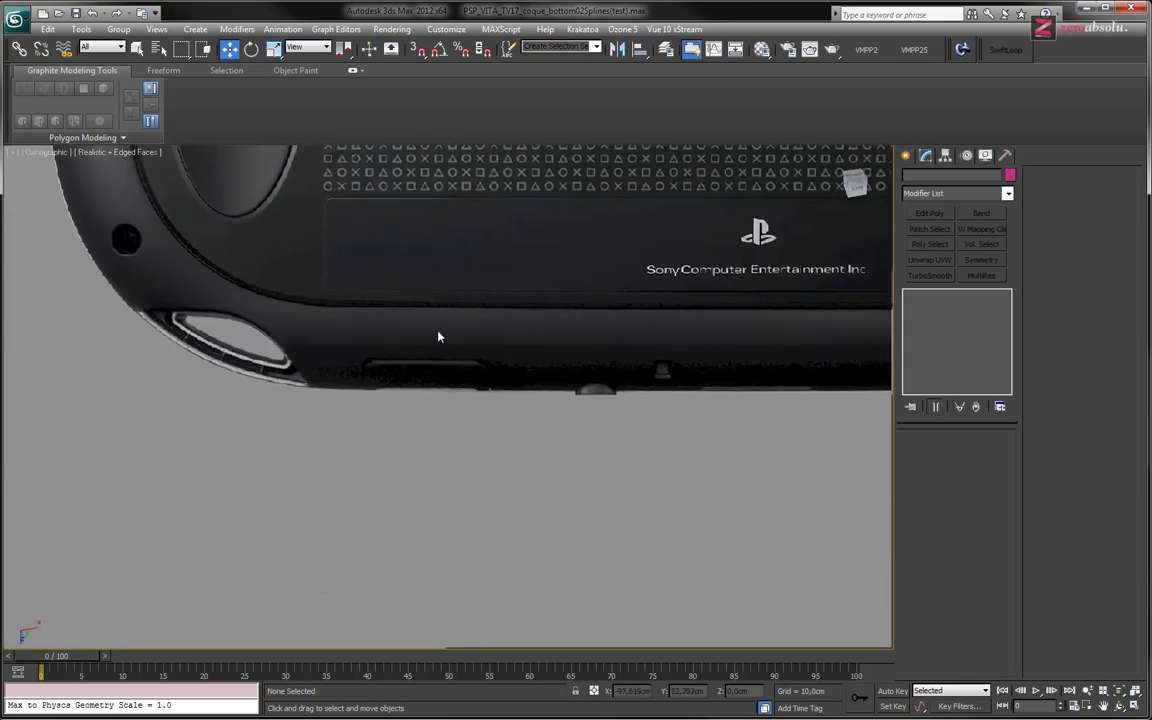
{"action": "scroll", "coordinate": [404, 386], "scroll_direction": "up", "scroll_amount": 3}
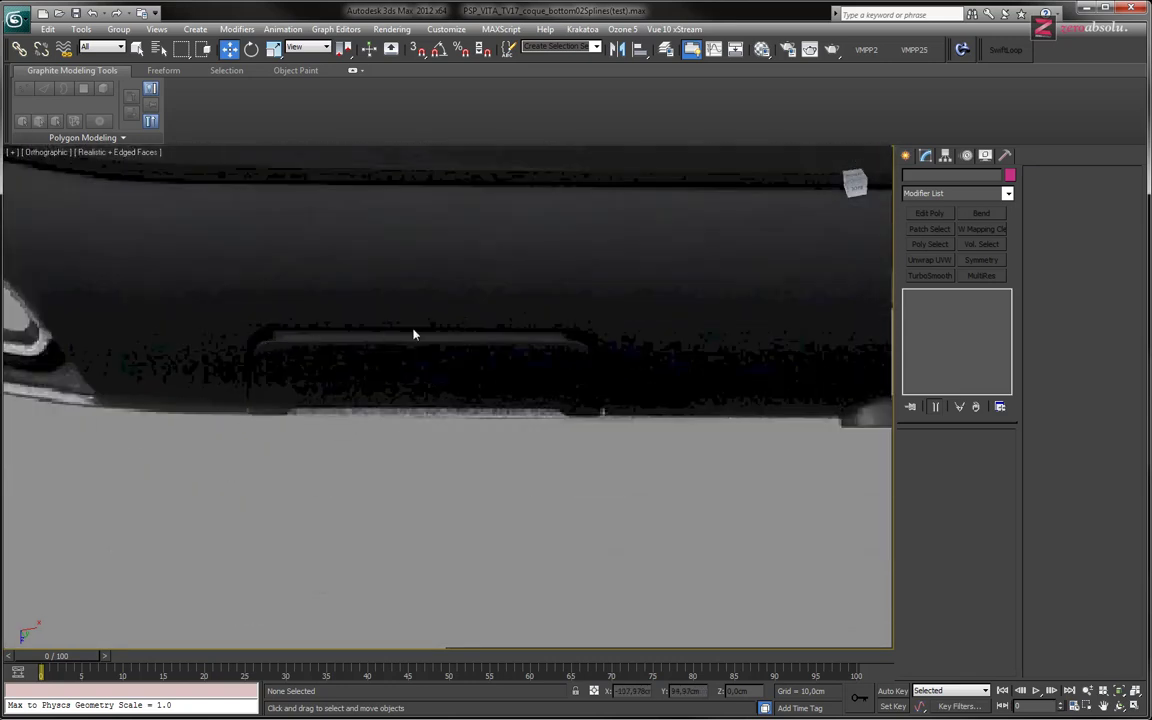
{"action": "mouse_move", "coordinate": [796, 388]}
{"action": "middle_mouse_down"}
{"action": "mouse_move", "coordinate": [360, 404]}
{"action": "mouse_move", "coordinate": [348, 447]}
{"action": "middle_mouse_up"}
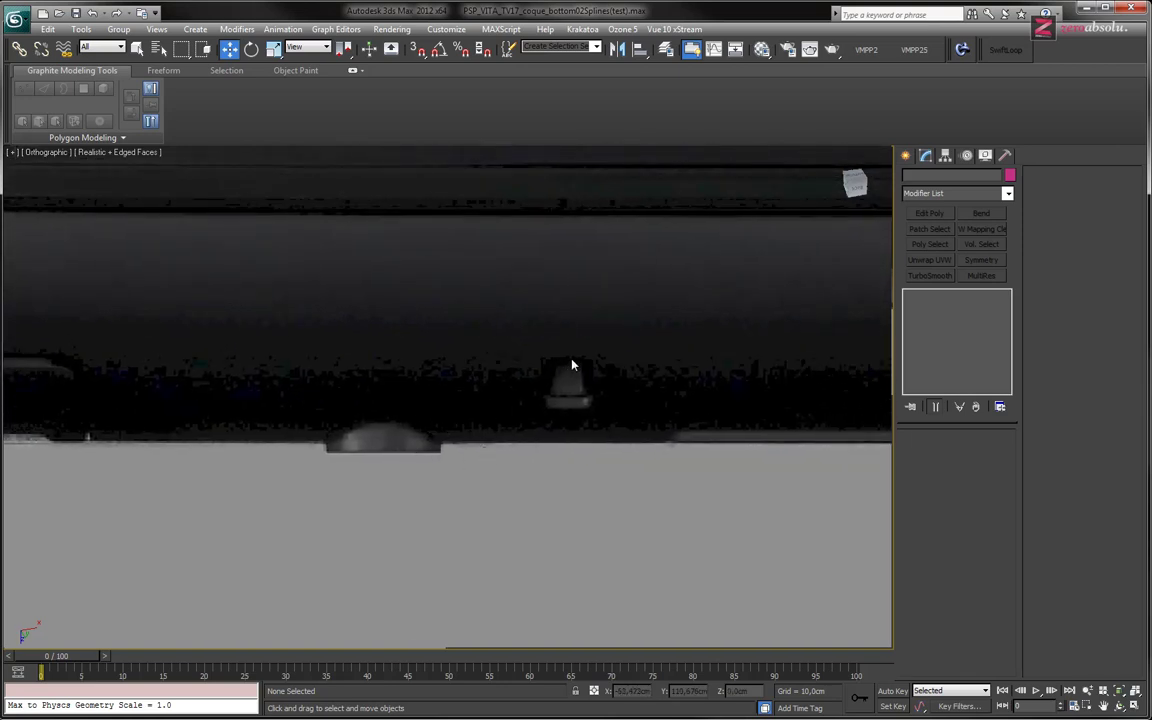
Follow the lower edge past the Sony logo to the top camera, then frame the whole console back
{"action": "scroll", "coordinate": [556, 374], "scroll_direction": "down", "scroll_amount": 4}
{"action": "scroll", "coordinate": [558, 378], "scroll_direction": "up", "scroll_amount": 2}
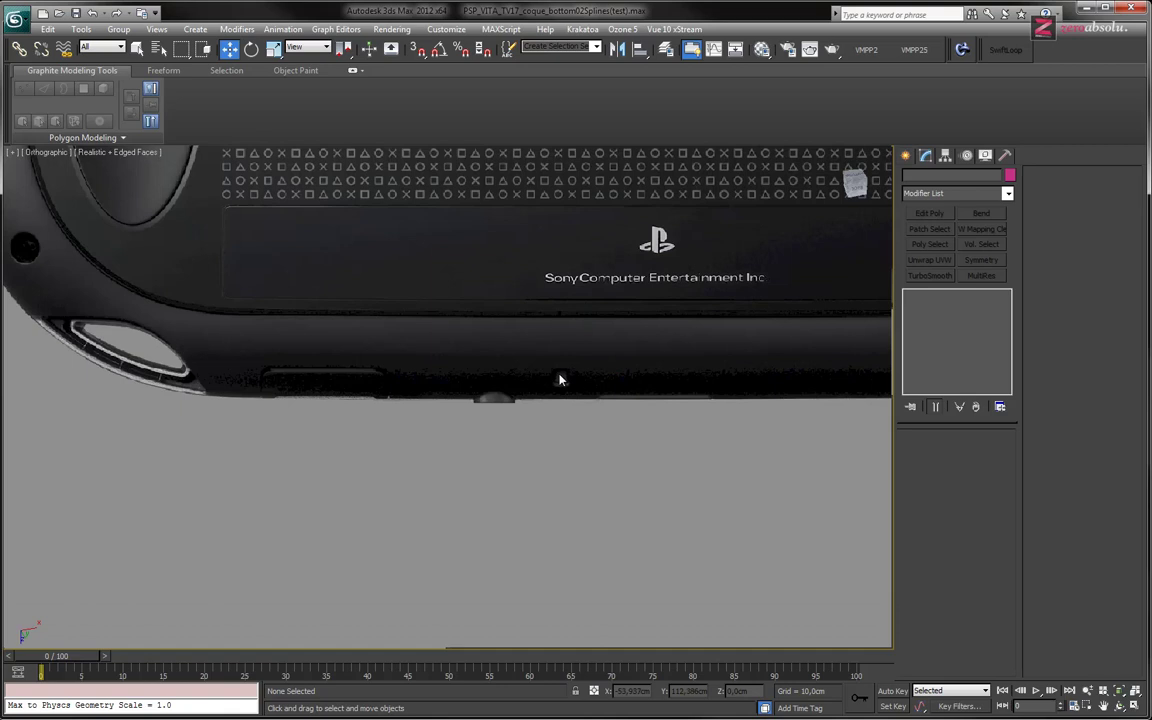
{"action": "scroll", "coordinate": [560, 380], "scroll_direction": "up", "scroll_amount": 2}
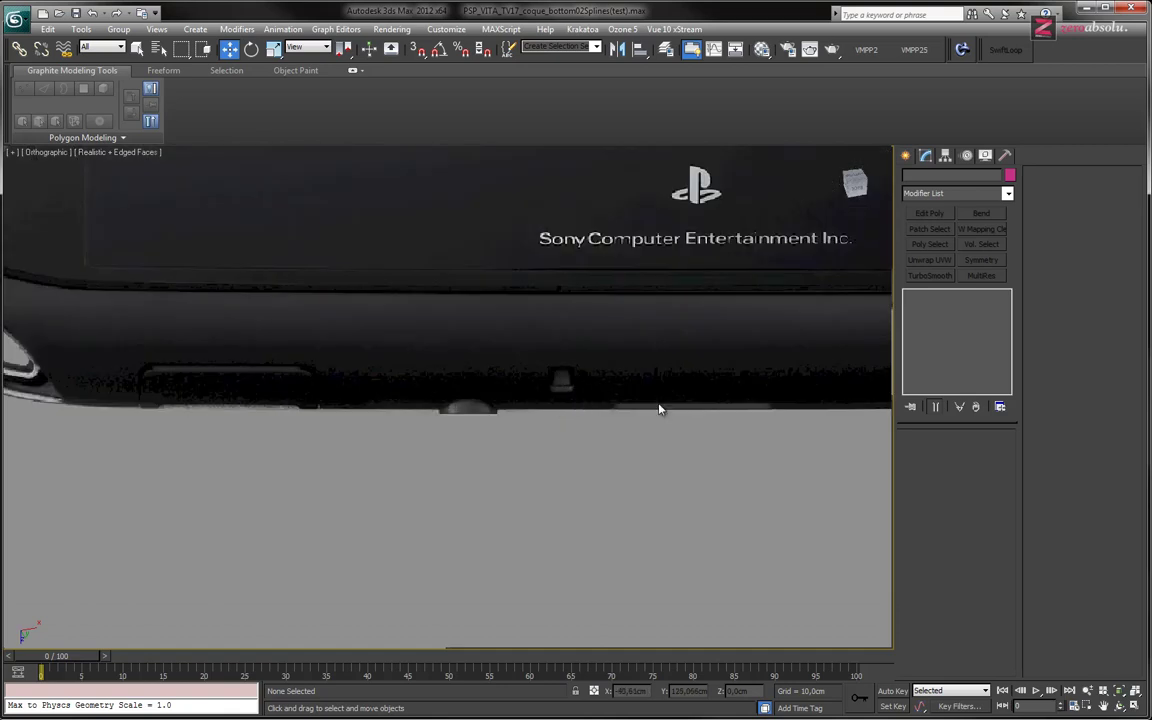
{"action": "middle_click_drag", "start_coordinate": [658, 404], "coordinate": [484, 445]}
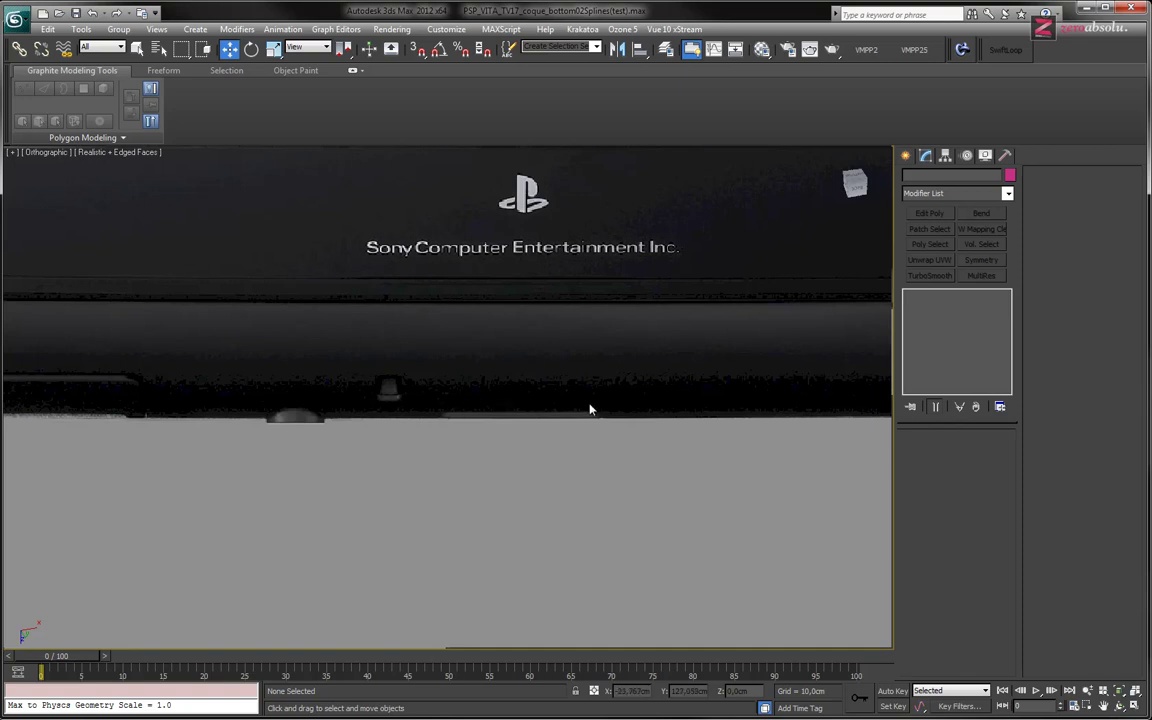
{"action": "scroll", "coordinate": [440, 406], "scroll_direction": "down", "scroll_amount": 2}
{"action": "scroll", "coordinate": [627, 375], "scroll_direction": "down", "scroll_amount": 2}
{"action": "scroll", "coordinate": [586, 357], "scroll_direction": "up", "scroll_amount": 1}
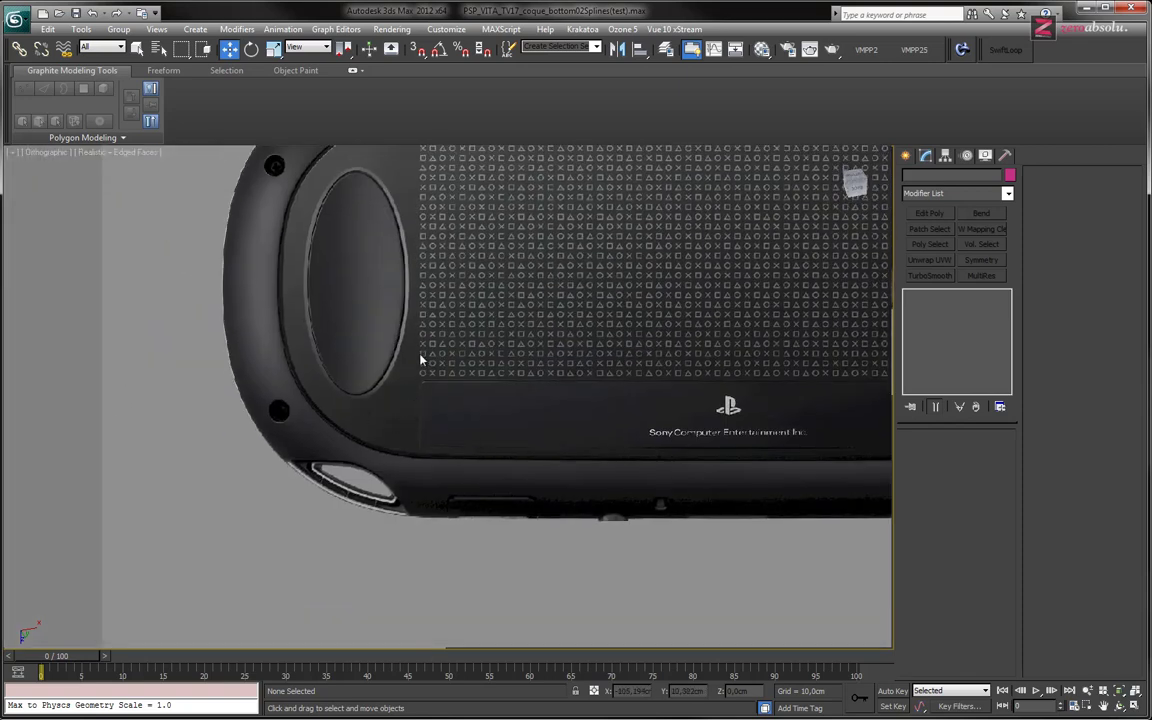
{"action": "middle_click_drag", "start_coordinate": [419, 360], "coordinate": [424, 443]}
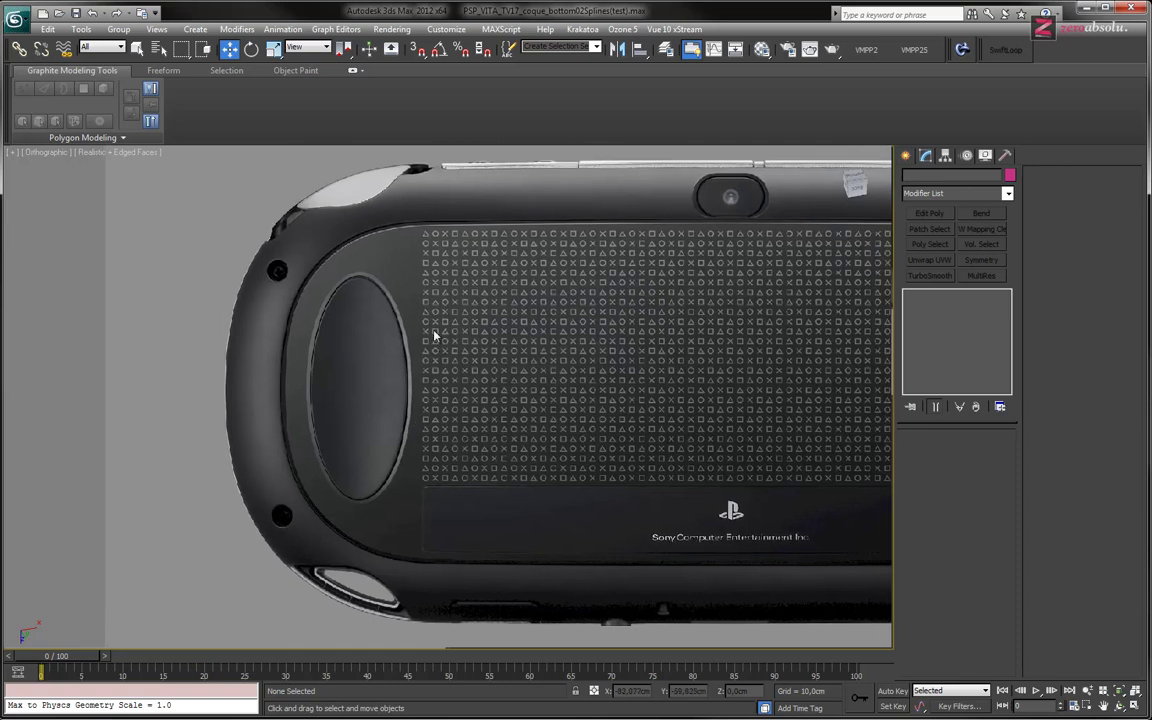
{"action": "scroll", "coordinate": [450, 331], "scroll_direction": "down", "scroll_amount": 2}
{"action": "mouse_move", "coordinate": [450, 326]}
{"action": "middle_mouse_down"}
{"action": "mouse_move", "coordinate": [468, 377]}
{"action": "mouse_move", "coordinate": [402, 327]}
{"action": "middle_mouse_up"}
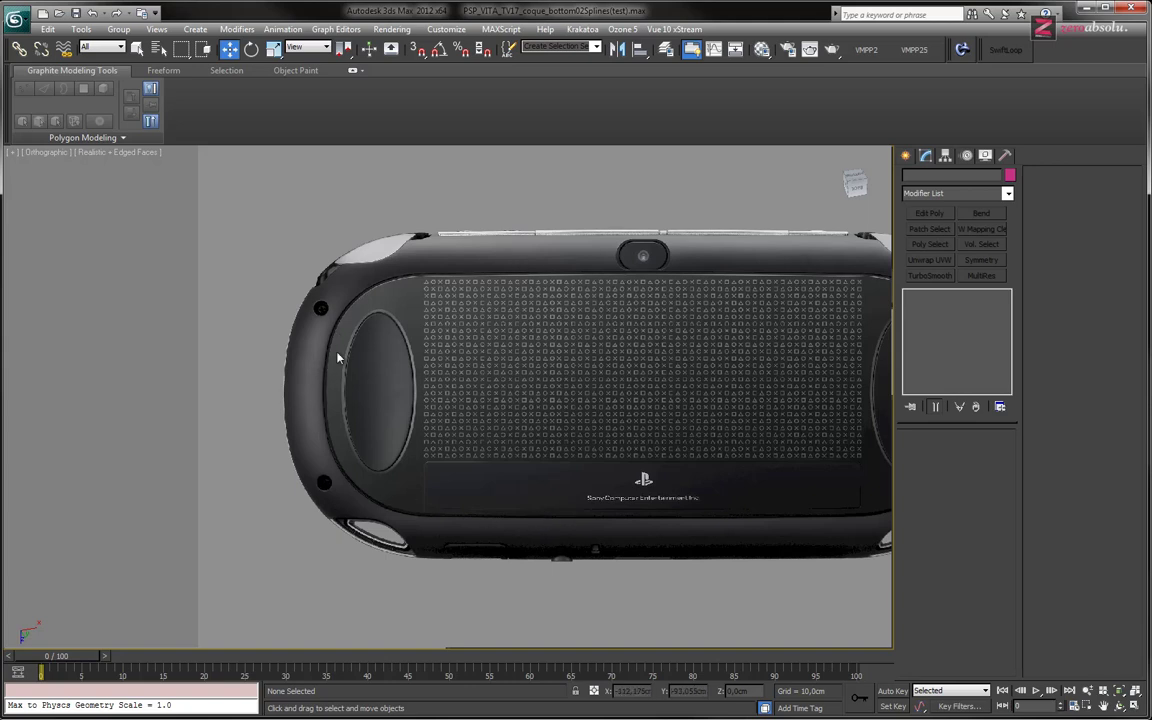
{"action": "middle_click_drag", "start_coordinate": [532, 275], "coordinate": [432, 275]}
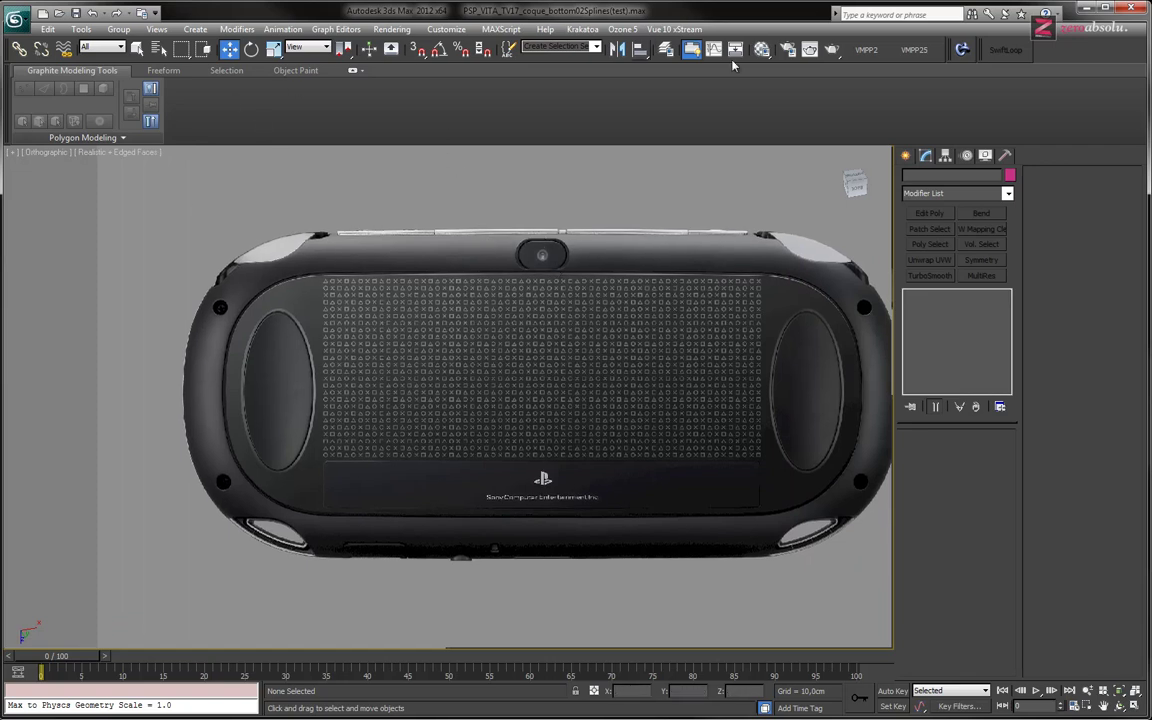
Start a Line spline with points at the rim's top centre, top-left corner and left curve
{"action": "left_click", "coordinate": [906, 156]}
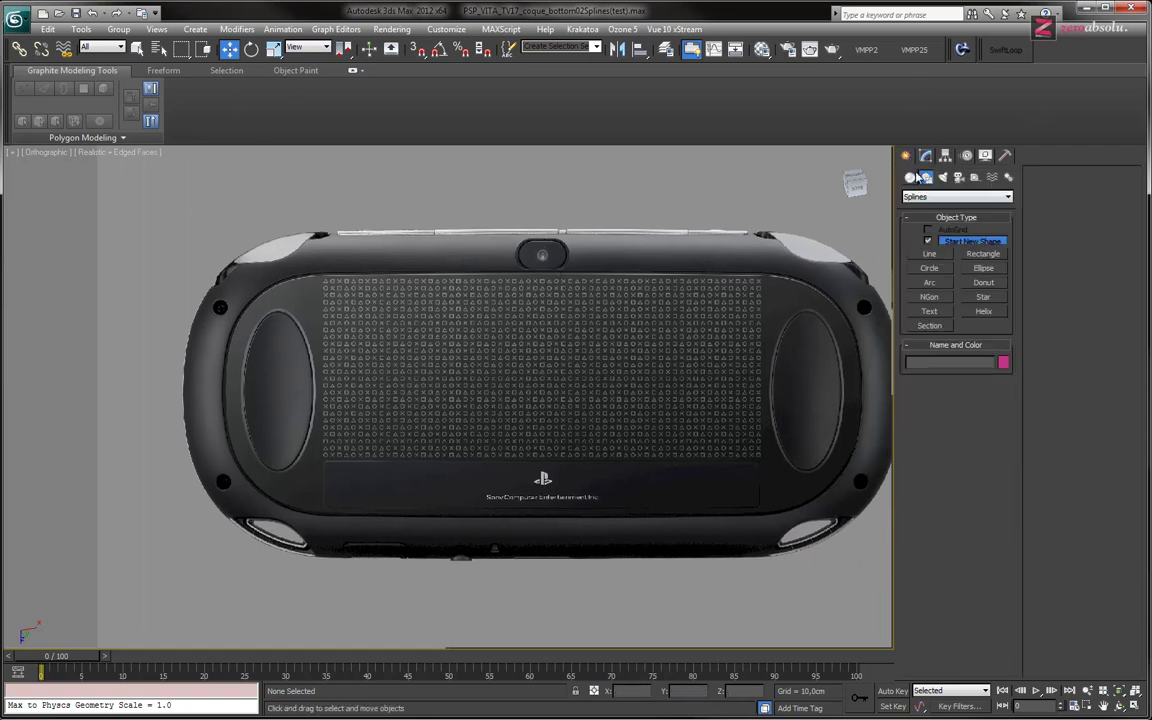
{"action": "left_click", "coordinate": [929, 253]}
{"action": "middle_click_drag", "start_coordinate": [507, 316], "coordinate": [466, 323]}
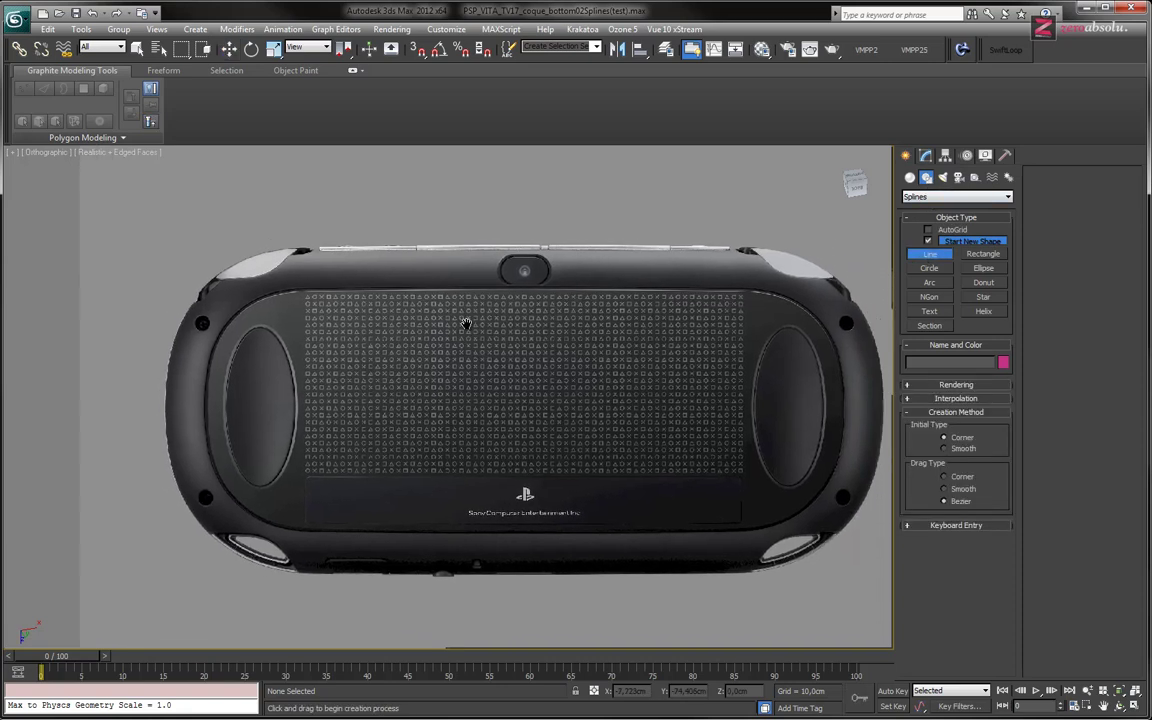
{"action": "scroll", "coordinate": [460, 260], "scroll_direction": "up", "scroll_amount": 2}
{"action": "scroll", "coordinate": [460, 255], "scroll_direction": "up", "scroll_amount": 1}
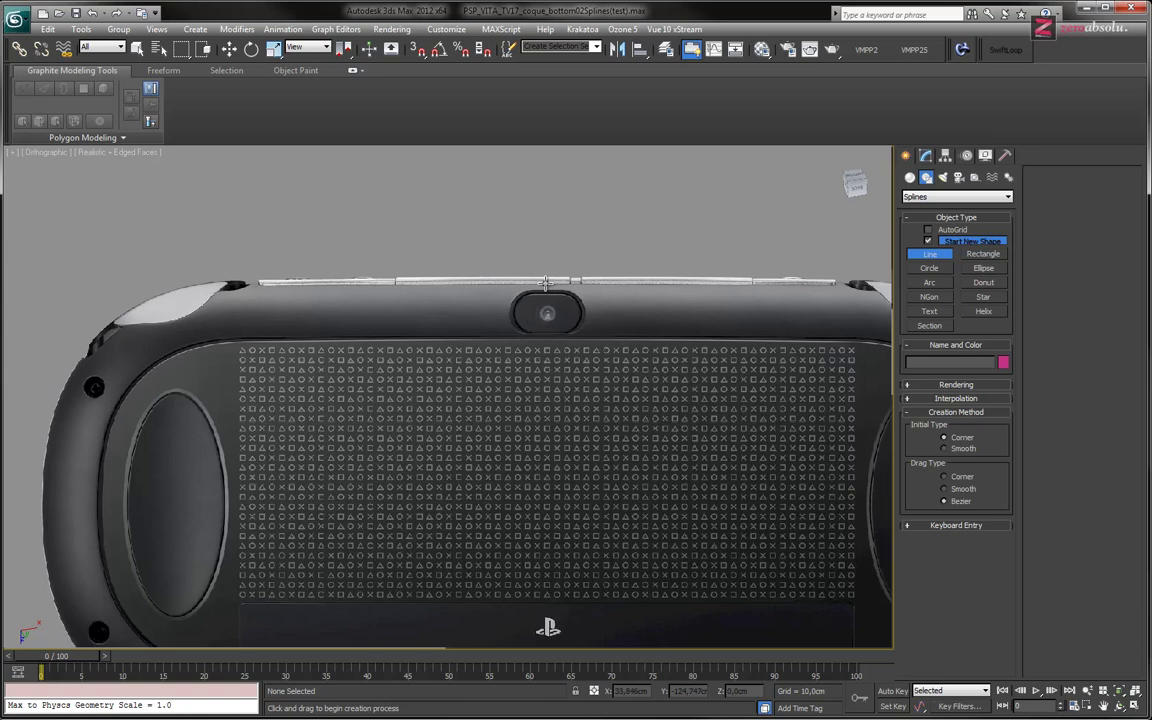
{"action": "left_click", "coordinate": [547, 338]}
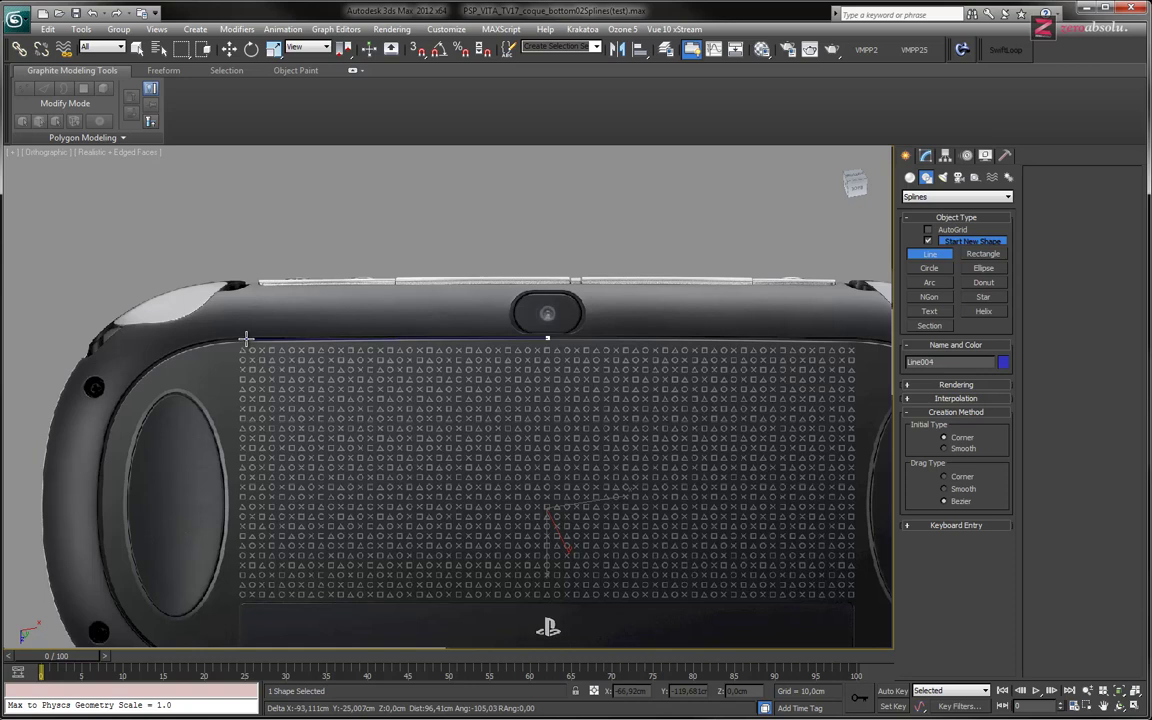
{"action": "left_click", "coordinate": [242, 340]}
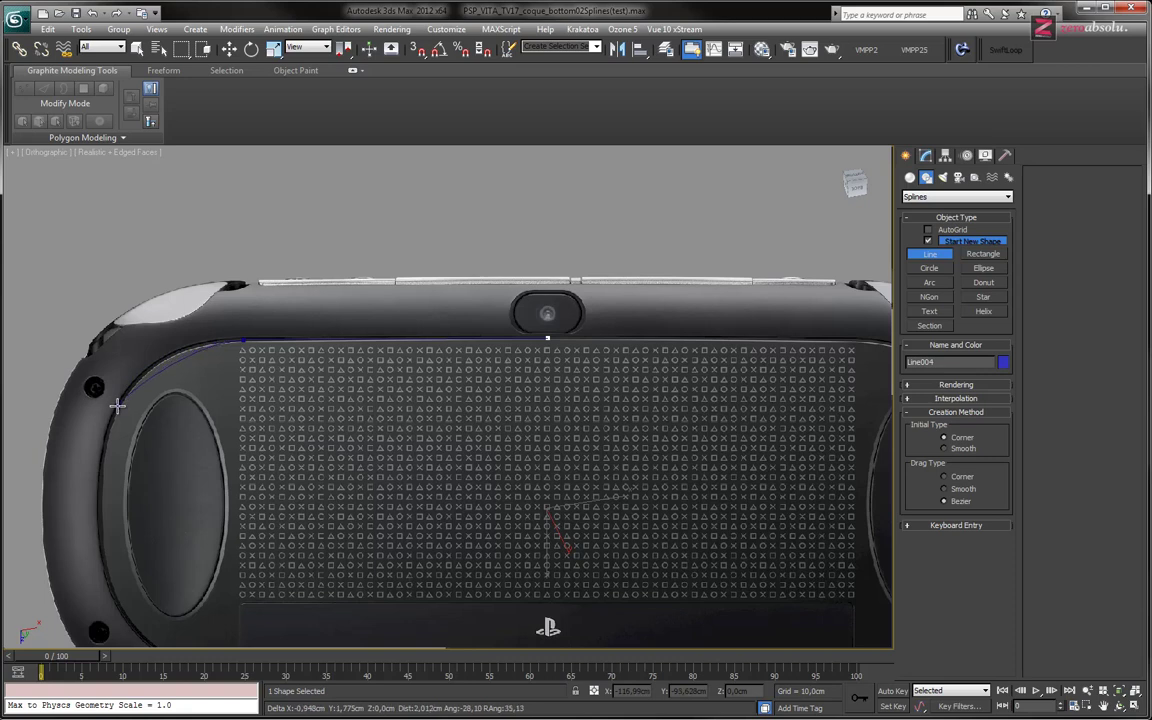
{"action": "left_click", "coordinate": [102, 439]}
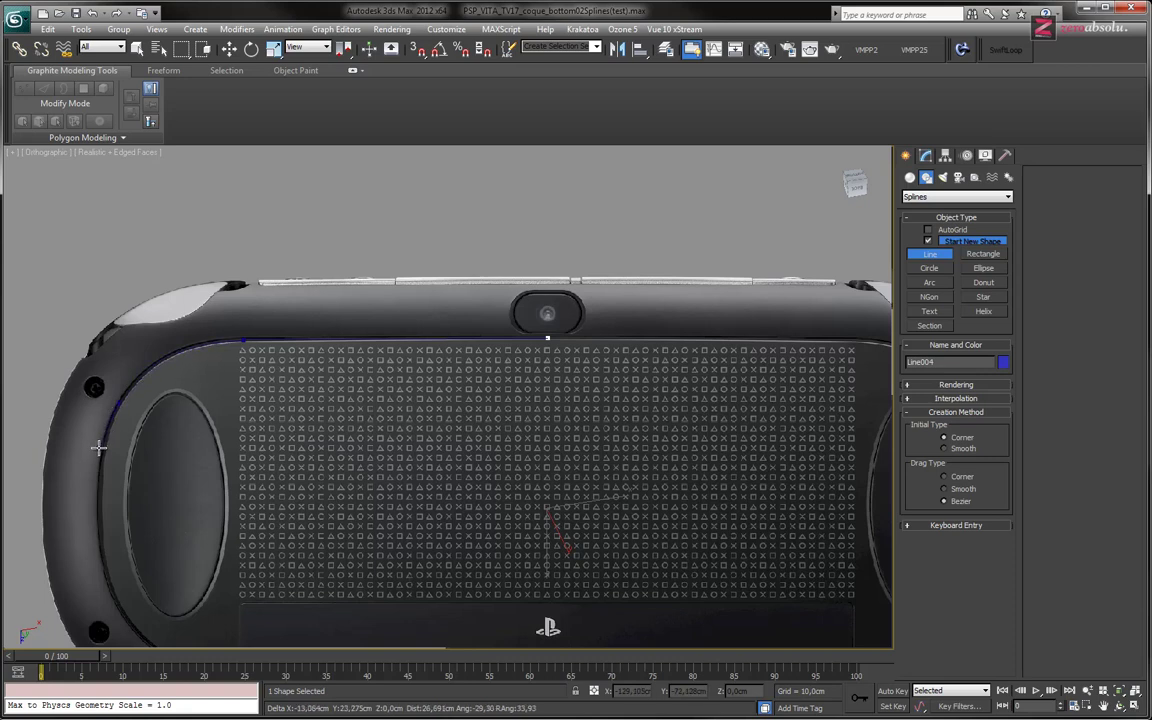
Continue the spline down the left side, lower-left curve and bottom edge, then finish it
{"action": "scroll", "coordinate": [98, 440], "scroll_direction": "up", "scroll_amount": 2}
{"action": "scroll", "coordinate": [98, 420], "scroll_direction": "up", "scroll_amount": 2}
{"action": "scroll", "coordinate": [125, 432], "scroll_direction": "down", "scroll_amount": 4}
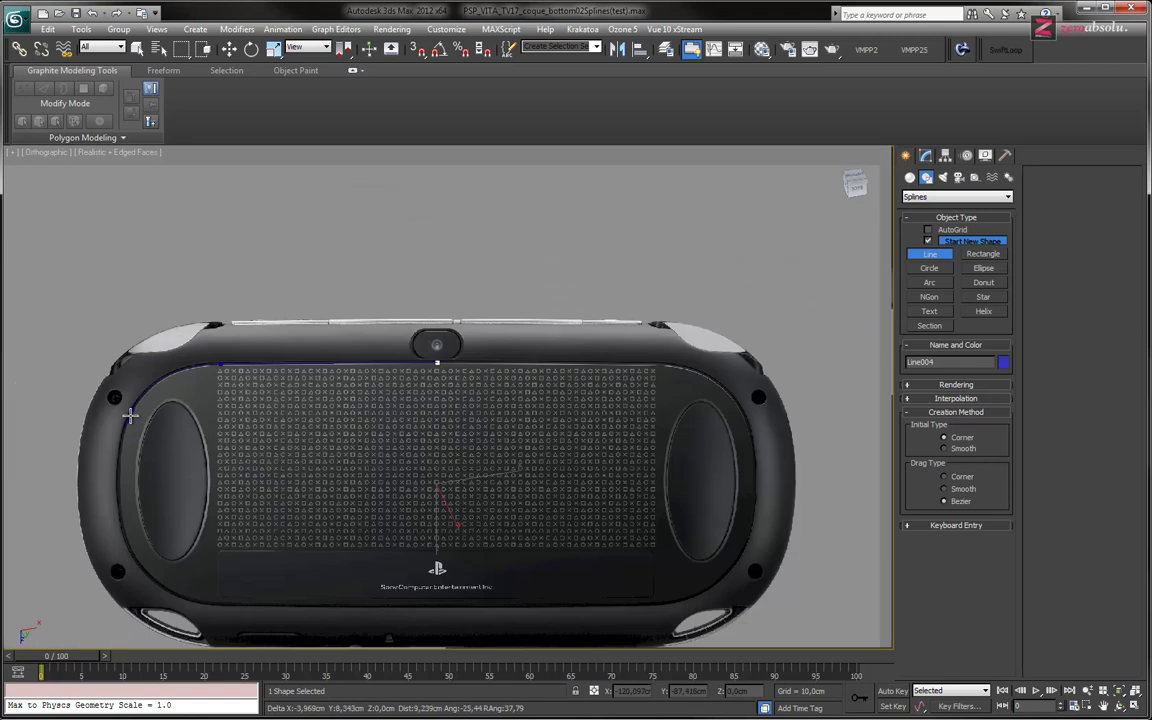
{"action": "scroll", "coordinate": [573, 249], "scroll_direction": "down", "scroll_amount": 1}
{"action": "scroll", "coordinate": [442, 329], "scroll_direction": "down", "scroll_amount": 2}
{"action": "scroll", "coordinate": [344, 376], "scroll_direction": "up", "scroll_amount": 5}
{"action": "scroll", "coordinate": [344, 376], "scroll_direction": "up", "scroll_amount": 2}
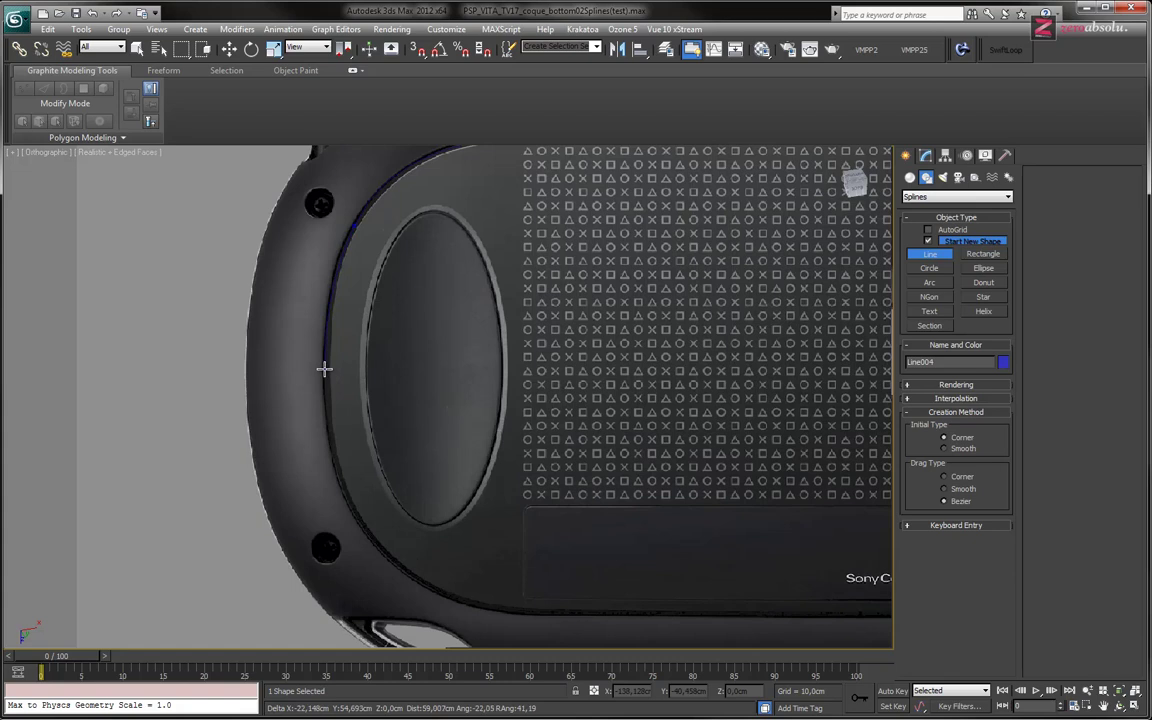
{"action": "left_click", "coordinate": [323, 372]}
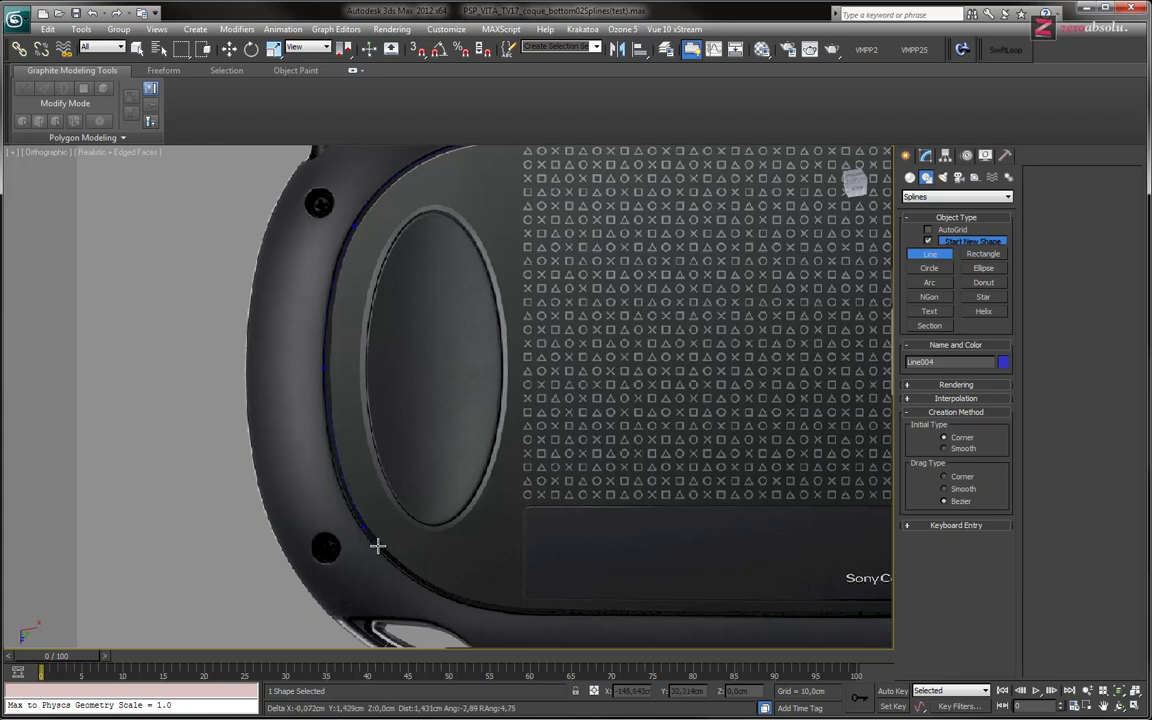
{"action": "left_click", "coordinate": [393, 559]}
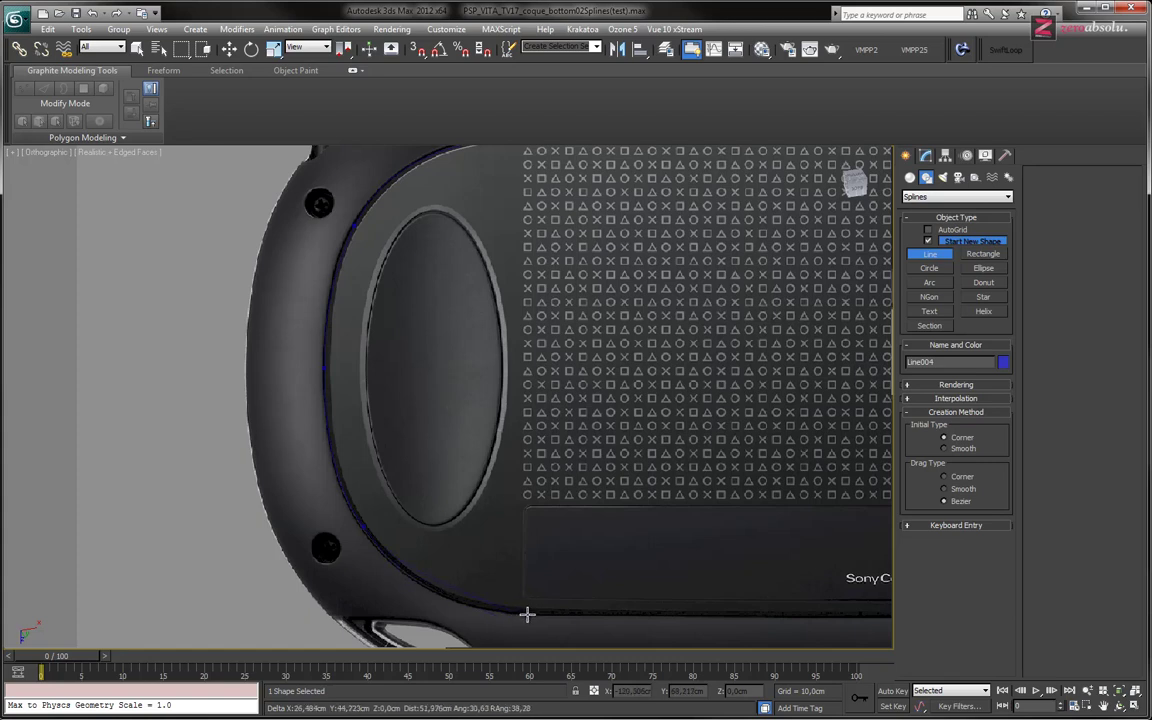
{"action": "left_click", "coordinate": [607, 616]}
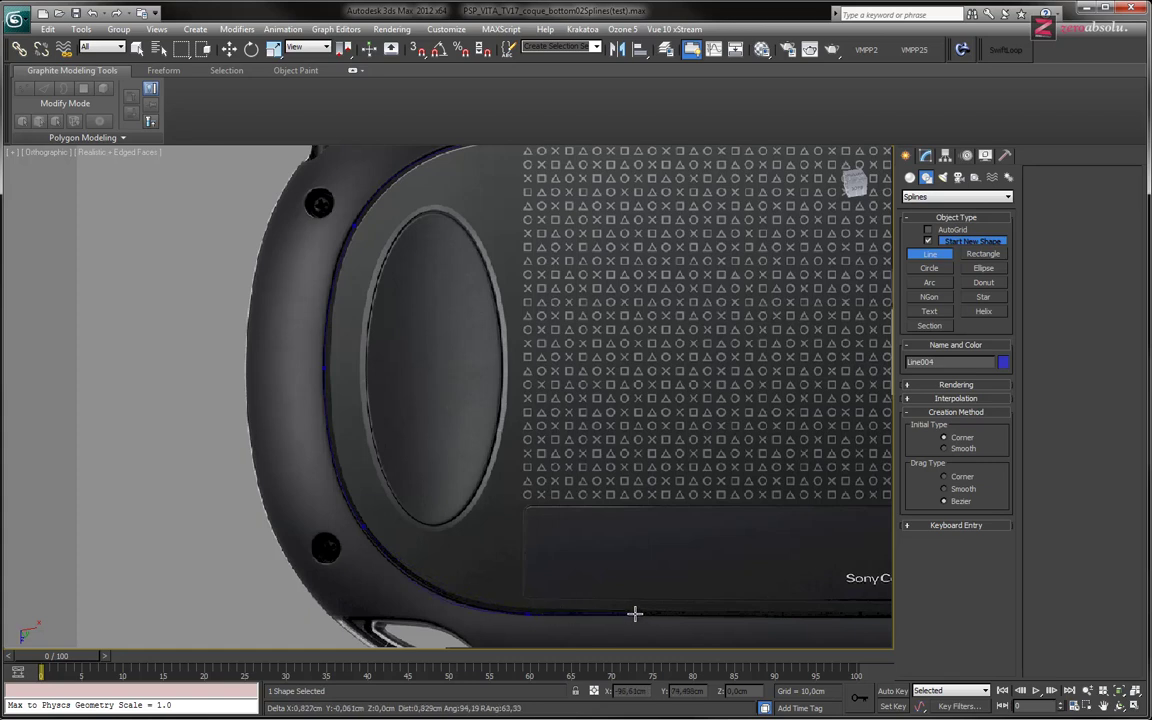
{"action": "right_click", "coordinate": [613, 615]}
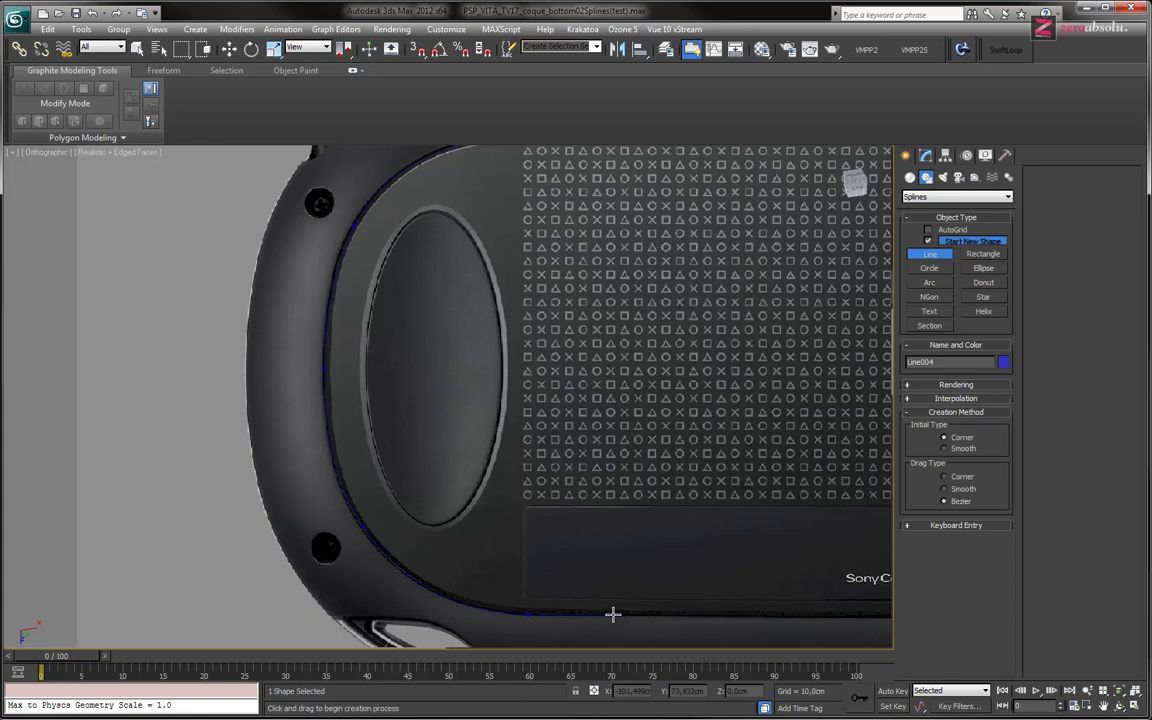
{"action": "scroll", "coordinate": [278, 447], "scroll_direction": "down", "scroll_amount": 2}
{"action": "scroll", "coordinate": [279, 448], "scroll_direction": "down", "scroll_amount": 2}
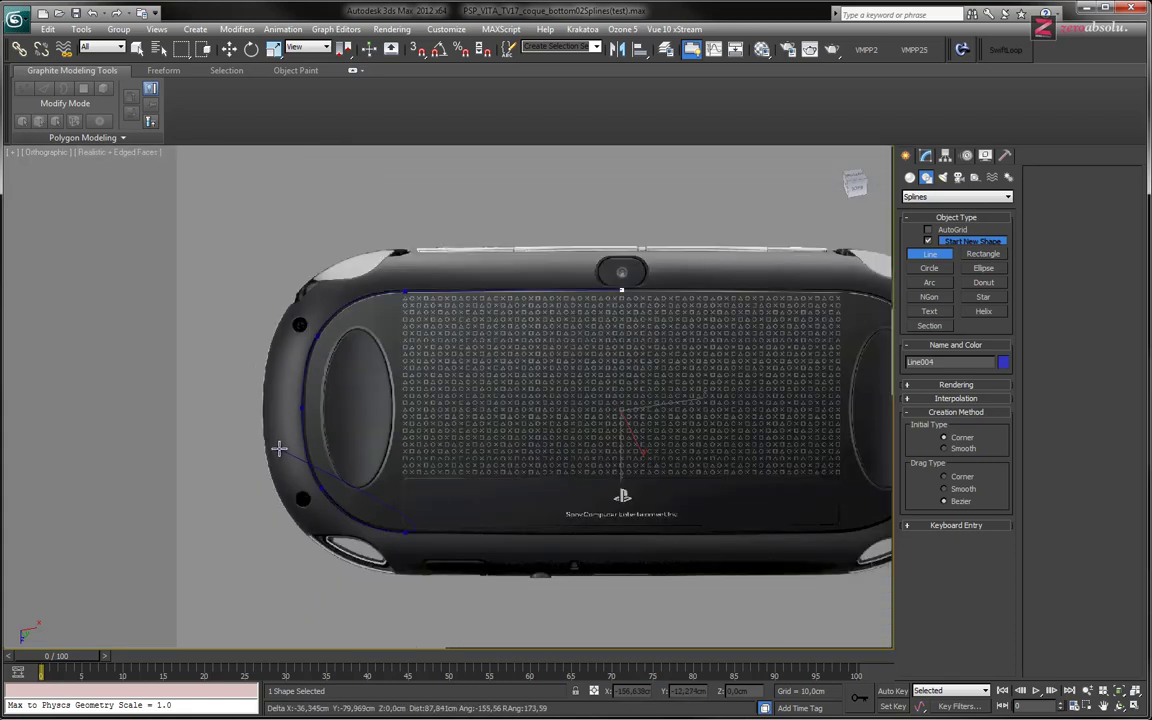
{"action": "scroll", "coordinate": [625, 530], "scroll_direction": "up", "scroll_amount": 1}
{"action": "scroll", "coordinate": [605, 528], "scroll_direction": "up", "scroll_amount": 1}
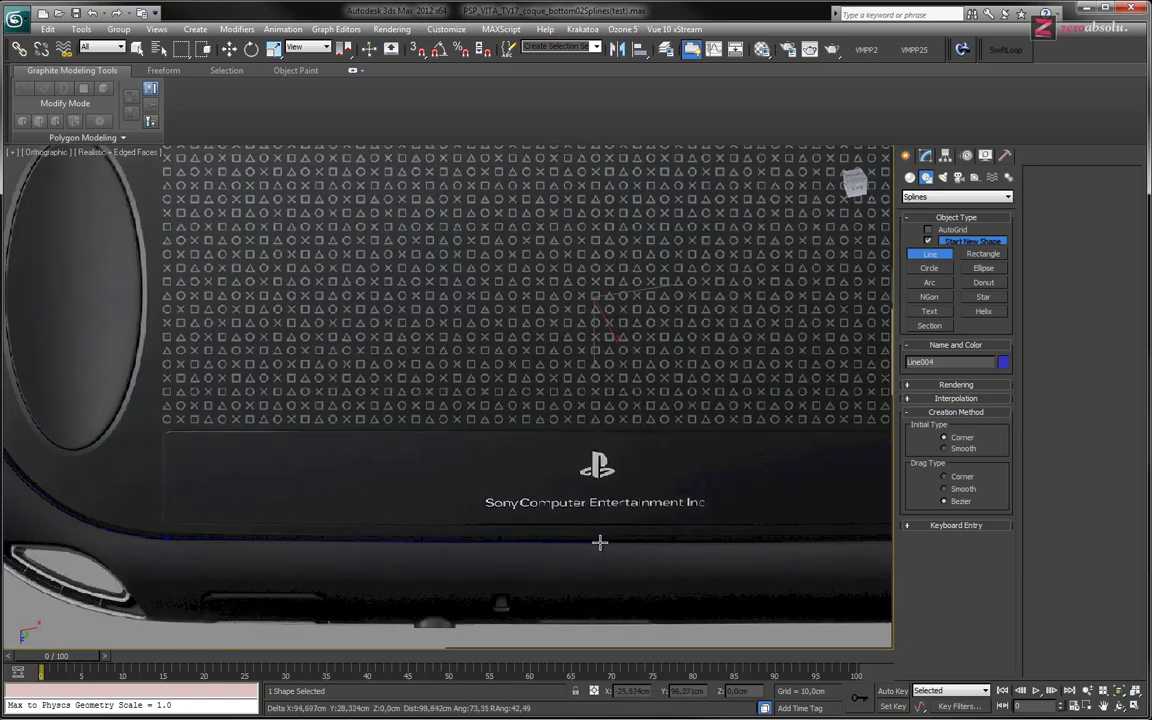
{"action": "right_click", "coordinate": [600, 542]}
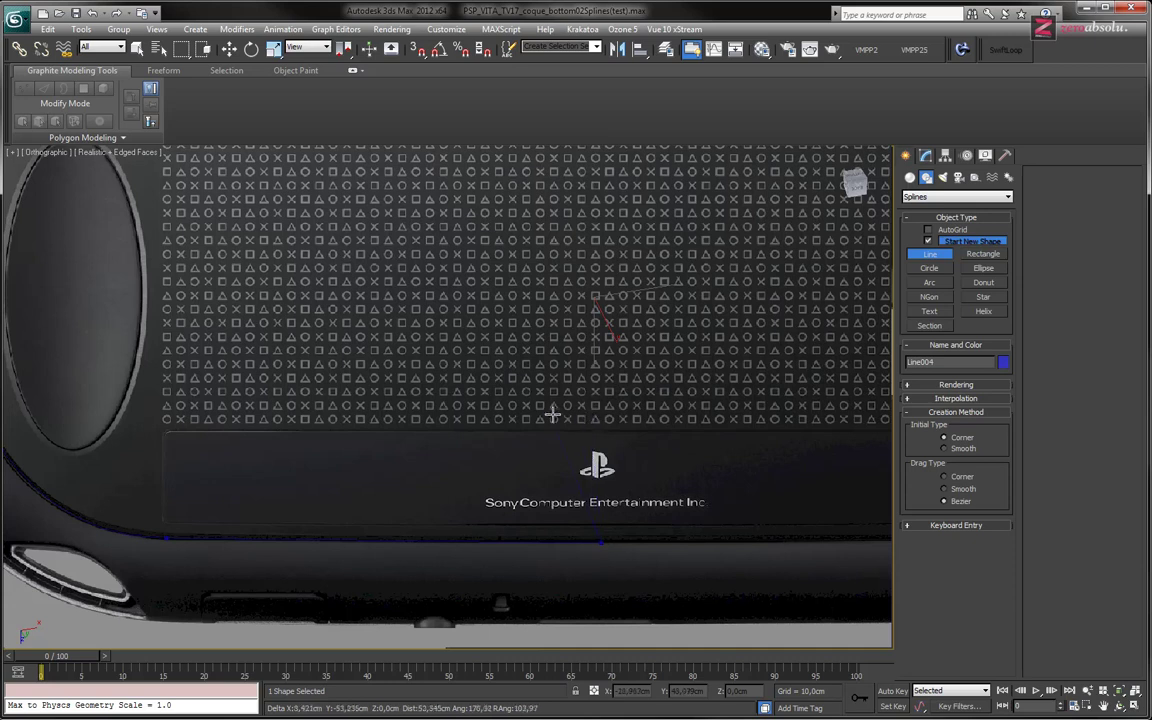
Give Line004 an orange object colour in the Object Color dialog
{"action": "left_click", "coordinate": [1004, 362]}
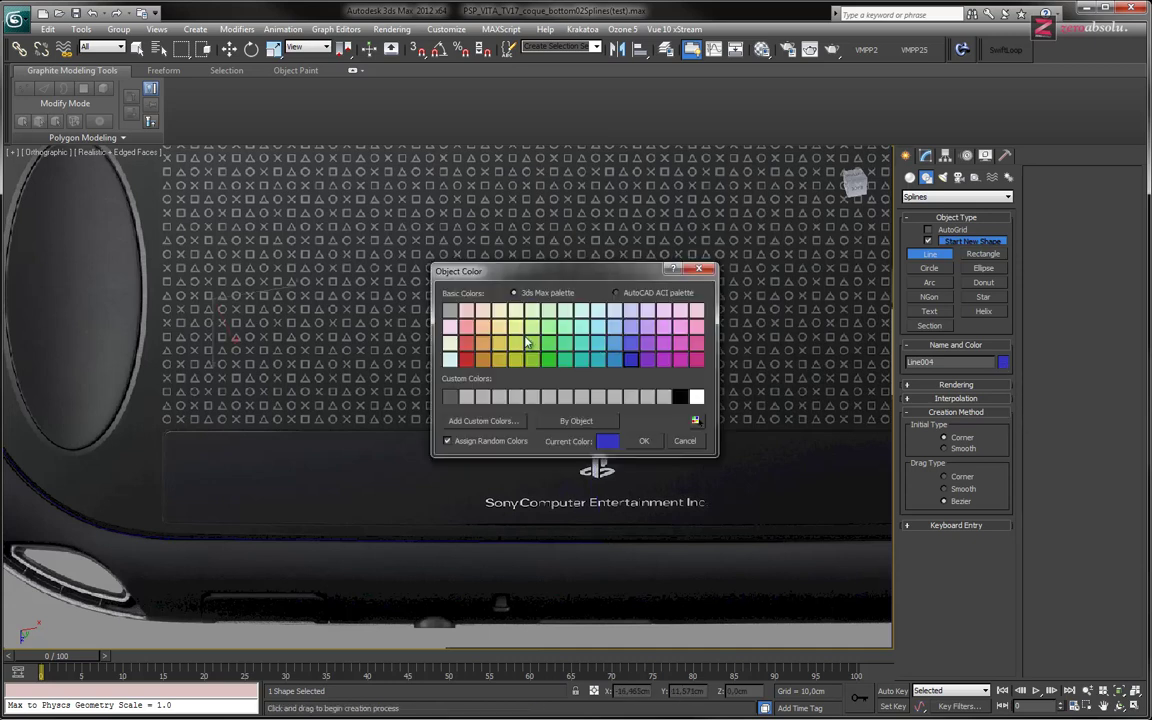
{"action": "left_click", "coordinate": [483, 359]}
{"action": "left_click", "coordinate": [644, 441]}
{"action": "middle_click_drag", "start_coordinate": [501, 334], "coordinate": [570, 345]}
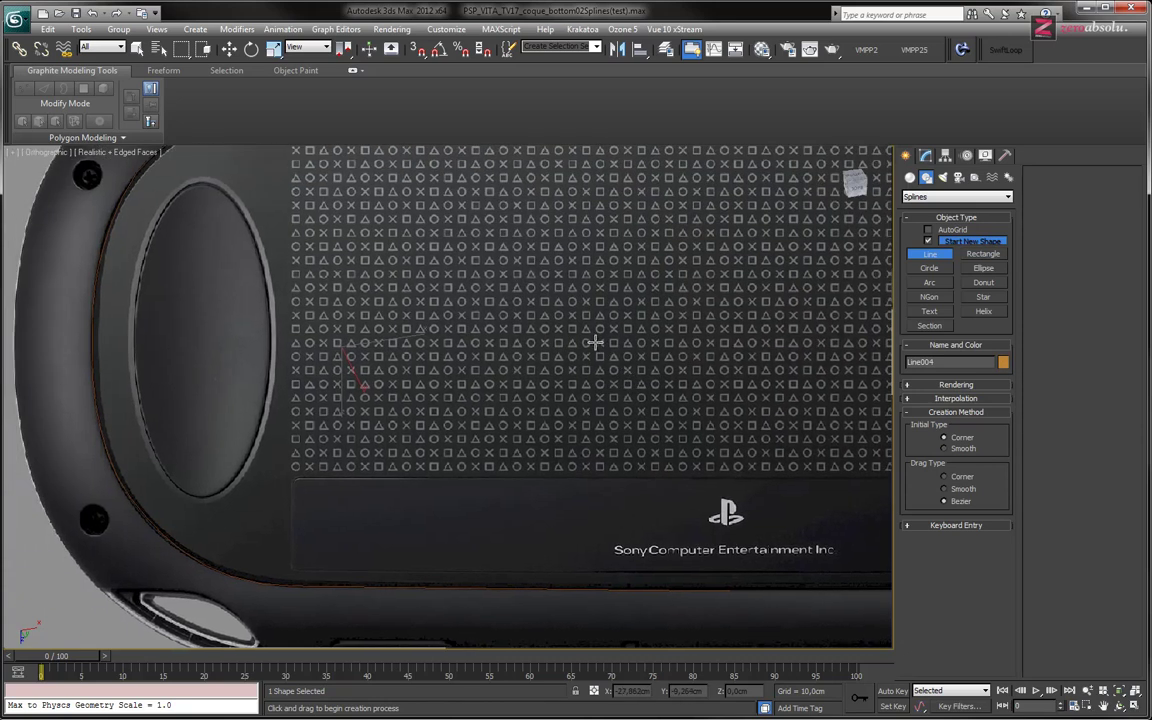
{"action": "scroll", "coordinate": [595, 342], "scroll_direction": "down", "scroll_amount": 2}
{"action": "scroll", "coordinate": [558, 316], "scroll_direction": "up", "scroll_amount": 1}
{"action": "scroll", "coordinate": [514, 334], "scroll_direction": "up", "scroll_amount": 2}
{"action": "scroll", "coordinate": [437, 321], "scroll_direction": "up", "scroll_amount": 1}
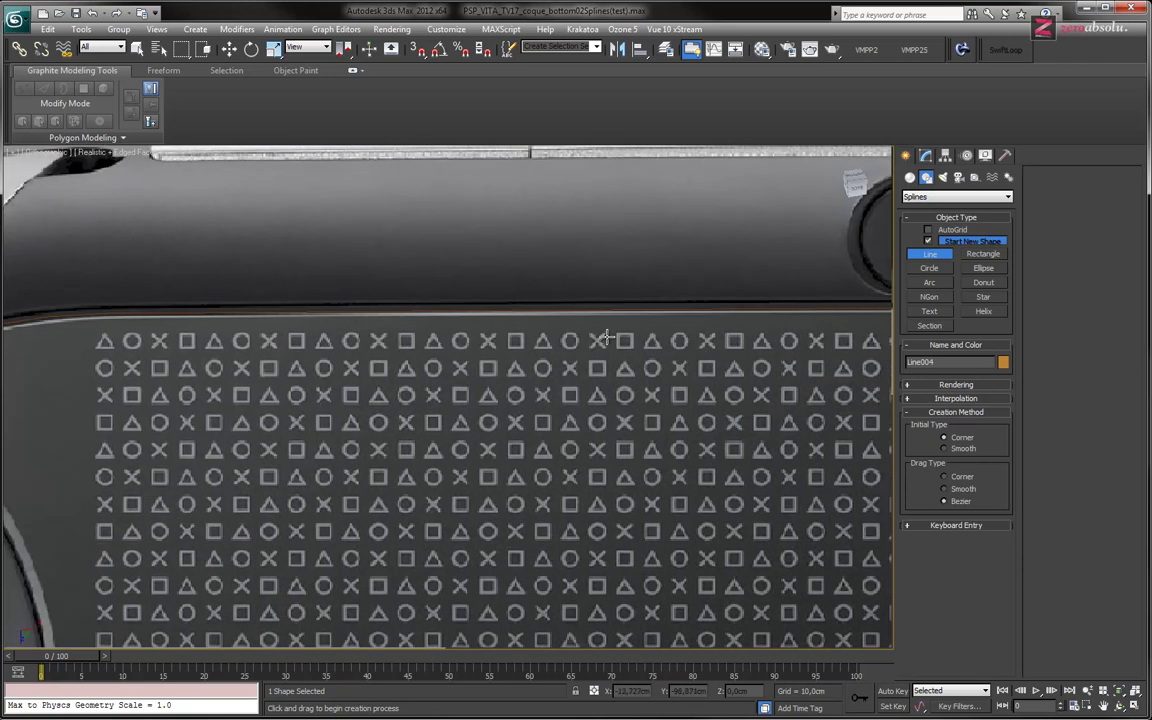
{"action": "scroll", "coordinate": [606, 340], "scroll_direction": "down", "scroll_amount": 1}
{"action": "scroll", "coordinate": [560, 322], "scroll_direction": "down", "scroll_amount": 1}
{"action": "scroll", "coordinate": [498, 324], "scroll_direction": "down", "scroll_amount": 1}
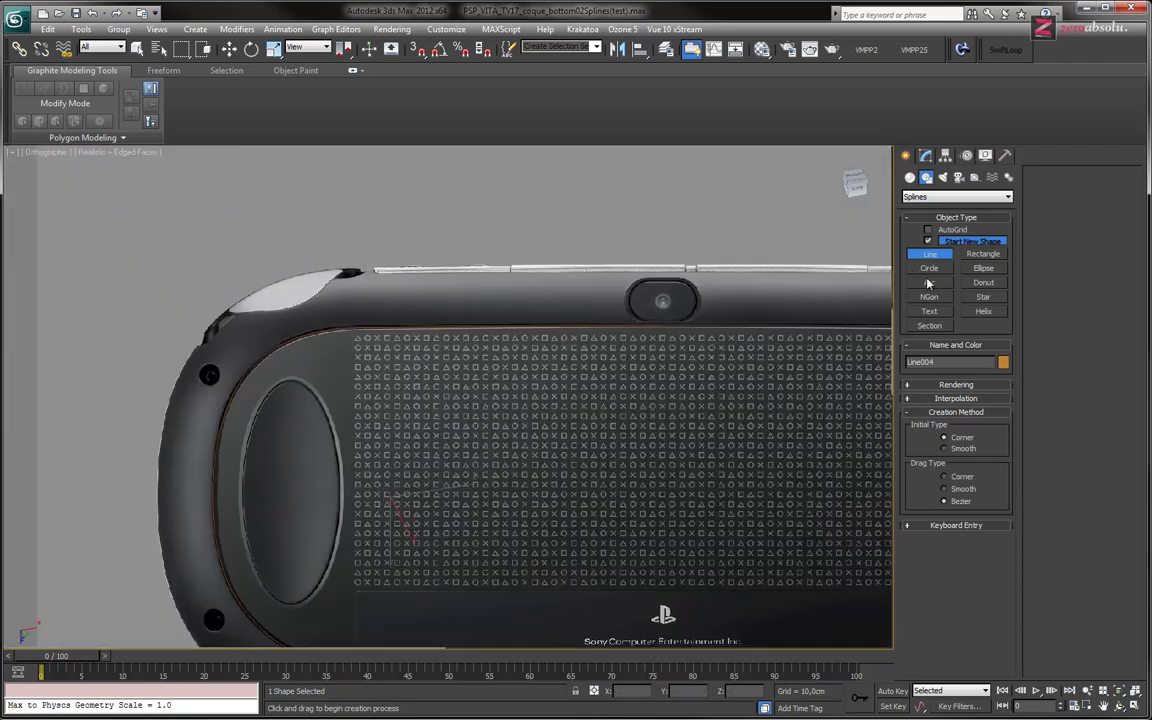
Enter Line004's Vertex sub-object level in the Modify panel and select its top-centre vertex
{"action": "left_click", "coordinate": [925, 157]}
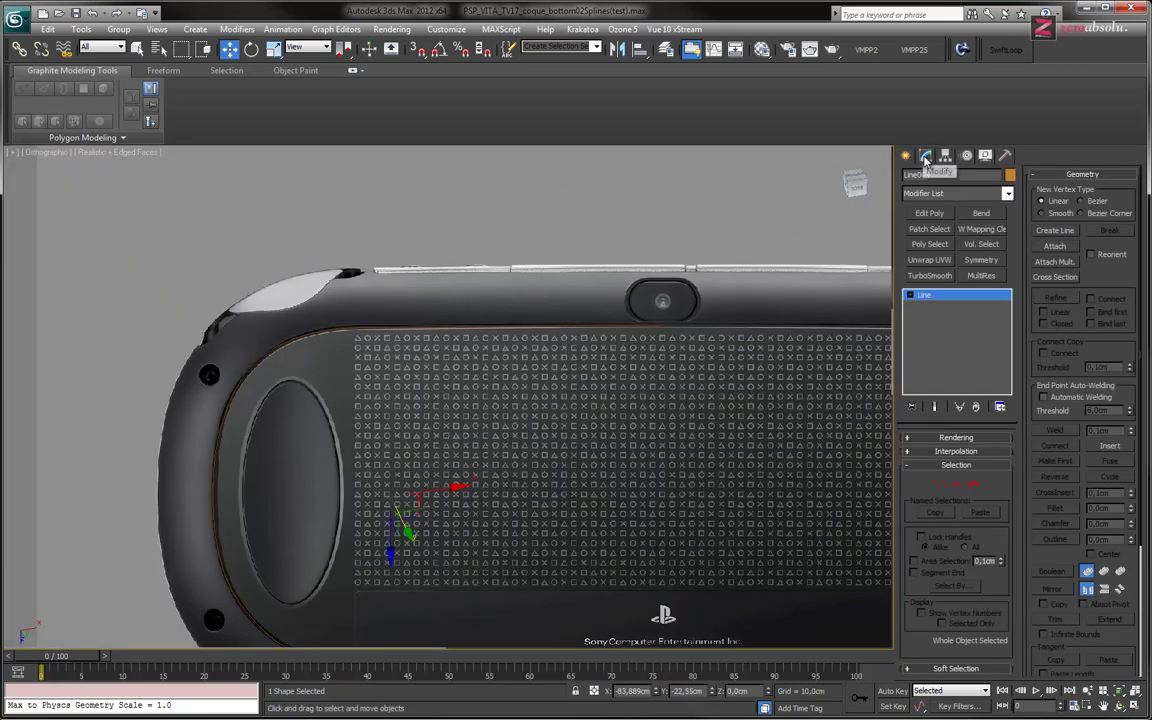
{"action": "key", "text": "1"}
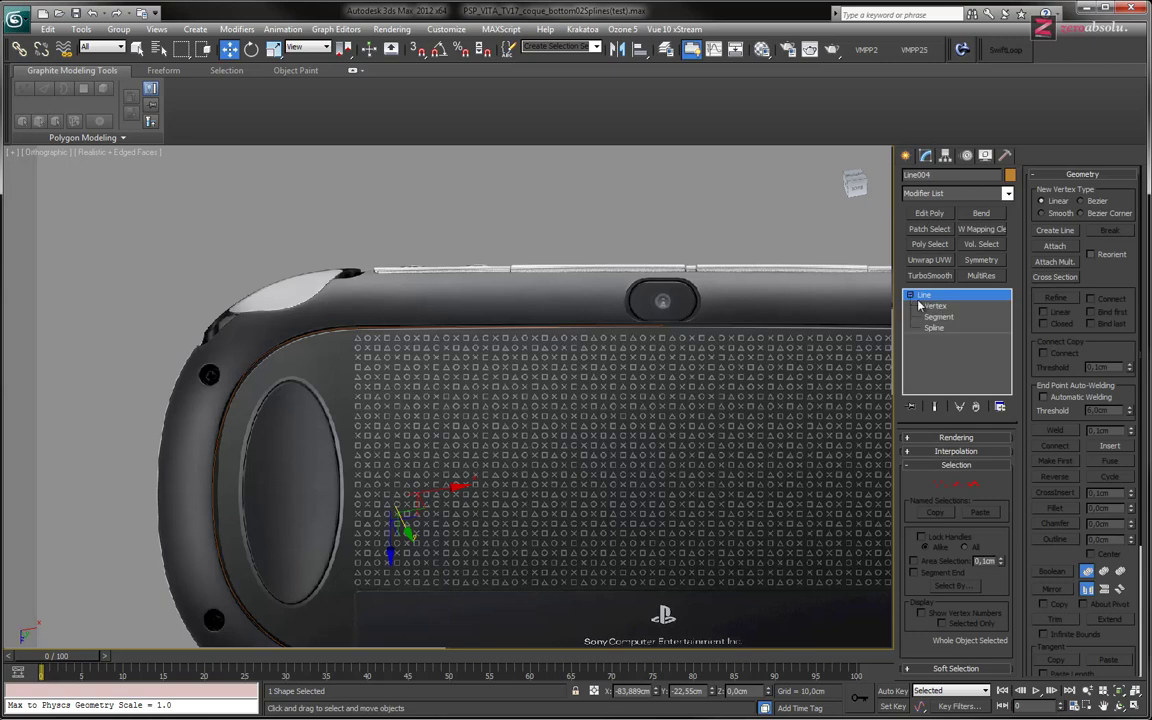
{"action": "left_click_drag", "start_coordinate": [341, 317], "coordinate": [376, 322]}
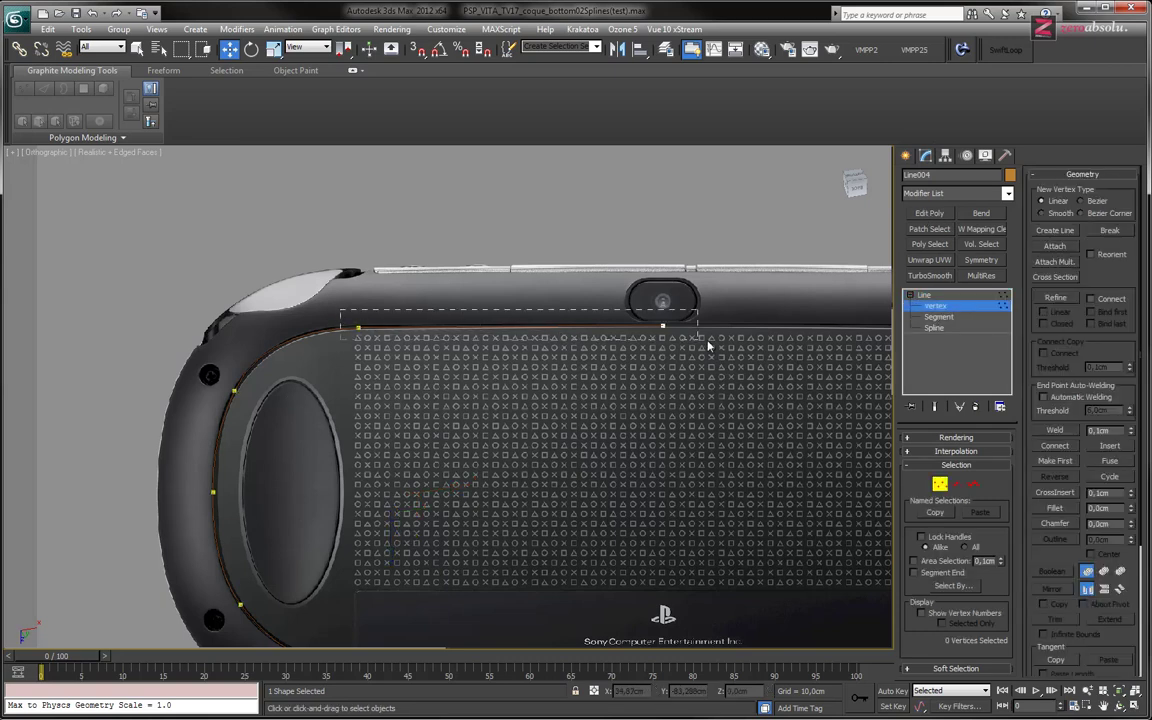
{"action": "left_click_drag", "start_coordinate": [588, 275], "coordinate": [670, 336]}
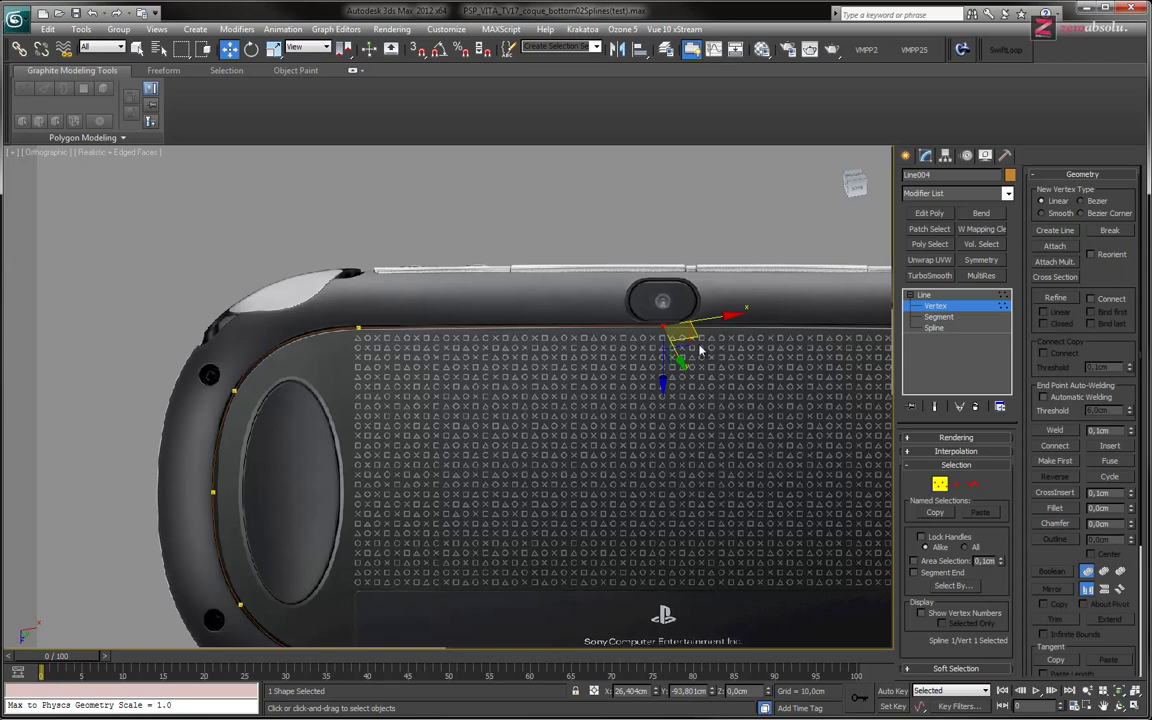
{"action": "middle_click_drag", "start_coordinate": [640, 330], "coordinate": [533, 269]}
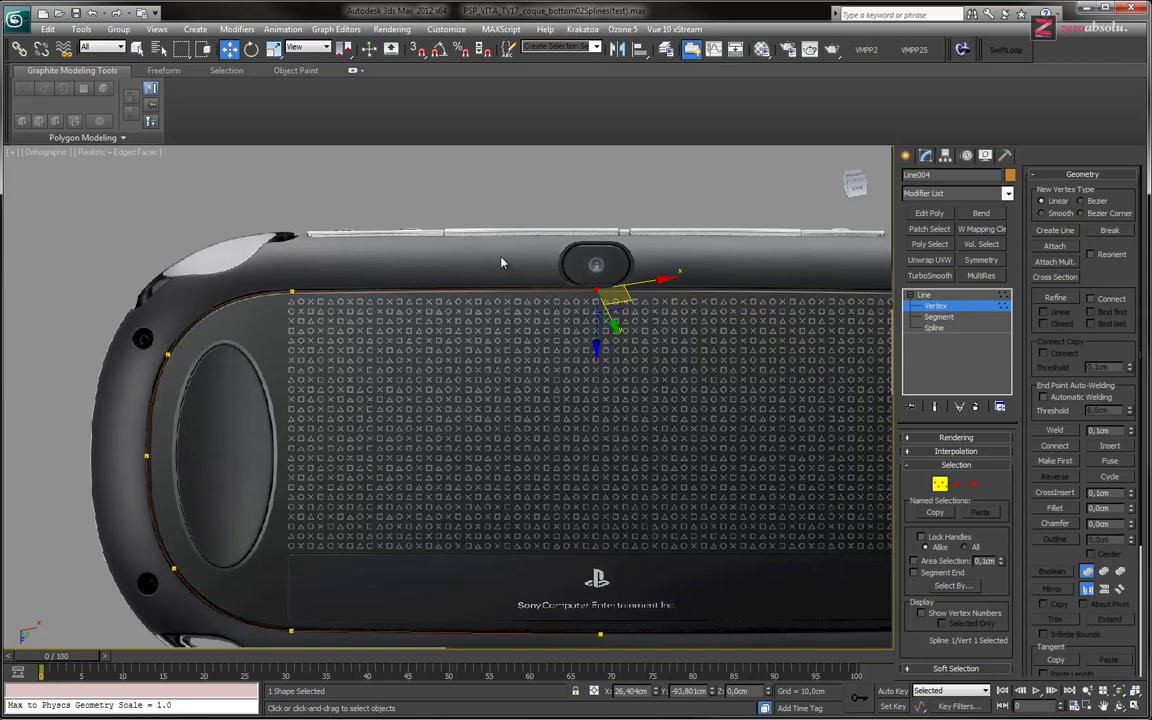
{"action": "middle_click_drag", "start_coordinate": [441, 213], "coordinate": [382, 222]}
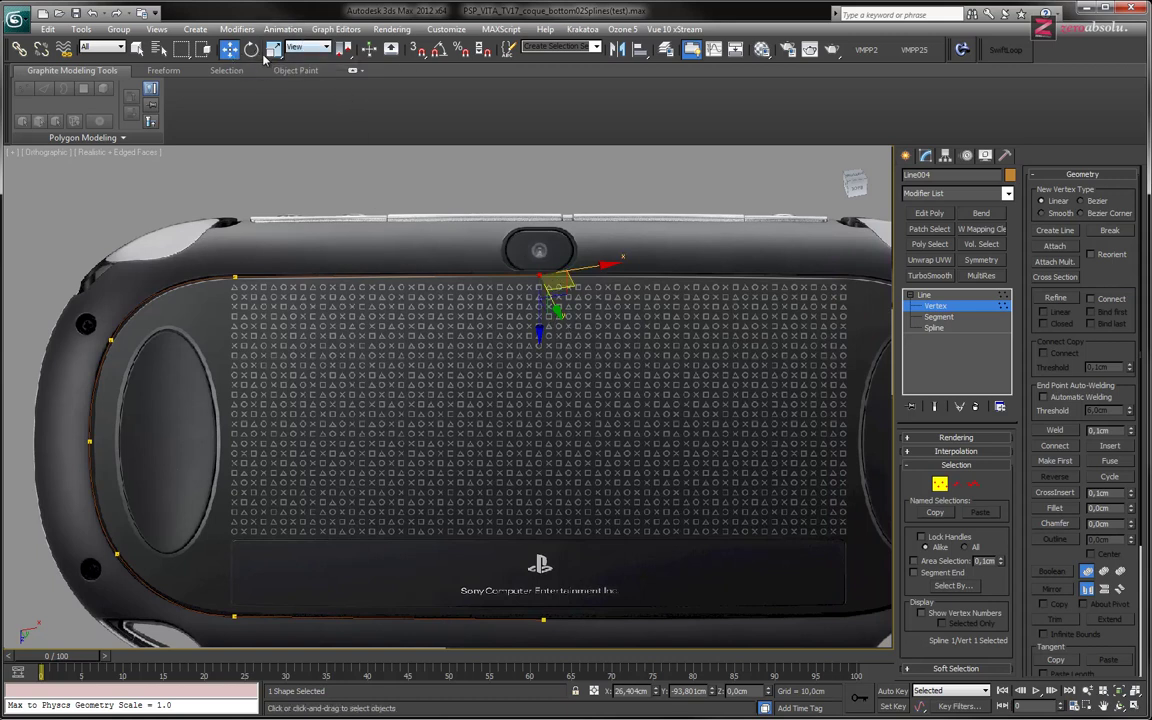
{"action": "left_click", "coordinate": [308, 48]}
Switch the viewport to the Bottom view and frame the PS Vita back
{"action": "left_click", "coordinate": [295, 58]}
{"action": "scroll", "coordinate": [340, 208], "scroll_direction": "down", "scroll_amount": 2}
{"action": "scroll", "coordinate": [335, 212], "scroll_direction": "down", "scroll_amount": 1}
{"action": "middle_click_drag", "start_coordinate": [324, 228], "coordinate": [360, 250]}
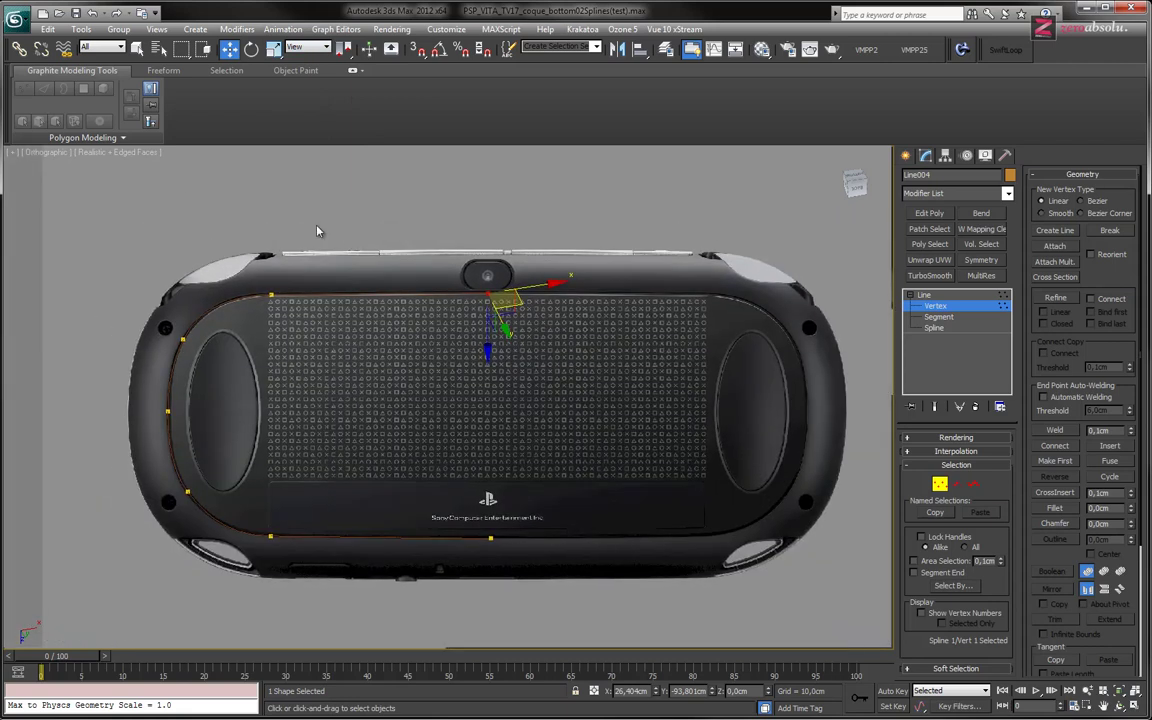
{"action": "left_click", "coordinate": [45, 152]}
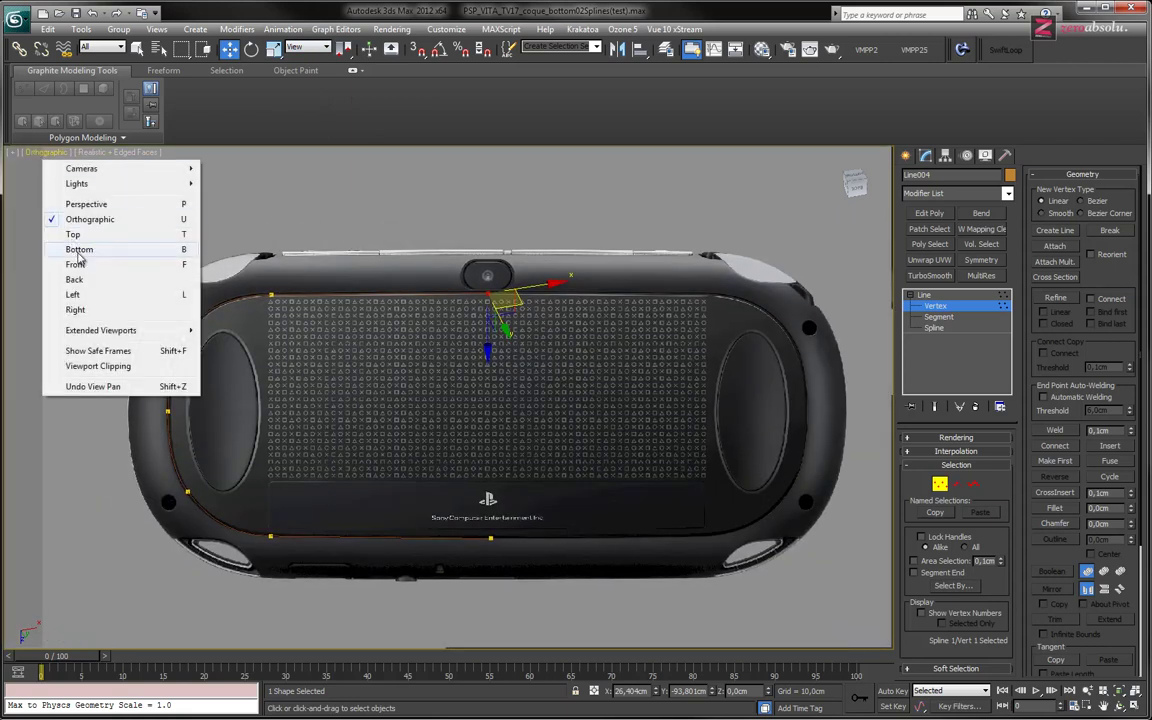
{"action": "left_click", "coordinate": [79, 251]}
{"action": "mouse_move", "coordinate": [288, 265]}
{"action": "middle_mouse_down"}
{"action": "mouse_move", "coordinate": [336, 293]}
{"action": "mouse_move", "coordinate": [450, 310]}
{"action": "middle_mouse_up"}
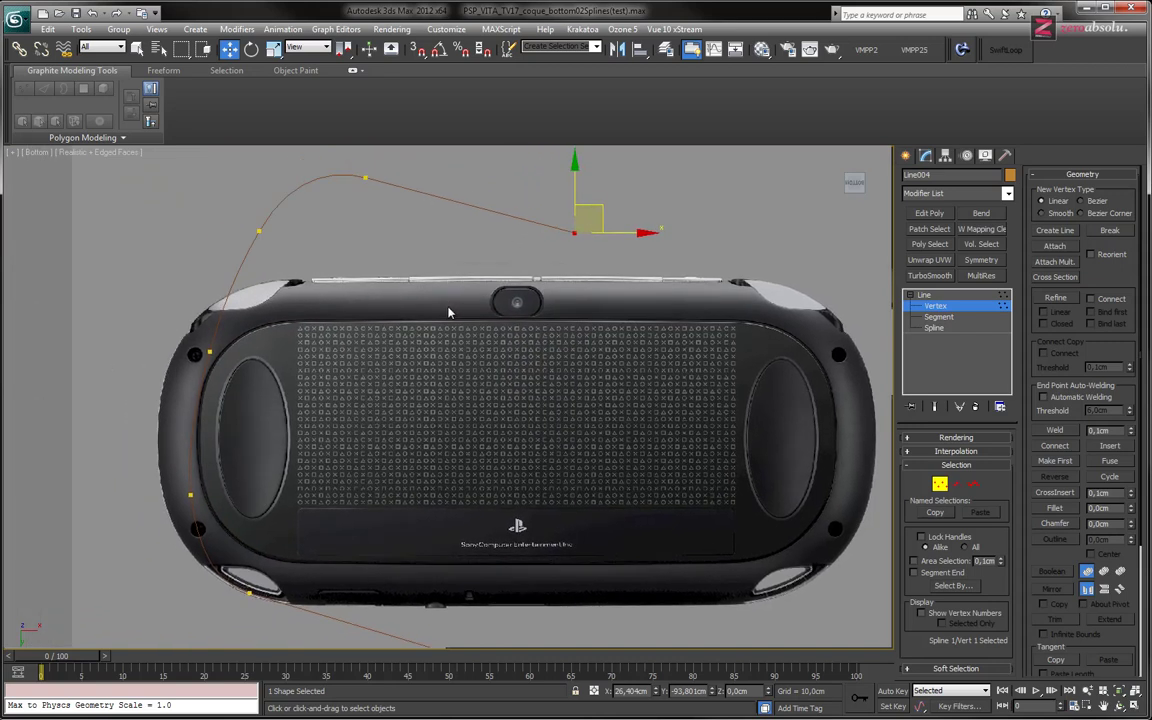
{"action": "scroll", "coordinate": [445, 290], "scroll_direction": "down", "scroll_amount": 4}
{"action": "scroll", "coordinate": [443, 267], "scroll_direction": "up", "scroll_amount": 2}
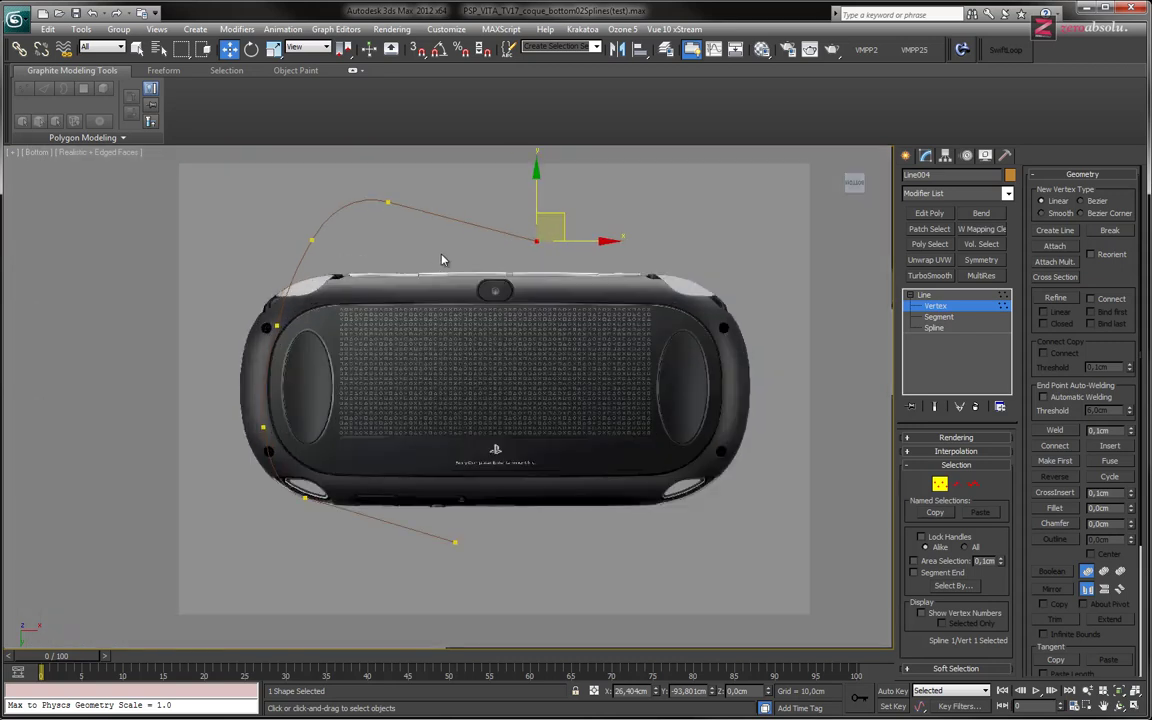
{"action": "middle_click_drag", "start_coordinate": [442, 325], "coordinate": [445, 360]}
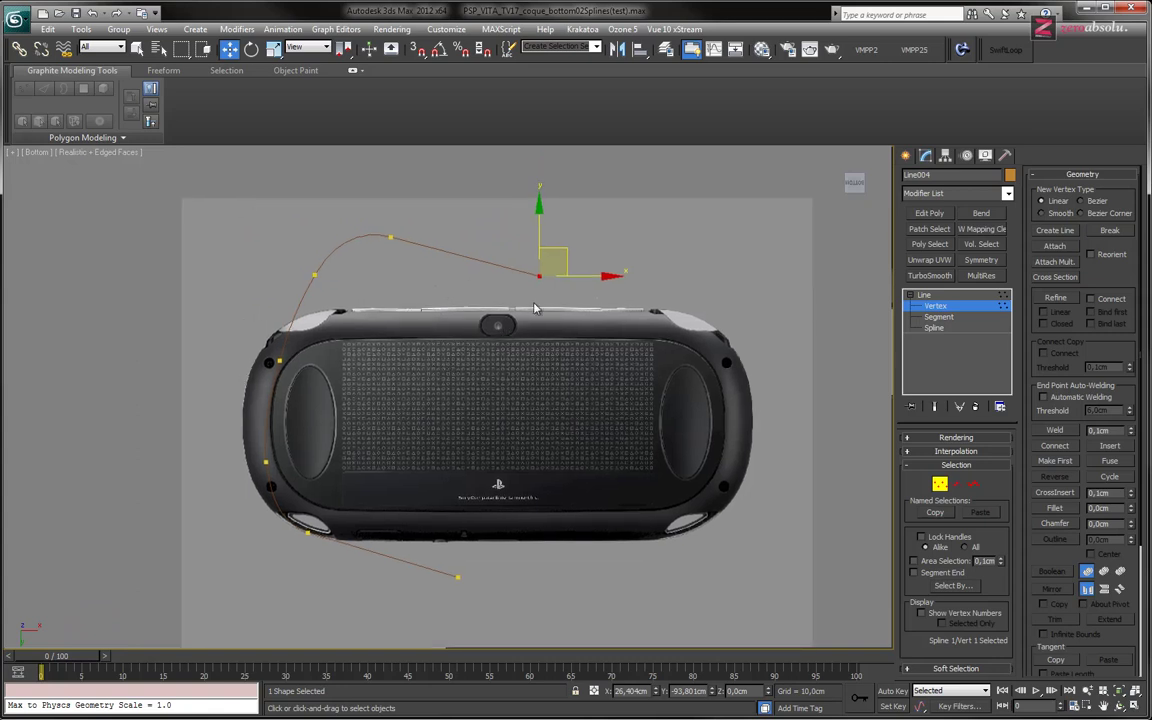
Leave vertex editing for the whole spline and deselect the earlier partial spline
{"action": "left_click", "coordinate": [920, 296]}
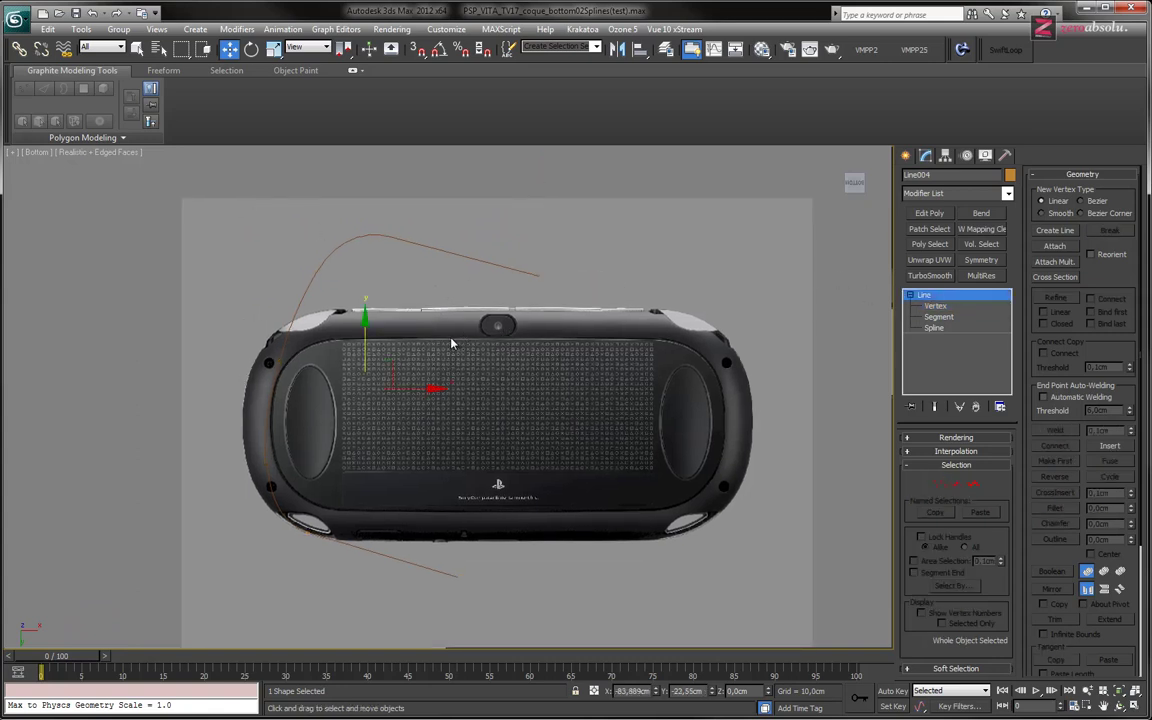
{"action": "middle_click_drag", "start_coordinate": [432, 343], "coordinate": [429, 331]}
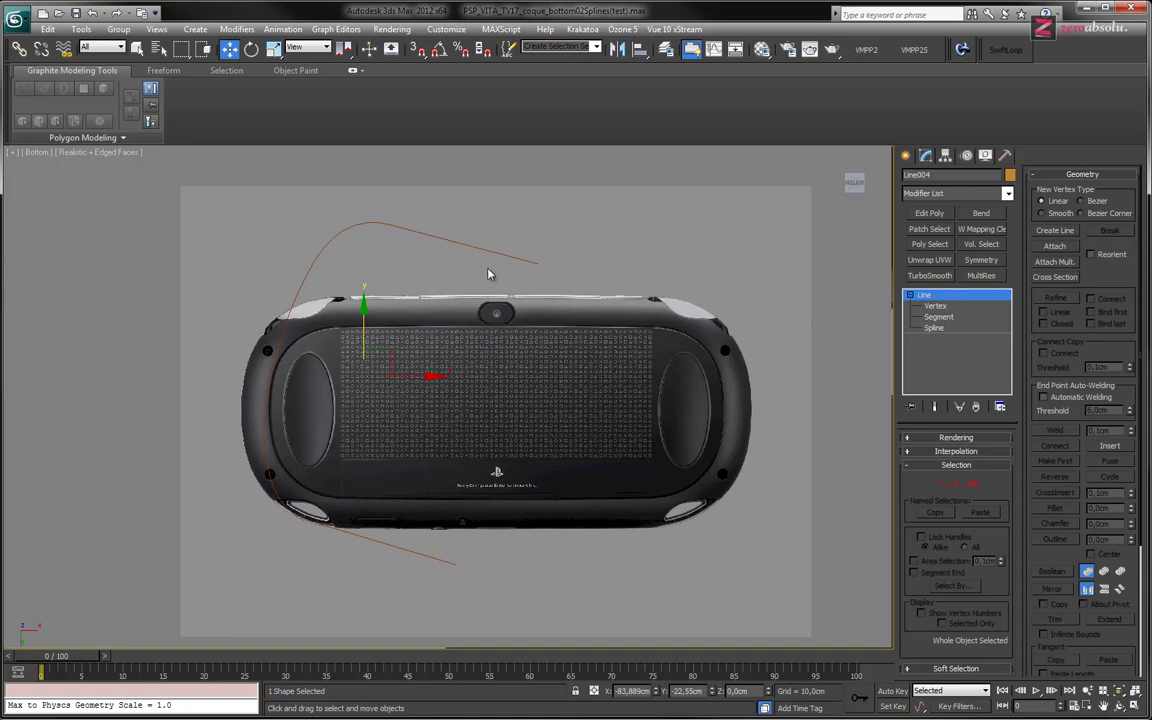
{"action": "left_click", "coordinate": [450, 360]}
{"action": "scroll", "coordinate": [450, 360], "scroll_direction": "up", "scroll_amount": 3}
{"action": "scroll", "coordinate": [496, 352], "scroll_direction": "up", "scroll_amount": 3}
{"action": "scroll", "coordinate": [515, 352], "scroll_direction": "down", "scroll_amount": 2}
{"action": "scroll", "coordinate": [411, 342], "scroll_direction": "down", "scroll_amount": 2}
{"action": "scroll", "coordinate": [424, 347], "scroll_direction": "down", "scroll_amount": 3}
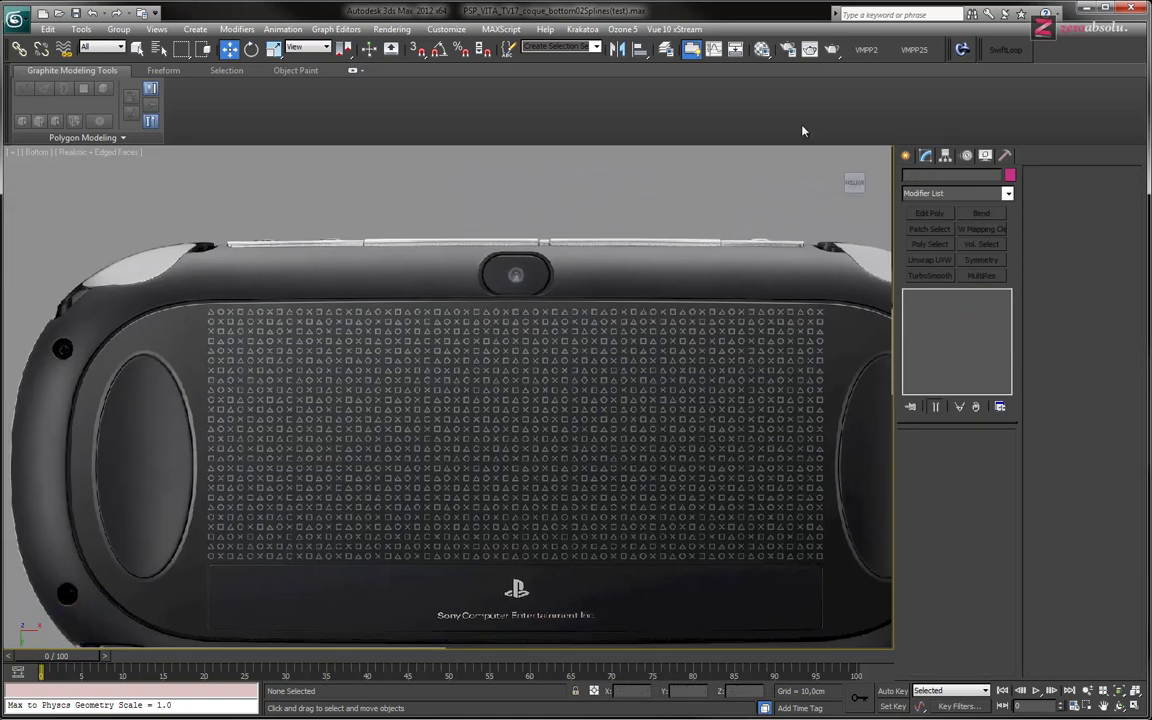
Start a Bezier Line at the panel's top centre, curving around the upper-left corner and down the left edge
{"action": "left_click", "coordinate": [906, 155]}
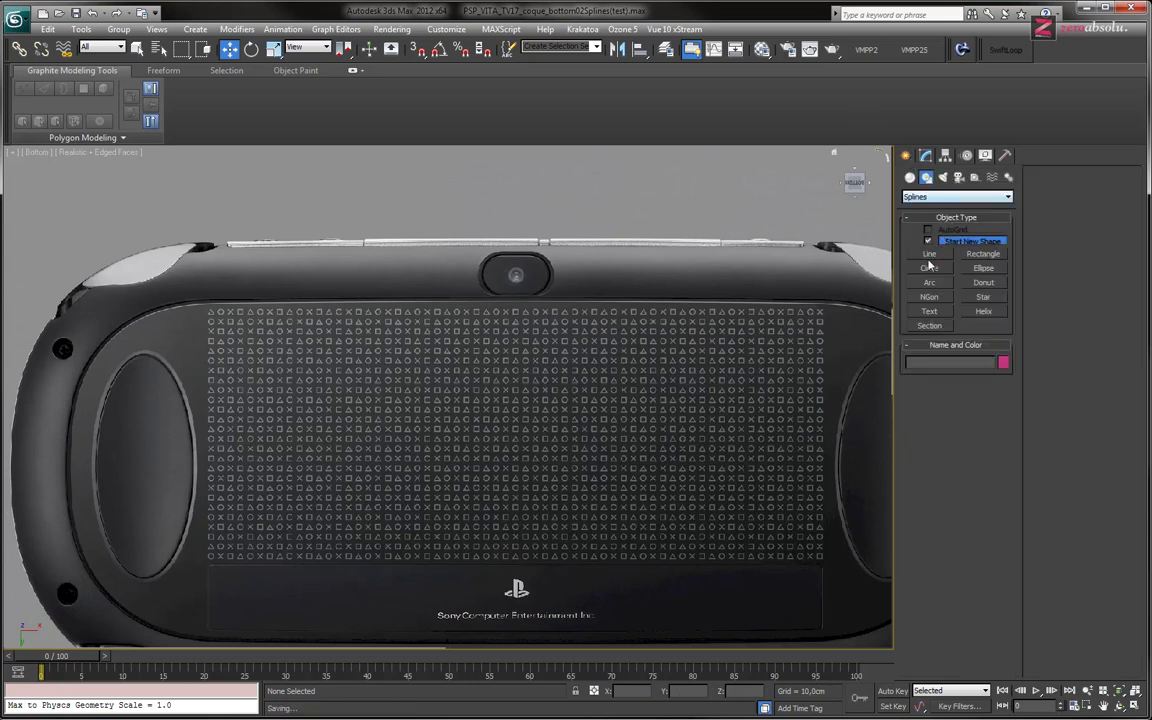
{"action": "left_click", "coordinate": [516, 300]}
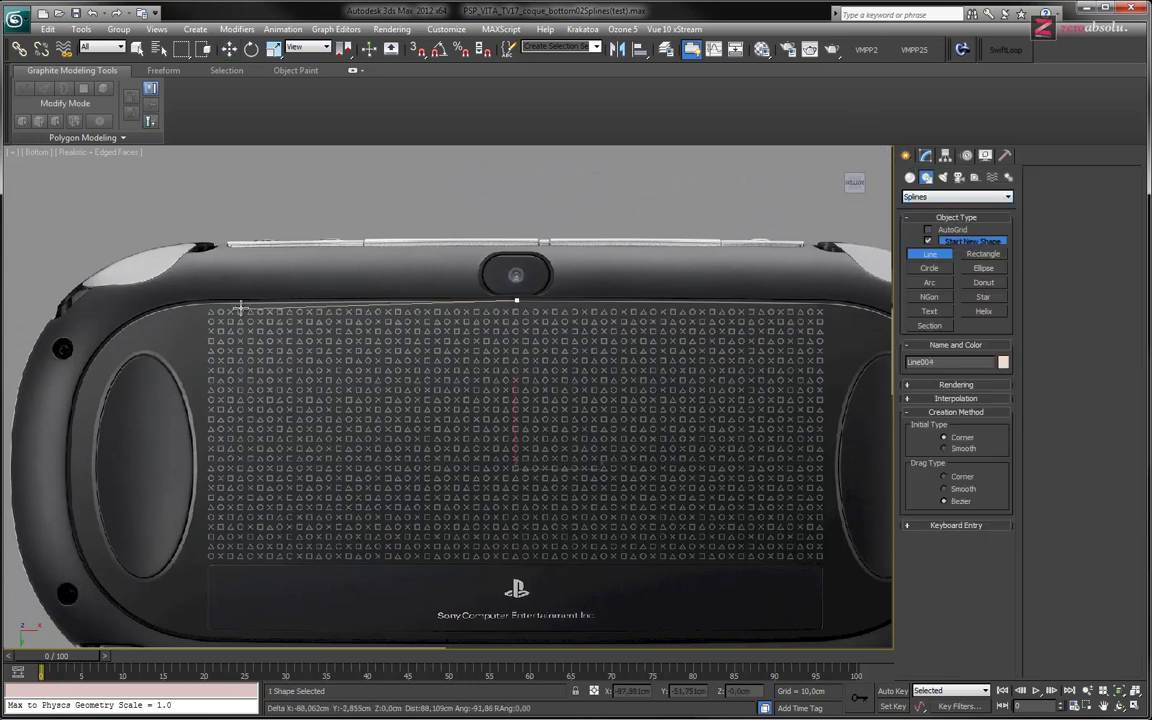
{"action": "left_click", "coordinate": [209, 301]}
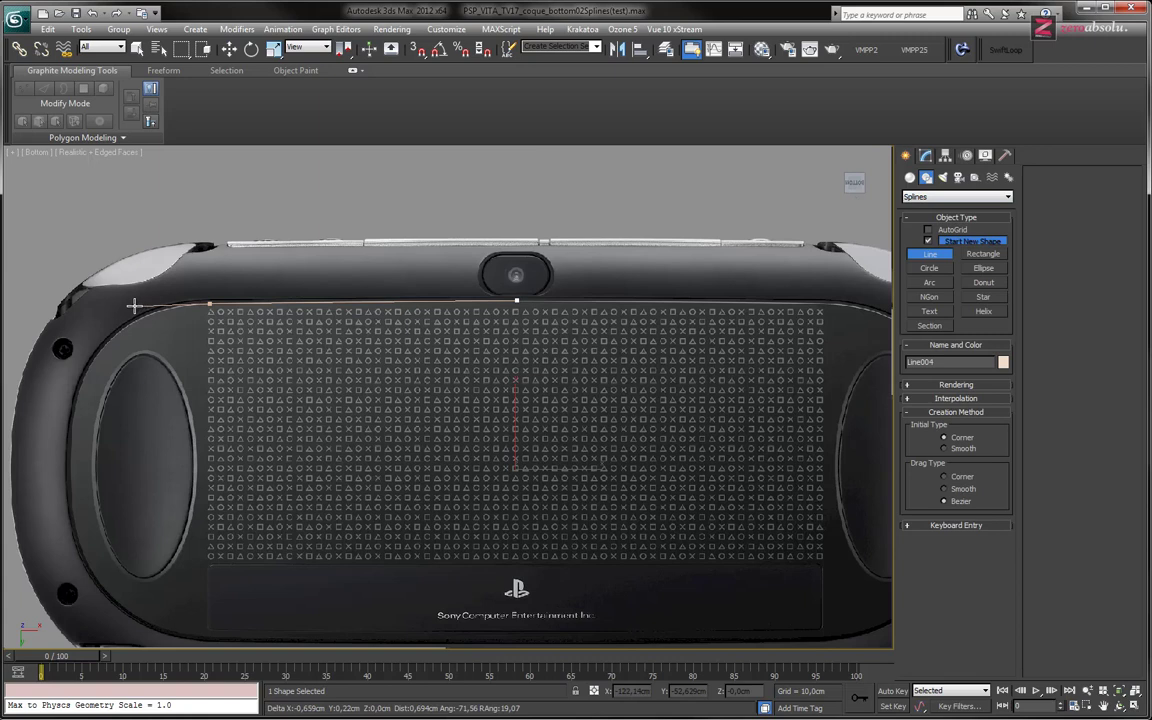
{"action": "left_click_drag", "start_coordinate": [88, 362], "coordinate": [68, 398]}
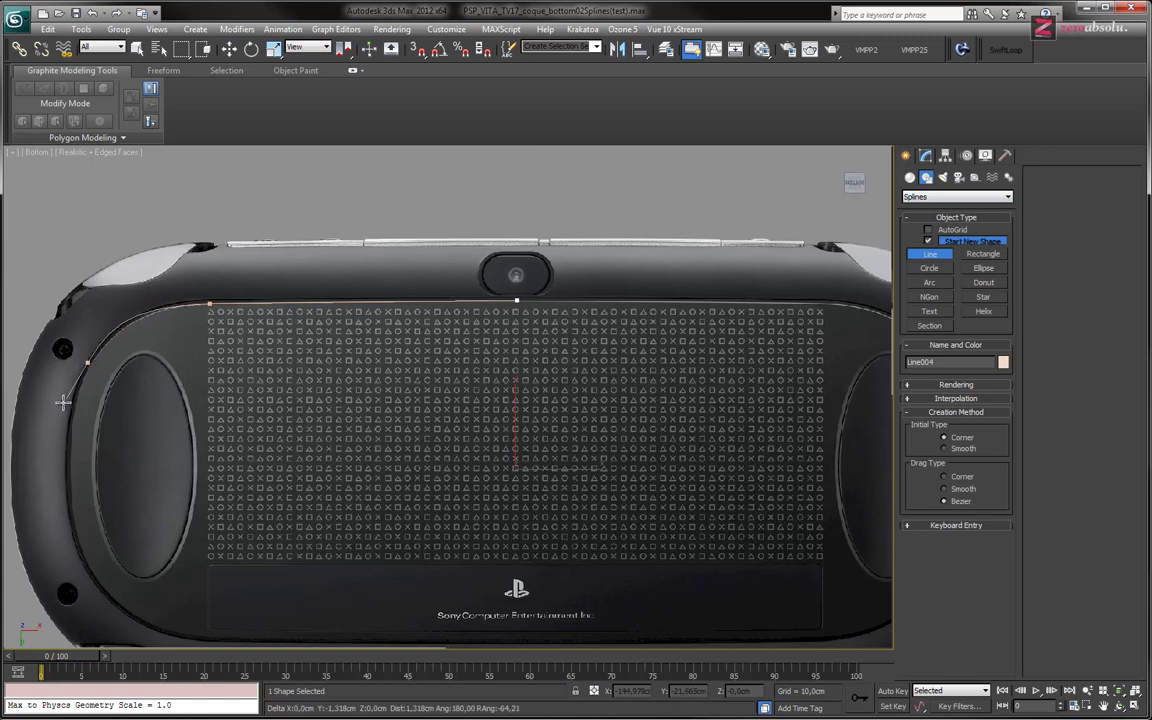
{"action": "left_click", "coordinate": [66, 463]}
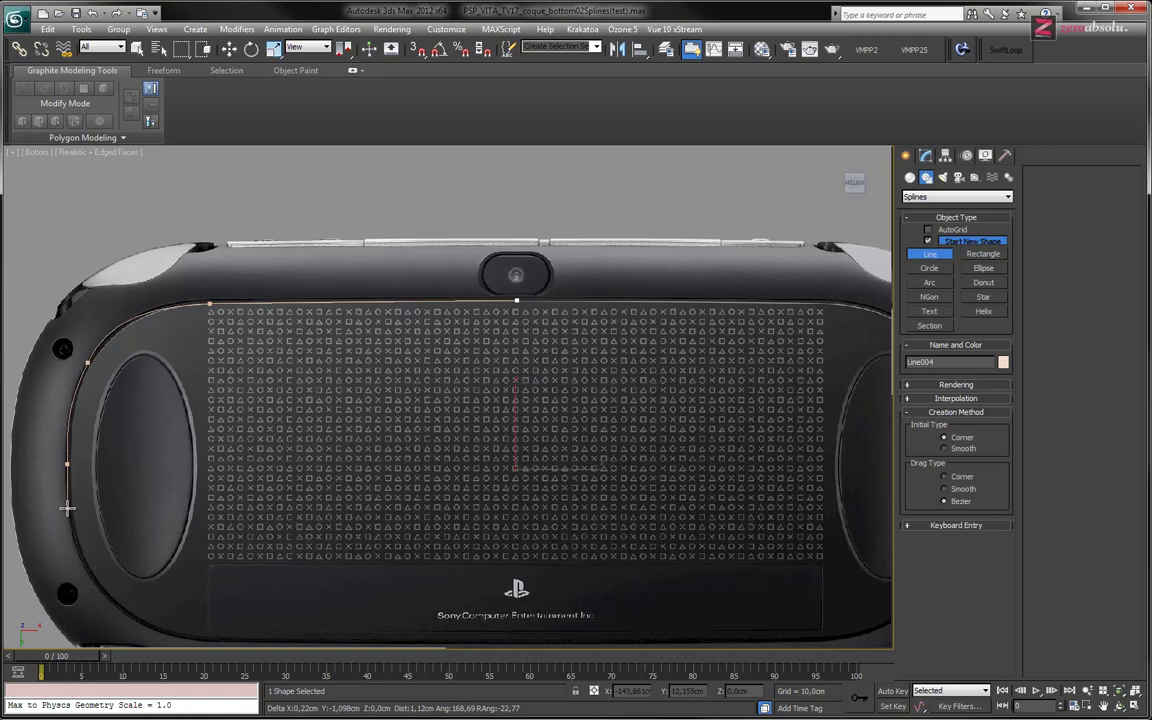
{"action": "left_click_drag", "start_coordinate": [92, 579], "coordinate": [115, 598]}
Continue the spline with points along the bottom edge and finish it
{"action": "scroll", "coordinate": [530, 360], "scroll_direction": "down", "scroll_amount": 2}
{"action": "scroll", "coordinate": [530, 302], "scroll_direction": "down", "scroll_amount": 2}
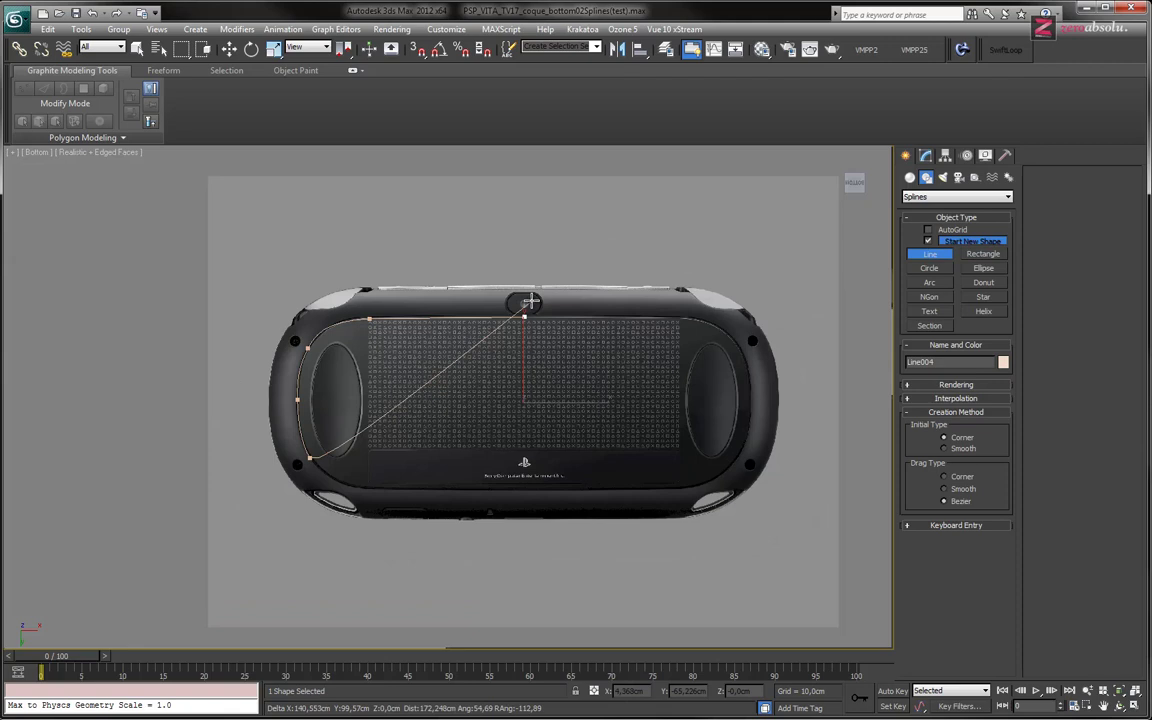
{"action": "scroll", "coordinate": [485, 512], "scroll_direction": "up", "scroll_amount": 2}
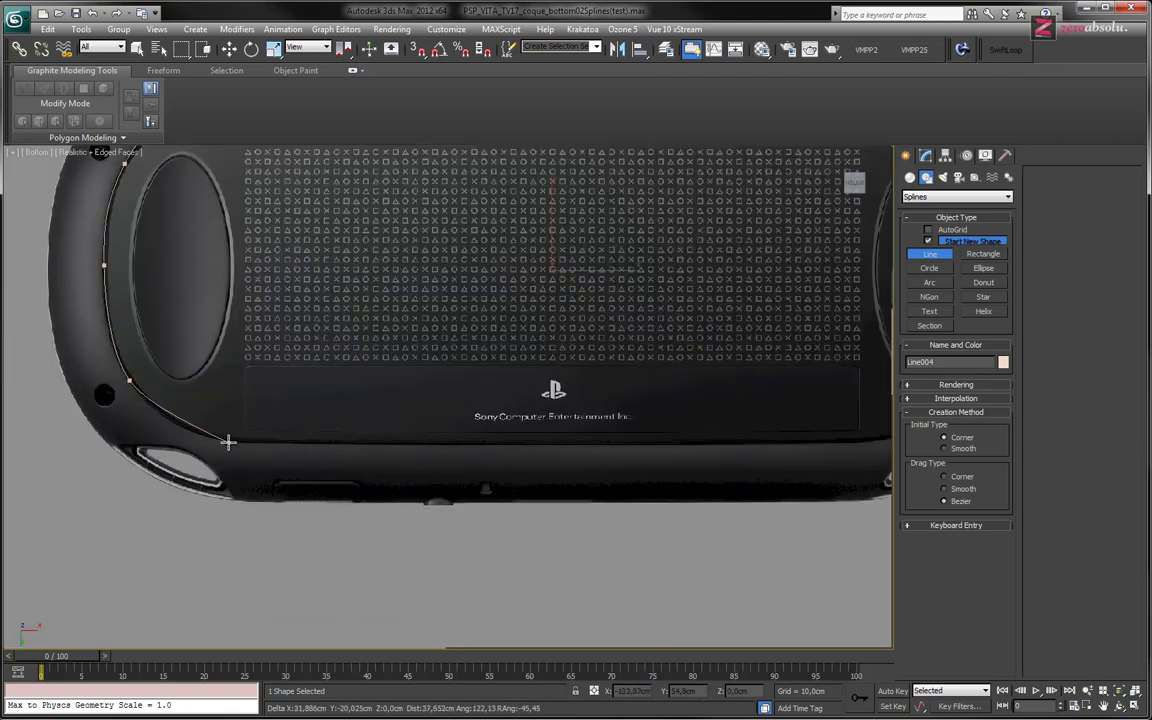
{"action": "left_click_drag", "start_coordinate": [248, 441], "coordinate": [296, 441]}
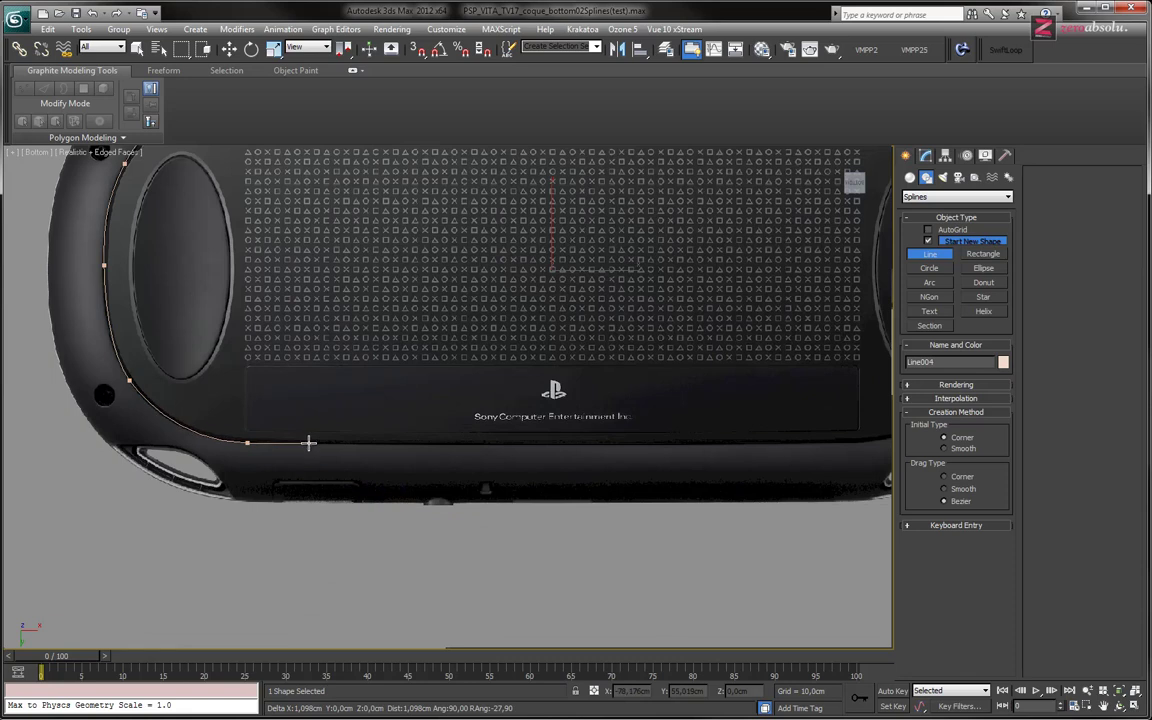
{"action": "left_click", "coordinate": [555, 442]}
{"action": "right_click", "coordinate": [553, 398]}
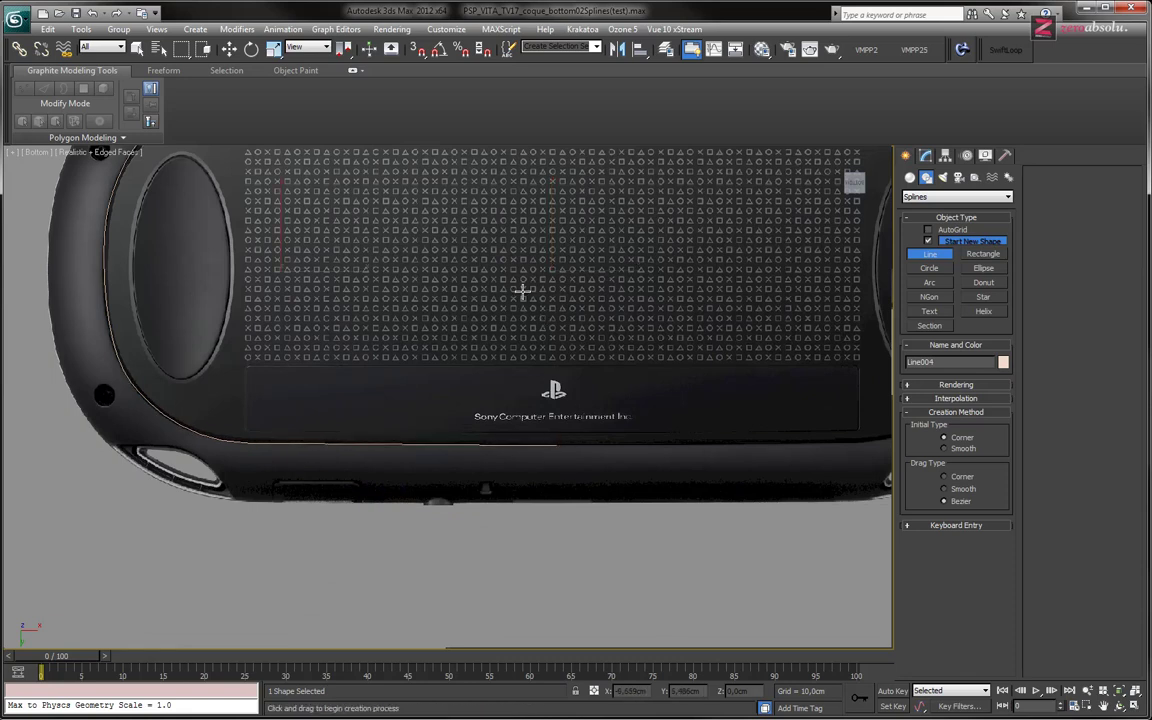
{"action": "scroll", "coordinate": [514, 470], "scroll_direction": "down", "scroll_amount": 3}
{"action": "scroll", "coordinate": [660, 320], "scroll_direction": "down", "scroll_amount": 2}
Move the new spline's top-centre vertex onto the panel's upper edge at X 0,62 cm, Y -55,164 cm
{"action": "left_click", "coordinate": [925, 157]}
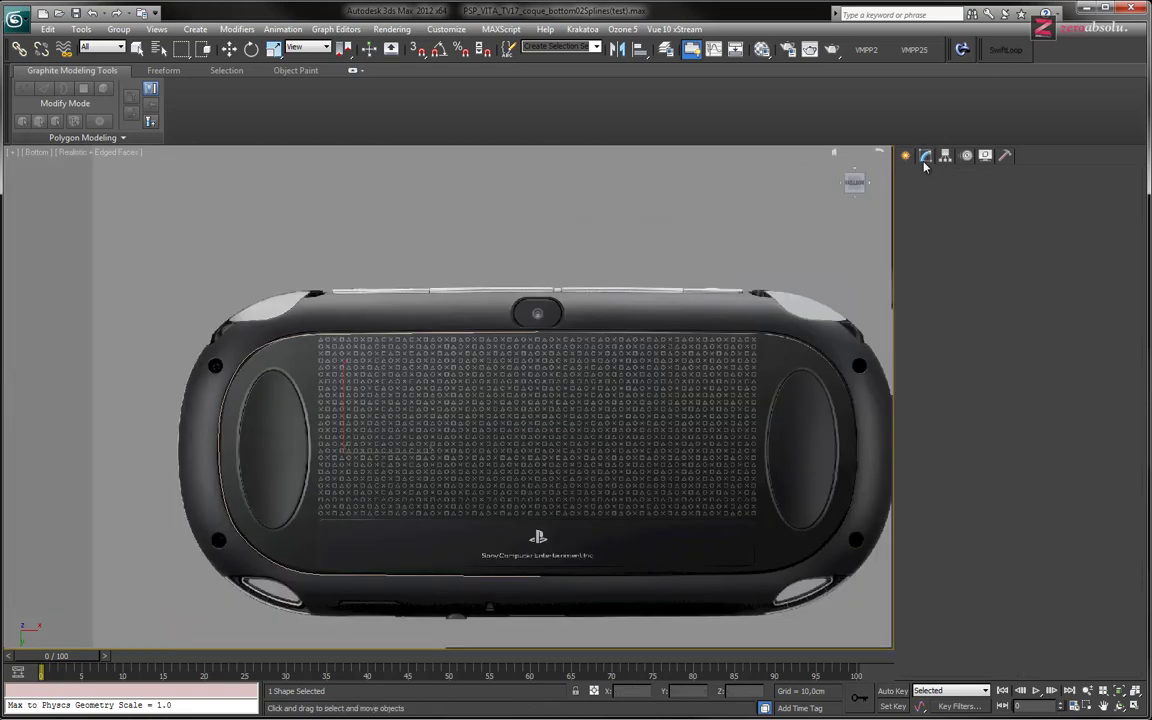
{"action": "key", "text": "1"}
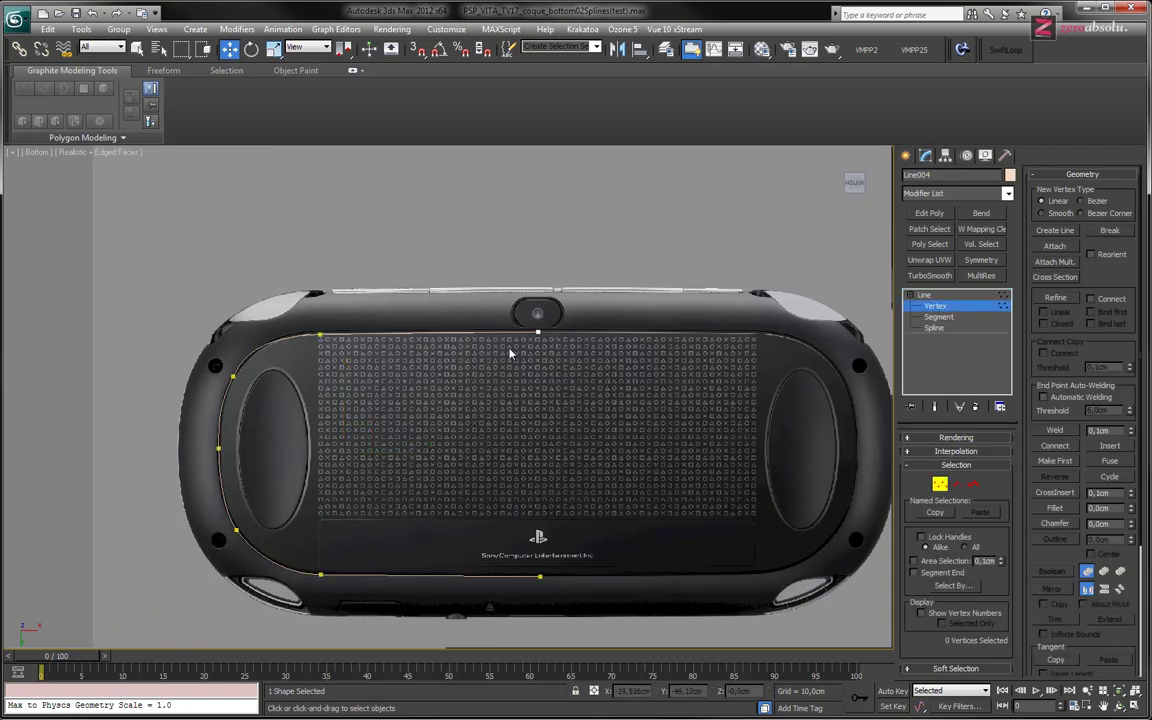
{"action": "scroll", "coordinate": [510, 353], "scroll_direction": "up", "scroll_amount": 2}
{"action": "scroll", "coordinate": [430, 326], "scroll_direction": "up", "scroll_amount": 2}
{"action": "left_click_drag", "start_coordinate": [580, 248], "coordinate": [650, 312]}
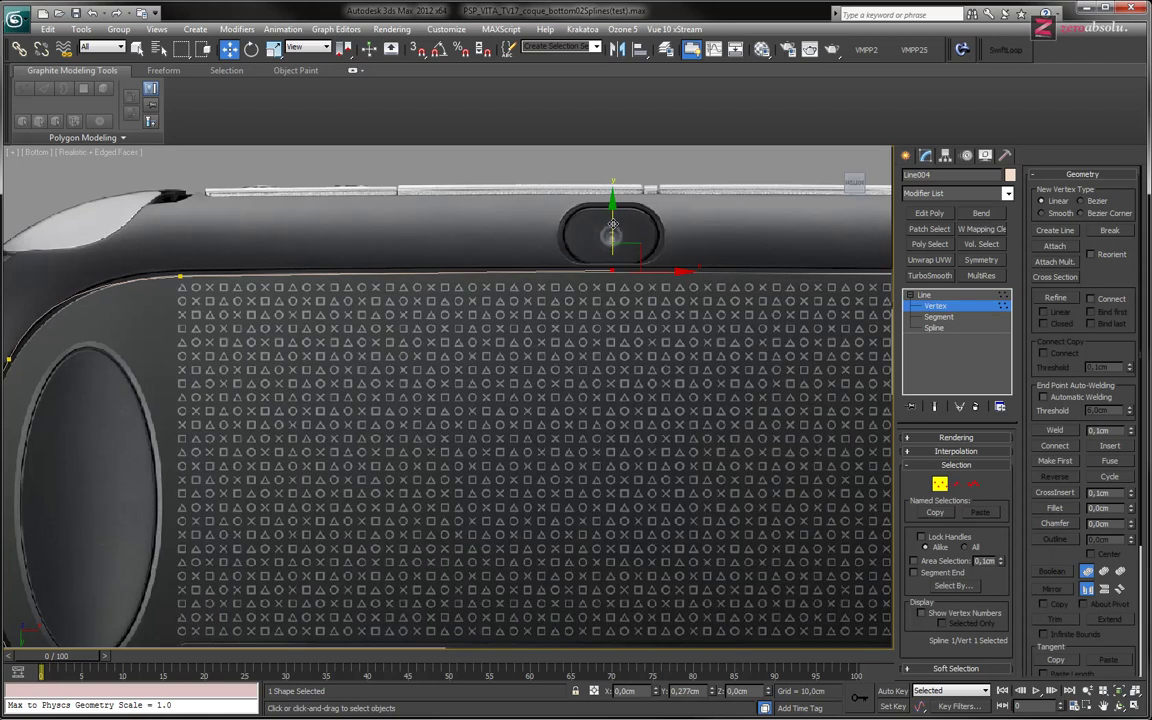
{"action": "scroll", "coordinate": [612, 226], "scroll_direction": "up", "scroll_amount": 2}
{"action": "scroll", "coordinate": [597, 287], "scroll_direction": "up", "scroll_amount": 2}
{"action": "left_click_drag", "start_coordinate": [607, 263], "coordinate": [608, 254]}
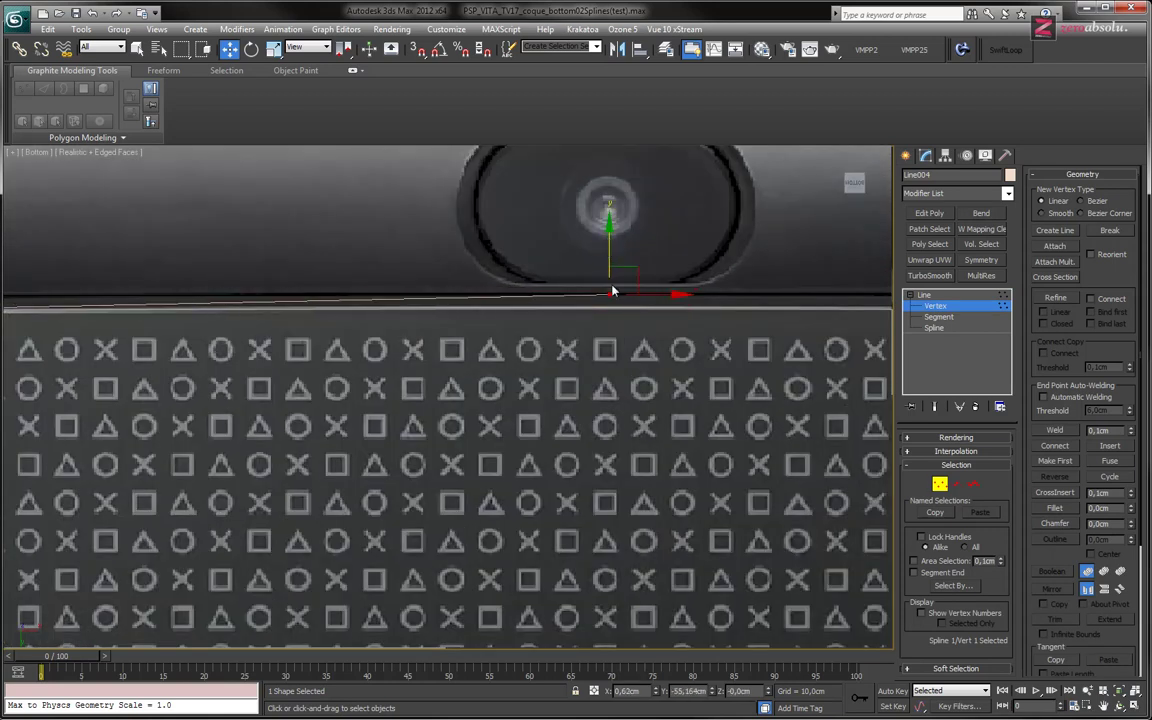
{"action": "scroll", "coordinate": [610, 295], "scroll_direction": "up", "scroll_amount": 3}
{"action": "scroll", "coordinate": [602, 288], "scroll_direction": "down", "scroll_amount": 4}
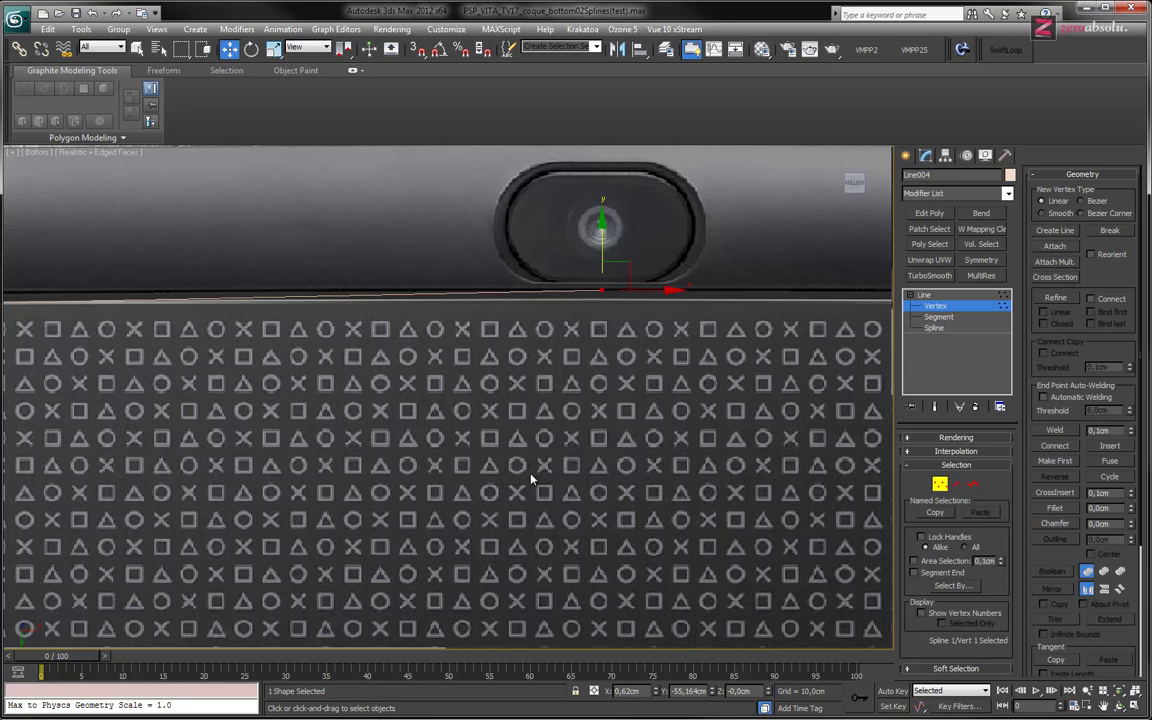
{"action": "double_click", "coordinate": [697, 690]}
Copy the top vertex's Y value to the upper-left edge vertex so both align
{"action": "key", "text": "ctrl+c"}
{"action": "middle_click_drag", "start_coordinate": [625, 604], "coordinate": [416, 303]}
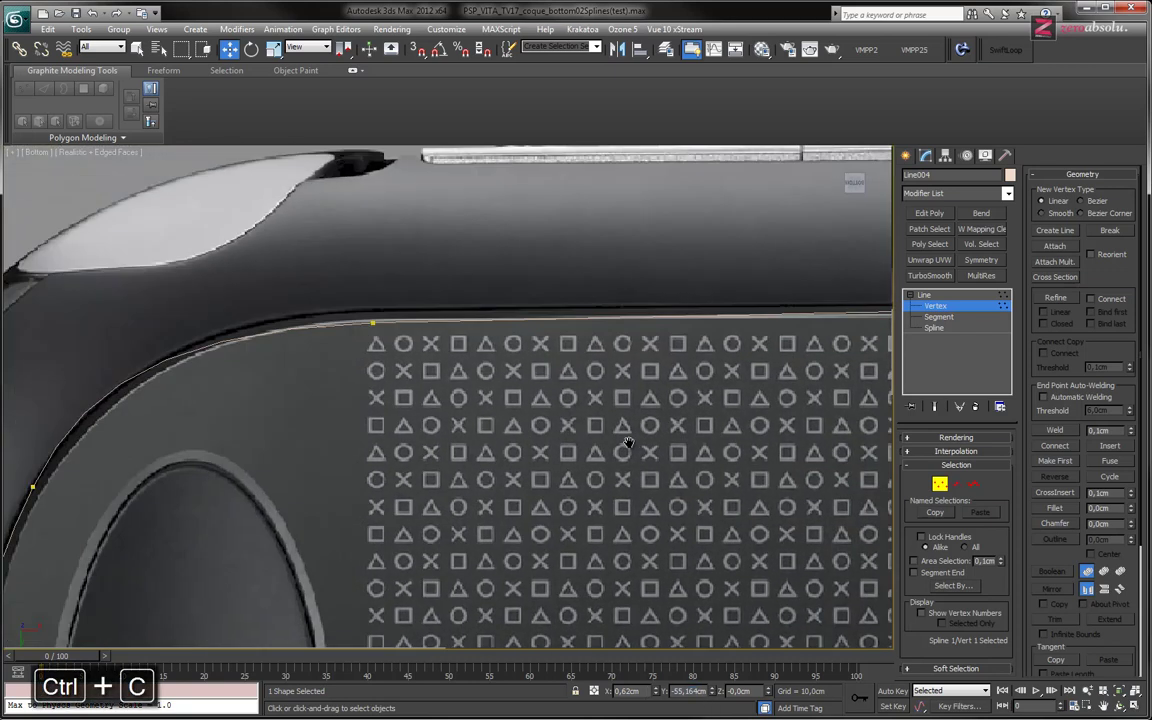
{"action": "left_click", "coordinate": [376, 322]}
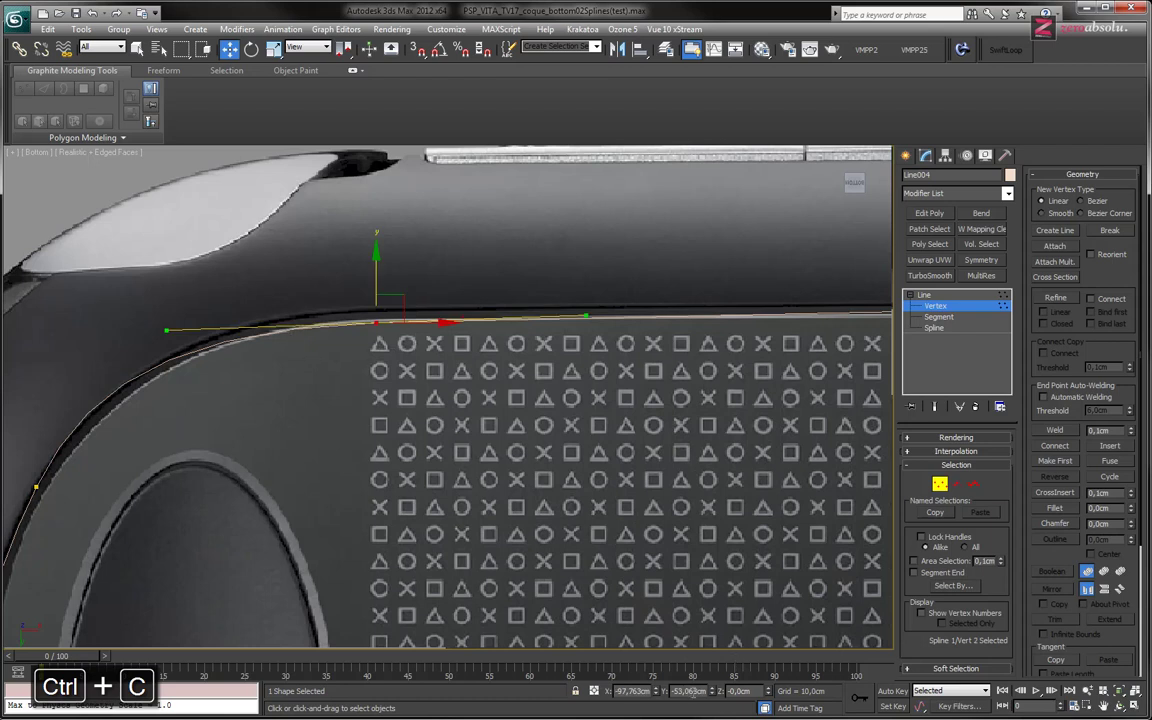
{"action": "key", "text": "ctrl+v"}
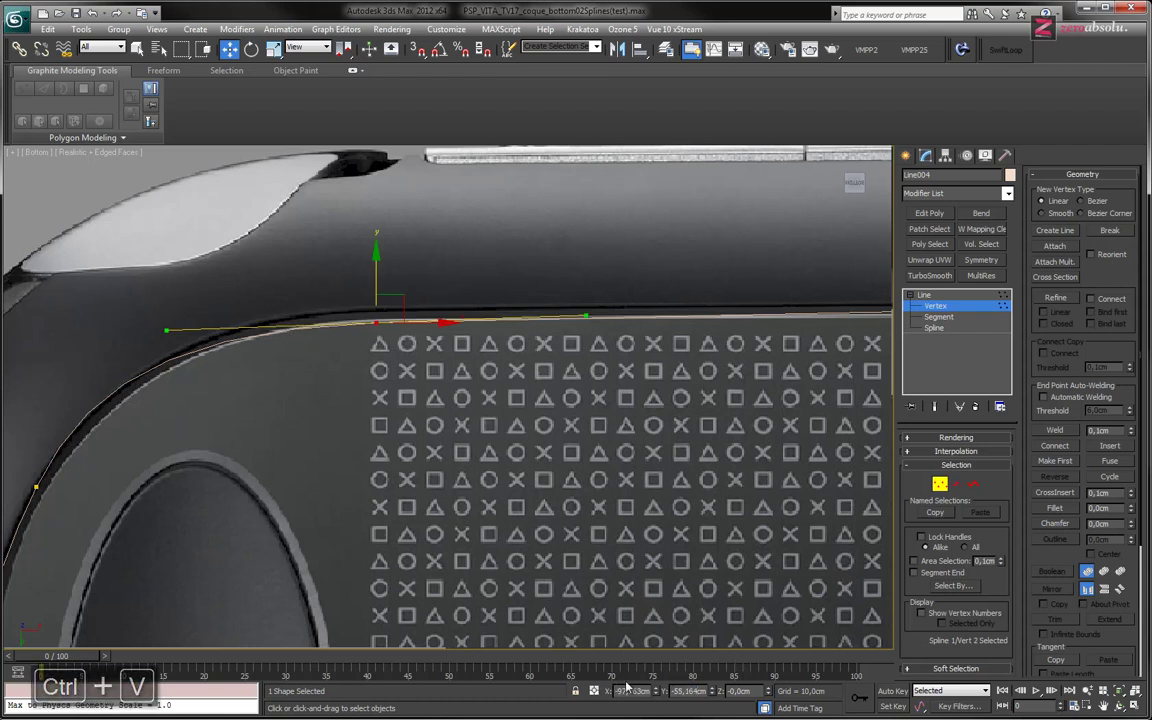
{"action": "key", "text": "Return"}
Drag the top-edge vertex's Bezier handles flat so the curve hugs the shell's upper edge
{"action": "middle_click_drag", "start_coordinate": [395, 425], "coordinate": [399, 470]}
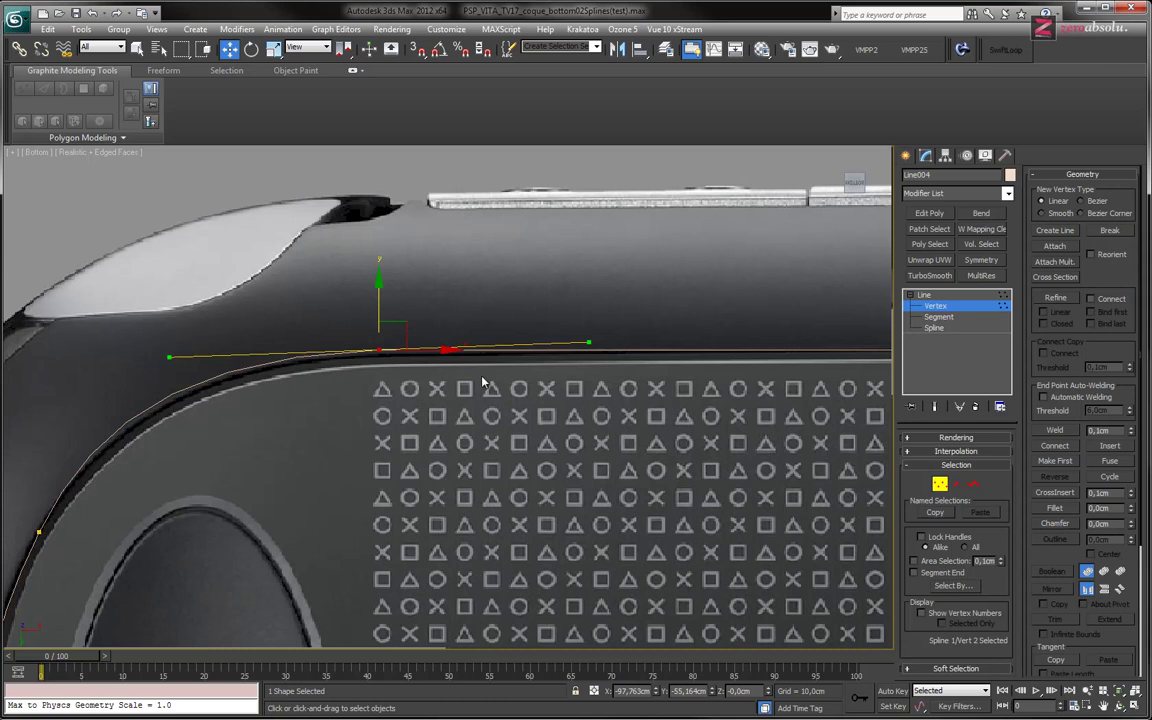
{"action": "left_click_drag", "start_coordinate": [589, 339], "coordinate": [590, 346]}
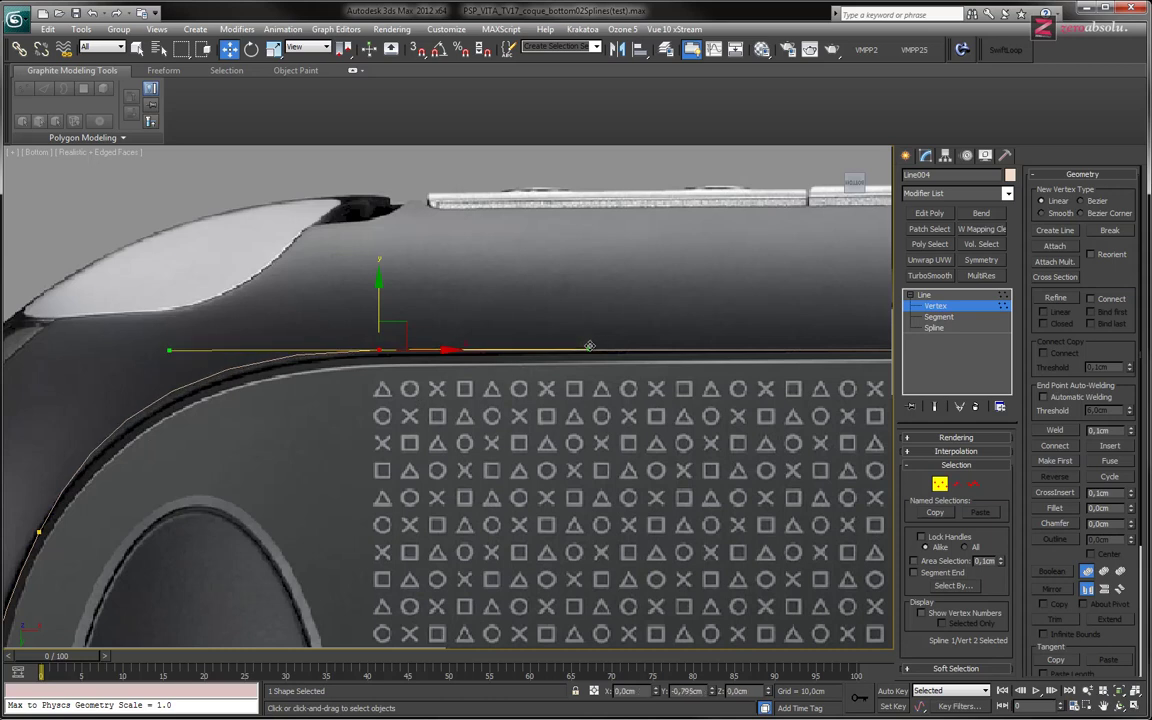
{"action": "middle_click_drag", "start_coordinate": [246, 407], "coordinate": [408, 322]}
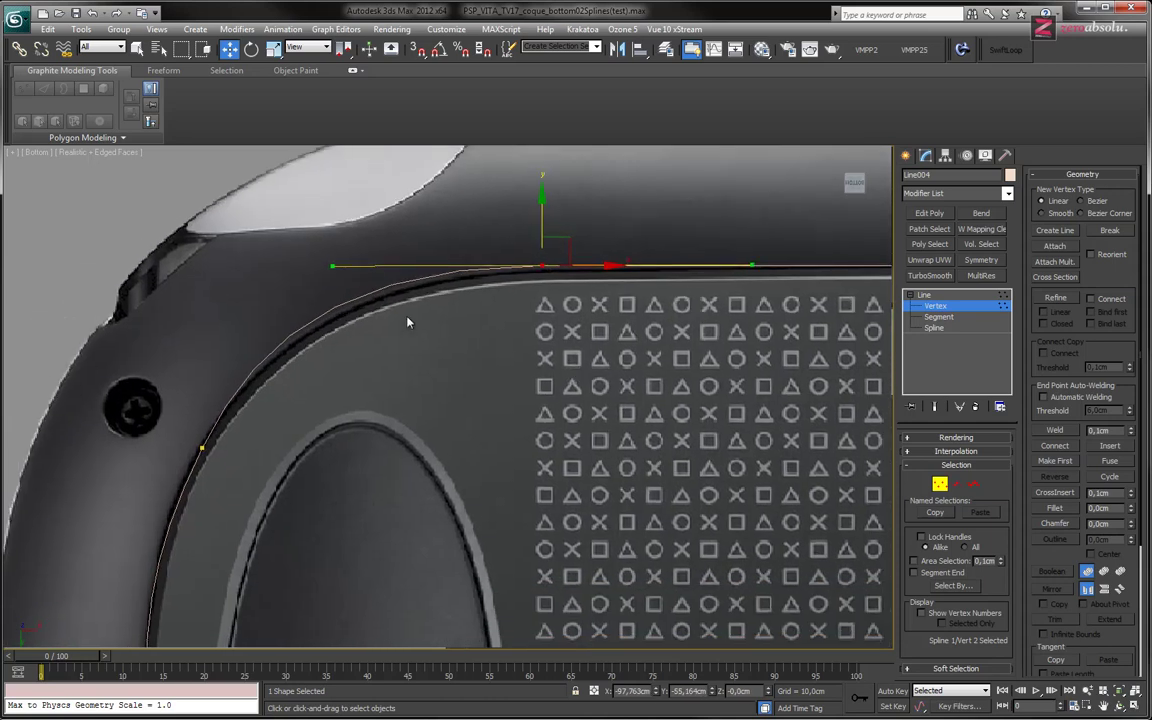
{"action": "left_click_drag", "start_coordinate": [329, 268], "coordinate": [351, 265]}
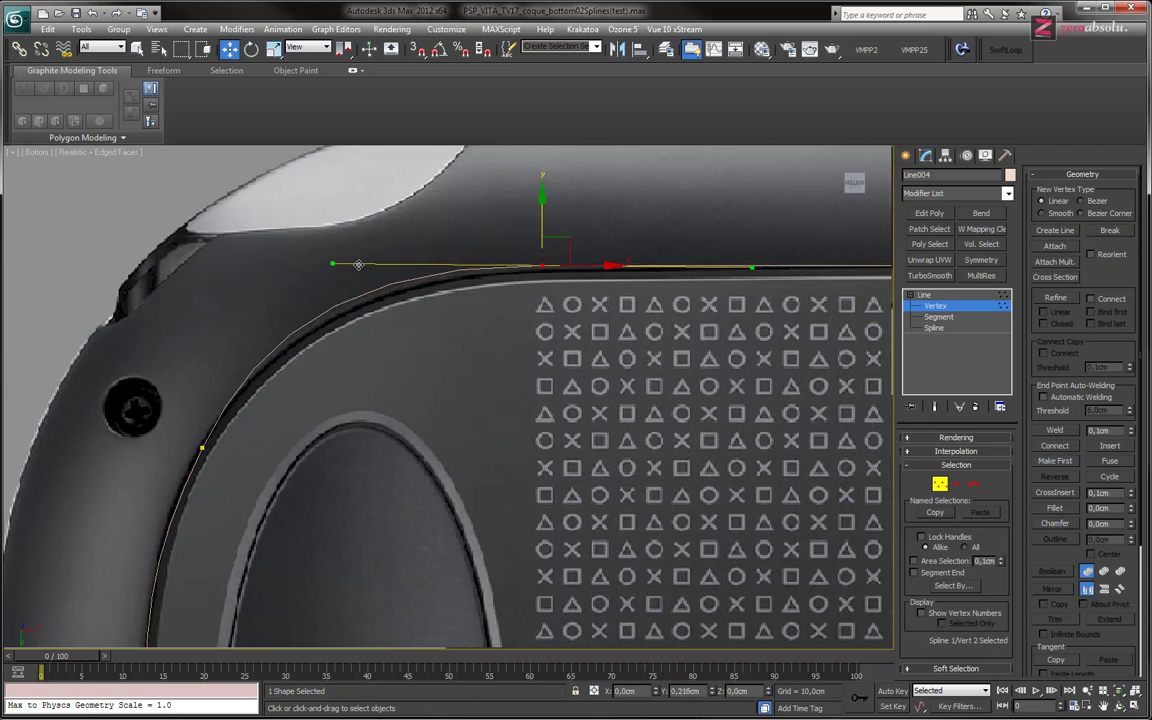
{"action": "mouse_move", "coordinate": [351, 265]}
{"action": "left_mouse_down"}
{"action": "mouse_move", "coordinate": [467, 227]}
{"action": "mouse_move", "coordinate": [467, 270]}
{"action": "left_mouse_up"}
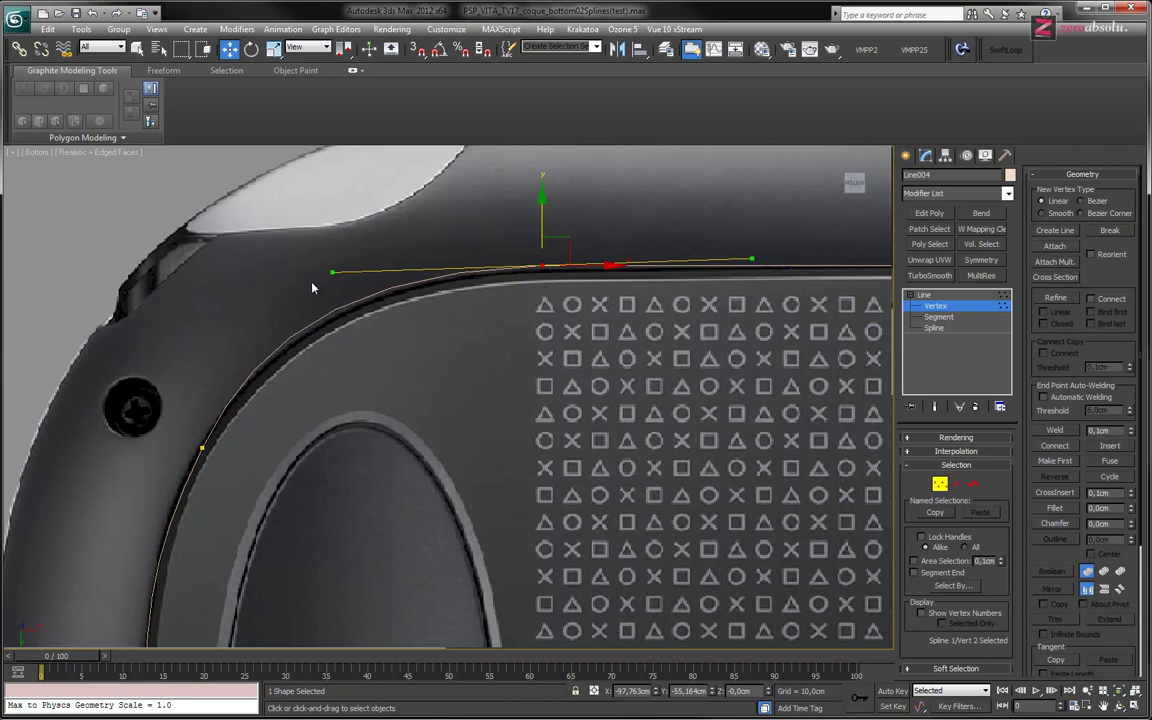
{"action": "left_click_drag", "start_coordinate": [332, 272], "coordinate": [360, 257]}
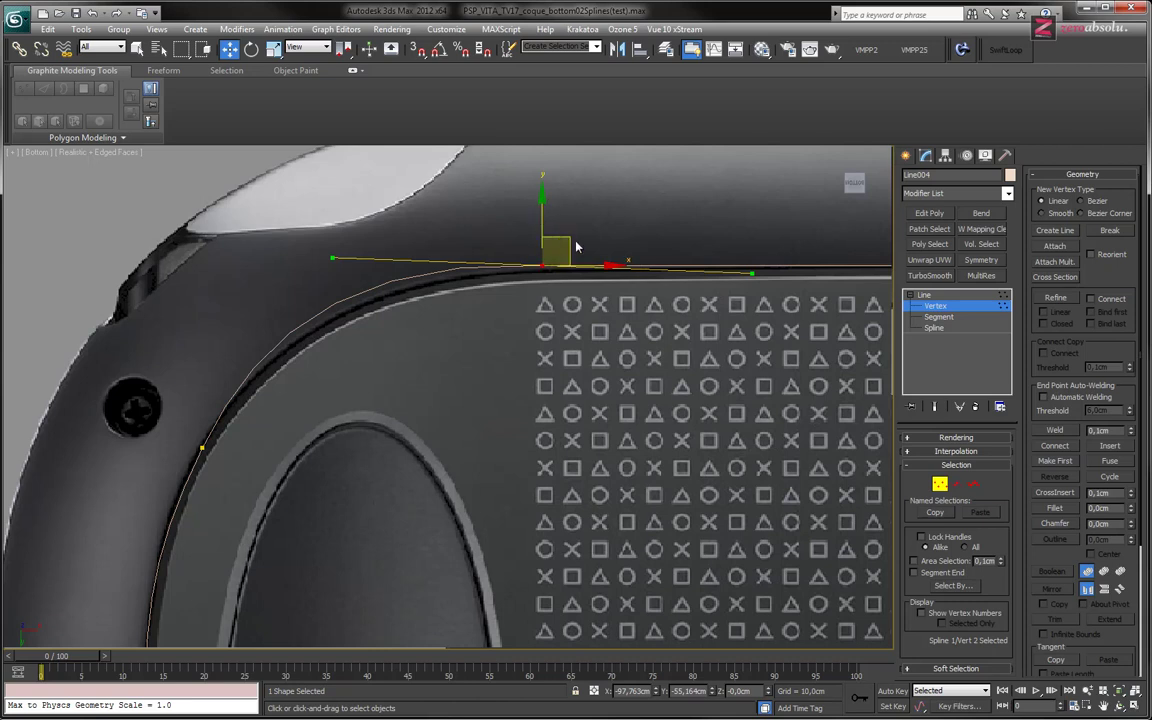
{"action": "mouse_move", "coordinate": [334, 260]}
{"action": "left_mouse_down"}
{"action": "mouse_move", "coordinate": [372, 271]}
{"action": "mouse_move", "coordinate": [360, 264]}
{"action": "left_mouse_up"}
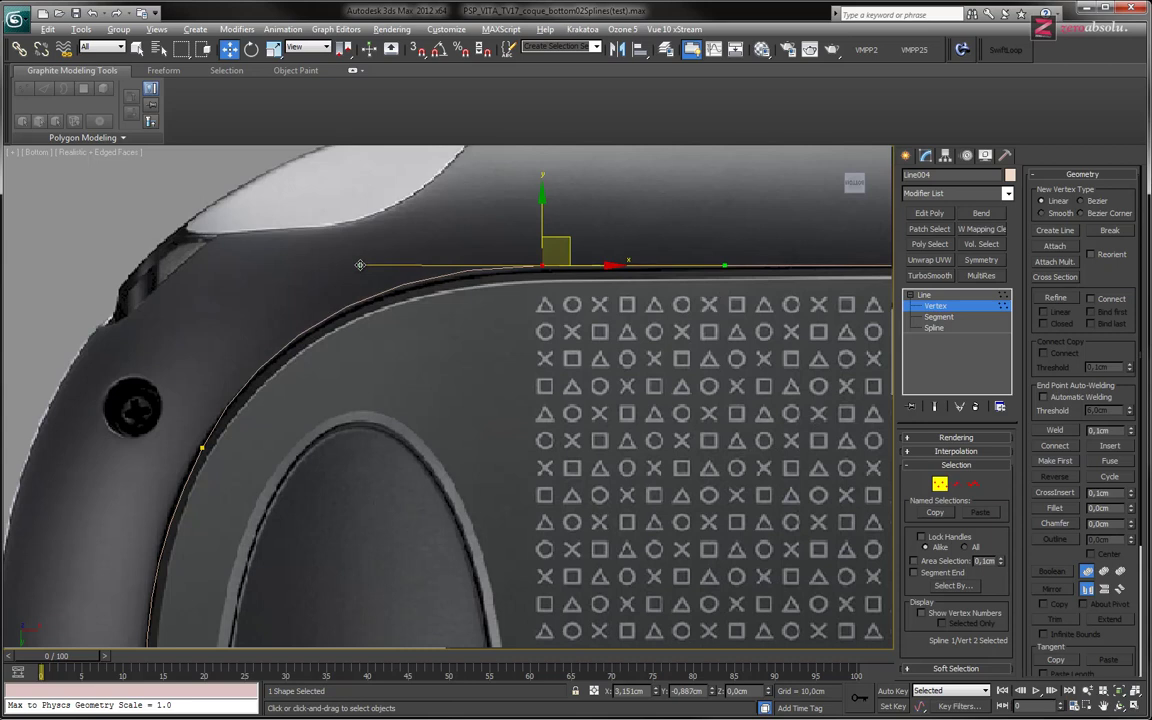
{"action": "left_click_drag", "start_coordinate": [360, 265], "coordinate": [362, 265]}
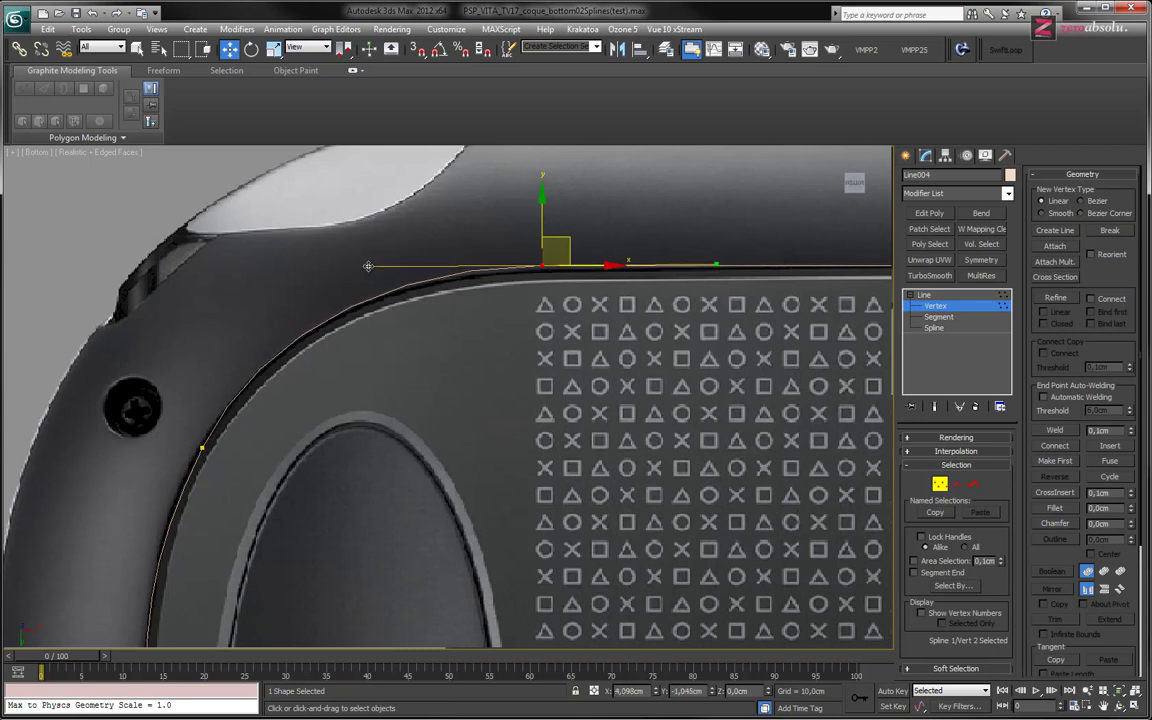
Adjust the upper-left corner vertex's tangents so the curve follows the shell edge
{"action": "middle_click_drag", "start_coordinate": [285, 342], "coordinate": [412, 260]}
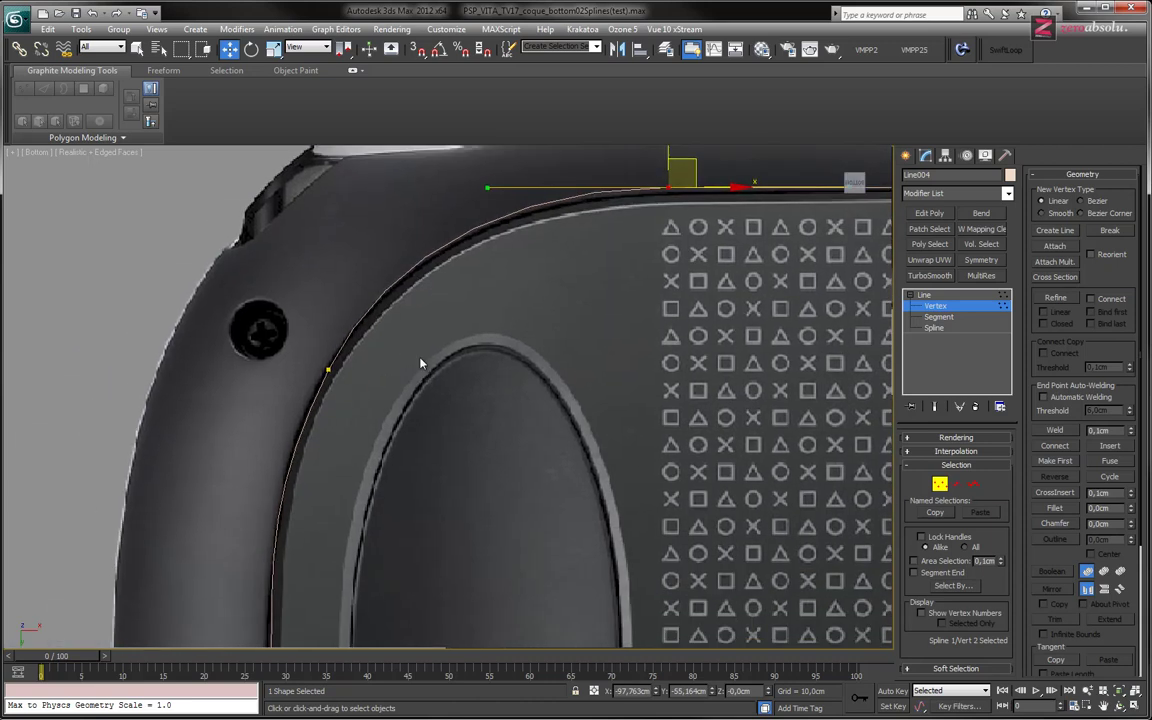
{"action": "left_click", "coordinate": [330, 365]}
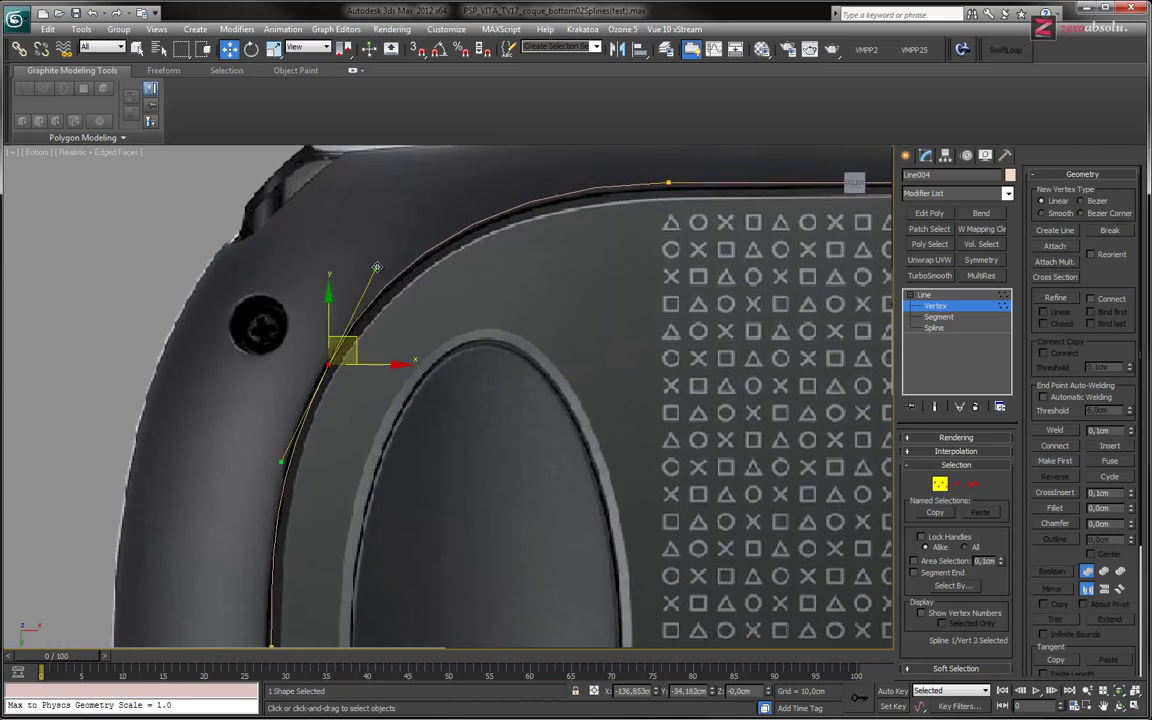
{"action": "left_click_drag", "start_coordinate": [377, 267], "coordinate": [395, 293]}
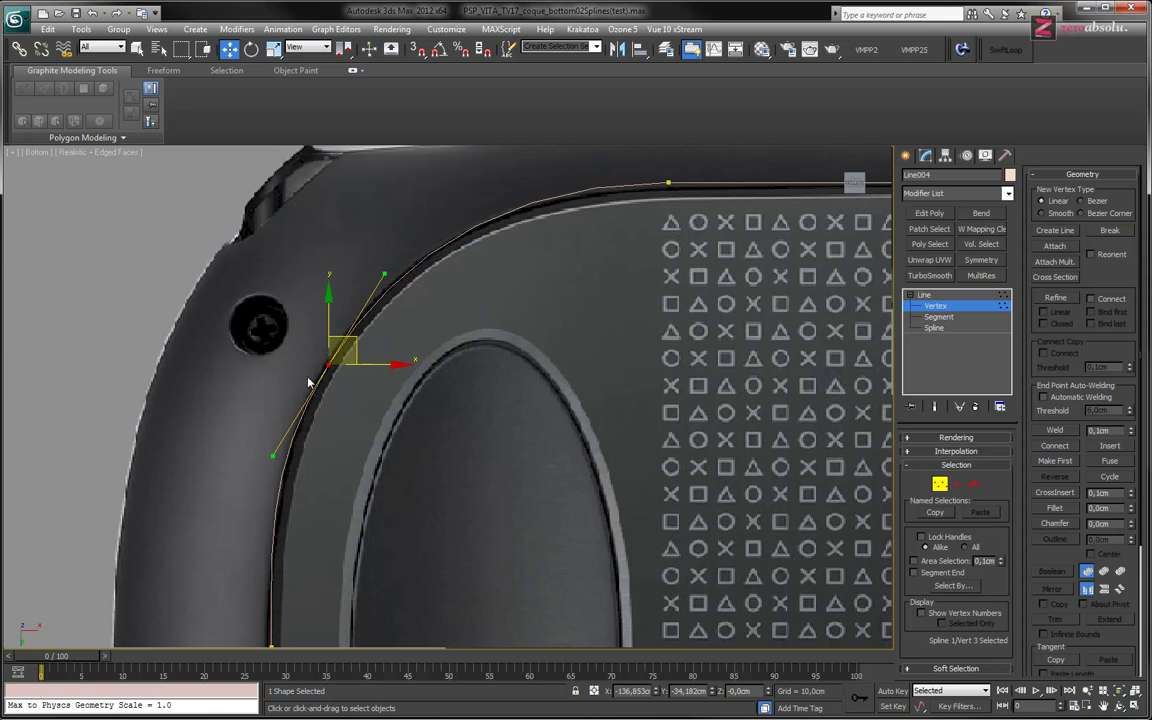
{"action": "mouse_move", "coordinate": [381, 294]}
{"action": "left_mouse_down"}
{"action": "mouse_move", "coordinate": [363, 273]}
{"action": "mouse_move", "coordinate": [327, 267]}
{"action": "mouse_move", "coordinate": [380, 276]}
{"action": "left_mouse_up"}
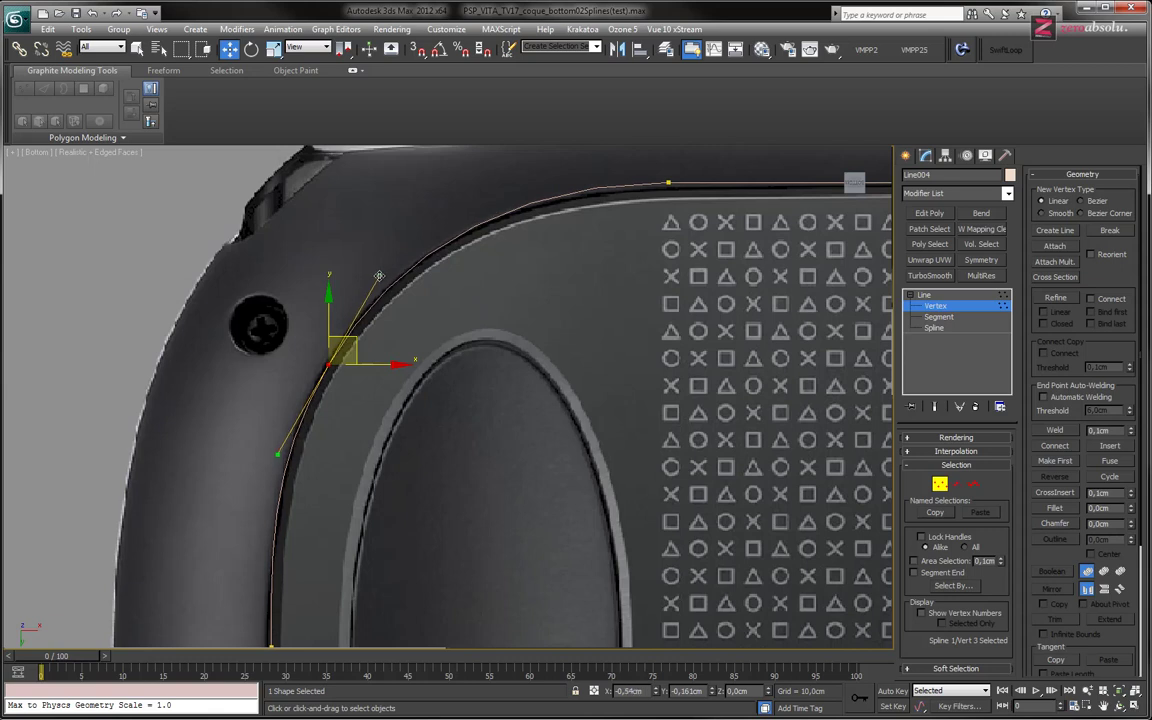
Select the top-edge vertex, then the vertex beside the camera bump
{"action": "middle_click_drag", "start_coordinate": [664, 183], "coordinate": [401, 260]}
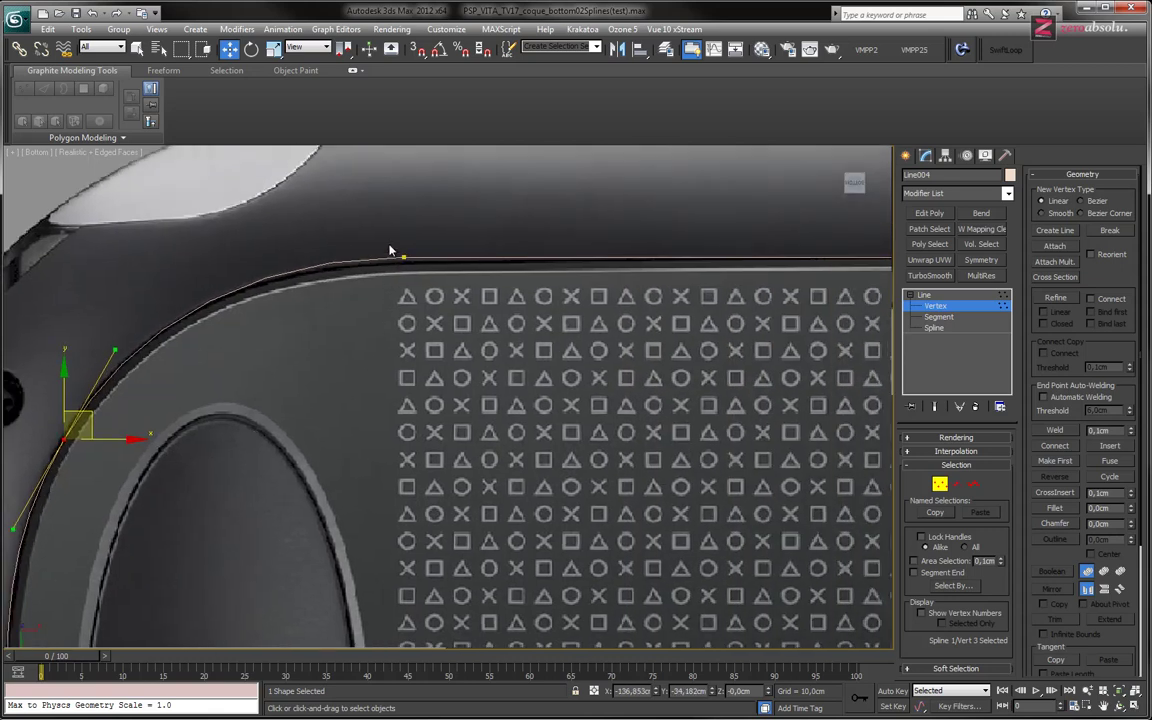
{"action": "left_click", "coordinate": [403, 259]}
{"action": "middle_click_drag", "start_coordinate": [560, 349], "coordinate": [448, 340]}
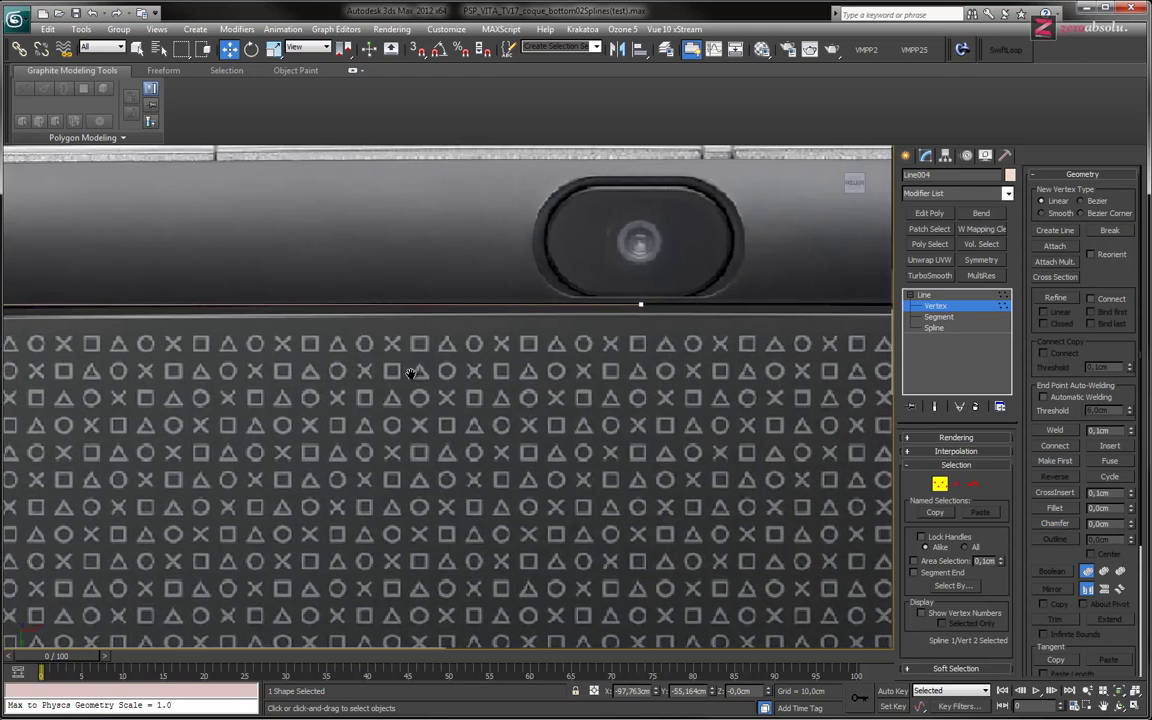
{"action": "scroll", "coordinate": [625, 345], "scroll_direction": "down", "scroll_amount": 4}
{"action": "scroll", "coordinate": [293, 357], "scroll_direction": "up", "scroll_amount": 2}
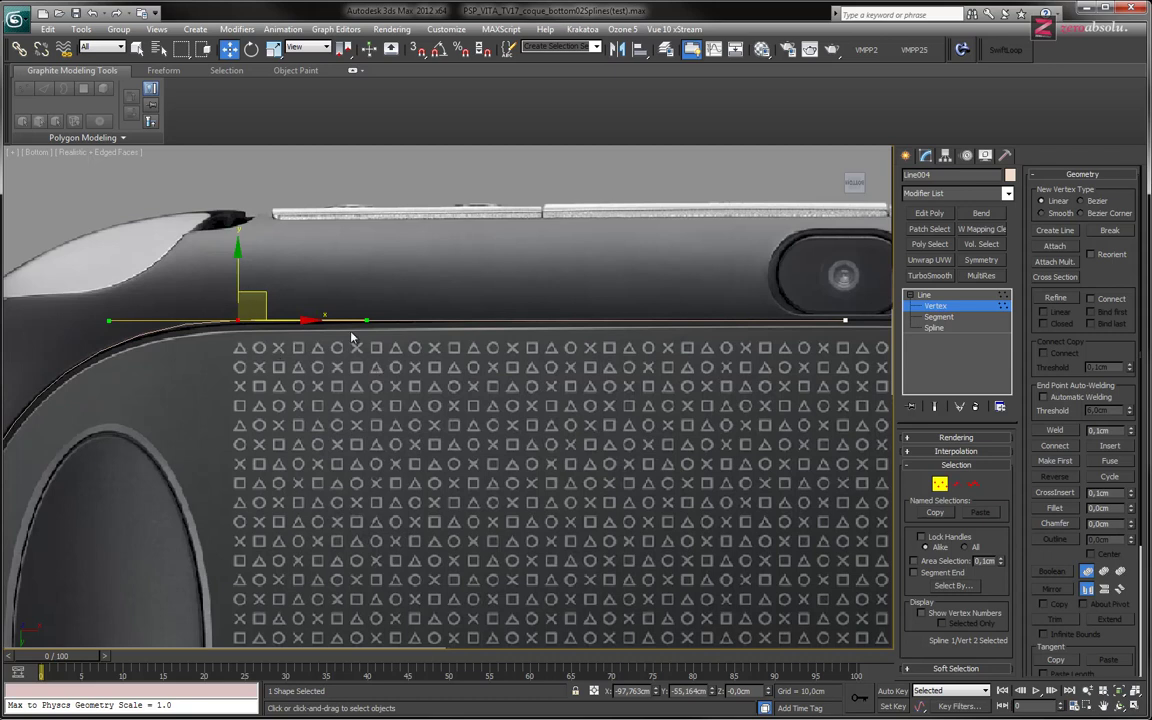
{"action": "mouse_move", "coordinate": [475, 325]}
{"action": "middle_mouse_down"}
{"action": "mouse_move", "coordinate": [411, 321]}
{"action": "mouse_move", "coordinate": [434, 358]}
{"action": "middle_mouse_up"}
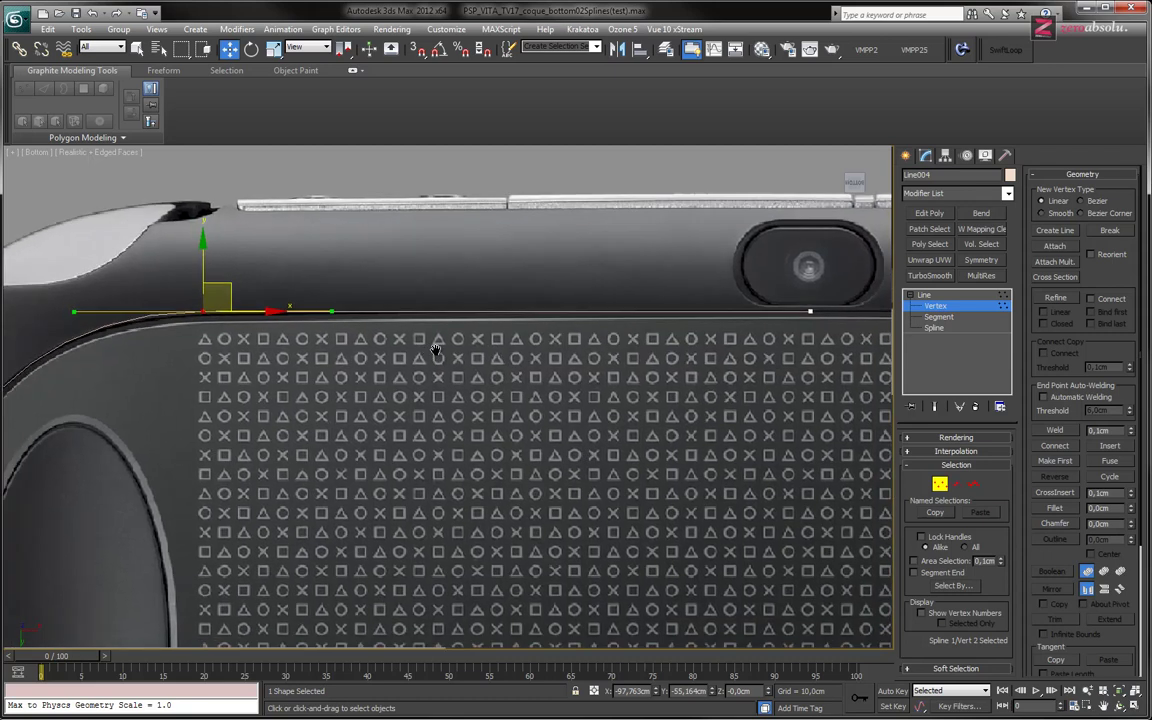
{"action": "mouse_move", "coordinate": [743, 346]}
{"action": "middle_mouse_down"}
{"action": "mouse_move", "coordinate": [484, 363]}
{"action": "mouse_move", "coordinate": [518, 341]}
{"action": "mouse_move", "coordinate": [274, 341]}
{"action": "middle_mouse_up"}
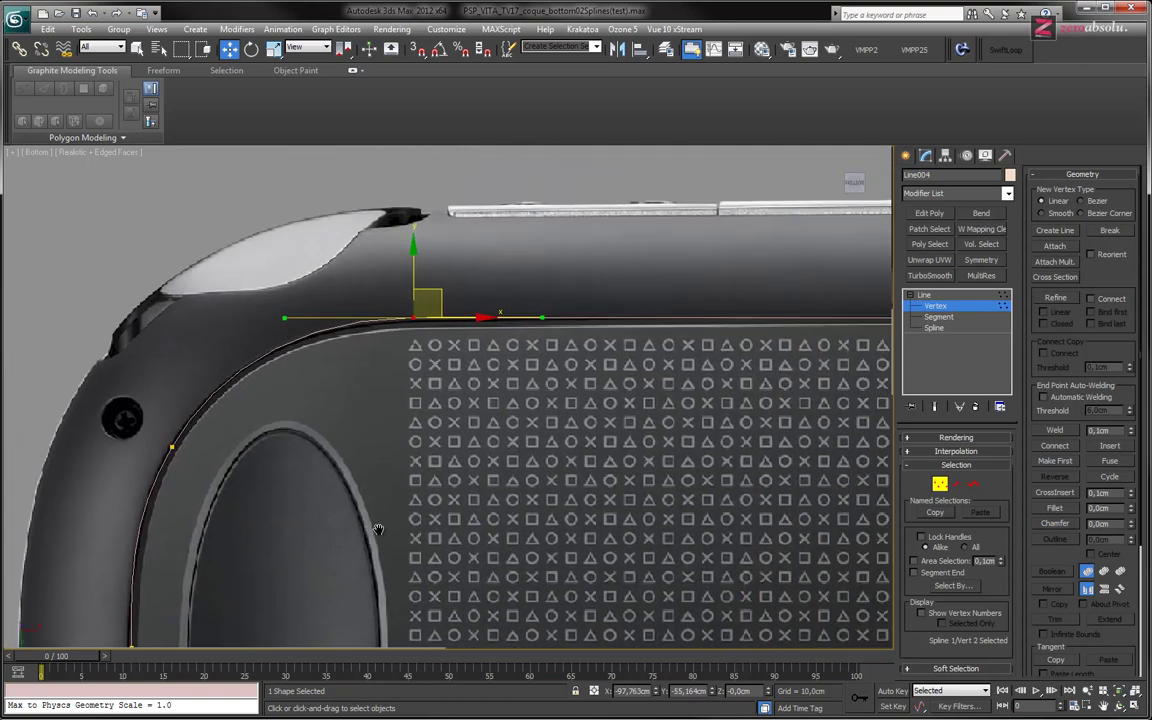
{"action": "left_click_drag", "start_coordinate": [215, 329], "coordinate": [217, 329]}
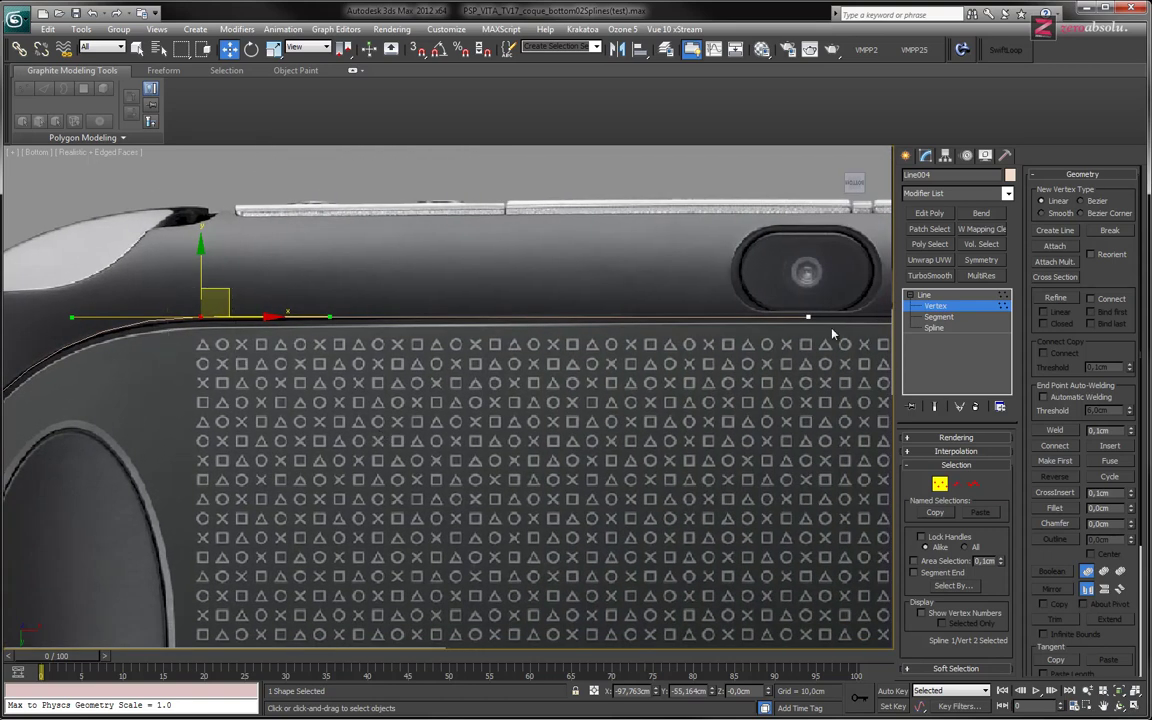
{"action": "left_click_drag", "start_coordinate": [834, 362], "coordinate": [822, 338]}
Straighten the curve along the left grip and shape the lower-left corner tangents along the rim
{"action": "mouse_move", "coordinate": [155, 342]}
{"action": "middle_mouse_down"}
{"action": "mouse_move", "coordinate": [455, 445]}
{"action": "mouse_move", "coordinate": [270, 334]}
{"action": "middle_mouse_up"}
{"action": "left_click_drag", "start_coordinate": [270, 334], "coordinate": [359, 385]}
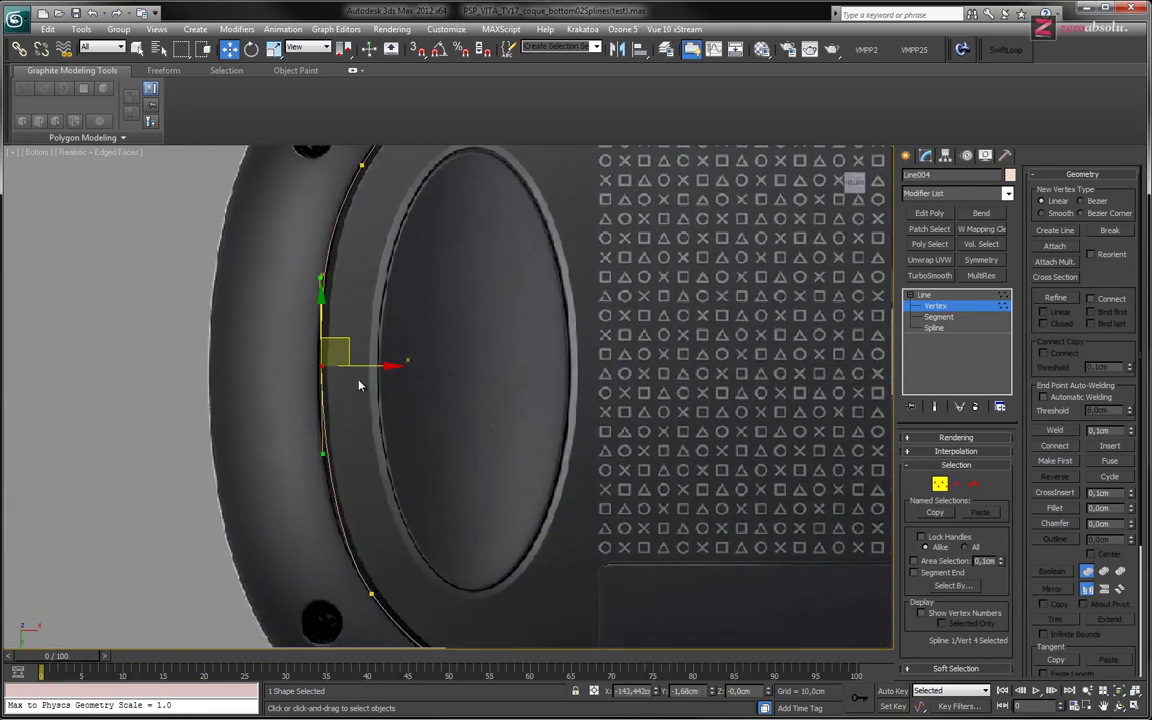
{"action": "scroll", "coordinate": [349, 322], "scroll_direction": "up", "scroll_amount": 2}
{"action": "left_click_drag", "start_coordinate": [313, 509], "coordinate": [311, 509]}
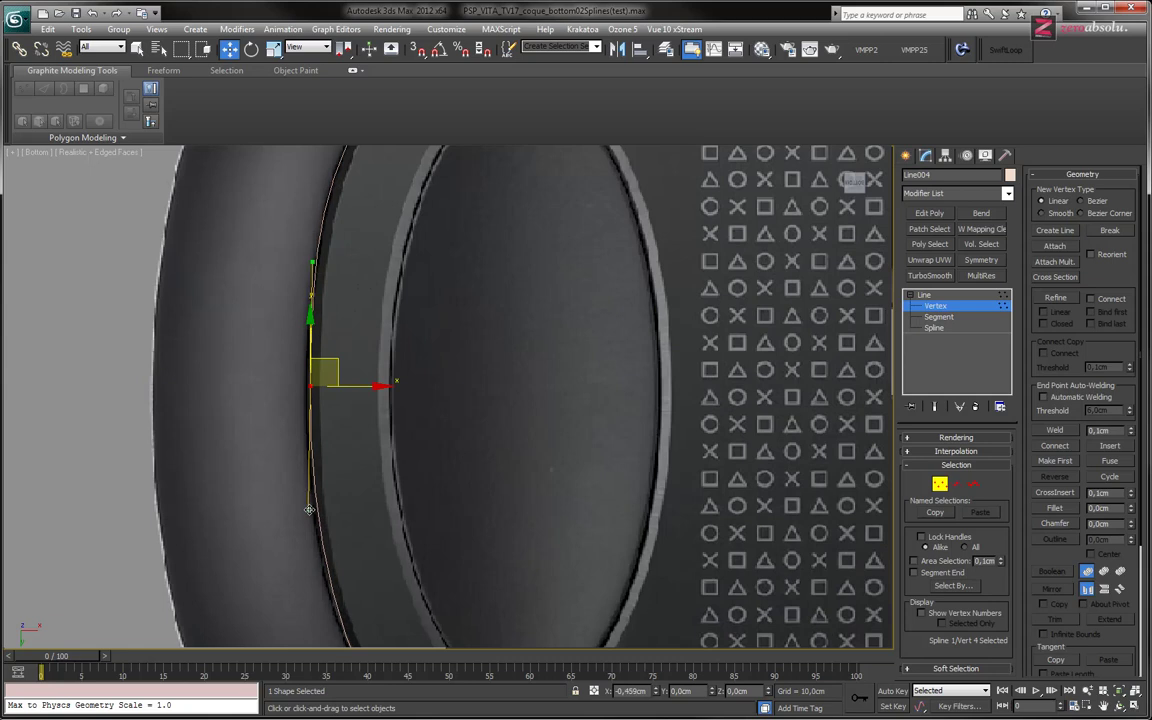
{"action": "mouse_move", "coordinate": [363, 450]}
{"action": "middle_mouse_down"}
{"action": "mouse_move", "coordinate": [399, 388]}
{"action": "mouse_move", "coordinate": [304, 347]}
{"action": "middle_mouse_up"}
{"action": "left_click", "coordinate": [314, 424]}
{"action": "left_click_drag", "start_coordinate": [357, 487], "coordinate": [369, 502]}
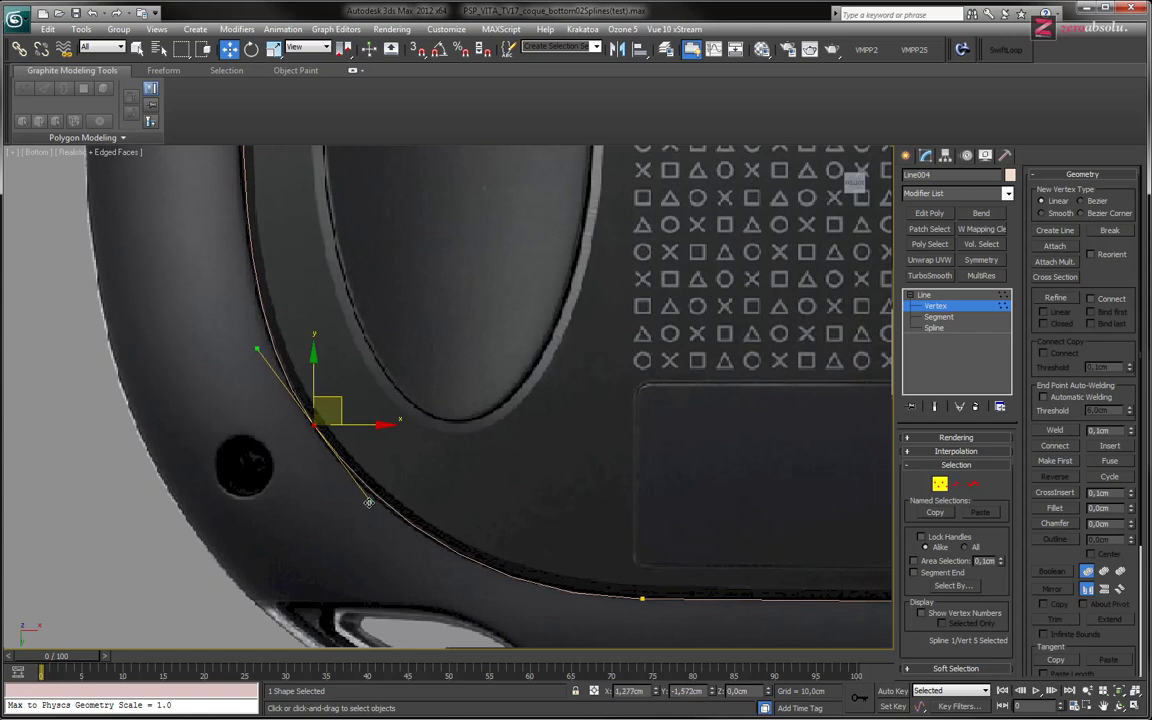
Copy the logo-side bottom vertex's Y value, 55,383 cm, onto the lower-left bottom vertex
{"action": "middle_click_drag", "start_coordinate": [834, 520], "coordinate": [626, 365]}
{"action": "middle_click_drag", "start_coordinate": [800, 428], "coordinate": [636, 421]}
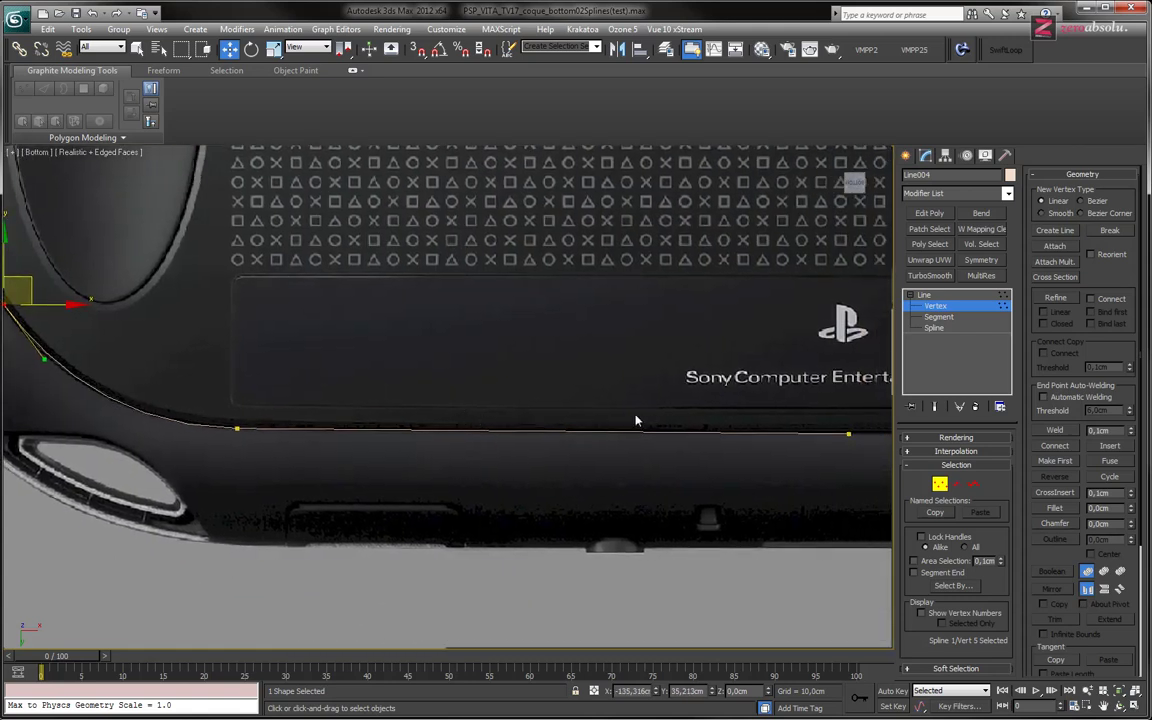
{"action": "scroll", "coordinate": [636, 421], "scroll_direction": "down", "scroll_amount": 2}
{"action": "left_click", "coordinate": [693, 441]}
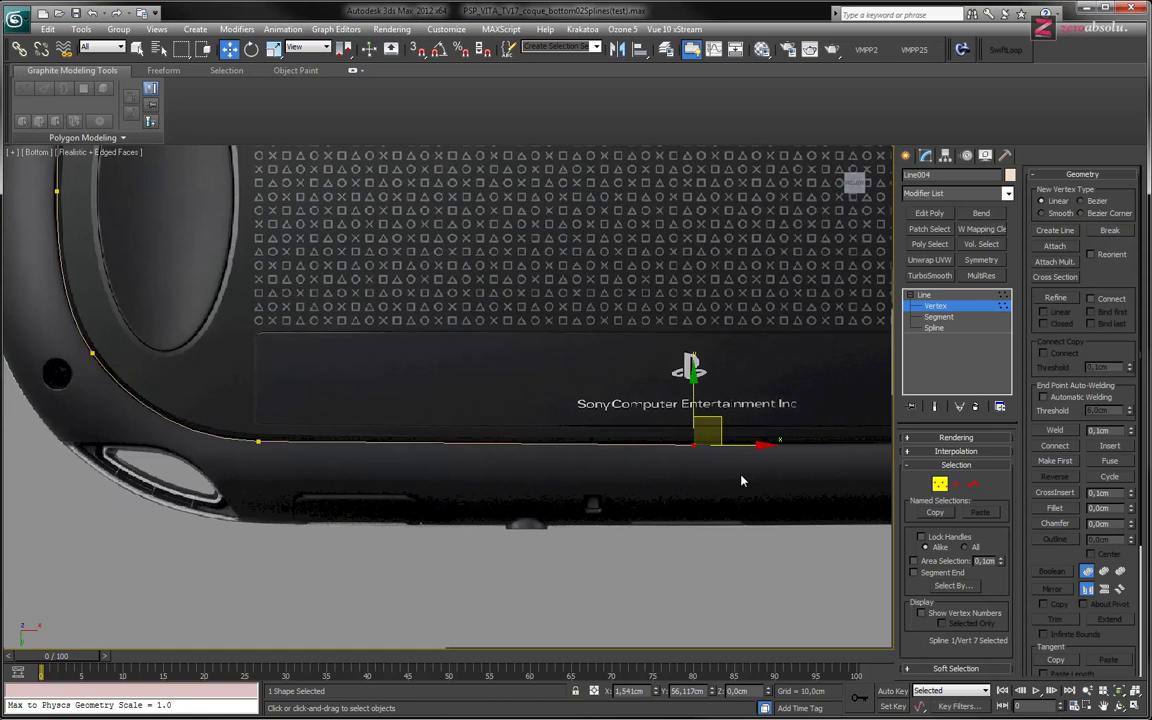
{"action": "scroll", "coordinate": [705, 458], "scroll_direction": "up", "scroll_amount": 4}
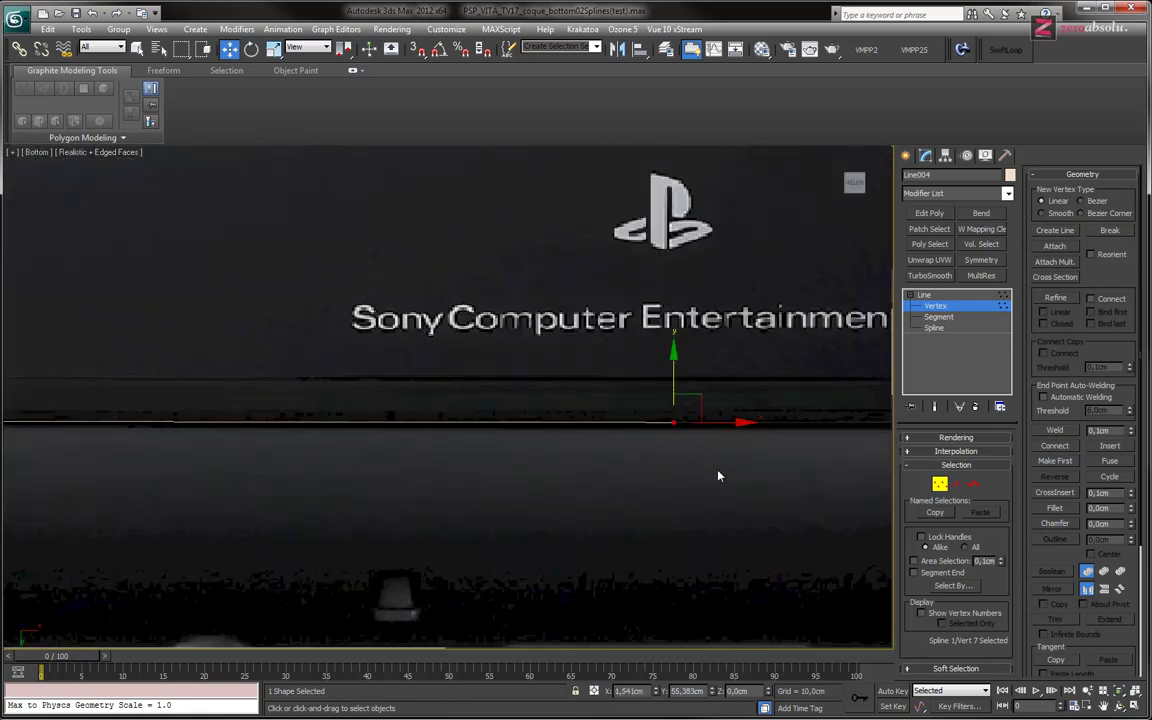
{"action": "double_click", "coordinate": [692, 691]}
{"action": "key", "text": "ctrl+c"}
{"action": "middle_click_drag", "start_coordinate": [514, 540], "coordinate": [663, 478]}
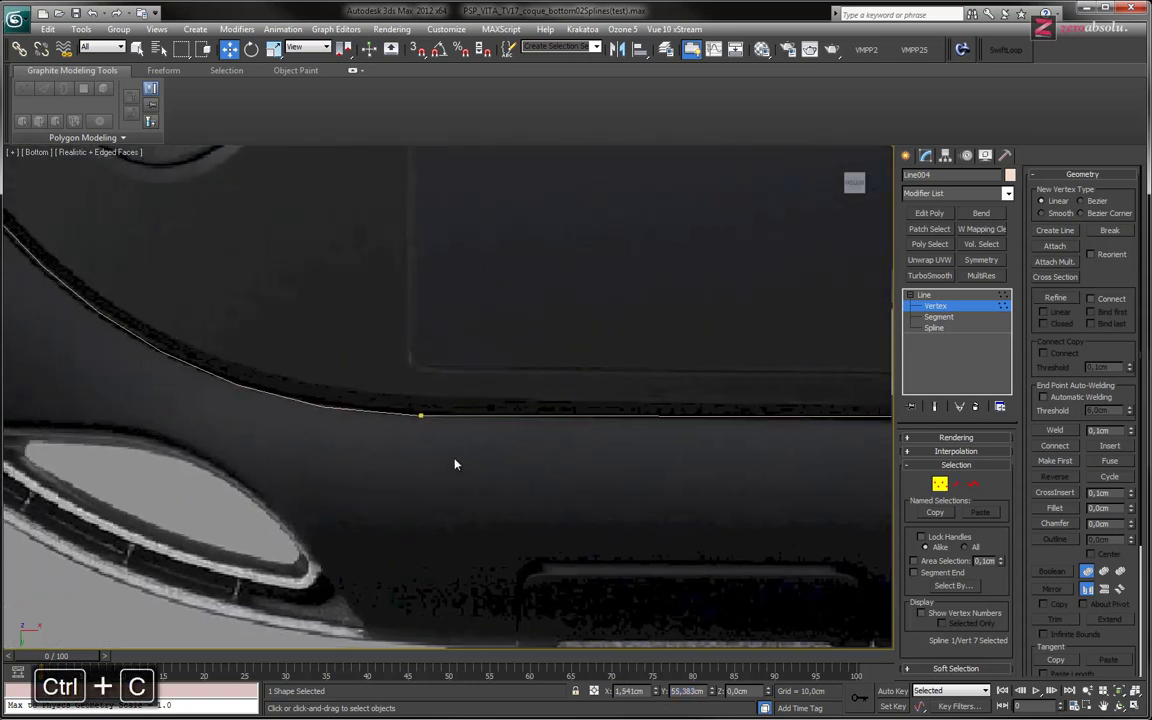
{"action": "key", "text": "ctrl+v"}
Level the lower-left bottom vertex's tangent to smooth the curve
{"action": "middle_click_drag", "start_coordinate": [447, 473], "coordinate": [483, 442]}
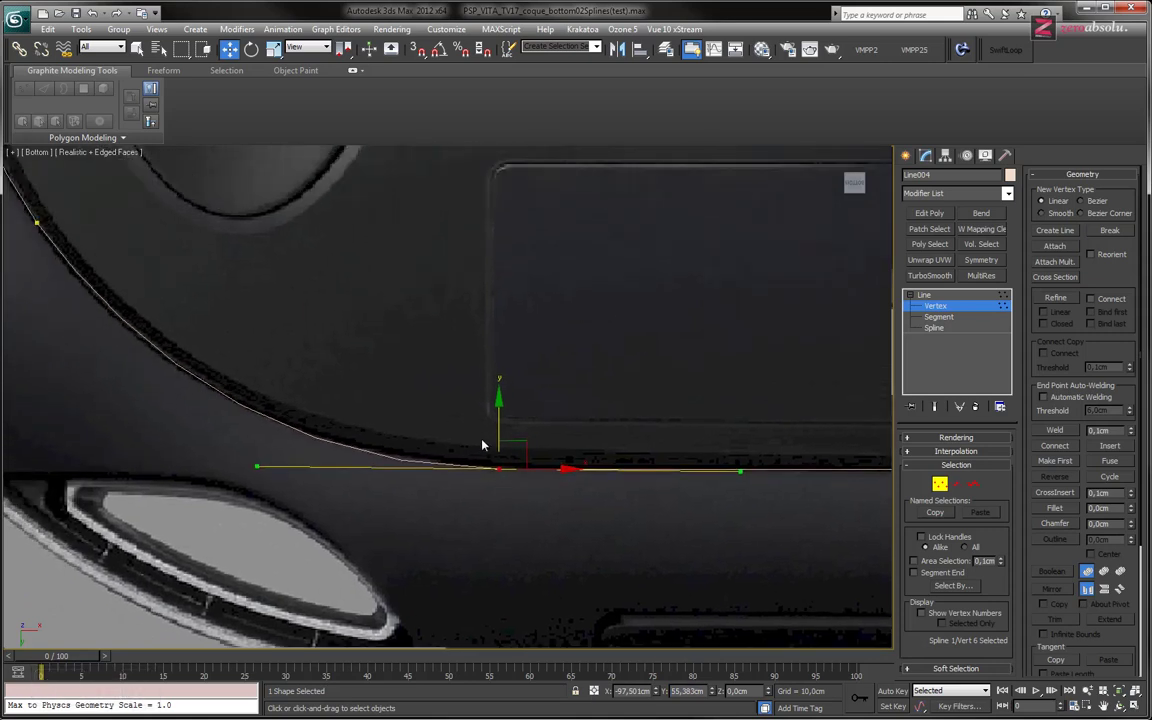
{"action": "scroll", "coordinate": [483, 440], "scroll_direction": "down", "scroll_amount": 2}
{"action": "left_click_drag", "start_coordinate": [323, 453], "coordinate": [322, 457]}
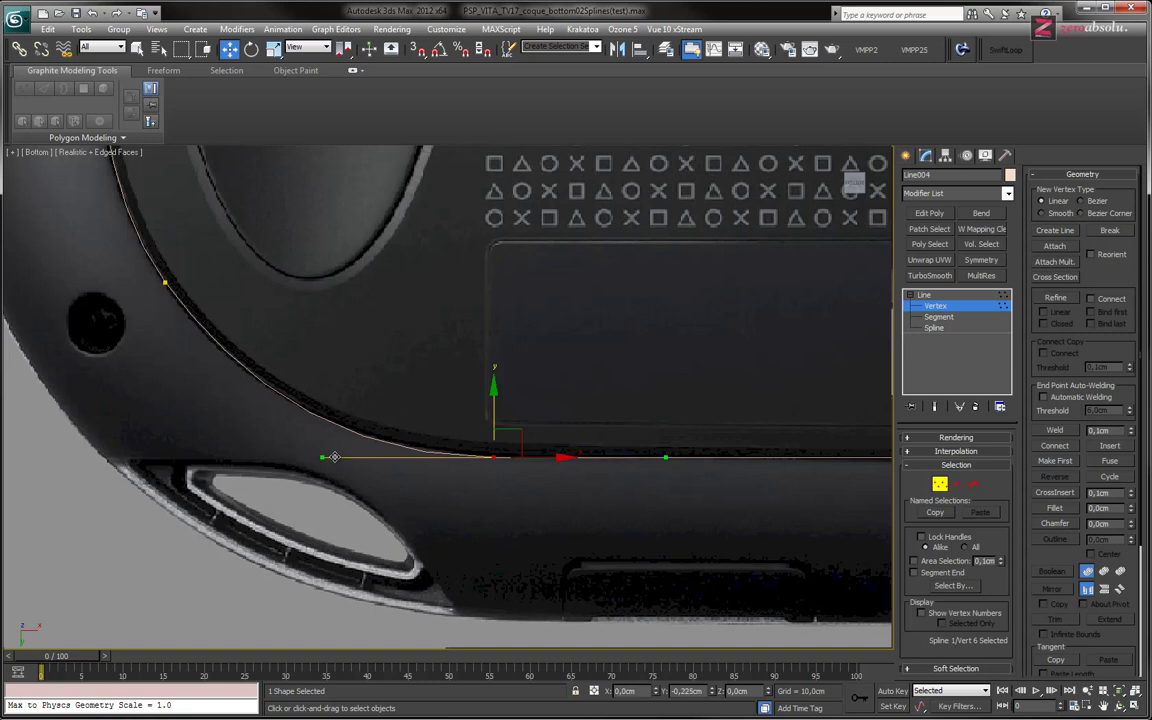
{"action": "left_click_drag", "start_coordinate": [322, 457], "coordinate": [322, 459]}
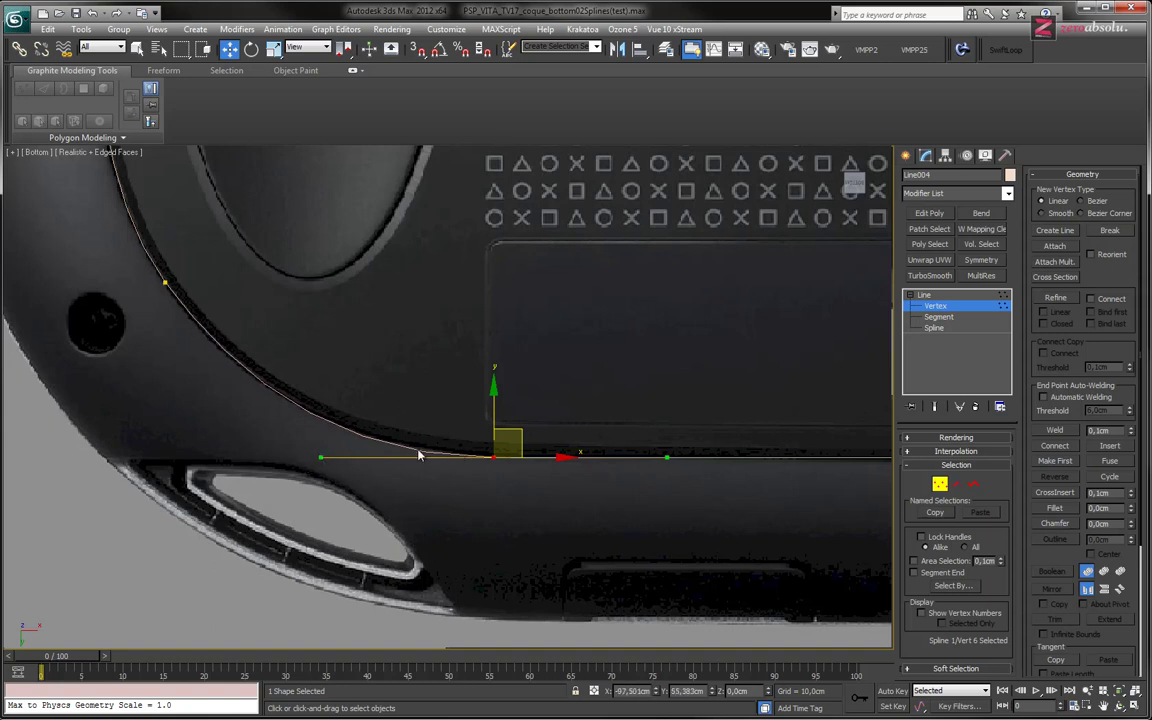
Copy the top-edge vertex's X value, -97,763 cm, onto the lower-left bottom vertex
{"action": "middle_click_drag", "start_coordinate": [216, 307], "coordinate": [400, 354]}
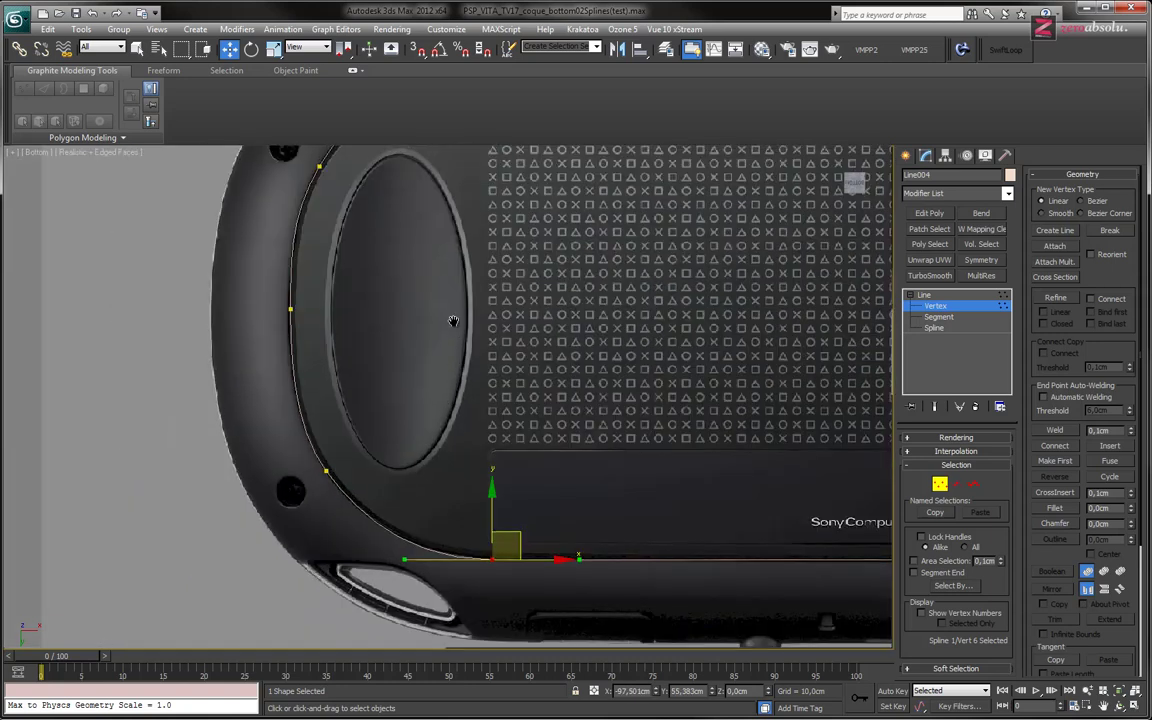
{"action": "scroll", "coordinate": [305, 373], "scroll_direction": "down", "scroll_amount": 3}
{"action": "middle_click_drag", "start_coordinate": [460, 243], "coordinate": [443, 171]}
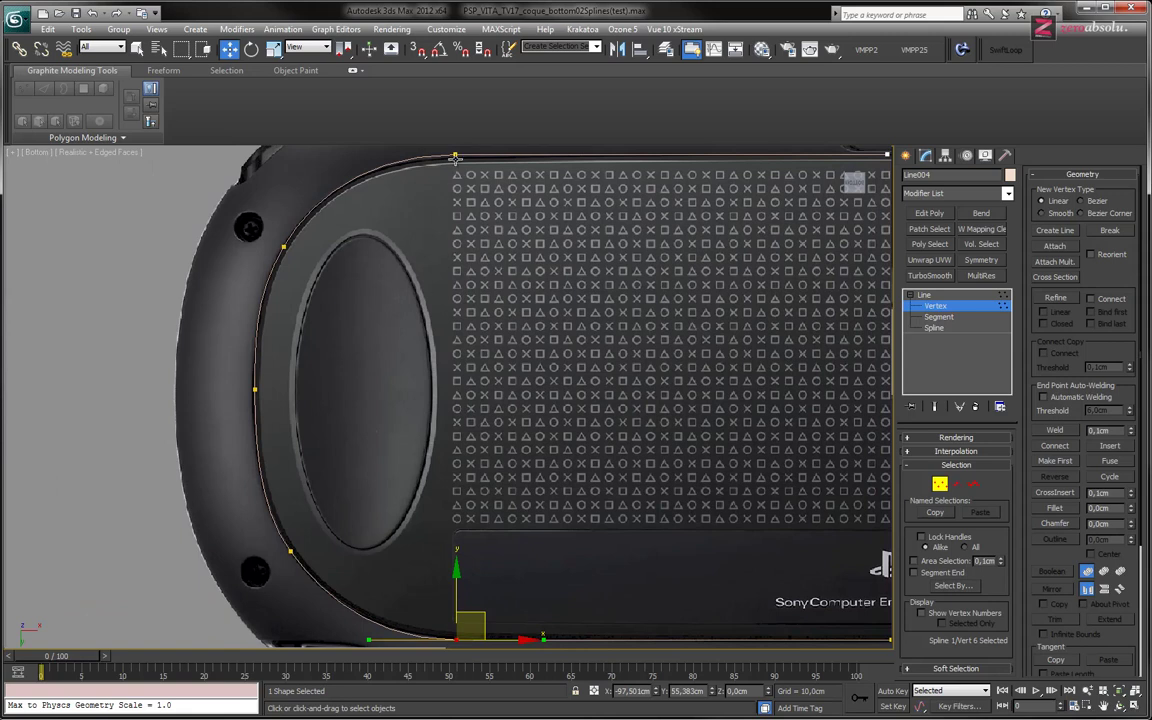
{"action": "middle_click_drag", "start_coordinate": [449, 476], "coordinate": [434, 559]}
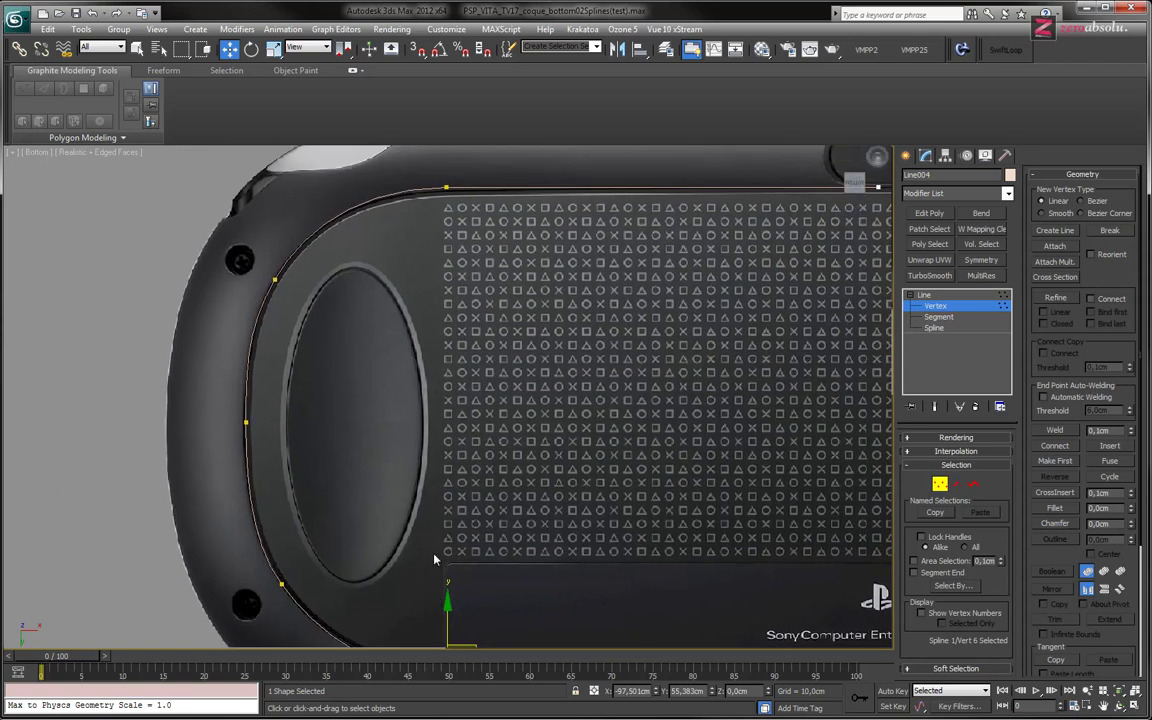
{"action": "left_click_drag", "start_coordinate": [438, 172], "coordinate": [470, 212]}
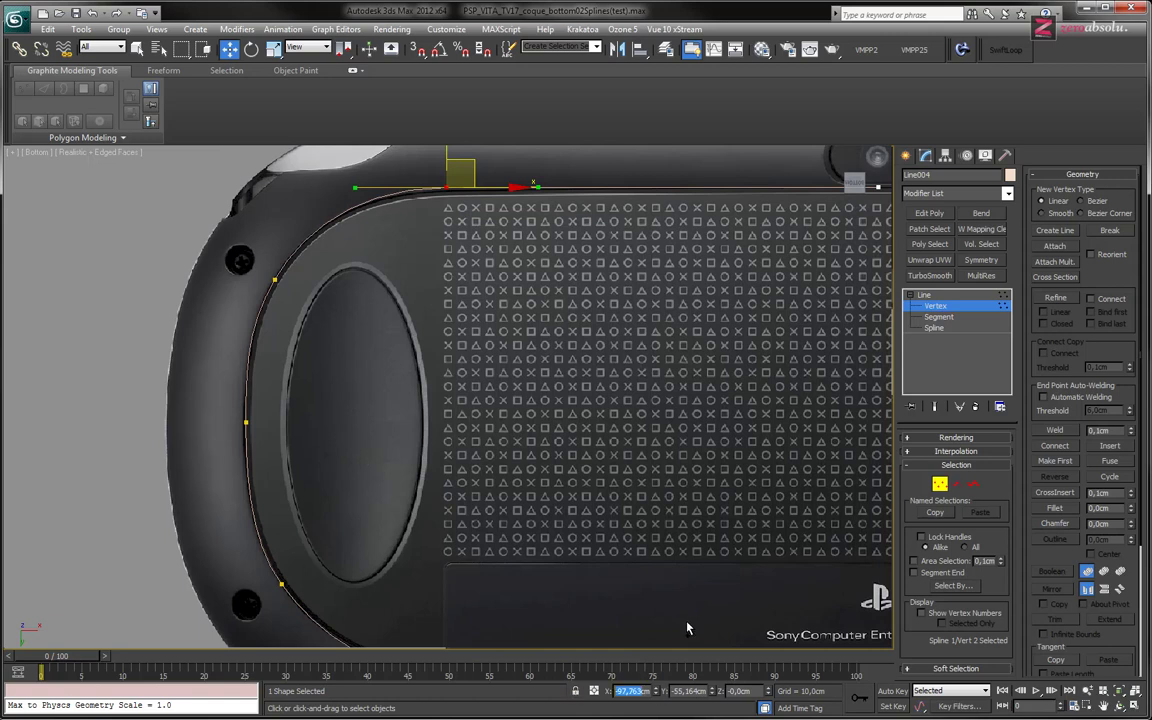
{"action": "middle_click_drag", "start_coordinate": [530, 570], "coordinate": [482, 470]}
{"action": "key", "text": "ctrl+c"}
{"action": "left_click_drag", "start_coordinate": [420, 485], "coordinate": [468, 556]}
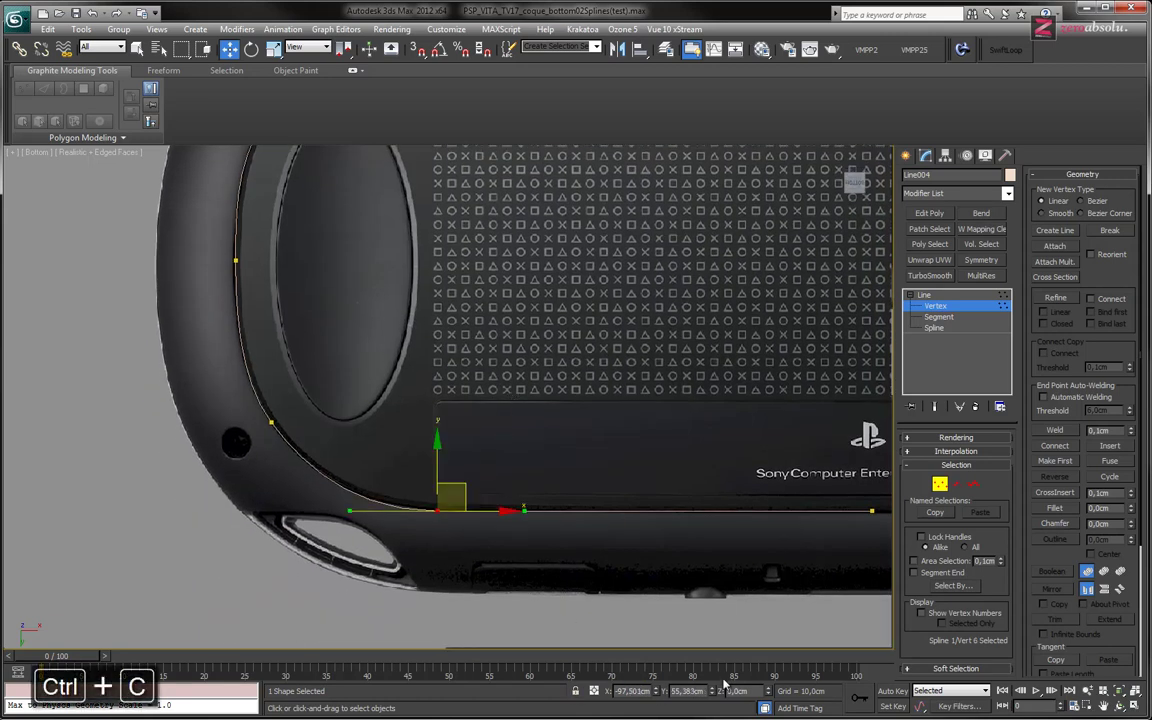
{"action": "key", "text": "ctrl+v"}
{"action": "middle_click_drag", "start_coordinate": [645, 495], "coordinate": [679, 597]}
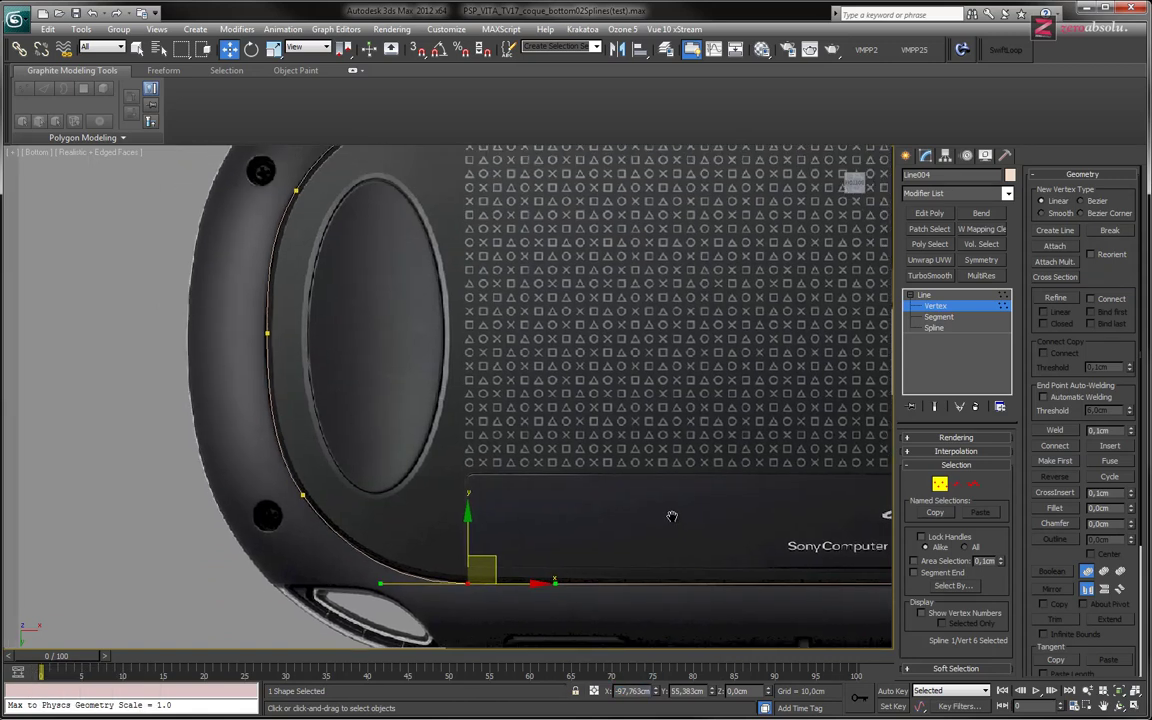
Give the lower-left corner vertex the upper-left corner's X value, -136,853 cm
{"action": "left_click", "coordinate": [298, 220]}
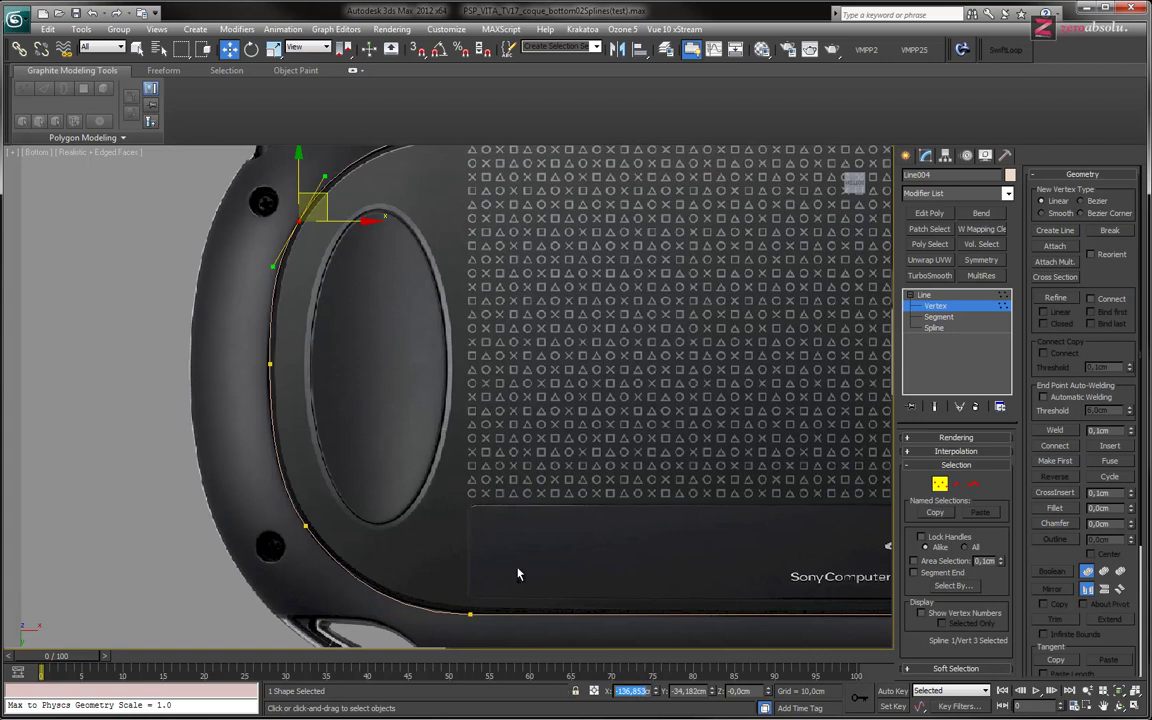
{"action": "middle_click_drag", "start_coordinate": [468, 518], "coordinate": [452, 616]}
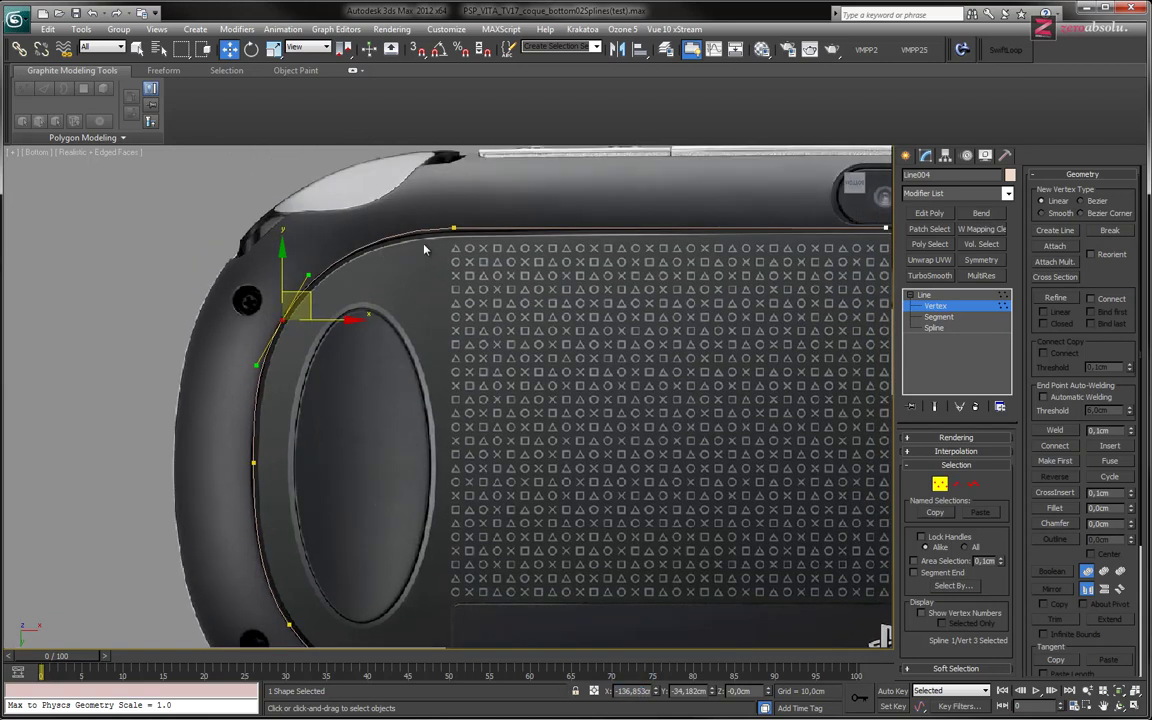
{"action": "middle_click_drag", "start_coordinate": [365, 333], "coordinate": [342, 293]}
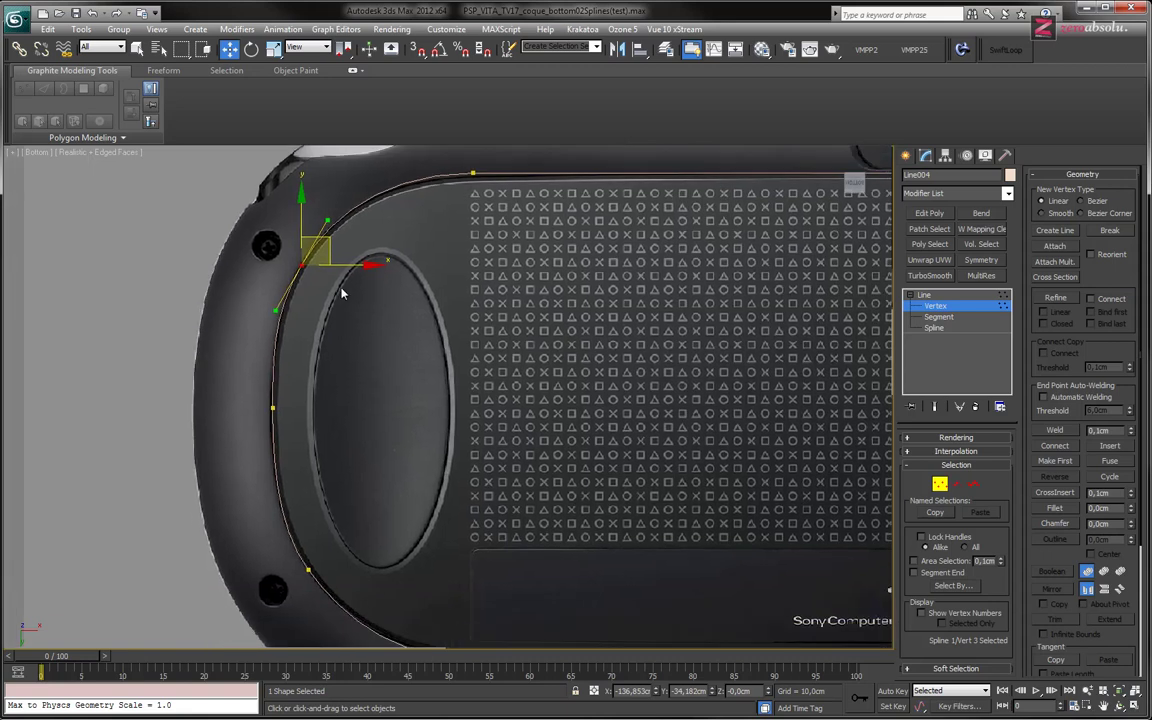
{"action": "left_click", "coordinate": [630, 690]}
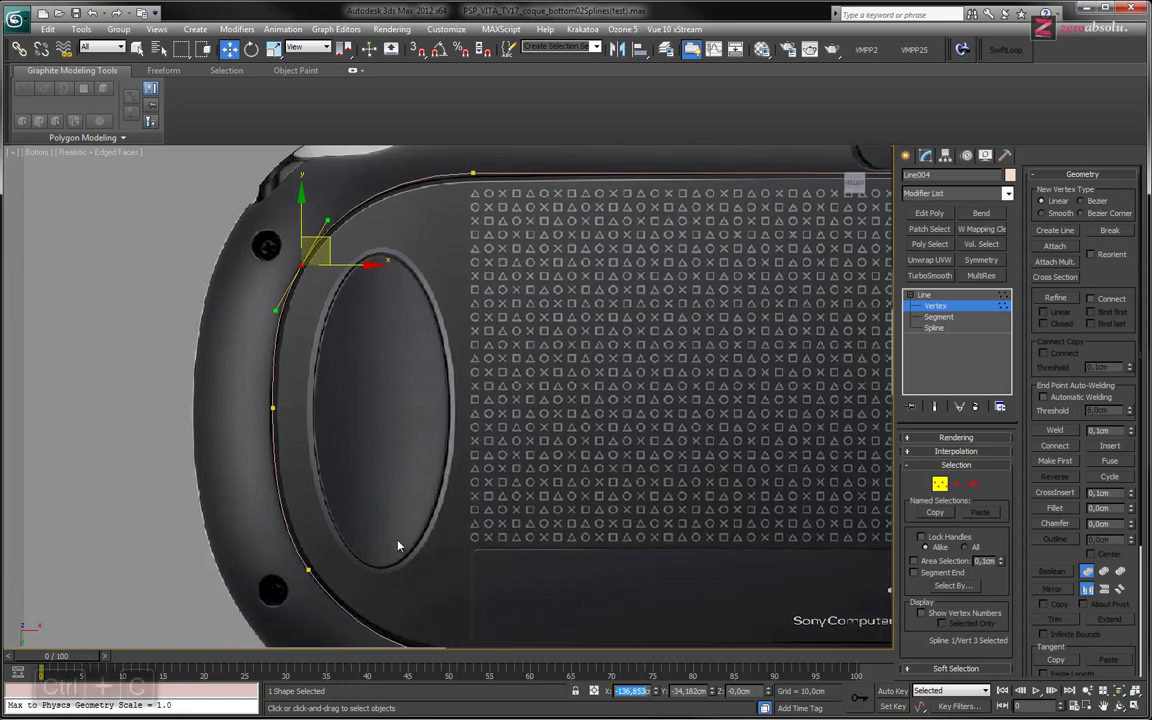
{"action": "key", "text": "ctrl+c"}
{"action": "middle_click_drag", "start_coordinate": [497, 571], "coordinate": [567, 411]}
{"action": "left_click", "coordinate": [377, 409]}
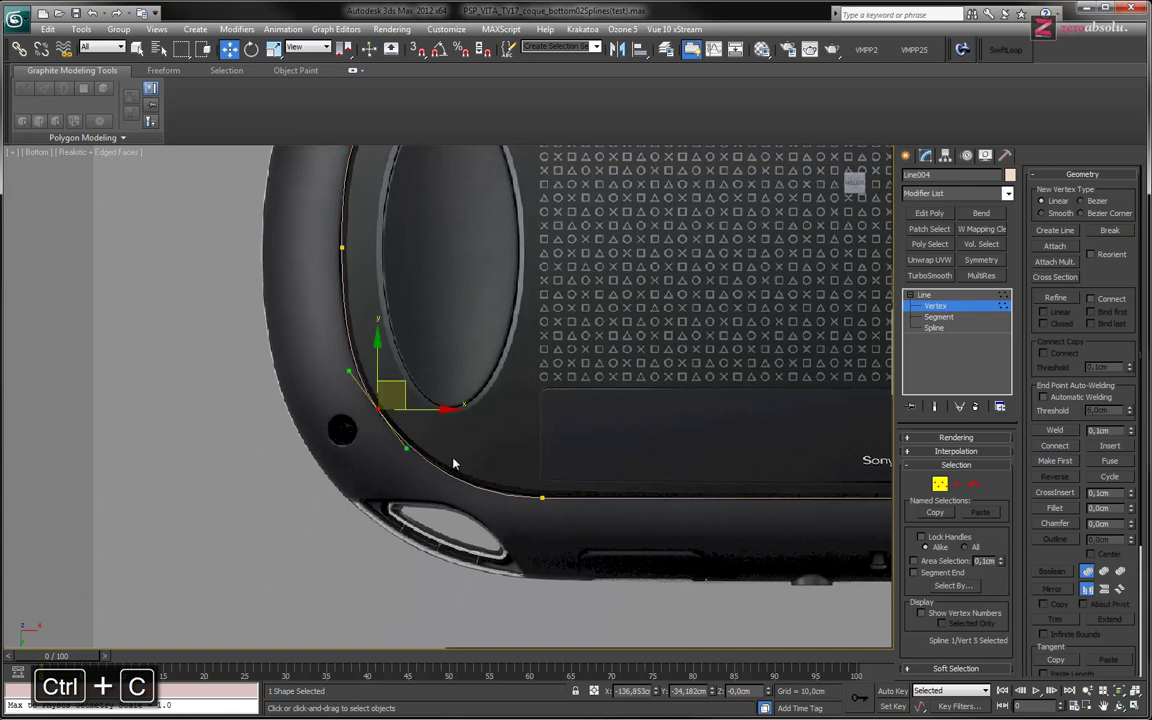
{"action": "left_click", "coordinate": [640, 690]}
{"action": "key", "text": "ctrl+v"}
{"action": "key", "text": "Return"}
Try adjusting the lower-left corner tangents, then undo the change twice
{"action": "middle_click_drag", "start_coordinate": [445, 301], "coordinate": [445, 437]}
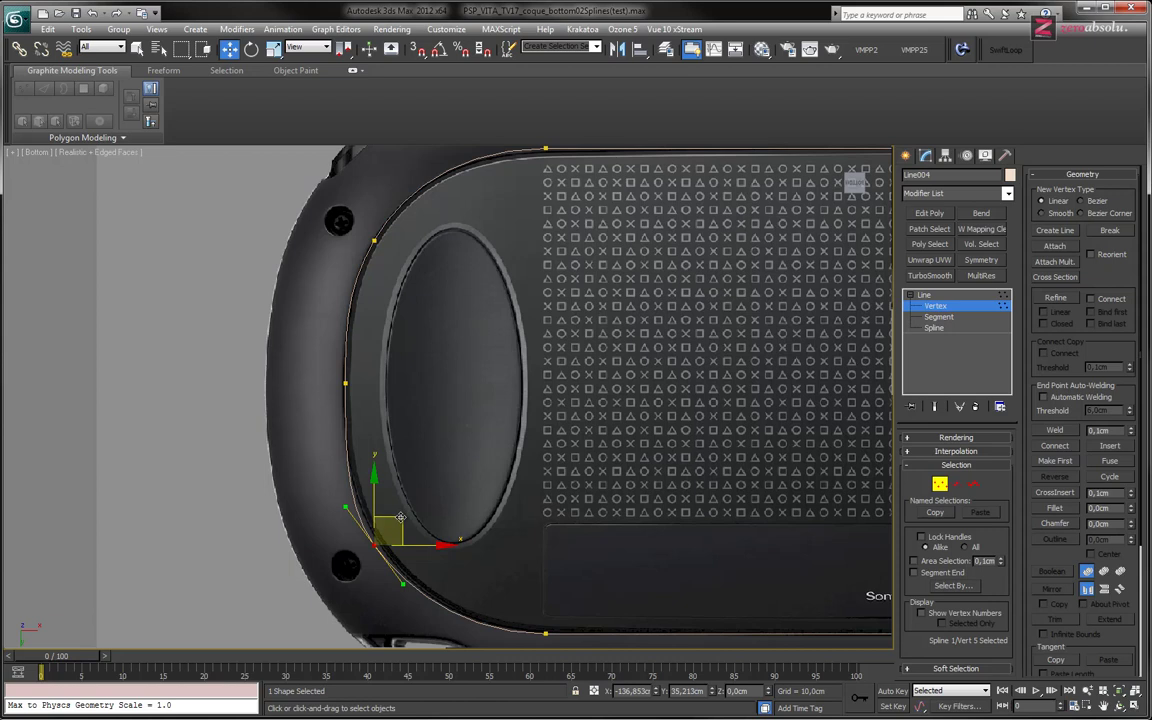
{"action": "middle_click_drag", "start_coordinate": [400, 518], "coordinate": [407, 486]}
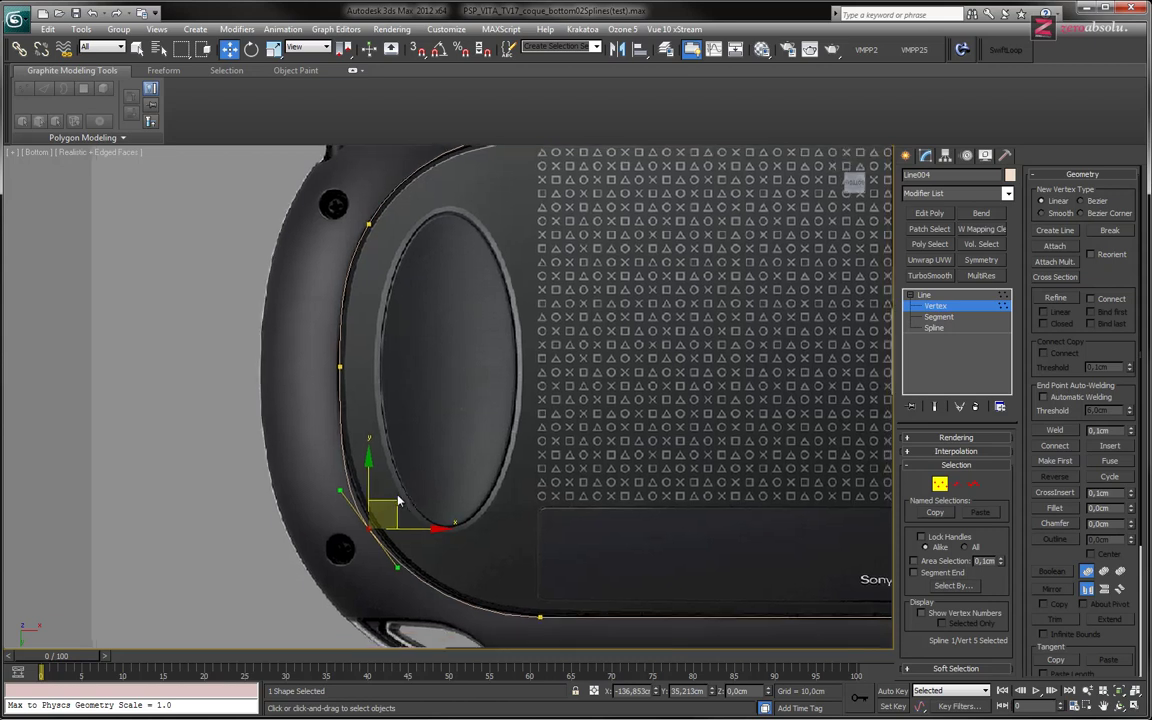
{"action": "left_click_drag", "start_coordinate": [393, 499], "coordinate": [395, 496]}
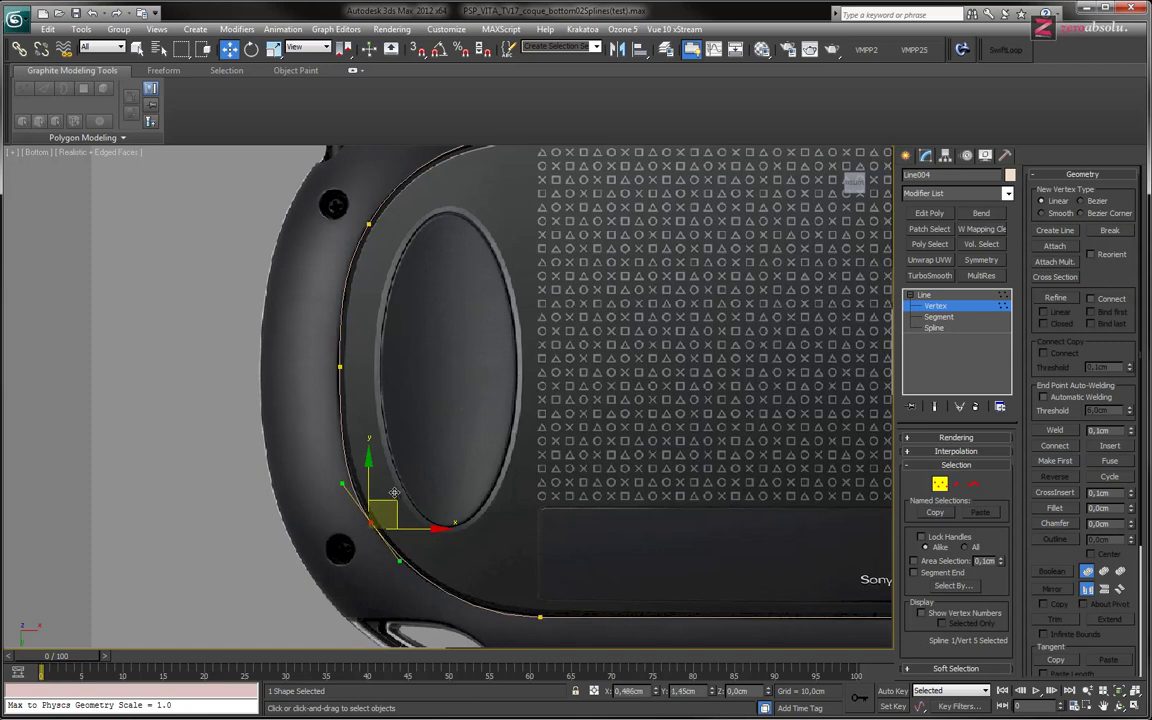
{"action": "key", "text": "ctrl+z"}
{"action": "key", "text": "ctrl+z"}
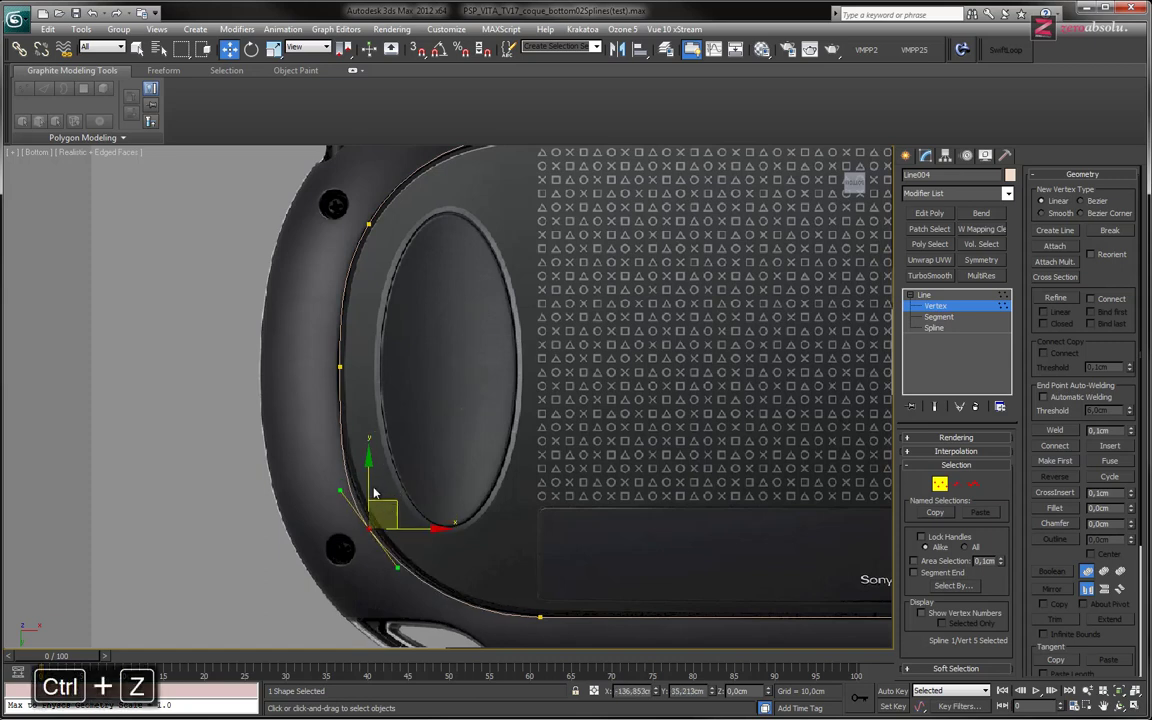
{"action": "key", "text": "ctrl+z"}
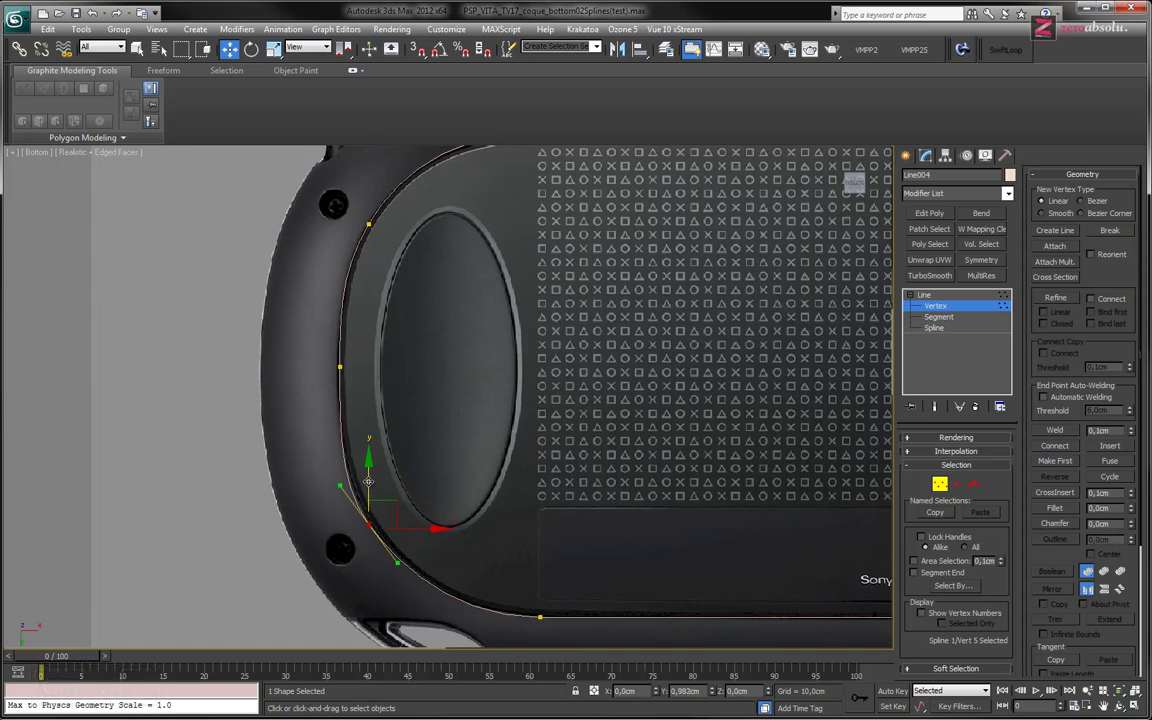
Reselect and nudge the upper-left corner vertex vertically, then select the left-middle vertex
{"action": "left_click", "coordinate": [369, 224]}
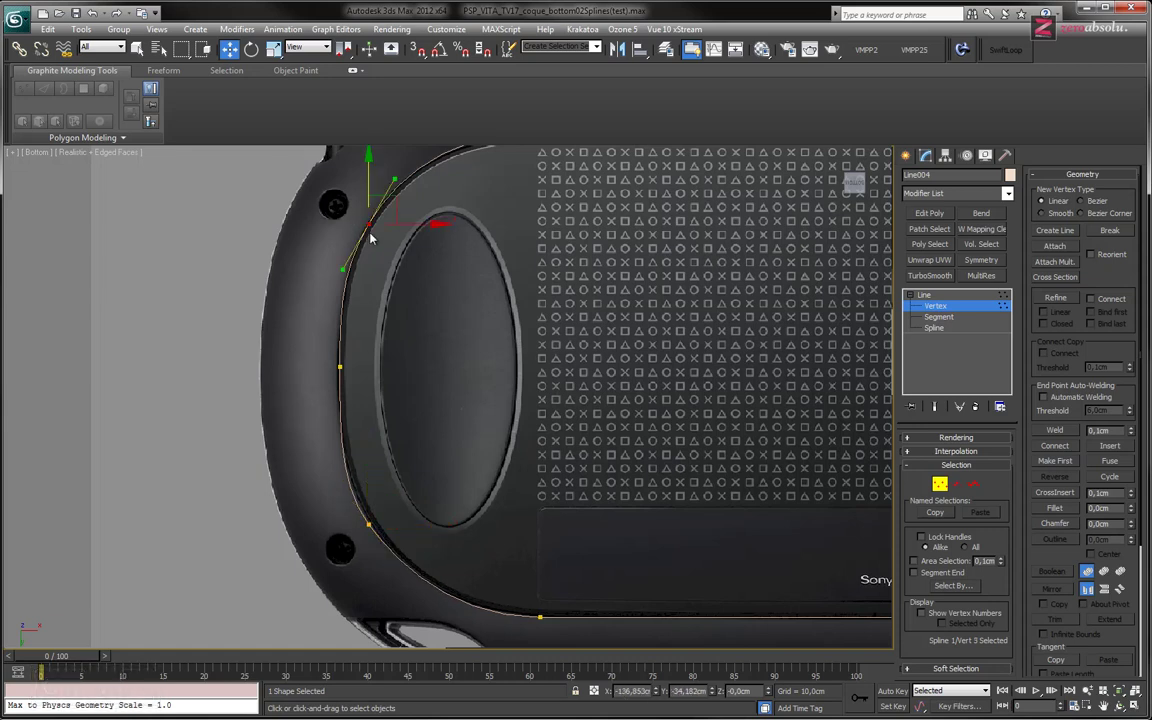
{"action": "middle_click_drag", "start_coordinate": [365, 216], "coordinate": [359, 248]}
{"action": "left_click_drag", "start_coordinate": [359, 247], "coordinate": [359, 205]}
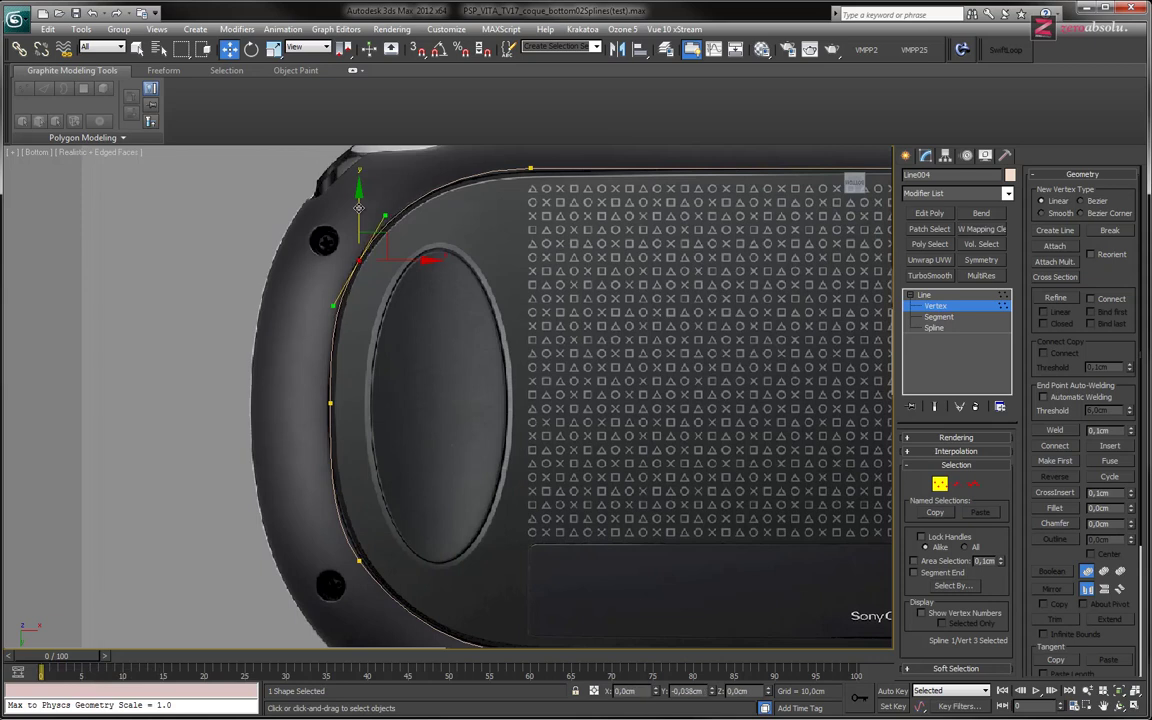
{"action": "middle_click_drag", "start_coordinate": [359, 205], "coordinate": [367, 182]}
{"action": "left_click", "coordinate": [340, 382]}
Zoom in and nudge the left-middle vertex along the shell's left edge
{"action": "middle_click_drag", "start_coordinate": [393, 420], "coordinate": [399, 449]}
{"action": "scroll", "coordinate": [399, 449], "scroll_direction": "up", "scroll_amount": 5}
{"action": "scroll", "coordinate": [396, 447], "scroll_direction": "down", "scroll_amount": 1}
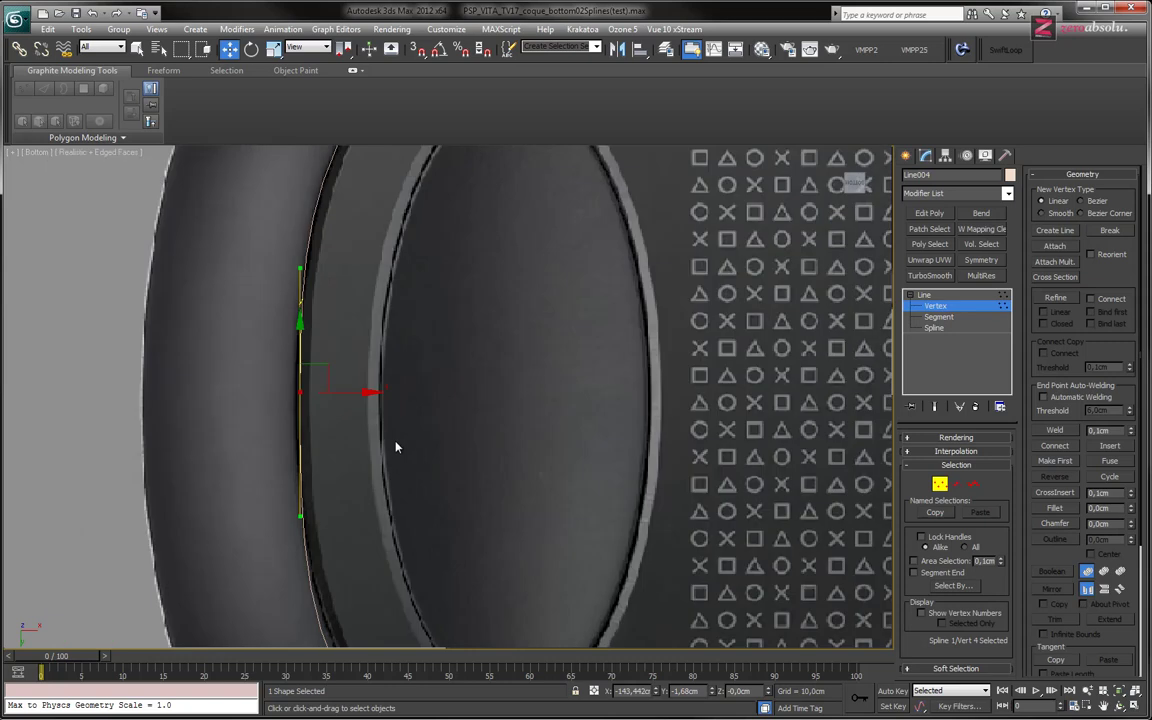
{"action": "scroll", "coordinate": [320, 369], "scroll_direction": "up", "scroll_amount": 1}
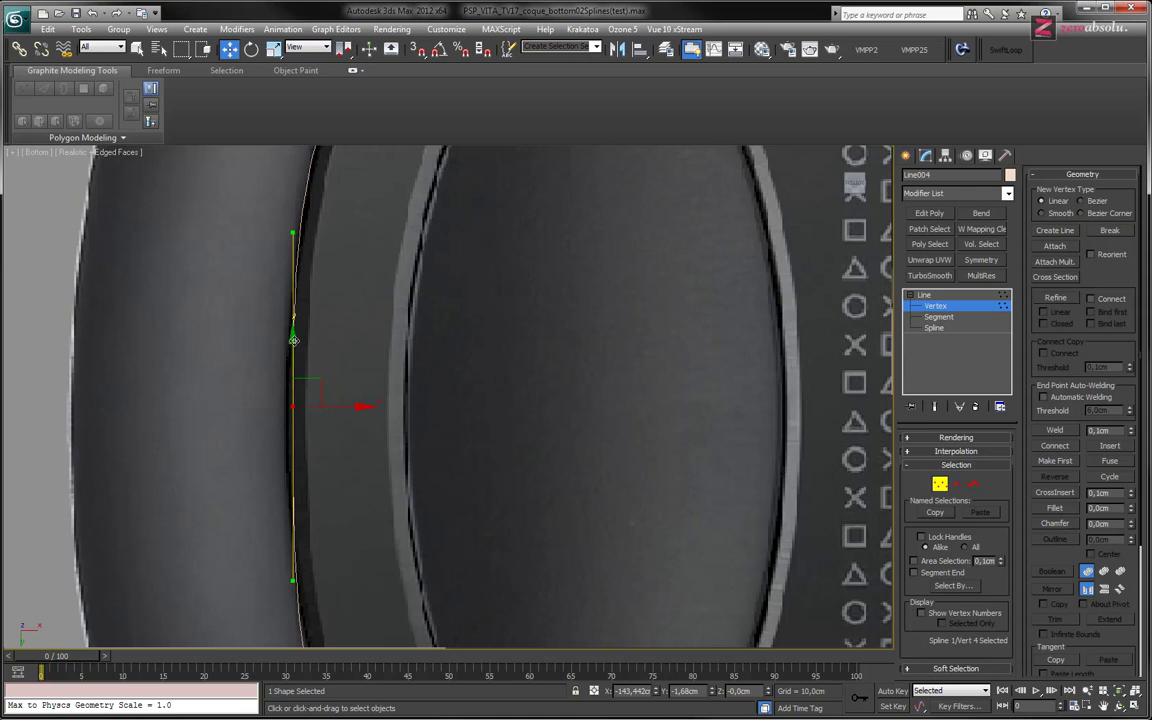
{"action": "left_click_drag", "start_coordinate": [293, 339], "coordinate": [293, 341]}
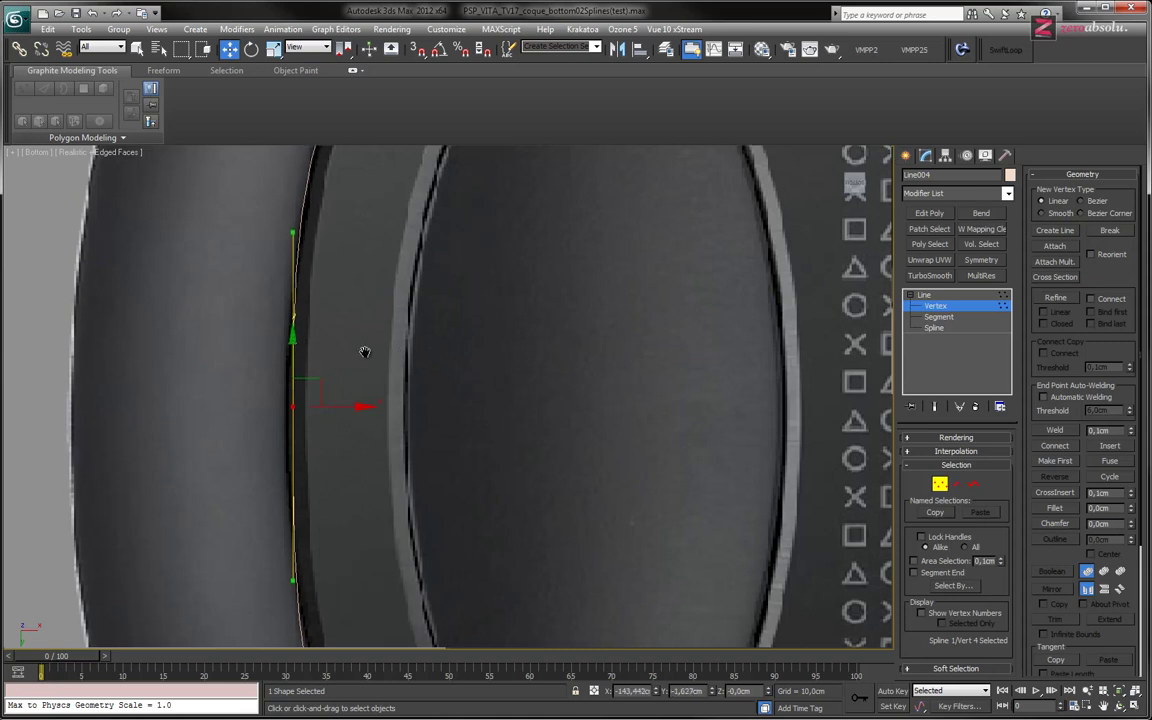
{"action": "scroll", "coordinate": [362, 352], "scroll_direction": "down", "scroll_amount": 5}
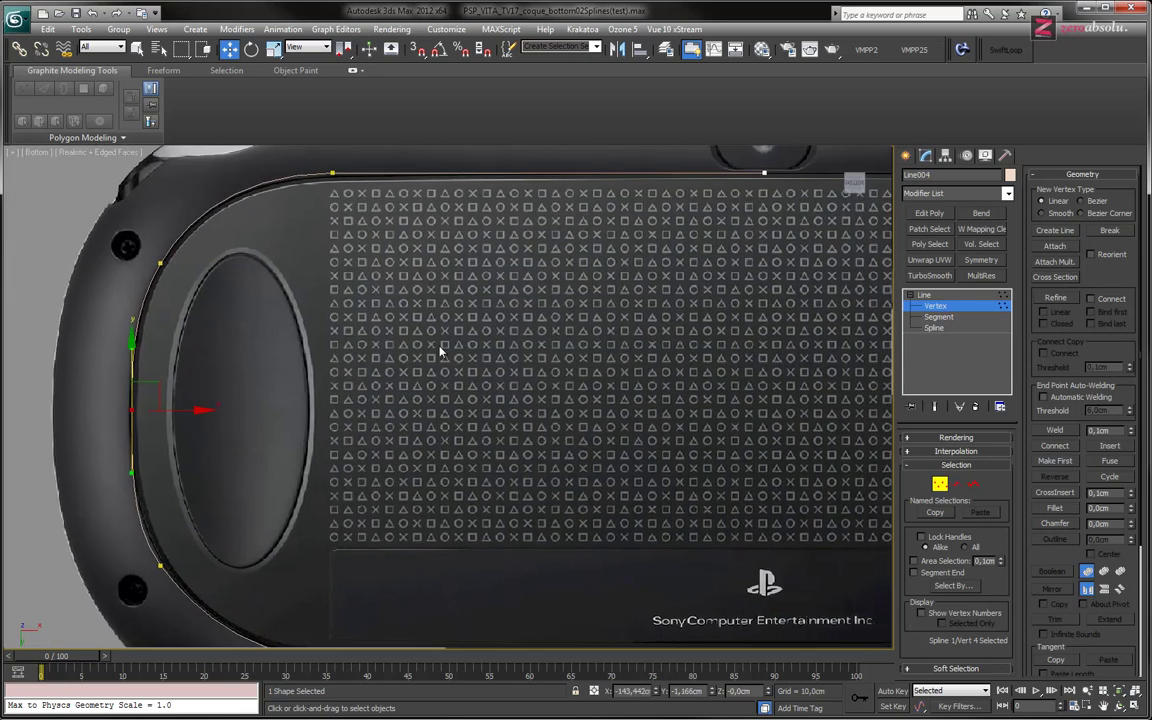
{"action": "scroll", "coordinate": [442, 347], "scroll_direction": "down", "scroll_amount": 3}
{"action": "scroll", "coordinate": [553, 342], "scroll_direction": "down", "scroll_amount": 2}
{"action": "scroll", "coordinate": [573, 374], "scroll_direction": "up", "scroll_amount": 4}
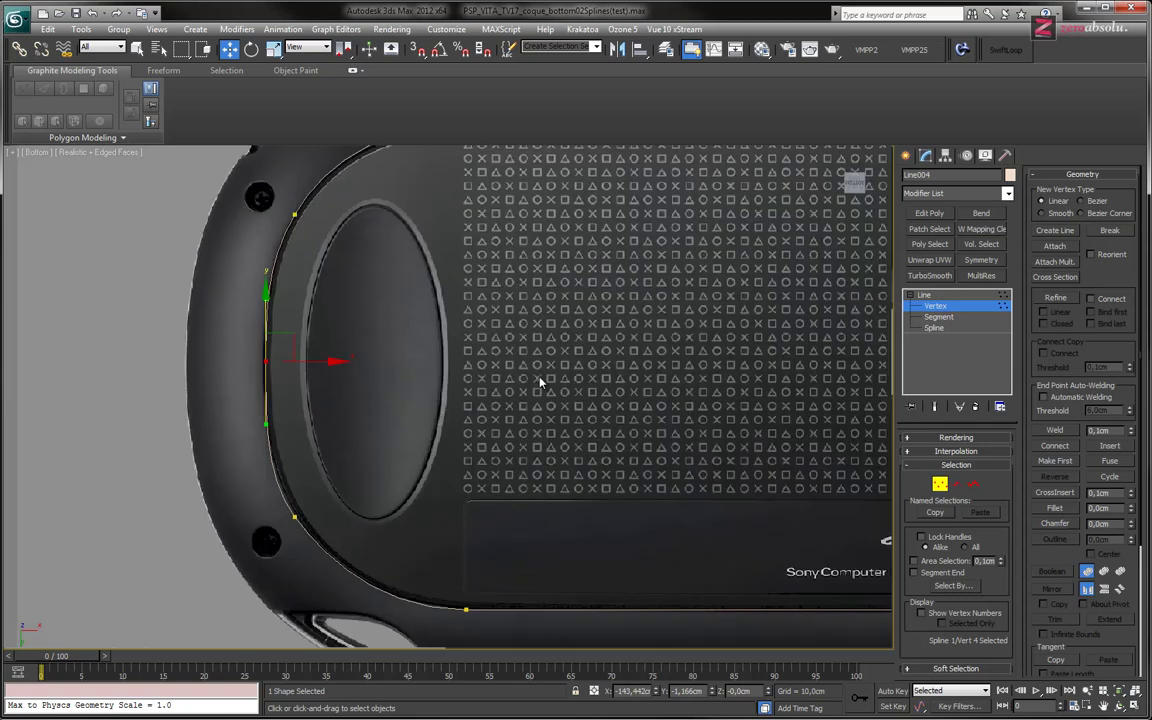
{"action": "scroll", "coordinate": [543, 383], "scroll_direction": "up", "scroll_amount": 1}
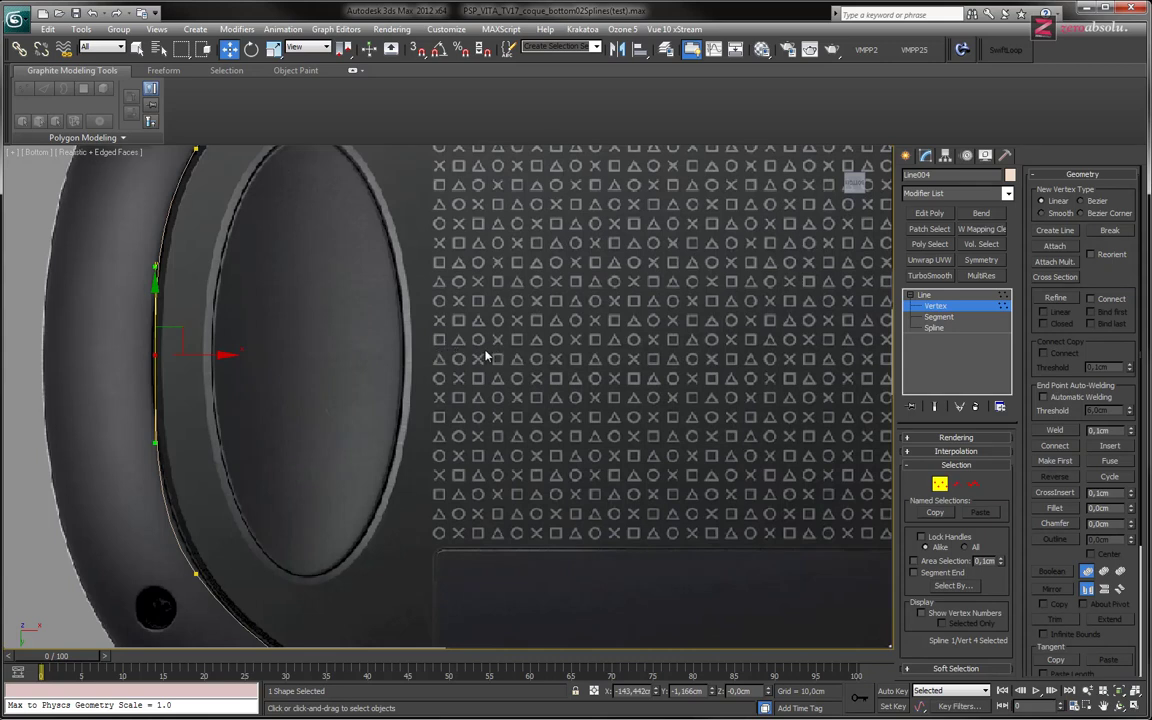
Fine-tune the left vertex to X -143,442 cm, Y -2,003 cm and zoom out to check
{"action": "mouse_move", "coordinate": [406, 354]}
{"action": "middle_mouse_down"}
{"action": "mouse_move", "coordinate": [454, 249]}
{"action": "mouse_move", "coordinate": [454, 176]}
{"action": "middle_mouse_up"}
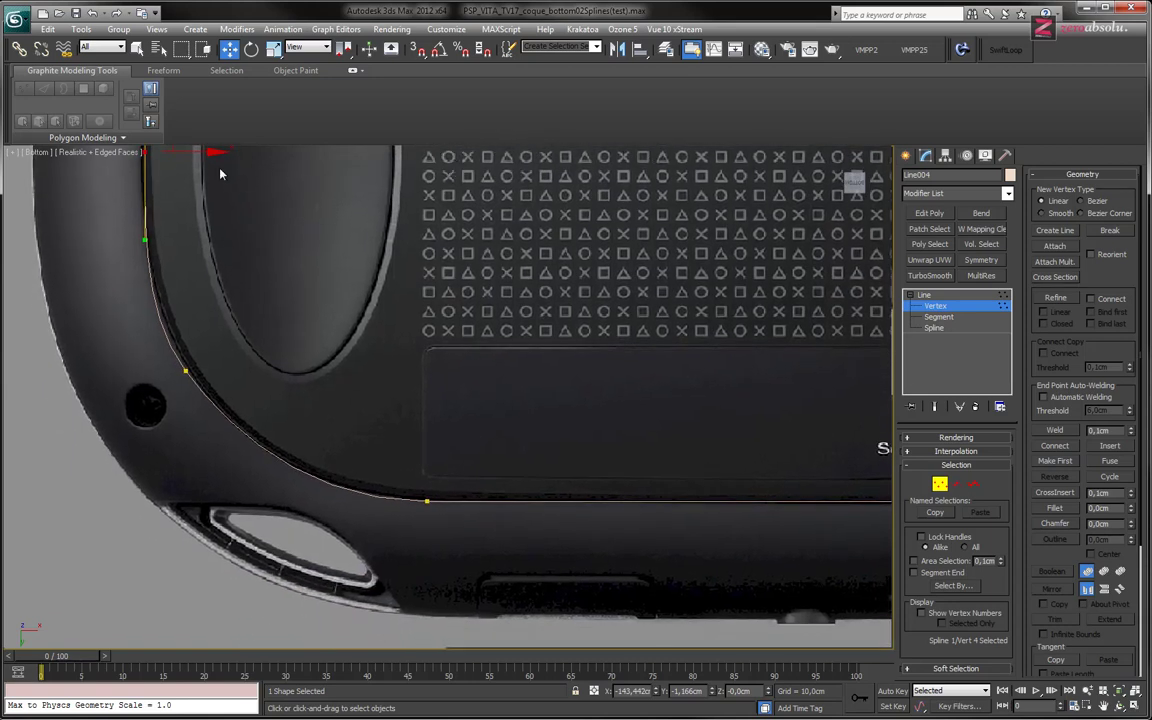
{"action": "left_click", "coordinate": [144, 151]}
{"action": "left_click", "coordinate": [144, 146]}
{"action": "scroll", "coordinate": [323, 224], "scroll_direction": "down", "scroll_amount": 3}
{"action": "scroll", "coordinate": [303, 363], "scroll_direction": "down", "scroll_amount": 3}
{"action": "scroll", "coordinate": [386, 418], "scroll_direction": "down", "scroll_amount": 1}
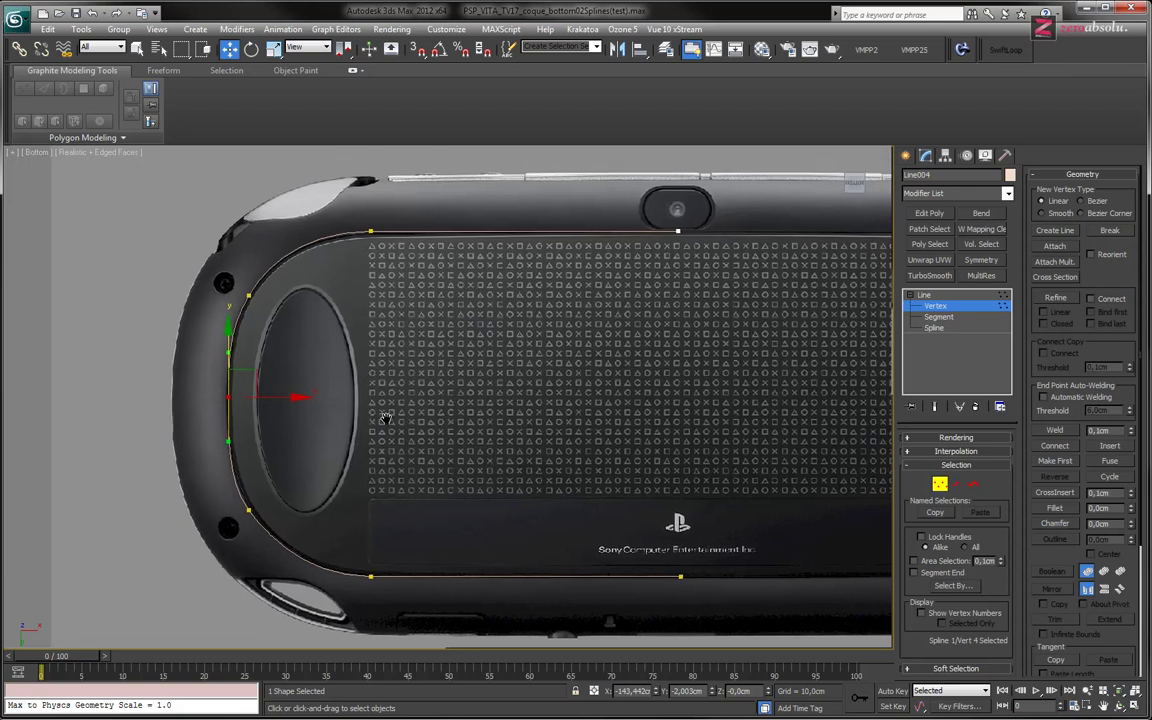
Reposition the inner spline's left-middle and lower-left corner vertices along the panel's left border
{"action": "left_click", "coordinate": [249, 450]}
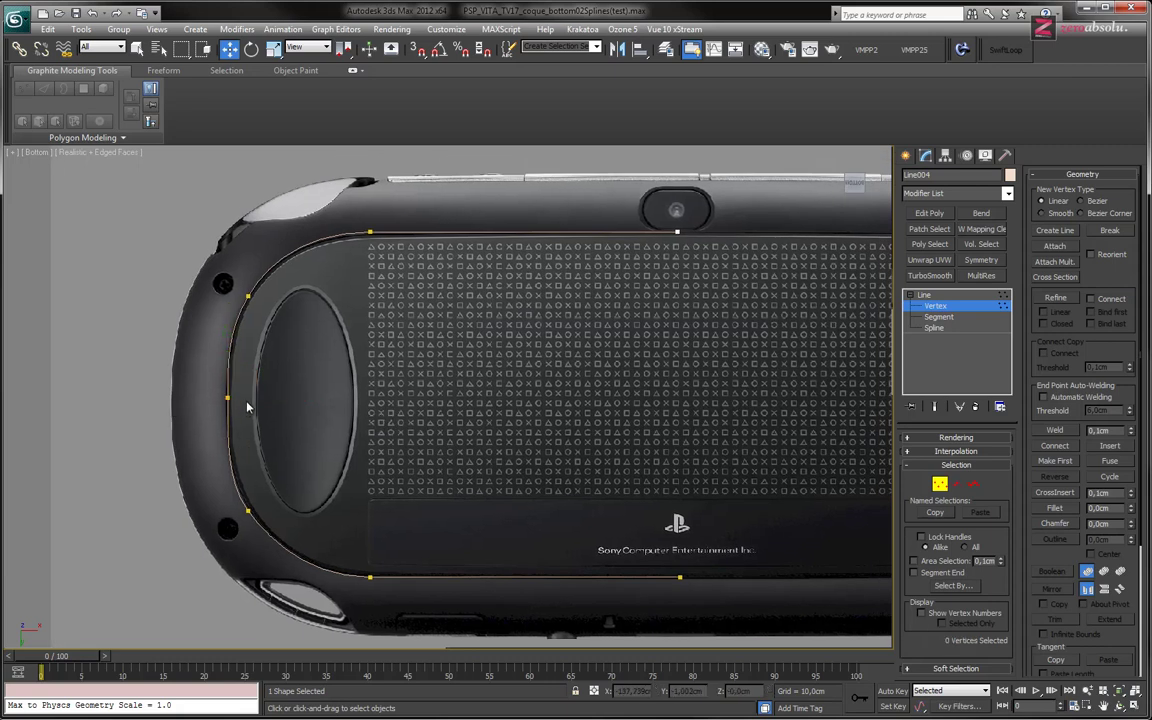
{"action": "scroll", "coordinate": [248, 406], "scroll_direction": "up", "scroll_amount": 2}
{"action": "left_click", "coordinate": [278, 418]}
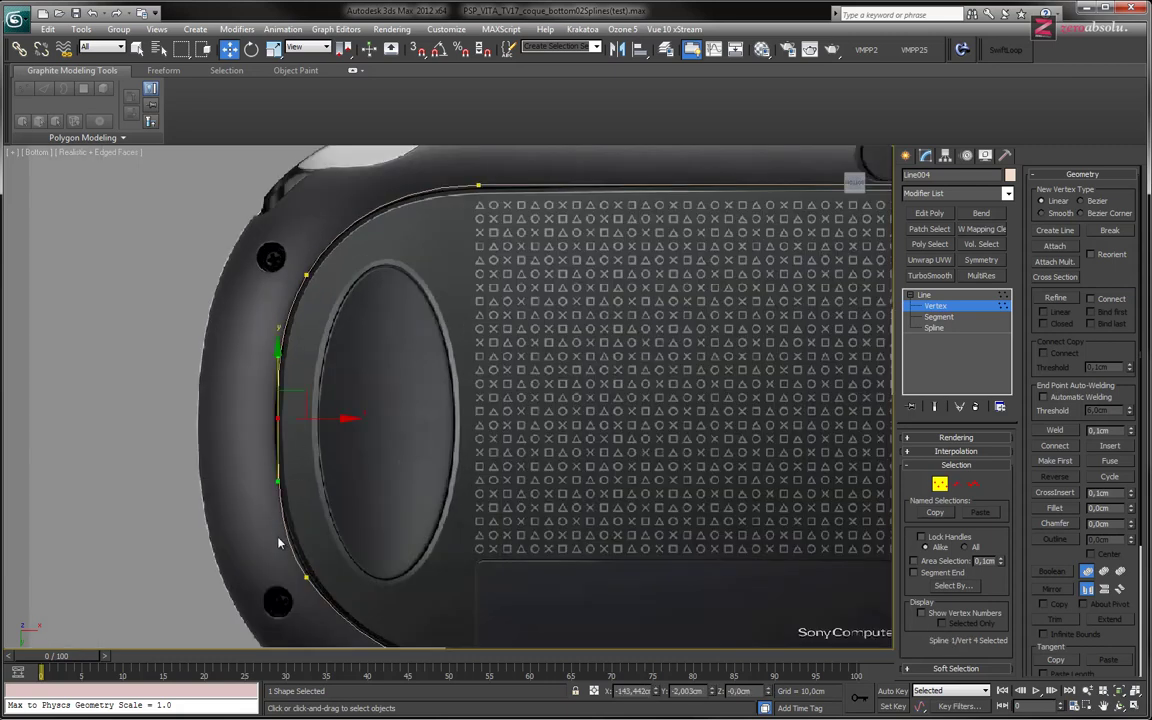
{"action": "left_click_drag", "start_coordinate": [277, 480], "coordinate": [278, 454]}
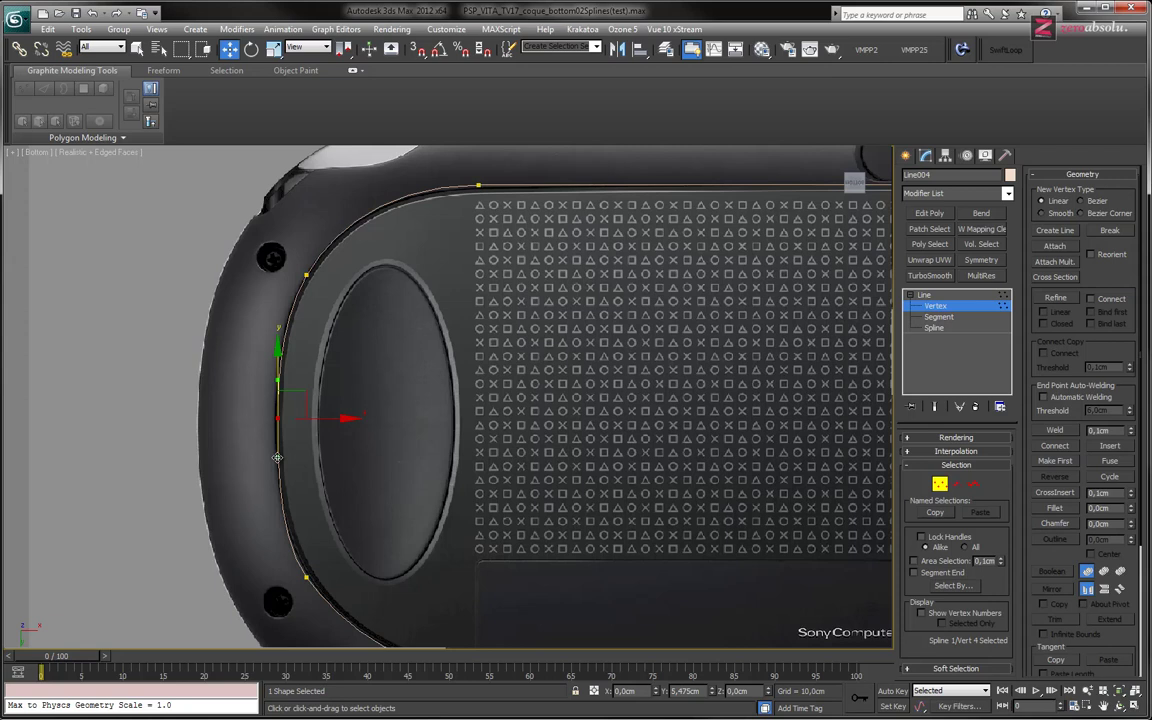
{"action": "middle_click_drag", "start_coordinate": [346, 503], "coordinate": [336, 415]}
{"action": "left_click_drag", "start_coordinate": [321, 534], "coordinate": [320, 532]}
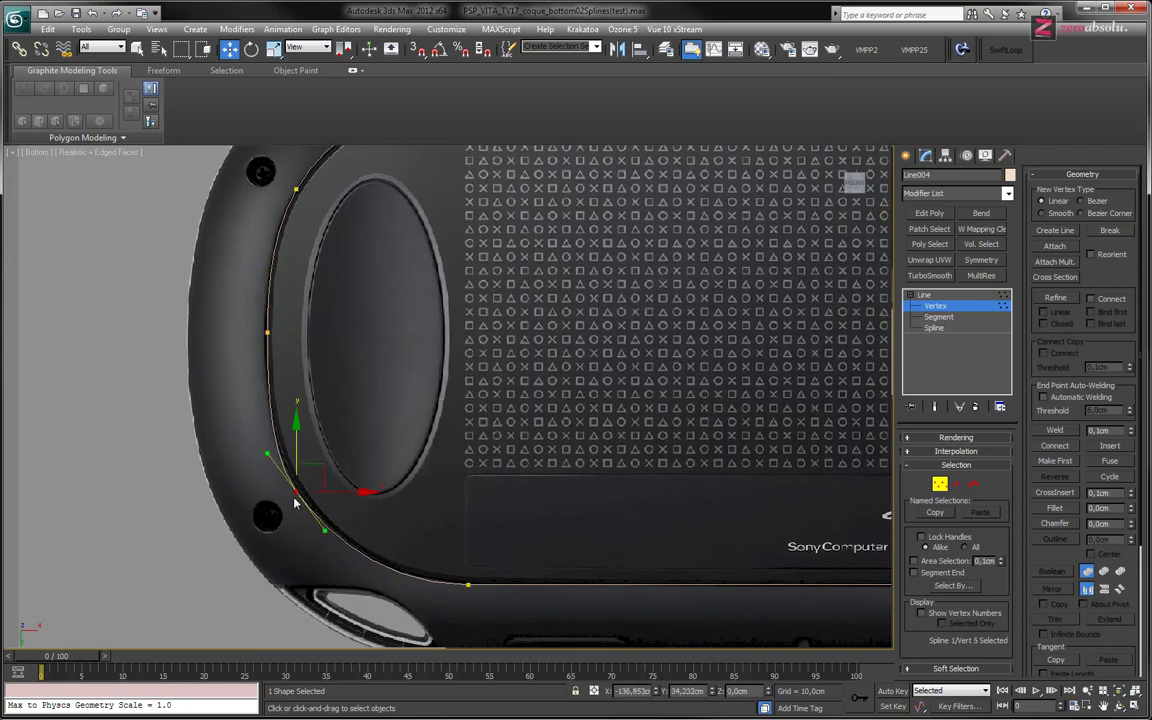
{"action": "left_click_drag", "start_coordinate": [264, 454], "coordinate": [273, 454]}
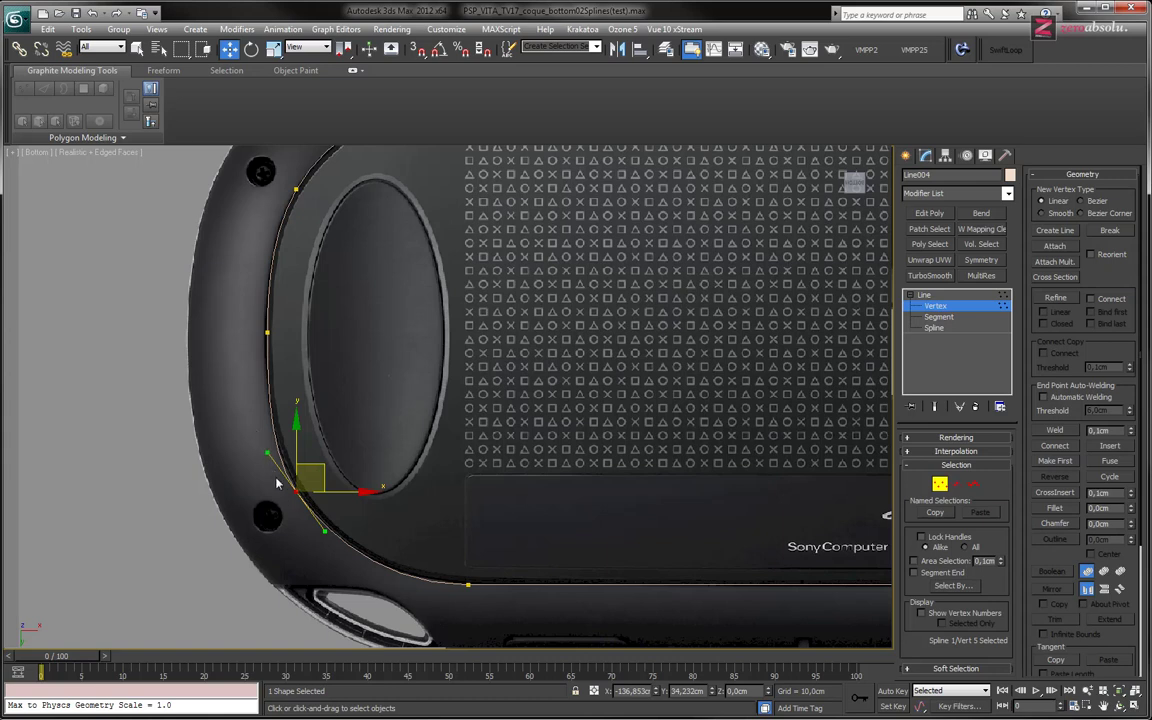
{"action": "left_click_drag", "start_coordinate": [267, 452], "coordinate": [270, 452]}
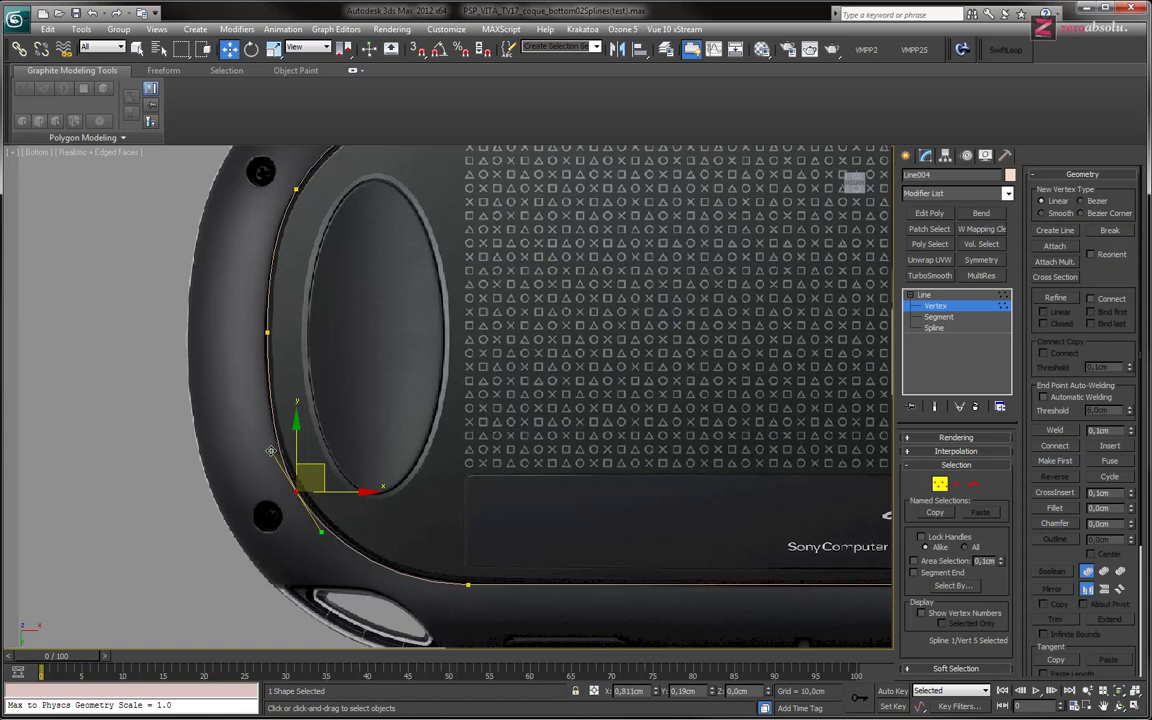
{"action": "left_click", "coordinate": [267, 331]}
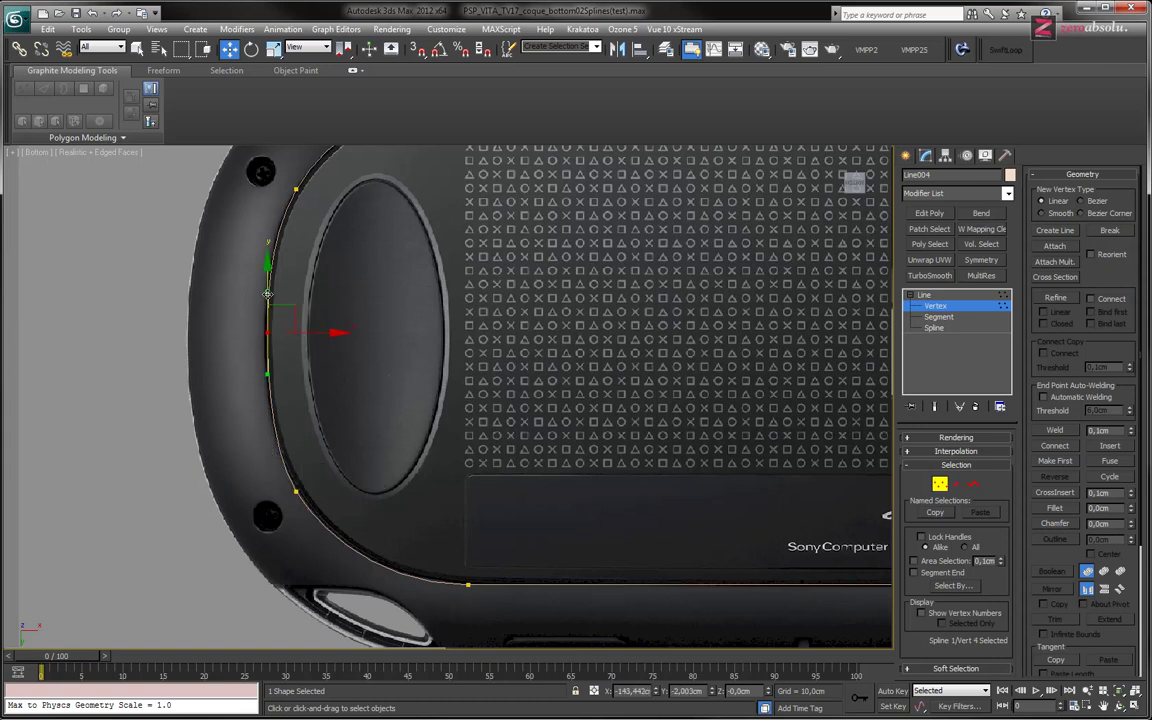
{"action": "left_click_drag", "start_coordinate": [267, 279], "coordinate": [267, 381]}
Smooth the inner spline's top-left corner curve by adjusting its Bezier tangent handle
{"action": "middle_click_drag", "start_coordinate": [289, 328], "coordinate": [286, 427]}
{"action": "mouse_move", "coordinate": [705, 272]}
{"action": "middle_mouse_down"}
{"action": "mouse_move", "coordinate": [478, 334]}
{"action": "mouse_move", "coordinate": [452, 452]}
{"action": "middle_mouse_up"}
{"action": "scroll", "coordinate": [478, 335], "scroll_direction": "down", "scroll_amount": 2}
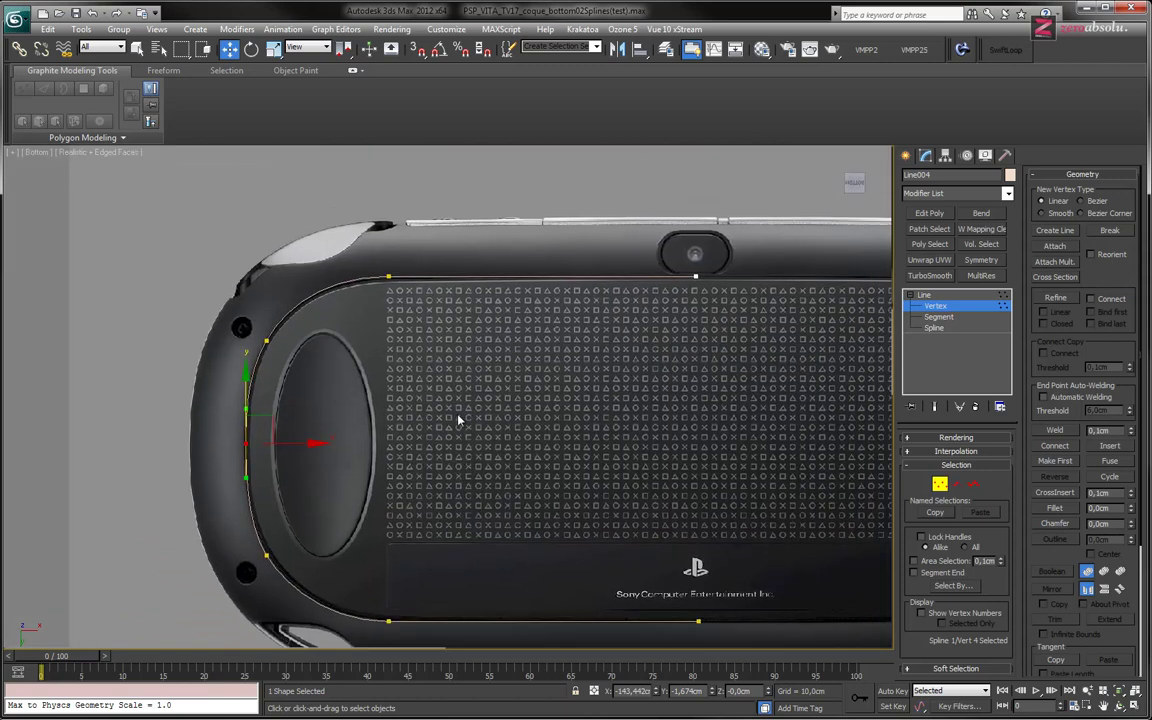
{"action": "scroll", "coordinate": [458, 390], "scroll_direction": "down", "scroll_amount": 2}
{"action": "scroll", "coordinate": [459, 376], "scroll_direction": "down", "scroll_amount": 2}
{"action": "left_click", "coordinate": [462, 375]}
{"action": "scroll", "coordinate": [470, 378], "scroll_direction": "up", "scroll_amount": 2}
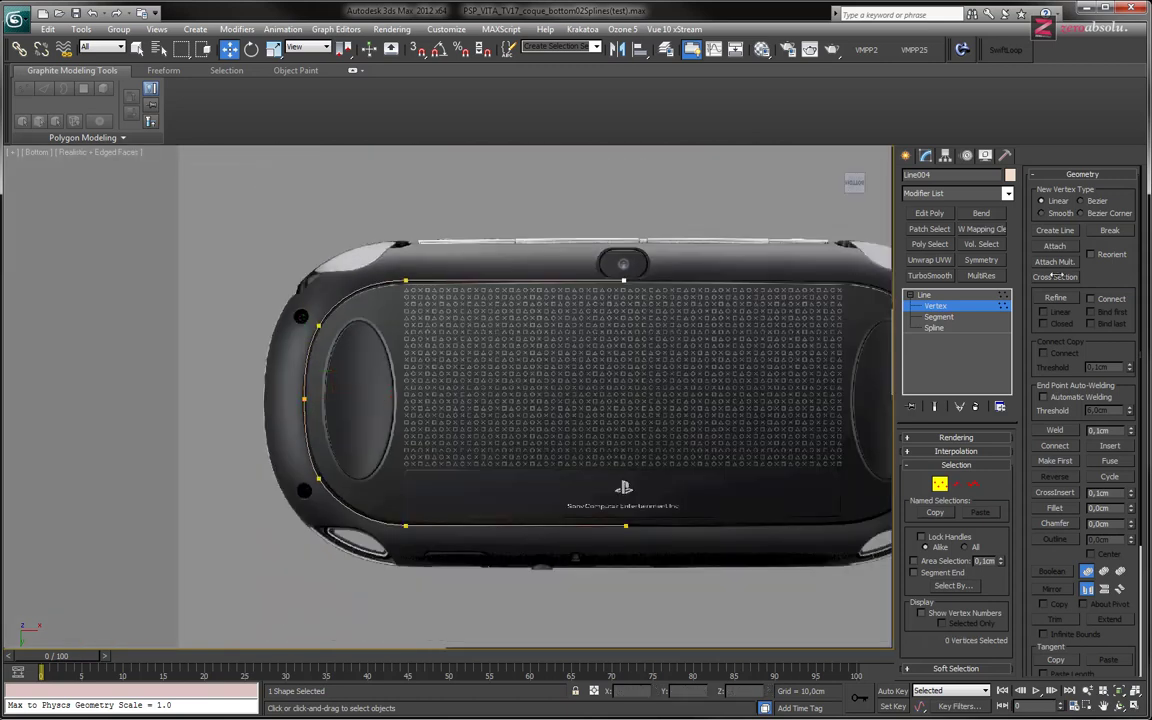
{"action": "middle_click_drag", "start_coordinate": [424, 329], "coordinate": [425, 337]}
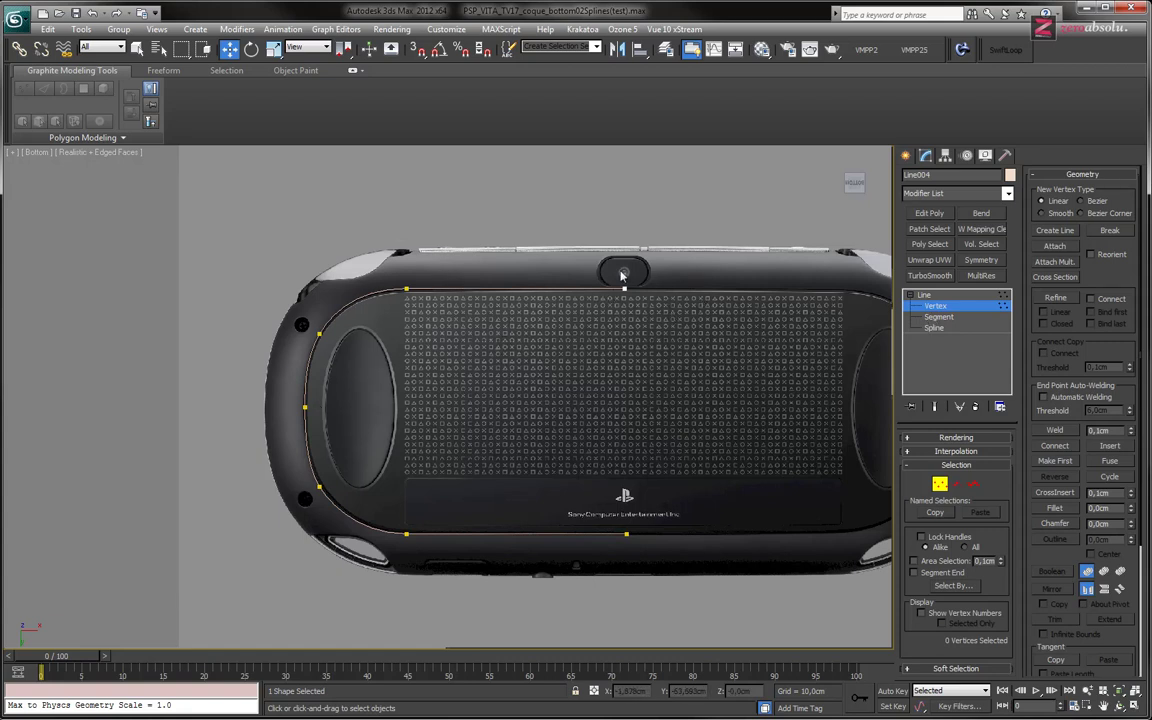
{"action": "scroll", "coordinate": [481, 271], "scroll_direction": "up", "scroll_amount": 1}
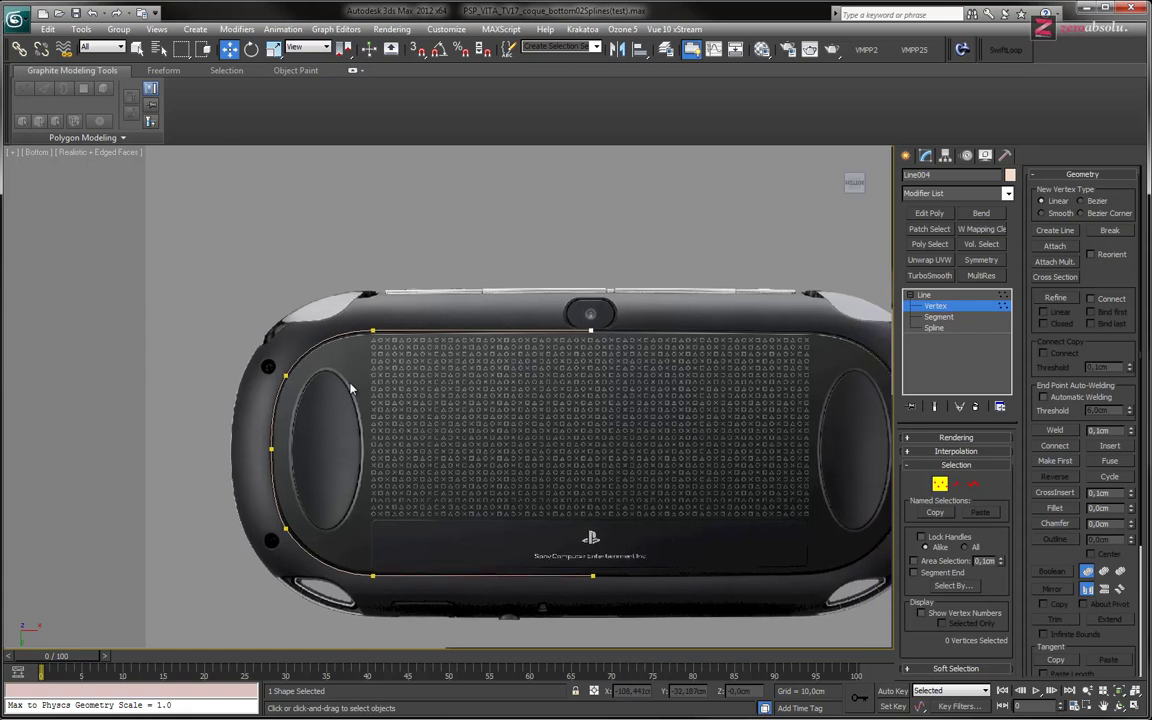
{"action": "scroll", "coordinate": [481, 271], "scroll_direction": "up", "scroll_amount": 2}
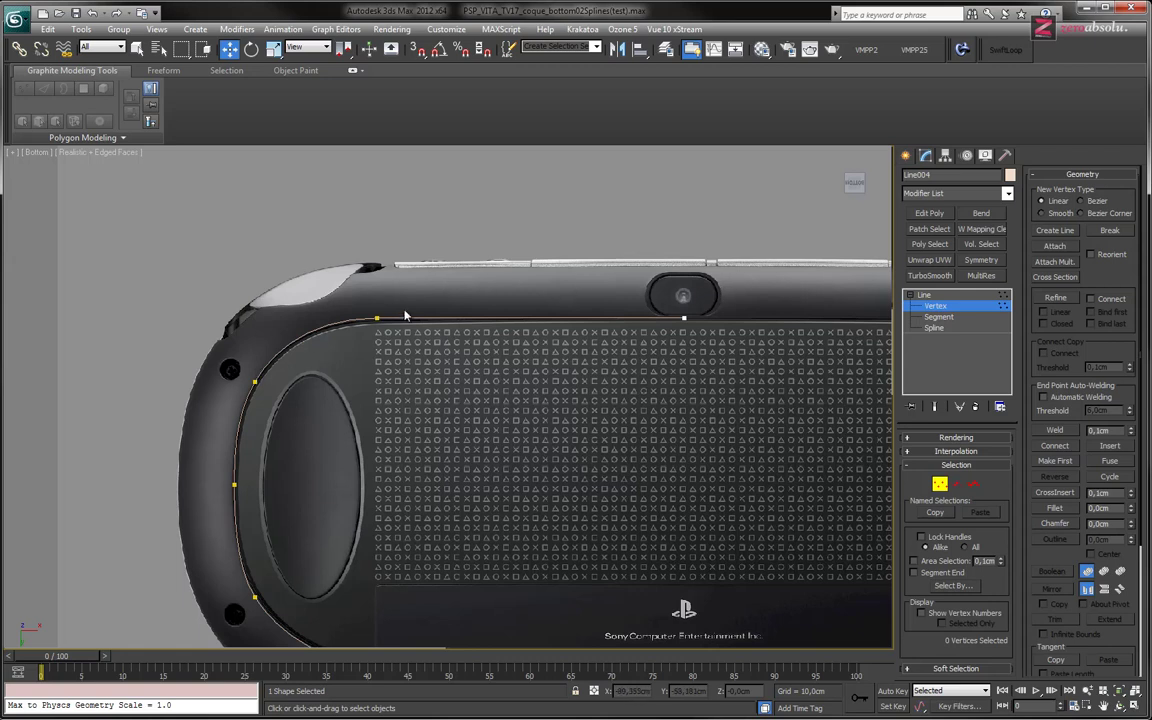
{"action": "left_click", "coordinate": [372, 318]}
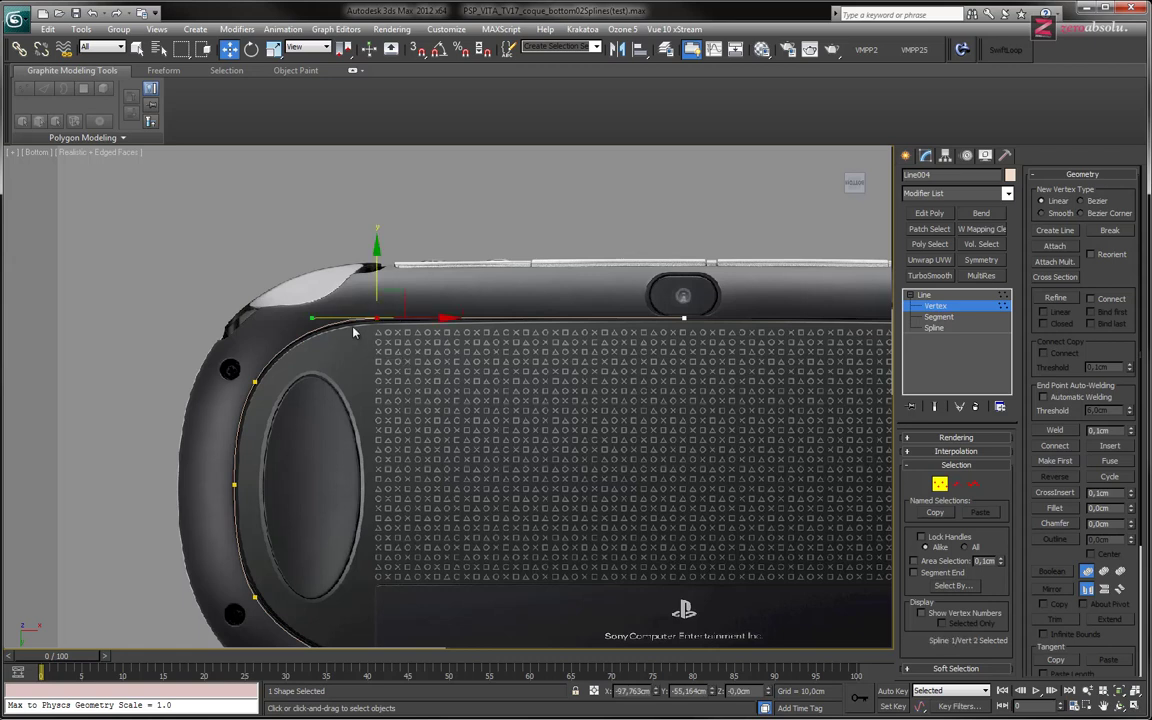
{"action": "left_click_drag", "start_coordinate": [320, 318], "coordinate": [316, 318]}
{"action": "key", "text": "ctrl+z"}
{"action": "scroll", "coordinate": [335, 365], "scroll_direction": "up", "scroll_amount": 2}
{"action": "scroll", "coordinate": [335, 365], "scroll_direction": "up", "scroll_amount": 2}
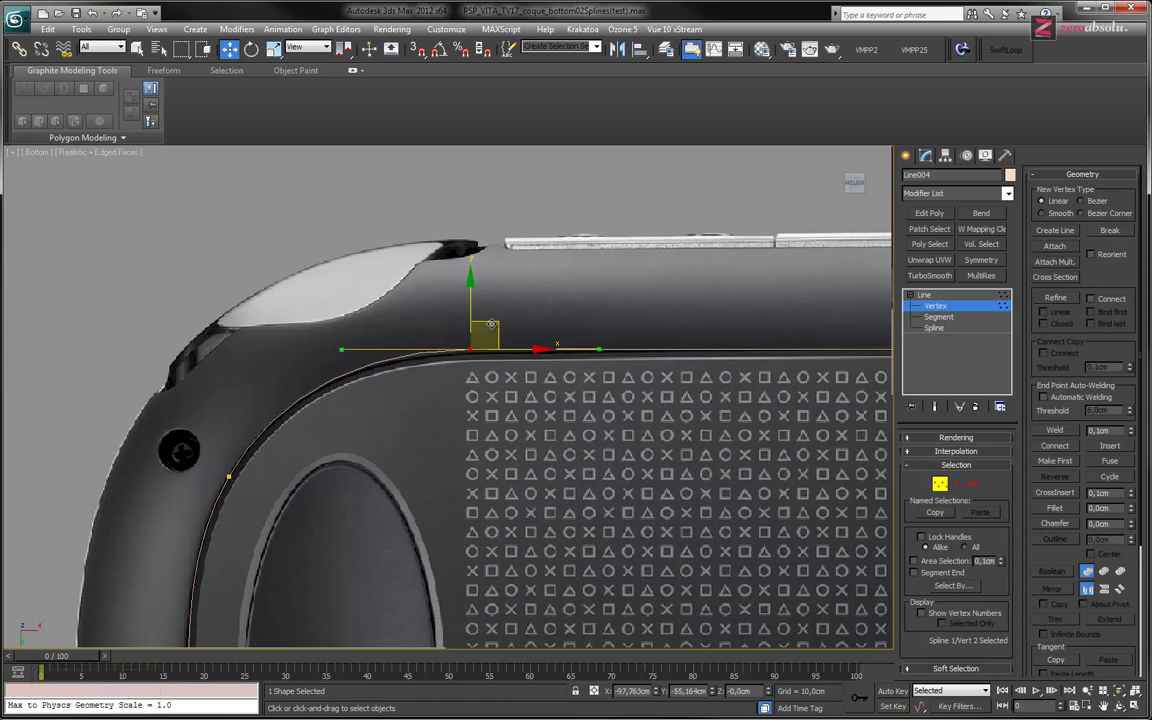
{"action": "left_click_drag", "start_coordinate": [342, 349], "coordinate": [349, 349]}
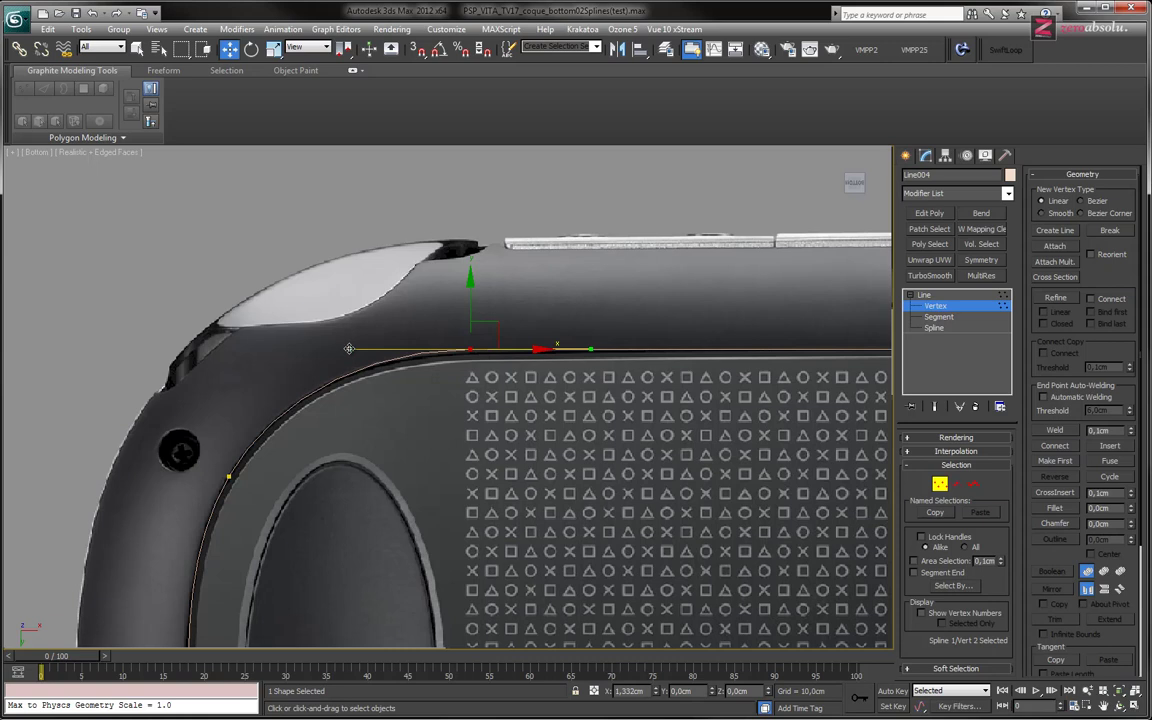
Slide the inner spline's bottom-edge vertex slightly along X to match the lower border
{"action": "middle_click_drag", "start_coordinate": [413, 415], "coordinate": [393, 198]}
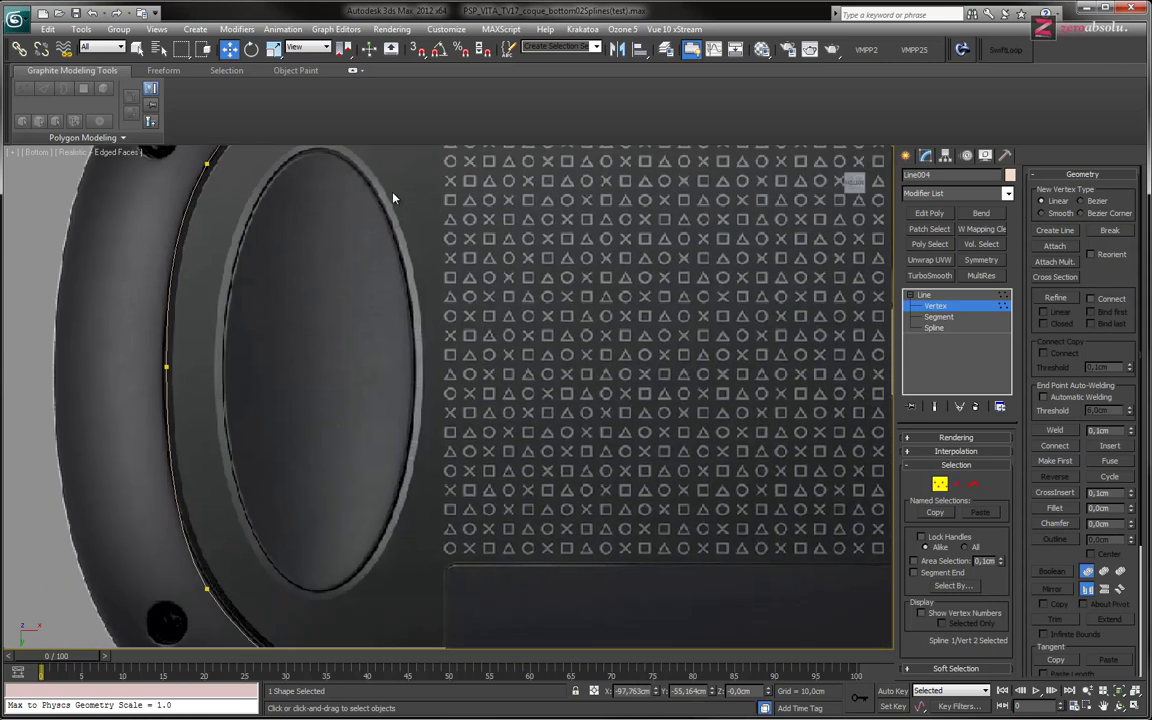
{"action": "middle_click_drag", "start_coordinate": [430, 645], "coordinate": [435, 320]}
{"action": "left_click", "coordinate": [494, 384]}
{"action": "middle_click_drag", "start_coordinate": [405, 383], "coordinate": [360, 450]}
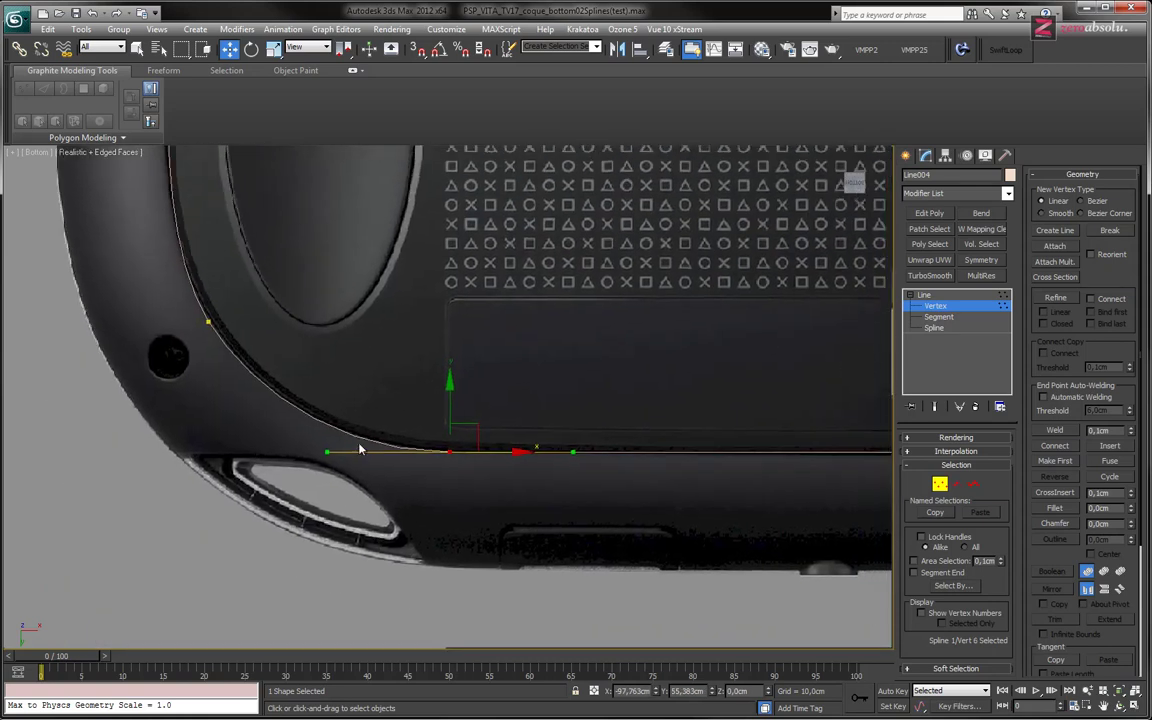
{"action": "left_click_drag", "start_coordinate": [327, 453], "coordinate": [333, 453]}
{"action": "scroll", "coordinate": [571, 378], "scroll_direction": "down", "scroll_amount": 2}
{"action": "scroll", "coordinate": [576, 309], "scroll_direction": "down", "scroll_amount": 2}
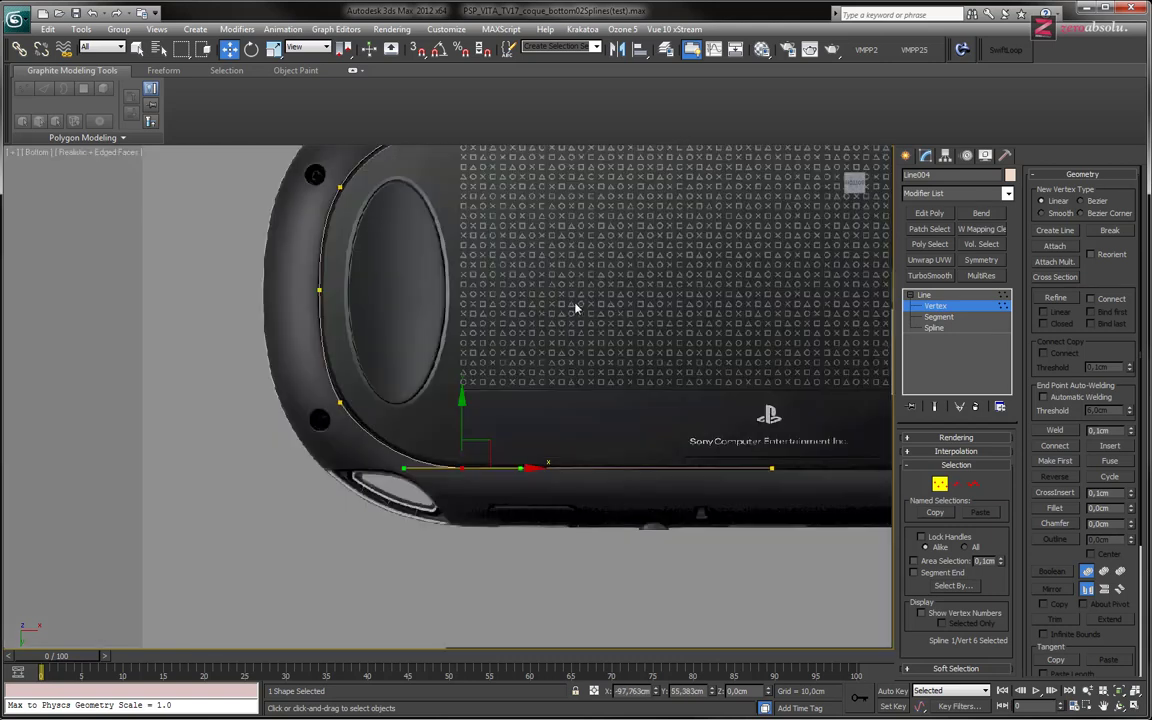
{"action": "scroll", "coordinate": [540, 350], "scroll_direction": "down", "scroll_amount": 2}
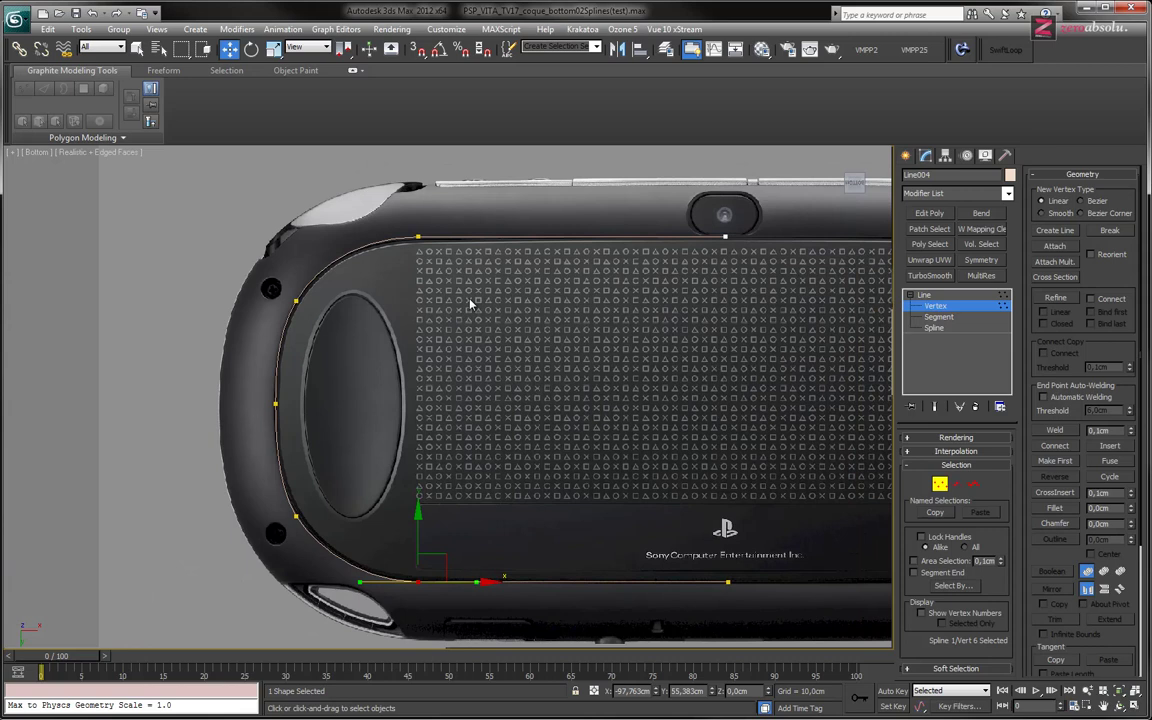
Check the top- and bottom-middle vertices, then select the whole inner spline at Spline level
{"action": "left_click", "coordinate": [724, 237]}
{"action": "left_click", "coordinate": [728, 581]}
{"action": "scroll", "coordinate": [392, 302], "scroll_direction": "down", "scroll_amount": 1}
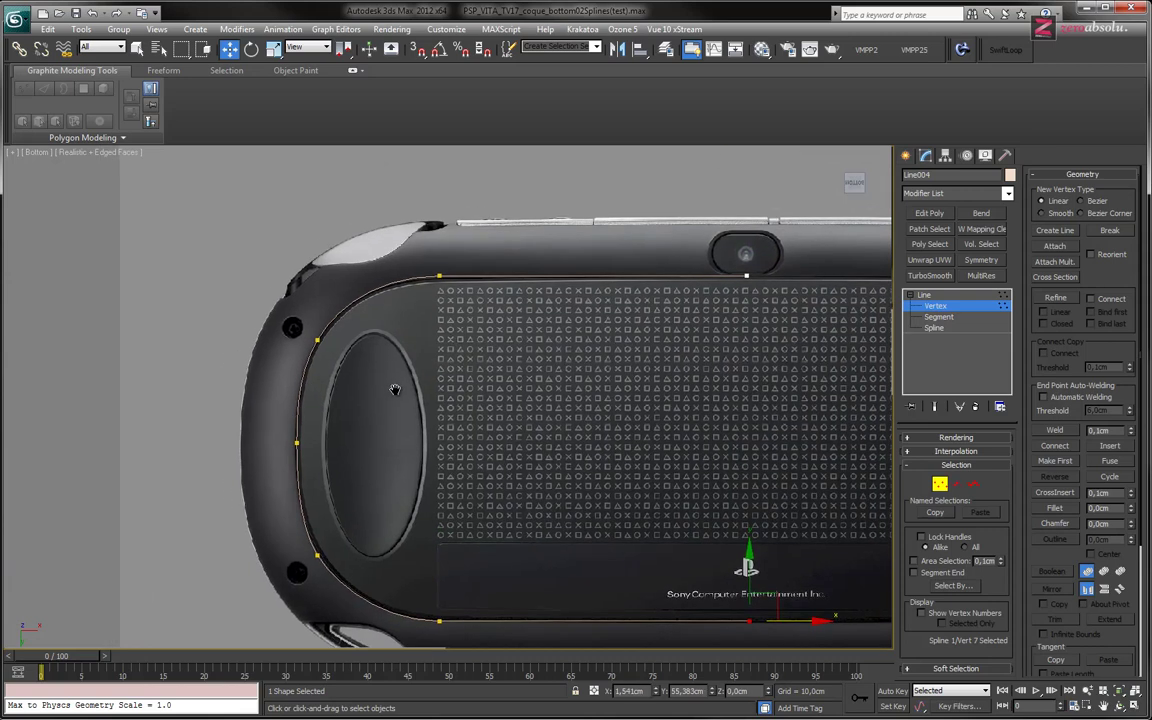
{"action": "scroll", "coordinate": [392, 302], "scroll_direction": "down", "scroll_amount": 1}
{"action": "scroll", "coordinate": [392, 302], "scroll_direction": "down", "scroll_amount": 1}
{"action": "middle_click_drag", "start_coordinate": [370, 297], "coordinate": [323, 304]}
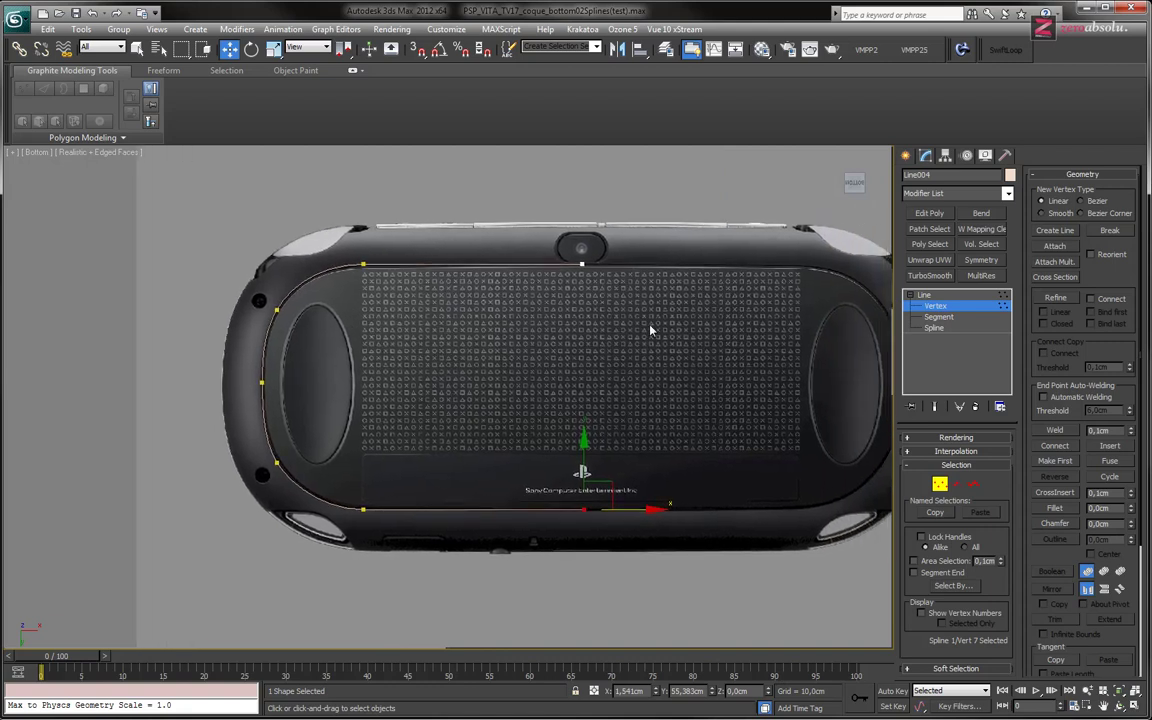
{"action": "left_click", "coordinate": [934, 328]}
{"action": "left_click", "coordinate": [465, 268]}
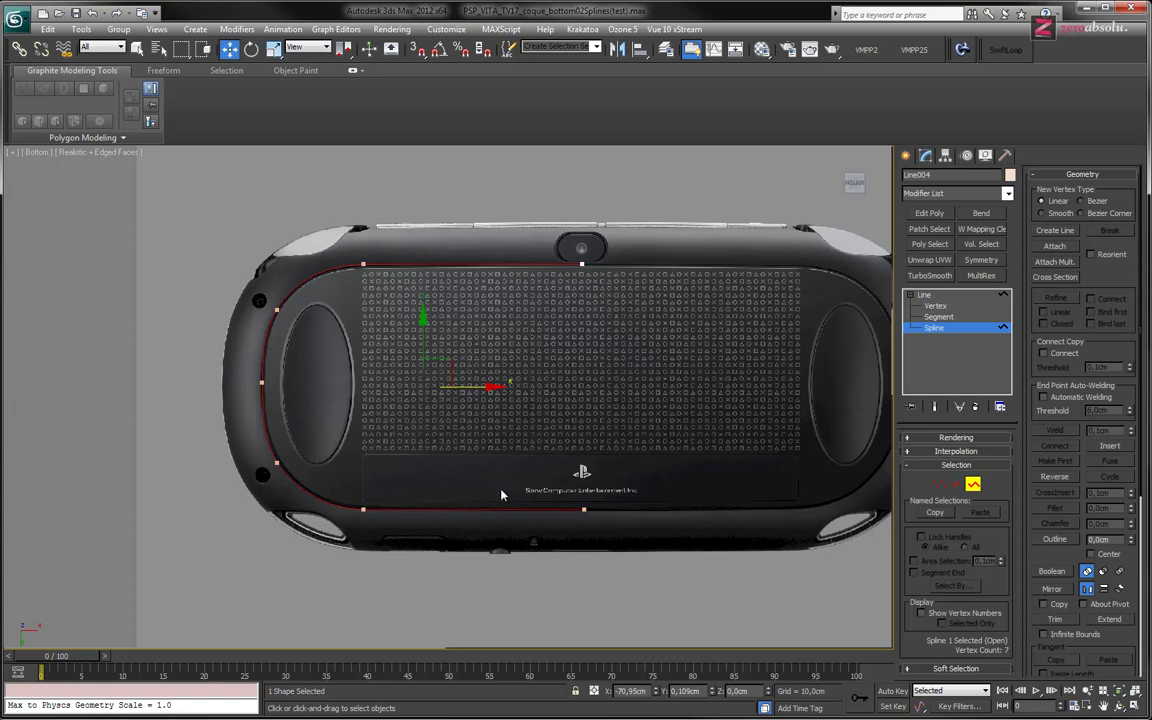
Clone the inner spline with a Shift-drag uniform scale, enlarging the copy to 124%
{"action": "key", "text": "e"}
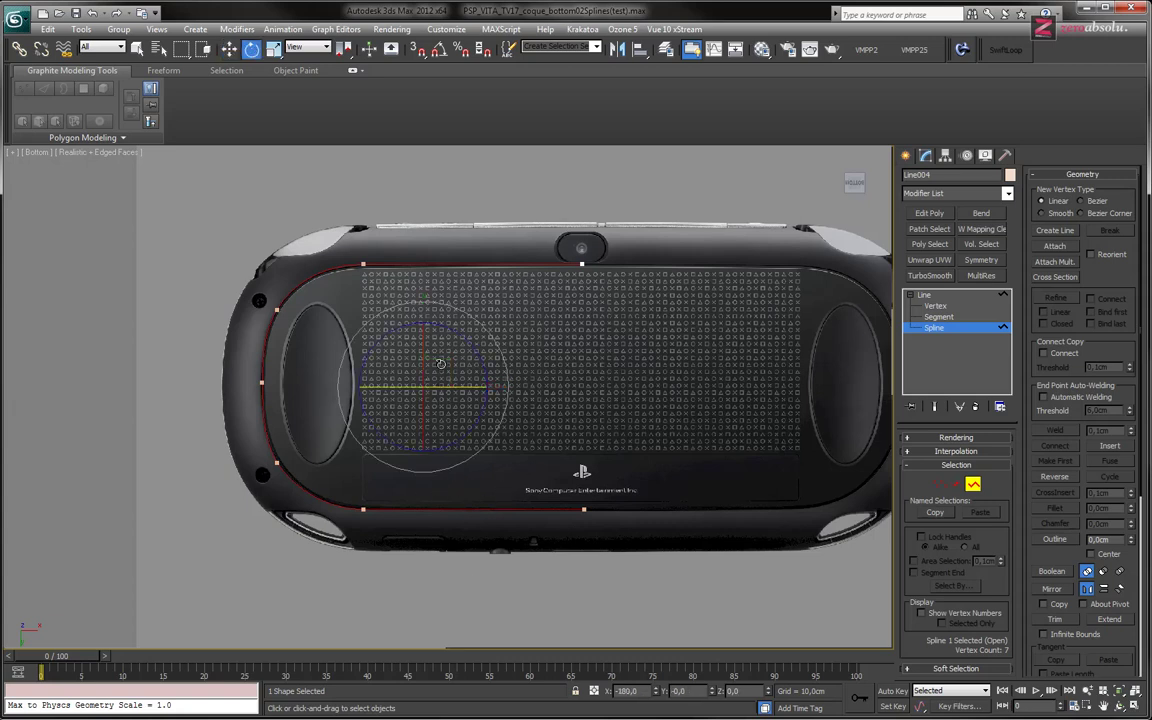
{"action": "key", "text": "r"}
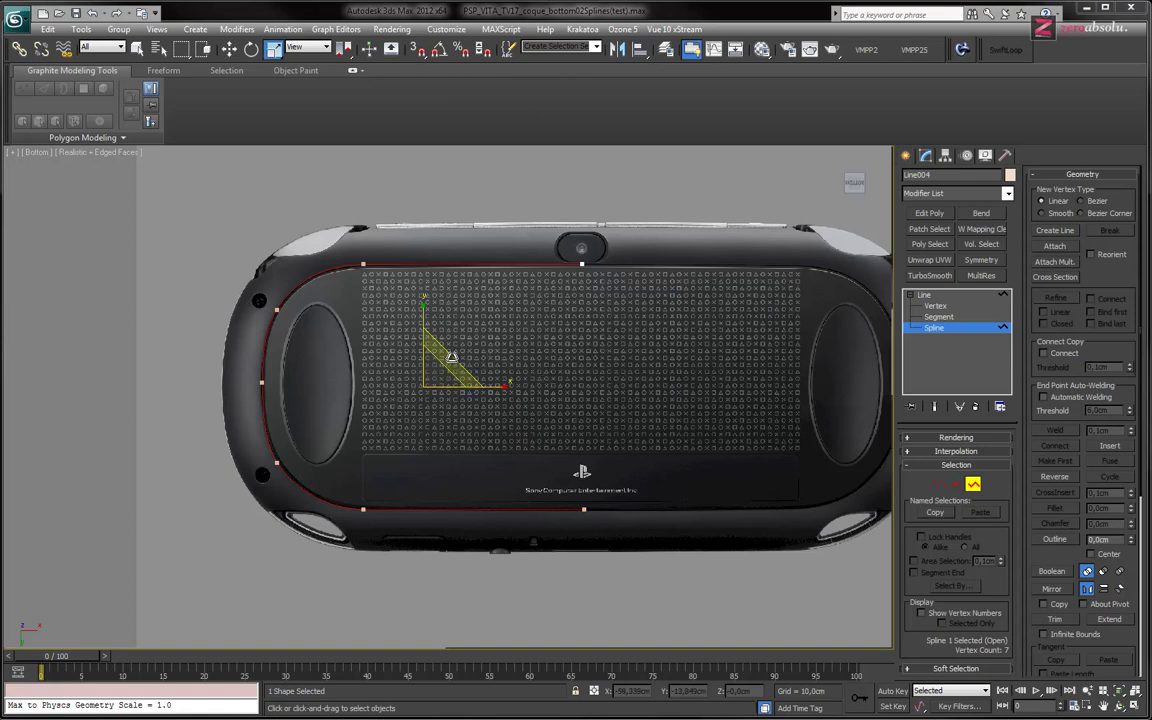
{"action": "left_click_drag", "start_coordinate": [452, 357], "coordinate": [463, 343], "text": "shift"}
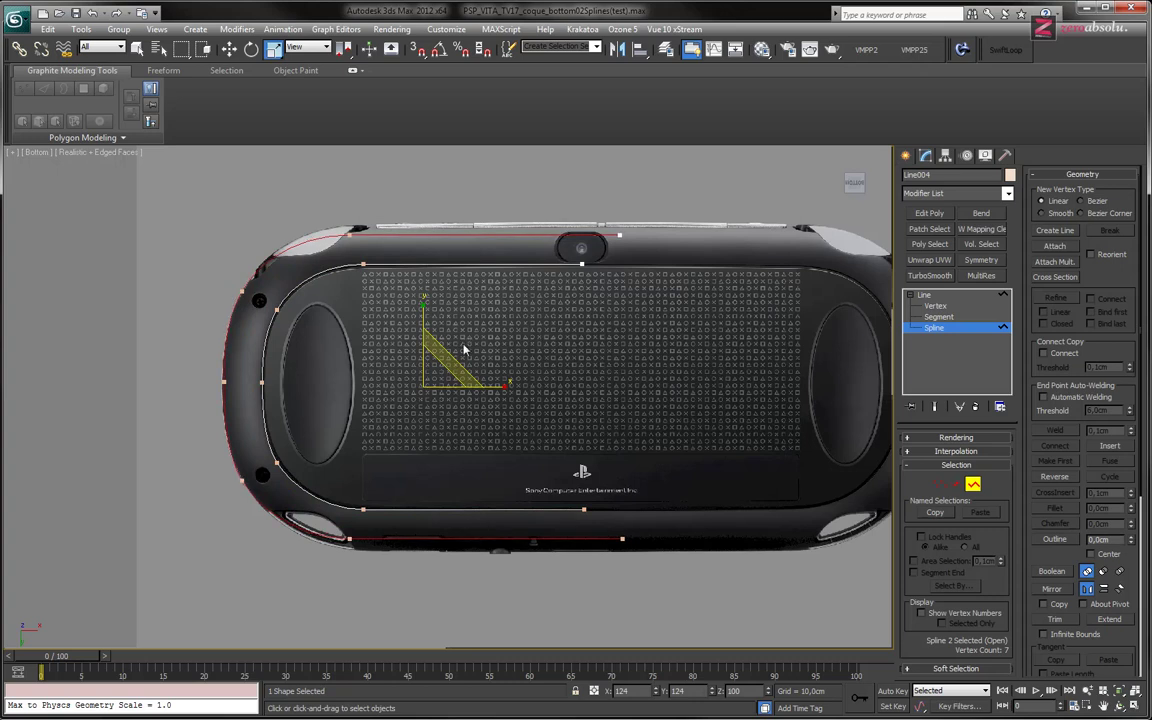
{"action": "left_click_drag", "start_coordinate": [463, 349], "coordinate": [463, 347], "text": "shift"}
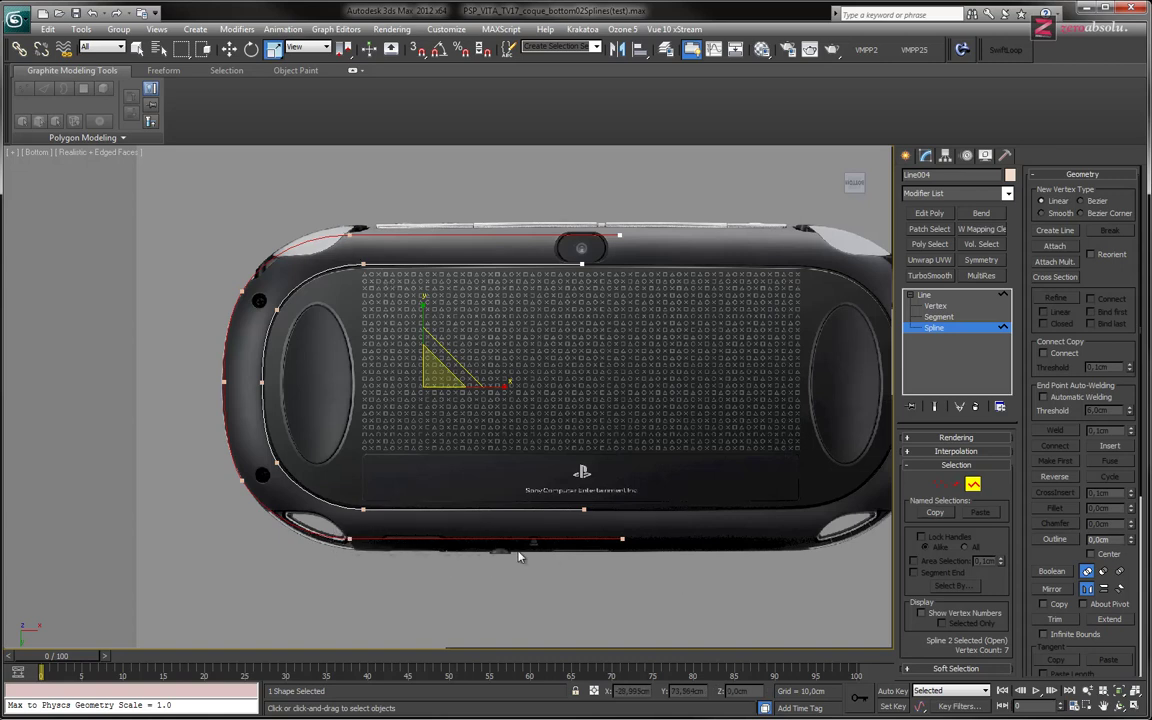
Scale the outer copy's top and bottom vertices and segments vertically, ending at 105%, toward the shell's rim
{"action": "key", "text": "1"}
{"action": "left_click_drag", "start_coordinate": [334, 522], "coordinate": [689, 589]}
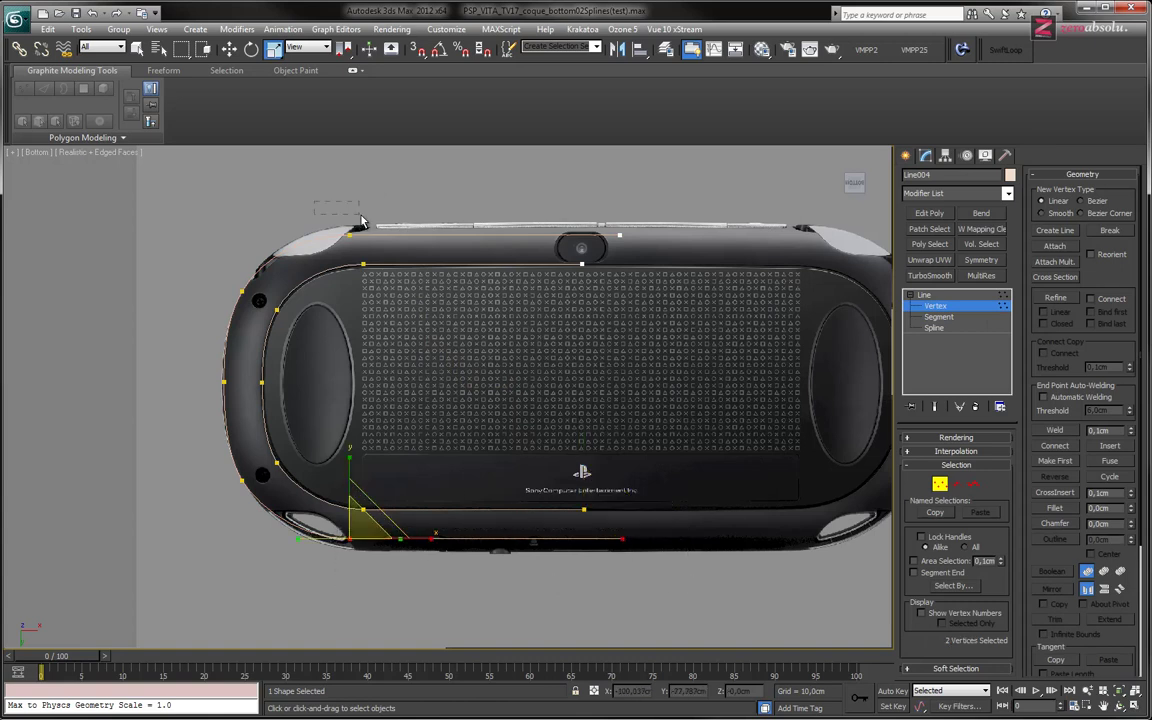
{"action": "left_click_drag", "start_coordinate": [325, 200], "coordinate": [689, 249], "text": "ctrl"}
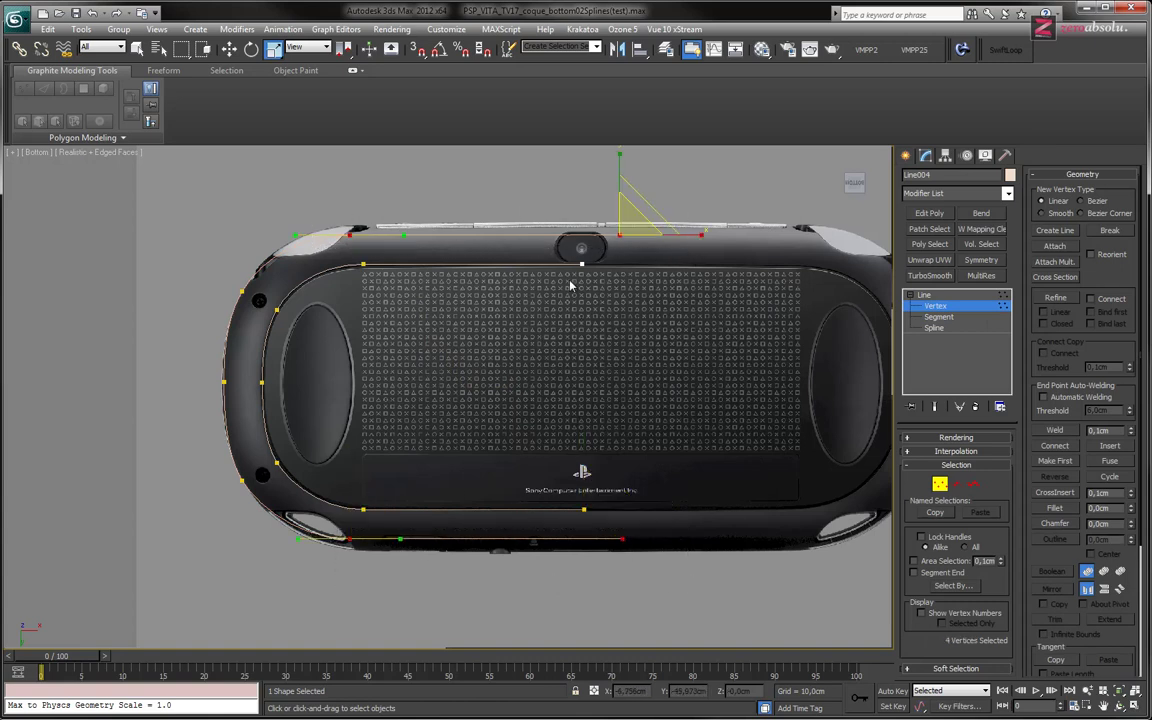
{"action": "middle_click_drag", "start_coordinate": [586, 319], "coordinate": [581, 340]}
{"action": "mouse_move", "coordinate": [614, 185]}
{"action": "left_mouse_down"}
{"action": "mouse_move", "coordinate": [614, 222]}
{"action": "mouse_move", "coordinate": [611, 197]}
{"action": "left_mouse_up"}
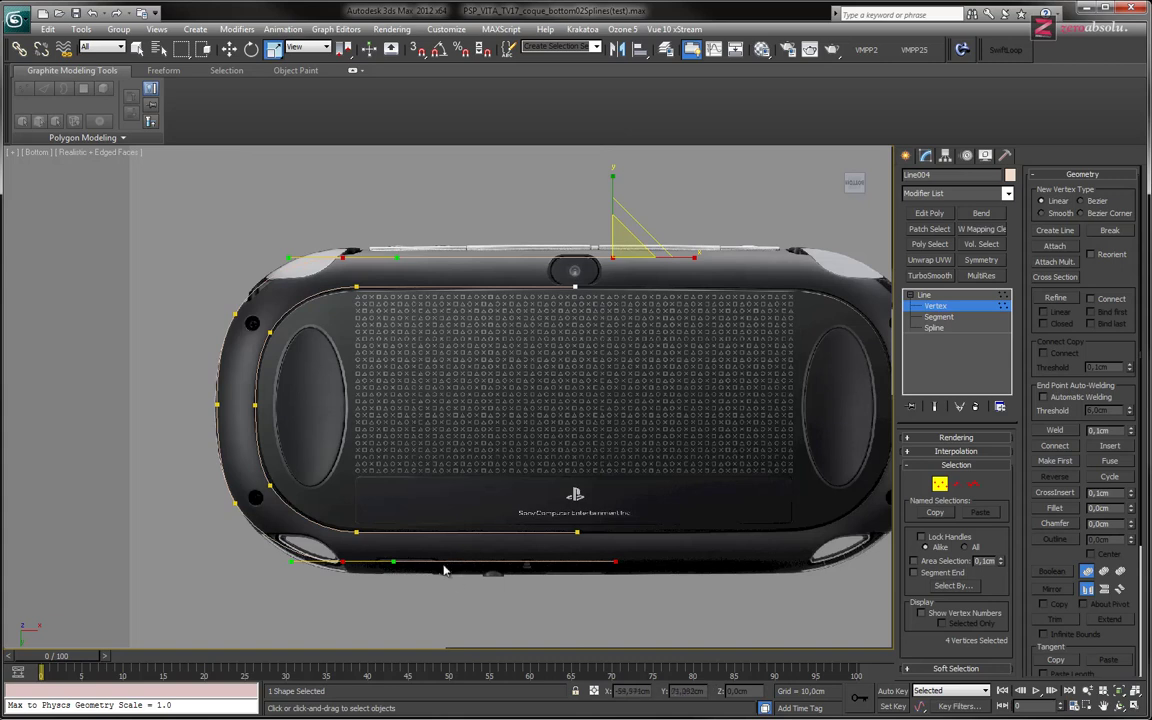
{"action": "key", "text": "2"}
{"action": "left_click", "coordinate": [395, 562]}
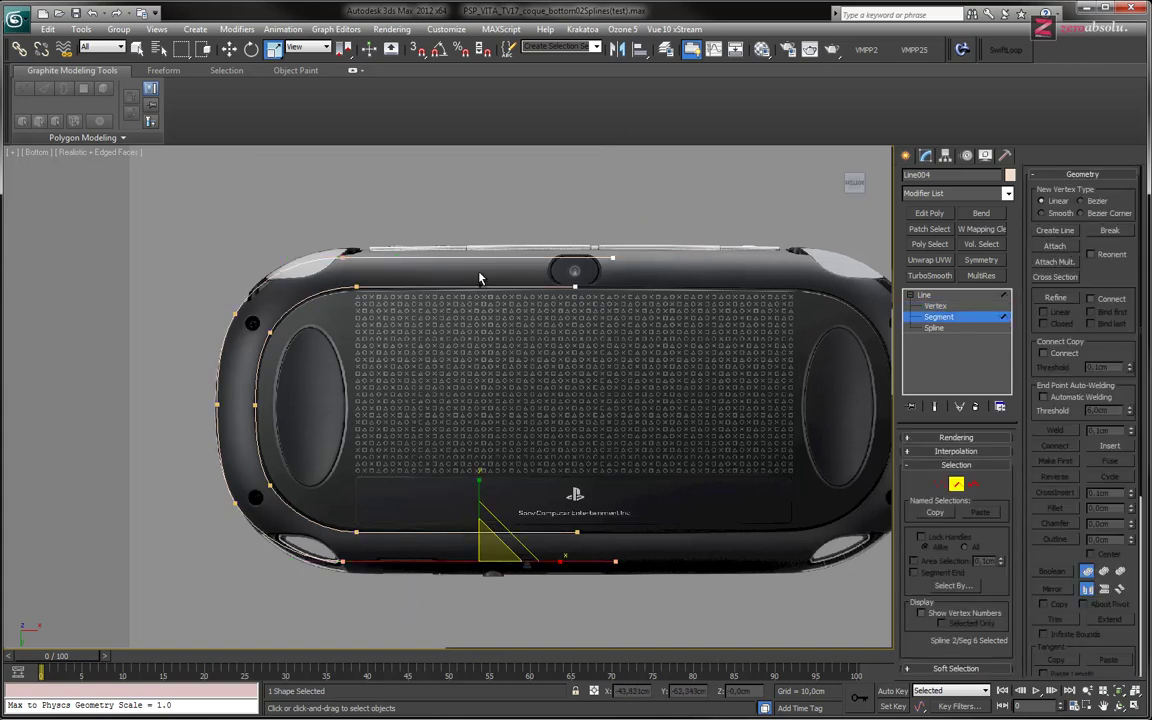
{"action": "left_click", "coordinate": [433, 256], "text": "ctrl"}
{"action": "left_click_drag", "start_coordinate": [480, 337], "coordinate": [480, 333]}
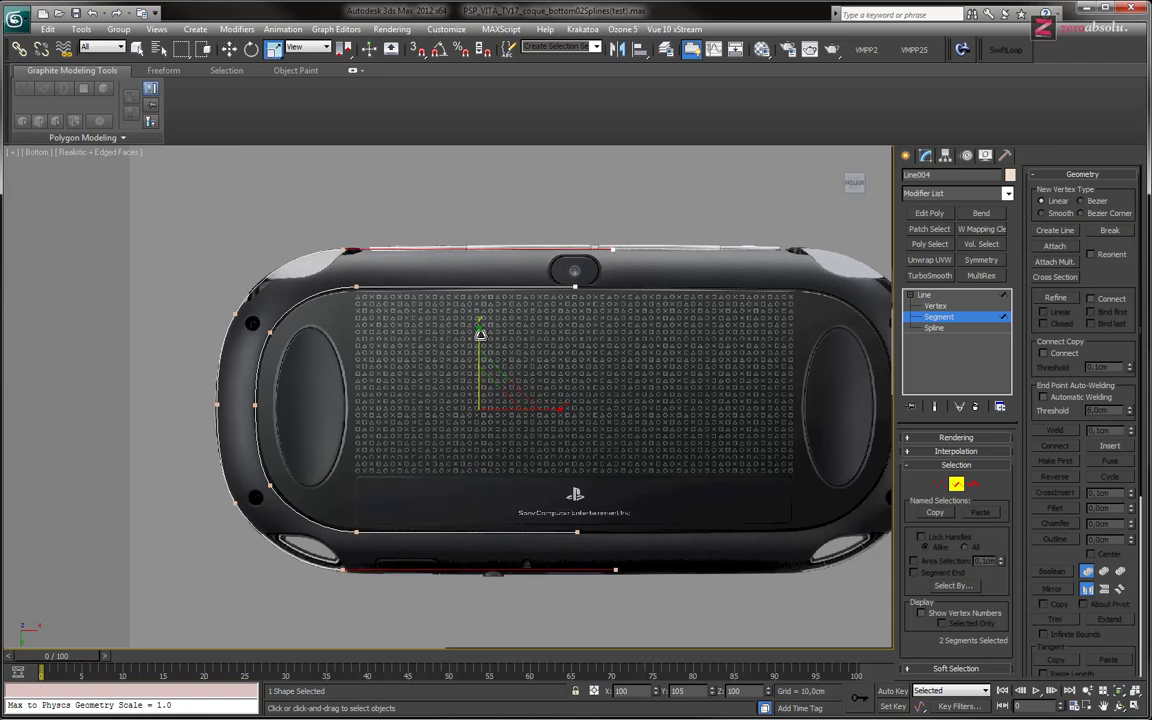
Move one top-edge and one bottom-edge vertex of the outer spline to the left
{"action": "key", "text": "1"}
{"action": "left_click", "coordinate": [613, 247]}
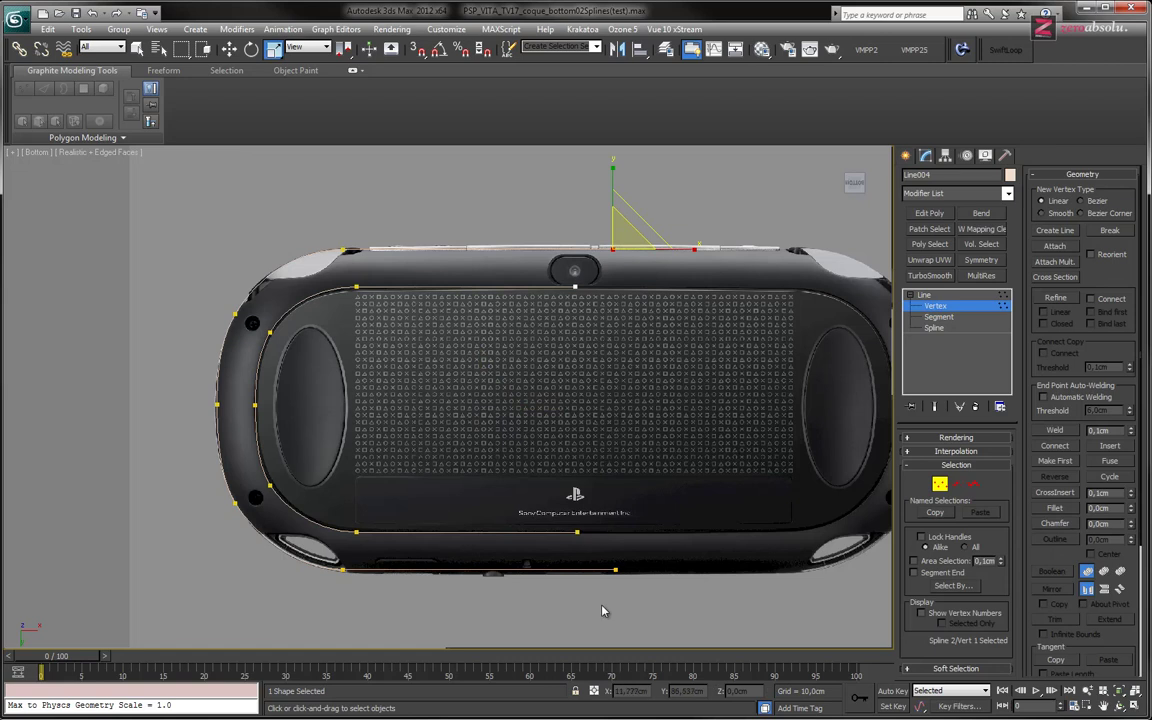
{"action": "left_click_drag", "start_coordinate": [636, 602], "coordinate": [643, 571], "text": "ctrl"}
{"action": "key", "text": "w"}
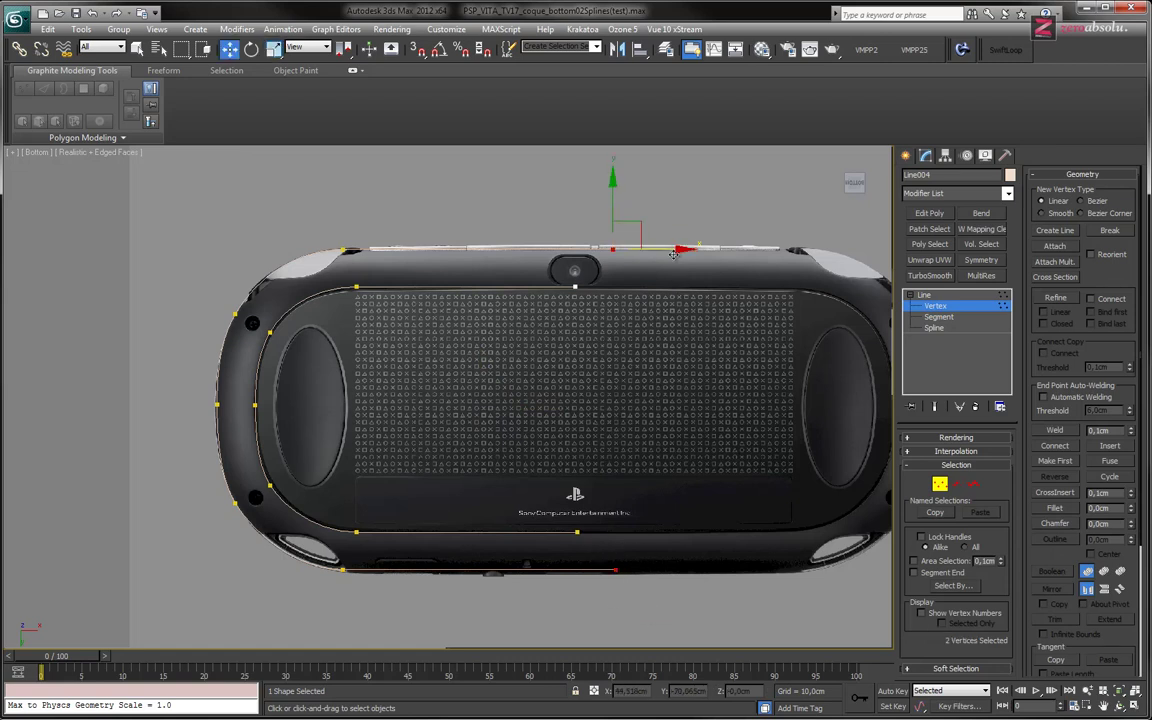
{"action": "left_click_drag", "start_coordinate": [664, 246], "coordinate": [593, 246]}
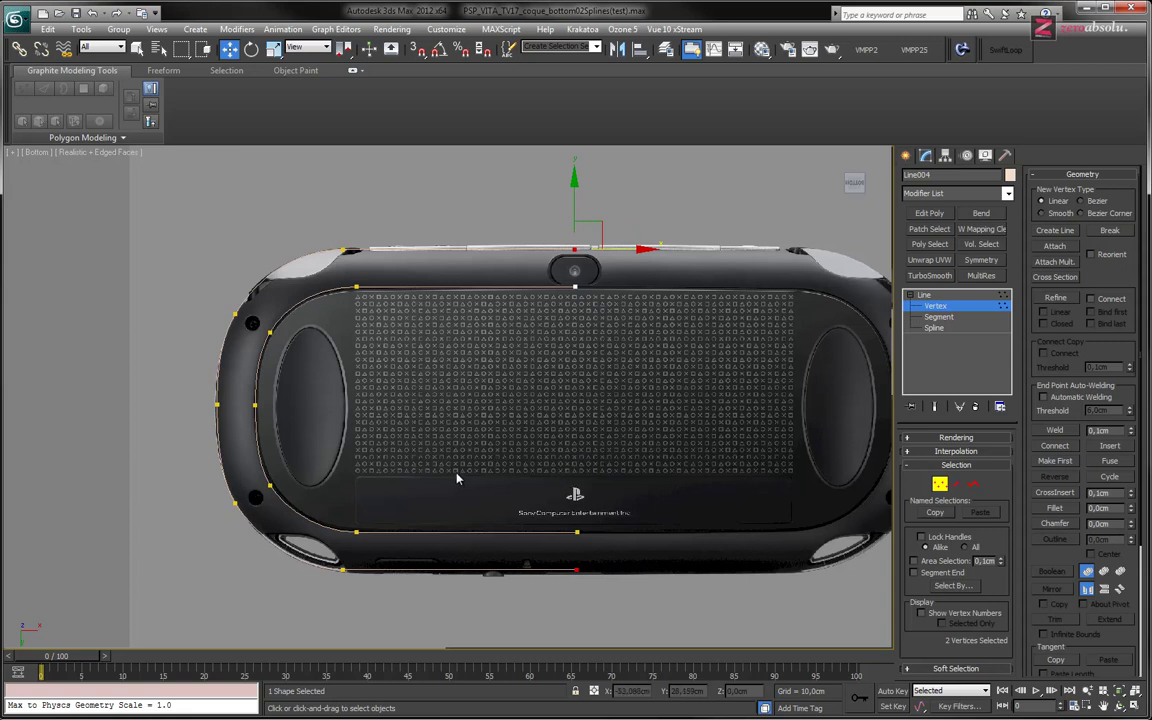
Slide the outer spline's top-edge vertex left to X -97,711 cm, Y -72,04 cm
{"action": "middle_click_drag", "start_coordinate": [380, 432], "coordinate": [414, 432]}
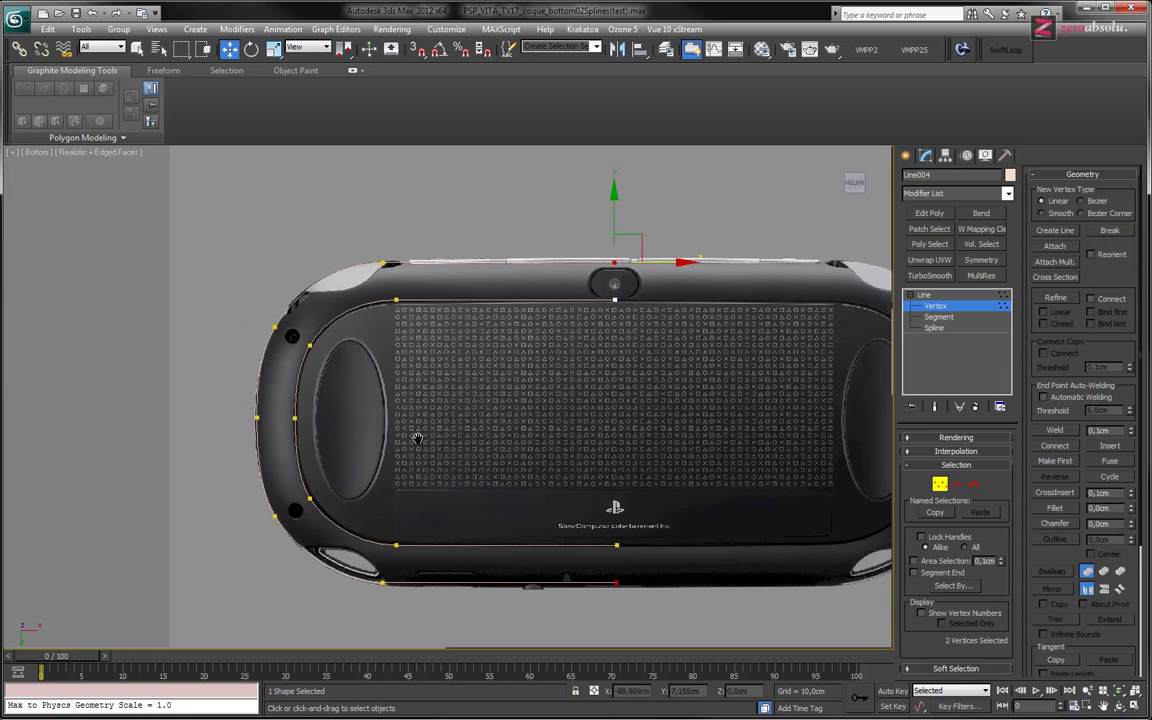
{"action": "scroll", "coordinate": [411, 496], "scroll_direction": "up", "scroll_amount": 1}
{"action": "scroll", "coordinate": [385, 397], "scroll_direction": "up", "scroll_amount": 3}
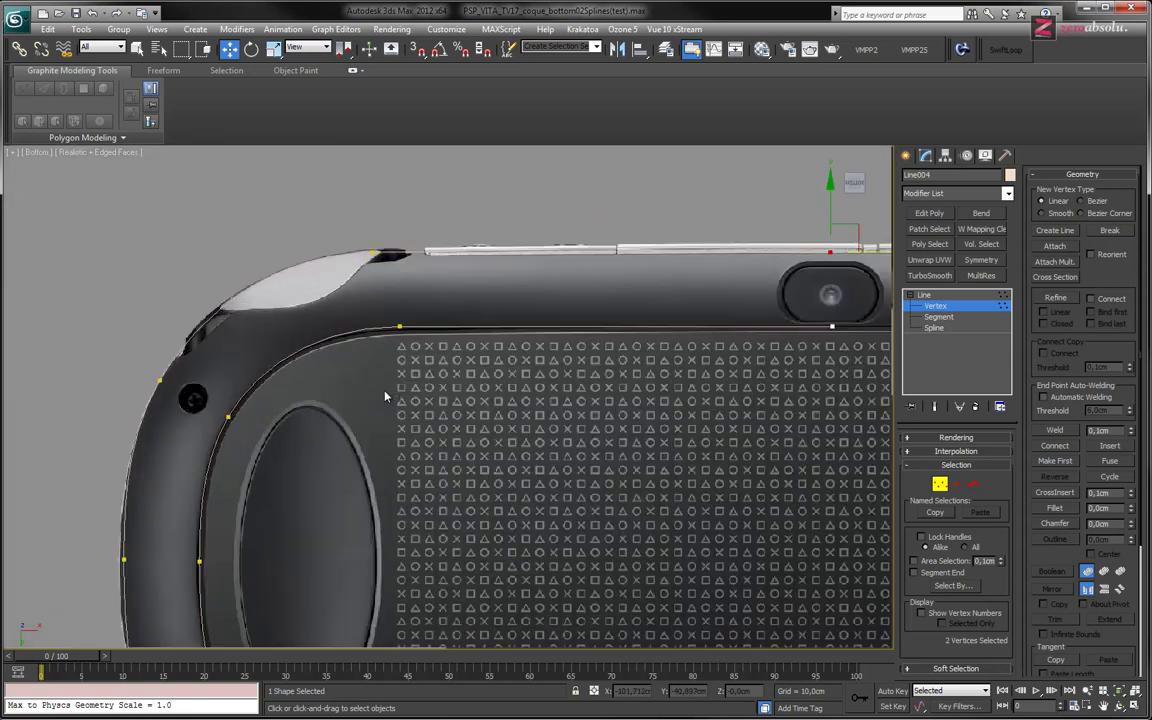
{"action": "left_click", "coordinate": [372, 251]}
{"action": "left_click", "coordinate": [399, 327]}
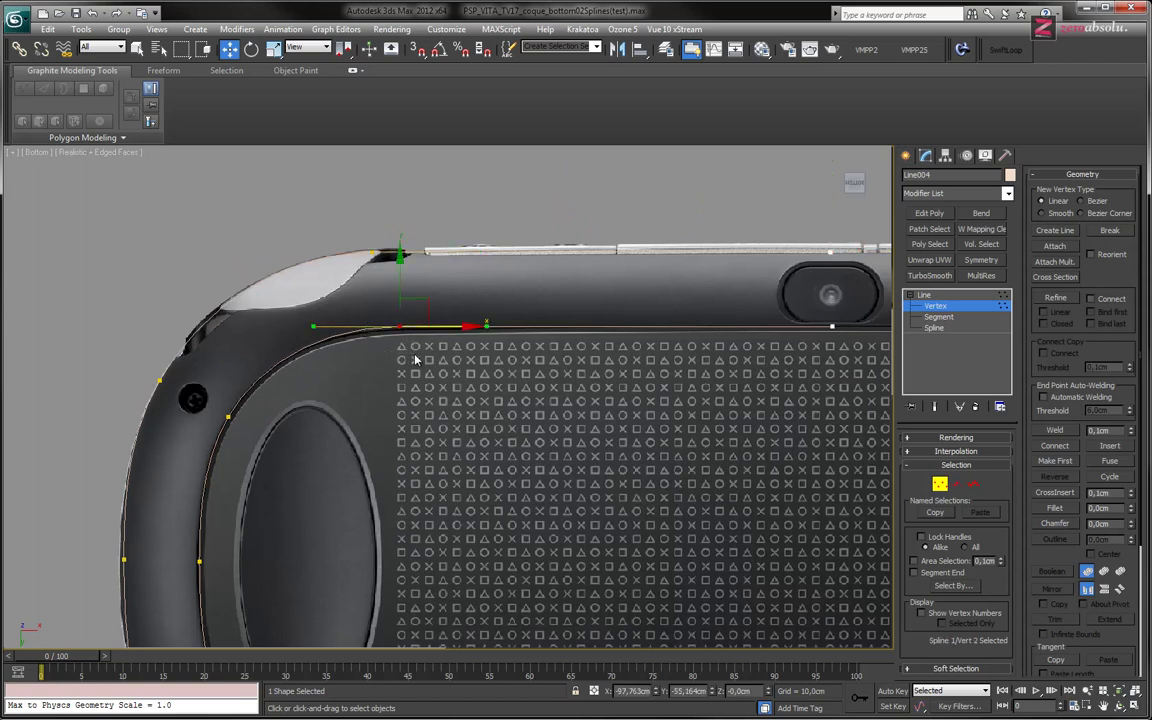
{"action": "left_click", "coordinate": [362, 246]}
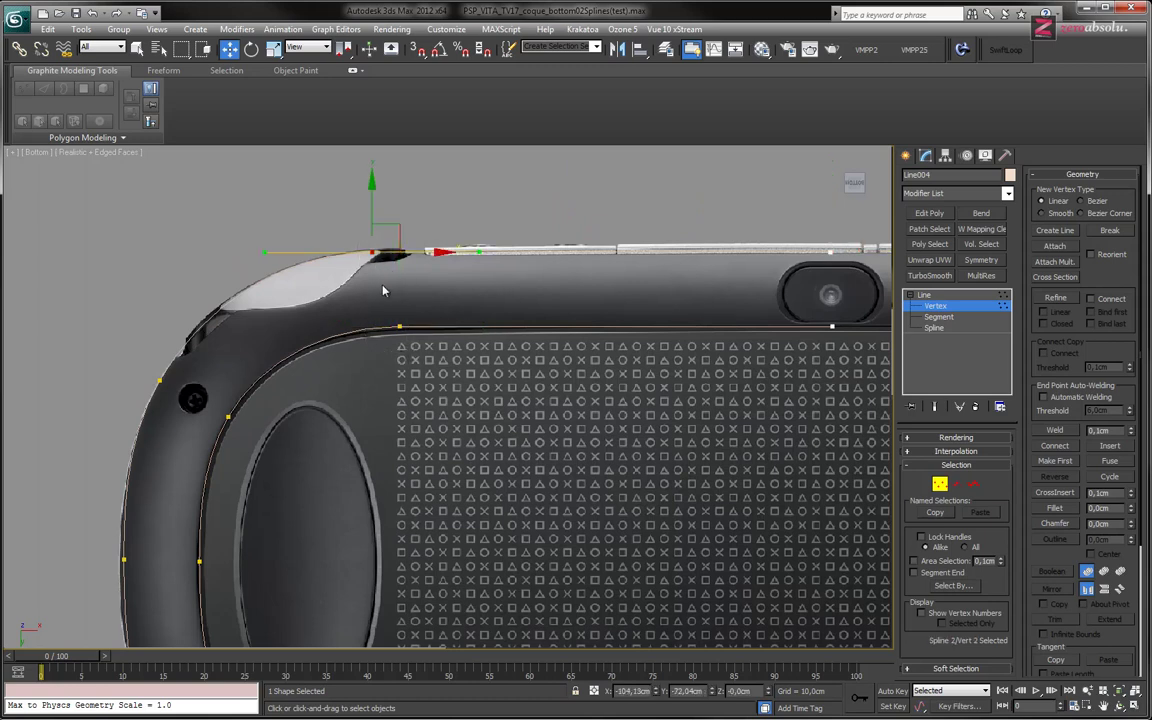
{"action": "left_click_drag", "start_coordinate": [399, 248], "coordinate": [440, 251]}
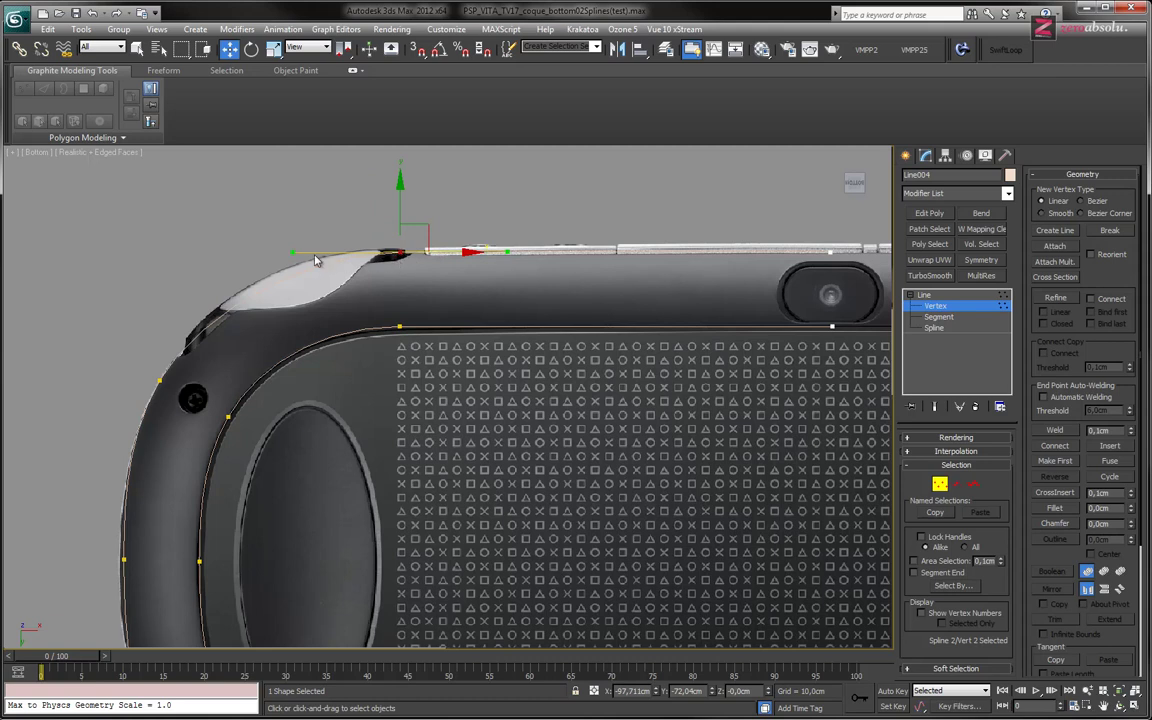
{"action": "left_click_drag", "start_coordinate": [290, 251], "coordinate": [269, 252]}
{"action": "middle_click_drag", "start_coordinate": [440, 270], "coordinate": [420, 232]}
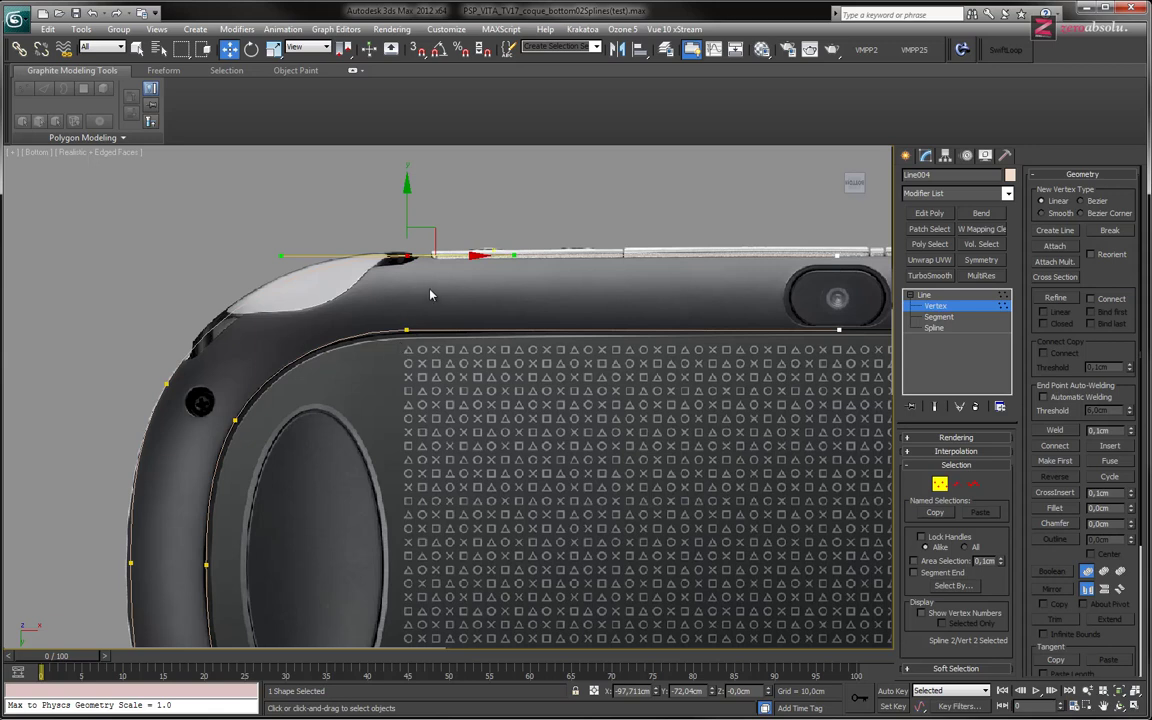
Select the left-edge outer point, then reshape the lower-left corner's position and tangent
{"action": "middle_click_drag", "start_coordinate": [362, 415], "coordinate": [441, 331]}
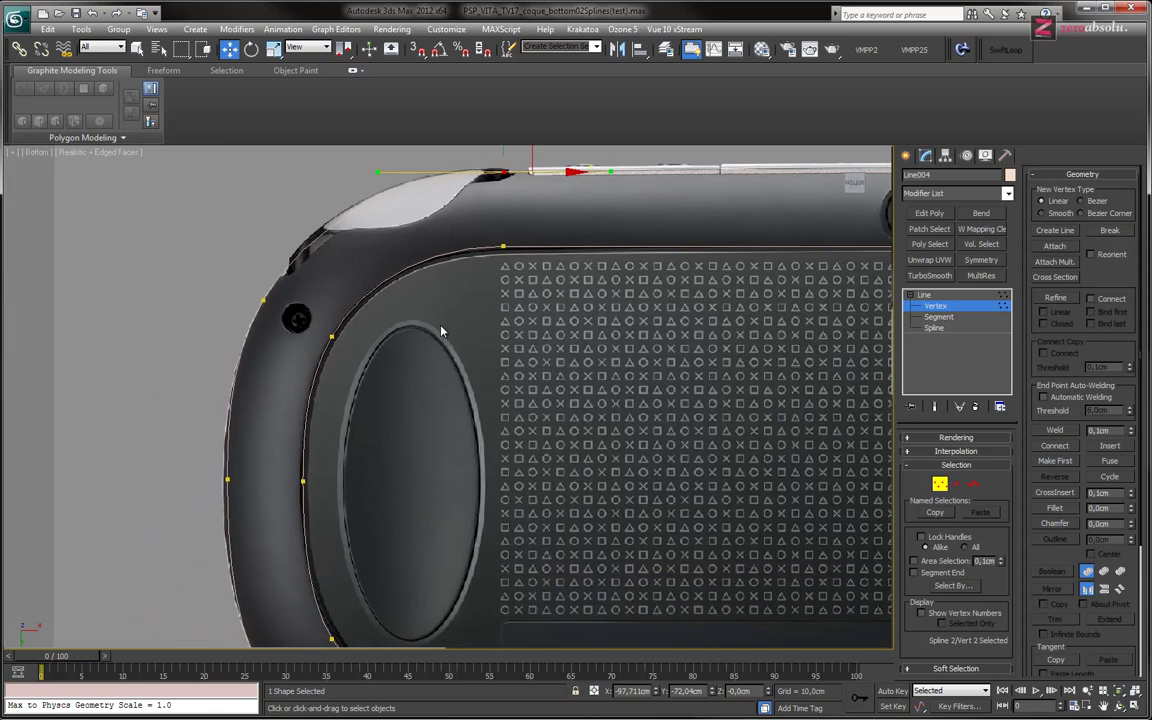
{"action": "left_click_drag", "start_coordinate": [352, 349], "coordinate": [356, 349]}
{"action": "middle_click_drag", "start_coordinate": [352, 349], "coordinate": [349, 257]}
{"action": "left_click_drag", "start_coordinate": [188, 363], "coordinate": [348, 430]}
{"action": "middle_click_drag", "start_coordinate": [322, 397], "coordinate": [319, 391]}
{"action": "left_click_drag", "start_coordinate": [203, 365], "coordinate": [251, 403]}
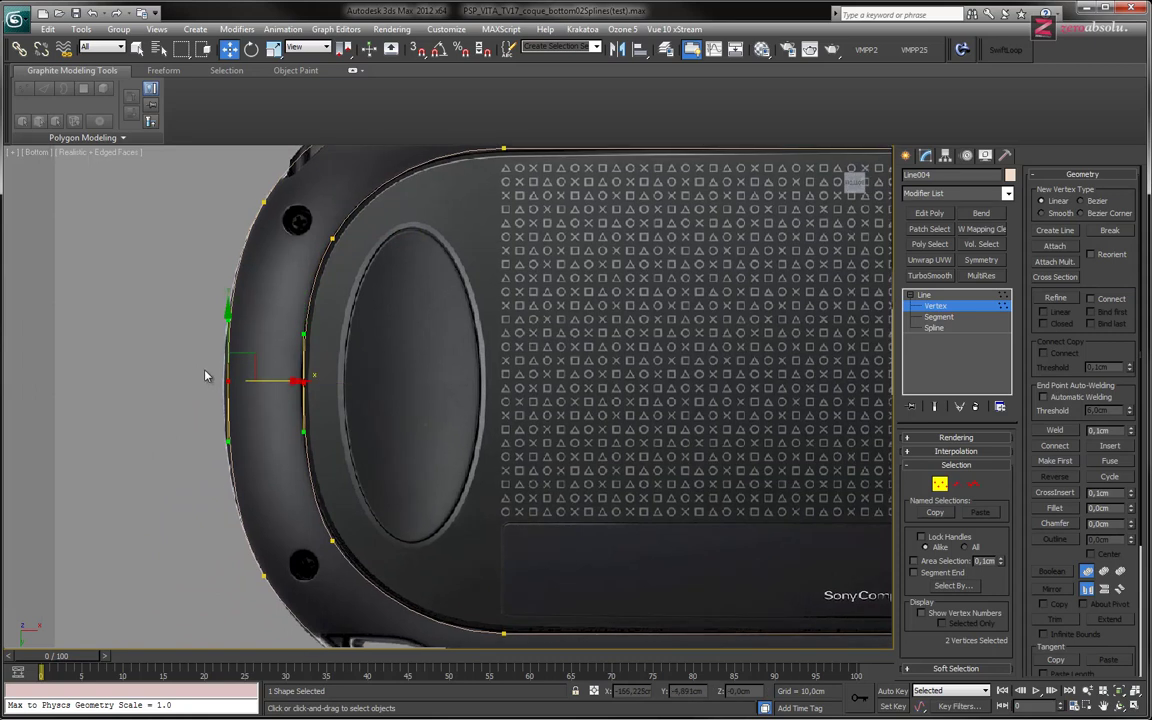
{"action": "left_click_drag", "start_coordinate": [185, 352], "coordinate": [319, 385]}
{"action": "left_click_drag", "start_coordinate": [196, 345], "coordinate": [250, 400]}
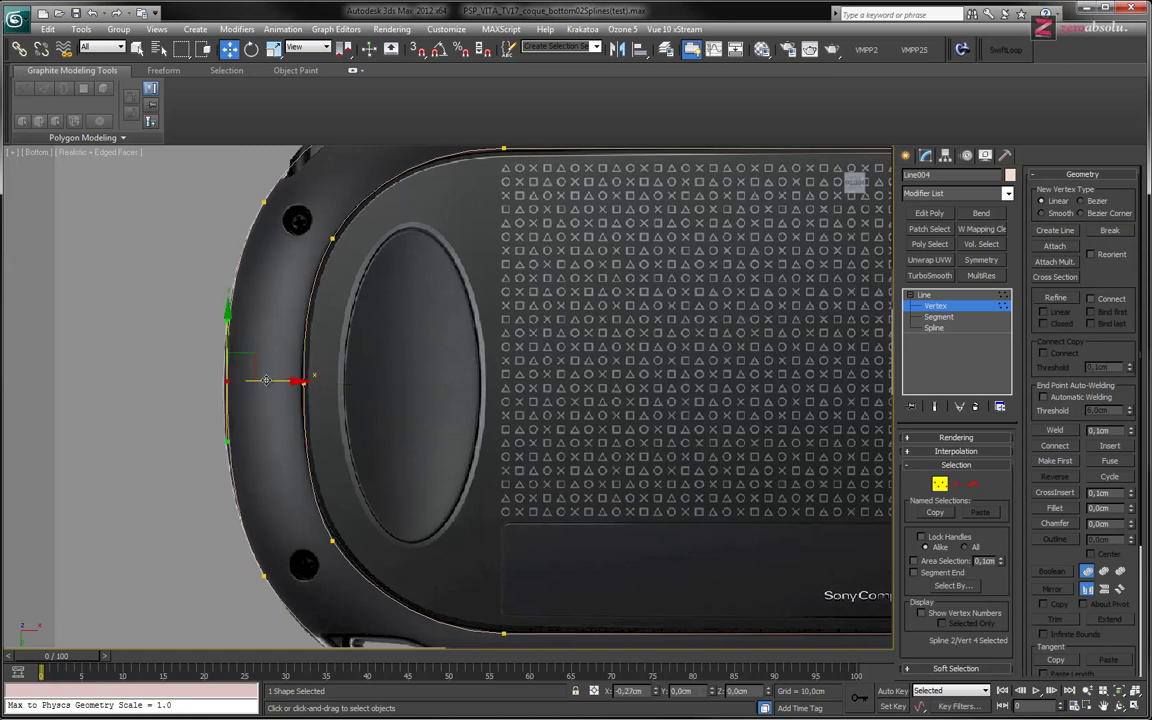
{"action": "mouse_move", "coordinate": [300, 508]}
{"action": "middle_mouse_down"}
{"action": "mouse_move", "coordinate": [277, 383]}
{"action": "mouse_move", "coordinate": [261, 428]}
{"action": "middle_mouse_up"}
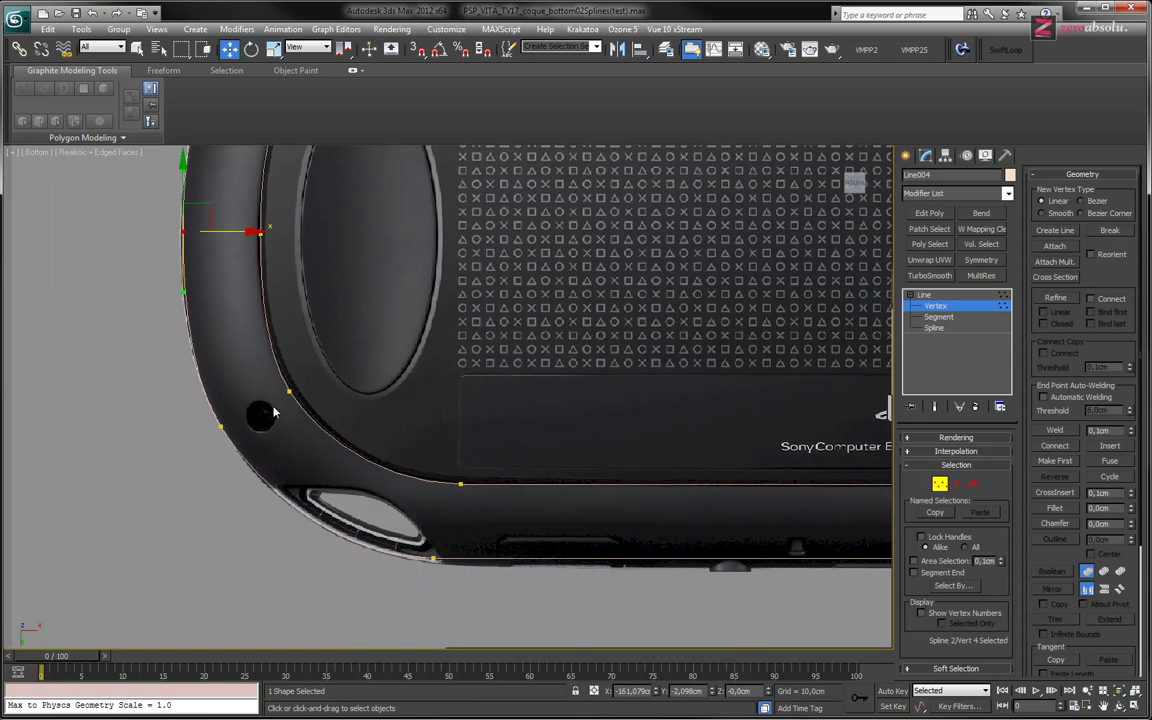
{"action": "left_click", "coordinate": [221, 427]}
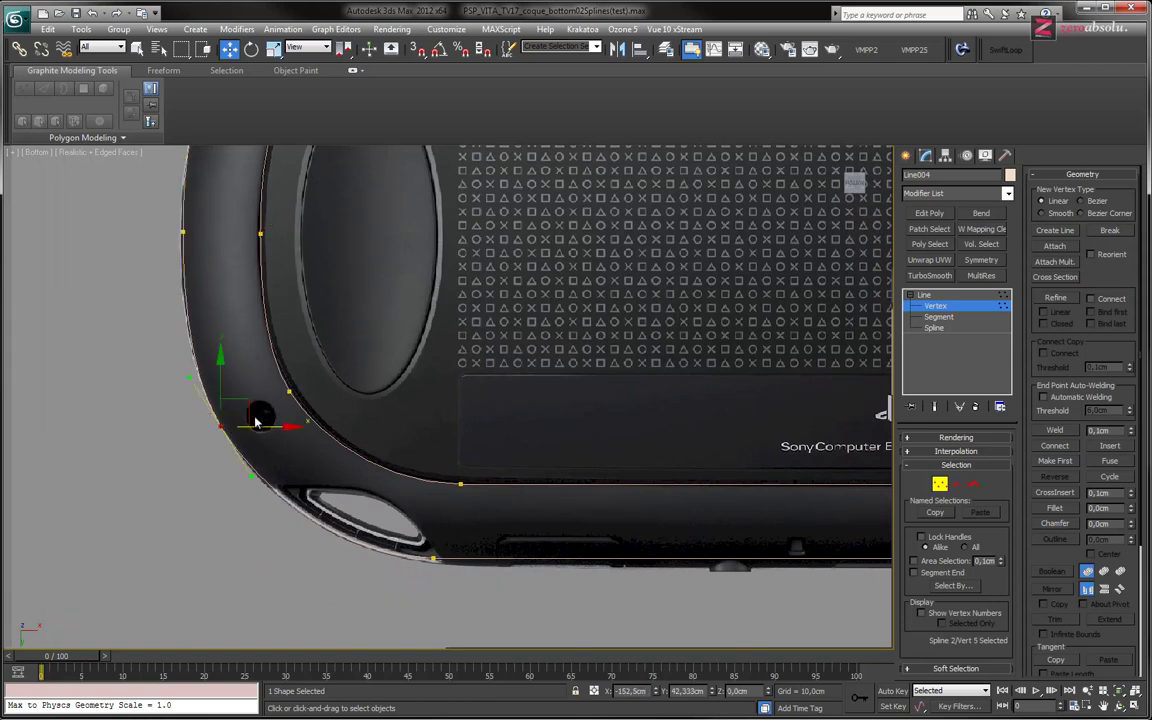
{"action": "left_click_drag", "start_coordinate": [244, 402], "coordinate": [250, 438]}
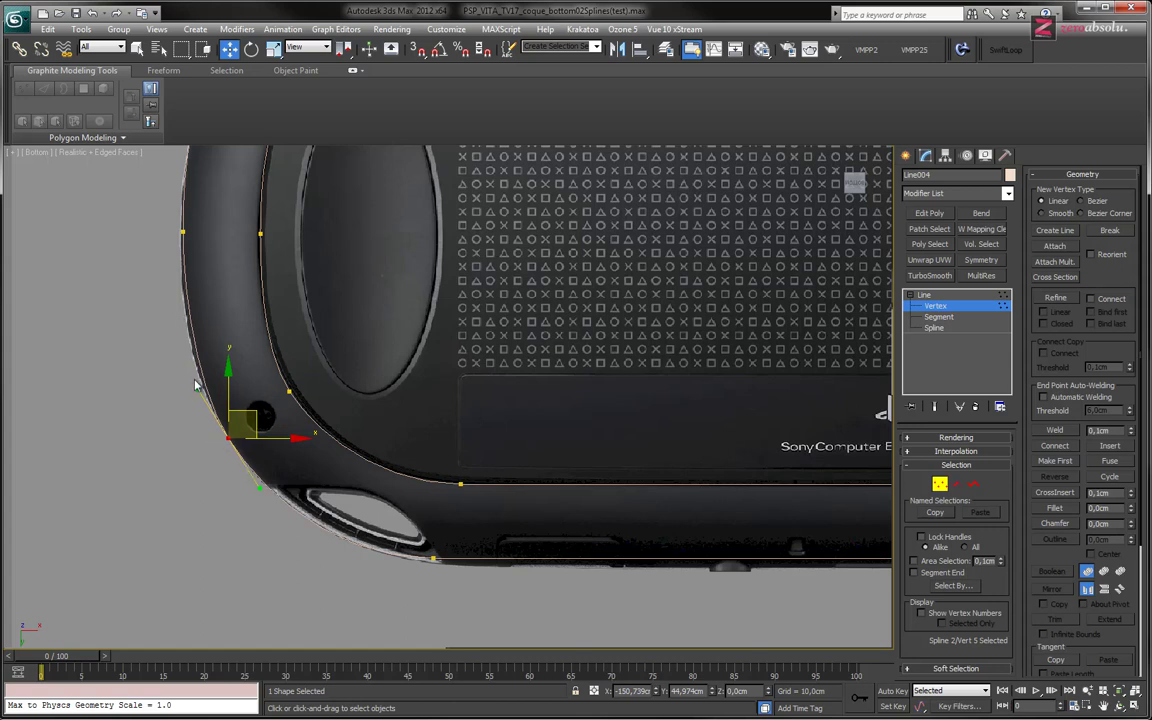
{"action": "left_click_drag", "start_coordinate": [197, 389], "coordinate": [189, 384]}
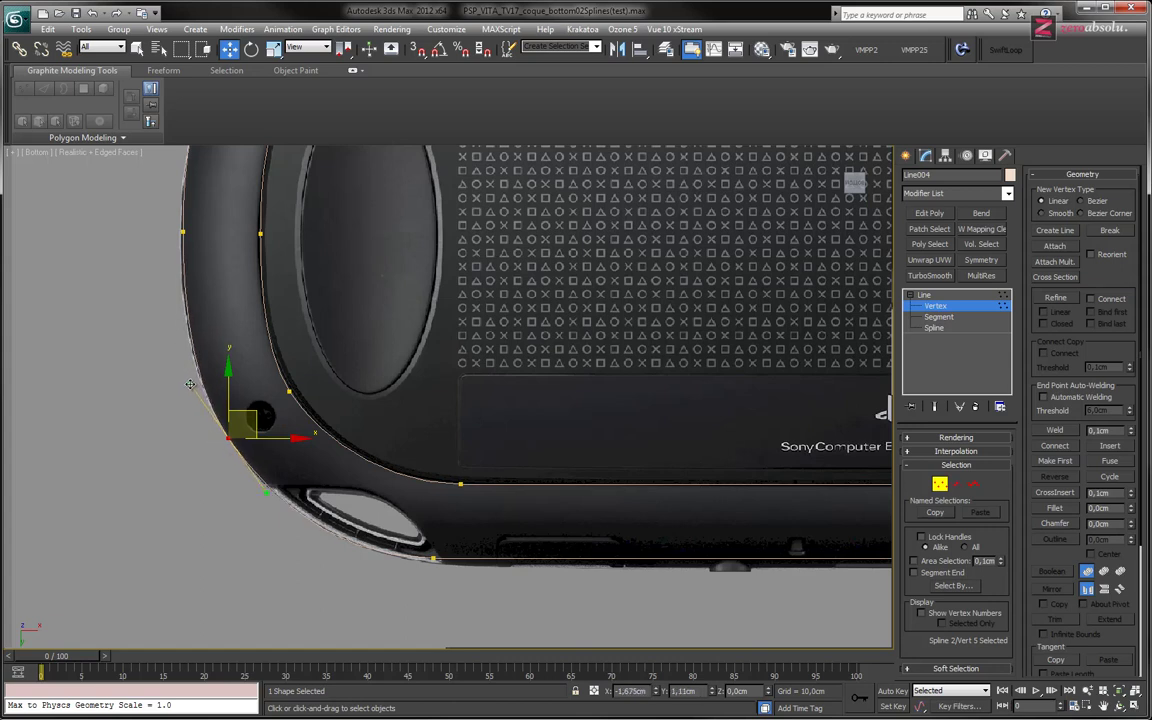
Fine-tune Bezier tangents of the upper-left corner and bottom-left curve points
{"action": "middle_click_drag", "start_coordinate": [190, 384], "coordinate": [270, 579]}
{"action": "left_click", "coordinate": [296, 282]}
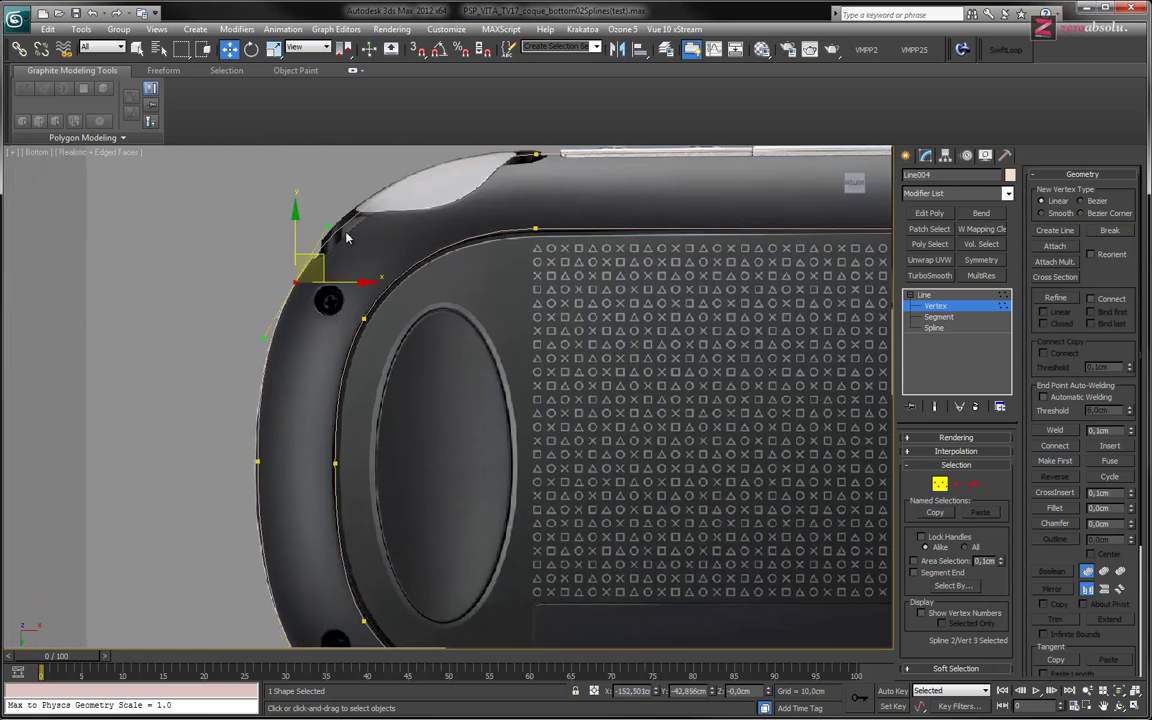
{"action": "left_click_drag", "start_coordinate": [322, 226], "coordinate": [329, 219]}
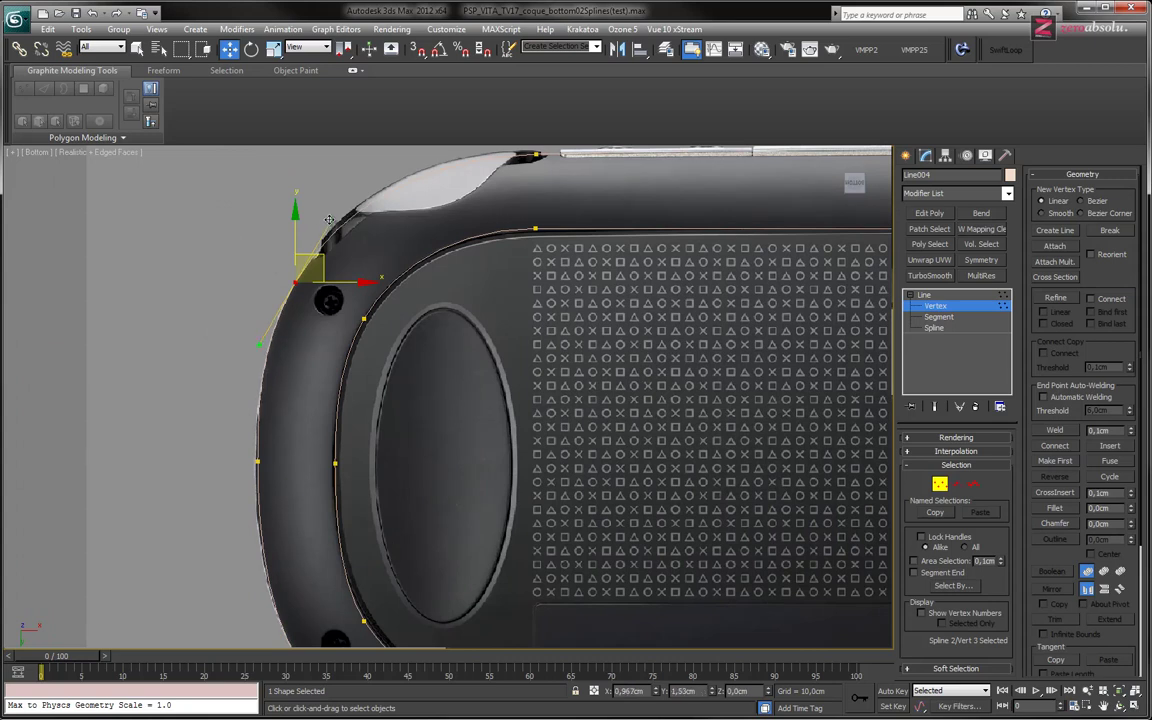
{"action": "middle_click_drag", "start_coordinate": [493, 640], "coordinate": [373, 470]}
{"action": "left_click_drag", "start_coordinate": [356, 468], "coordinate": [377, 512]}
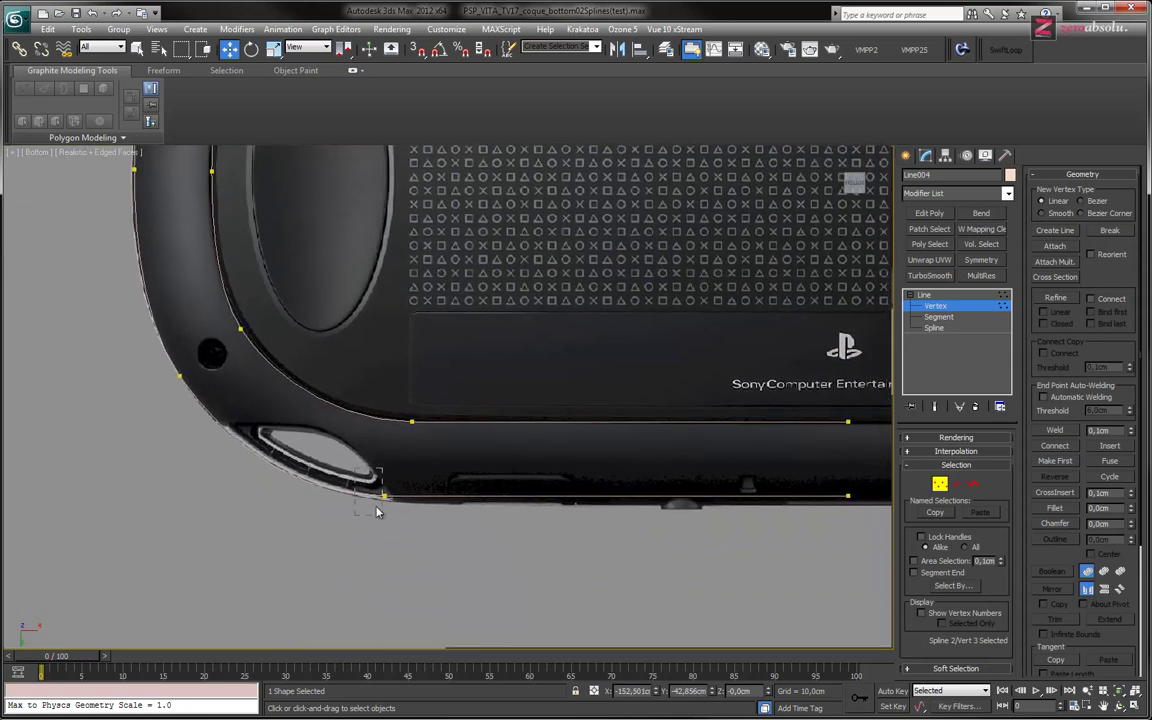
{"action": "left_click_drag", "start_coordinate": [446, 496], "coordinate": [458, 497]}
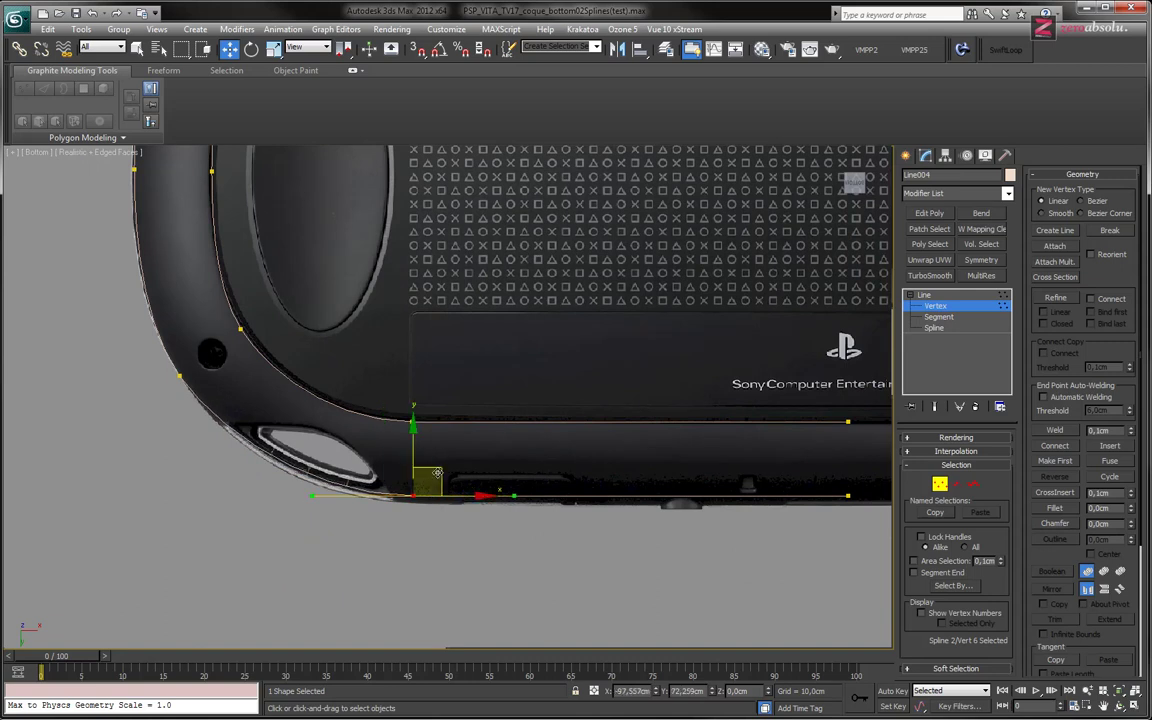
Lower the bottom straight run's two points onto the shell's lower rim at Y 72,259 cm
{"action": "middle_click_drag", "start_coordinate": [499, 500], "coordinate": [418, 486]}
{"action": "left_click_drag", "start_coordinate": [310, 458], "coordinate": [780, 495]}
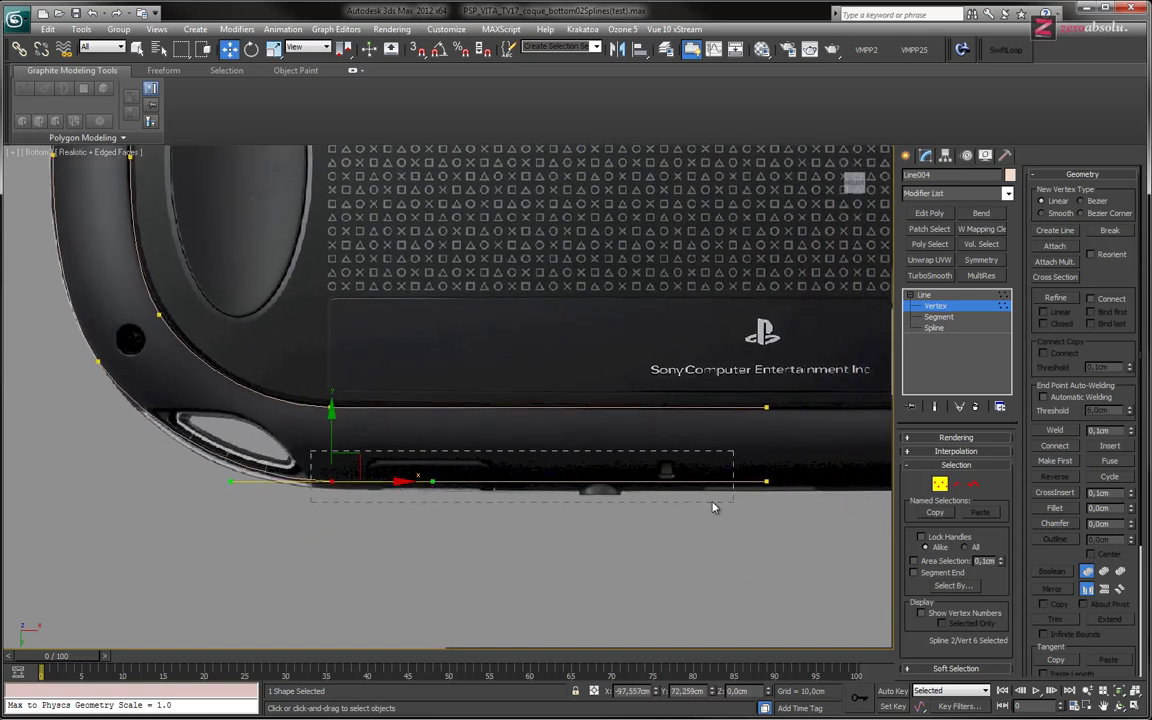
{"action": "left_click_drag", "start_coordinate": [329, 425], "coordinate": [329, 432]}
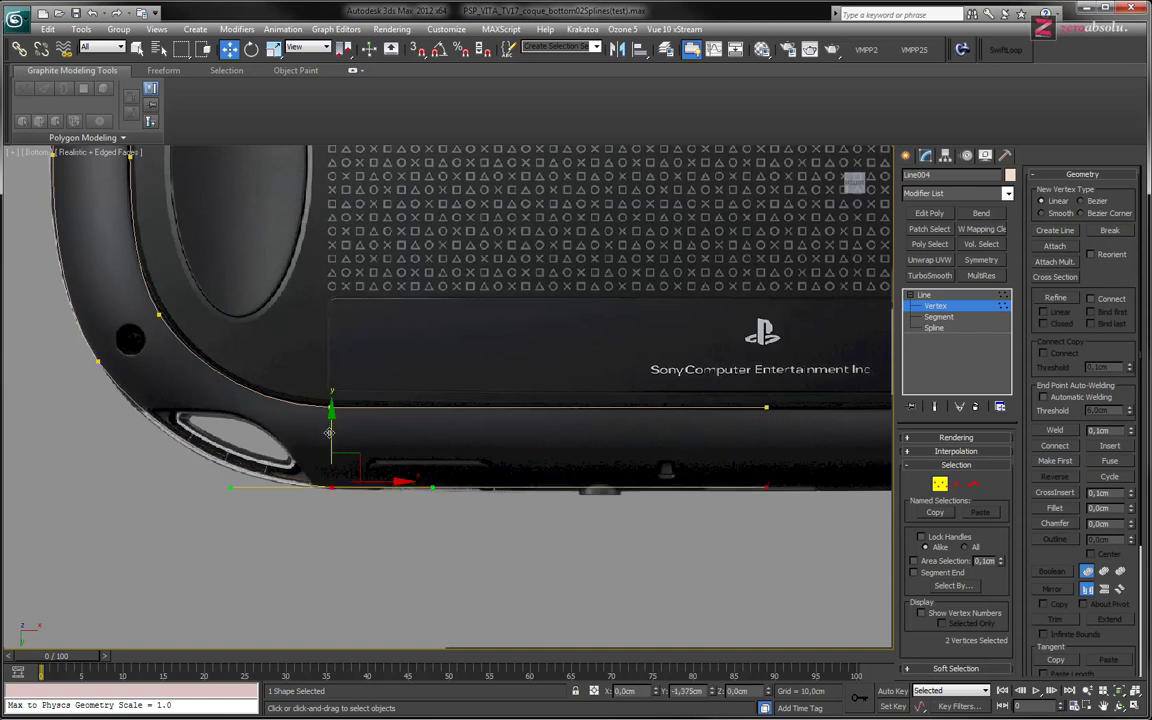
{"action": "middle_click_drag", "start_coordinate": [329, 432], "coordinate": [470, 491]}
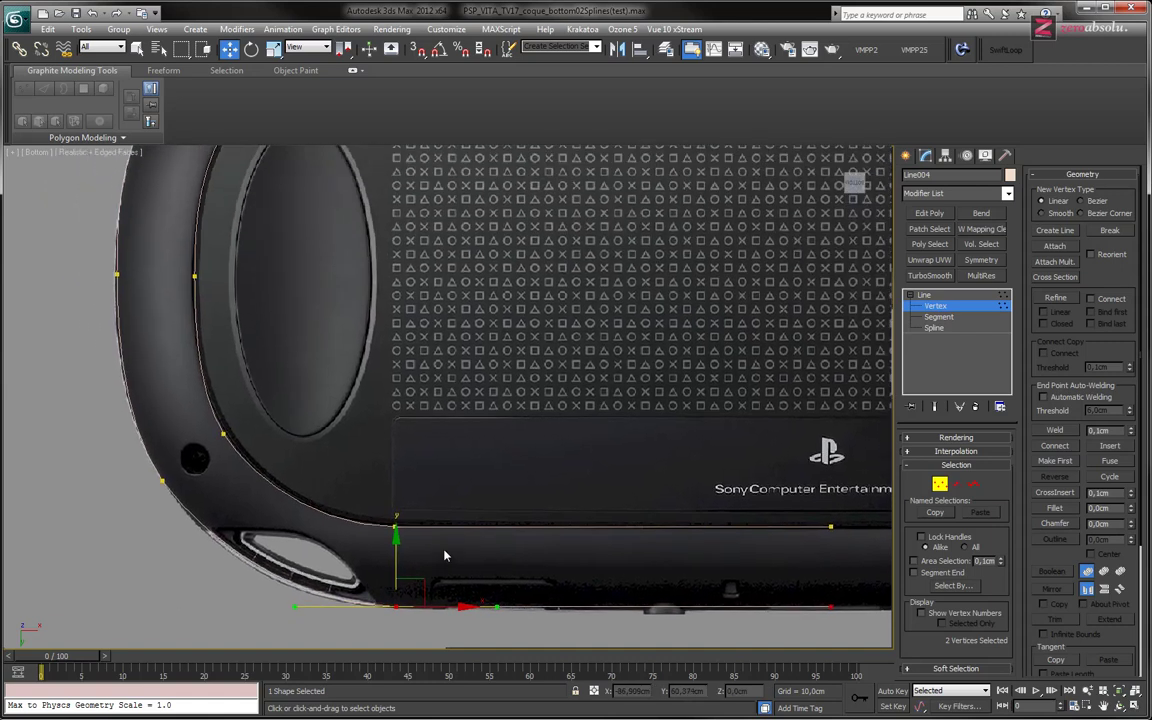
{"action": "scroll", "coordinate": [470, 491], "scroll_direction": "down", "scroll_amount": 3}
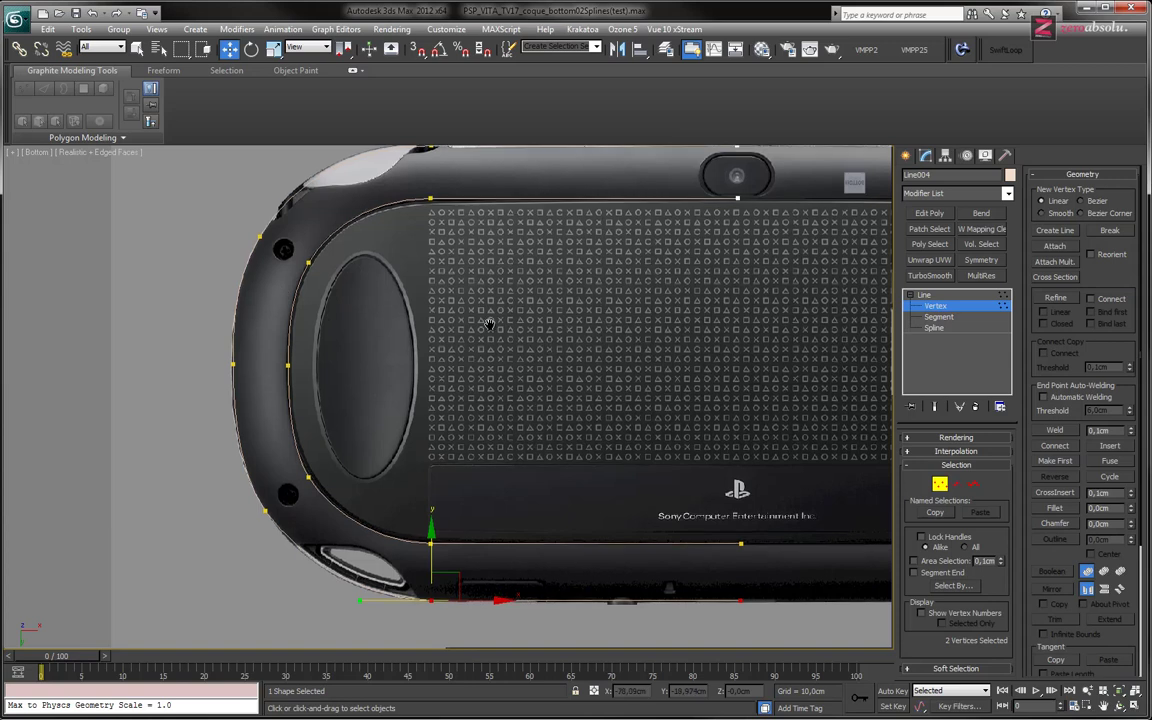
{"action": "scroll", "coordinate": [403, 280], "scroll_direction": "up", "scroll_amount": 1}
{"action": "middle_click_drag", "start_coordinate": [548, 411], "coordinate": [576, 411]}
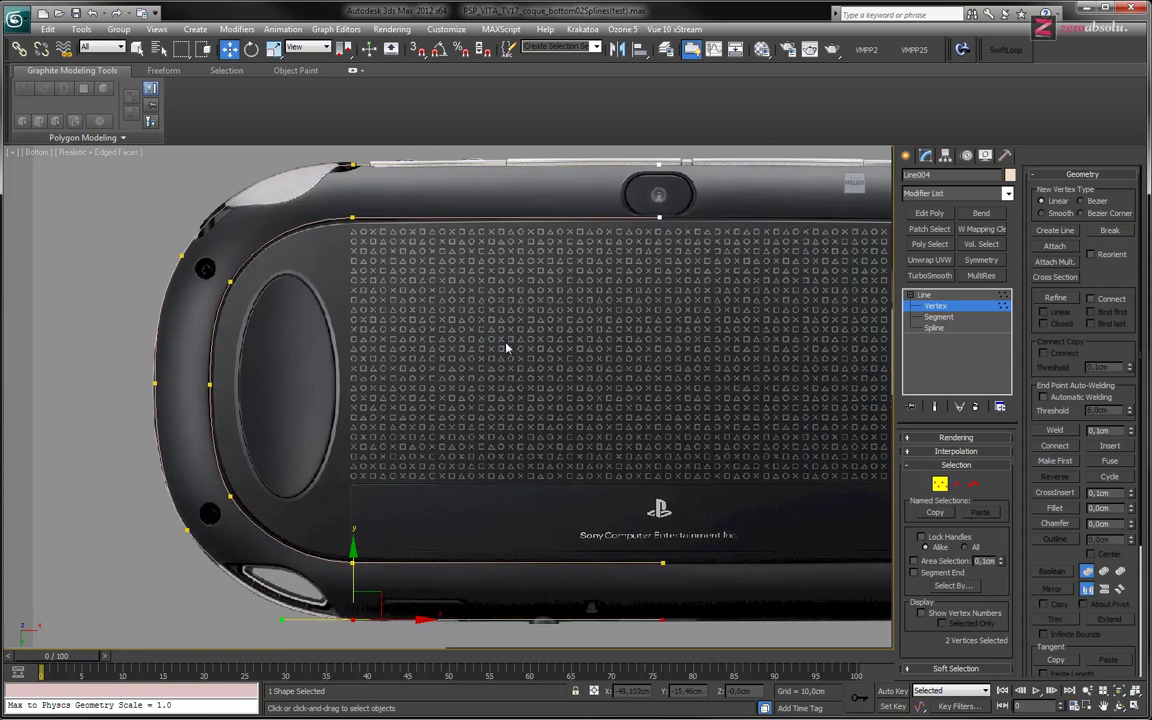
At Spline level, select the inner tracing spline and bring the Outline control into view
{"action": "left_click", "coordinate": [940, 316]}
{"action": "left_click", "coordinate": [935, 327]}
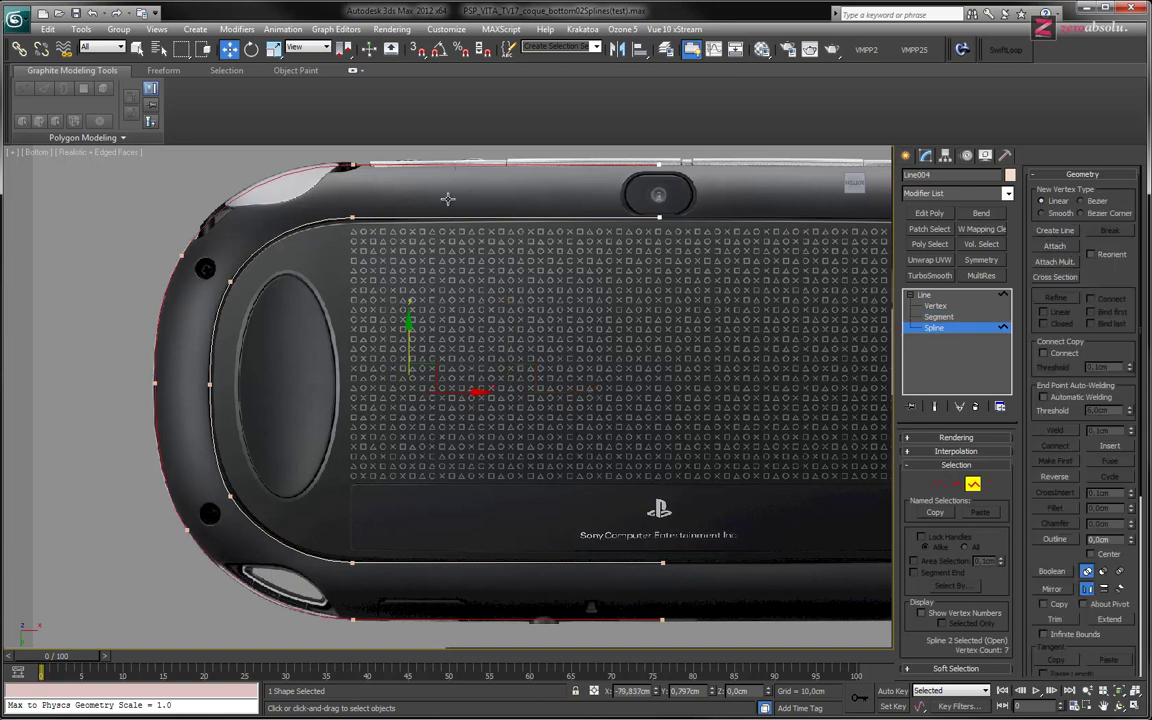
{"action": "left_click", "coordinate": [179, 416]}
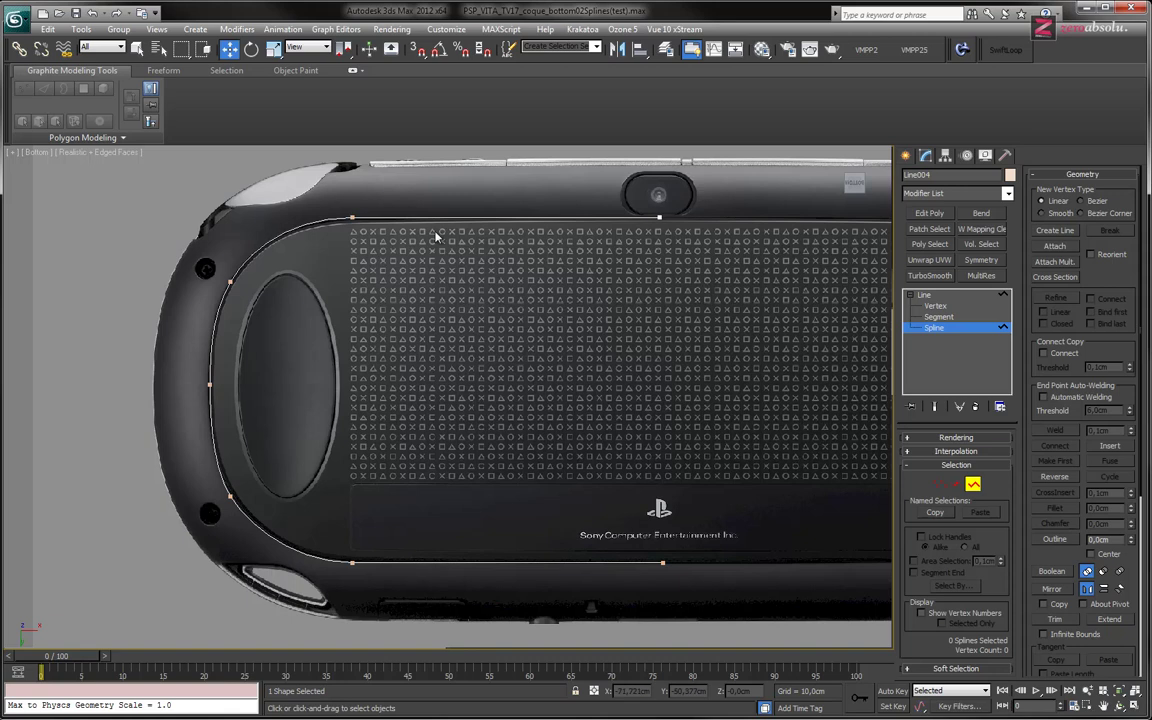
{"action": "left_click", "coordinate": [382, 214]}
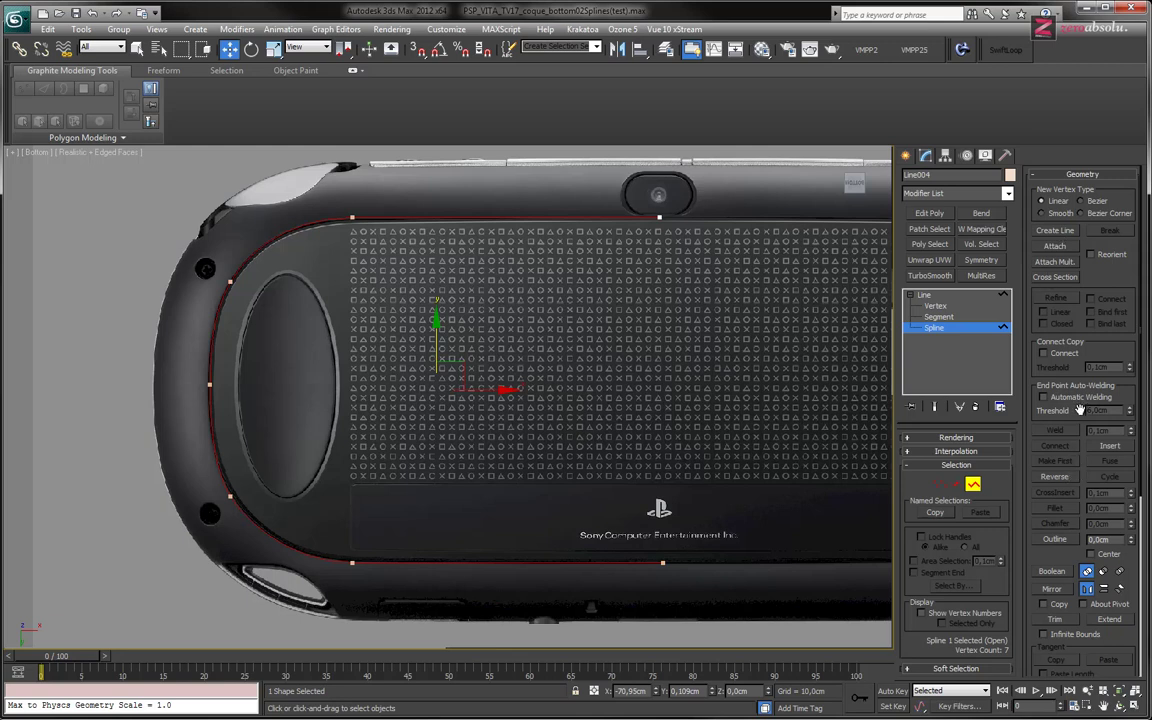
{"action": "left_click_drag", "start_coordinate": [1073, 379], "coordinate": [1073, 330]}
{"action": "scroll", "coordinate": [1070, 345], "scroll_direction": "down", "scroll_amount": 3}
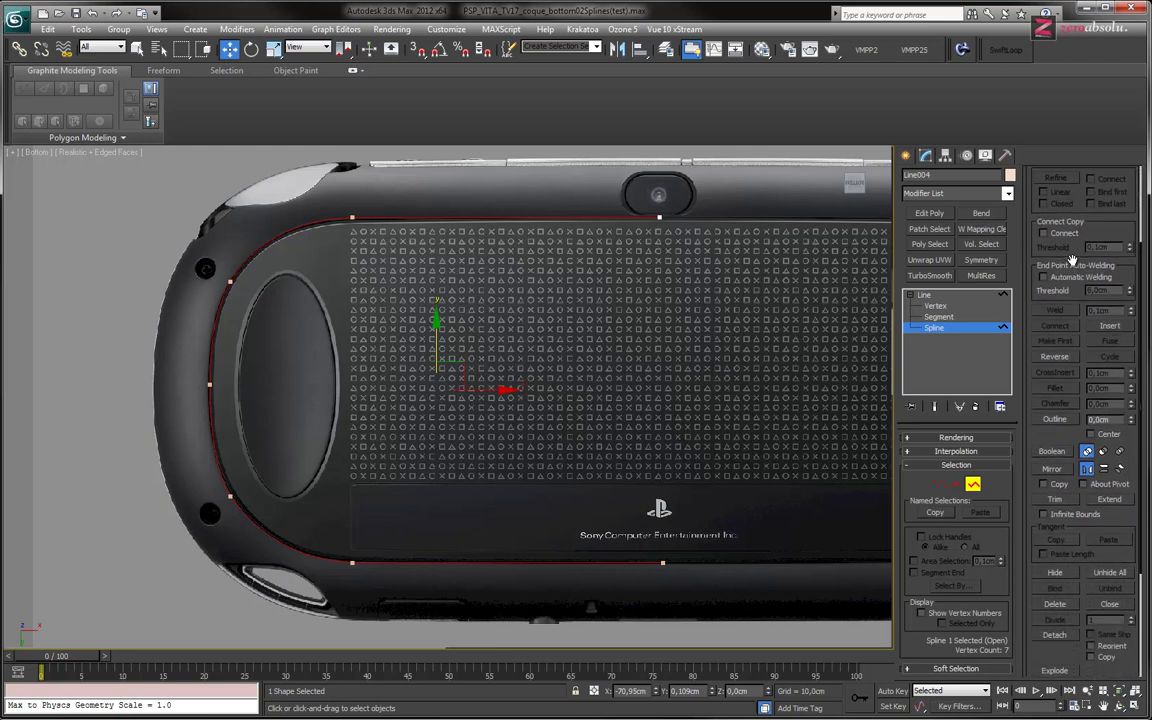
{"action": "scroll", "coordinate": [1073, 265], "scroll_direction": "up", "scroll_amount": 1}
{"action": "scroll", "coordinate": [1072, 245], "scroll_direction": "up", "scroll_amount": 2}
{"action": "scroll", "coordinate": [1070, 225], "scroll_direction": "up", "scroll_amount": 1}
{"action": "scroll", "coordinate": [1068, 207], "scroll_direction": "up", "scroll_amount": 1}
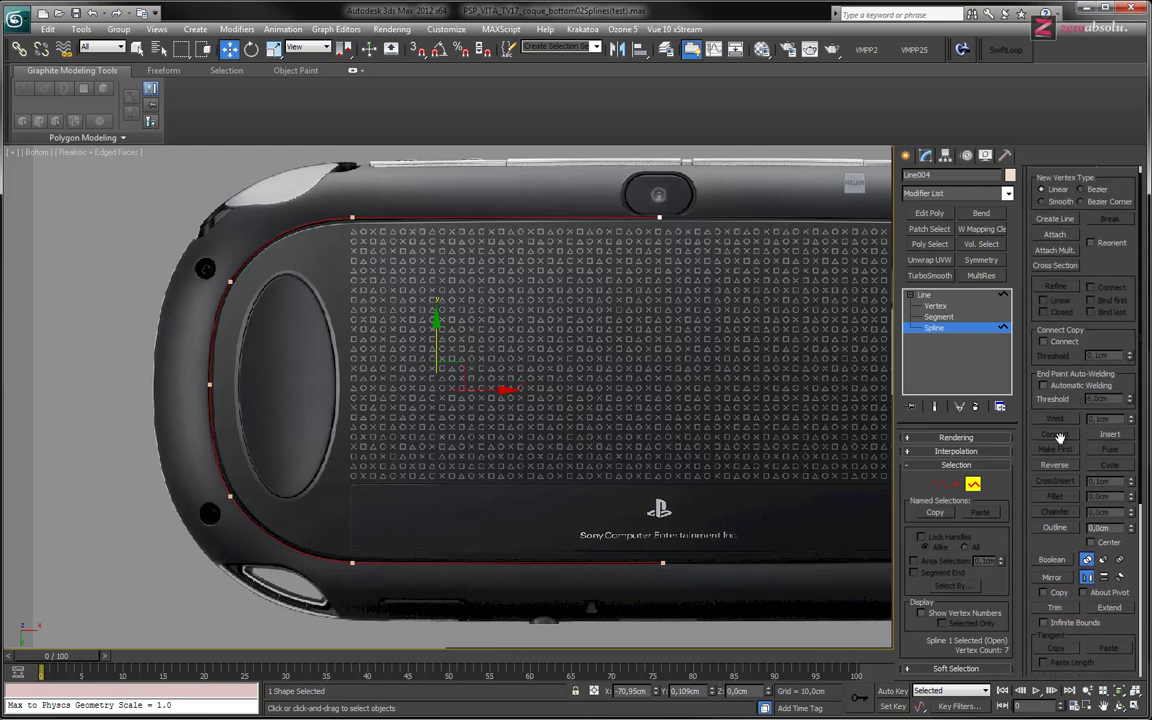
{"action": "scroll", "coordinate": [1076, 395], "scroll_direction": "down", "scroll_amount": 2}
{"action": "scroll", "coordinate": [1060, 412], "scroll_direction": "down", "scroll_amount": 1}
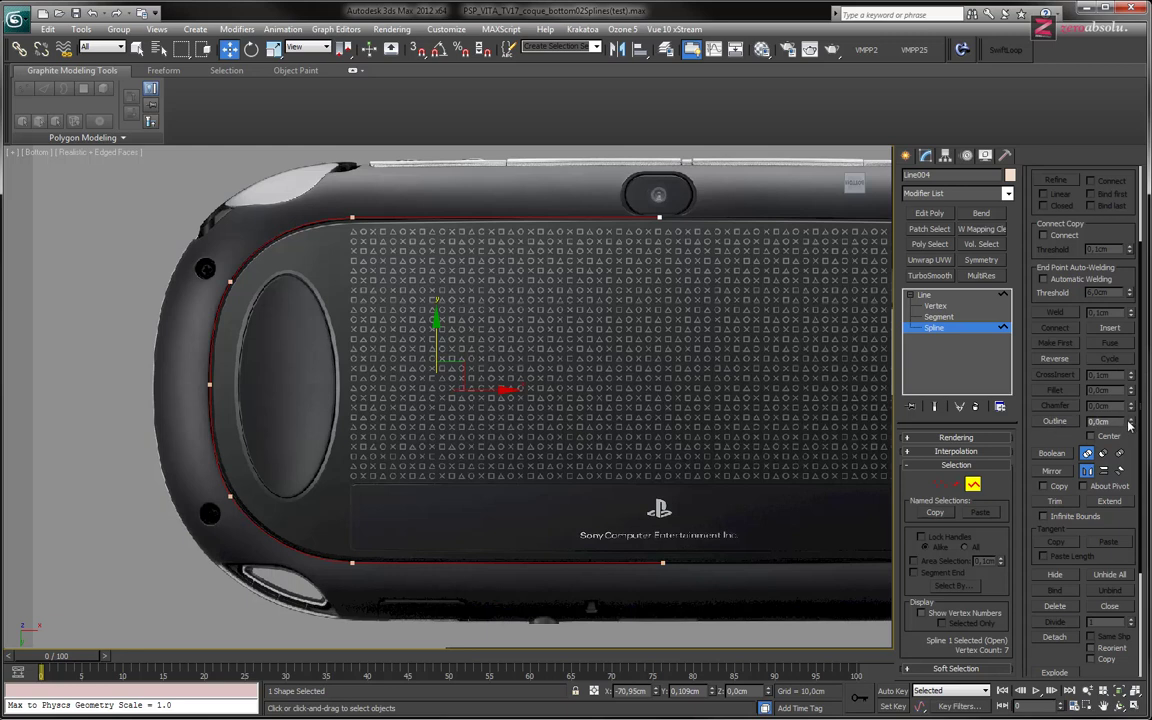
Offset an outline band about 8 cm from the traced spline
{"action": "left_click_drag", "start_coordinate": [1133, 427], "coordinate": [1133, 427]}
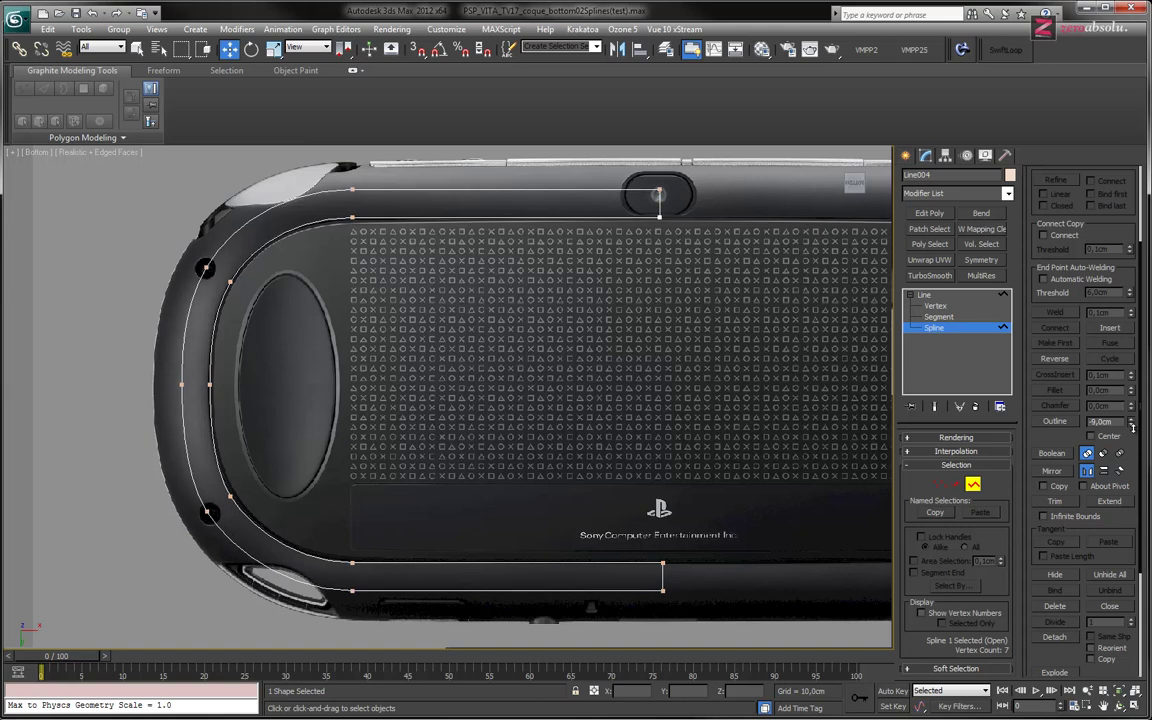
{"action": "left_click_drag", "start_coordinate": [1133, 427], "coordinate": [1133, 427]}
{"action": "scroll", "coordinate": [398, 268], "scroll_direction": "up", "scroll_amount": 3}
{"action": "scroll", "coordinate": [386, 314], "scroll_direction": "up", "scroll_amount": 2}
{"action": "scroll", "coordinate": [386, 314], "scroll_direction": "up", "scroll_amount": 1}
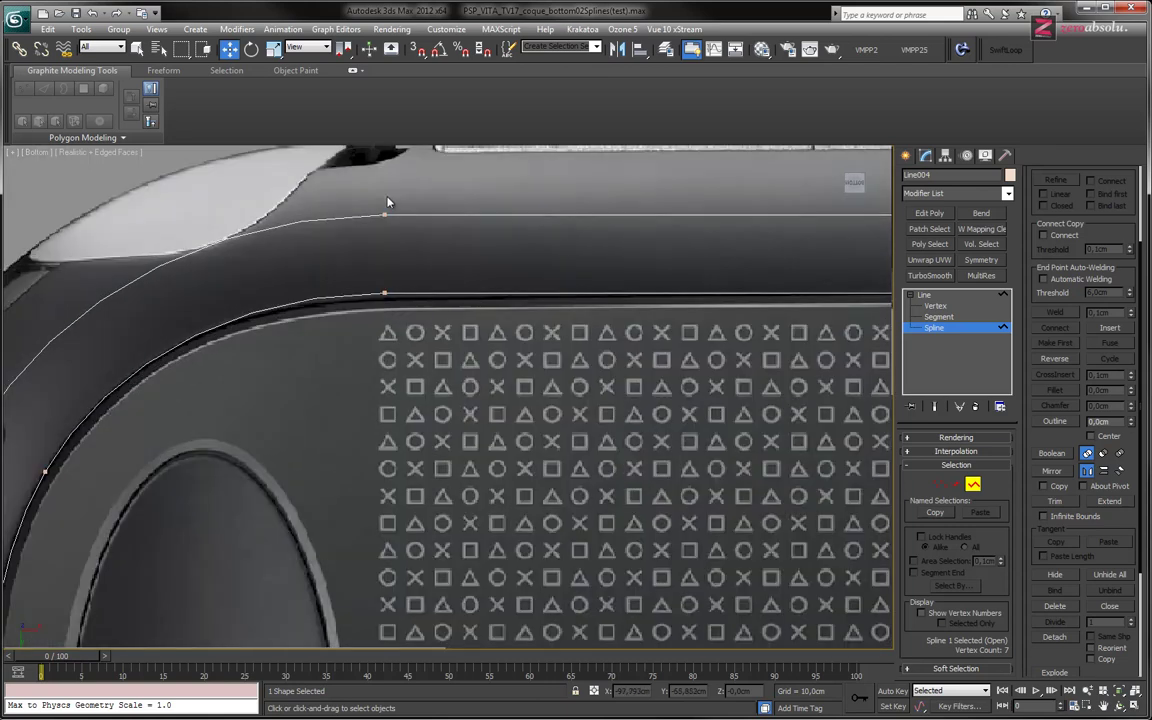
{"action": "mouse_move", "coordinate": [433, 295]}
{"action": "middle_mouse_down"}
{"action": "mouse_move", "coordinate": [264, 401]}
{"action": "mouse_move", "coordinate": [130, 401]}
{"action": "middle_mouse_up"}
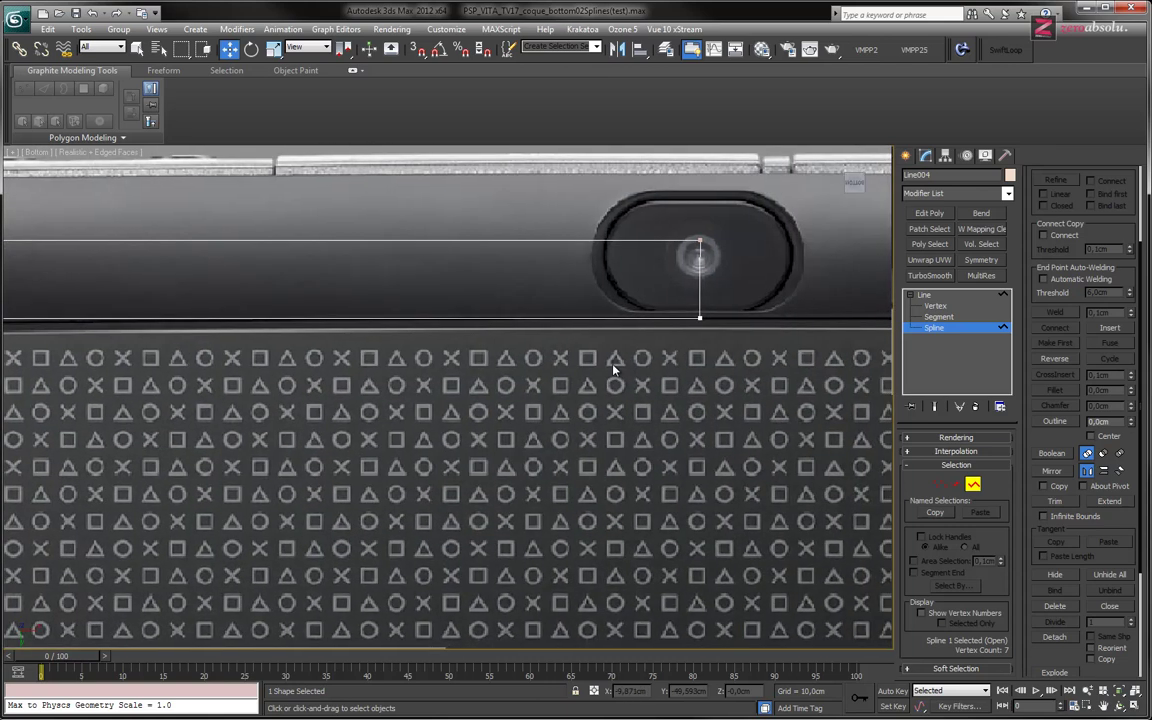
{"action": "scroll", "coordinate": [600, 380], "scroll_direction": "down", "scroll_amount": 4}
{"action": "middle_click_drag", "start_coordinate": [446, 392], "coordinate": [618, 356]}
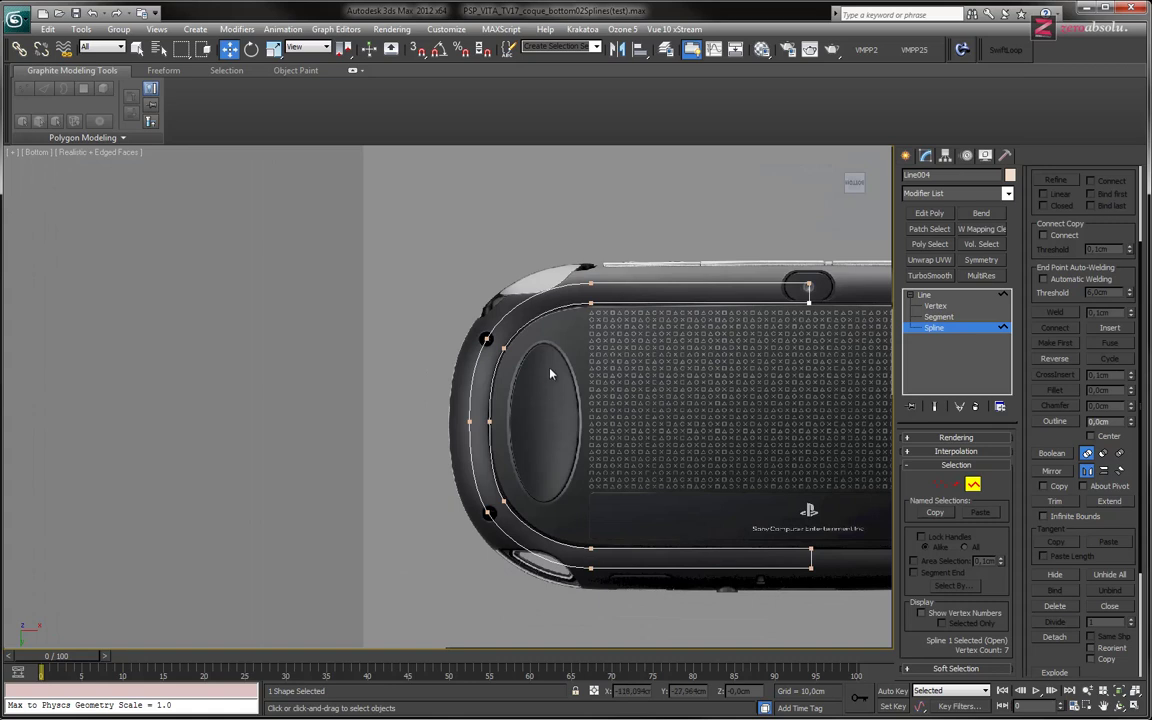
{"action": "scroll", "coordinate": [427, 345], "scroll_direction": "up", "scroll_amount": 4}
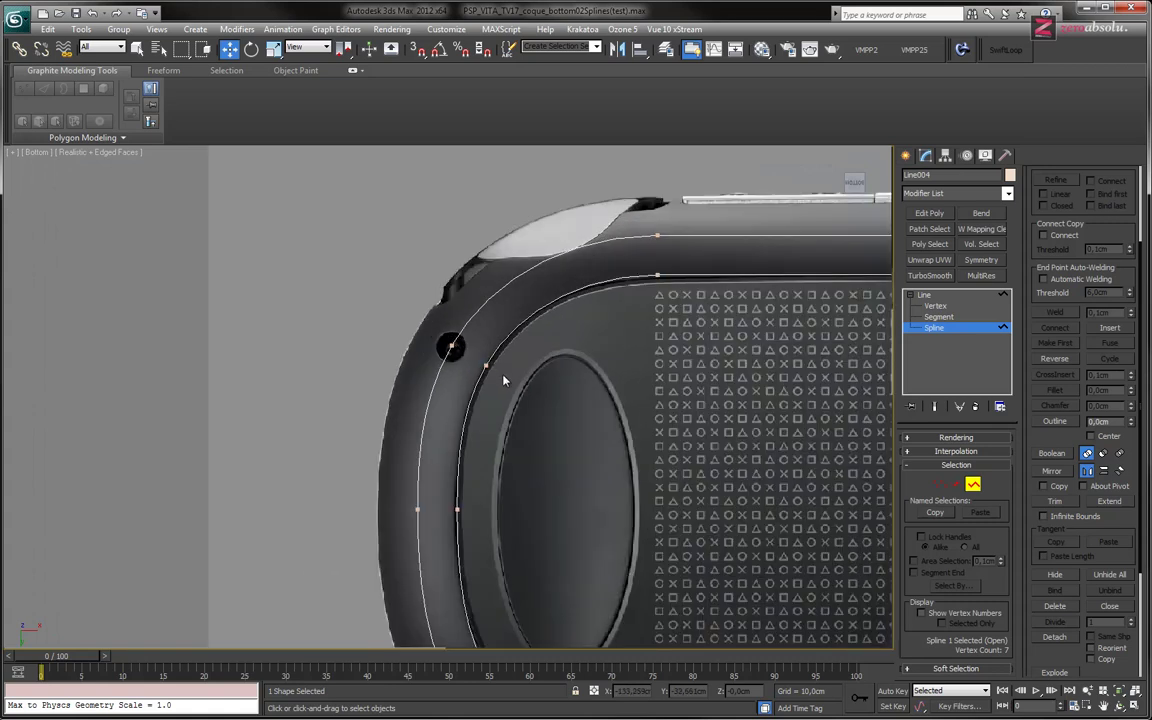
{"action": "middle_click_drag", "start_coordinate": [548, 452], "coordinate": [450, 342]}
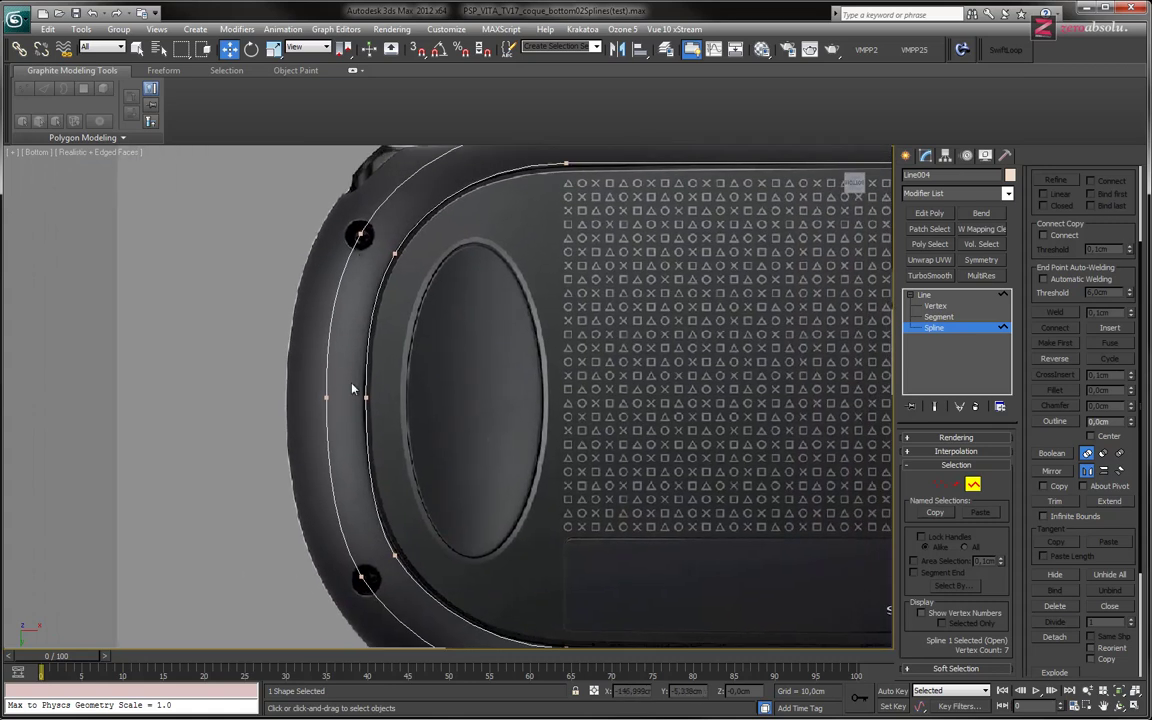
Close the band into one 14-vertex spline and inspect it around the left end and bottom edge
{"action": "middle_click_drag", "start_coordinate": [390, 461], "coordinate": [398, 404]}
{"action": "right_click", "coordinate": [220, 324]}
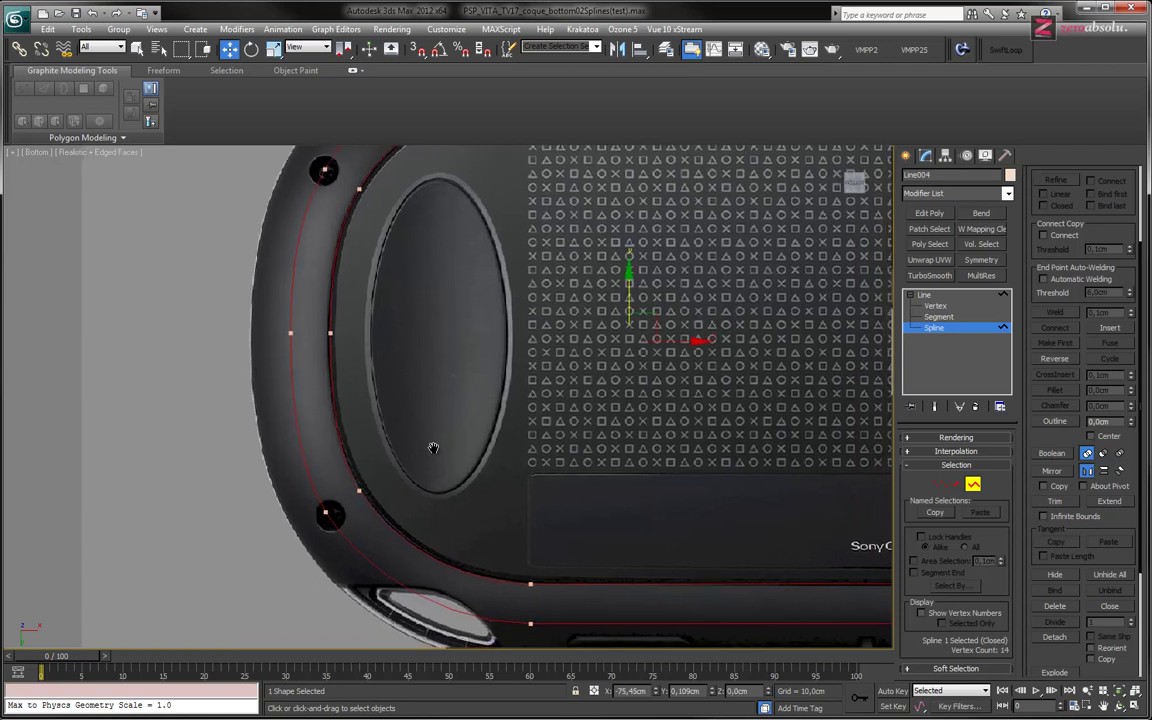
{"action": "middle_click_drag", "start_coordinate": [345, 530], "coordinate": [307, 423]}
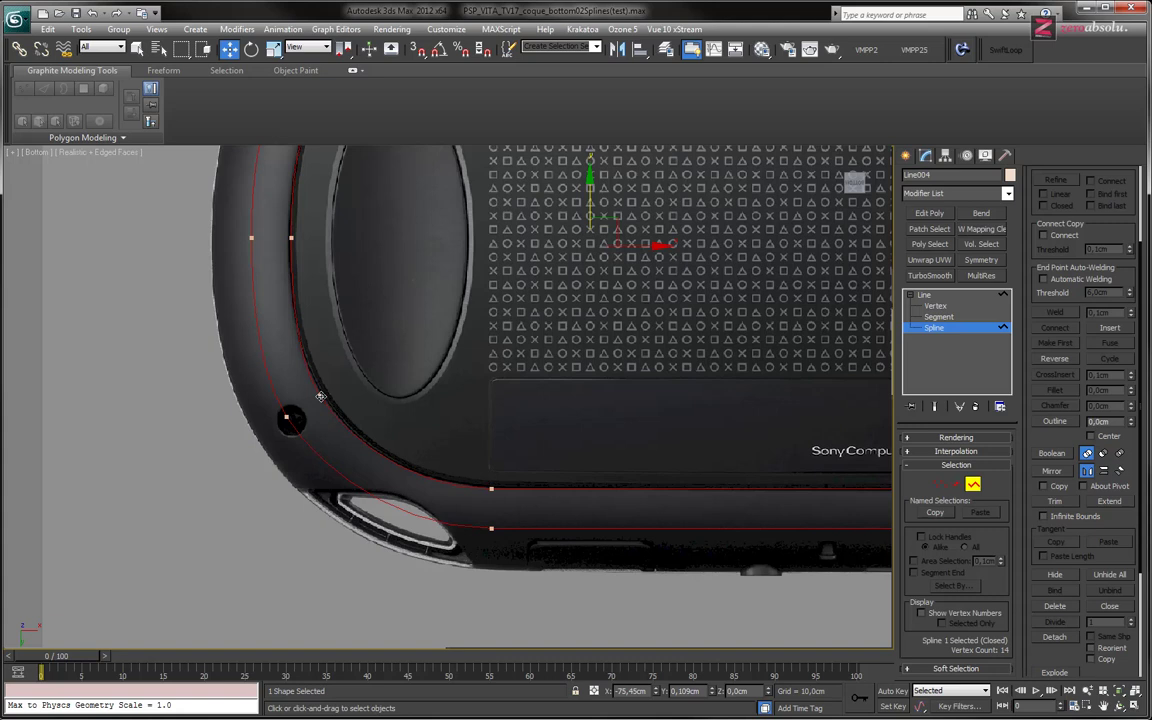
{"action": "middle_click_drag", "start_coordinate": [346, 427], "coordinate": [340, 455]}
{"action": "mouse_move", "coordinate": [300, 276]}
{"action": "middle_mouse_down"}
{"action": "mouse_move", "coordinate": [300, 416]}
{"action": "mouse_move", "coordinate": [375, 348]}
{"action": "middle_mouse_up"}
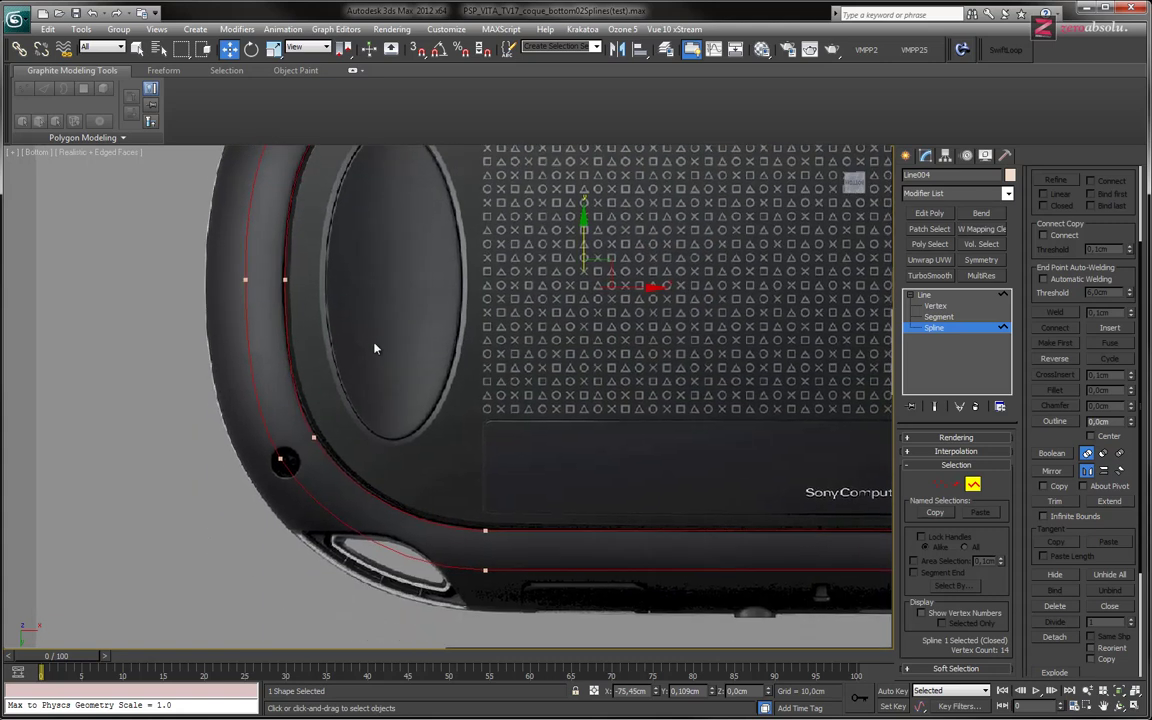
{"action": "middle_click_drag", "start_coordinate": [463, 527], "coordinate": [372, 460]}
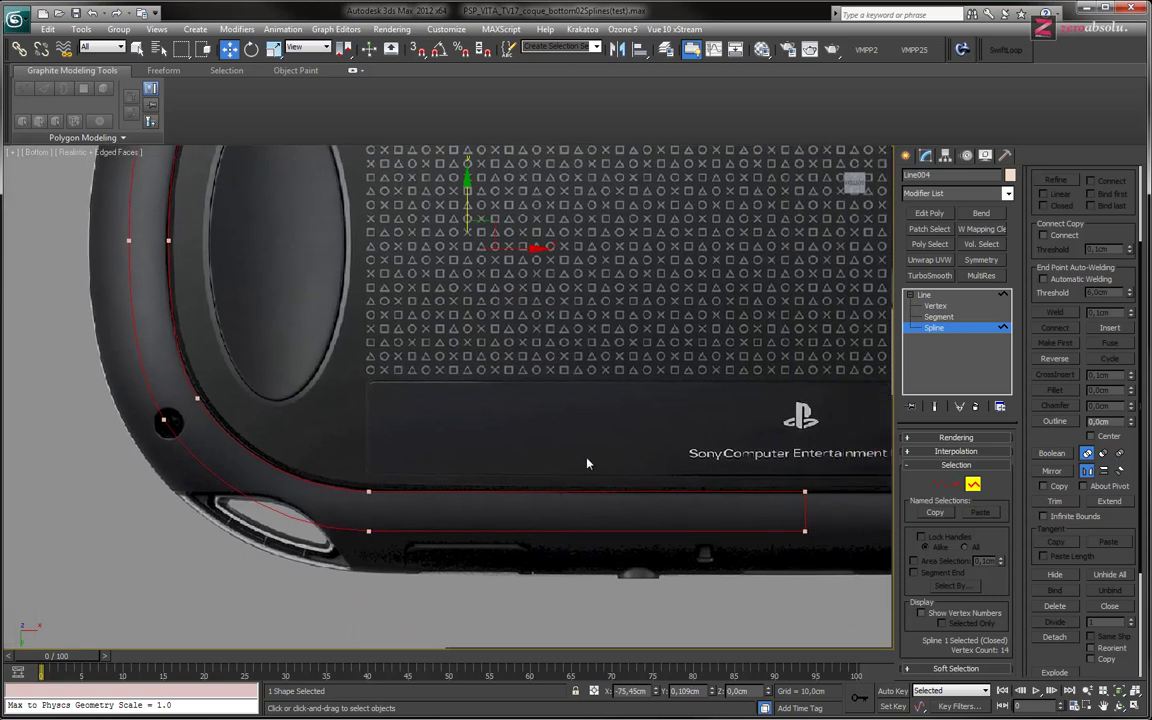
{"action": "scroll", "coordinate": [388, 306], "scroll_direction": "down", "scroll_amount": 1}
{"action": "scroll", "coordinate": [390, 332], "scroll_direction": "down", "scroll_amount": 1}
{"action": "scroll", "coordinate": [406, 327], "scroll_direction": "down", "scroll_amount": 1}
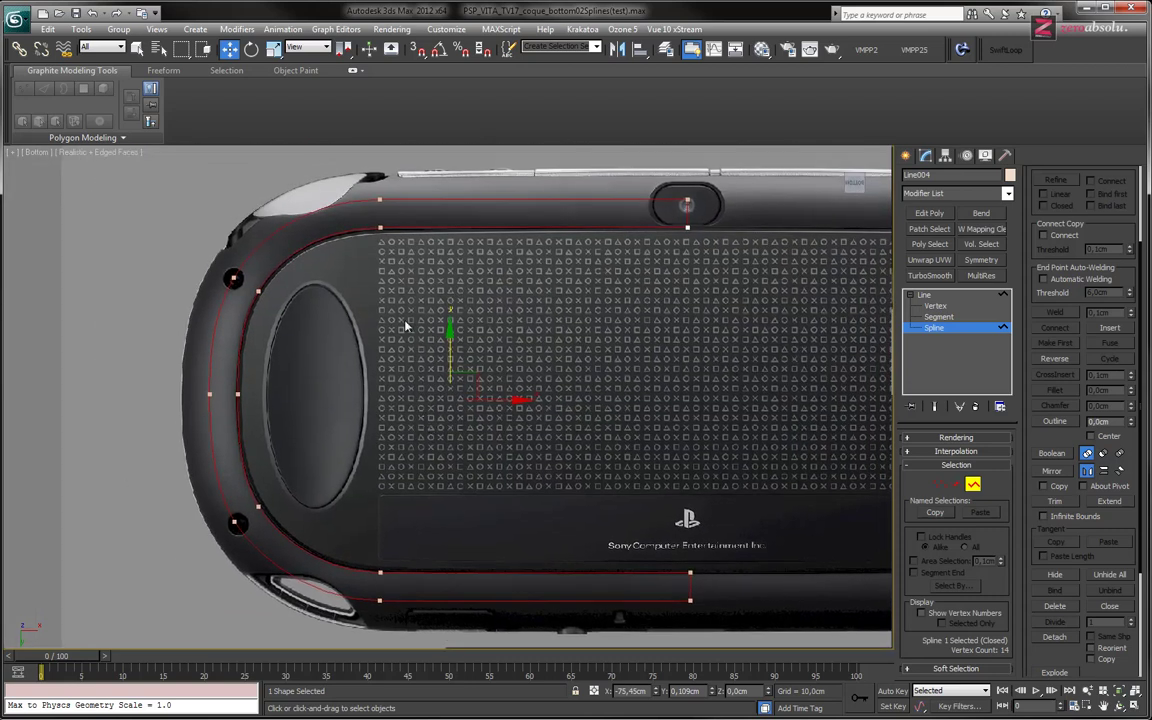
Delete the outer outline copy, leaving only the inner-rim spline
{"action": "key", "text": "Delete"}
{"action": "middle_click_drag", "start_coordinate": [255, 525], "coordinate": [355, 497]}
{"action": "key", "text": "1"}
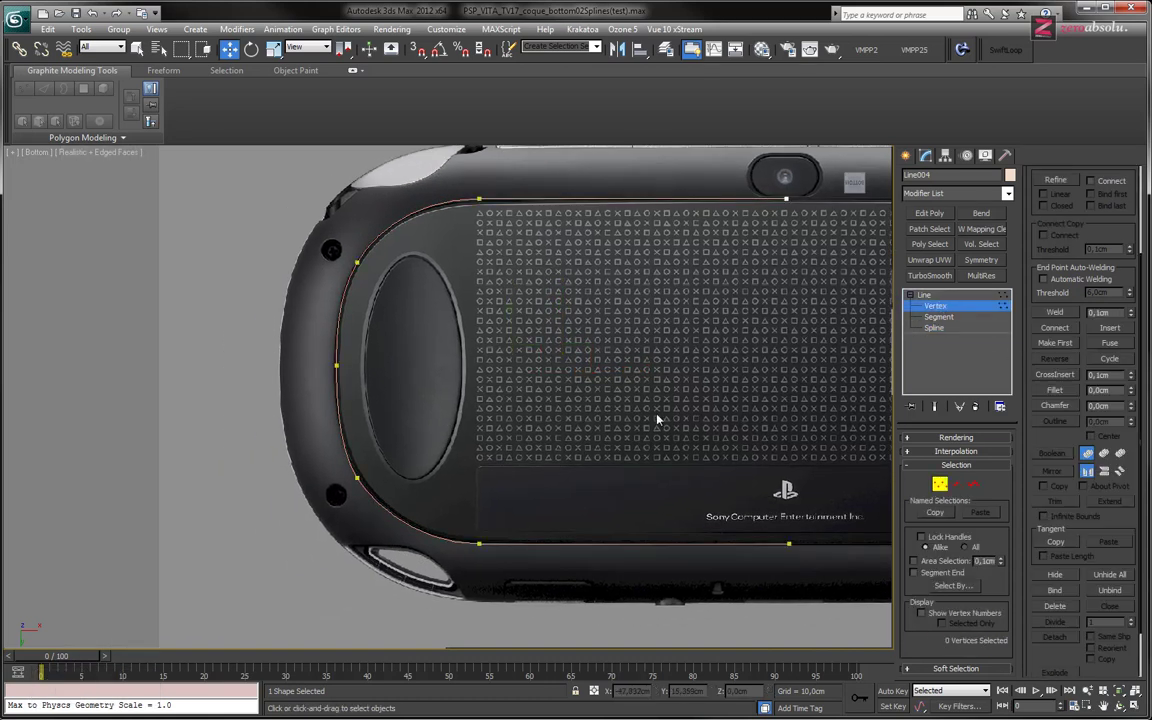
{"action": "scroll", "coordinate": [383, 450], "scroll_direction": "up", "scroll_amount": 1}
{"action": "scroll", "coordinate": [411, 406], "scroll_direction": "up", "scroll_amount": 2}
Nudge the inner spline's lower-left corner vertex slightly right and down
{"action": "left_click", "coordinate": [369, 436]}
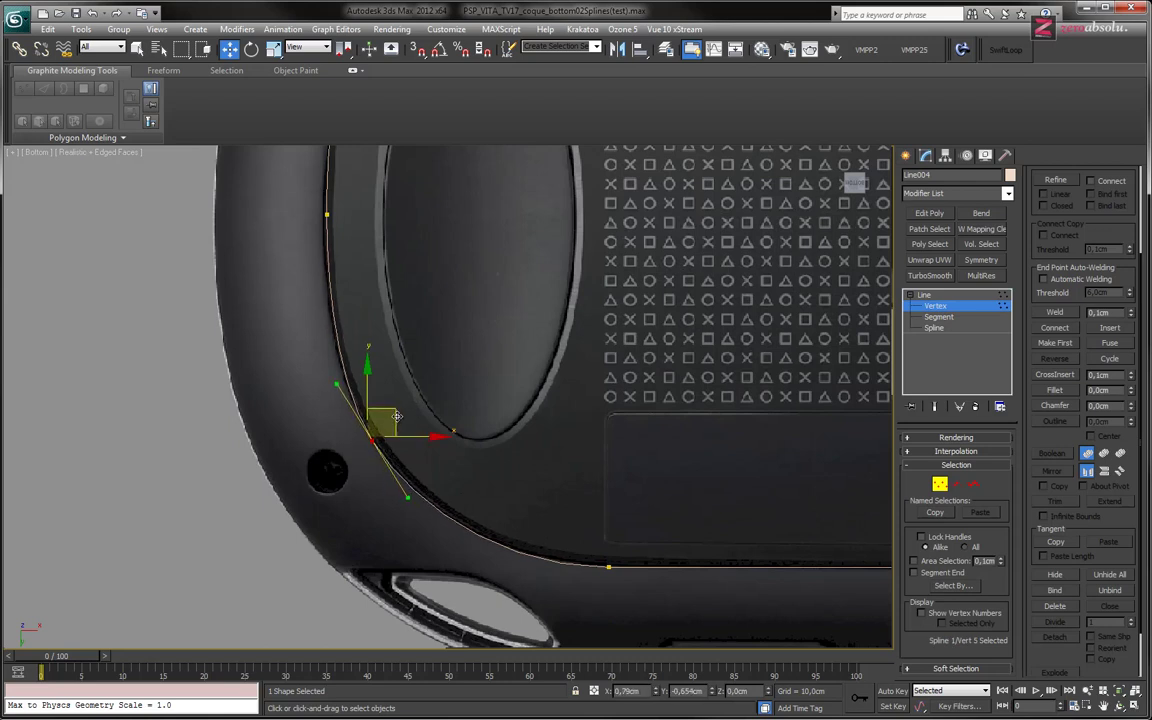
{"action": "left_click_drag", "start_coordinate": [391, 412], "coordinate": [397, 422]}
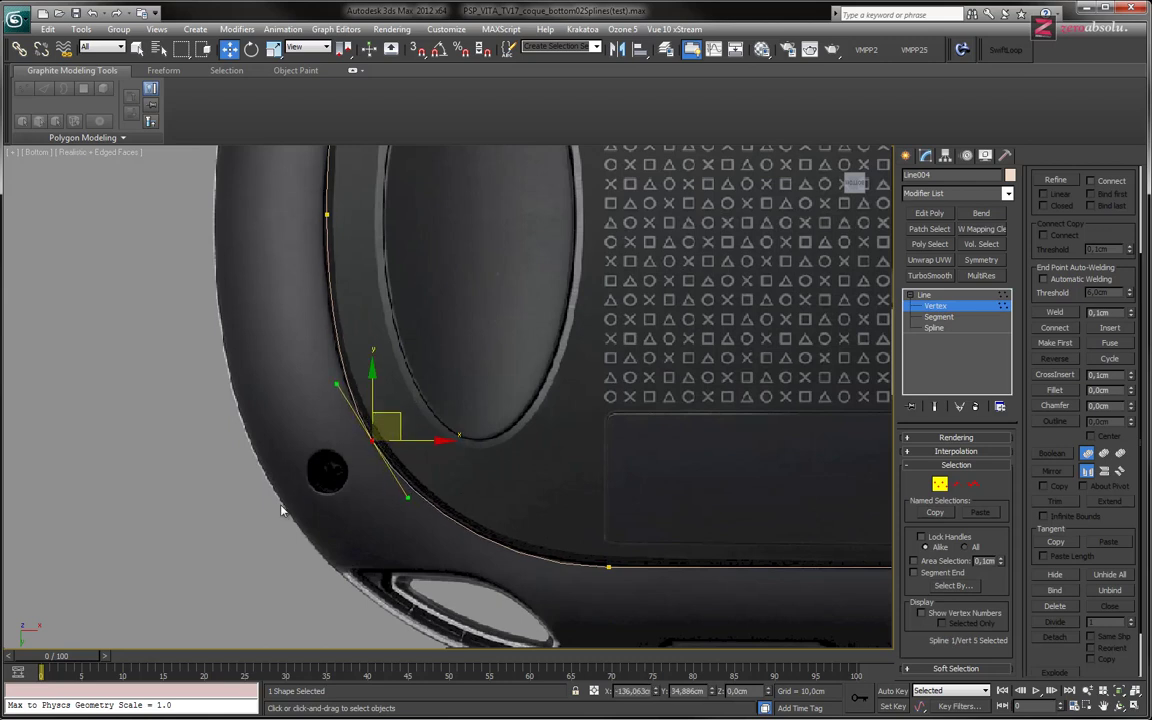
{"action": "left_click", "coordinate": [591, 404]}
{"action": "scroll", "coordinate": [591, 404], "scroll_direction": "down", "scroll_amount": 2}
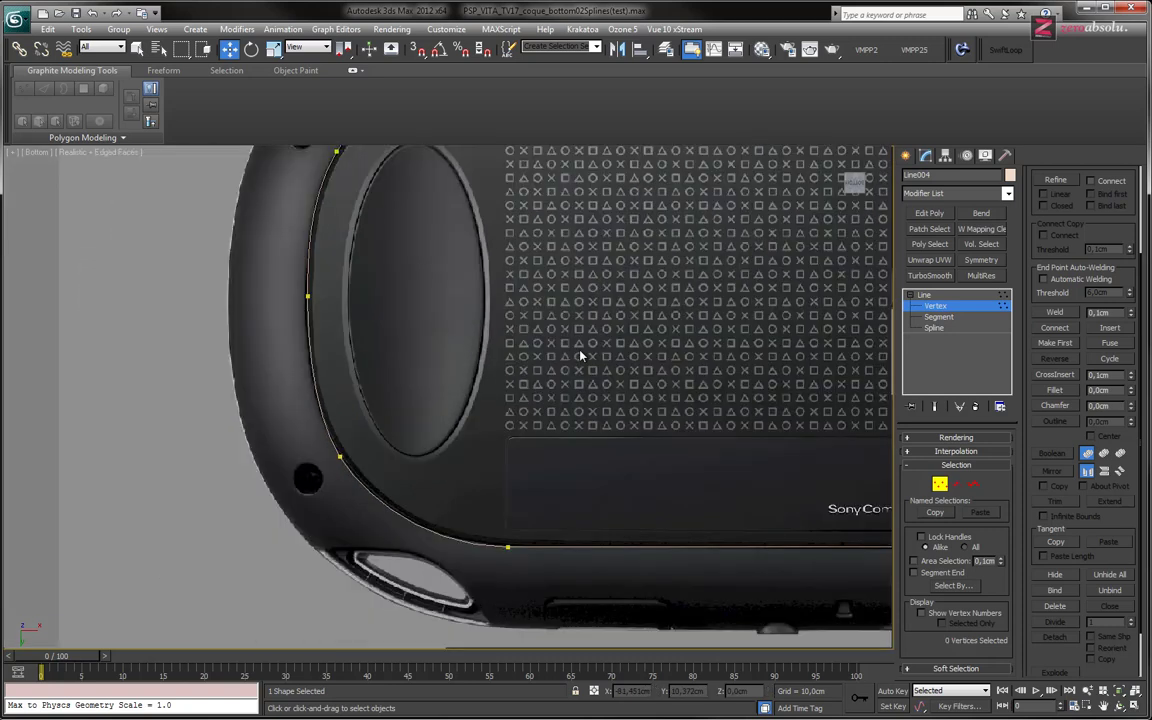
{"action": "middle_click_drag", "start_coordinate": [584, 352], "coordinate": [476, 370]}
{"action": "scroll", "coordinate": [476, 370], "scroll_direction": "down", "scroll_amount": 5}
Return to Spline level and preview an outline of the inner spline at -9 cm
{"action": "left_click", "coordinate": [934, 327]}
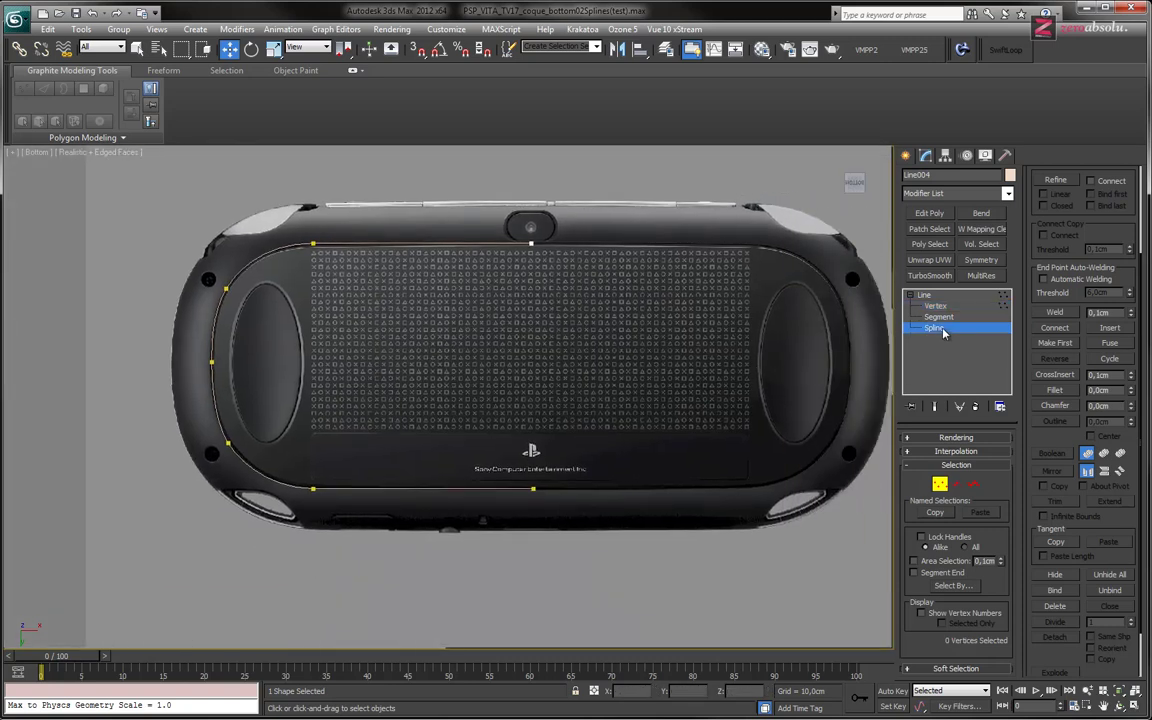
{"action": "scroll", "coordinate": [1100, 420], "scroll_direction": "down", "scroll_amount": 5}
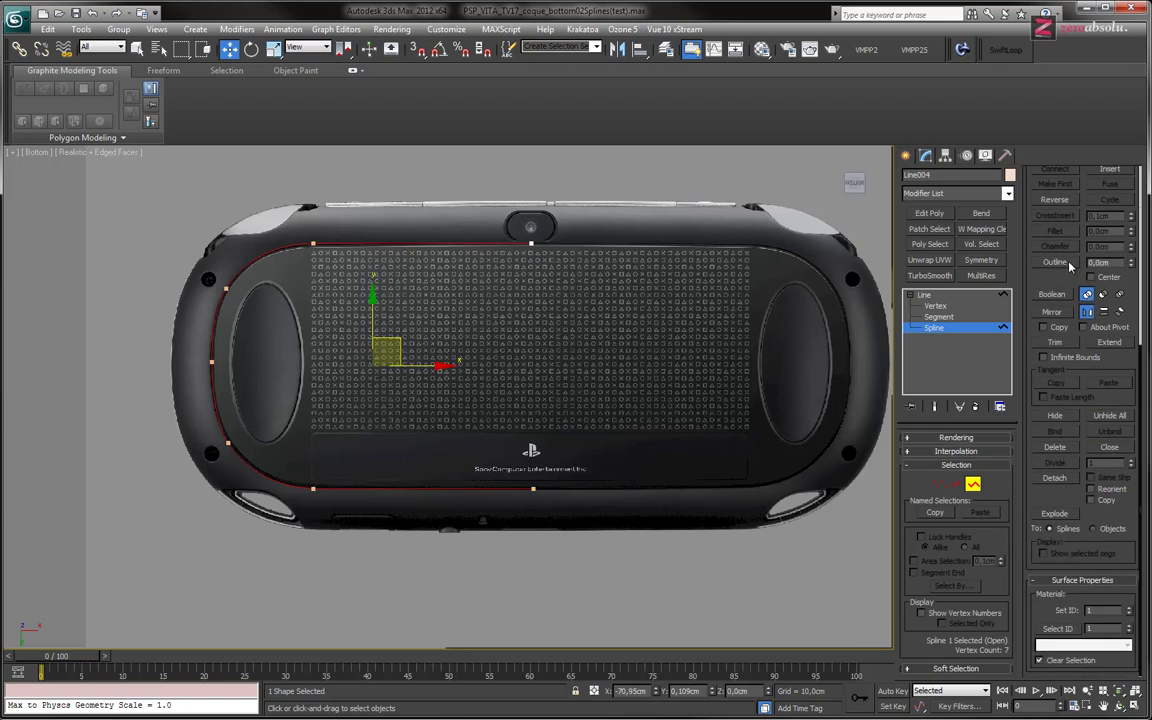
{"action": "left_click_drag", "start_coordinate": [1054, 273], "coordinate": [1059, 307]}
{"action": "left_click_drag", "start_coordinate": [1132, 302], "coordinate": [1133, 312]}
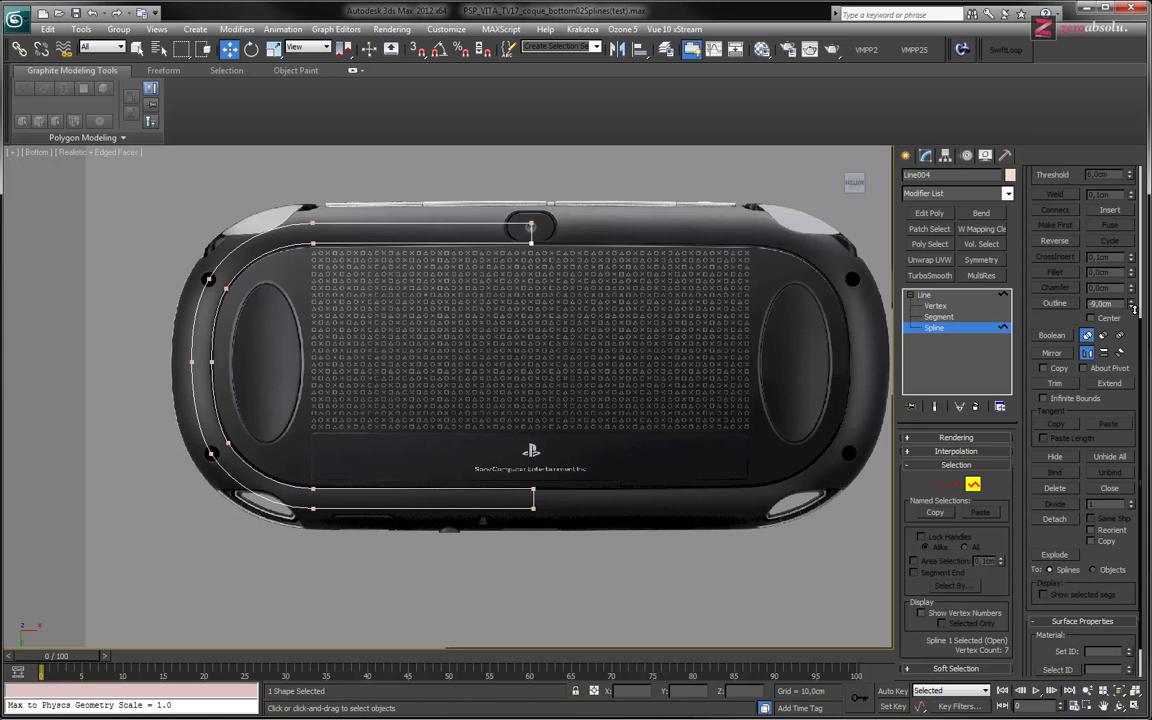
{"action": "scroll", "coordinate": [440, 318], "scroll_direction": "up", "scroll_amount": 2}
{"action": "scroll", "coordinate": [352, 328], "scroll_direction": "up", "scroll_amount": 3}
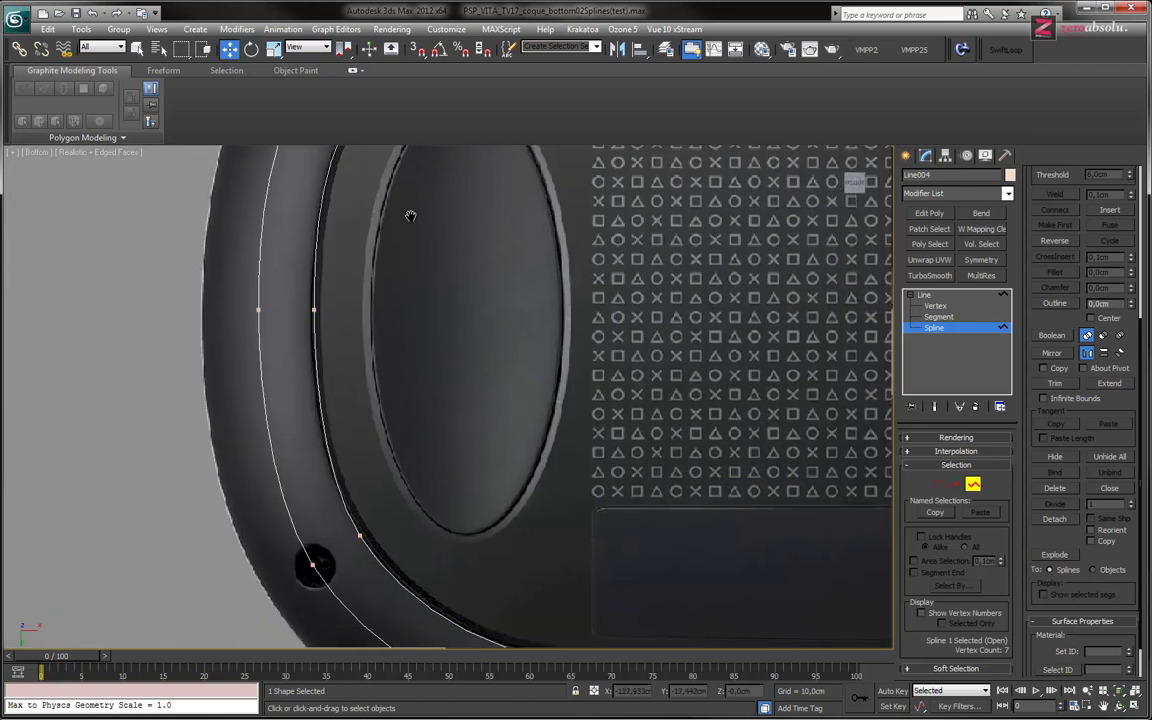
Outline the spline outward into a closed band and check it along the shell's lower part
{"action": "middle_click_drag", "start_coordinate": [430, 640], "coordinate": [370, 396]}
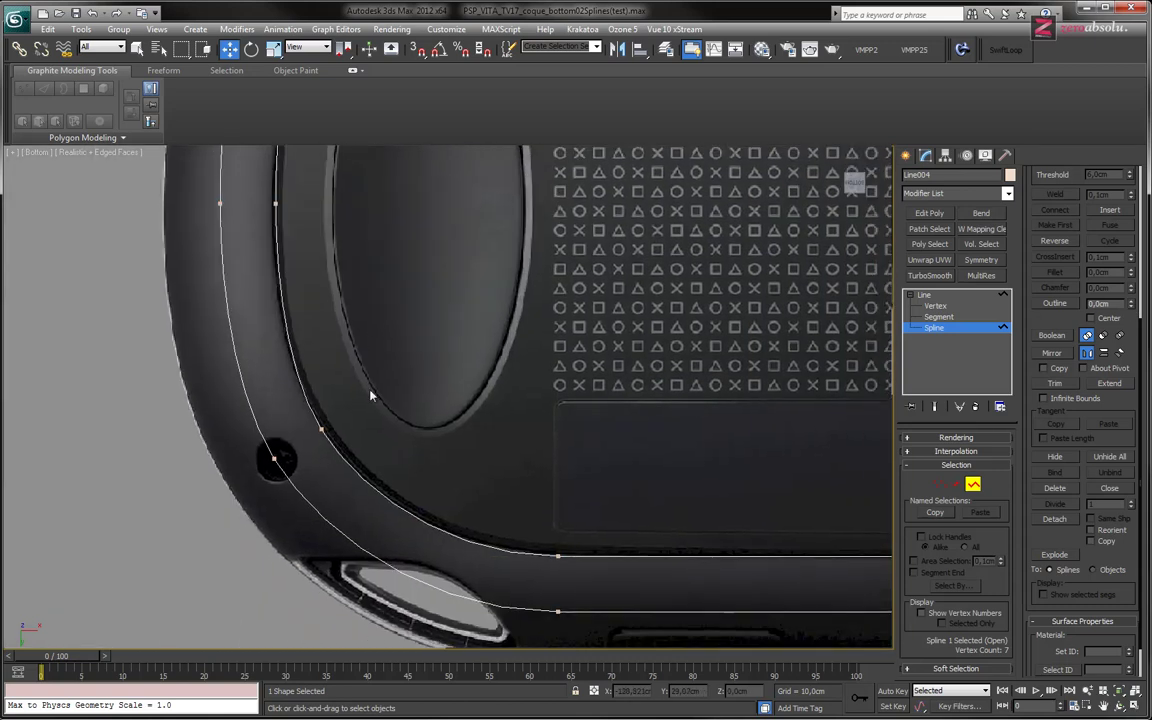
{"action": "scroll", "coordinate": [527, 393], "scroll_direction": "down", "scroll_amount": 1}
{"action": "scroll", "coordinate": [537, 388], "scroll_direction": "down", "scroll_amount": 2}
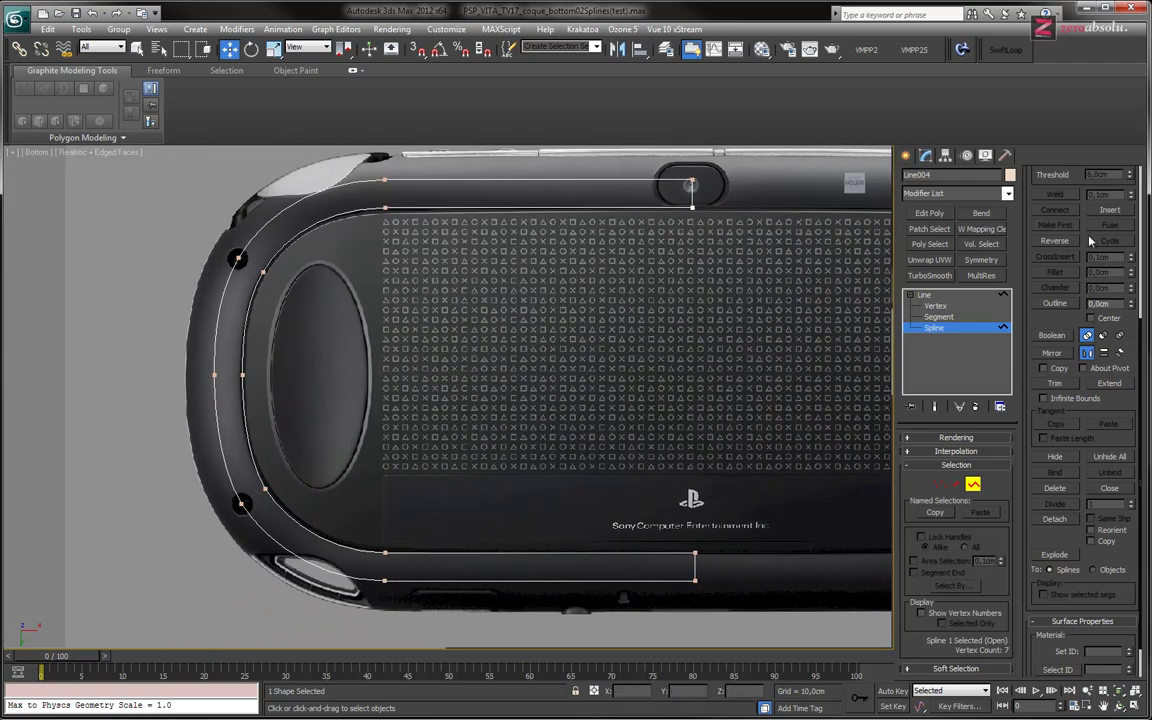
{"action": "left_click_drag", "start_coordinate": [1131, 306], "coordinate": [1131, 299]}
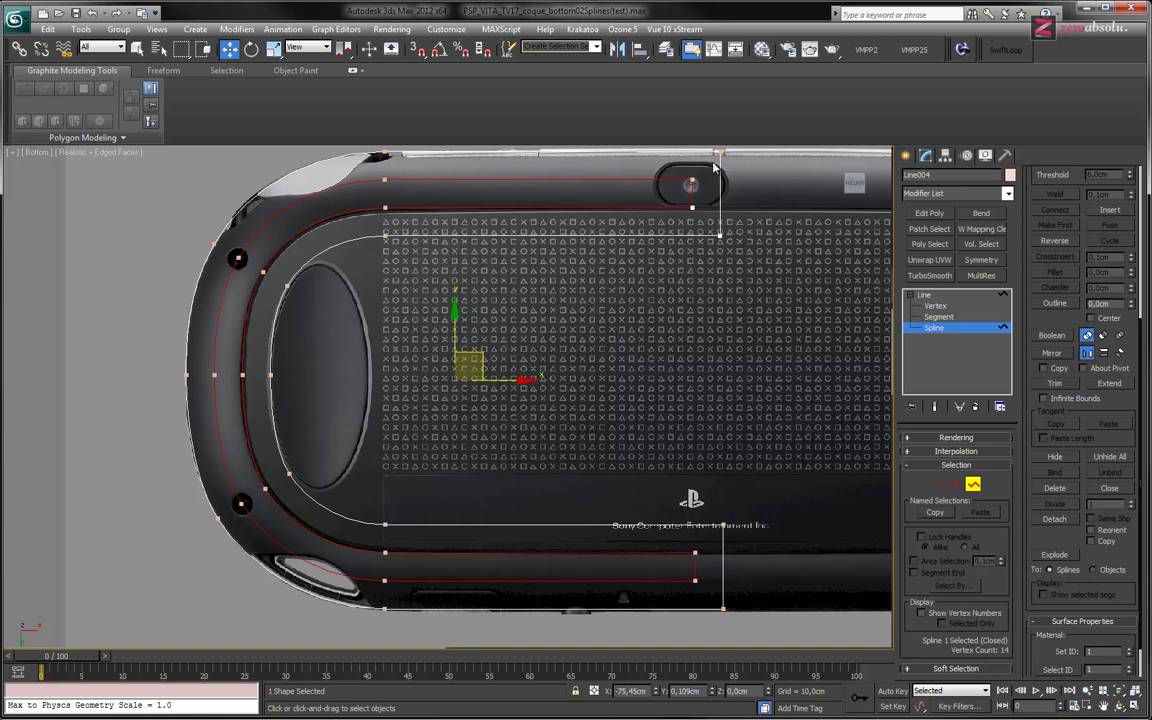
{"action": "mouse_move", "coordinate": [717, 152]}
{"action": "middle_mouse_down"}
{"action": "mouse_move", "coordinate": [593, 273]}
{"action": "mouse_move", "coordinate": [621, 187]}
{"action": "middle_mouse_up"}
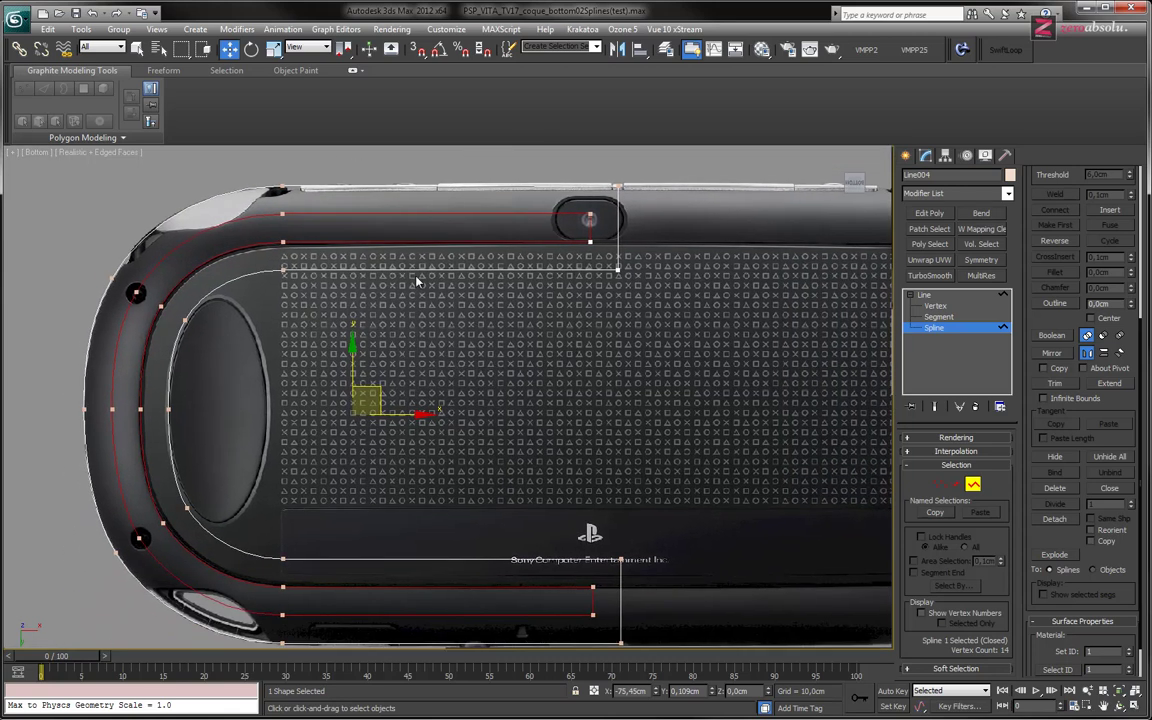
{"action": "middle_click_drag", "start_coordinate": [560, 458], "coordinate": [570, 368]}
Undo the latest outline and bring the shell's top edge into view
{"action": "key", "text": "ctrl+z"}
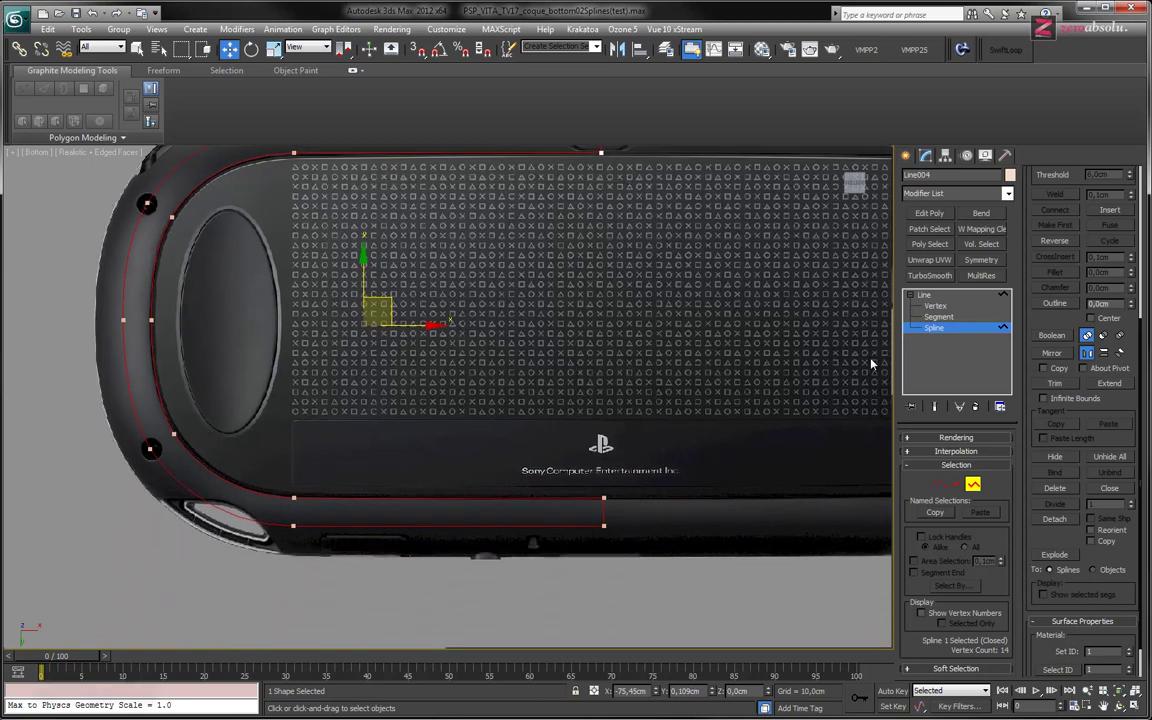
{"action": "middle_click_drag", "start_coordinate": [483, 383], "coordinate": [496, 445]}
{"action": "middle_click_drag", "start_coordinate": [566, 357], "coordinate": [484, 399]}
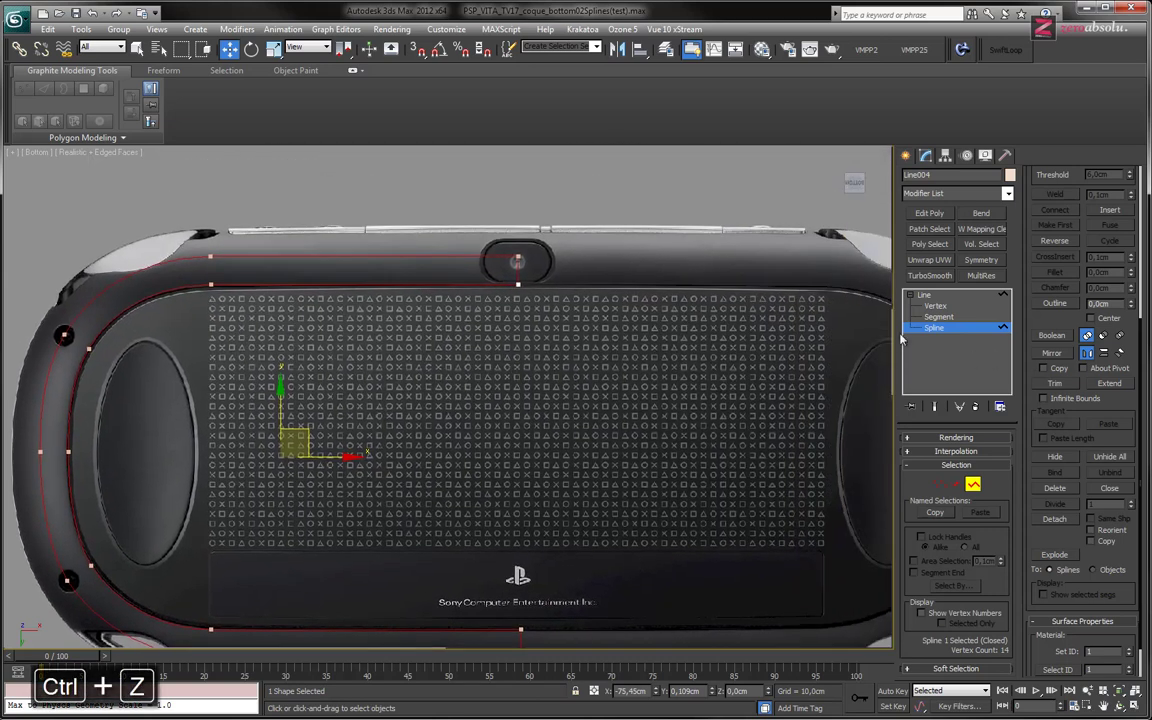
At Segment level, select rim segments including the bottom one, then clear the selection
{"action": "key", "text": "2"}
{"action": "scroll", "coordinate": [520, 308], "scroll_direction": "up", "scroll_amount": 3}
{"action": "scroll", "coordinate": [509, 309], "scroll_direction": "up", "scroll_amount": 2}
{"action": "left_click", "coordinate": [481, 305]}
{"action": "mouse_move", "coordinate": [535, 411]}
{"action": "middle_mouse_down"}
{"action": "mouse_move", "coordinate": [518, 445]}
{"action": "mouse_move", "coordinate": [524, 258]}
{"action": "middle_mouse_up"}
{"action": "left_click", "coordinate": [492, 587]}
{"action": "left_click", "coordinate": [440, 395]}
{"action": "scroll", "coordinate": [453, 440], "scroll_direction": "down", "scroll_amount": 5}
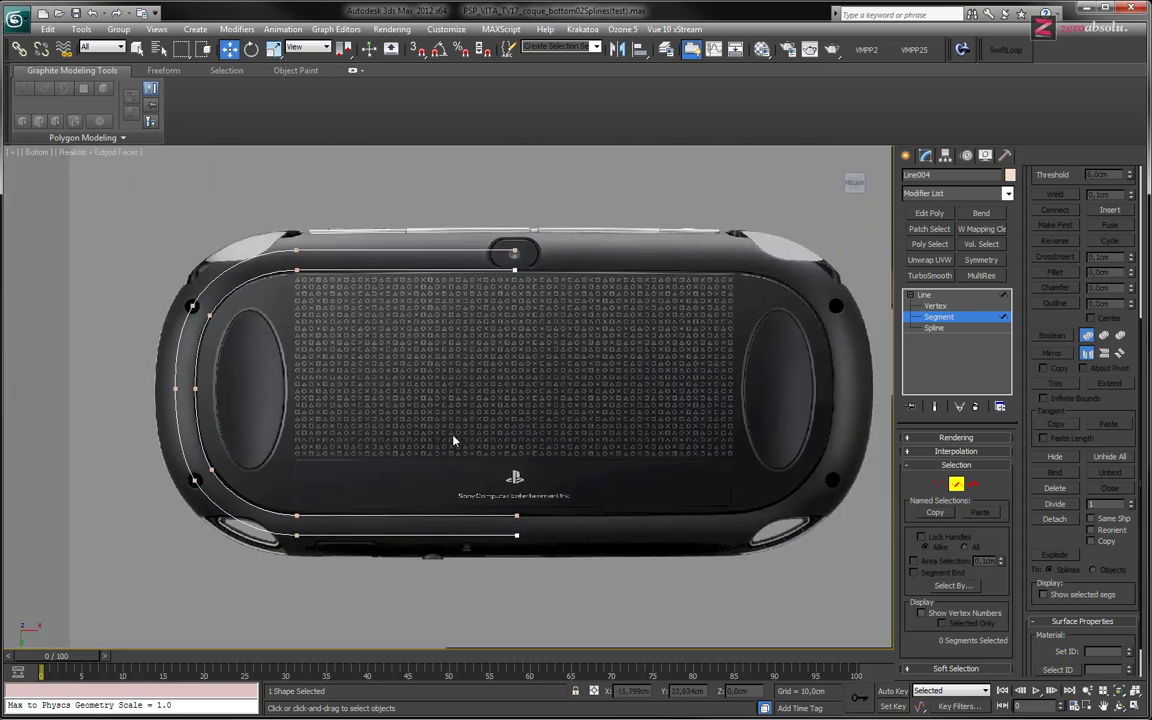
Select the outer spline at Spline level and outline it by about 5 cm
{"action": "key", "text": "3"}
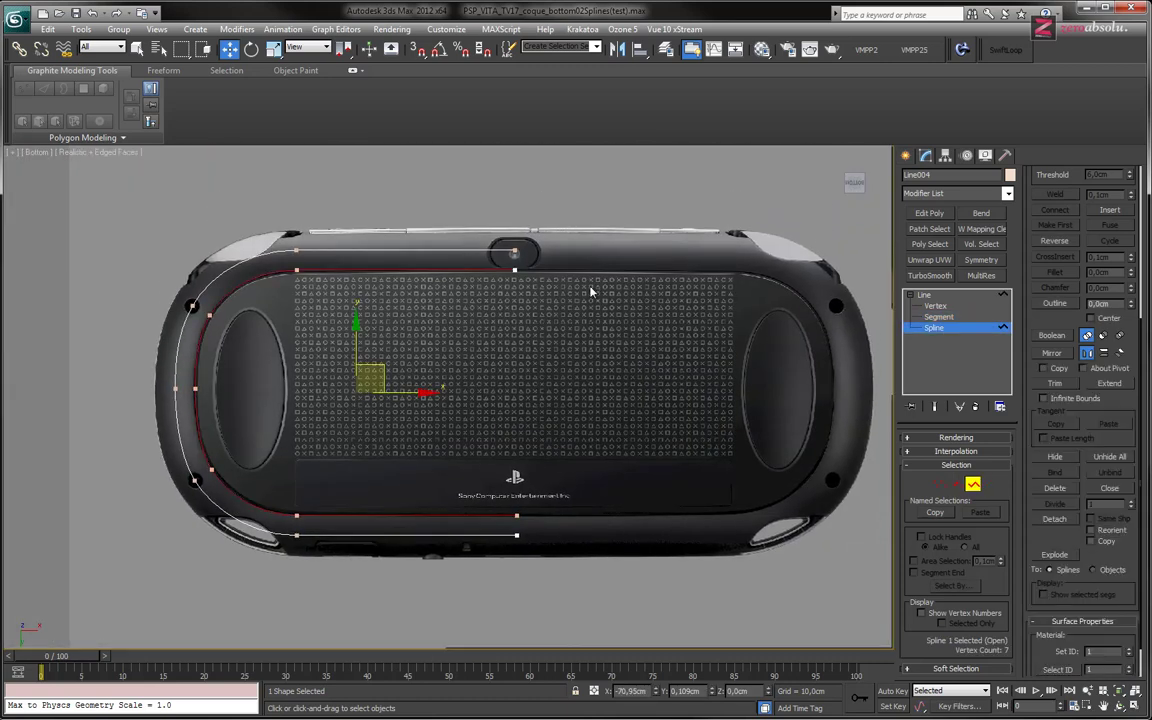
{"action": "left_click", "coordinate": [449, 251]}
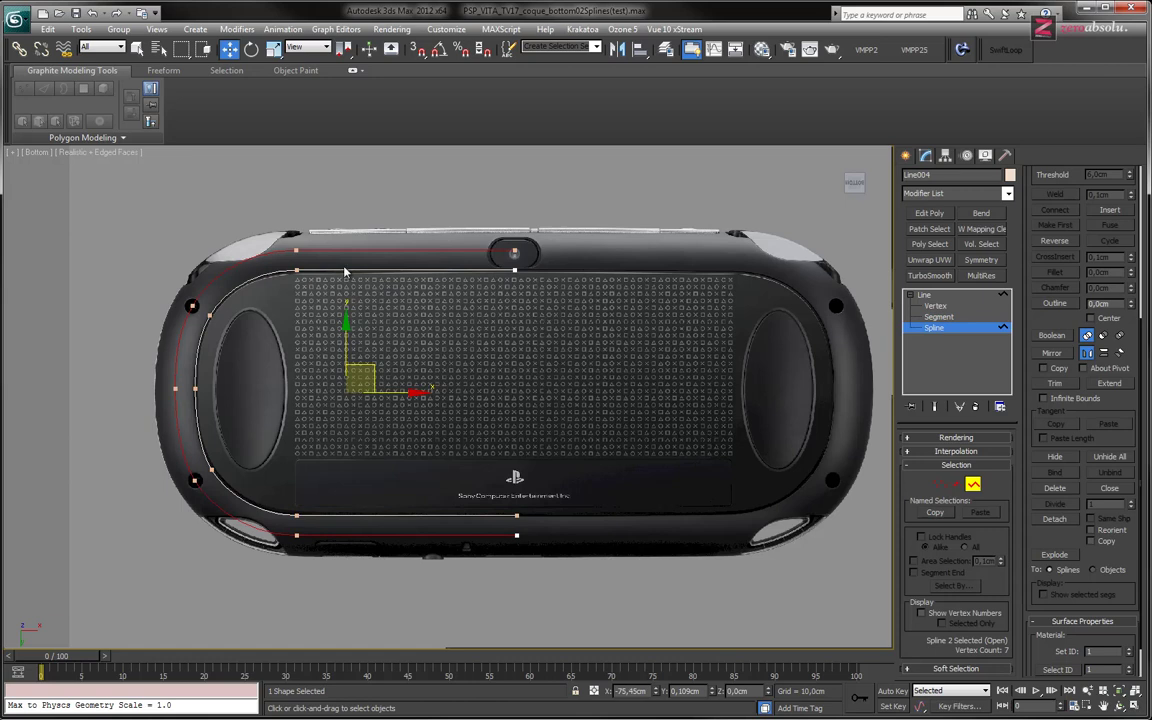
{"action": "middle_click_drag", "start_coordinate": [390, 262], "coordinate": [470, 321]}
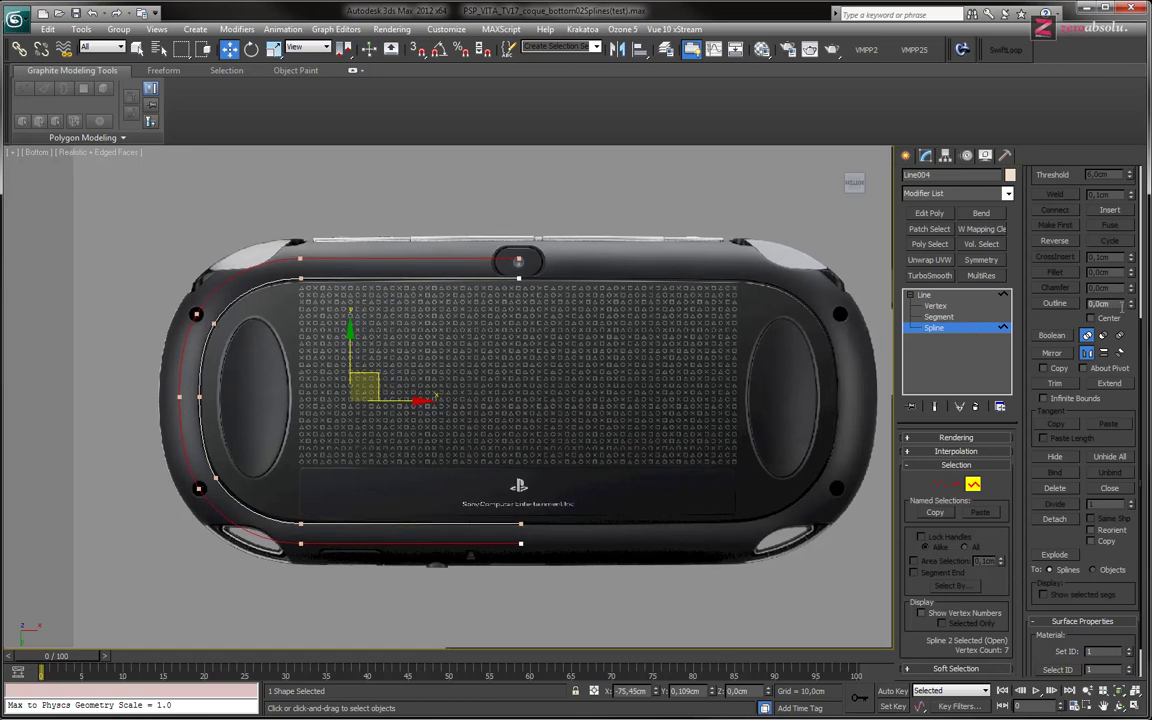
{"action": "scroll", "coordinate": [600, 365], "scroll_direction": "up", "scroll_amount": 2}
{"action": "scroll", "coordinate": [555, 370], "scroll_direction": "up", "scroll_amount": 2}
{"action": "scroll", "coordinate": [560, 385], "scroll_direction": "up", "scroll_amount": 1}
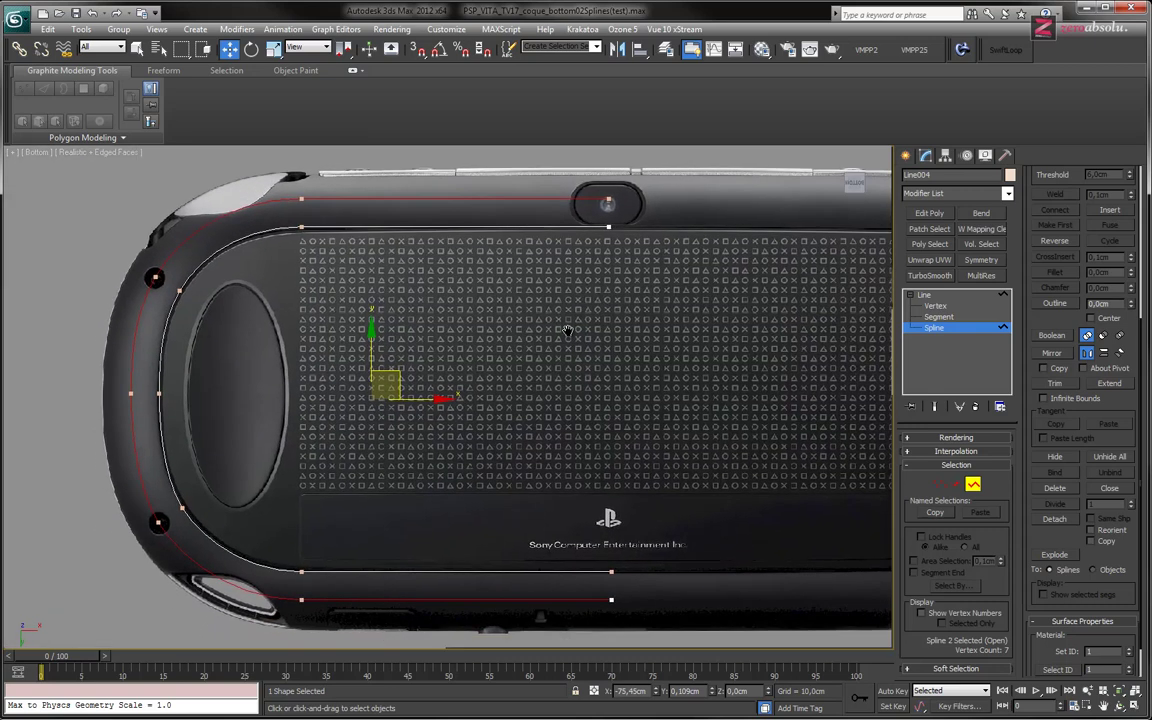
{"action": "left_click_drag", "start_coordinate": [1131, 303], "coordinate": [1134, 296]}
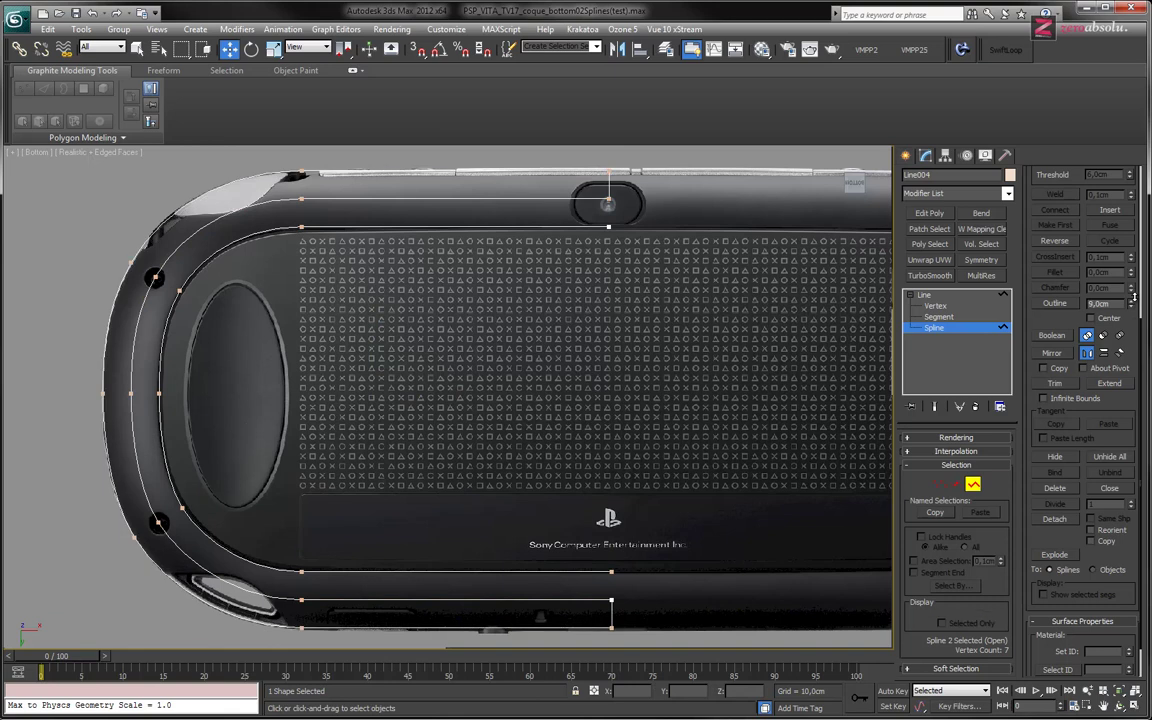
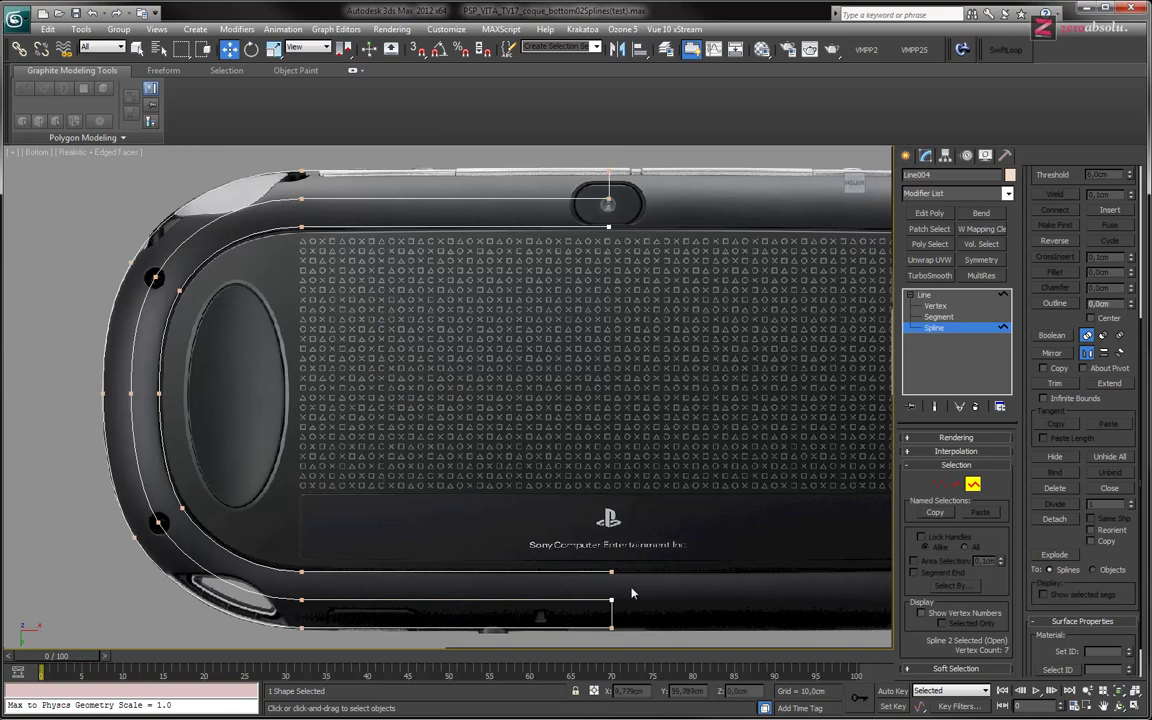
Enter Segment level, select a top and a short bottom segment, then clear the selection
{"action": "left_click", "coordinate": [938, 316]}
{"action": "left_click", "coordinate": [560, 171]}
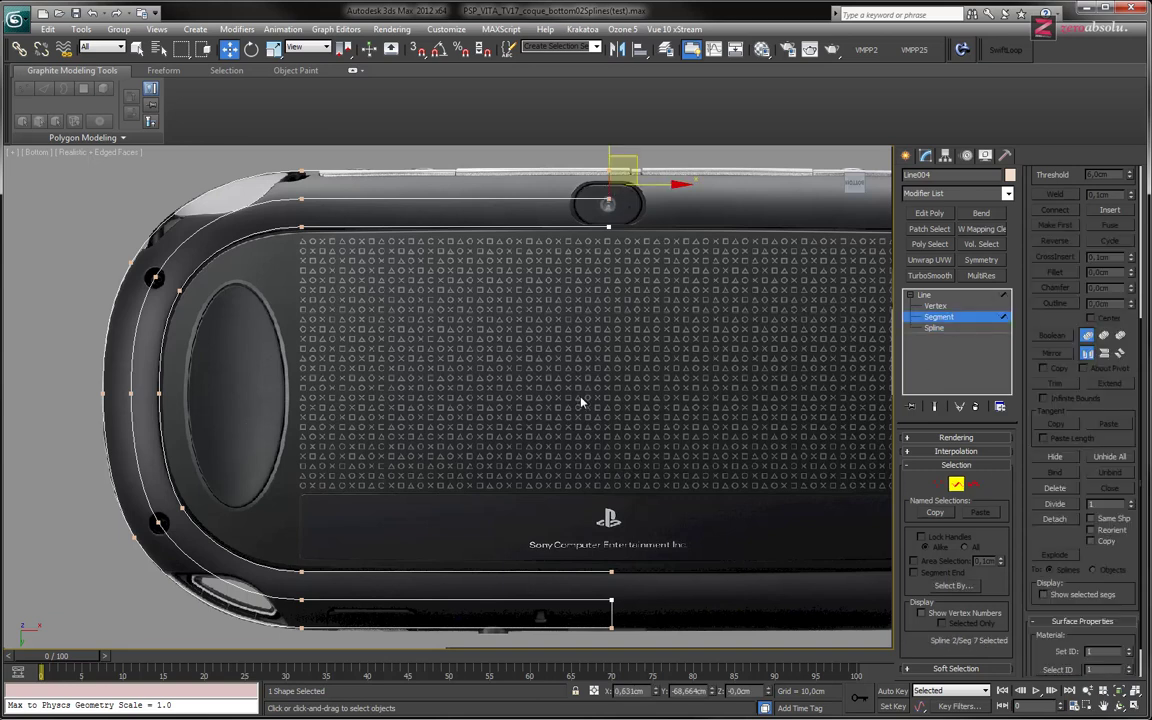
{"action": "left_click", "coordinate": [611, 615], "text": "ctrl"}
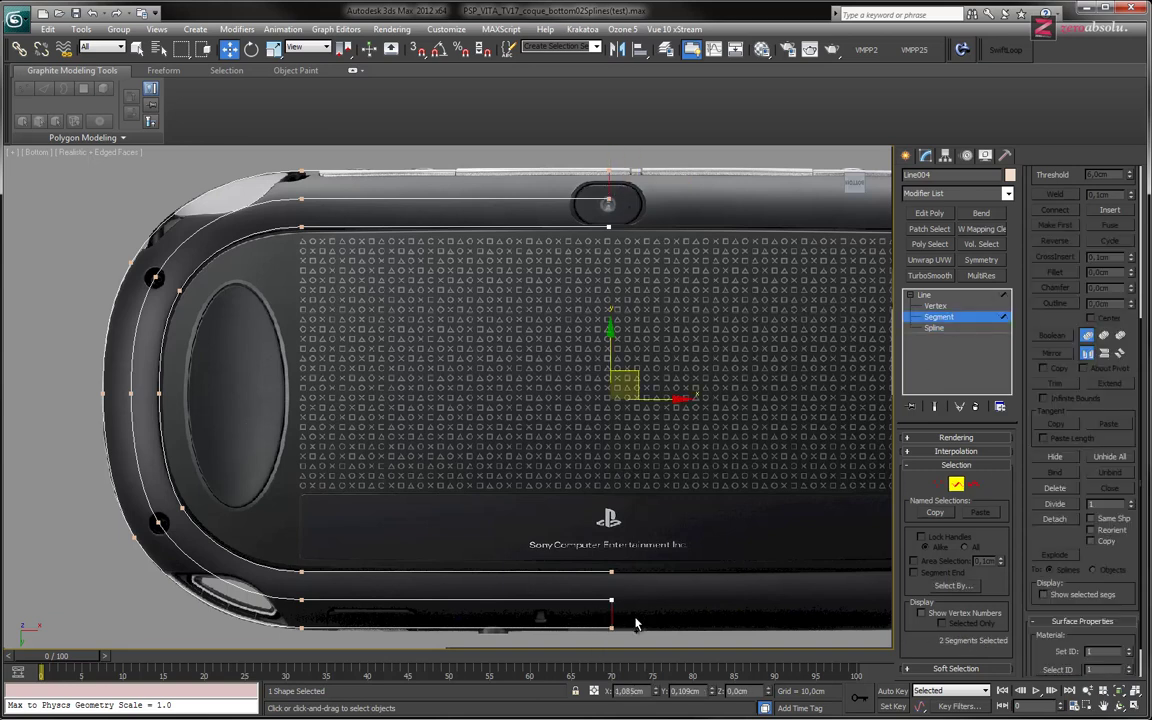
{"action": "left_click", "coordinate": [635, 625]}
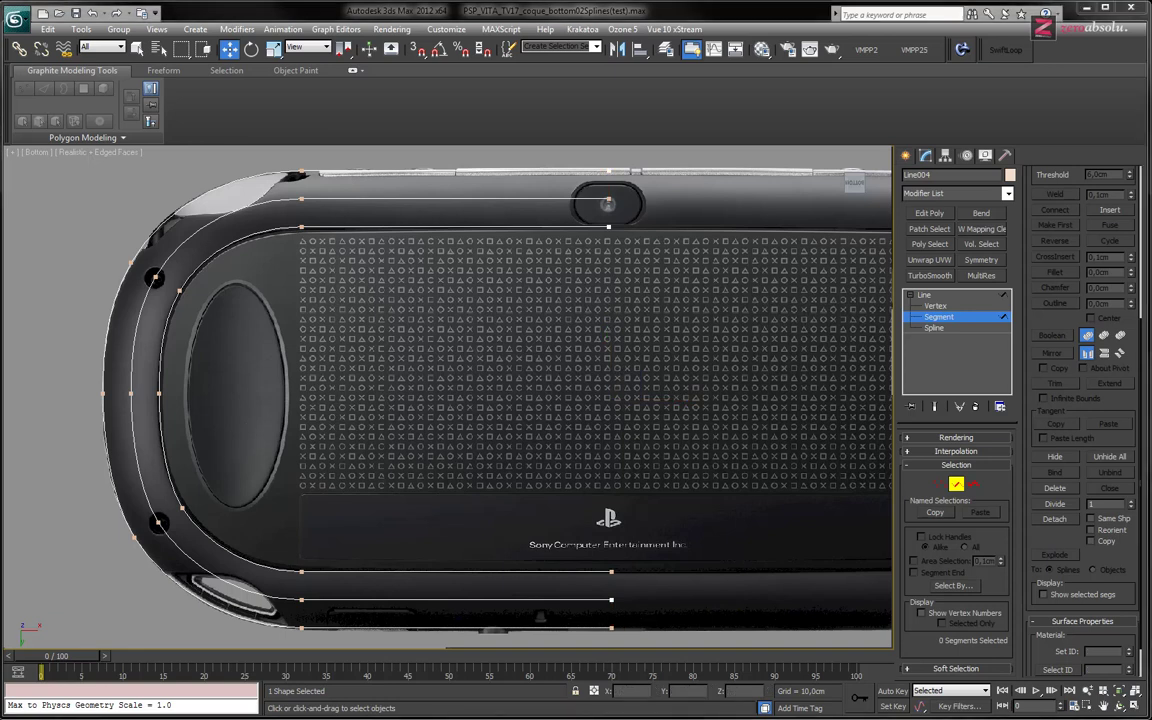
Zoom and pan around the shell's rounded corner, straight right end and top edge
{"action": "scroll", "coordinate": [519, 206], "scroll_direction": "up", "scroll_amount": 3}
{"action": "scroll", "coordinate": [500, 286], "scroll_direction": "up", "scroll_amount": 2}
{"action": "scroll", "coordinate": [560, 300], "scroll_direction": "down", "scroll_amount": 3}
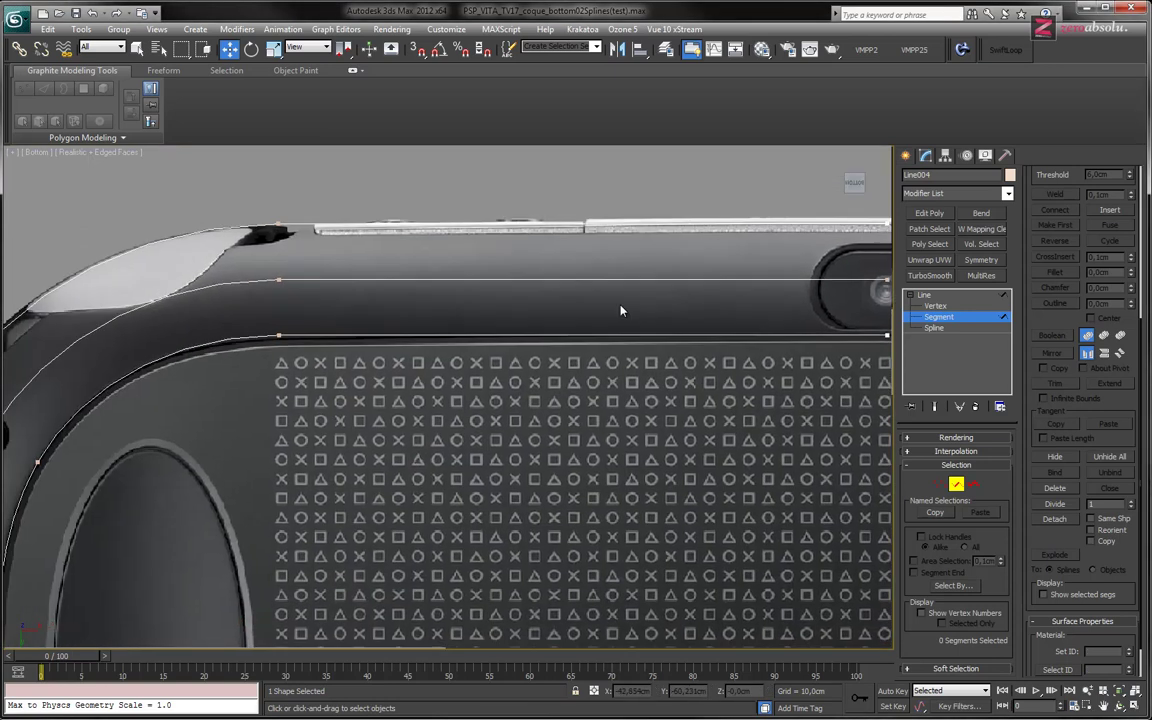
{"action": "scroll", "coordinate": [240, 300], "scroll_direction": "up", "scroll_amount": 4}
{"action": "scroll", "coordinate": [175, 388], "scroll_direction": "down", "scroll_amount": 3}
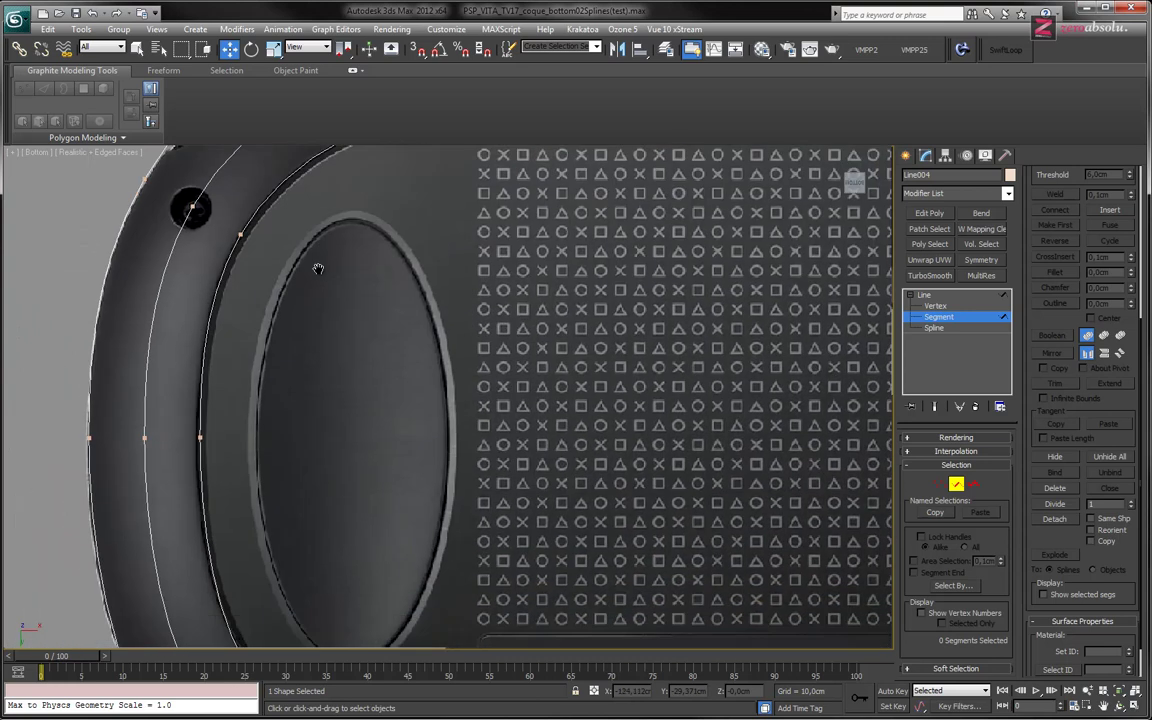
{"action": "scroll", "coordinate": [117, 367], "scroll_direction": "up", "scroll_amount": 3}
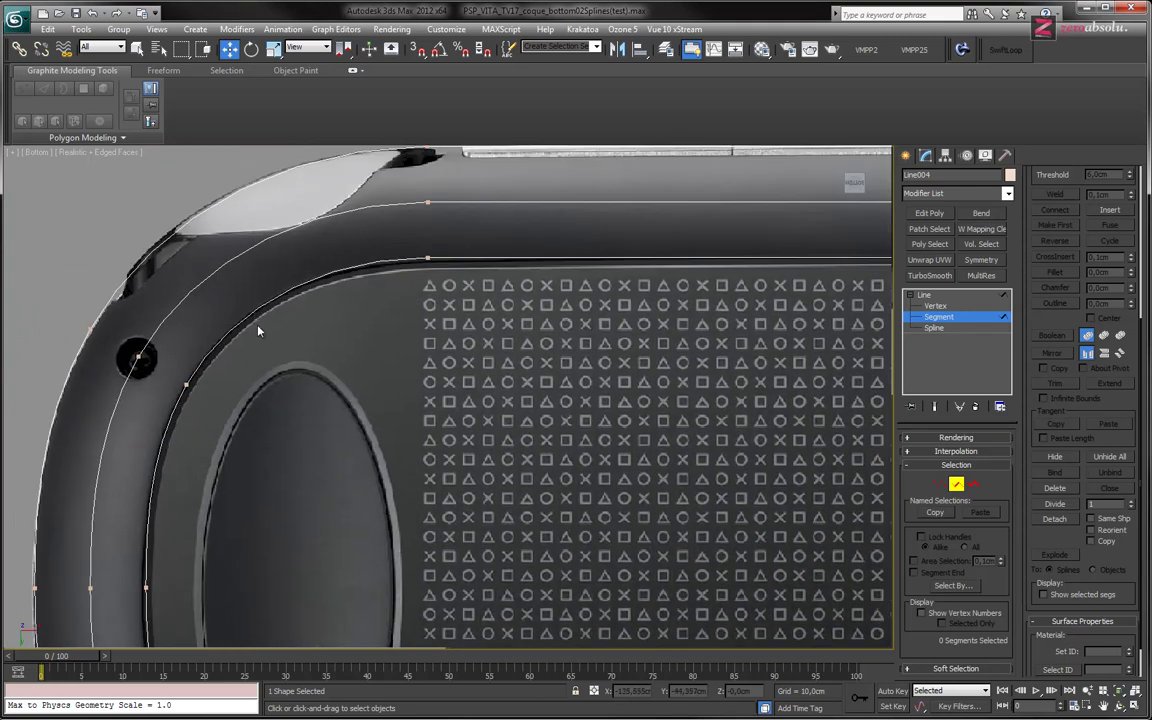
{"action": "middle_click_drag", "start_coordinate": [258, 330], "coordinate": [420, 440]}
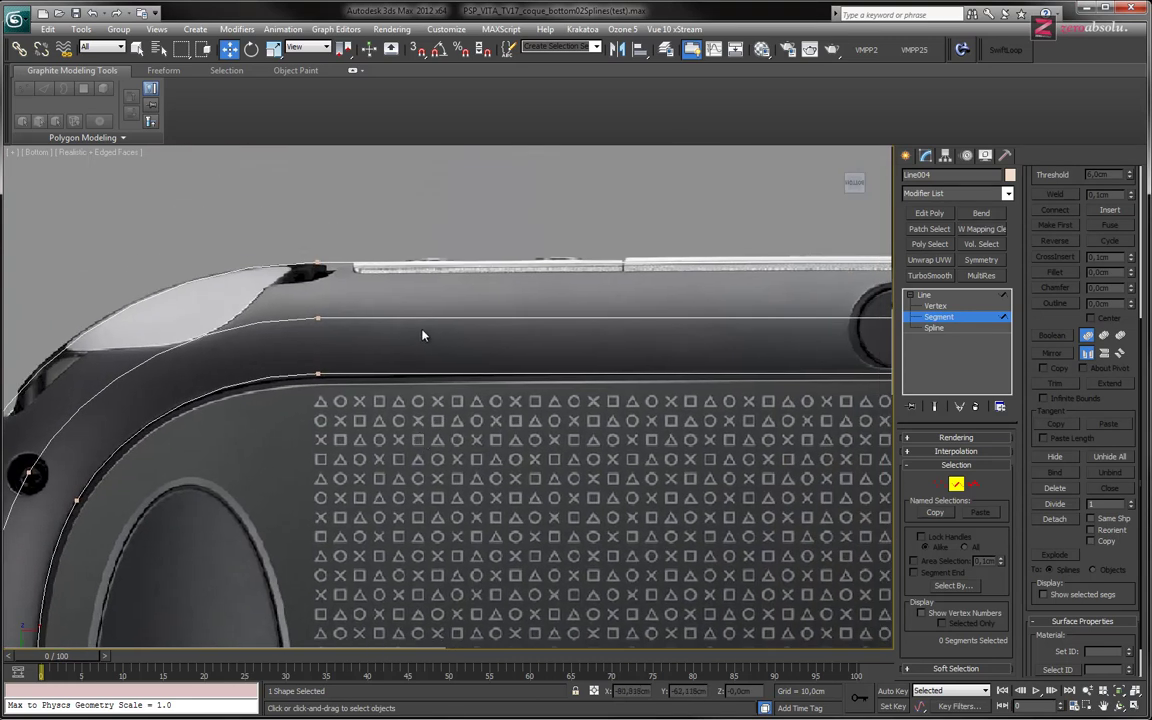
{"action": "mouse_move", "coordinate": [458, 298]}
{"action": "middle_mouse_down"}
{"action": "mouse_move", "coordinate": [424, 417]}
{"action": "mouse_move", "coordinate": [471, 442]}
{"action": "mouse_move", "coordinate": [495, 246]}
{"action": "middle_mouse_up"}
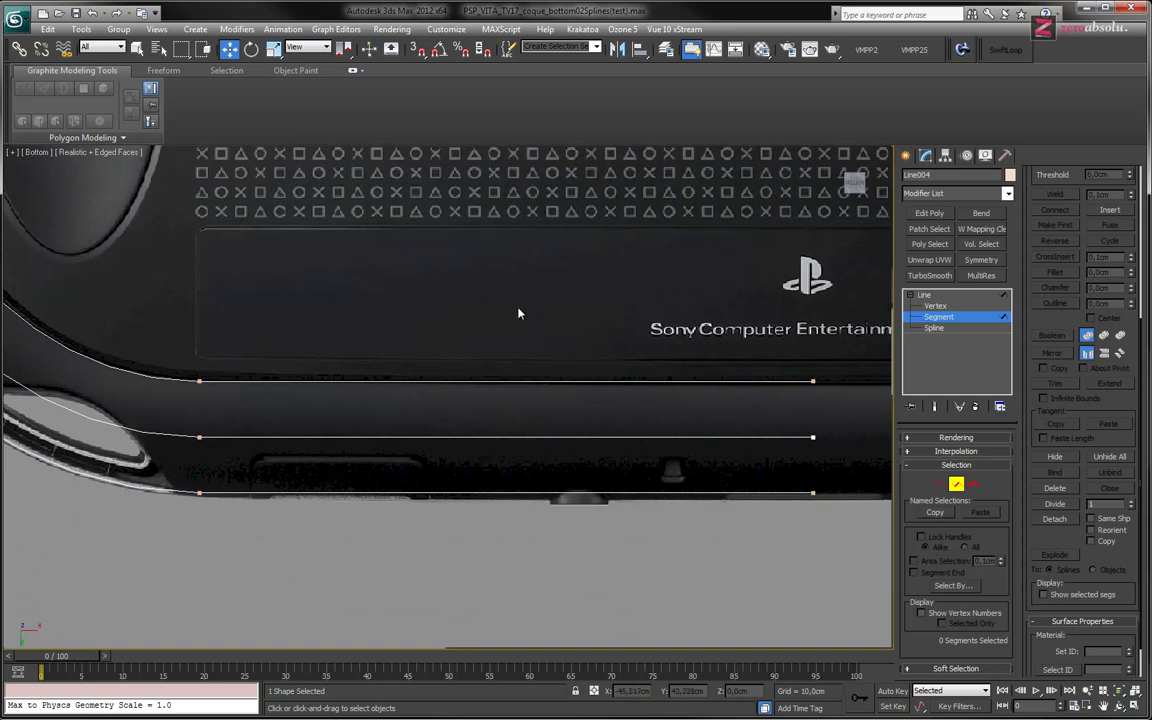
{"action": "middle_click_drag", "start_coordinate": [347, 483], "coordinate": [401, 428], "text": "alt"}
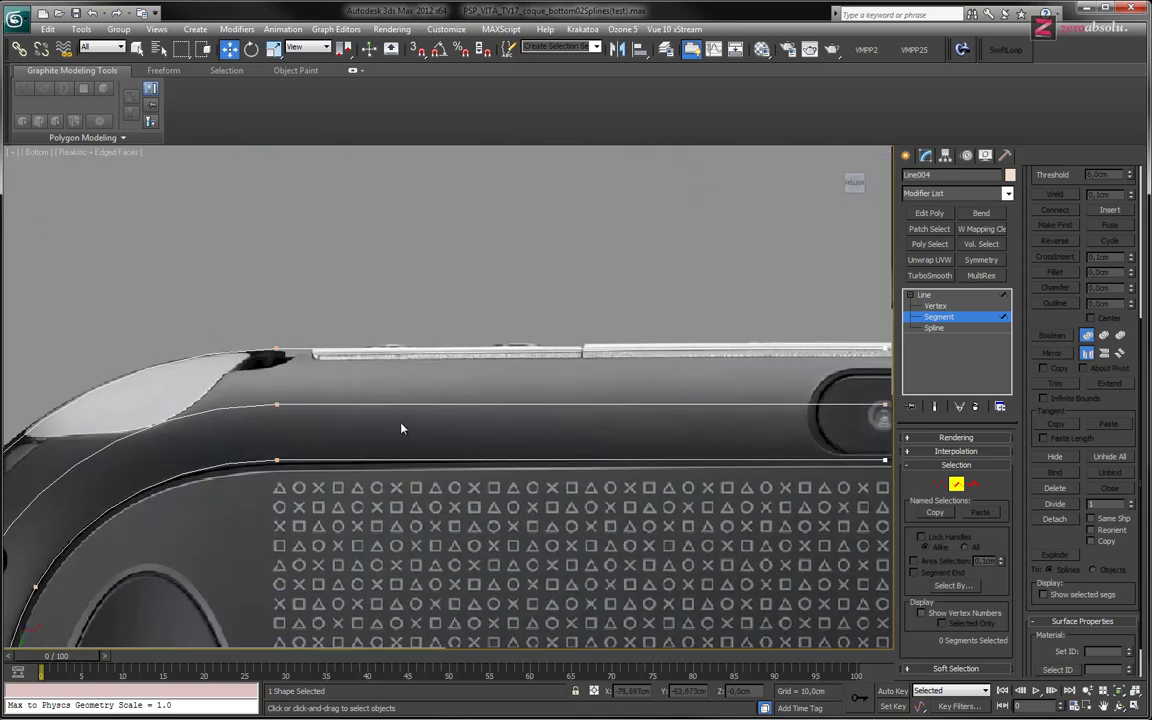
Select the two top outline segments, recheck the corner, then return to Line object level
{"action": "left_click_drag", "start_coordinate": [279, 347], "coordinate": [350, 375]}
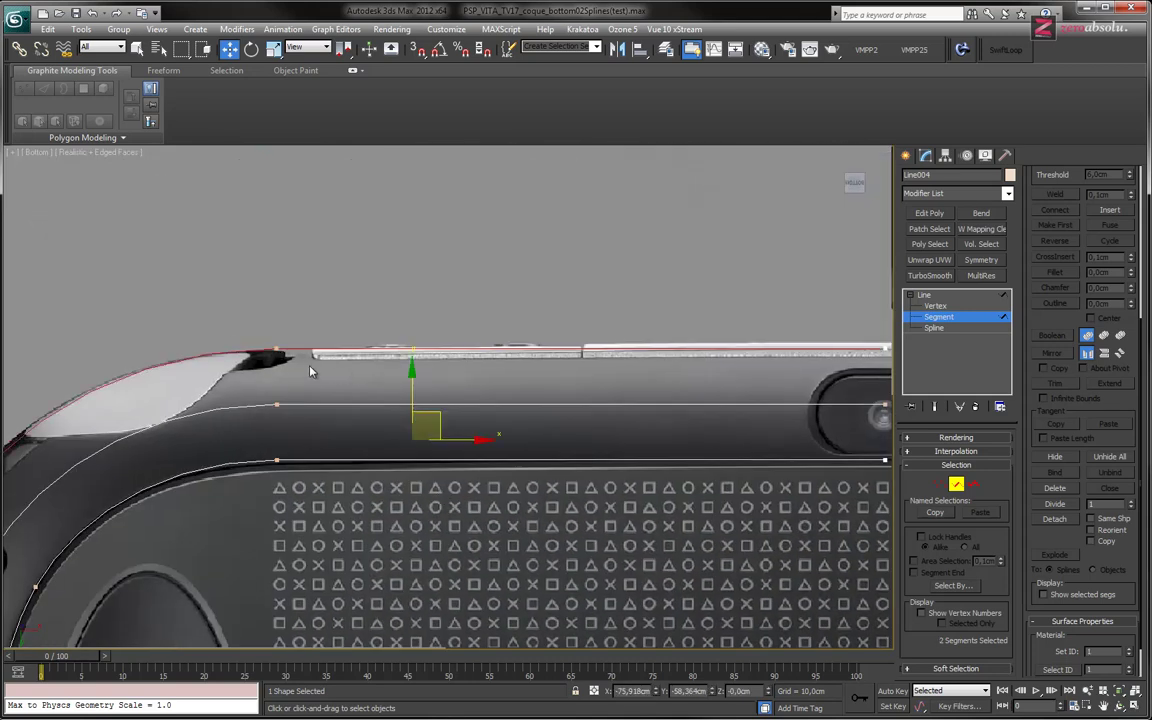
{"action": "mouse_move", "coordinate": [364, 459]}
{"action": "middle_mouse_down"}
{"action": "mouse_move", "coordinate": [349, 402]}
{"action": "mouse_move", "coordinate": [386, 380]}
{"action": "mouse_move", "coordinate": [350, 350]}
{"action": "mouse_move", "coordinate": [393, 404]}
{"action": "middle_mouse_up"}
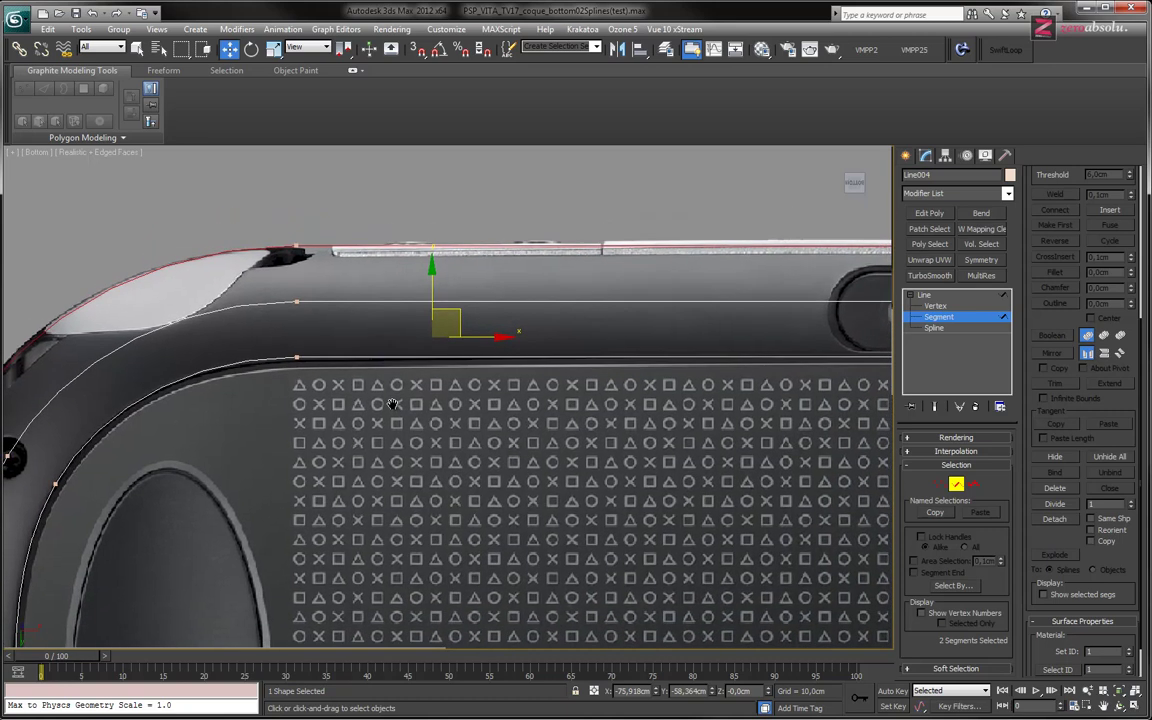
{"action": "mouse_move", "coordinate": [326, 262]}
{"action": "middle_mouse_down"}
{"action": "mouse_move", "coordinate": [252, 291]}
{"action": "mouse_move", "coordinate": [307, 314]}
{"action": "mouse_move", "coordinate": [358, 428]}
{"action": "mouse_move", "coordinate": [376, 382]}
{"action": "mouse_move", "coordinate": [304, 283]}
{"action": "middle_mouse_up"}
{"action": "scroll", "coordinate": [252, 291], "scroll_direction": "down", "scroll_amount": 2}
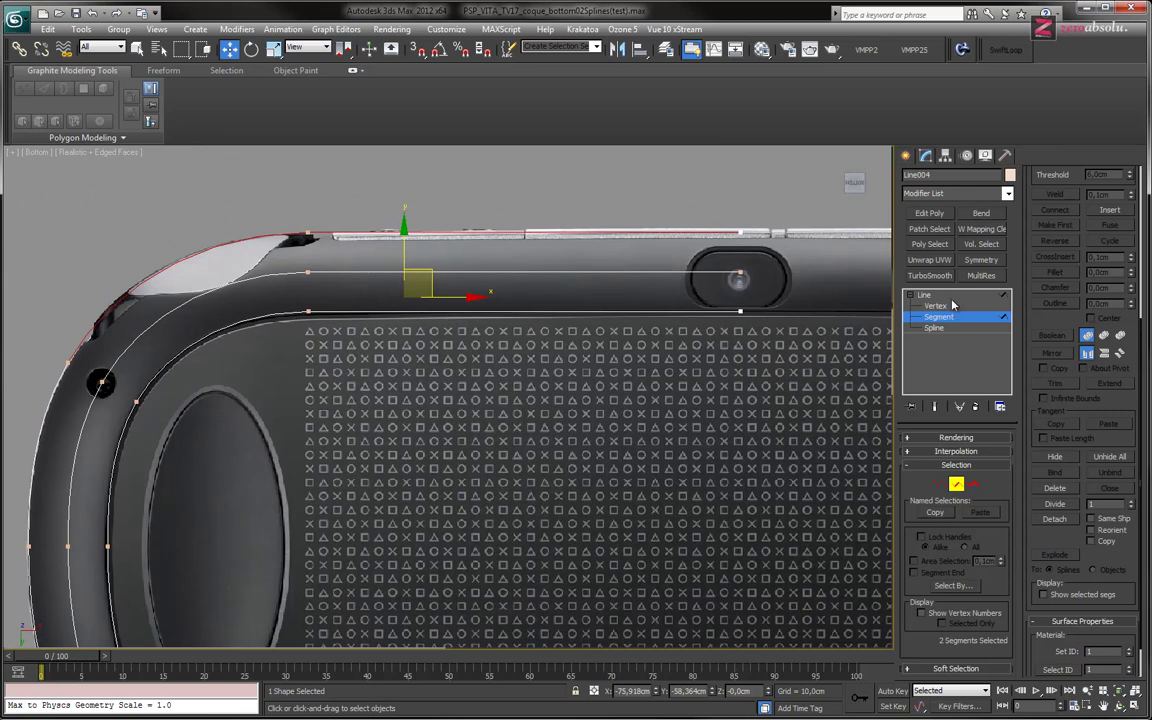
{"action": "key", "text": "ctrl+b"}
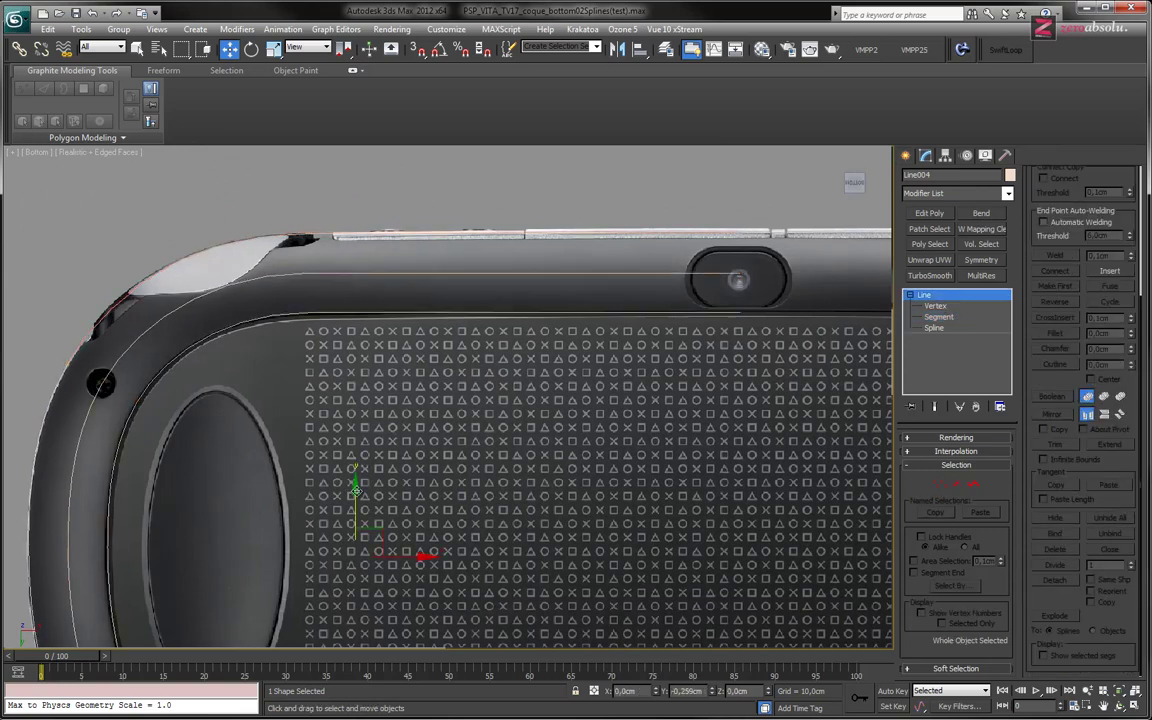
{"action": "middle_click_drag", "start_coordinate": [542, 516], "coordinate": [555, 296]}
{"action": "middle_click_drag", "start_coordinate": [515, 489], "coordinate": [528, 379]}
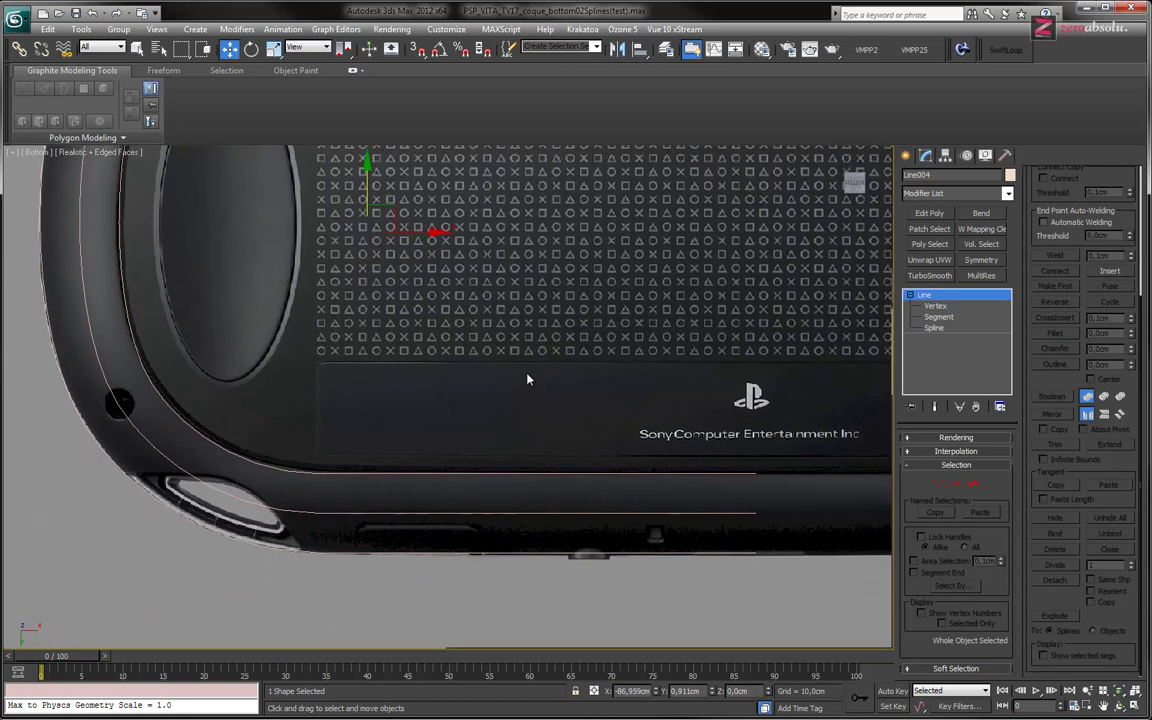
{"action": "key", "text": "shift+z"}
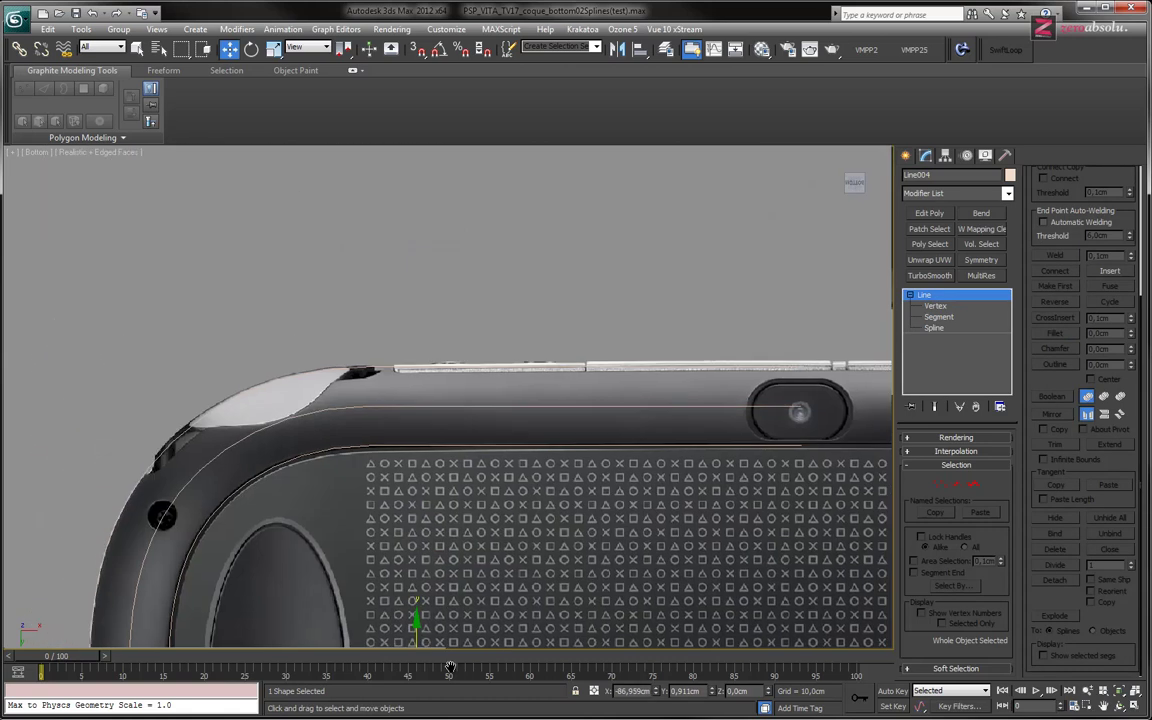
{"action": "scroll", "coordinate": [356, 358], "scroll_direction": "up", "scroll_amount": 3}
{"action": "scroll", "coordinate": [332, 311], "scroll_direction": "up", "scroll_amount": 3}
{"action": "scroll", "coordinate": [350, 410], "scroll_direction": "up", "scroll_amount": 3}
{"action": "scroll", "coordinate": [350, 410], "scroll_direction": "up", "scroll_amount": 3}
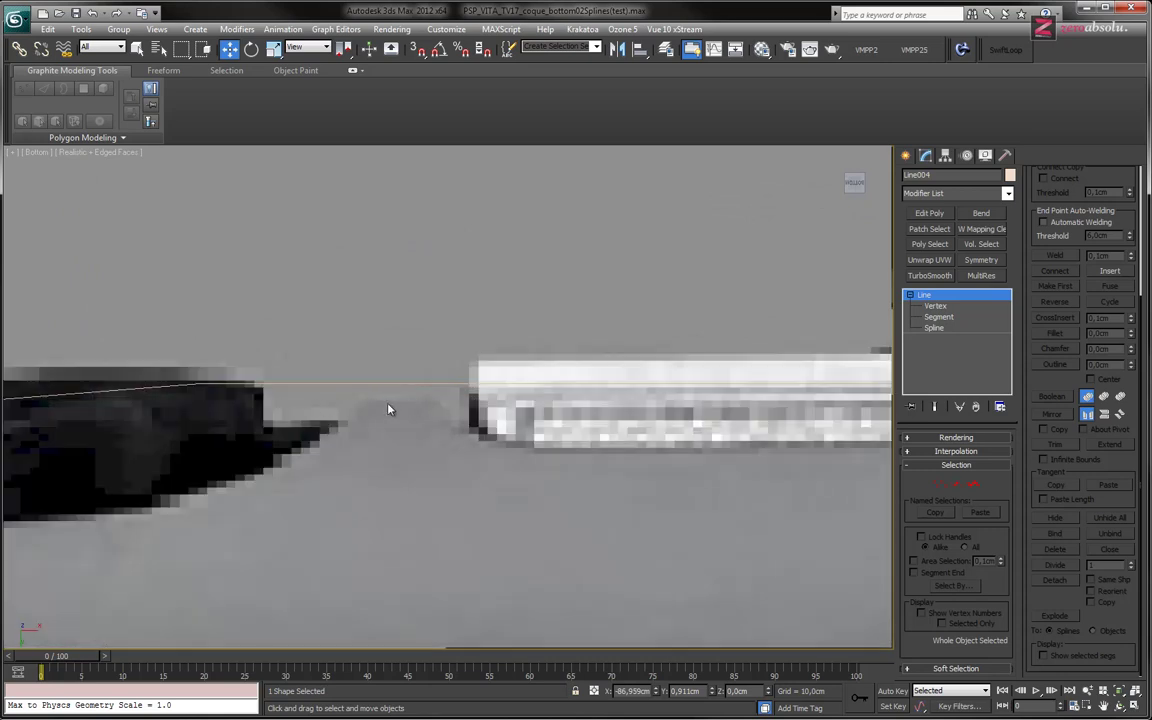
{"action": "scroll", "coordinate": [443, 412], "scroll_direction": "down", "scroll_amount": 3}
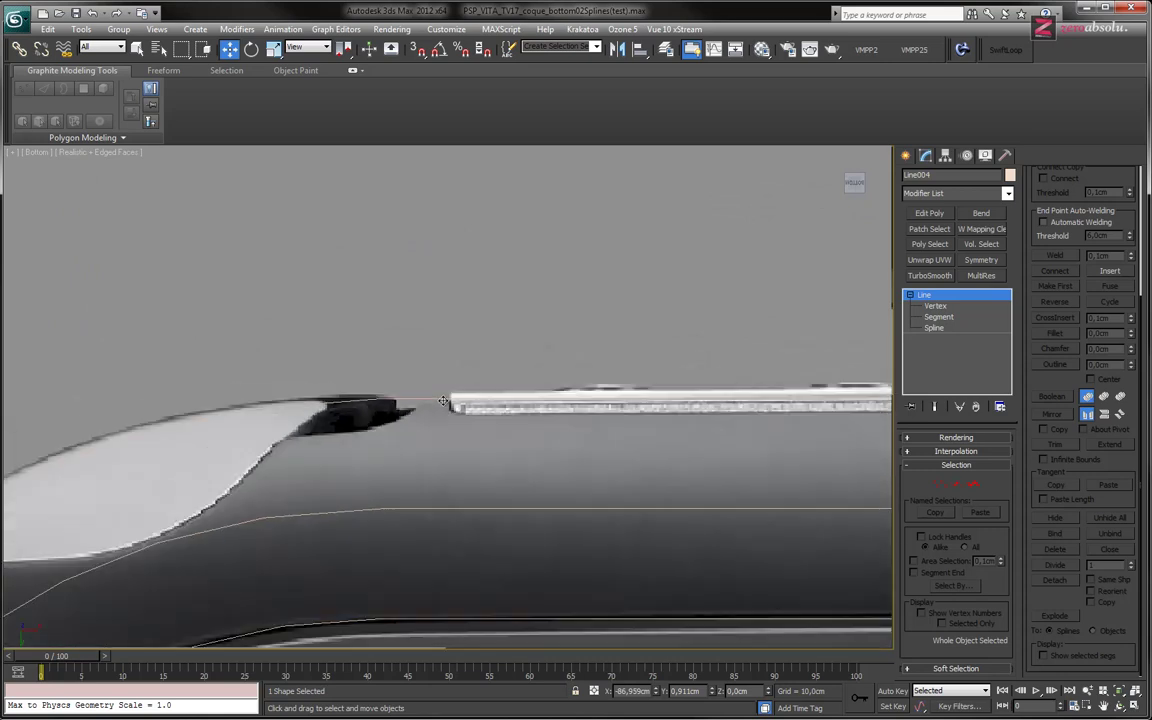
{"action": "scroll", "coordinate": [440, 390], "scroll_direction": "down", "scroll_amount": 3}
{"action": "scroll", "coordinate": [435, 350], "scroll_direction": "down", "scroll_amount": 3}
{"action": "scroll", "coordinate": [429, 315], "scroll_direction": "down", "scroll_amount": 2}
{"action": "scroll", "coordinate": [398, 297], "scroll_direction": "down", "scroll_amount": 2}
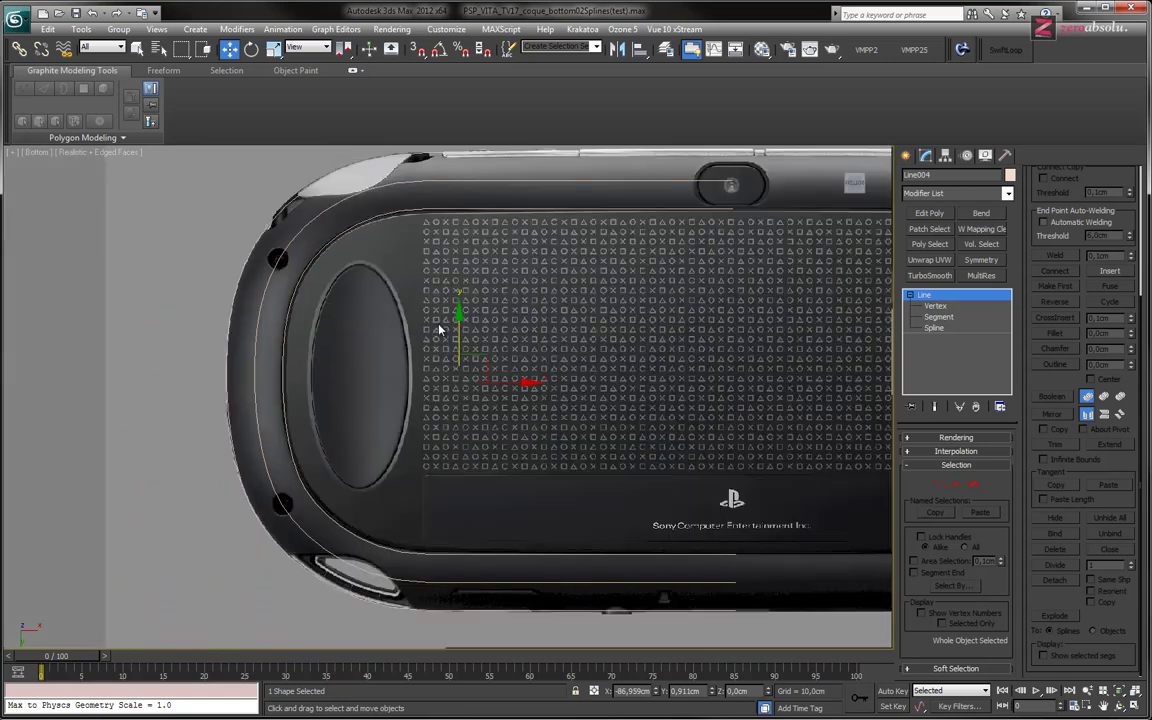
{"action": "scroll", "coordinate": [414, 326], "scroll_direction": "down", "scroll_amount": 2}
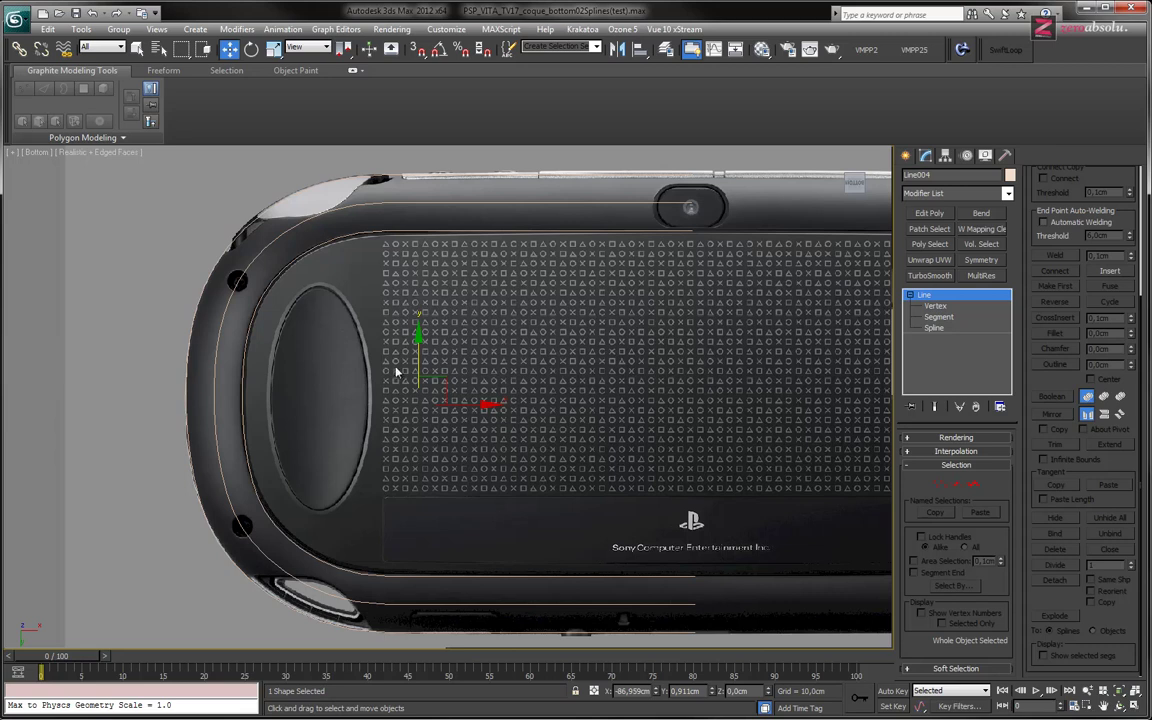
{"action": "middle_click_drag", "start_coordinate": [396, 372], "coordinate": [417, 396]}
{"action": "middle_click_drag", "start_coordinate": [305, 383], "coordinate": [322, 403]}
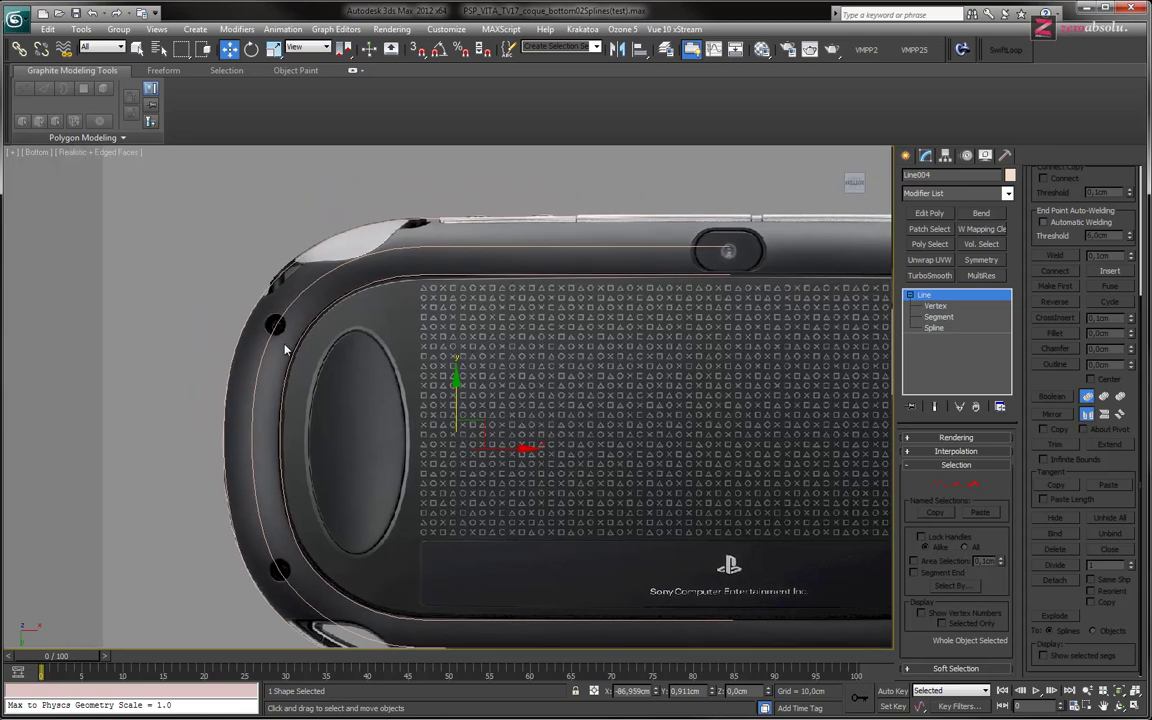
{"action": "middle_click_drag", "start_coordinate": [632, 355], "coordinate": [561, 383]}
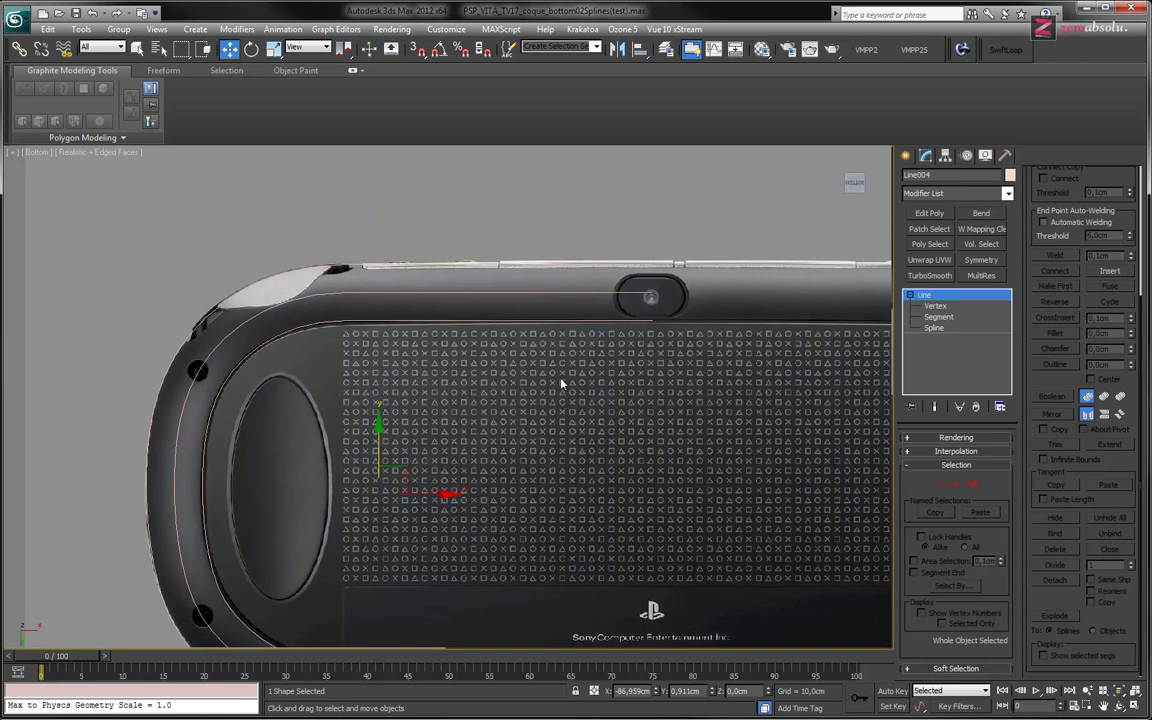
{"action": "left_click", "coordinate": [910, 296]}
{"action": "middle_click_drag", "start_coordinate": [467, 403], "coordinate": [469, 370]}
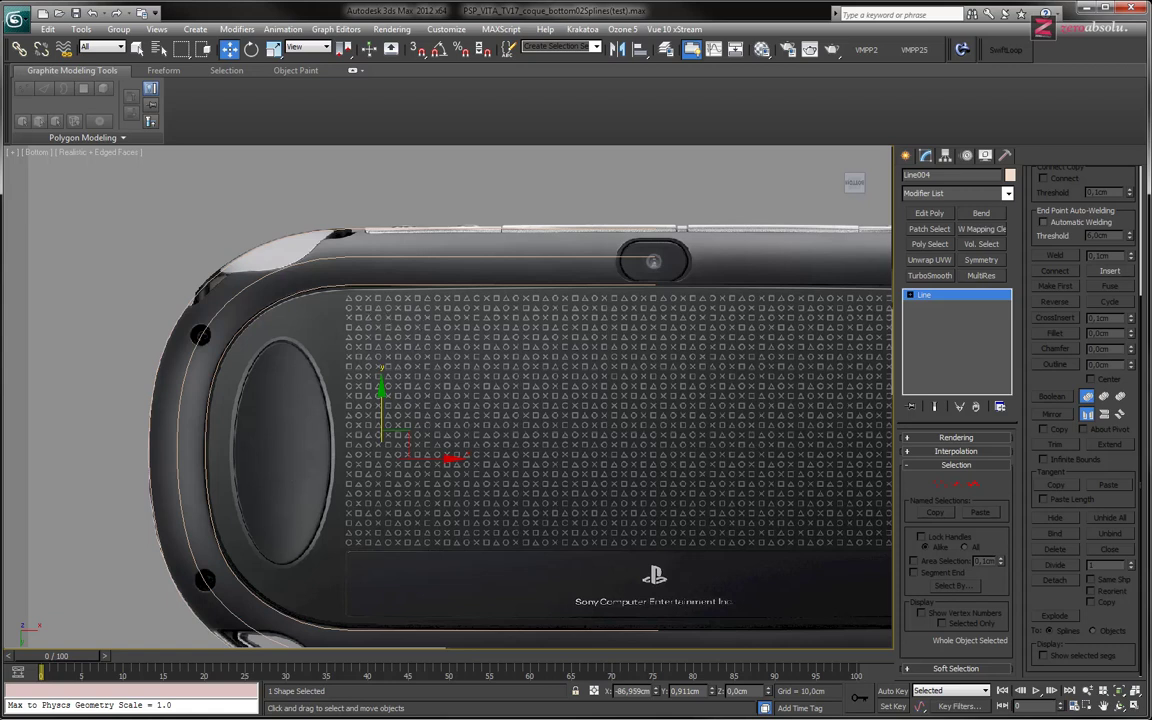
{"action": "scroll", "coordinate": [1082, 410], "scroll_direction": "up", "scroll_amount": 5}
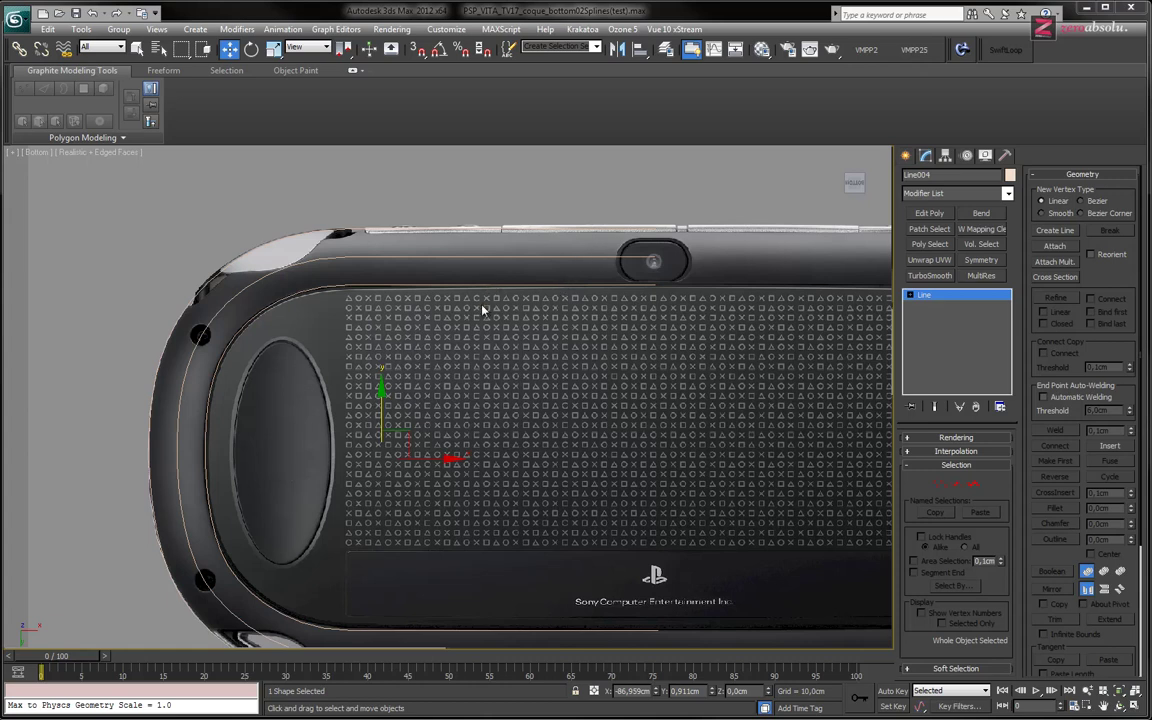
{"action": "middle_click_drag", "start_coordinate": [501, 393], "coordinate": [488, 350]}
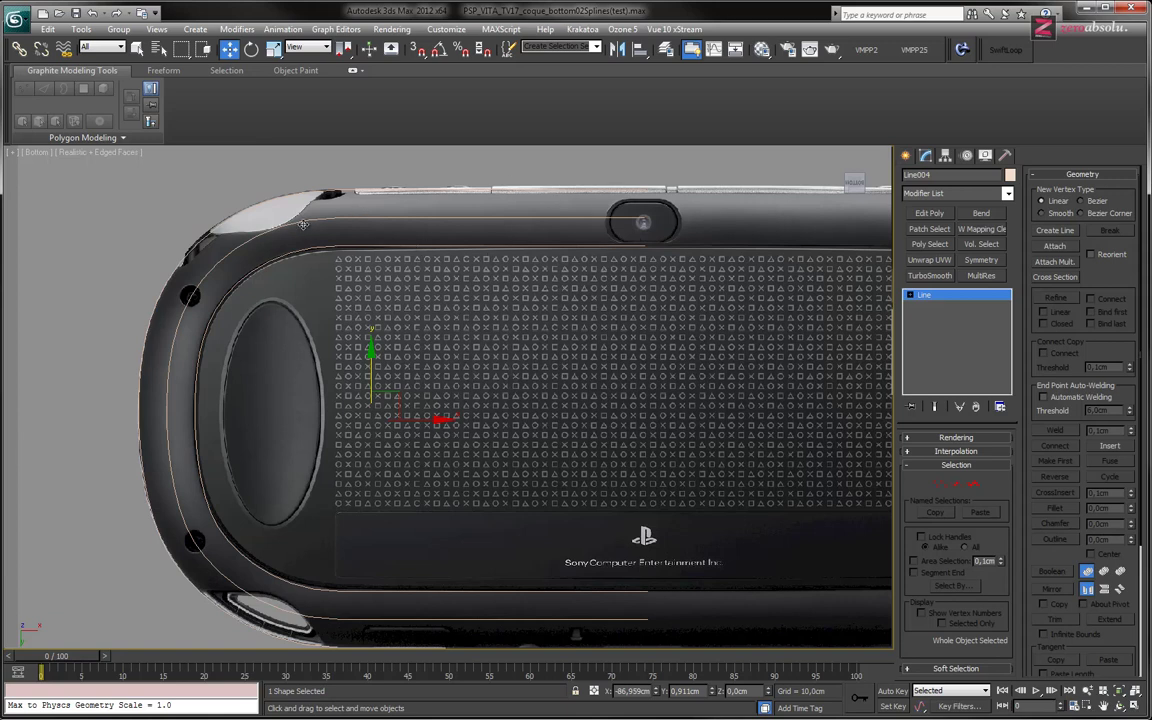
{"action": "middle_click_drag", "start_coordinate": [426, 430], "coordinate": [463, 411]}
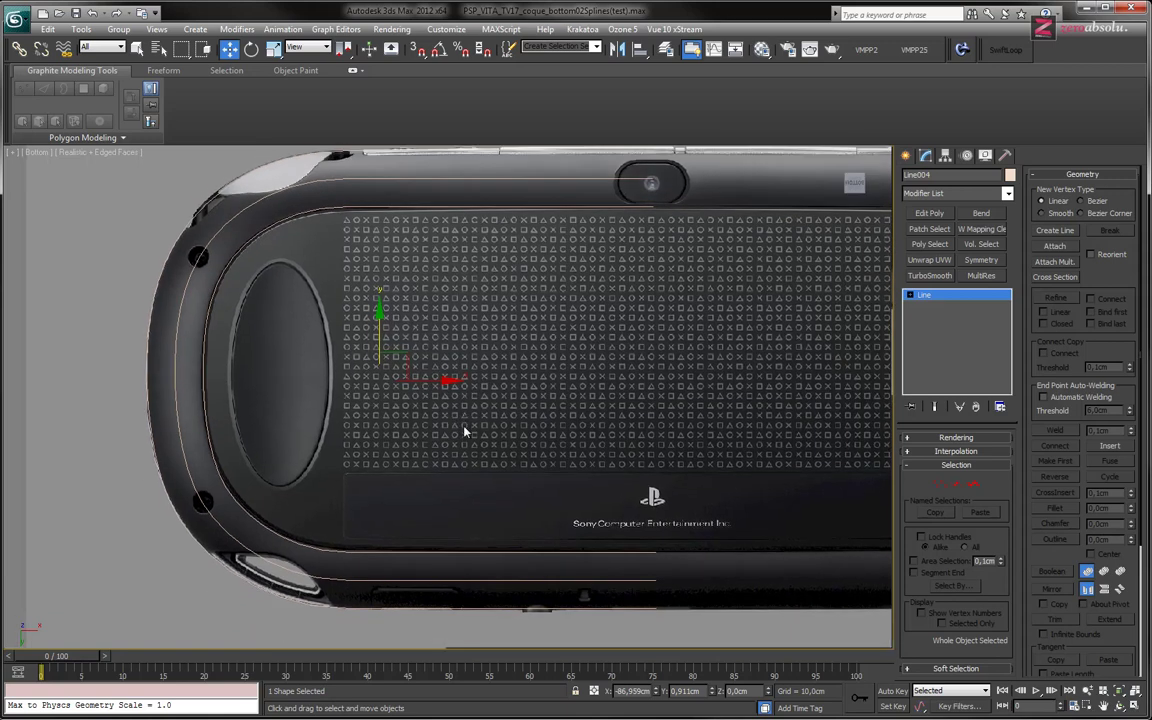
{"action": "scroll", "coordinate": [458, 411], "scroll_direction": "down", "scroll_amount": 2}
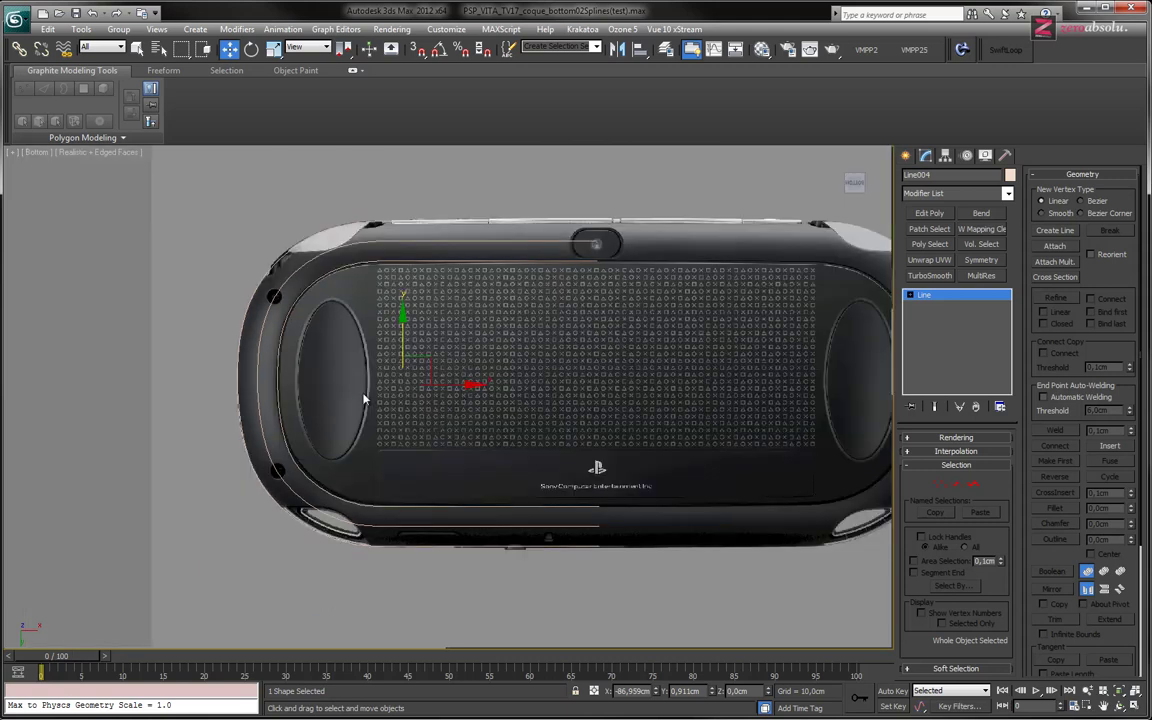
{"action": "mouse_move", "coordinate": [401, 362]}
{"action": "middle_mouse_down"}
{"action": "mouse_move", "coordinate": [322, 352]}
{"action": "mouse_move", "coordinate": [327, 372]}
{"action": "middle_mouse_up"}
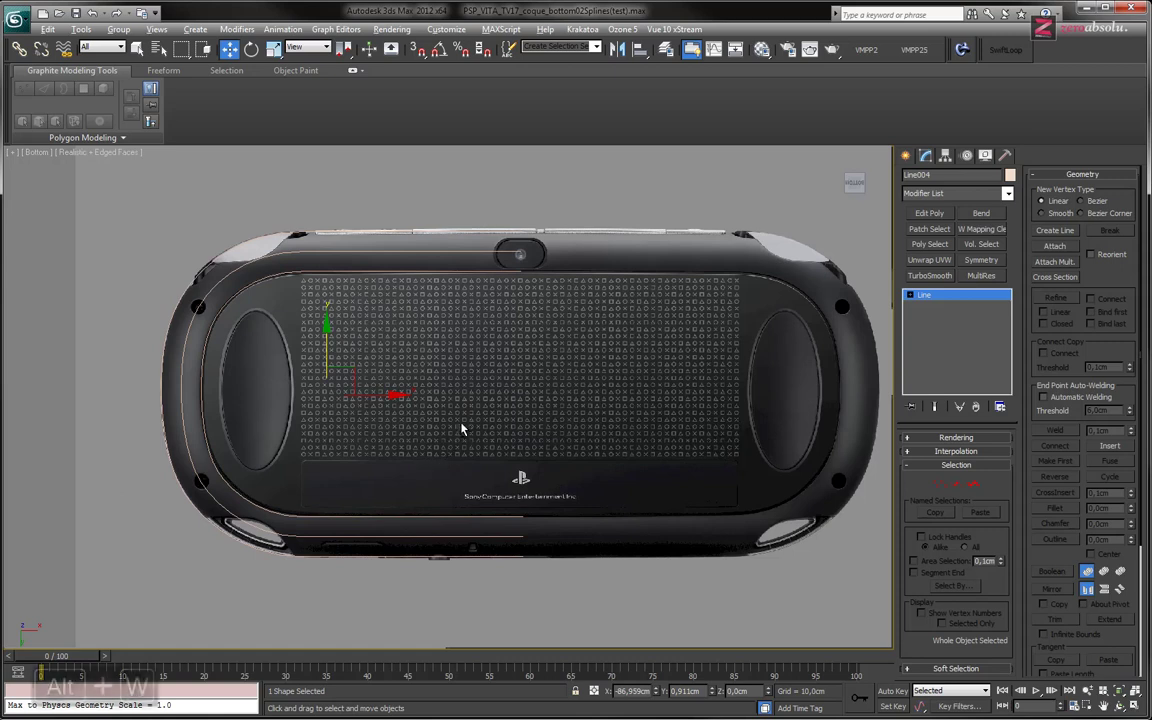
Maximize the Left viewport and orbit below the model to reveal the outline splines
{"action": "key", "text": "alt+w"}
{"action": "middle_click_drag", "start_coordinate": [232, 450], "coordinate": [296, 447]}
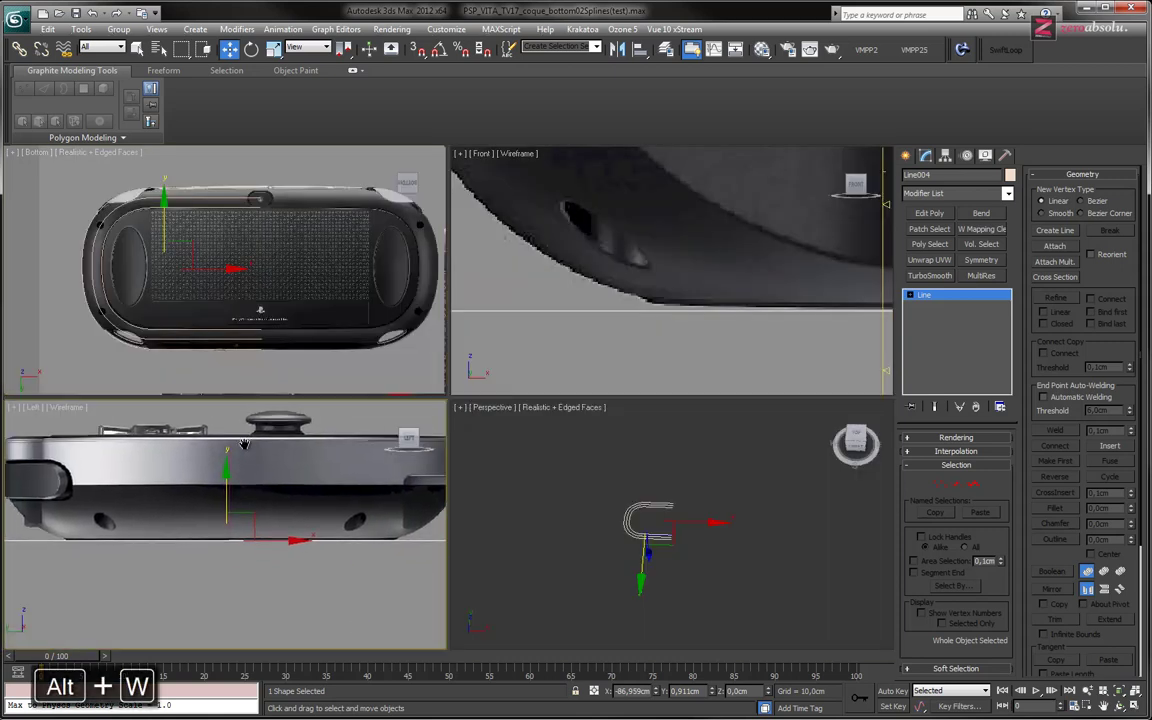
{"action": "key", "text": "alt+w"}
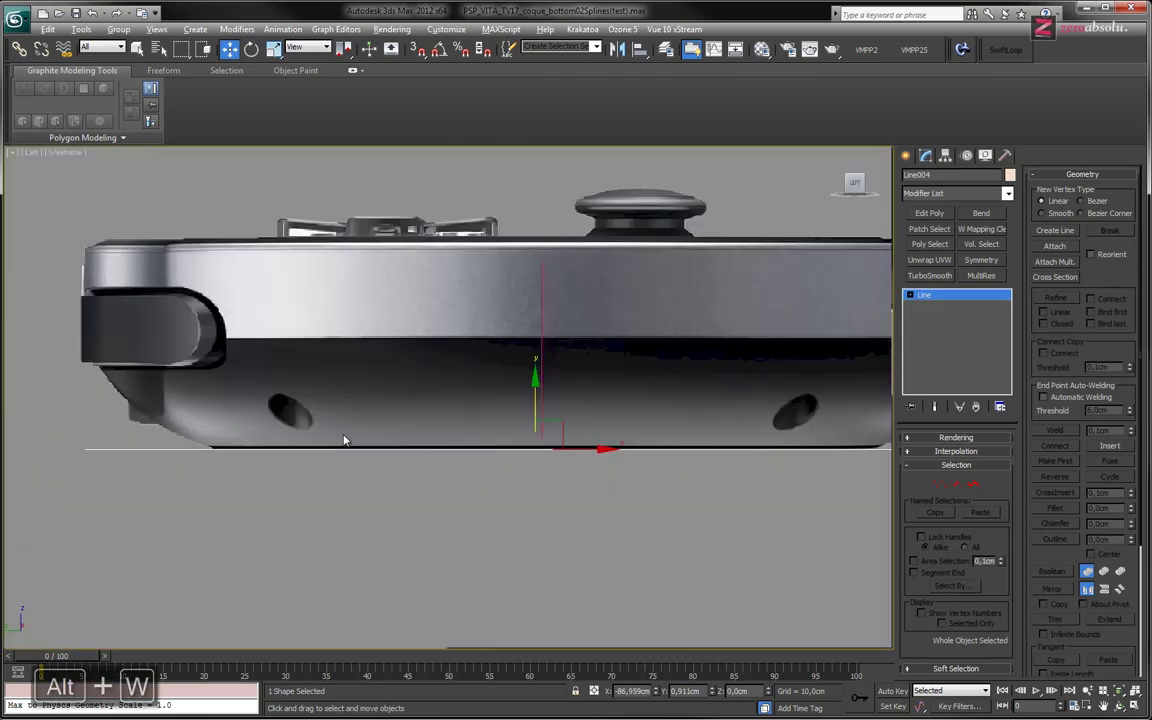
{"action": "middle_click_drag", "start_coordinate": [399, 399], "coordinate": [410, 402]}
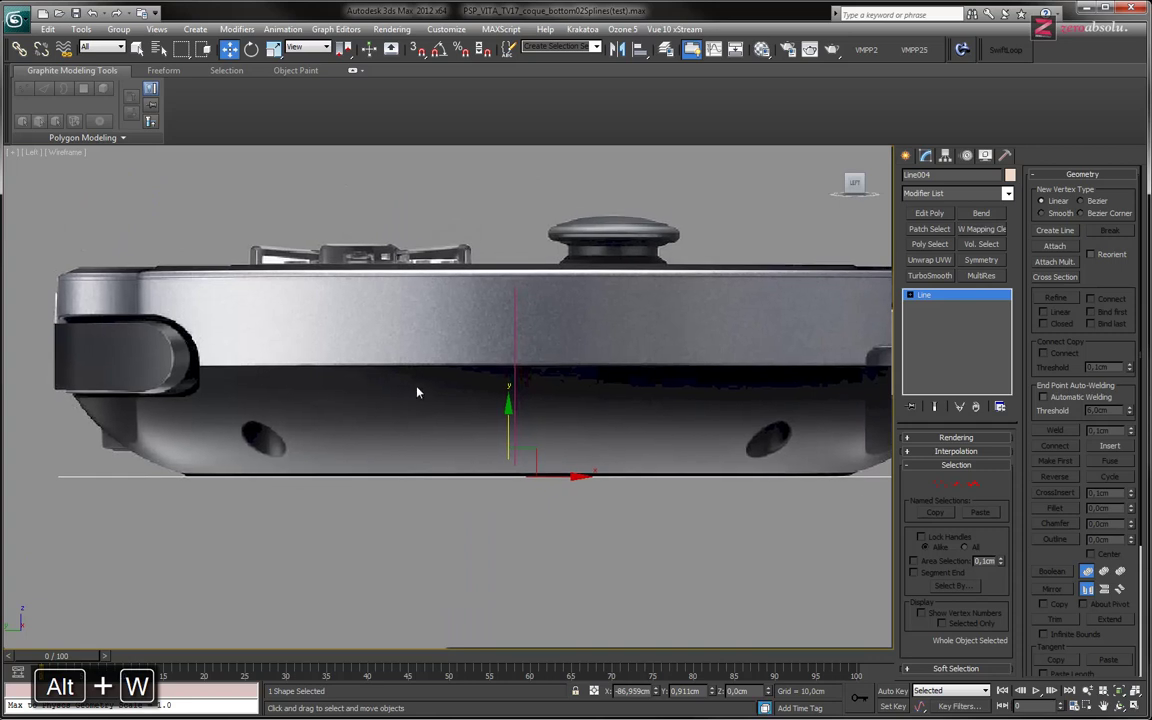
{"action": "middle_click_drag", "start_coordinate": [535, 386], "coordinate": [455, 483], "text": "alt"}
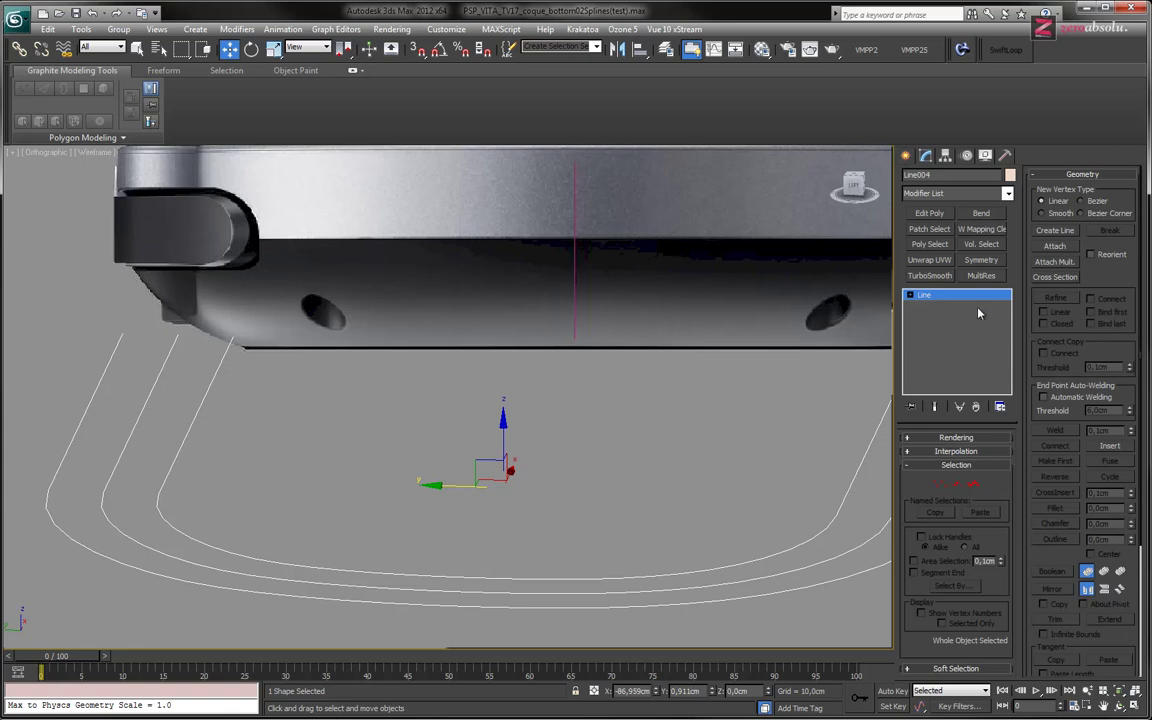
At Spline sub-object level, select the inner spline, then the middle spline from an angled view
{"action": "left_click", "coordinate": [909, 297]}
{"action": "left_click", "coordinate": [940, 327]}
{"action": "left_click", "coordinate": [540, 578]}
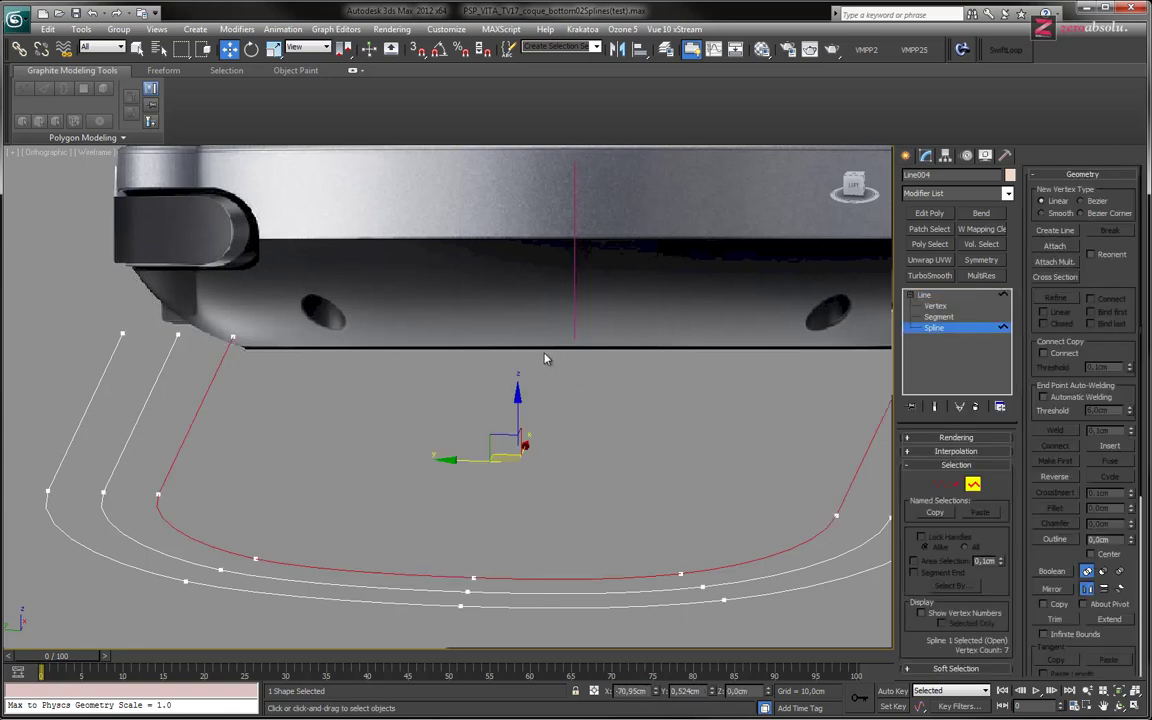
{"action": "key", "text": "l"}
{"action": "scroll", "coordinate": [465, 380], "scroll_direction": "up", "scroll_amount": 5}
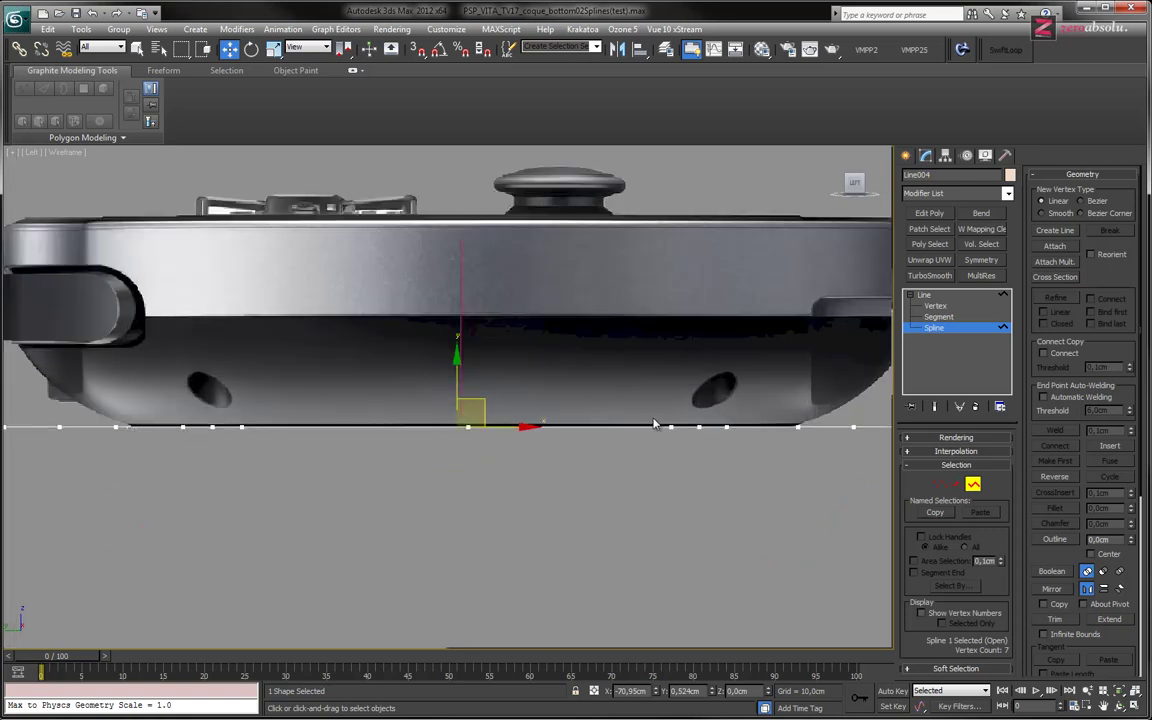
{"action": "middle_click_drag", "start_coordinate": [680, 452], "coordinate": [676, 463], "text": "alt"}
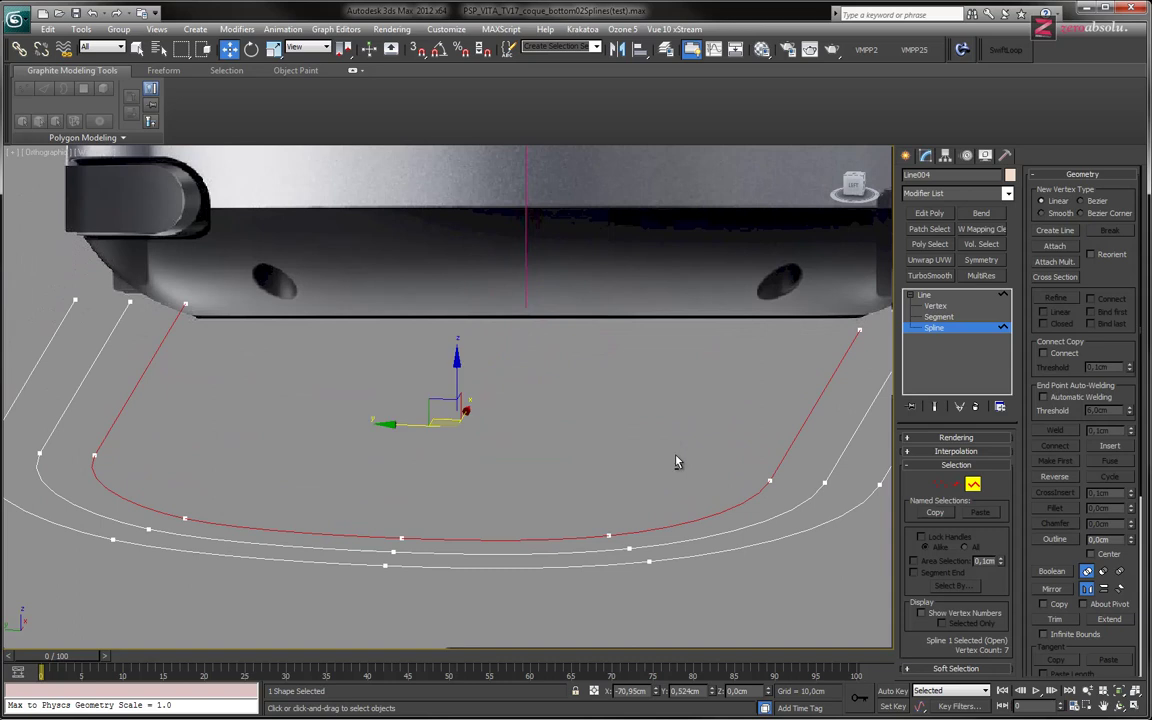
{"action": "left_click", "coordinate": [836, 462]}
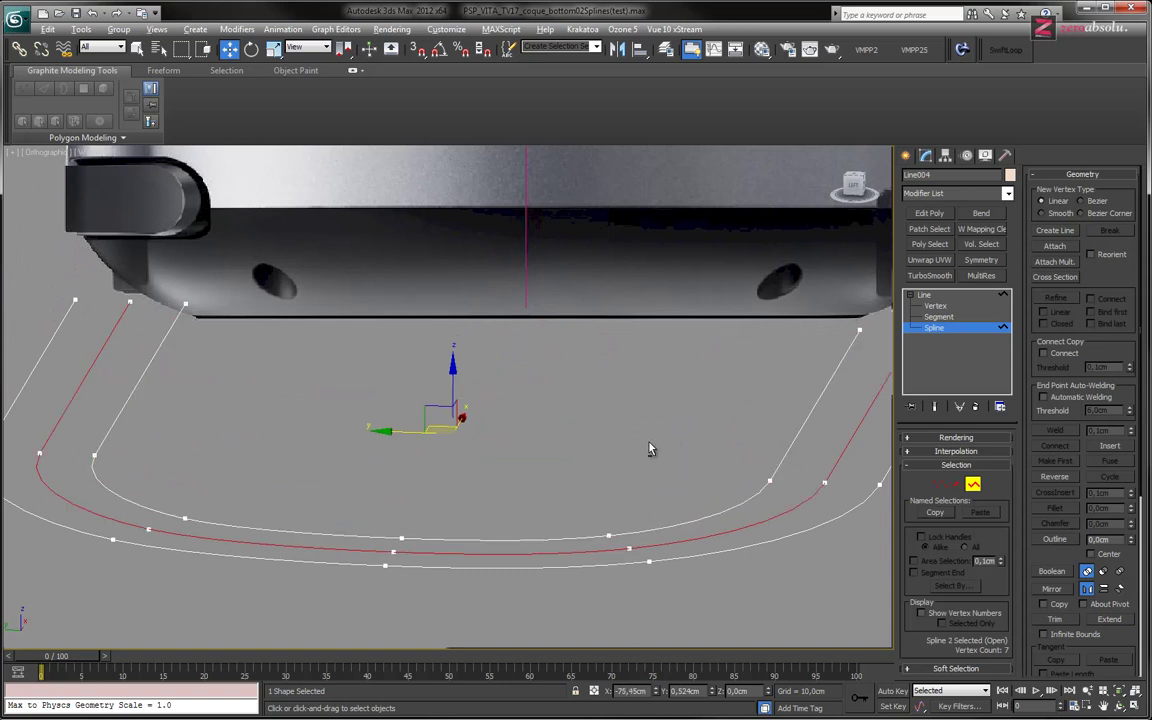
In the Left view, raise the middle spline slightly on Y and recentre the console
{"action": "key", "text": "l"}
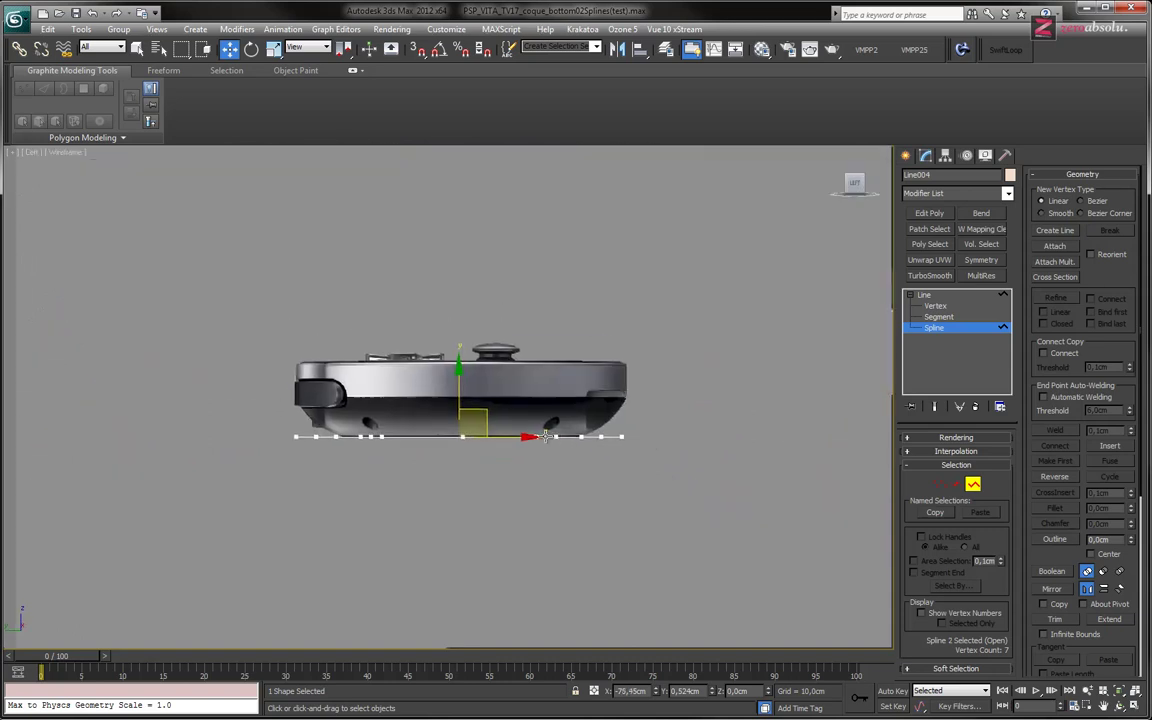
{"action": "key", "text": "z"}
{"action": "left_click_drag", "start_coordinate": [444, 395], "coordinate": [444, 393]}
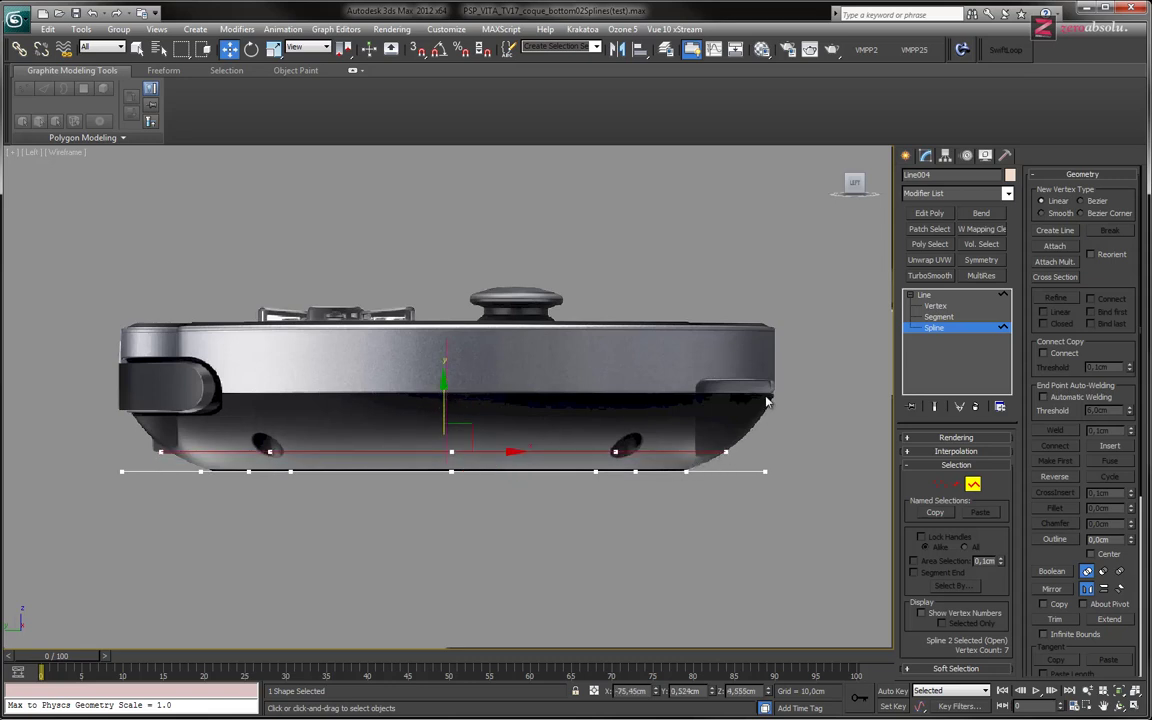
{"action": "scroll", "coordinate": [558, 501], "scroll_direction": "up", "scroll_amount": 2}
{"action": "scroll", "coordinate": [420, 470], "scroll_direction": "up", "scroll_amount": 2}
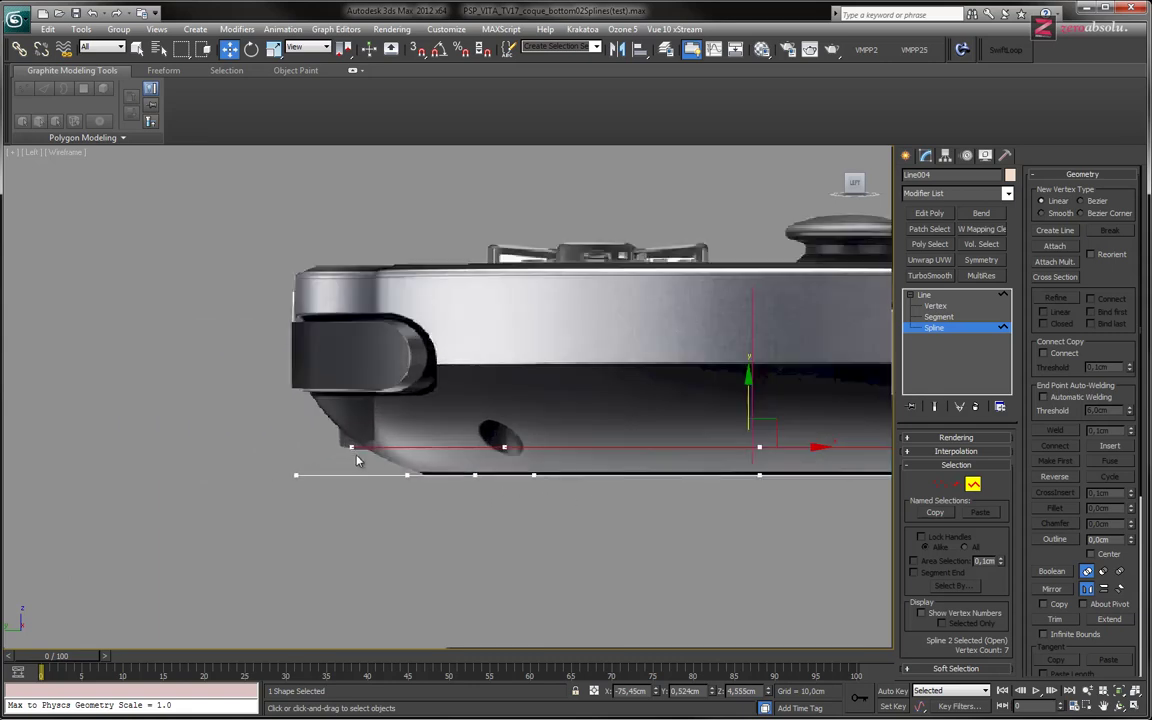
{"action": "scroll", "coordinate": [348, 441], "scroll_direction": "up", "scroll_amount": 2}
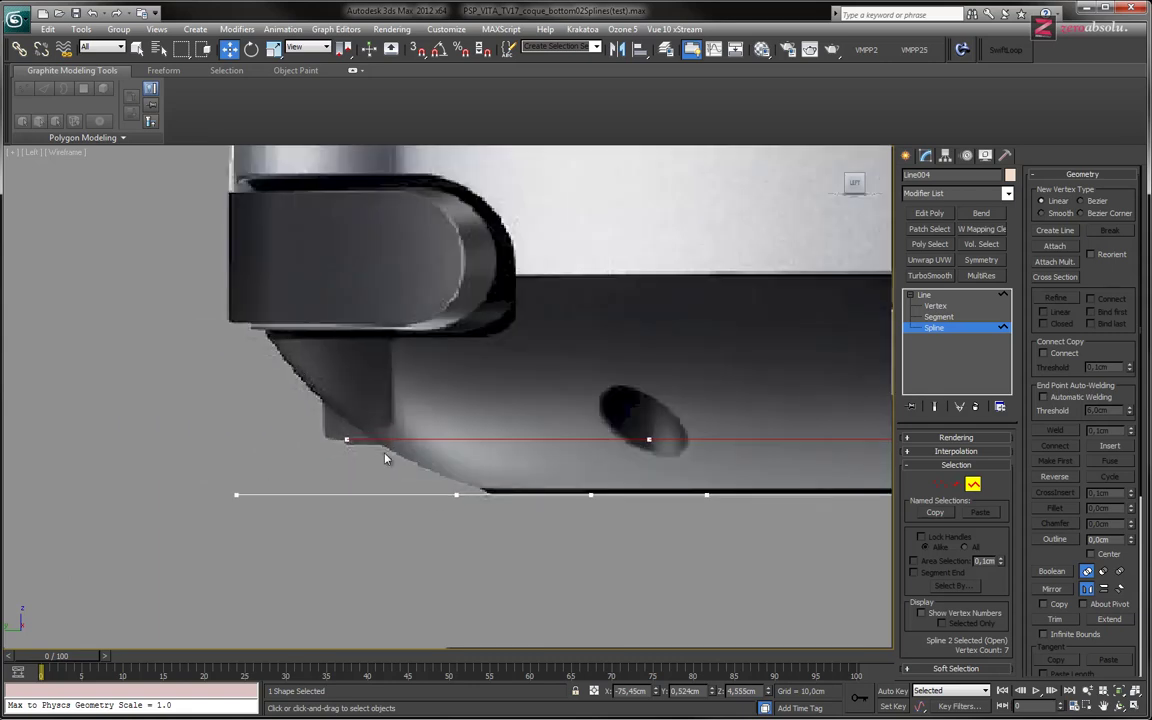
{"action": "middle_click_drag", "start_coordinate": [385, 458], "coordinate": [454, 378]}
{"action": "scroll", "coordinate": [557, 408], "scroll_direction": "down", "scroll_amount": 2}
{"action": "middle_click_drag", "start_coordinate": [557, 408], "coordinate": [330, 420]}
{"action": "scroll", "coordinate": [513, 425], "scroll_direction": "down", "scroll_amount": 2}
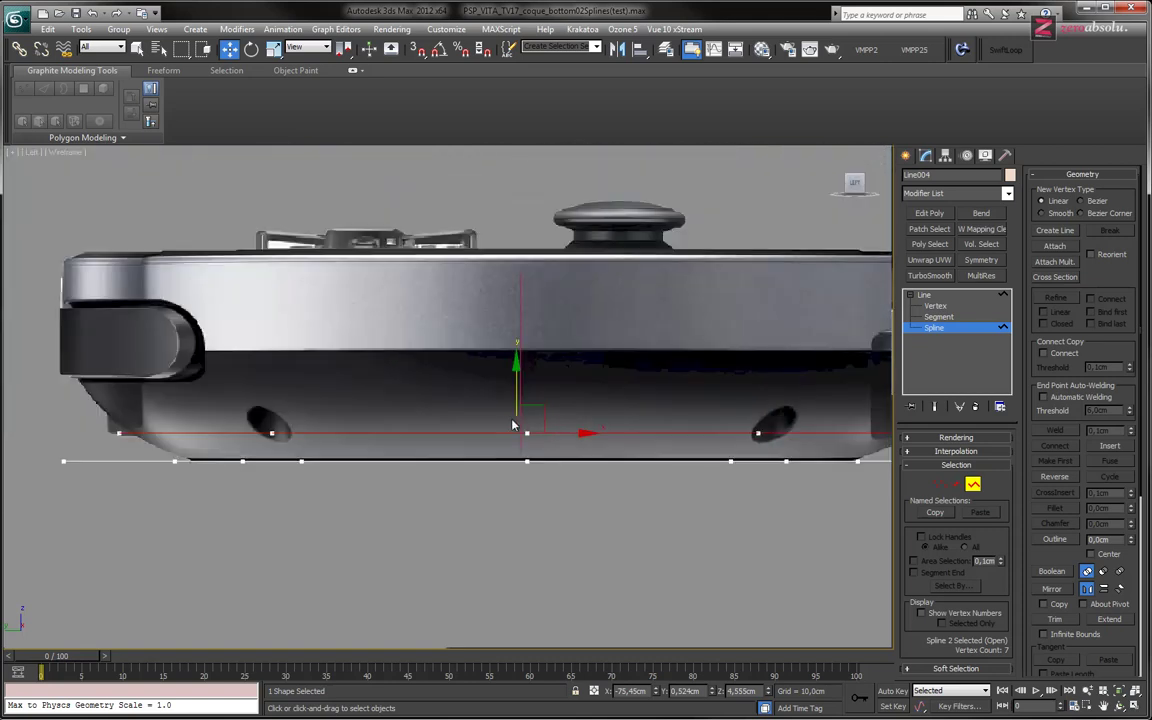
{"action": "middle_click_drag", "start_coordinate": [597, 406], "coordinate": [535, 413]}
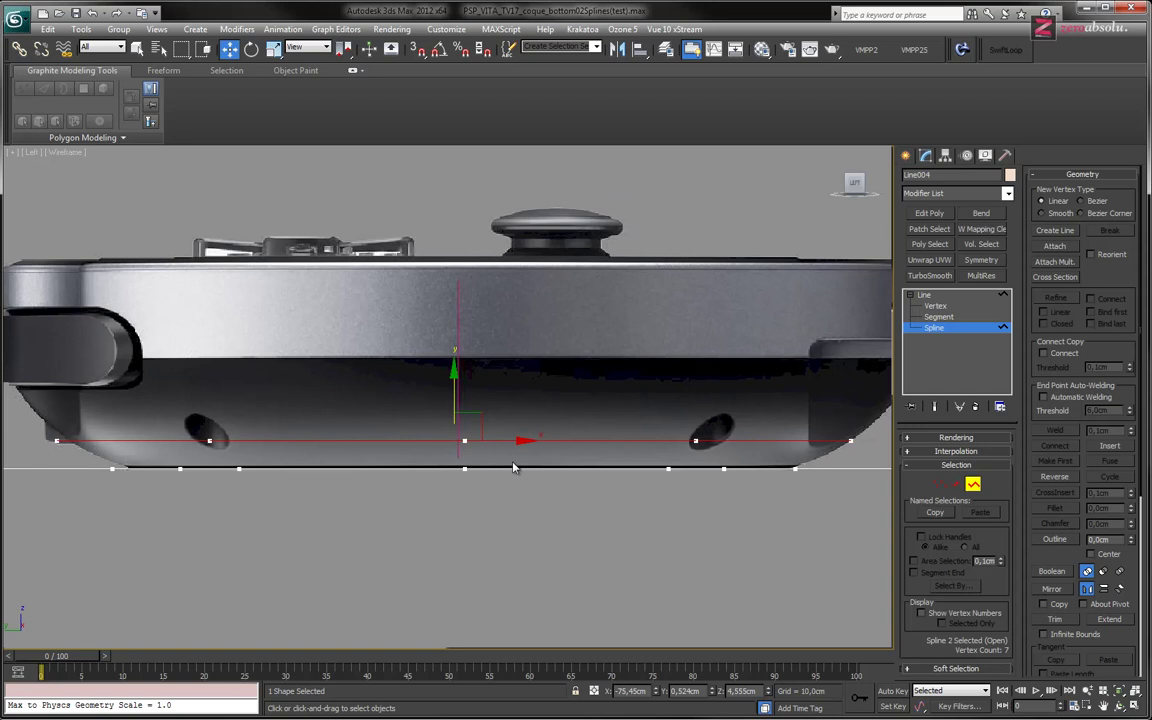
{"action": "middle_click_drag", "start_coordinate": [523, 406], "coordinate": [537, 406]}
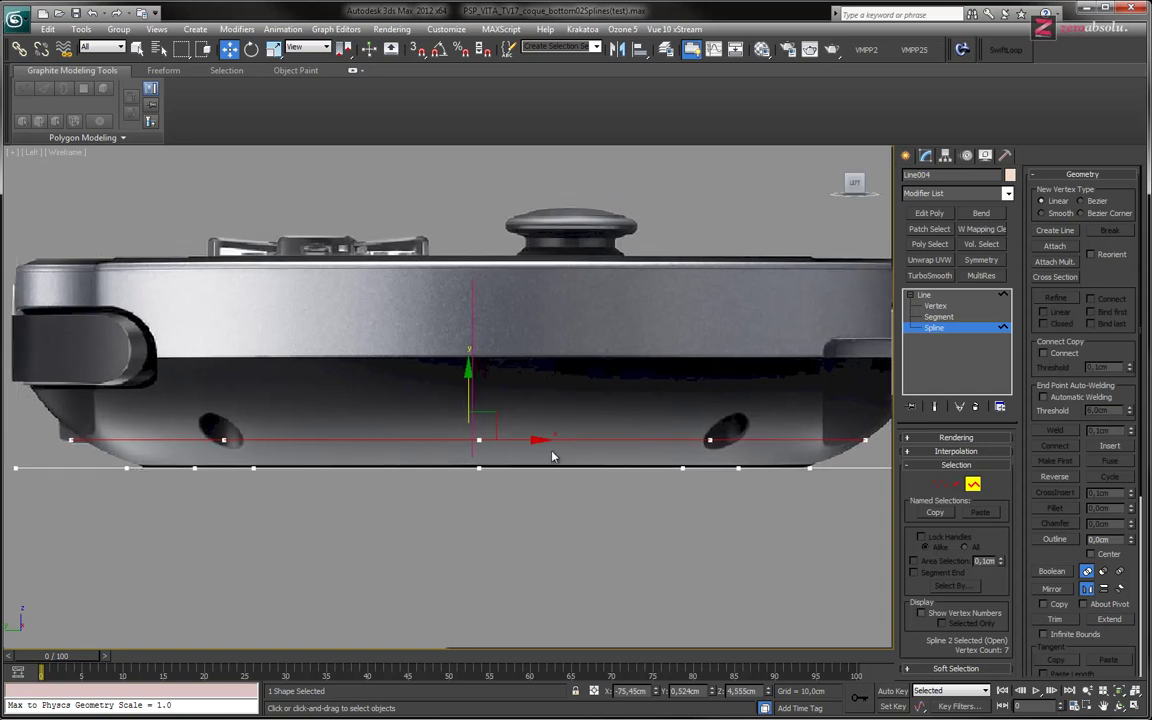
Select the lowest spline and lift it up to the shell's seam line
{"action": "left_click", "coordinate": [15, 468]}
{"action": "left_click_drag", "start_coordinate": [468, 416], "coordinate": [479, 309]}
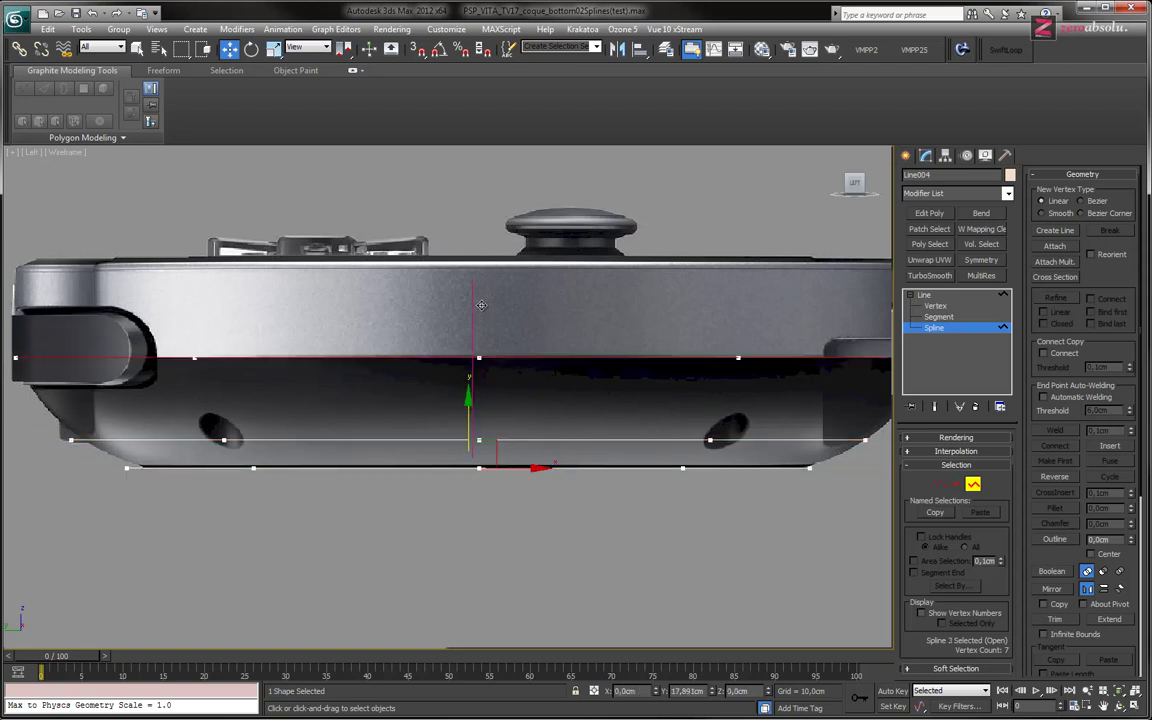
{"action": "middle_click_drag", "start_coordinate": [565, 407], "coordinate": [397, 415]}
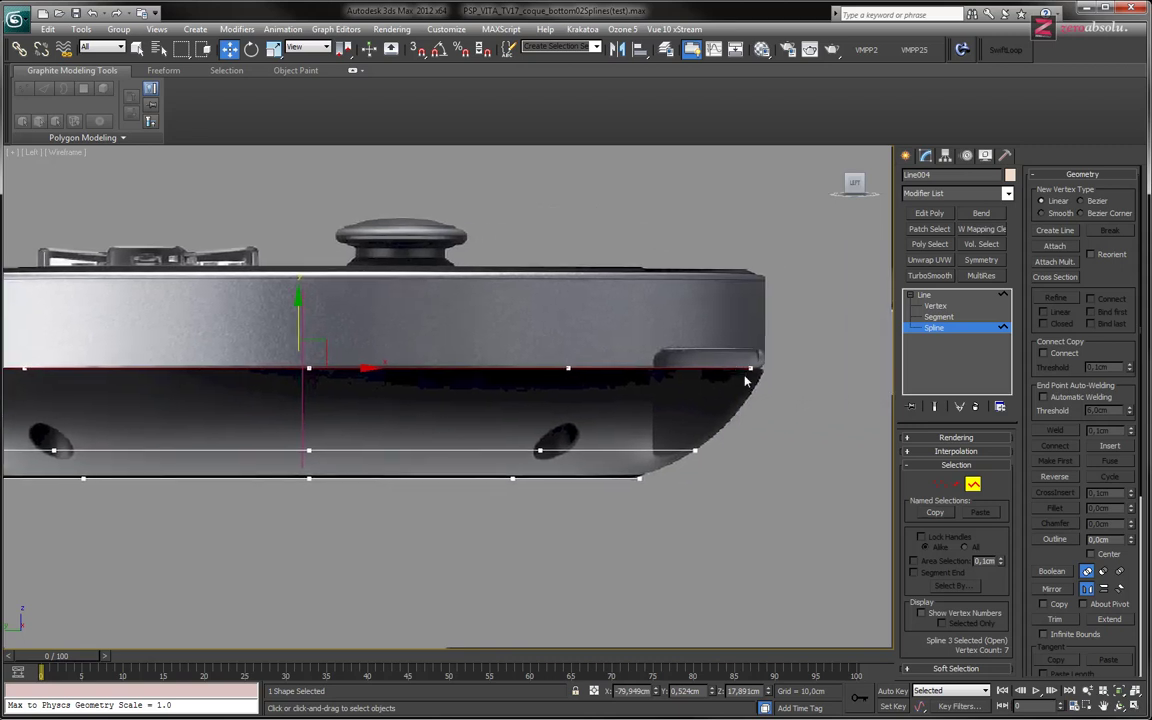
{"action": "middle_click_drag", "start_coordinate": [594, 503], "coordinate": [880, 518]}
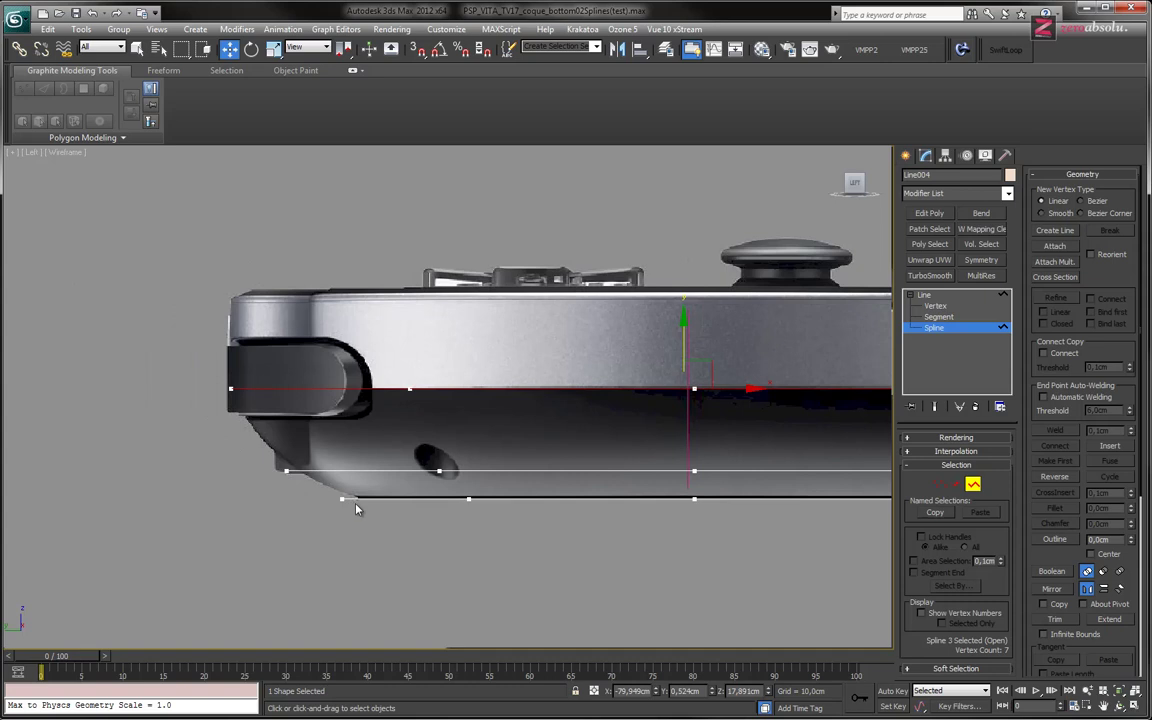
{"action": "middle_click_drag", "start_coordinate": [520, 500], "coordinate": [405, 450]}
{"action": "middle_click_drag", "start_coordinate": [325, 447], "coordinate": [715, 465]}
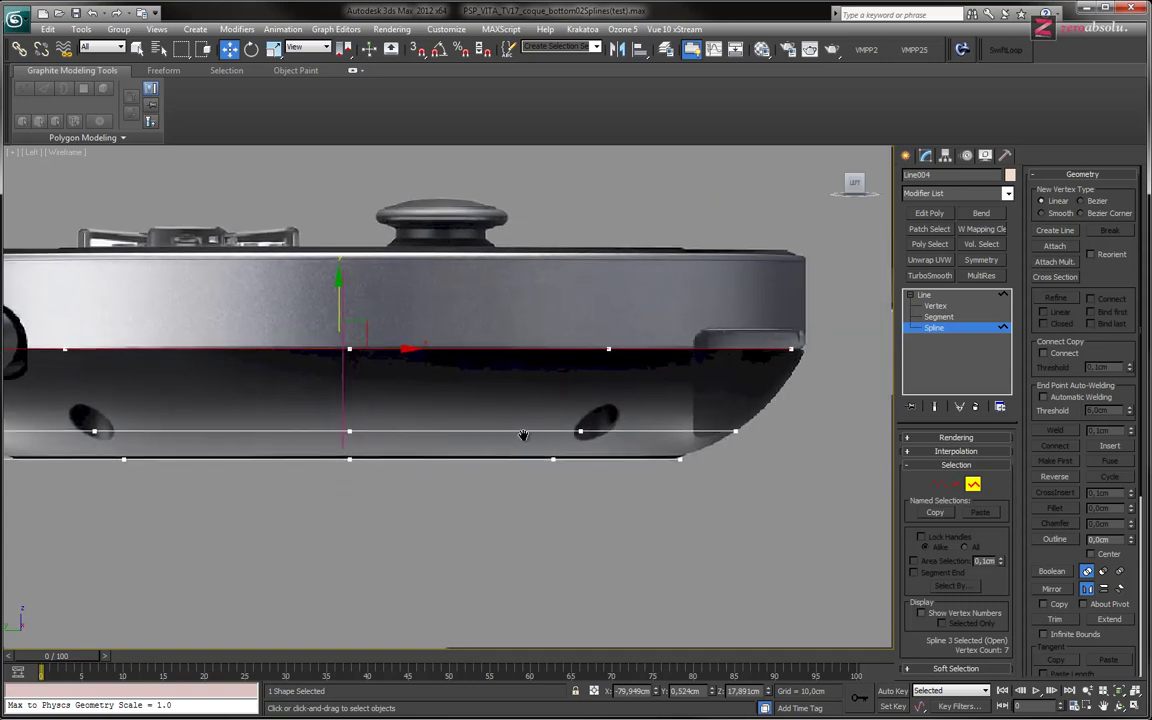
Check the raised spline at both ends of the device, then orbit to an angled view
{"action": "middle_click_drag", "start_coordinate": [404, 500], "coordinate": [195, 481]}
{"action": "middle_click_drag", "start_coordinate": [552, 440], "coordinate": [475, 482]}
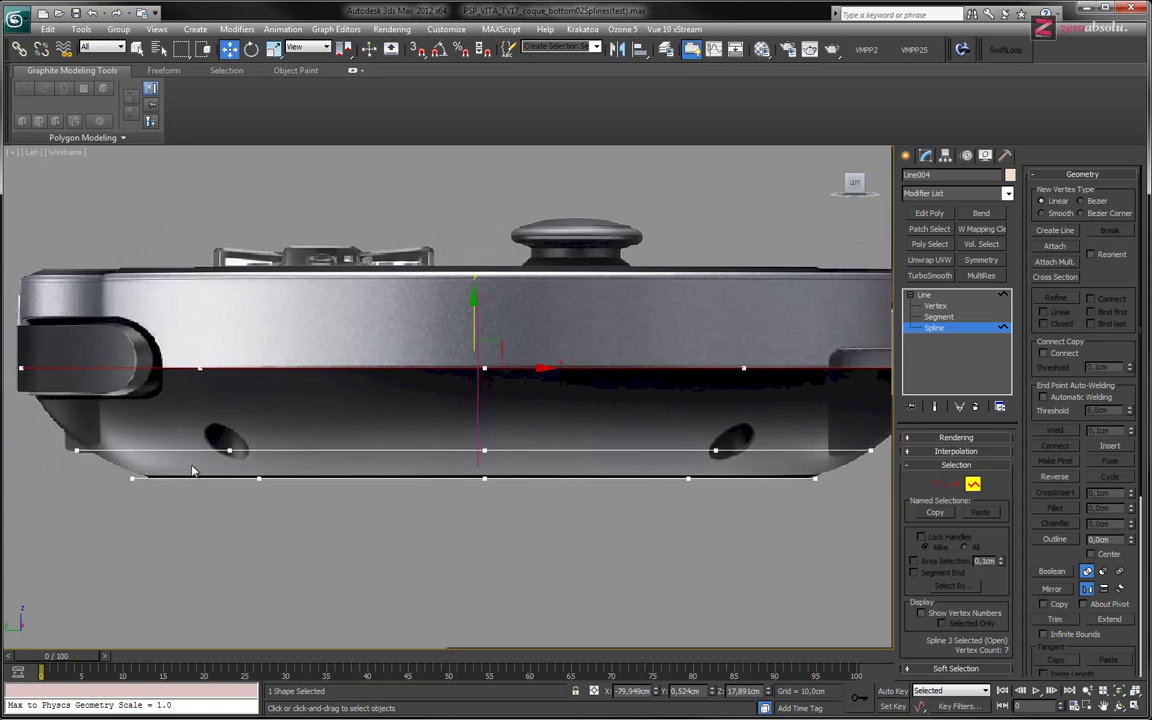
{"action": "middle_click_drag", "start_coordinate": [193, 470], "coordinate": [54, 470]}
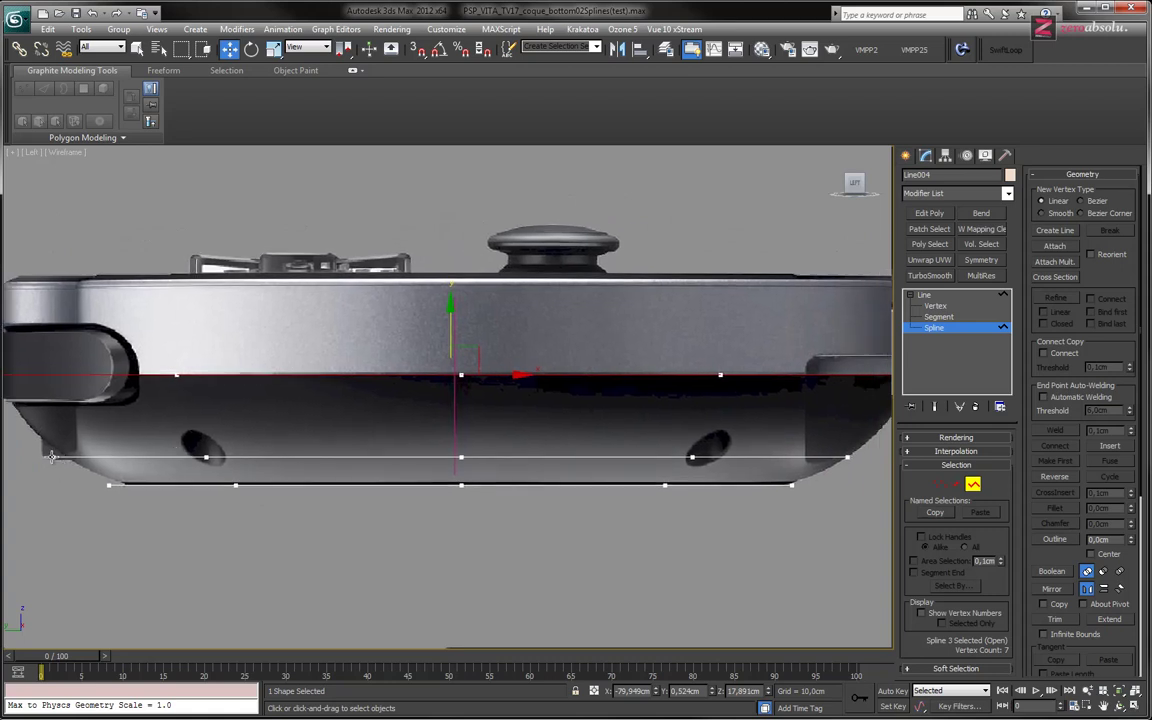
{"action": "middle_click_drag", "start_coordinate": [192, 444], "coordinate": [223, 473]}
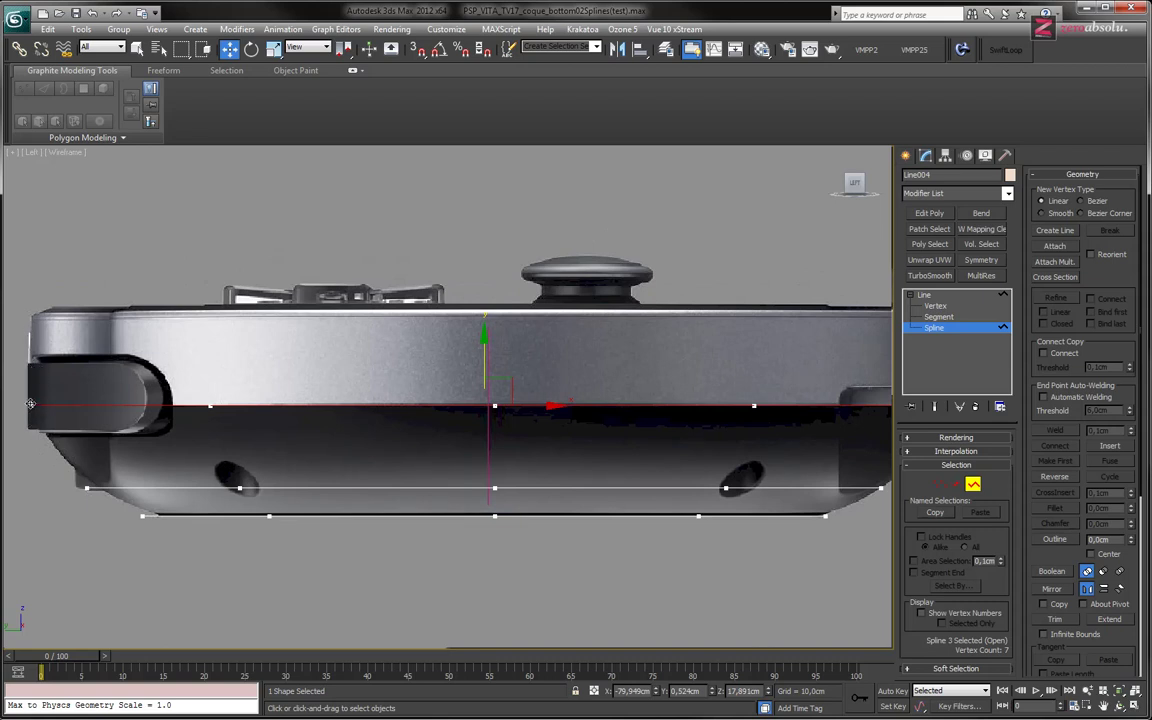
{"action": "middle_click_drag", "start_coordinate": [850, 404], "coordinate": [515, 422]}
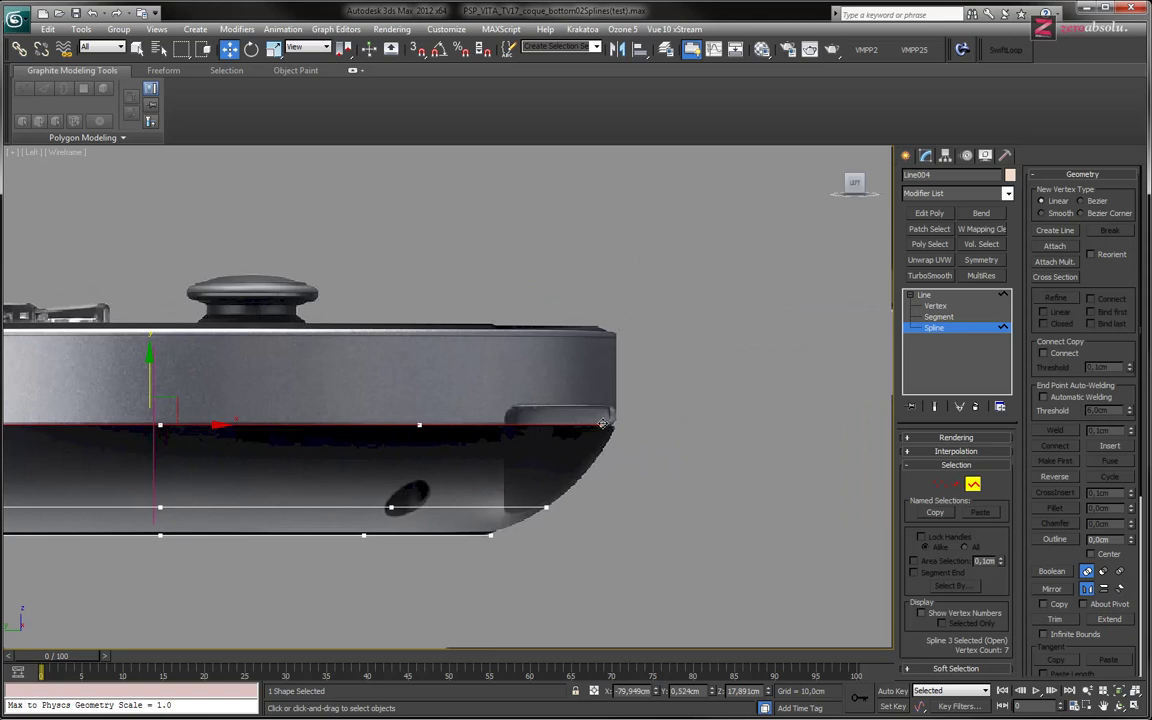
{"action": "middle_click_drag", "start_coordinate": [603, 424], "coordinate": [683, 424]}
{"action": "scroll", "coordinate": [710, 420], "scroll_direction": "down", "scroll_amount": 5}
{"action": "mouse_move", "coordinate": [472, 461]}
{"action": "middle_mouse_down"}
{"action": "mouse_move", "coordinate": [470, 474]}
{"action": "mouse_move", "coordinate": [445, 454]}
{"action": "middle_mouse_up"}
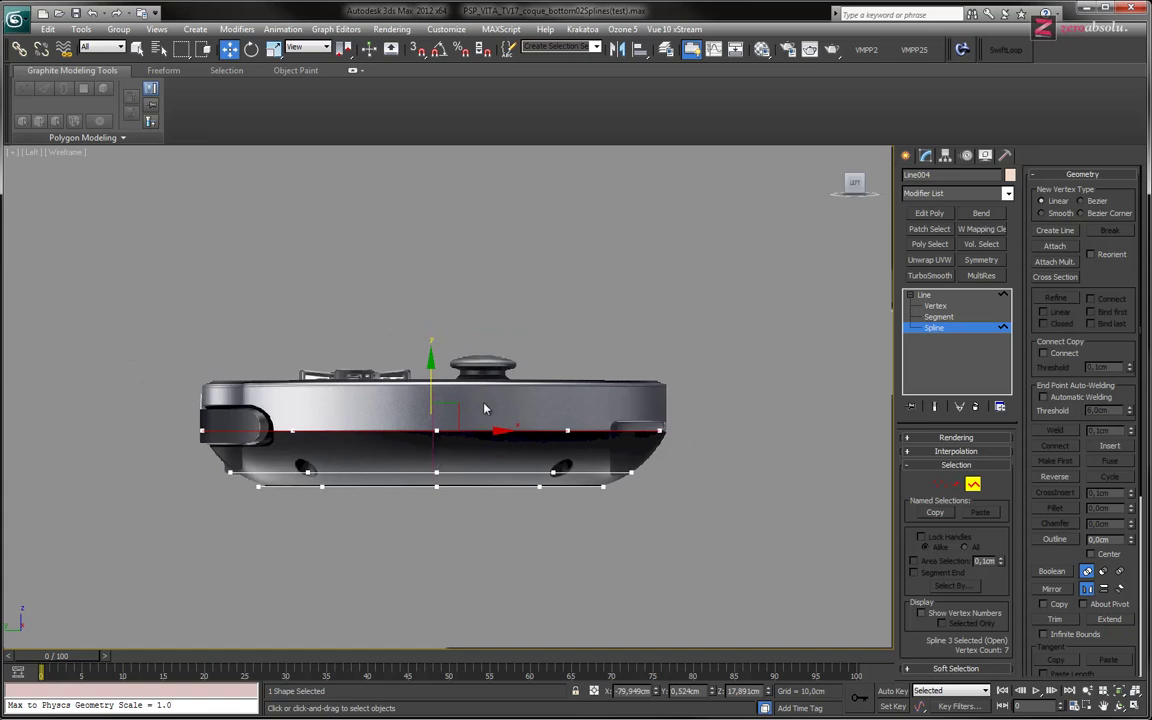
{"action": "mouse_move", "coordinate": [577, 447]}
{"action": "middle_mouse_down", "text": "alt"}
{"action": "mouse_move", "coordinate": [537, 486]}
{"action": "mouse_move", "coordinate": [476, 509]}
{"action": "mouse_move", "coordinate": [503, 474]}
{"action": "mouse_move", "coordinate": [501, 489]}
{"action": "mouse_move", "coordinate": [481, 483]}
{"action": "middle_mouse_up", "text": "alt"}
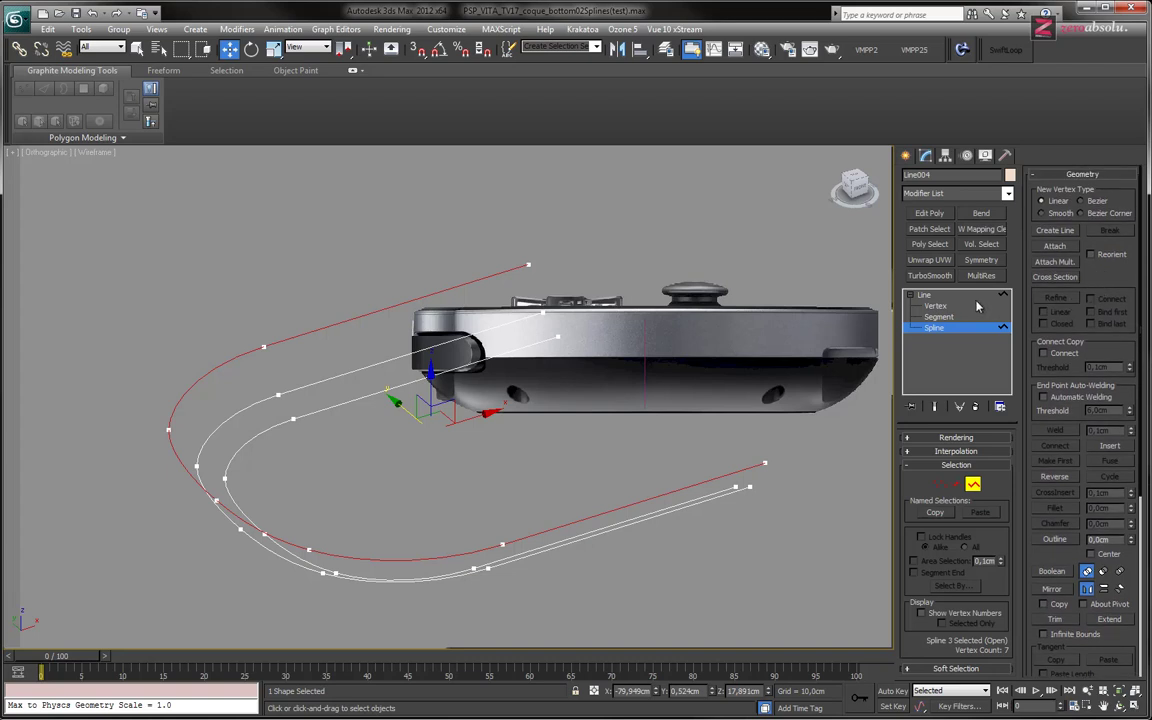
At Line level, Cross Section the three splines in order and orbit to inspect the cage
{"action": "left_click", "coordinate": [914, 296]}
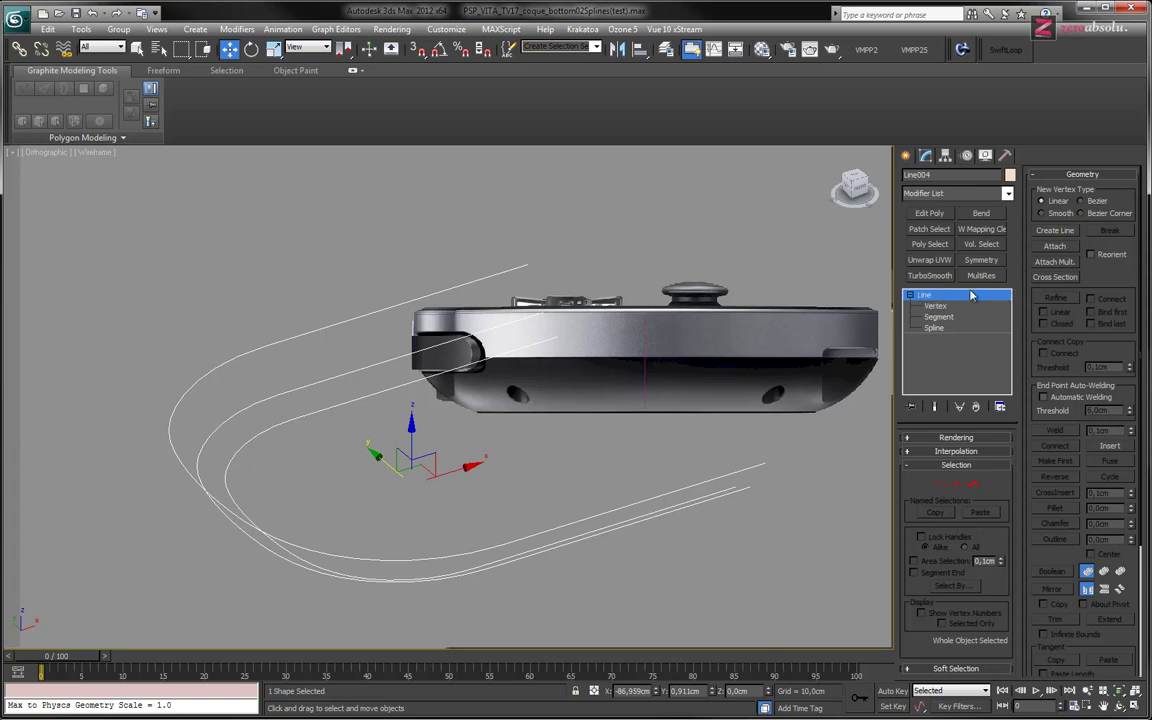
{"action": "left_click", "coordinate": [1055, 278]}
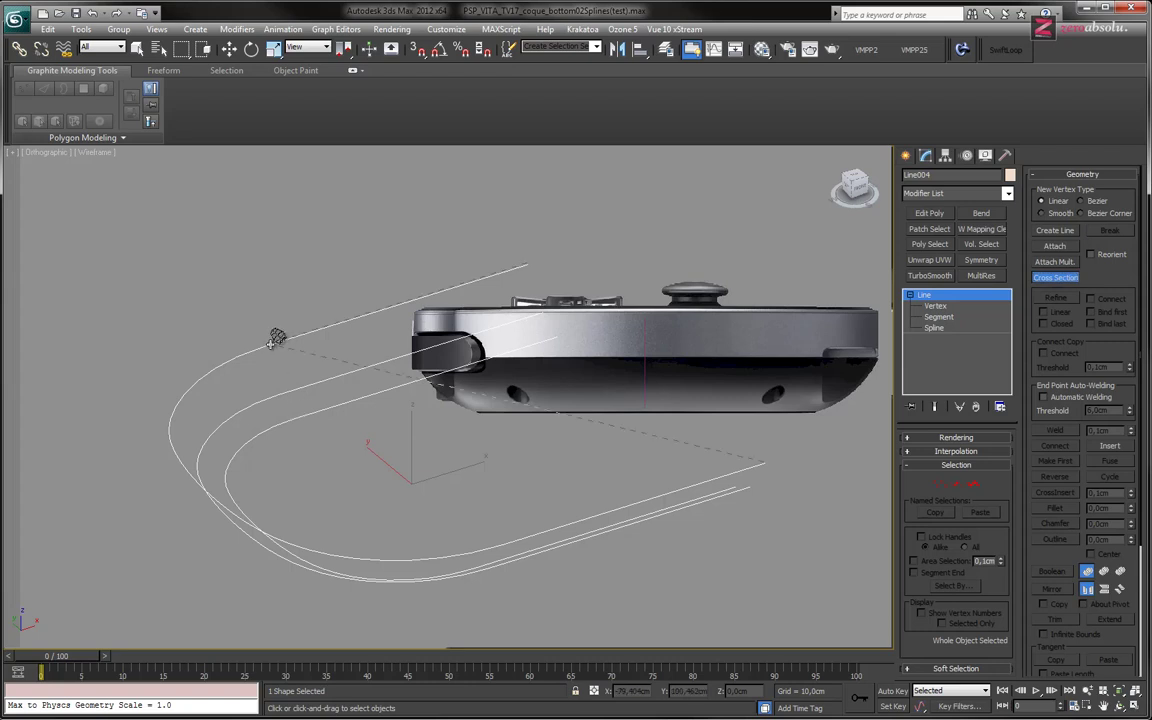
{"action": "left_click", "coordinate": [291, 390]}
{"action": "left_click", "coordinate": [296, 387]}
{"action": "left_click", "coordinate": [309, 410]}
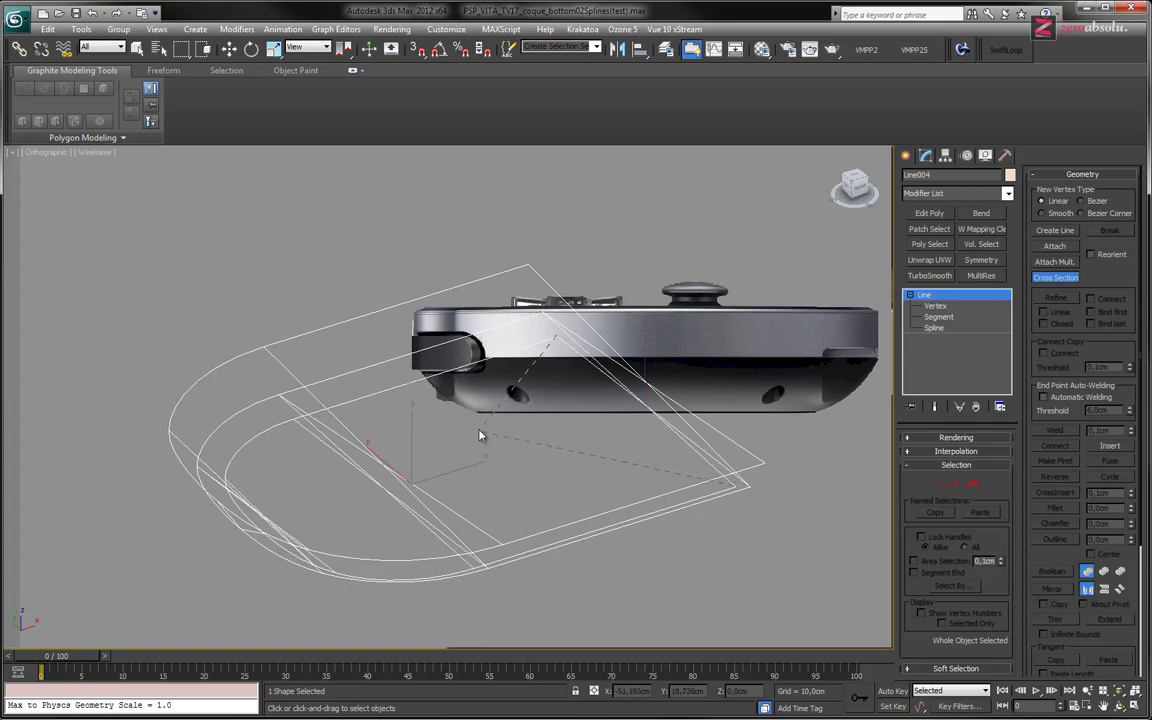
{"action": "mouse_move", "coordinate": [514, 465]}
{"action": "middle_mouse_down", "text": "alt"}
{"action": "mouse_move", "coordinate": [490, 332]}
{"action": "mouse_move", "coordinate": [509, 301]}
{"action": "mouse_move", "coordinate": [555, 391]}
{"action": "mouse_move", "coordinate": [542, 455]}
{"action": "mouse_move", "coordinate": [521, 502]}
{"action": "mouse_move", "coordinate": [416, 535]}
{"action": "mouse_move", "coordinate": [473, 491]}
{"action": "mouse_move", "coordinate": [457, 479]}
{"action": "mouse_move", "coordinate": [447, 496]}
{"action": "middle_mouse_up", "text": "alt"}
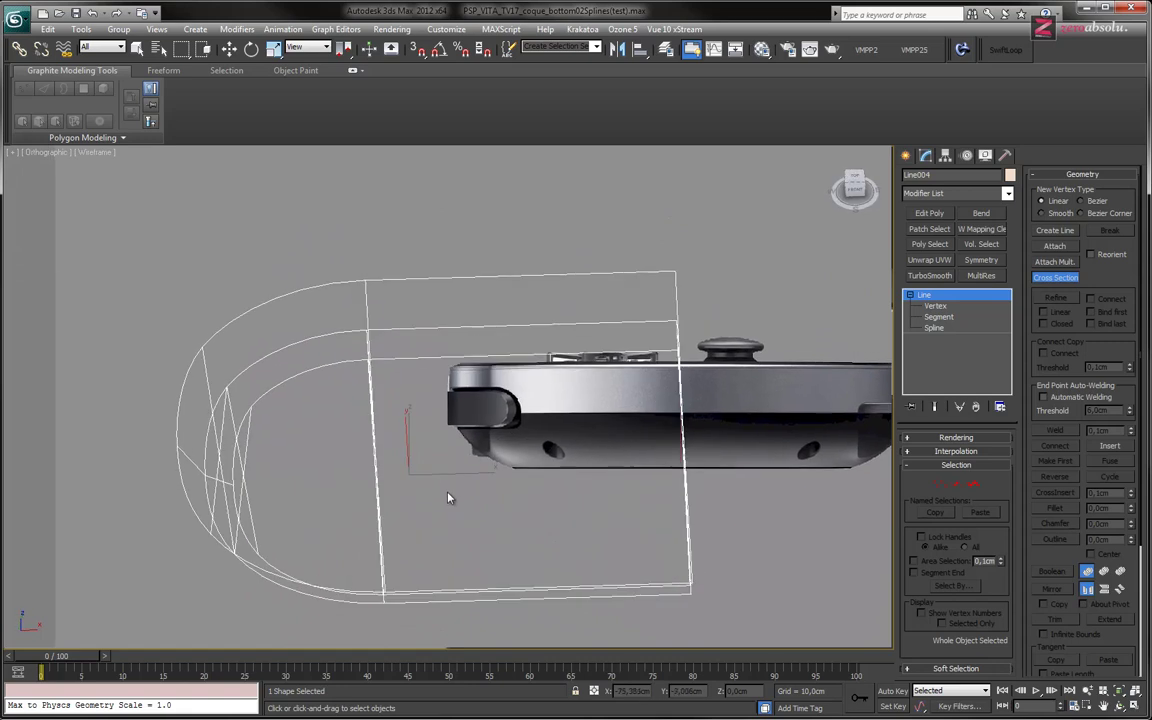
{"action": "mouse_move", "coordinate": [442, 437]}
{"action": "middle_mouse_down", "text": "alt"}
{"action": "mouse_move", "coordinate": [460, 441]}
{"action": "mouse_move", "coordinate": [432, 462]}
{"action": "mouse_move", "coordinate": [430, 452]}
{"action": "middle_mouse_up", "text": "alt"}
Restore the four-viewport layout and switch a view to Bottom
{"action": "key", "text": "alt+w"}
{"action": "key", "text": "alt+w"}
{"action": "key", "text": "b"}
{"action": "key", "text": "alt+w"}
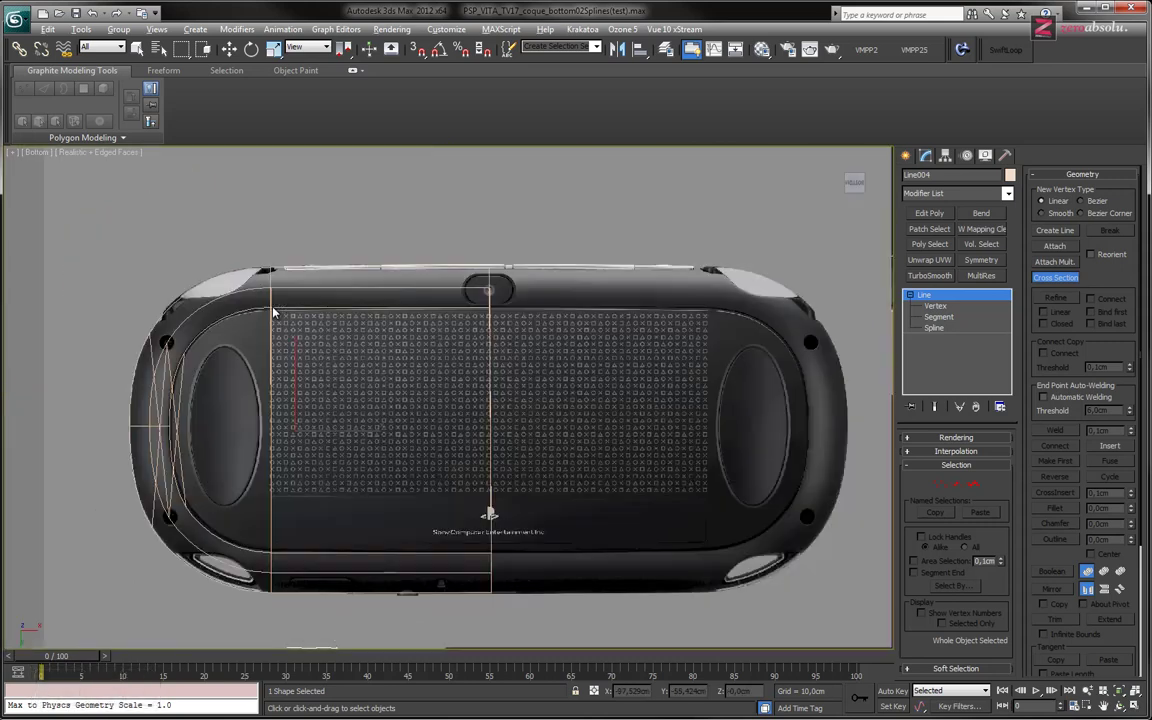
Undo the stray vertical cross-section lines across the back-shell outline
{"action": "scroll", "coordinate": [411, 404], "scroll_direction": "up", "scroll_amount": 1}
{"action": "scroll", "coordinate": [411, 360], "scroll_direction": "up", "scroll_amount": 2}
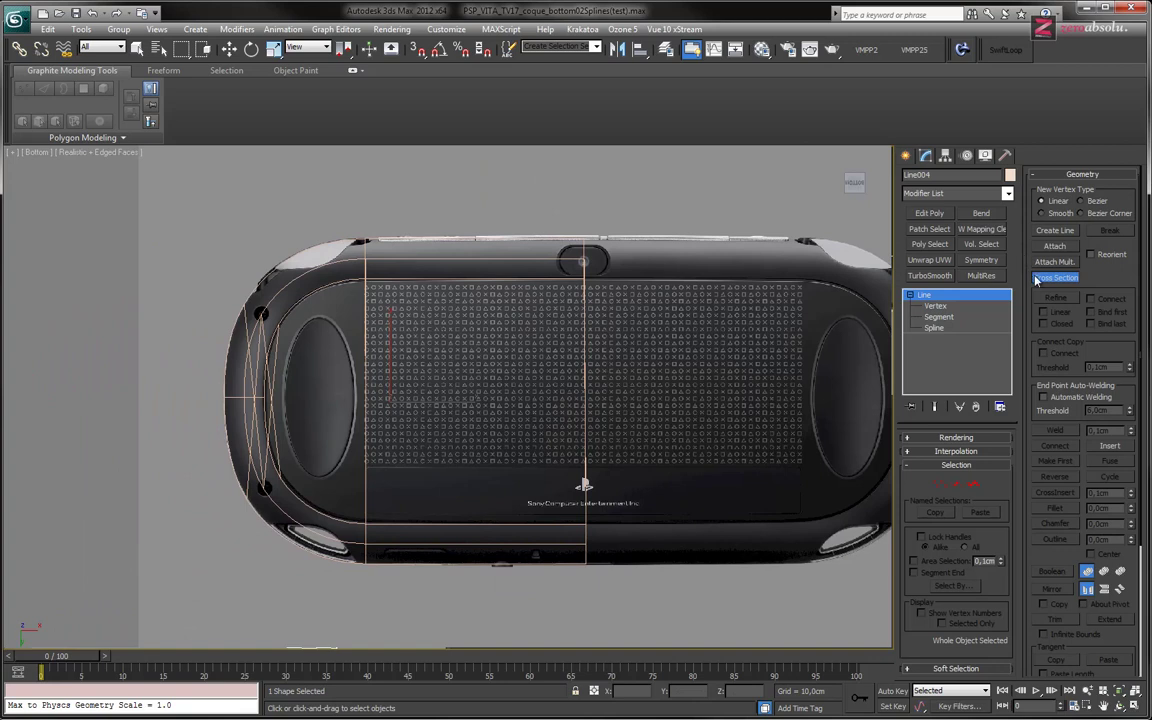
{"action": "key", "text": "w"}
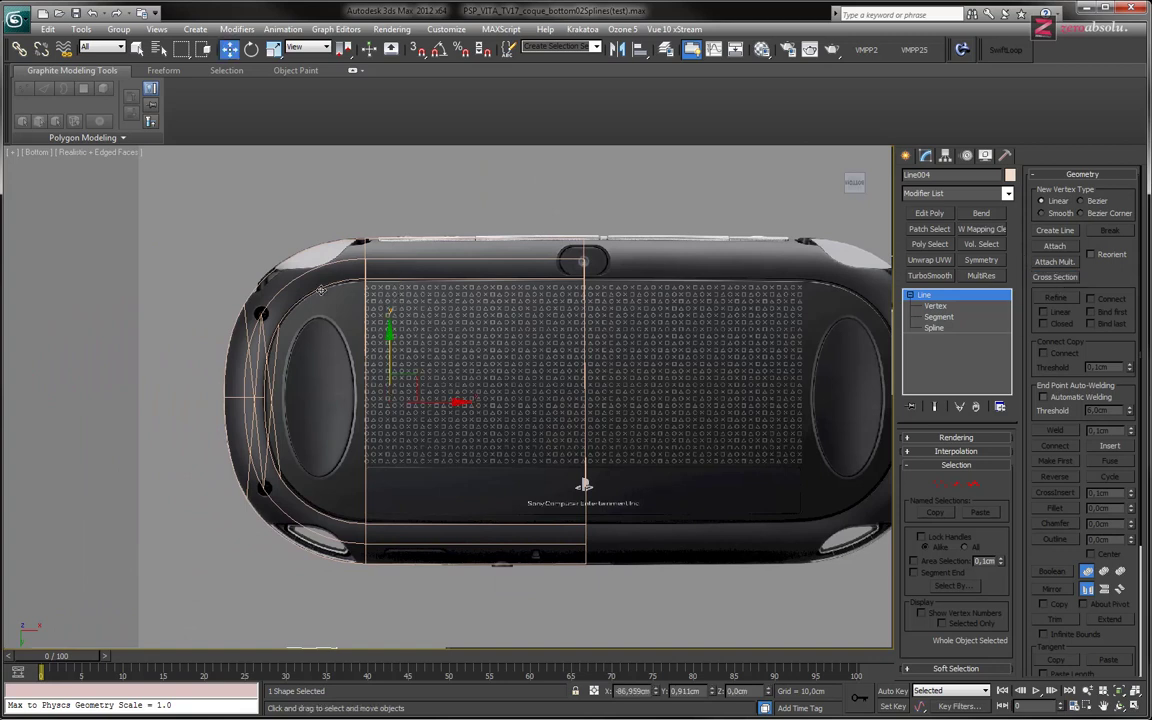
{"action": "scroll", "coordinate": [290, 305], "scroll_direction": "up", "scroll_amount": 1}
{"action": "scroll", "coordinate": [312, 290], "scroll_direction": "up", "scroll_amount": 1}
{"action": "scroll", "coordinate": [303, 307], "scroll_direction": "up", "scroll_amount": 1}
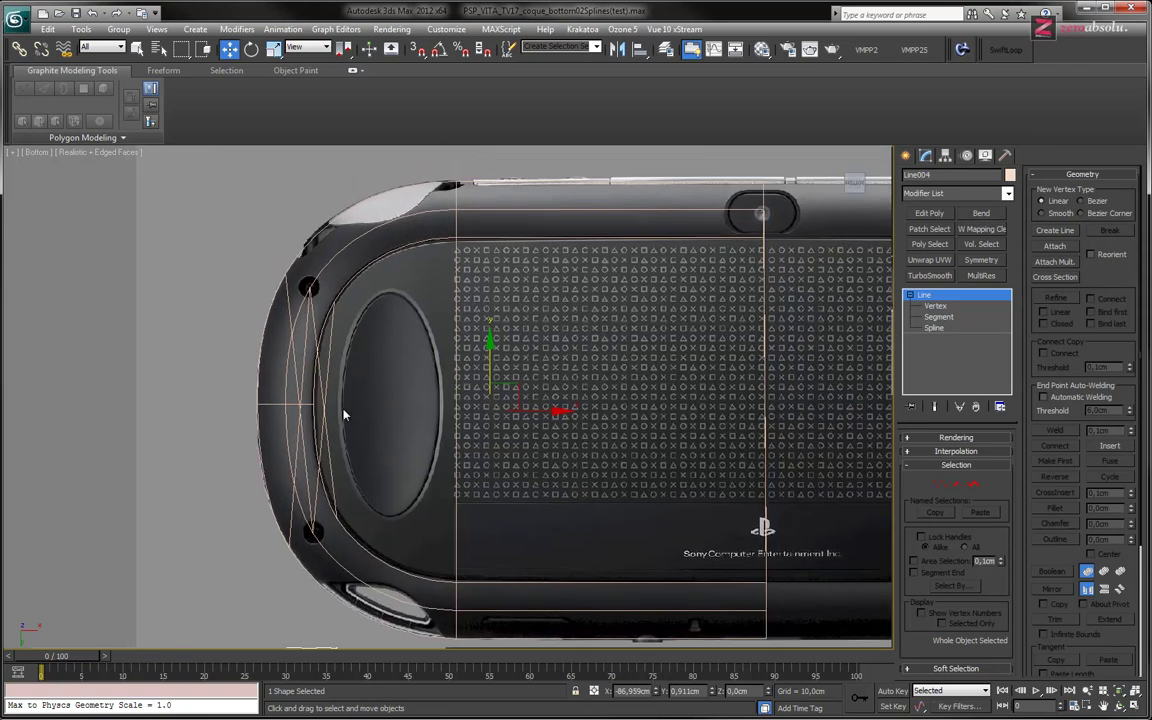
{"action": "scroll", "coordinate": [343, 414], "scroll_direction": "up", "scroll_amount": 1}
{"action": "scroll", "coordinate": [350, 380], "scroll_direction": "down", "scroll_amount": 1}
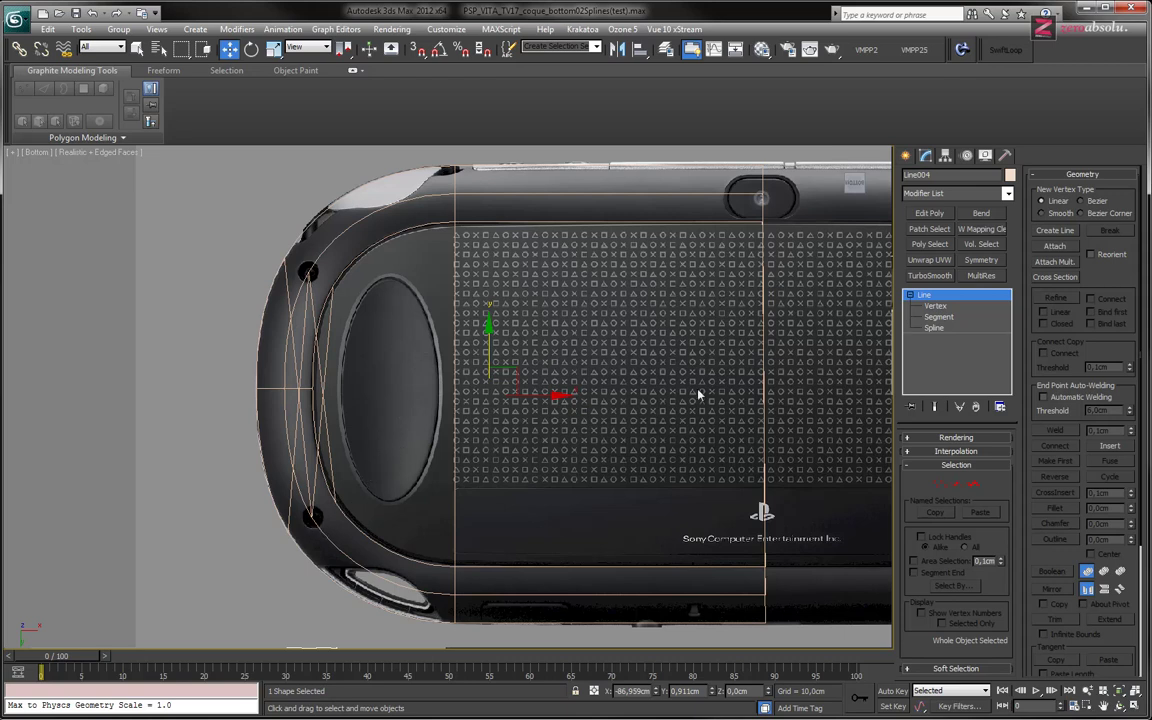
{"action": "key", "text": "ctrl+z"}
{"action": "key", "text": "ctrl+z"}
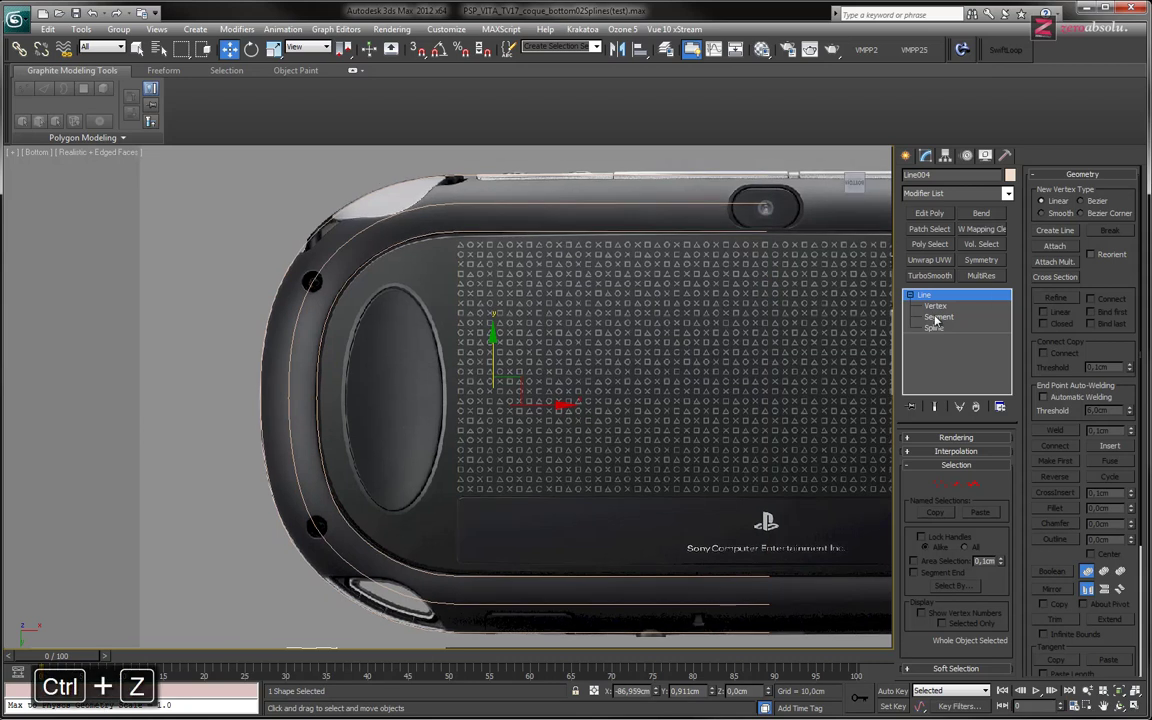
Enter Vertex level, zoom to the camera bump and select the top vertex beside it
{"action": "left_click", "coordinate": [936, 306]}
{"action": "middle_click_drag", "start_coordinate": [689, 316], "coordinate": [571, 309]}
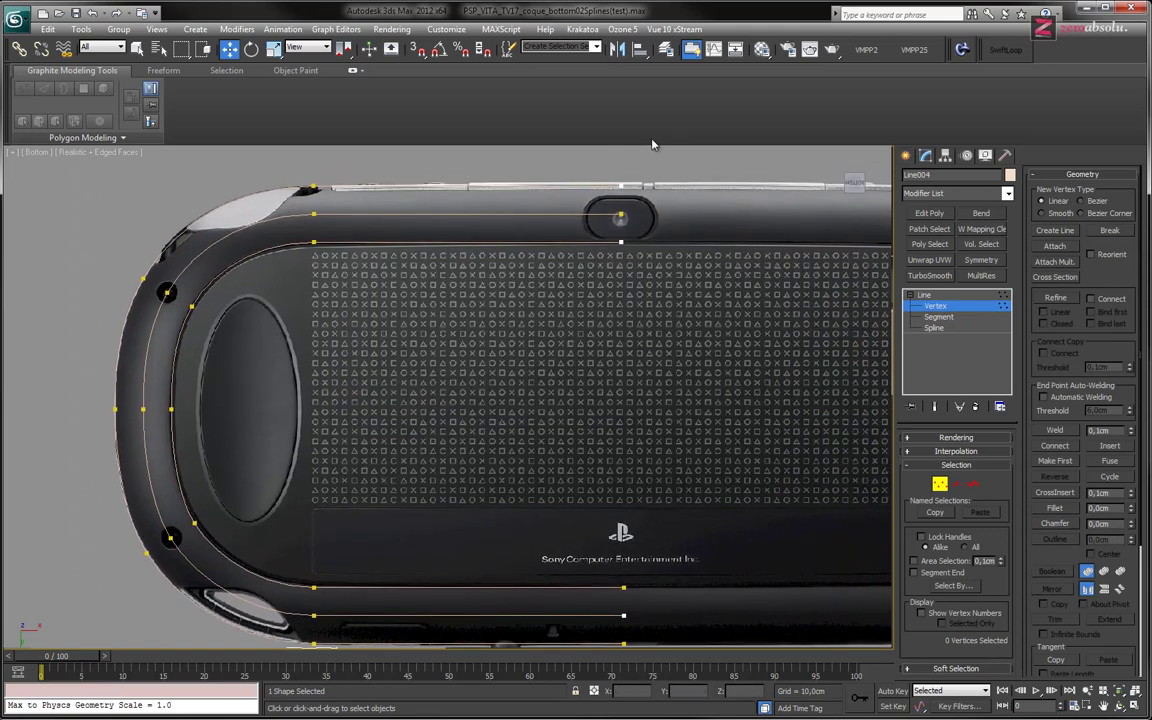
{"action": "middle_click_drag", "start_coordinate": [613, 241], "coordinate": [615, 259]}
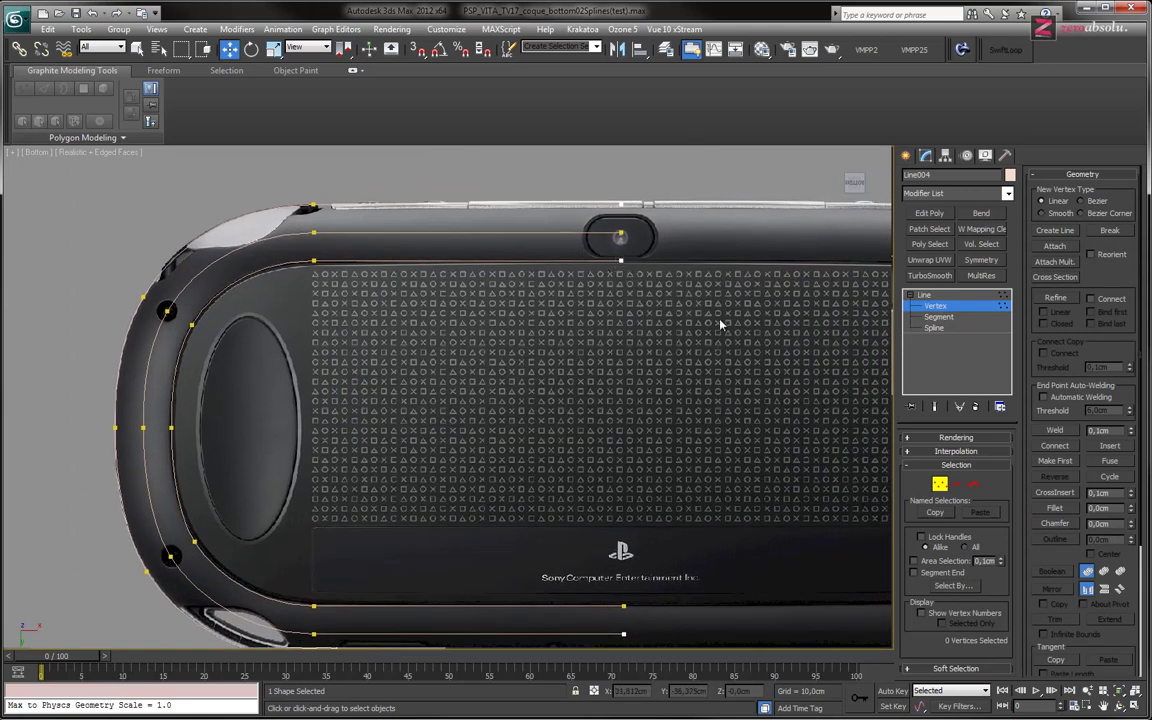
{"action": "scroll", "coordinate": [604, 305], "scroll_direction": "up", "scroll_amount": 3}
{"action": "scroll", "coordinate": [602, 318], "scroll_direction": "up", "scroll_amount": 3}
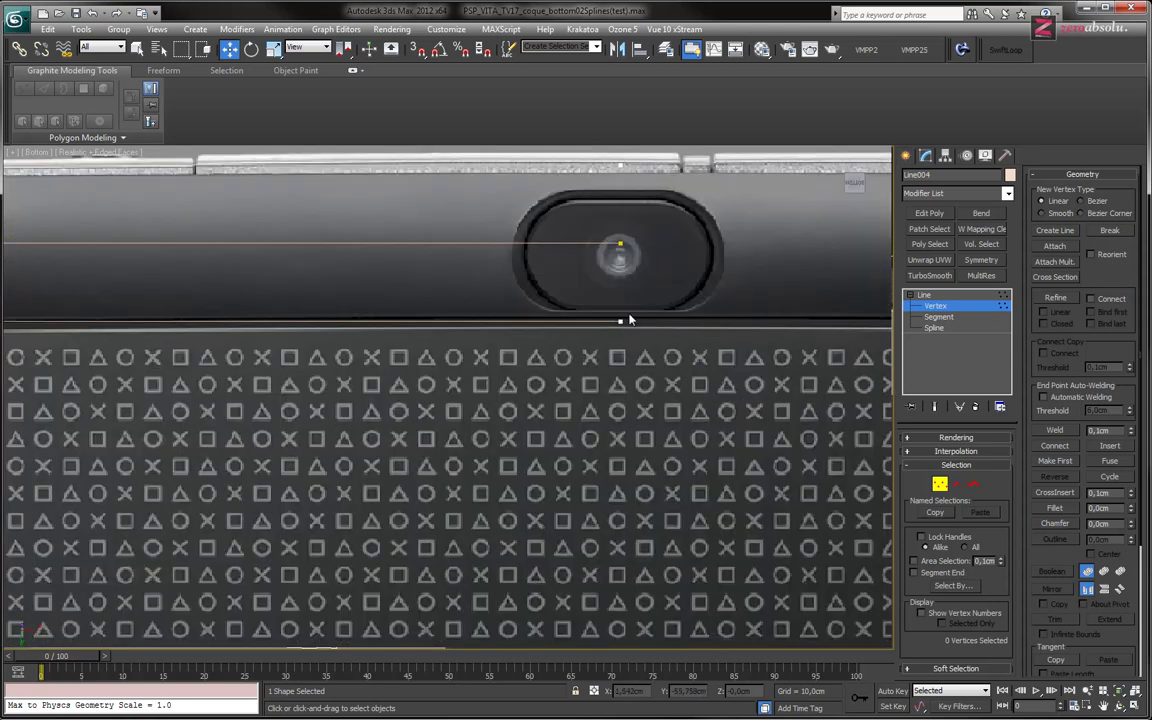
{"action": "middle_click_drag", "start_coordinate": [608, 320], "coordinate": [638, 336]}
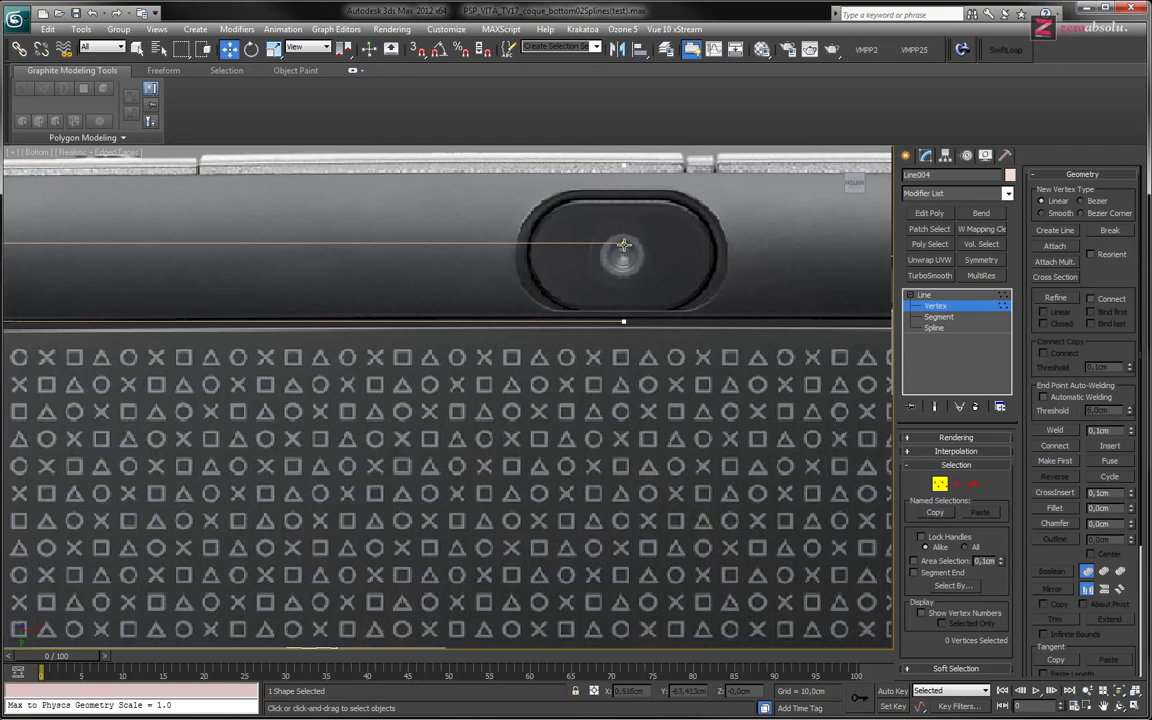
{"action": "scroll", "coordinate": [624, 245], "scroll_direction": "down", "scroll_amount": 2}
{"action": "scroll", "coordinate": [527, 249], "scroll_direction": "down", "scroll_amount": 3}
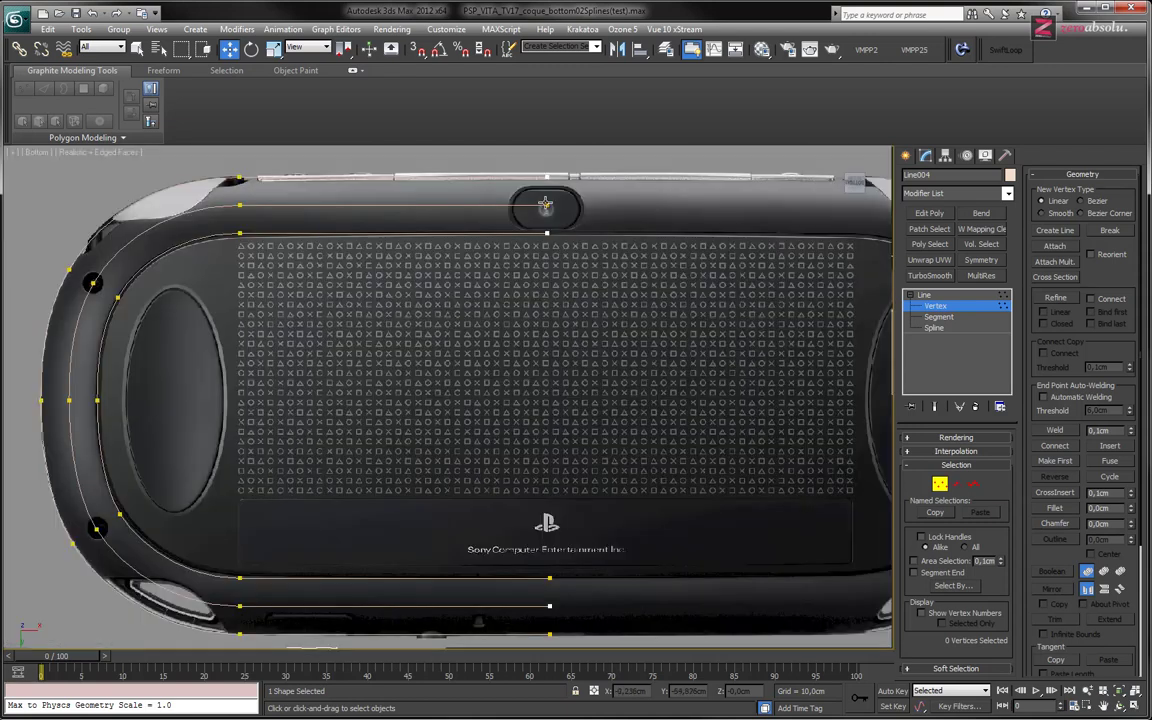
{"action": "left_click", "coordinate": [549, 607]}
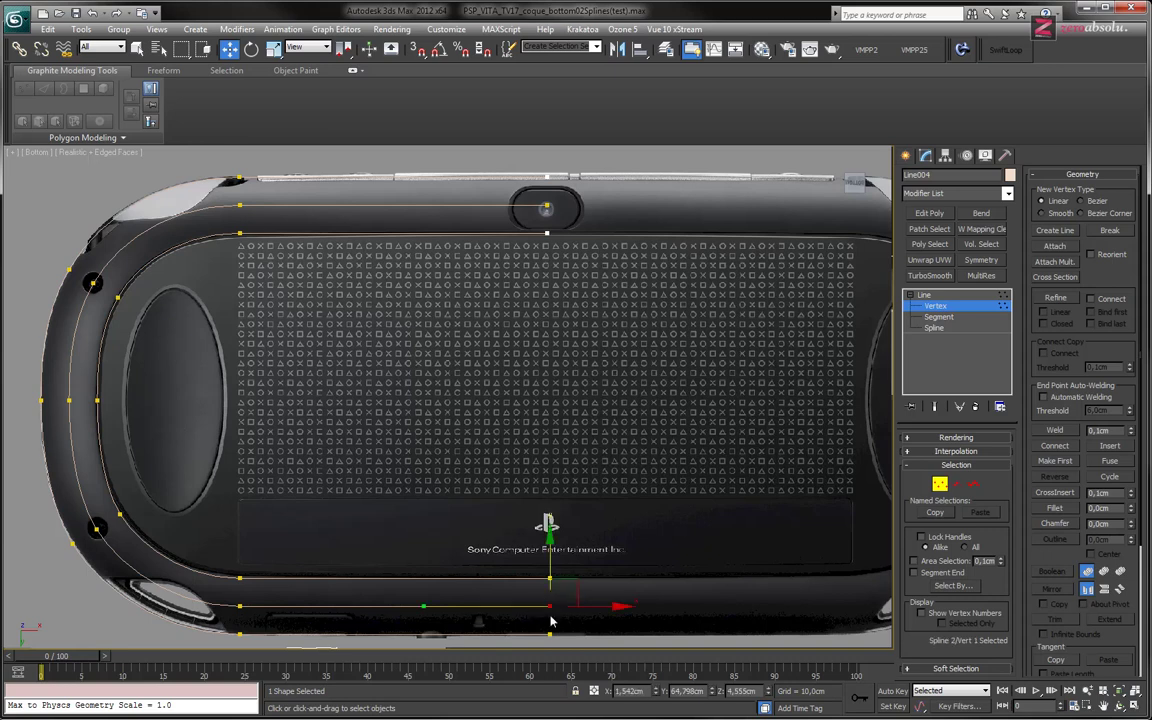
{"action": "left_click", "coordinate": [607, 549]}
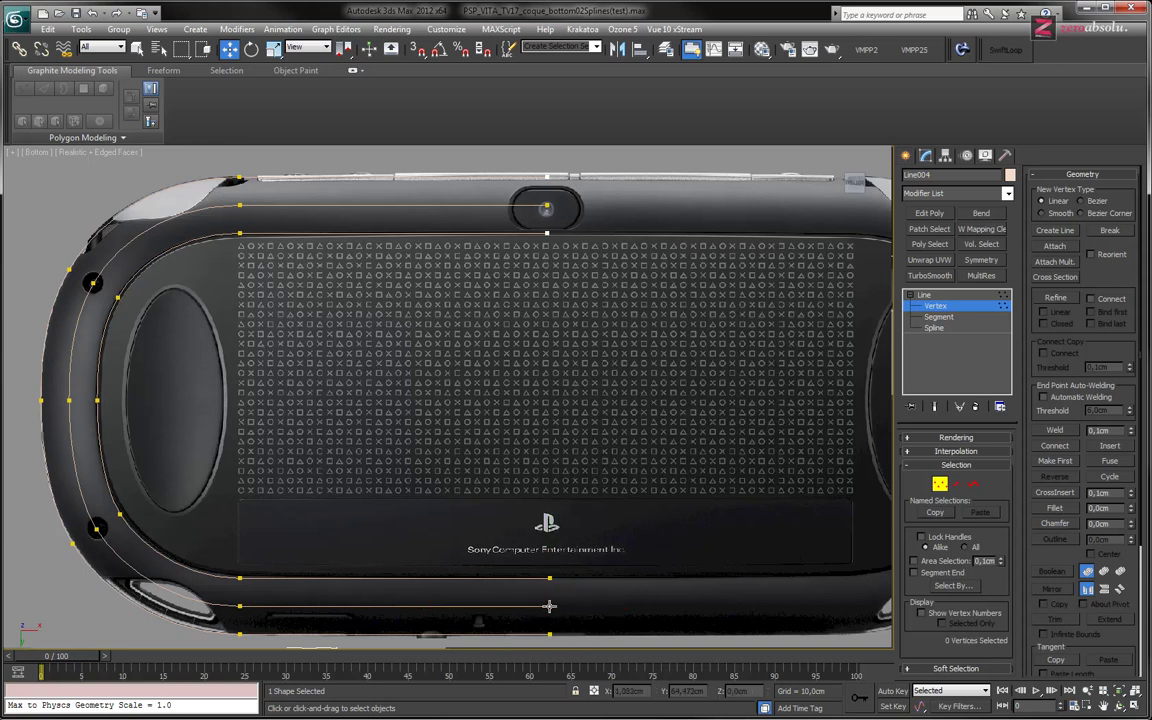
{"action": "middle_click_drag", "start_coordinate": [557, 261], "coordinate": [579, 255]}
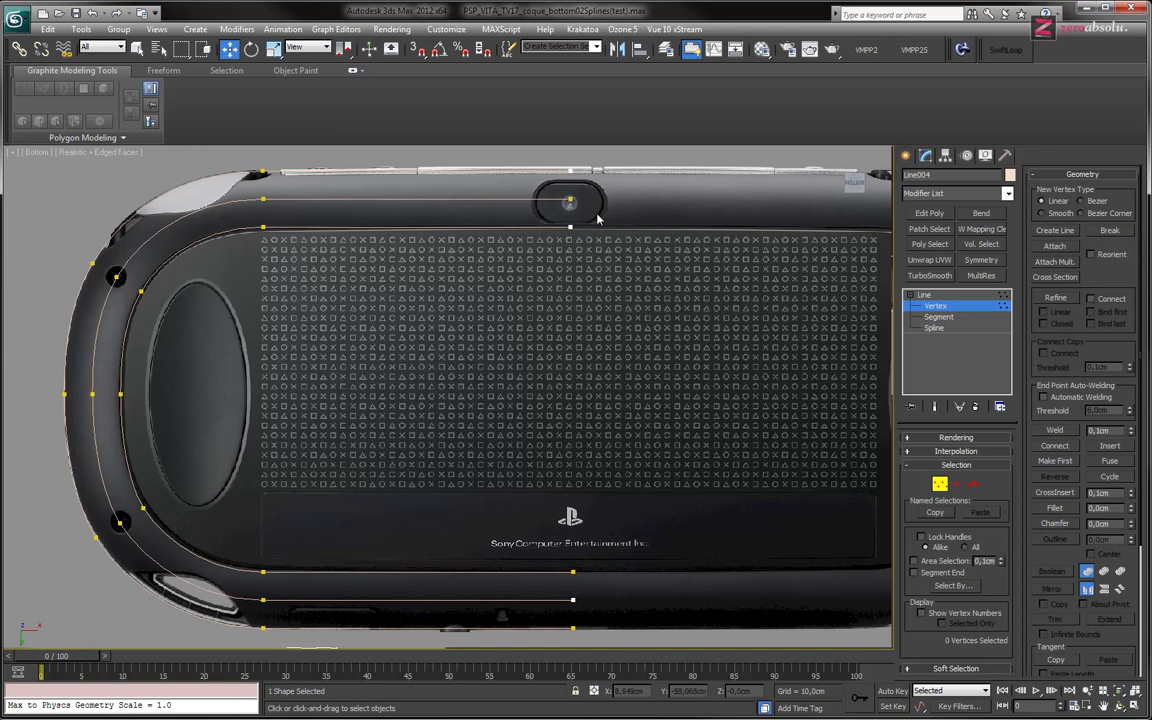
{"action": "left_click_drag", "start_coordinate": [557, 213], "coordinate": [557, 213]}
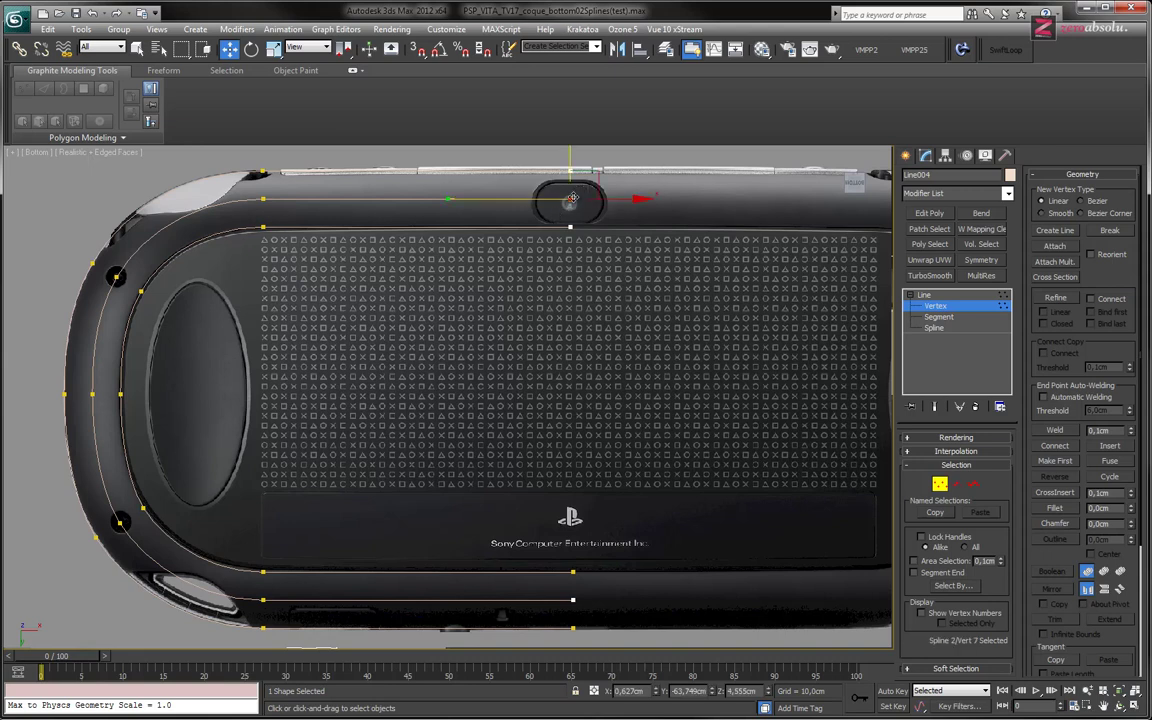
Make the top vertex beside the camera bump the spline's first vertex via the quad menu
{"action": "right_click", "coordinate": [567, 258]}
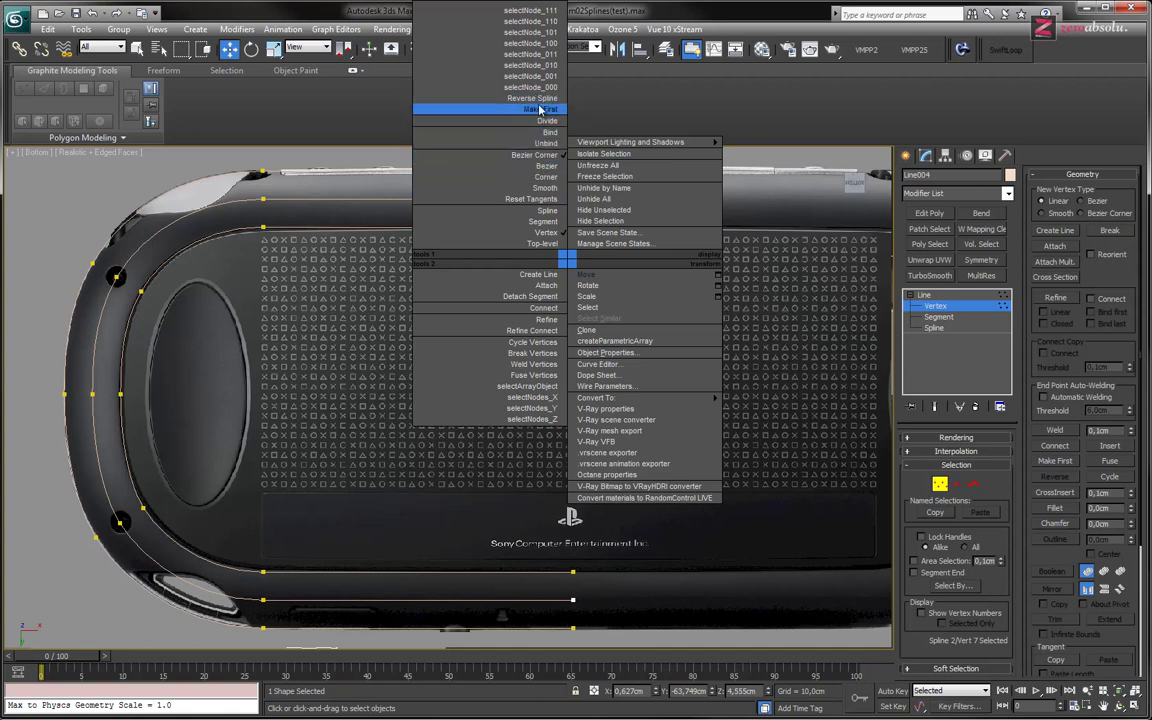
{"action": "left_click", "coordinate": [539, 109]}
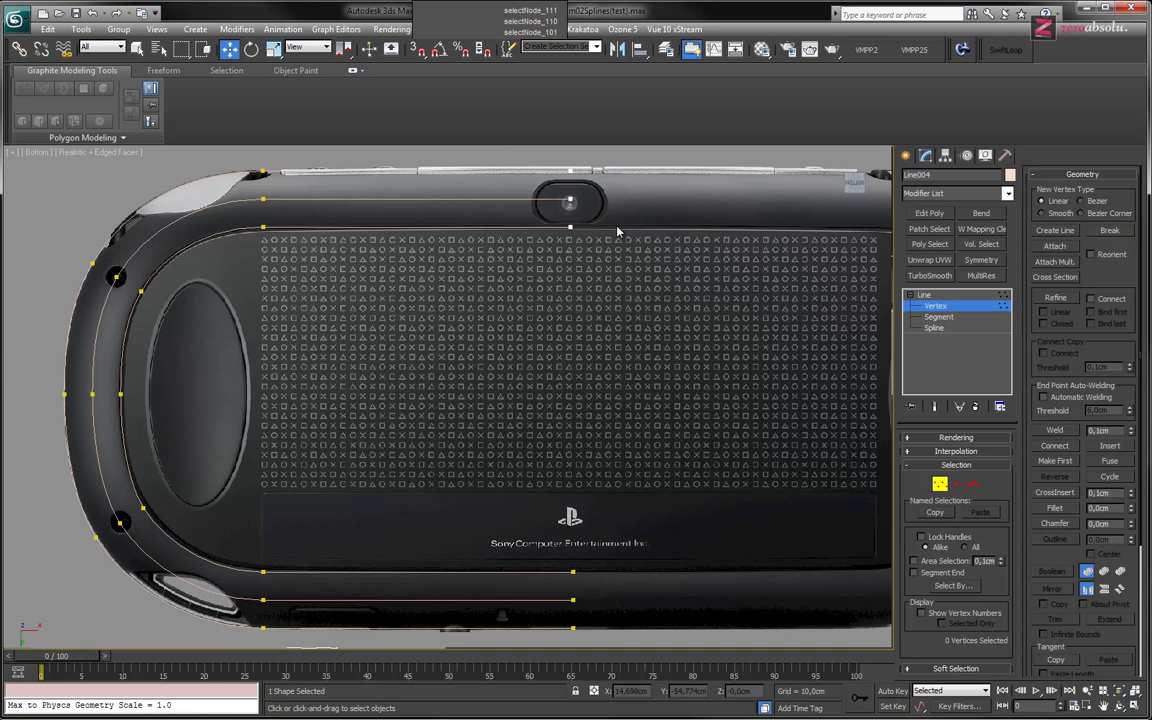
{"action": "middle_click_drag", "start_coordinate": [620, 227], "coordinate": [596, 315]}
{"action": "left_click", "coordinate": [521, 239]}
{"action": "left_click_drag", "start_coordinate": [569, 347], "coordinate": [575, 378]}
{"action": "left_click", "coordinate": [566, 245]}
{"action": "left_click_drag", "start_coordinate": [532, 322], "coordinate": [531, 320]}
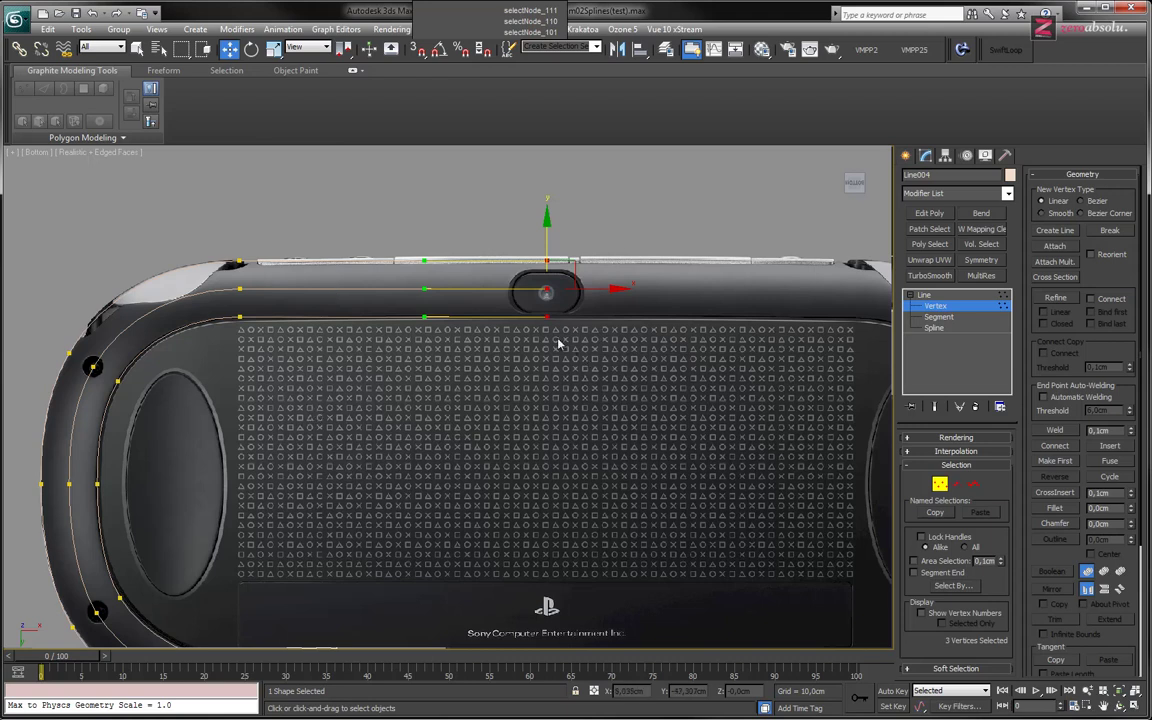
{"action": "left_click", "coordinate": [580, 405]}
{"action": "scroll", "coordinate": [580, 405], "scroll_direction": "down", "scroll_amount": 3}
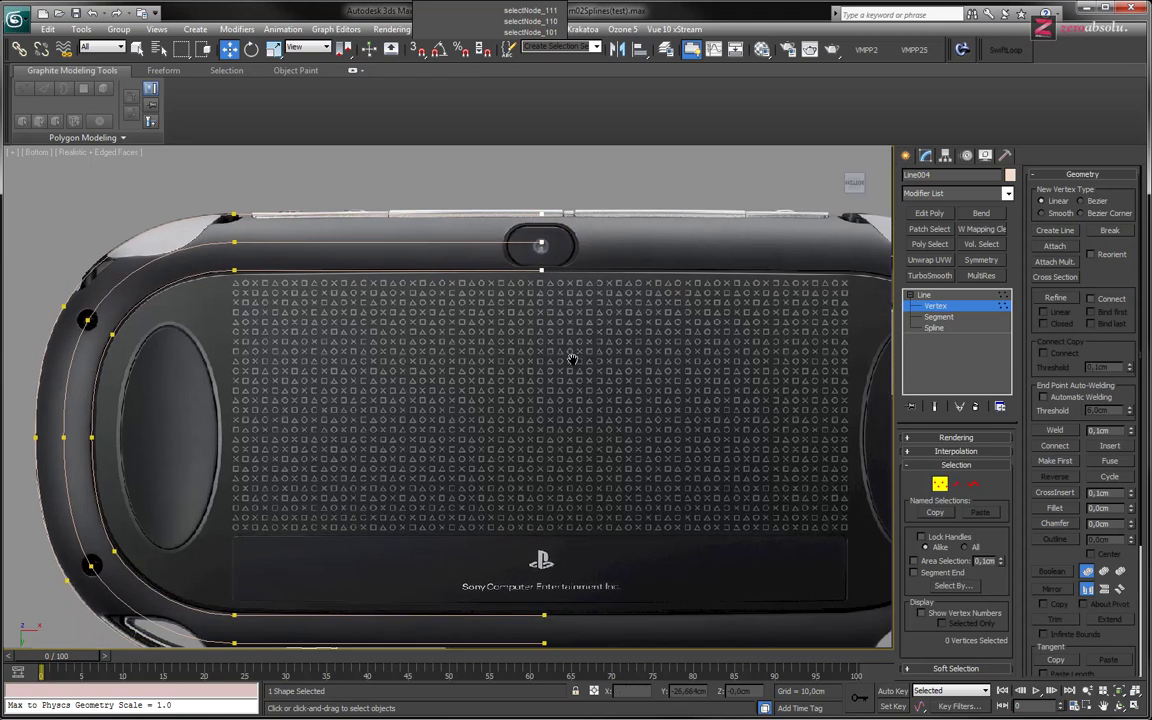
{"action": "scroll", "coordinate": [571, 360], "scroll_direction": "down", "scroll_amount": 3}
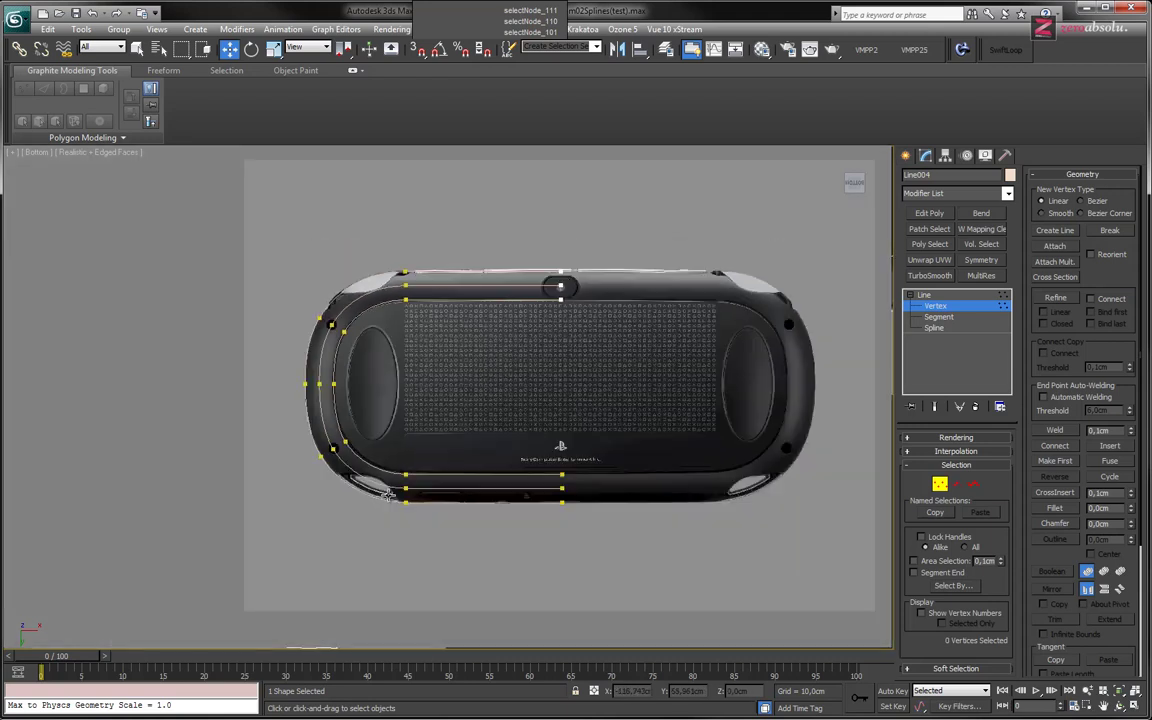
At Line level, Cross Section the outer, inner and last outlines, checking the result in wireframe
{"action": "left_click", "coordinate": [922, 295]}
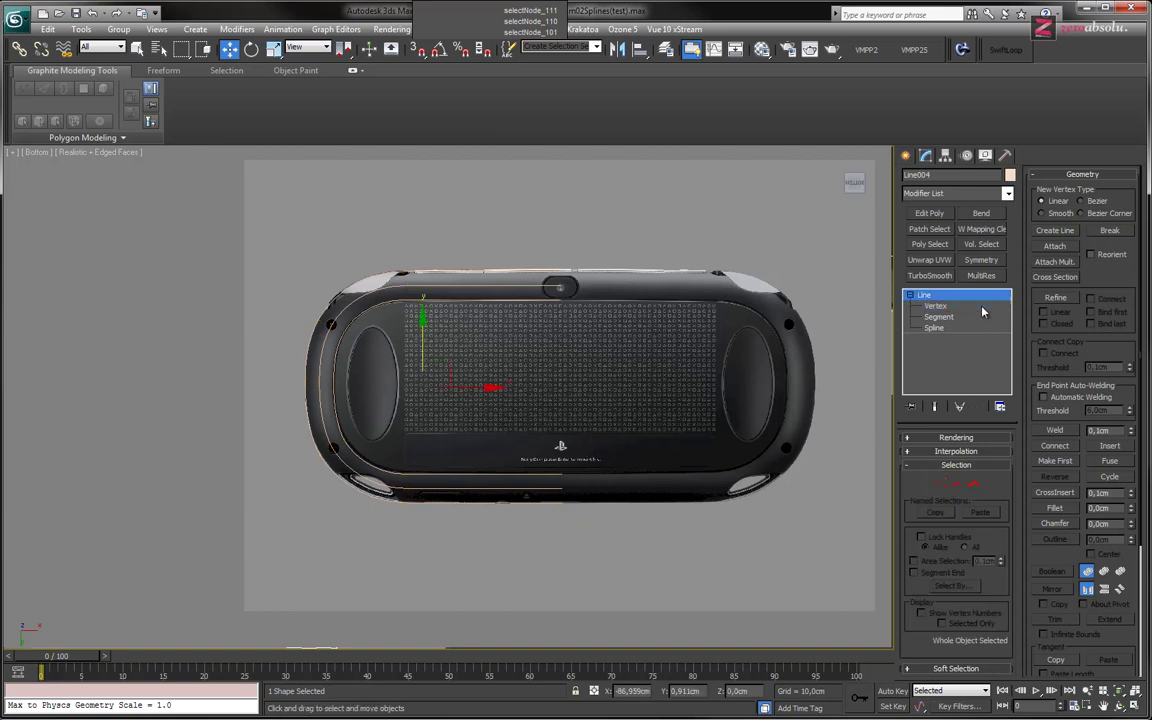
{"action": "left_click", "coordinate": [1049, 281]}
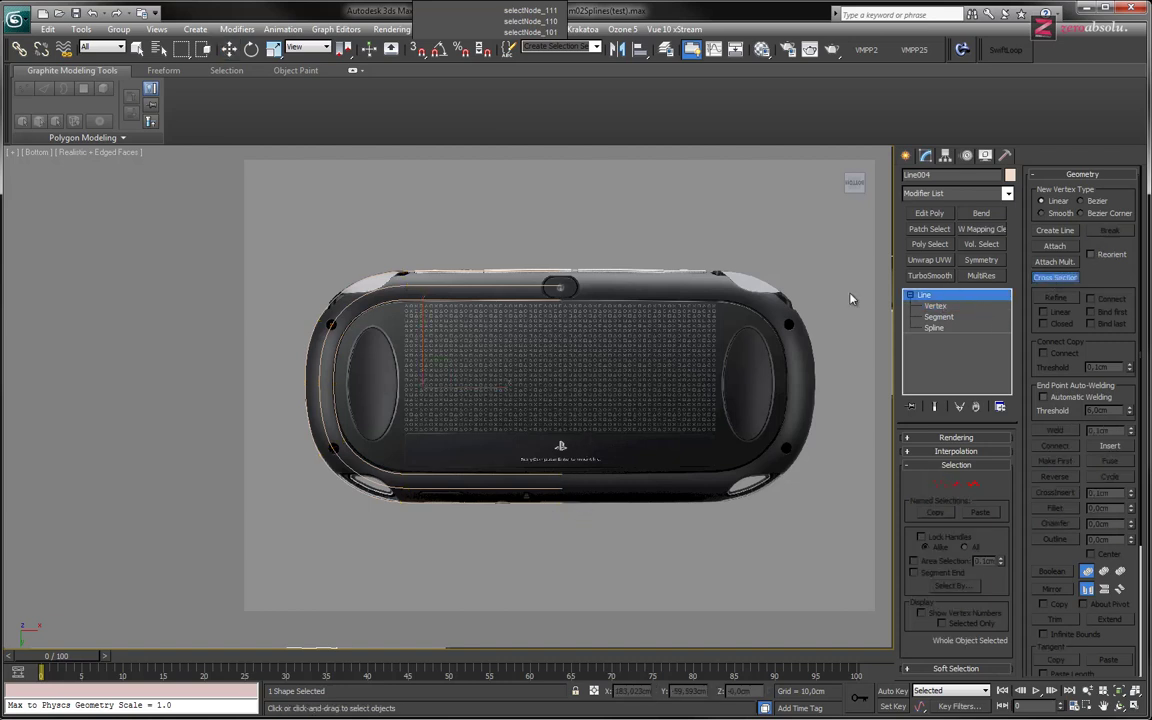
{"action": "left_click", "coordinate": [490, 268]}
{"action": "left_click", "coordinate": [491, 299]}
{"action": "left_click", "coordinate": [491, 299]}
{"action": "left_click", "coordinate": [490, 397]}
{"action": "key", "text": "F3"}
{"action": "mouse_move", "coordinate": [489, 396]}
{"action": "middle_mouse_down", "text": "alt"}
{"action": "mouse_move", "coordinate": [476, 324]}
{"action": "mouse_move", "coordinate": [424, 270]}
{"action": "mouse_move", "coordinate": [455, 288]}
{"action": "middle_mouse_up", "text": "alt"}
{"action": "key", "text": "F3"}
{"action": "key", "text": "F3"}
{"action": "middle_click_drag", "start_coordinate": [419, 360], "coordinate": [462, 372], "text": "alt"}
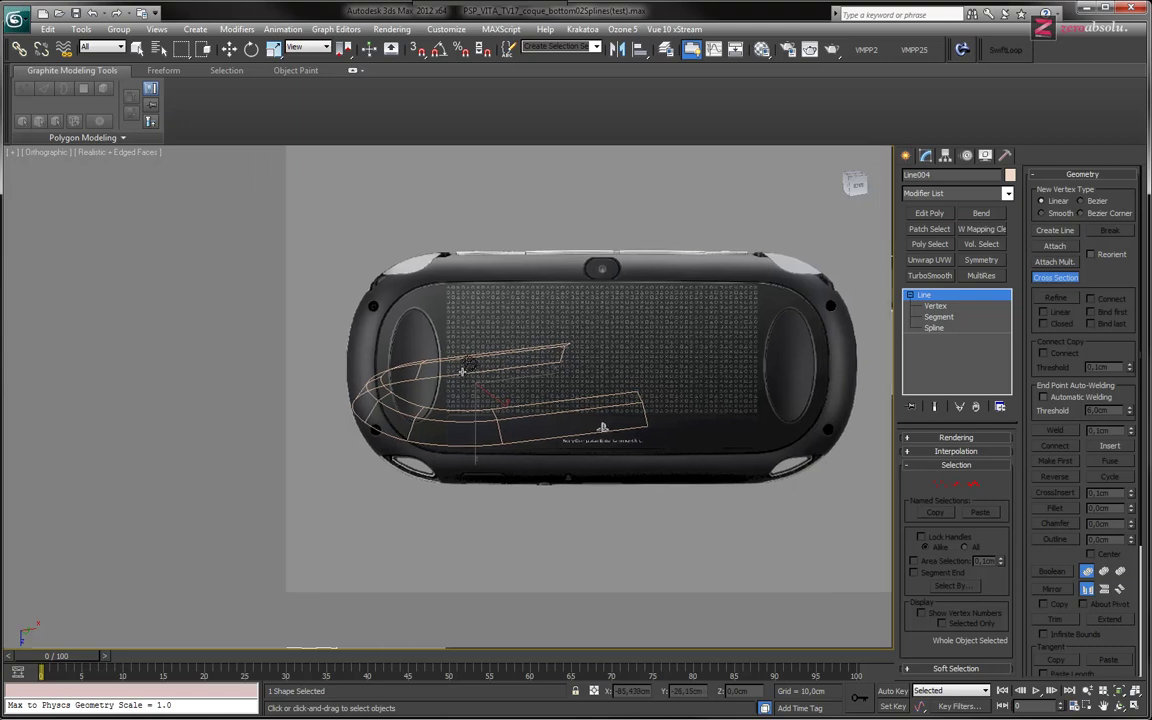
Collapse the Line entry in the stack and apply the Surface modifier from the Modifier List
{"action": "scroll", "coordinate": [462, 372], "scroll_direction": "up", "scroll_amount": 4}
{"action": "mouse_move", "coordinate": [478, 422]}
{"action": "middle_mouse_down", "text": "alt"}
{"action": "mouse_move", "coordinate": [489, 378]}
{"action": "mouse_move", "coordinate": [522, 401]}
{"action": "mouse_move", "coordinate": [508, 449]}
{"action": "mouse_move", "coordinate": [450, 455]}
{"action": "mouse_move", "coordinate": [410, 440]}
{"action": "mouse_move", "coordinate": [350, 452]}
{"action": "mouse_move", "coordinate": [325, 430]}
{"action": "mouse_move", "coordinate": [360, 393]}
{"action": "mouse_move", "coordinate": [440, 419]}
{"action": "mouse_move", "coordinate": [442, 519]}
{"action": "mouse_move", "coordinate": [440, 392]}
{"action": "mouse_move", "coordinate": [442, 432]}
{"action": "mouse_move", "coordinate": [478, 447]}
{"action": "mouse_move", "coordinate": [437, 447]}
{"action": "mouse_move", "coordinate": [424, 404]}
{"action": "mouse_move", "coordinate": [435, 428]}
{"action": "mouse_move", "coordinate": [458, 430]}
{"action": "mouse_move", "coordinate": [478, 452]}
{"action": "mouse_move", "coordinate": [480, 435]}
{"action": "middle_mouse_up", "text": "alt"}
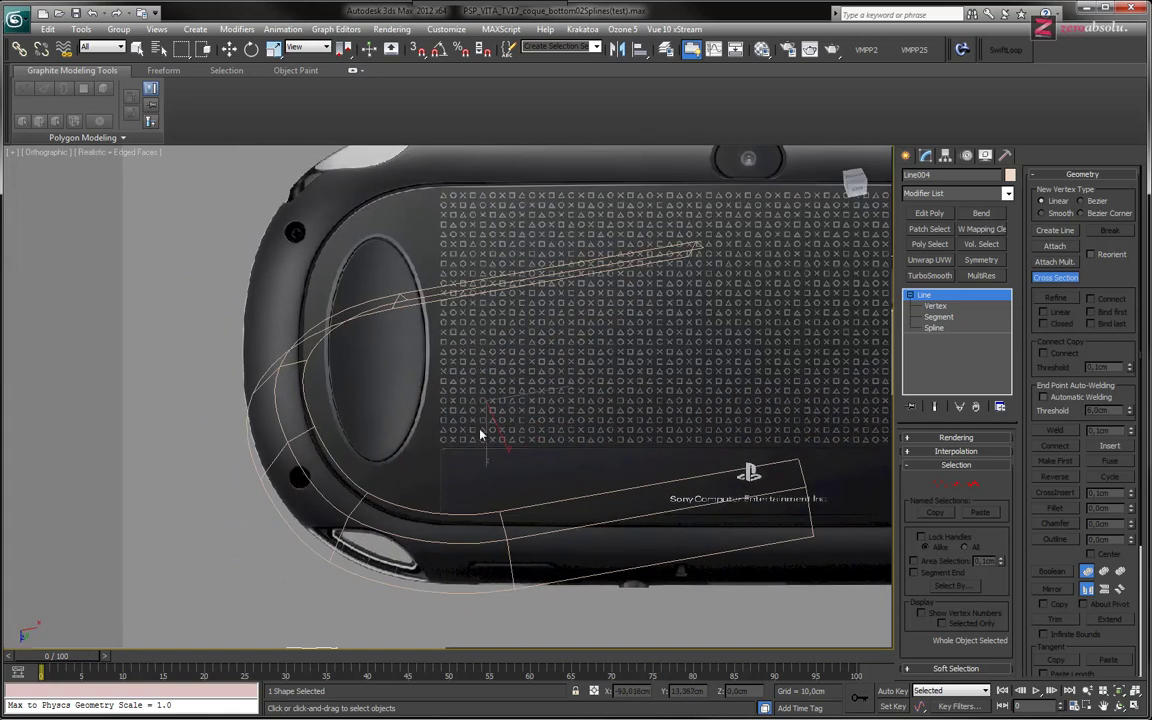
{"action": "key", "text": "w"}
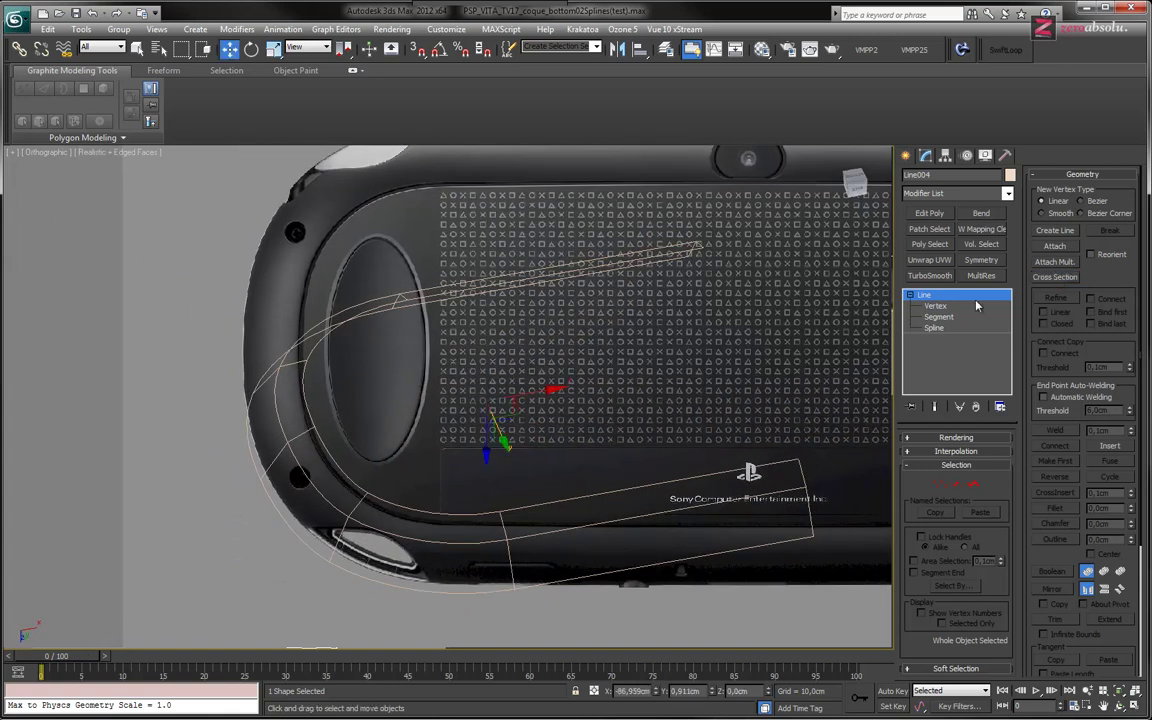
{"action": "left_click", "coordinate": [977, 305]}
{"action": "left_click", "coordinate": [930, 295]}
{"action": "left_click", "coordinate": [909, 295]}
{"action": "left_click", "coordinate": [1008, 194]}
{"action": "left_click_drag", "start_coordinate": [1009, 290], "coordinate": [1010, 630]}
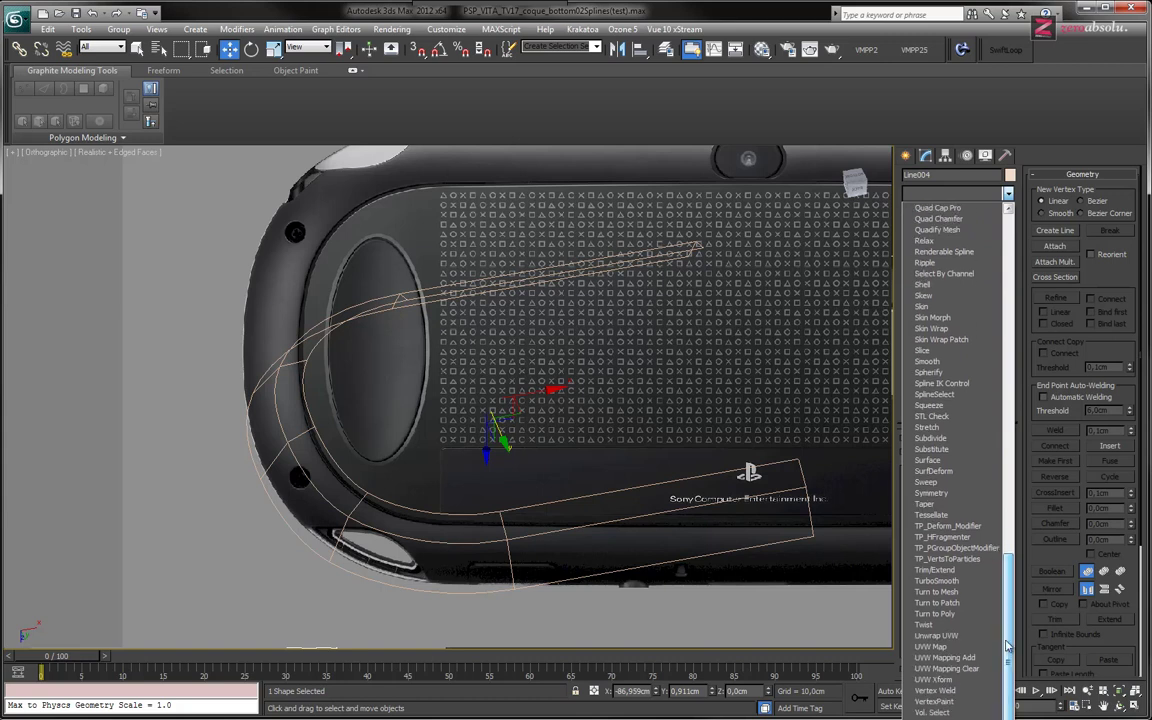
{"action": "left_click", "coordinate": [938, 460]}
Try the Surface modifier's patch steps between 2 and 3 while viewing the strip
{"action": "mouse_move", "coordinate": [415, 375]}
{"action": "middle_mouse_down", "text": "alt"}
{"action": "mouse_move", "coordinate": [532, 123]}
{"action": "mouse_move", "coordinate": [589, 129]}
{"action": "mouse_move", "coordinate": [658, 231]}
{"action": "mouse_move", "coordinate": [636, 347]}
{"action": "mouse_move", "coordinate": [476, 406]}
{"action": "mouse_move", "coordinate": [465, 442]}
{"action": "mouse_move", "coordinate": [684, 497]}
{"action": "middle_mouse_up", "text": "alt"}
{"action": "left_click", "coordinate": [998, 550]}
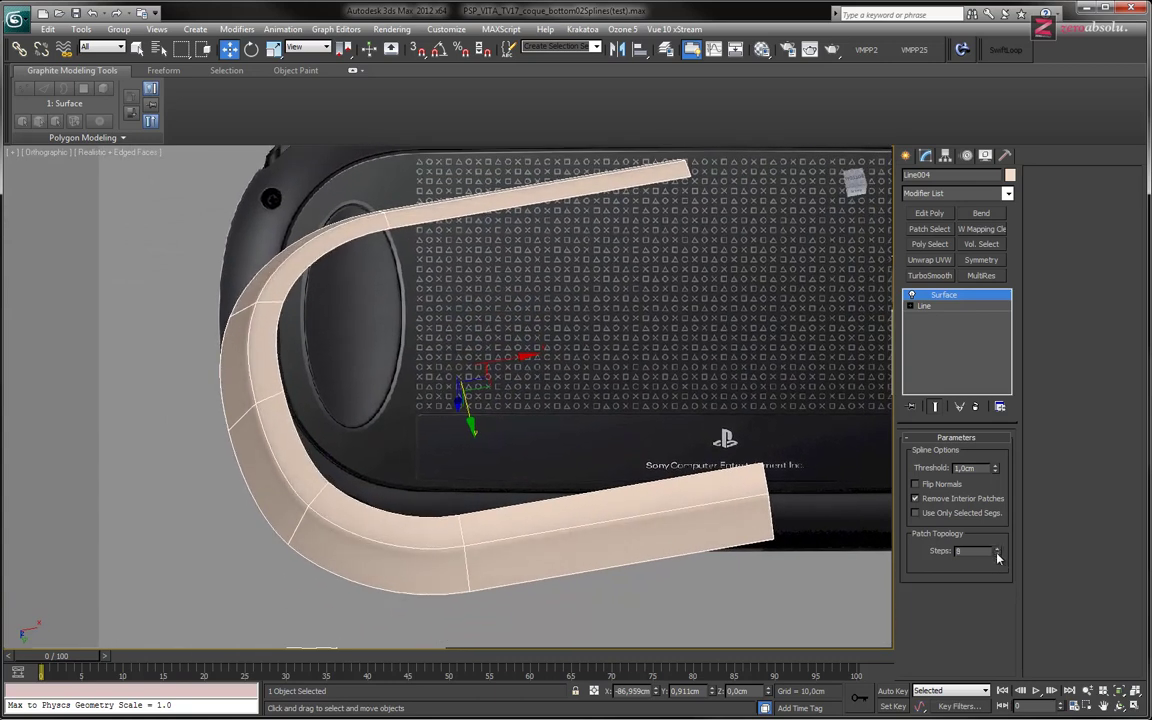
{"action": "left_click", "coordinate": [998, 556]}
{"action": "left_click", "coordinate": [998, 556]}
{"action": "left_click", "coordinate": [998, 556]}
{"action": "left_click", "coordinate": [998, 555]}
{"action": "left_click", "coordinate": [998, 549]}
{"action": "mouse_move", "coordinate": [468, 468]}
{"action": "middle_mouse_down", "text": "alt"}
{"action": "mouse_move", "coordinate": [488, 372]}
{"action": "mouse_move", "coordinate": [494, 396]}
{"action": "mouse_move", "coordinate": [440, 440]}
{"action": "middle_mouse_up", "text": "alt"}
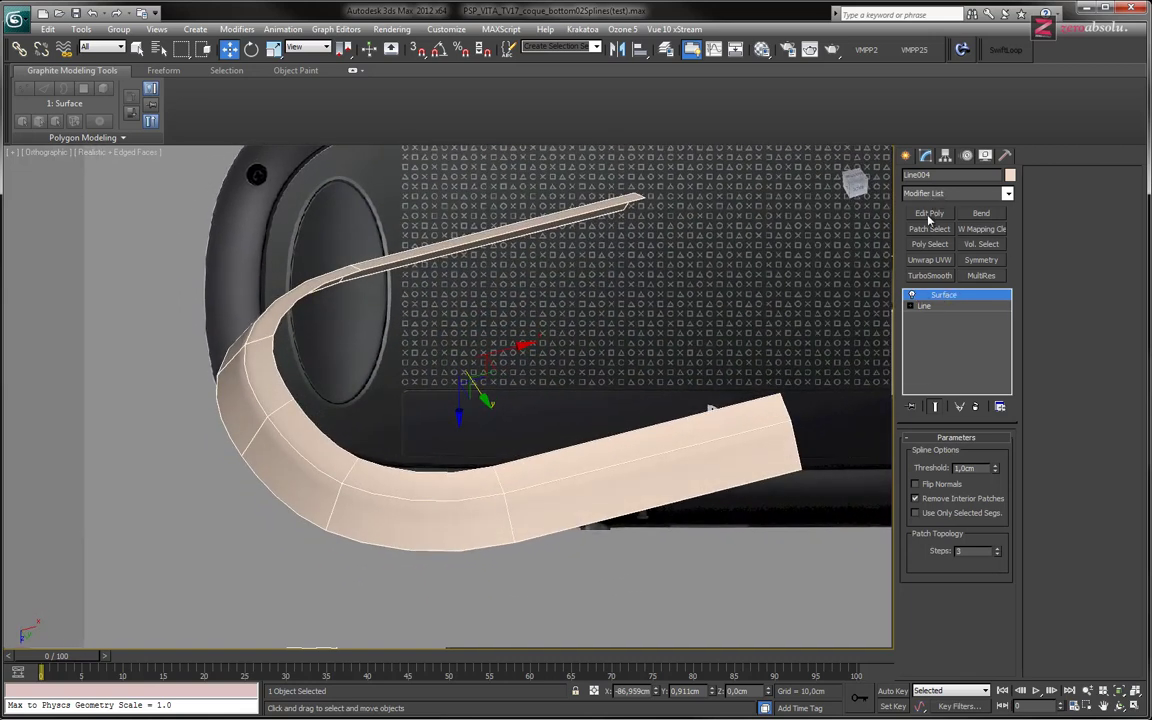
Add an Edit Poly modifier above Surface and toggle Show End Result on and off
{"action": "left_click", "coordinate": [932, 214]}
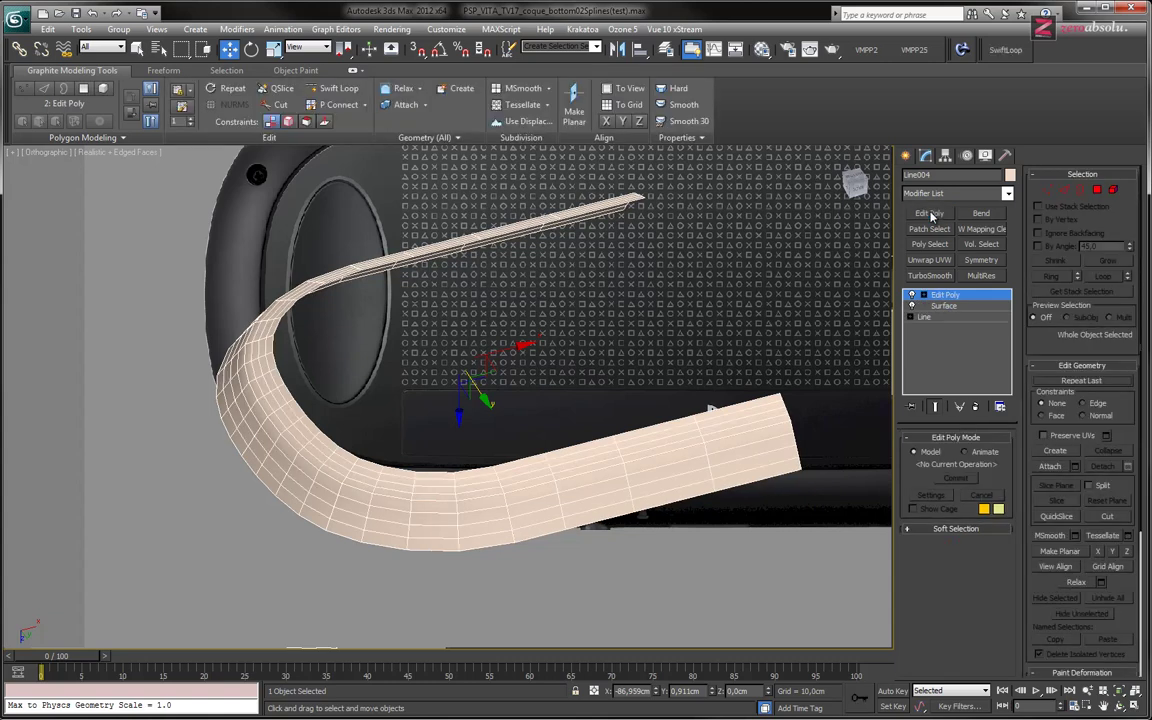
{"action": "left_click", "coordinate": [937, 409]}
{"action": "left_click", "coordinate": [949, 308]}
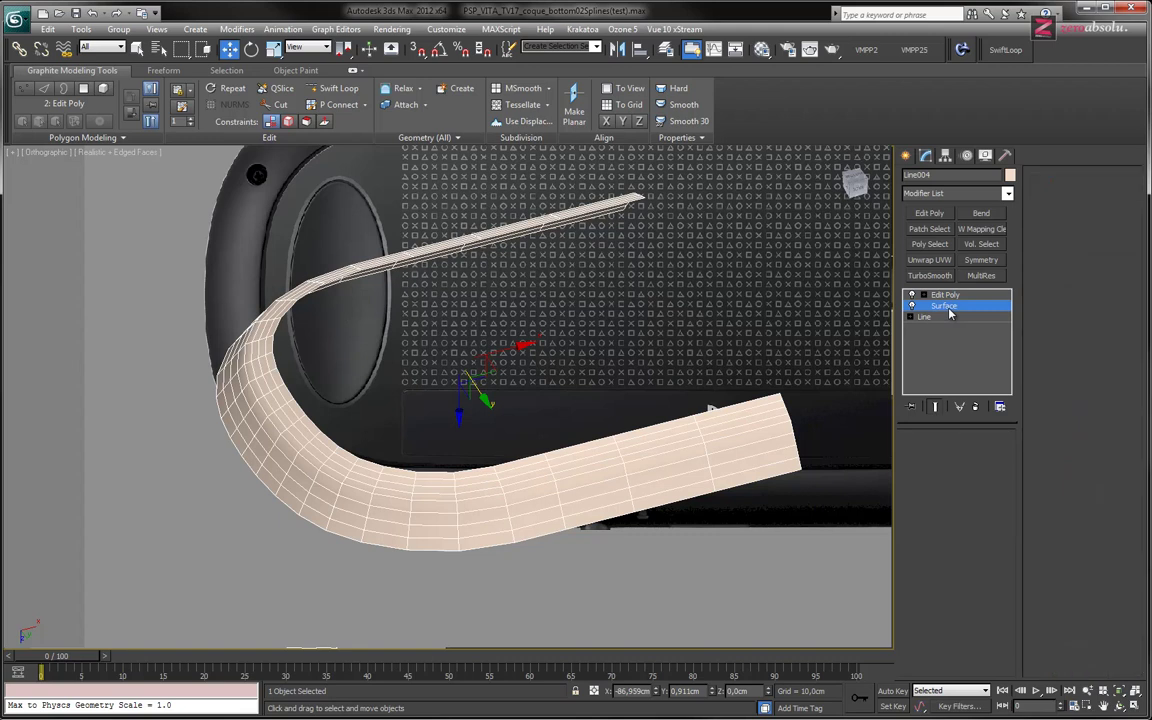
{"action": "left_click", "coordinate": [936, 408]}
{"action": "left_click", "coordinate": [937, 408]}
Compare the strip at 1 to 3 patch steps from side views
{"action": "left_click", "coordinate": [997, 555]}
{"action": "left_click", "coordinate": [997, 555]}
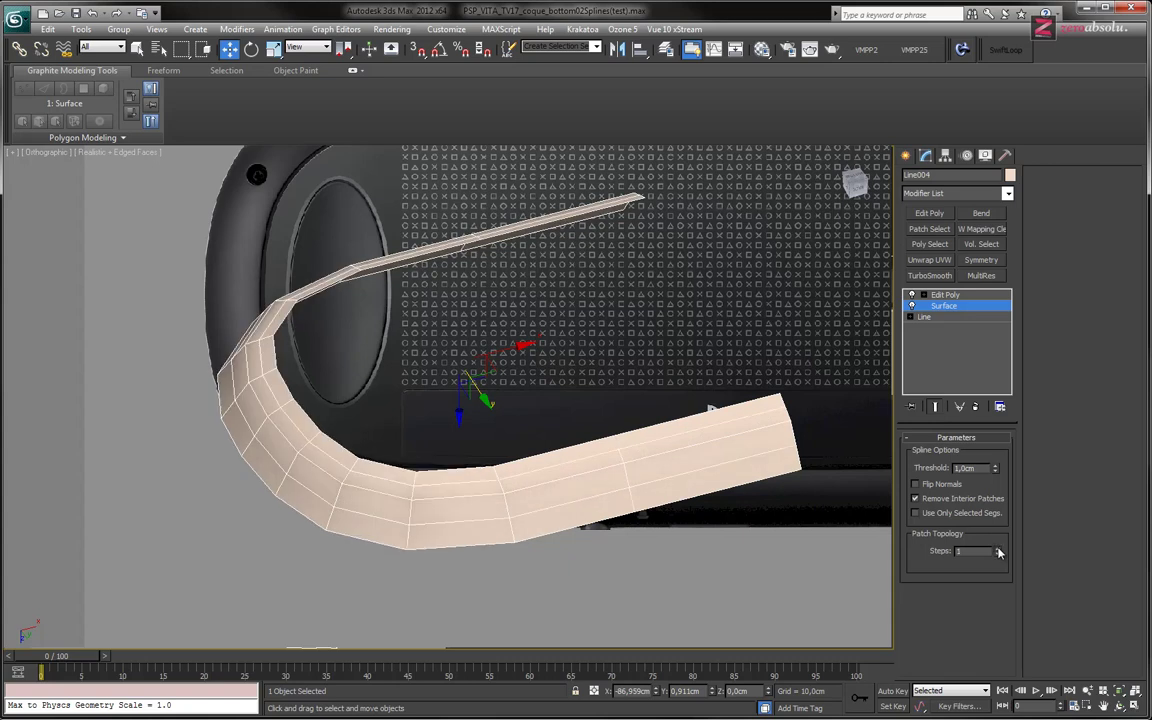
{"action": "left_click", "coordinate": [997, 549]}
{"action": "left_click", "coordinate": [997, 549]}
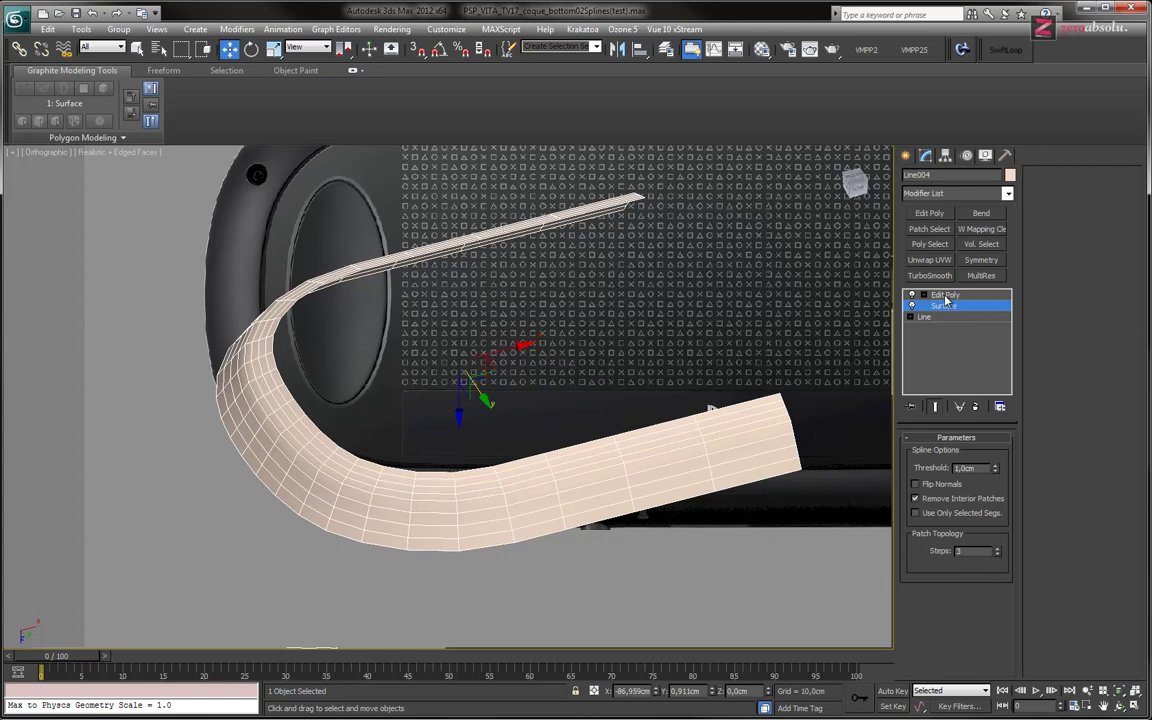
{"action": "middle_click_drag", "start_coordinate": [549, 336], "coordinate": [491, 280], "text": "alt"}
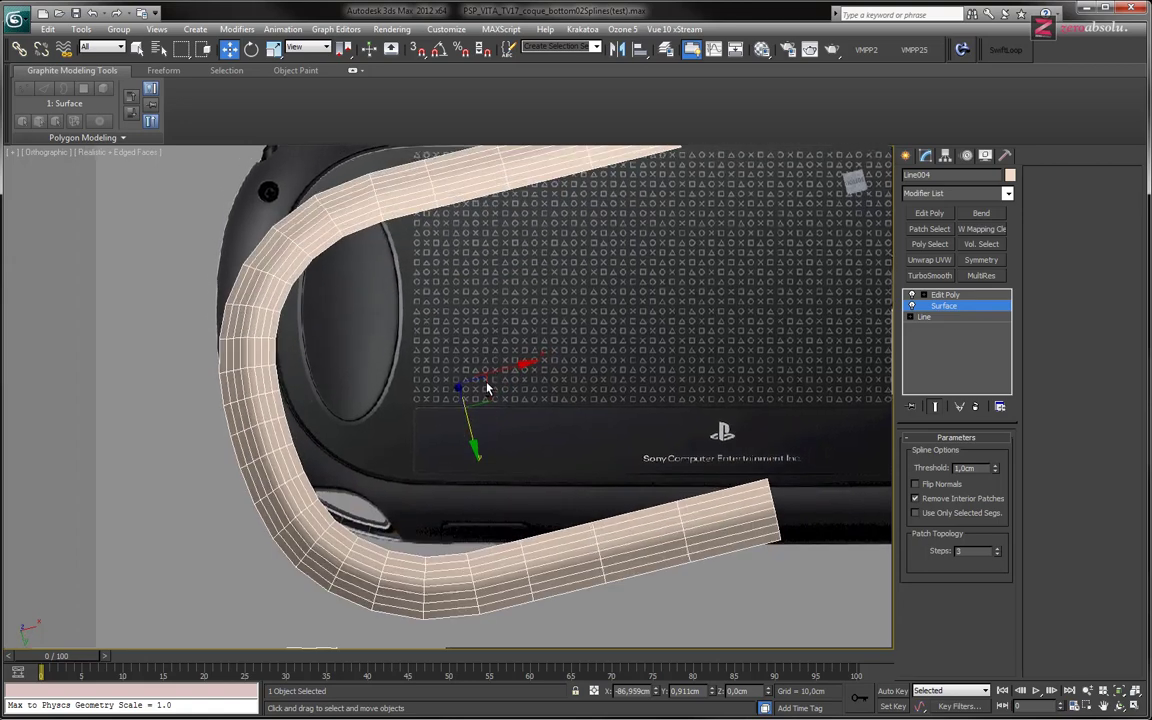
{"action": "scroll", "coordinate": [497, 280], "scroll_direction": "down", "scroll_amount": 2}
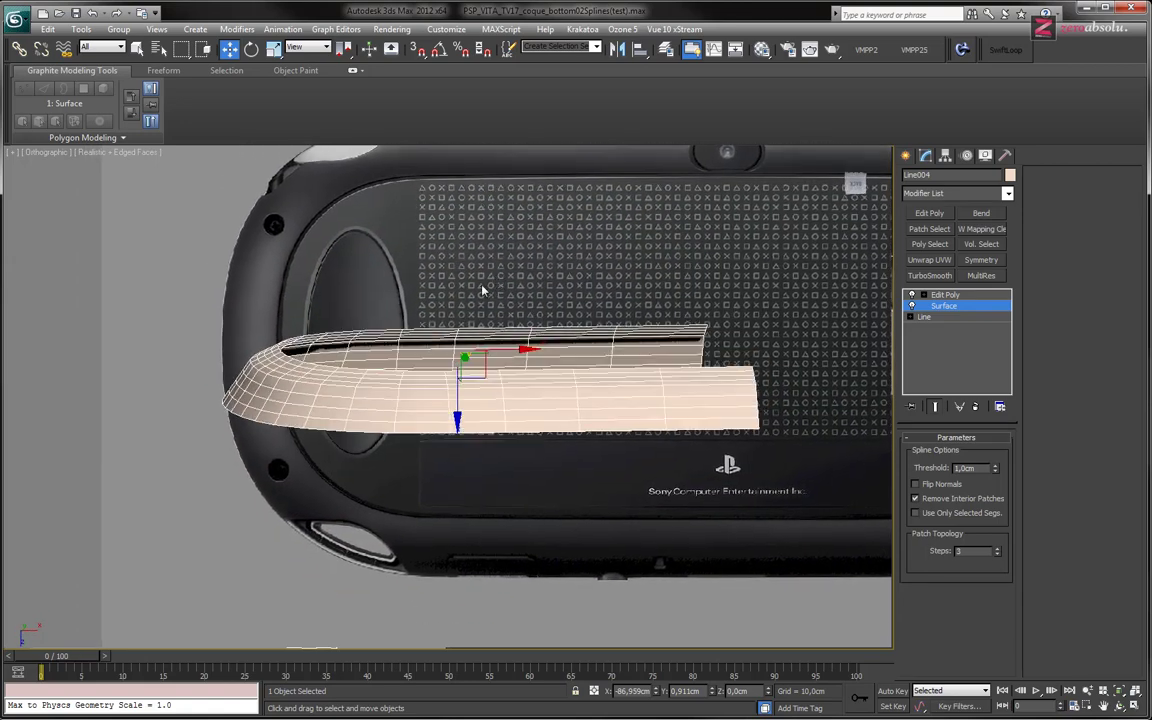
{"action": "scroll", "coordinate": [338, 347], "scroll_direction": "up", "scroll_amount": 2}
{"action": "scroll", "coordinate": [338, 347], "scroll_direction": "up", "scroll_amount": 3}
{"action": "middle_click_drag", "start_coordinate": [338, 347], "coordinate": [404, 347], "text": "alt"}
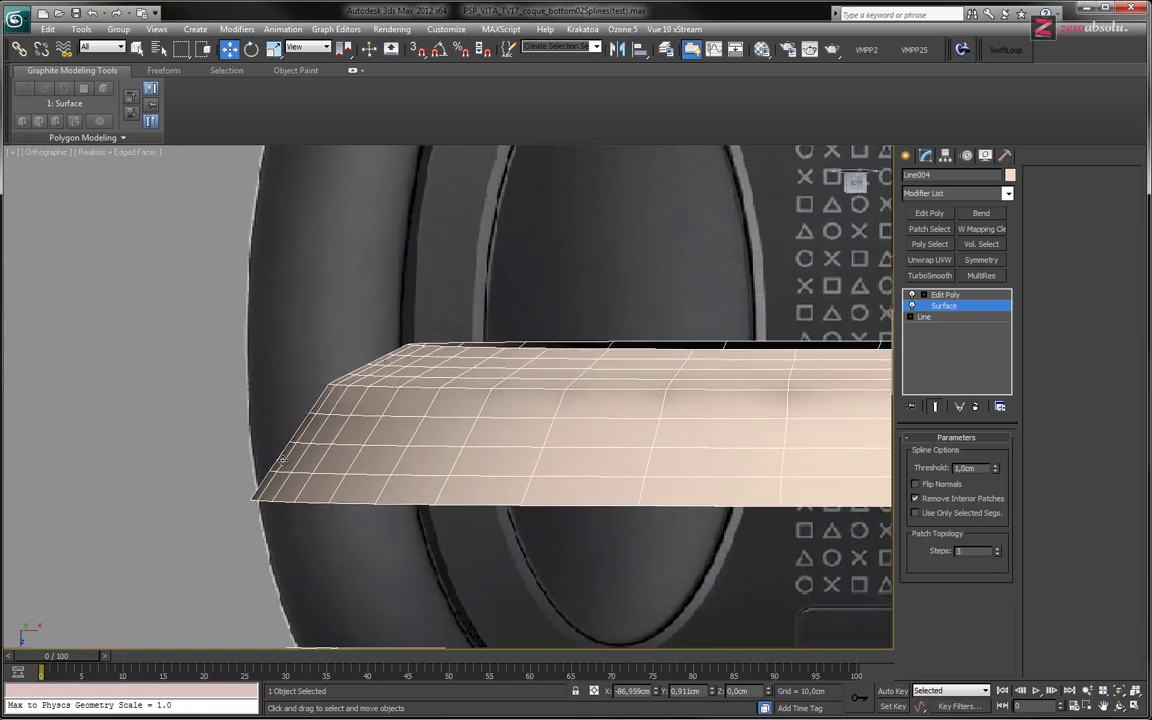
Settle the Surface patch steps on 4 after trying 1 and 5
{"action": "left_click", "coordinate": [997, 555]}
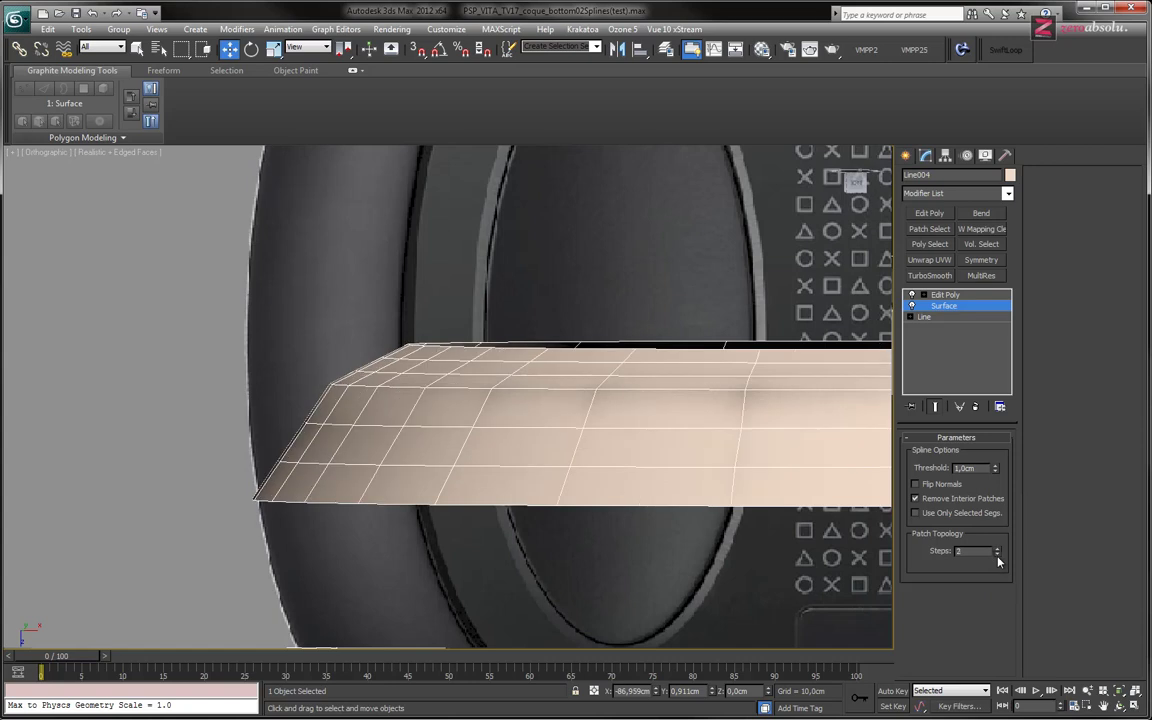
{"action": "left_click", "coordinate": [997, 555]}
{"action": "left_click", "coordinate": [997, 549]}
{"action": "left_click", "coordinate": [997, 549]}
{"action": "left_click", "coordinate": [997, 549]}
{"action": "left_click", "coordinate": [997, 549]}
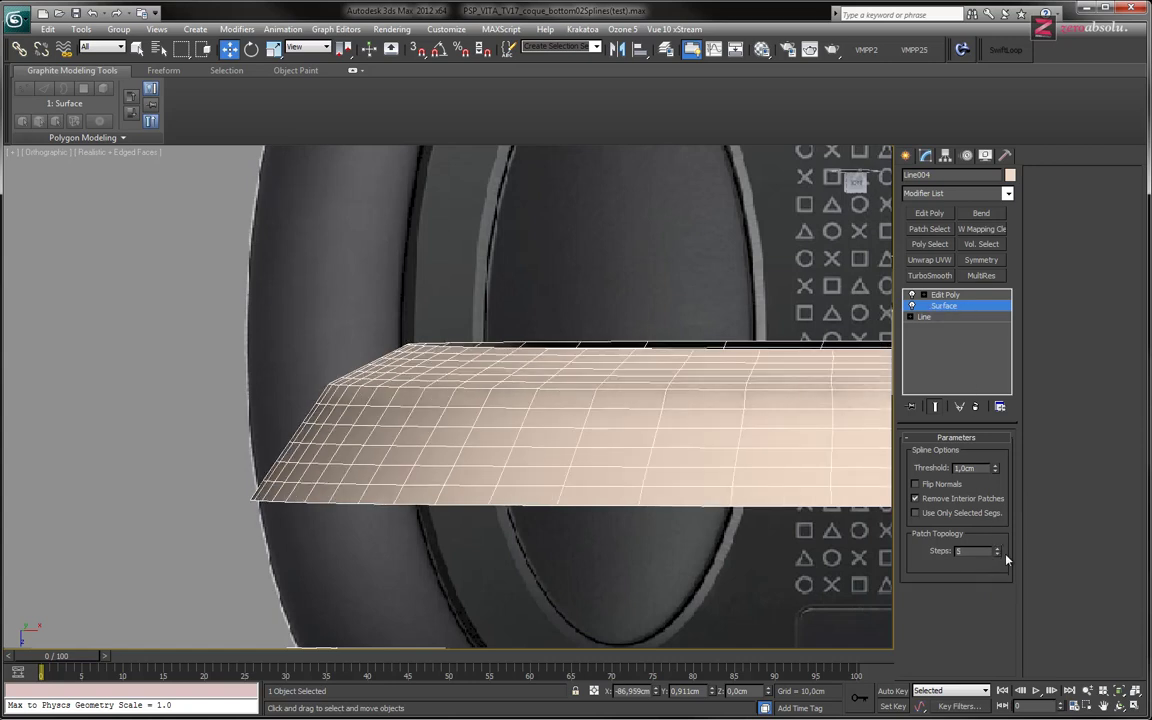
{"action": "left_click", "coordinate": [997, 554]}
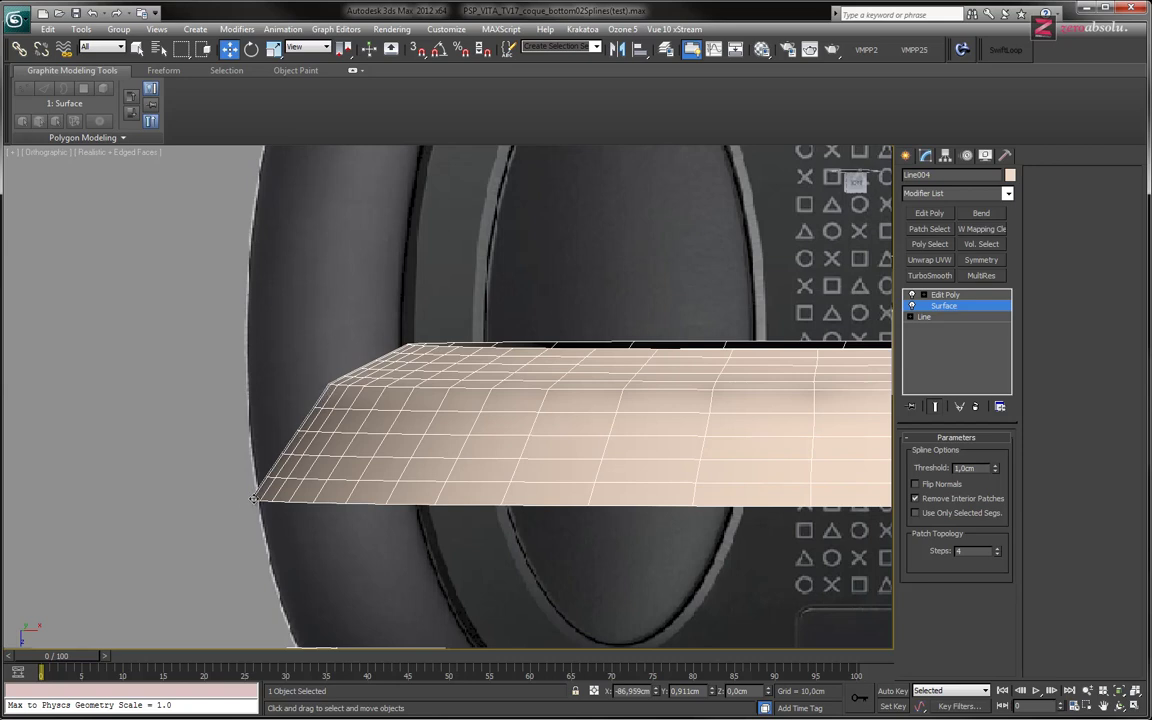
{"action": "mouse_move", "coordinate": [430, 402]}
{"action": "middle_mouse_down", "text": "alt"}
{"action": "mouse_move", "coordinate": [453, 437]}
{"action": "mouse_move", "coordinate": [419, 442]}
{"action": "mouse_move", "coordinate": [436, 427]}
{"action": "mouse_move", "coordinate": [399, 375]}
{"action": "mouse_move", "coordinate": [592, 396]}
{"action": "middle_mouse_up", "text": "alt"}
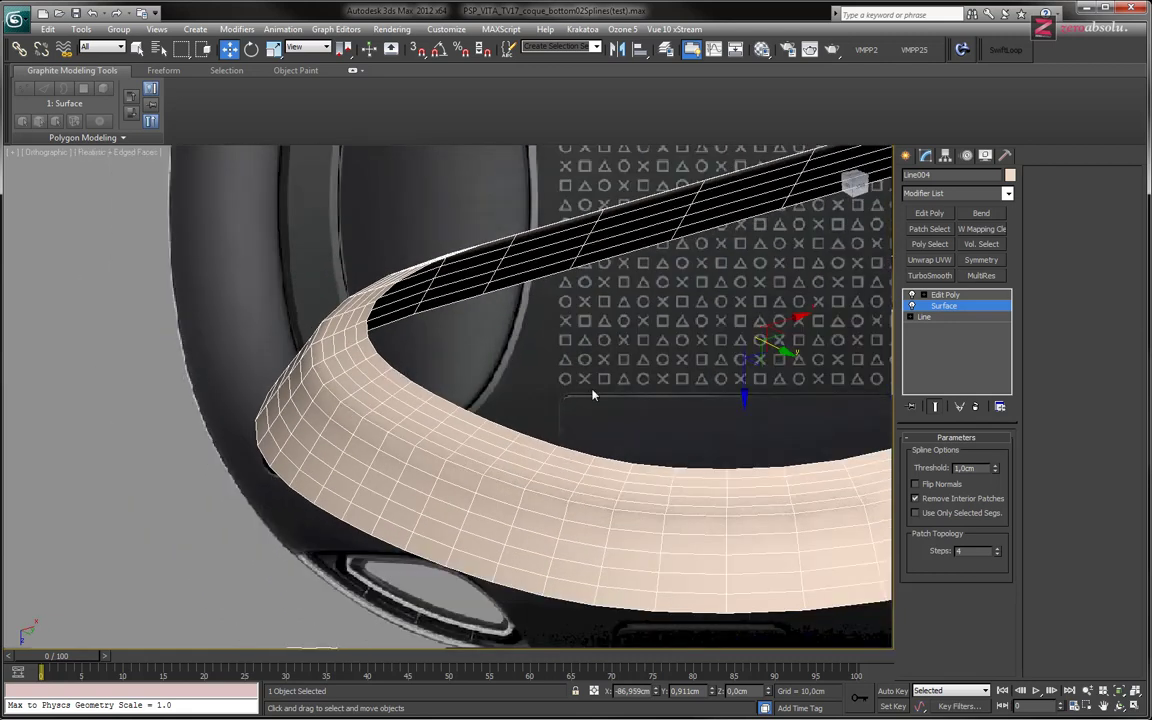
Select Line004's corner vertex, undo a test move, and convert the vertex to Bezier
{"action": "left_click", "coordinate": [911, 317]}
{"action": "left_click", "coordinate": [938, 329]}
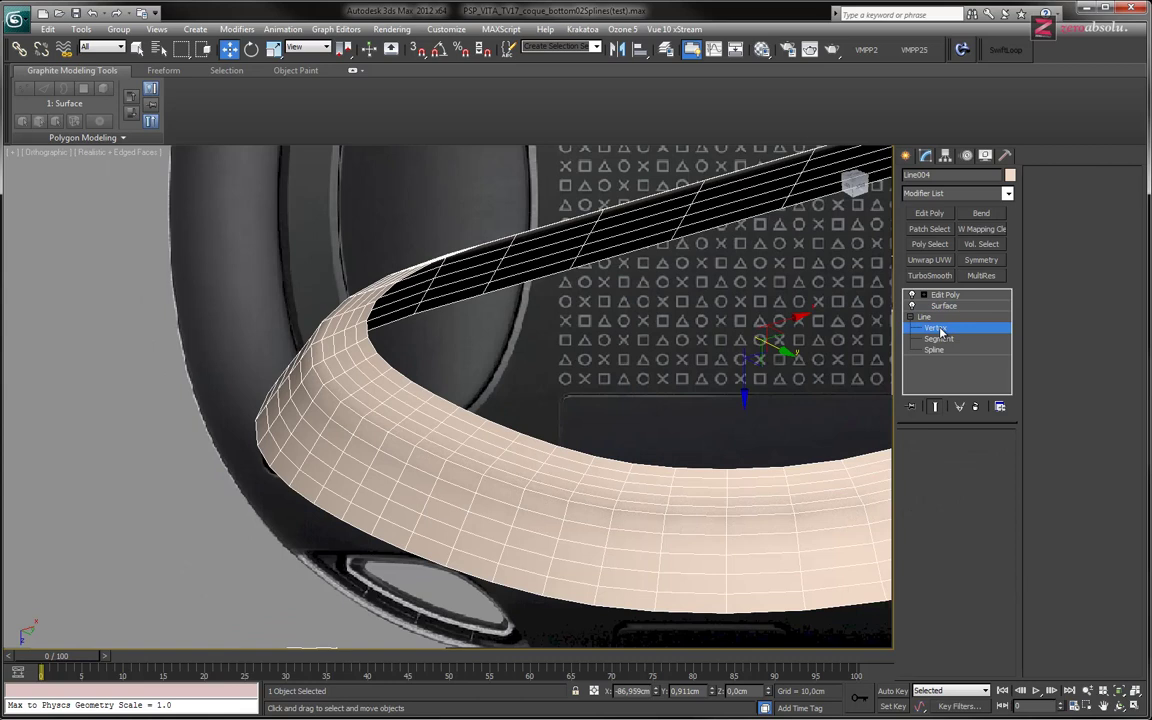
{"action": "left_click", "coordinate": [418, 450]}
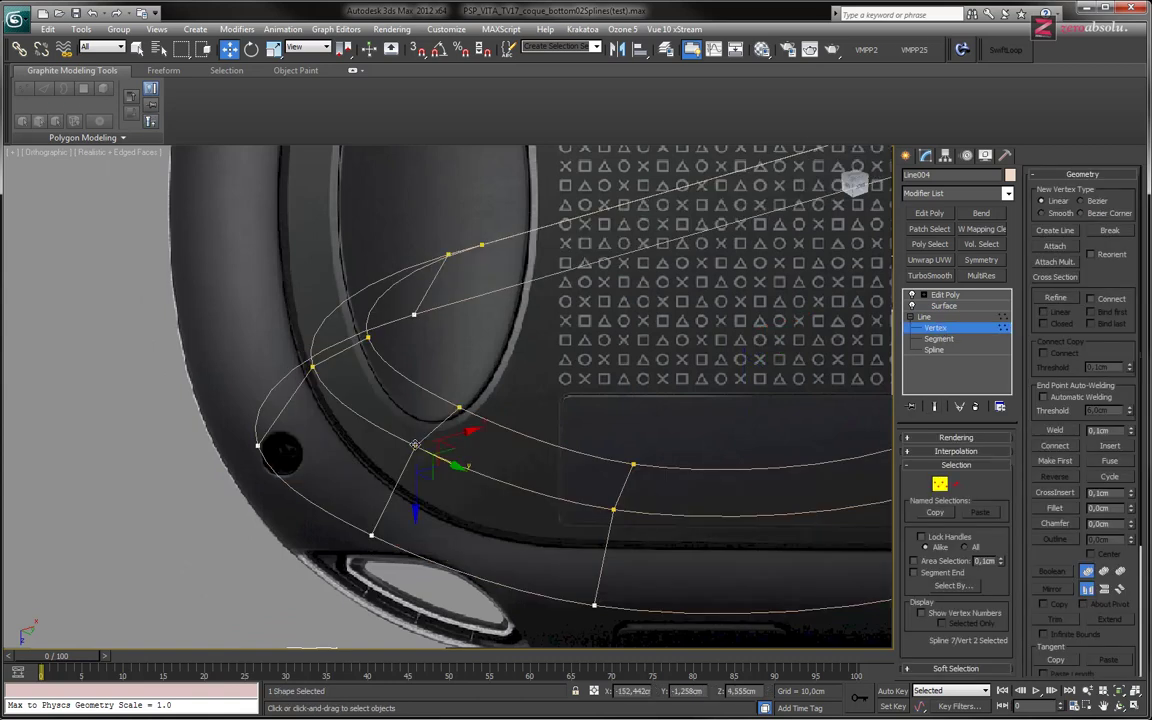
{"action": "left_click_drag", "start_coordinate": [410, 500], "coordinate": [421, 484]}
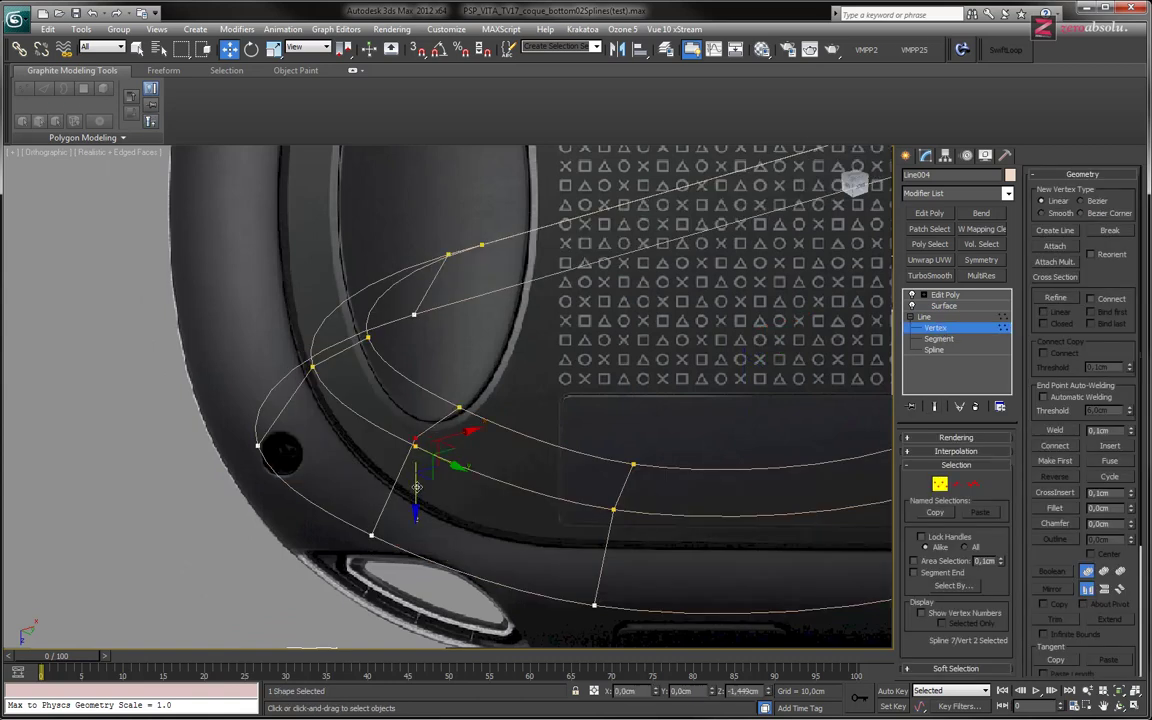
{"action": "key", "text": "ctrl+z"}
{"action": "key", "text": "ctrl+z"}
{"action": "key", "text": "ctrl+z"}
{"action": "key", "text": "ctrl+z"}
{"action": "key", "text": "ctrl+z"}
{"action": "key", "text": "ctrl+z"}
{"action": "key", "text": "ctrl+z"}
{"action": "key", "text": "ctrl+z"}
{"action": "key", "text": "ctrl+z"}
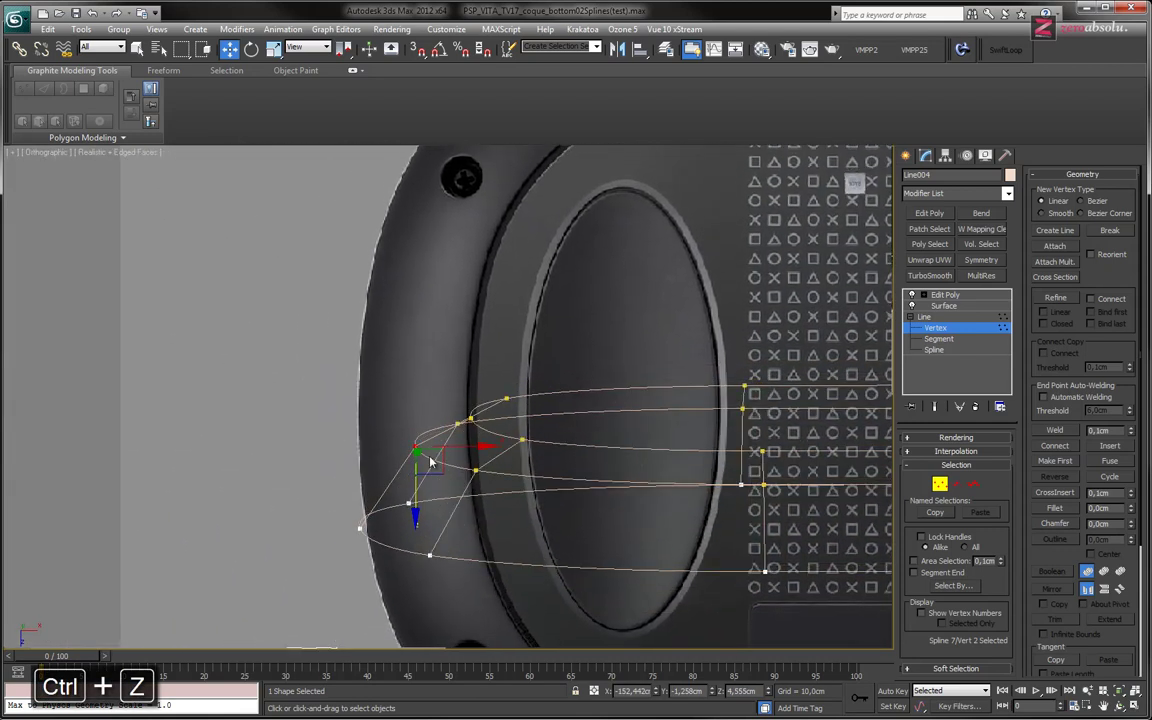
{"action": "right_click", "coordinate": [410, 443]}
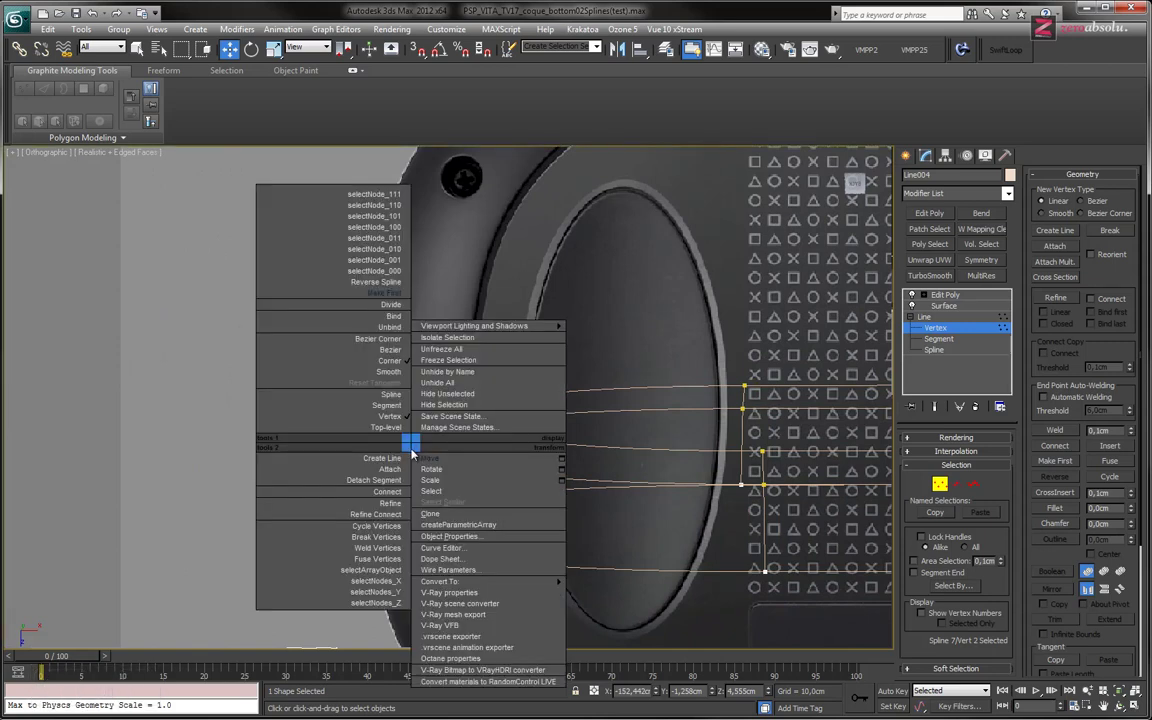
{"action": "left_click", "coordinate": [390, 349]}
{"action": "mouse_move", "coordinate": [391, 355]}
{"action": "middle_mouse_down", "text": "alt"}
{"action": "mouse_move", "coordinate": [438, 455]}
{"action": "mouse_move", "coordinate": [480, 450]}
{"action": "middle_mouse_up", "text": "alt"}
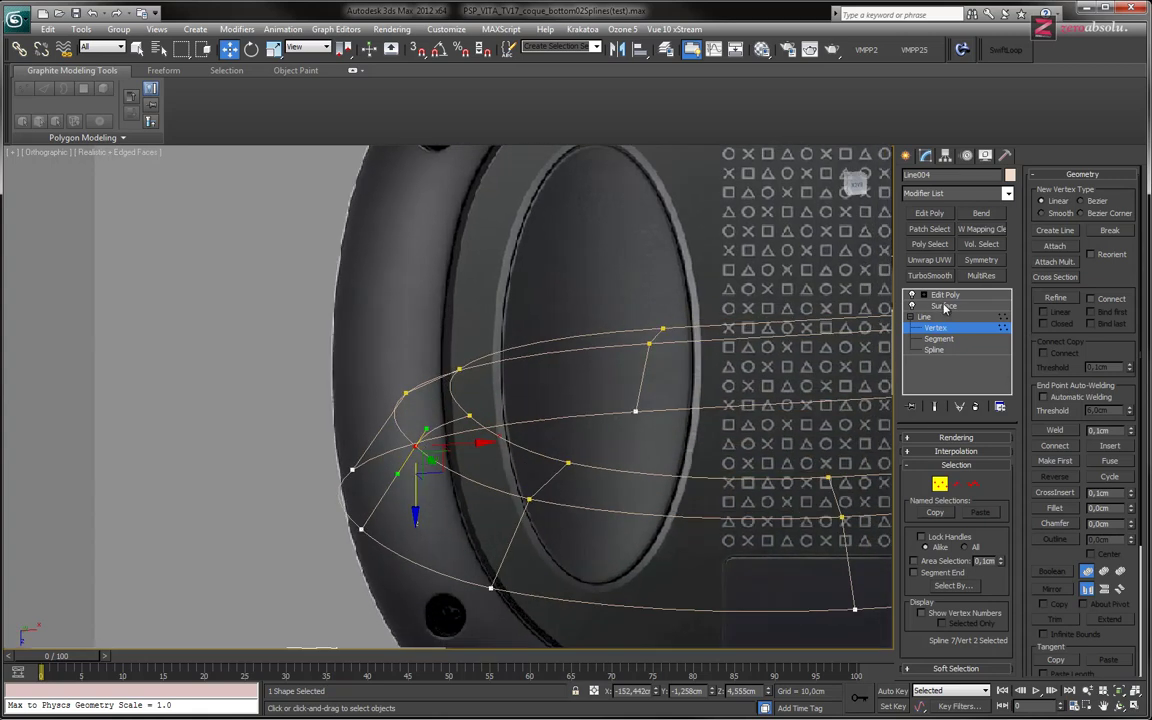
{"action": "left_click", "coordinate": [944, 306]}
Rotate the corner vertex's Bezier handles (E) to tilt its tangents
{"action": "middle_click_drag", "start_coordinate": [600, 396], "coordinate": [422, 405], "text": "alt"}
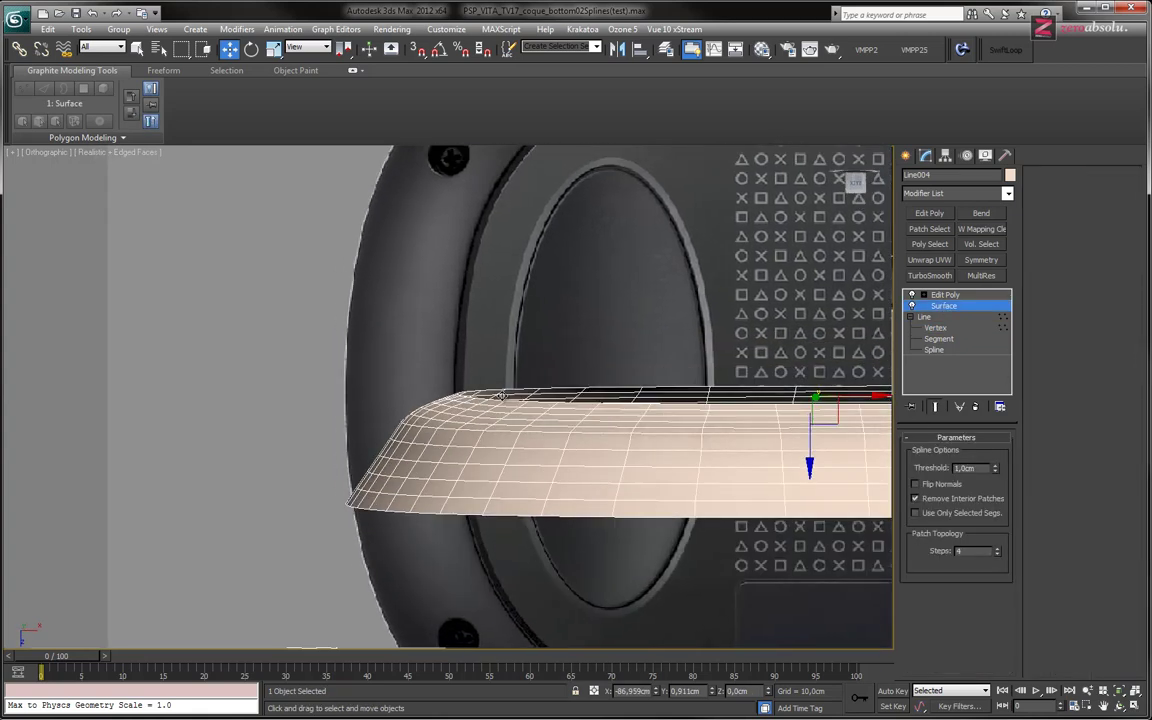
{"action": "scroll", "coordinate": [400, 420], "scroll_direction": "up", "scroll_amount": 2}
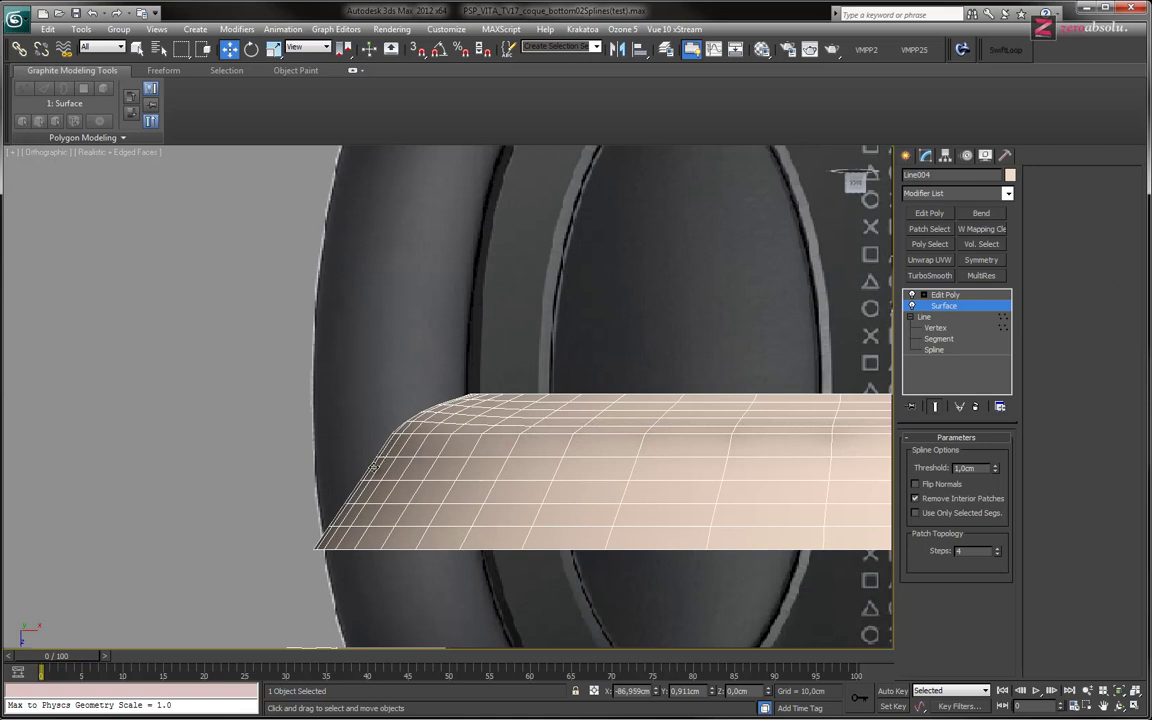
{"action": "left_click", "coordinate": [936, 327]}
{"action": "middle_click_drag", "start_coordinate": [360, 400], "coordinate": [432, 433], "text": "alt"}
{"action": "key", "text": "e"}
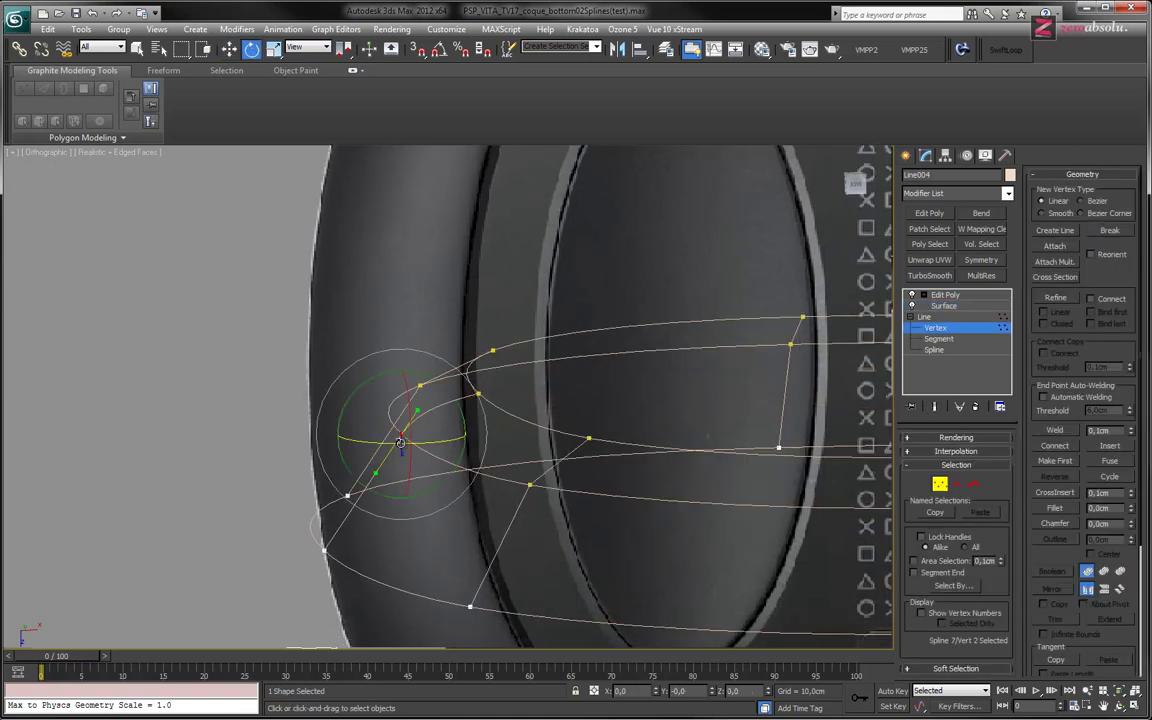
{"action": "middle_click_drag", "start_coordinate": [381, 349], "coordinate": [357, 421], "text": "alt"}
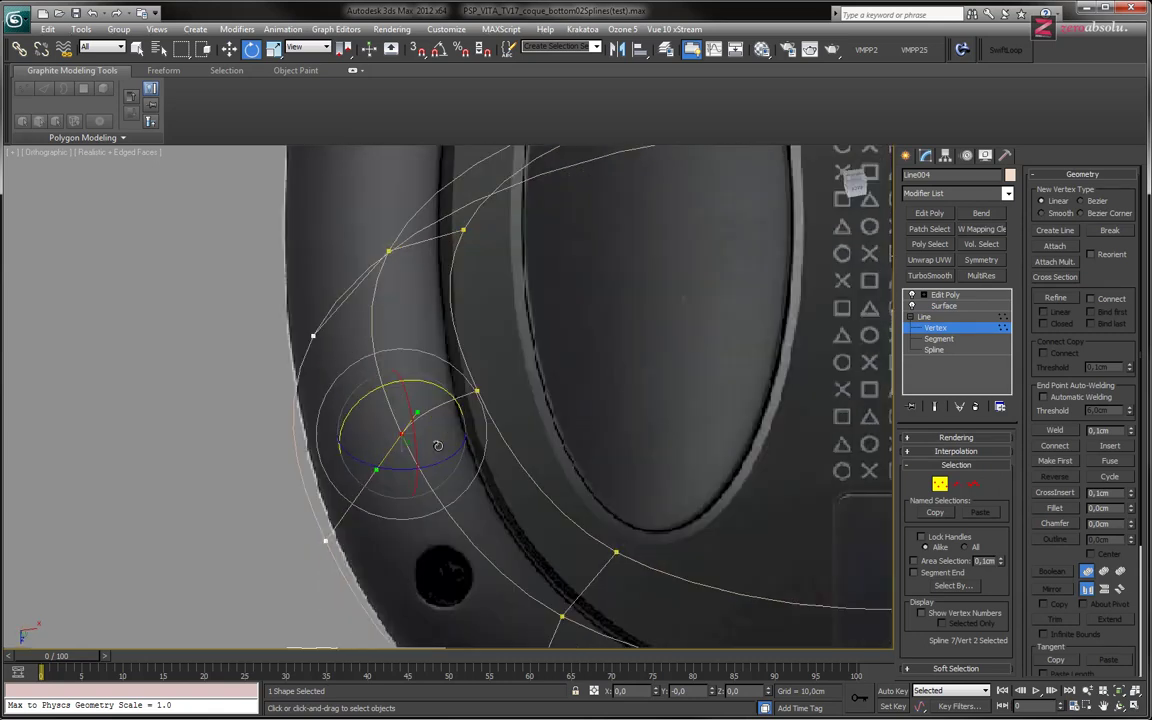
{"action": "left_click_drag", "start_coordinate": [350, 418], "coordinate": [361, 399]}
{"action": "mouse_move", "coordinate": [361, 399]}
{"action": "middle_mouse_down", "text": "alt"}
{"action": "mouse_move", "coordinate": [478, 483]}
{"action": "mouse_move", "coordinate": [390, 464]}
{"action": "middle_mouse_up", "text": "alt"}
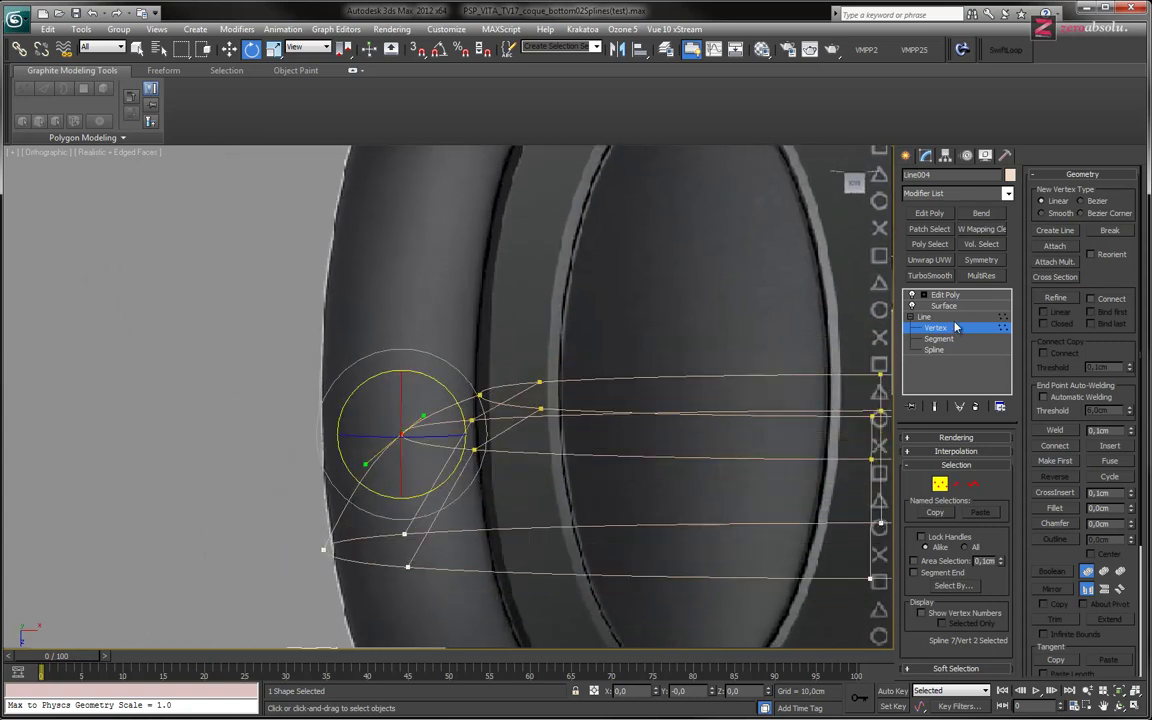
Check the reshaped surfaced strip from several angles against the console back
{"action": "left_click", "coordinate": [944, 305]}
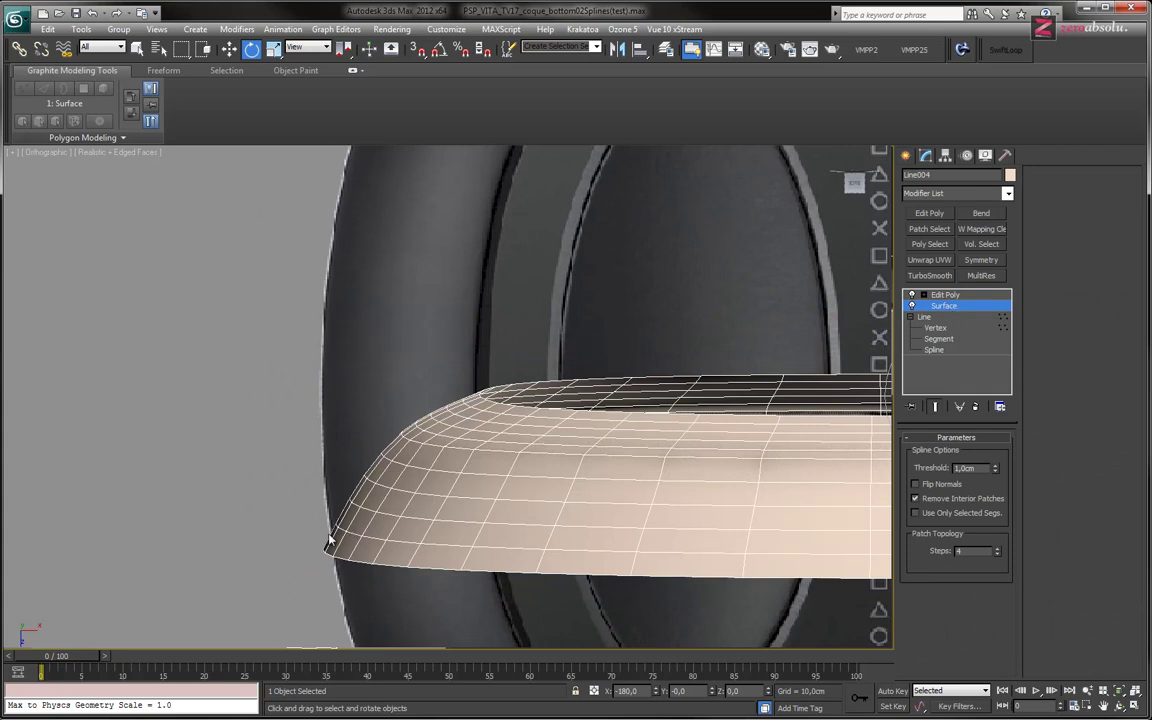
{"action": "middle_click_drag", "start_coordinate": [460, 465], "coordinate": [483, 270], "text": "alt"}
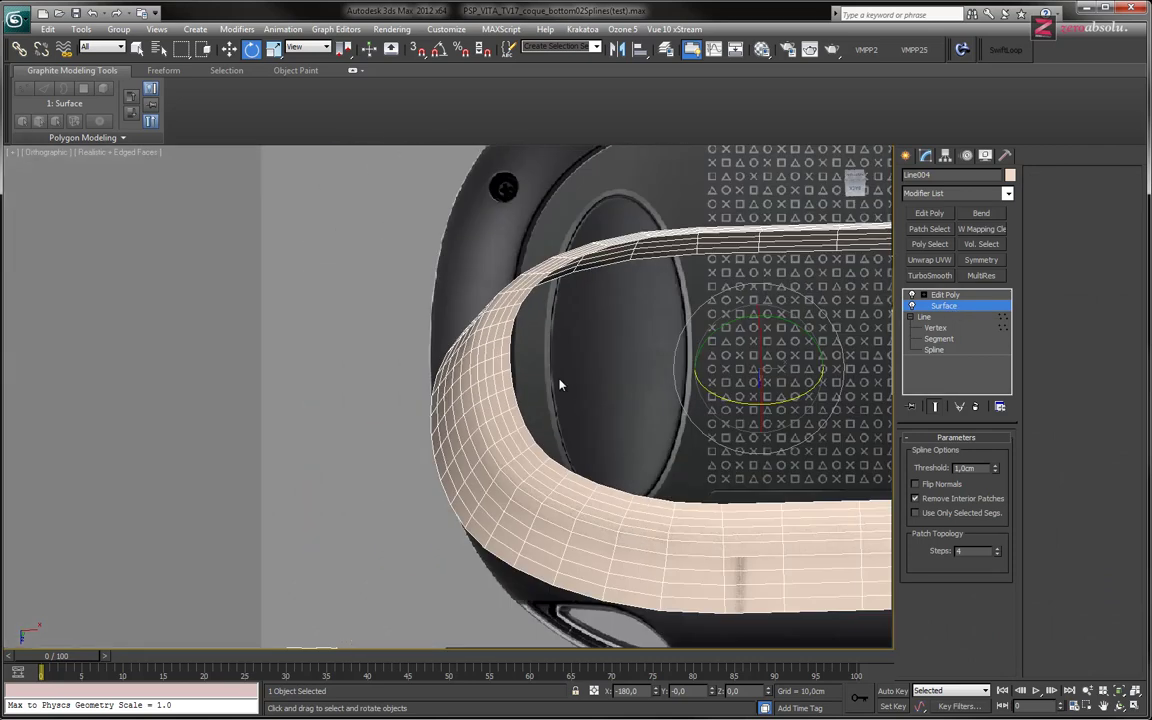
{"action": "mouse_move", "coordinate": [560, 384]}
{"action": "middle_mouse_down", "text": "alt"}
{"action": "mouse_move", "coordinate": [472, 404]}
{"action": "mouse_move", "coordinate": [502, 278]}
{"action": "middle_mouse_up", "text": "alt"}
{"action": "mouse_move", "coordinate": [497, 396]}
{"action": "middle_mouse_down", "text": "alt"}
{"action": "mouse_move", "coordinate": [561, 424]}
{"action": "mouse_move", "coordinate": [568, 373]}
{"action": "mouse_move", "coordinate": [535, 387]}
{"action": "mouse_move", "coordinate": [553, 380]}
{"action": "mouse_move", "coordinate": [540, 406]}
{"action": "mouse_move", "coordinate": [460, 321]}
{"action": "middle_mouse_up", "text": "alt"}
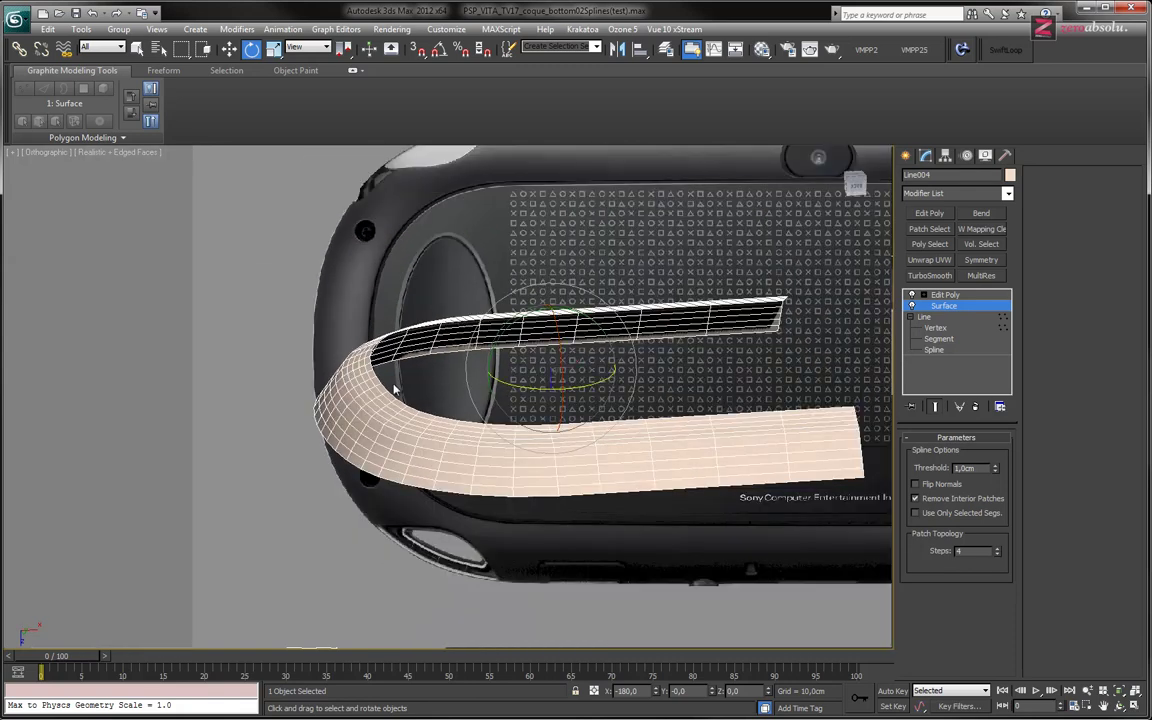
Set the corner vertex to Smooth so its tangent handles are removed
{"action": "left_click", "coordinate": [936, 328]}
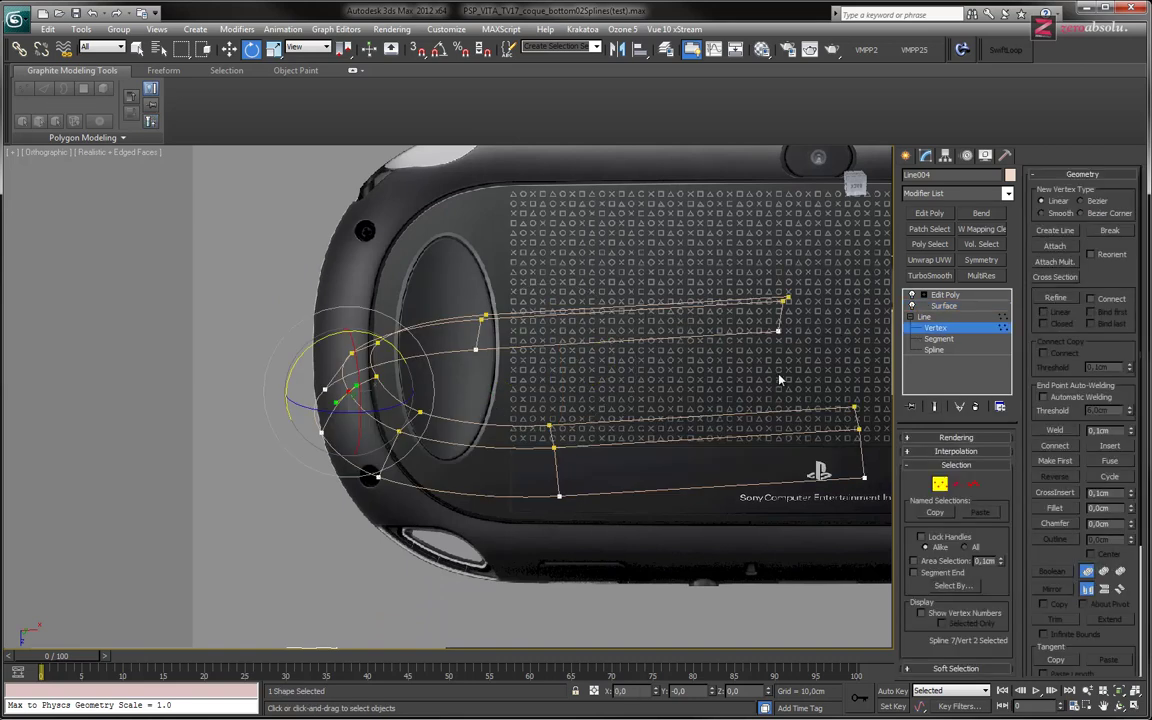
{"action": "scroll", "coordinate": [346, 361], "scroll_direction": "up", "scroll_amount": 1}
{"action": "scroll", "coordinate": [350, 370], "scroll_direction": "up", "scroll_amount": 4}
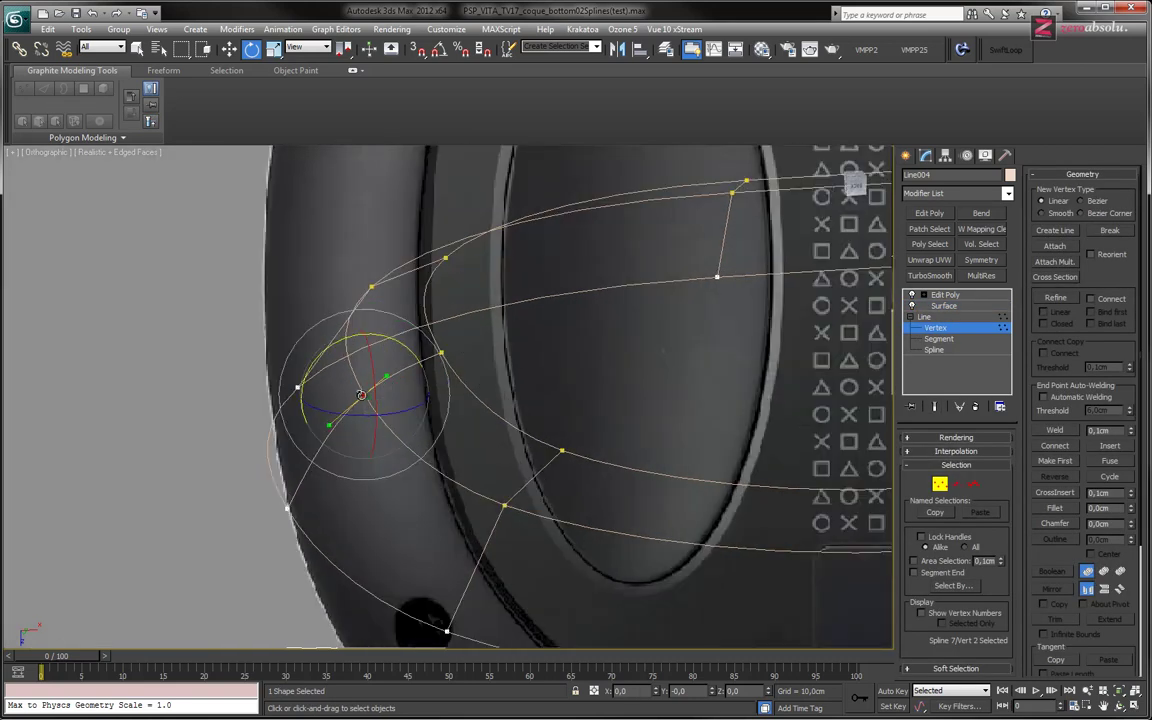
{"action": "right_click", "coordinate": [358, 391]}
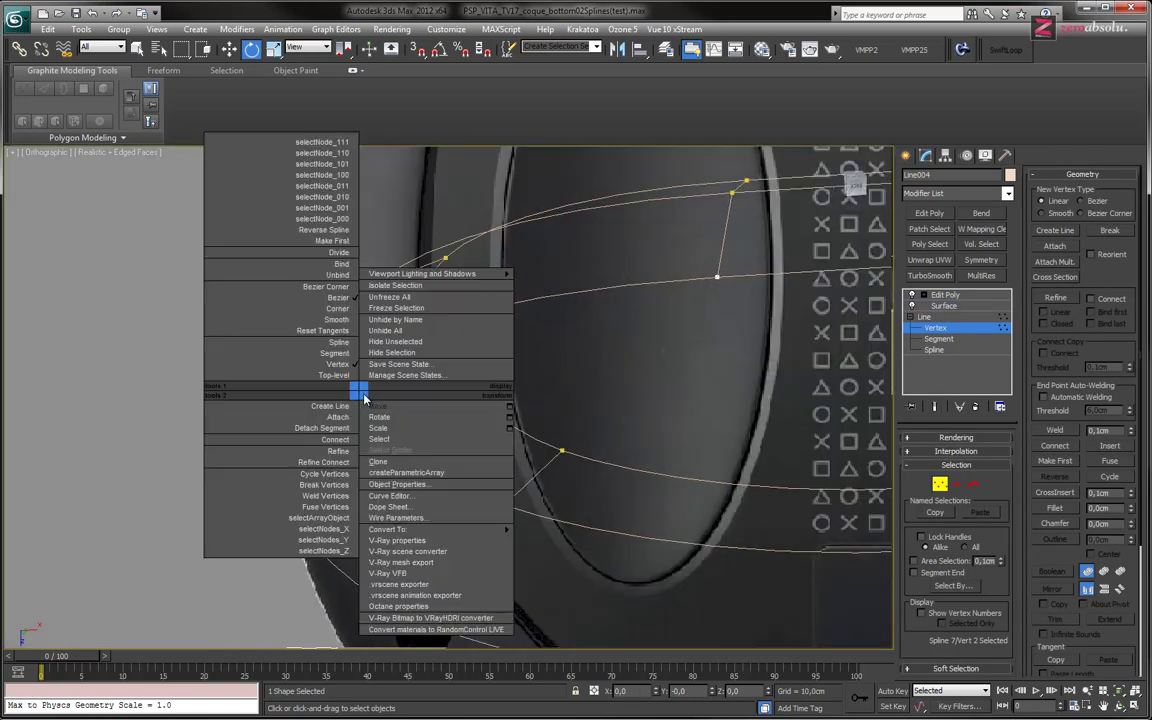
{"action": "left_click", "coordinate": [335, 313]}
{"action": "mouse_move", "coordinate": [381, 382]}
{"action": "middle_mouse_down", "text": "alt"}
{"action": "mouse_move", "coordinate": [386, 398]}
{"action": "mouse_move", "coordinate": [380, 360]}
{"action": "mouse_move", "coordinate": [379, 374]}
{"action": "middle_mouse_up", "text": "alt"}
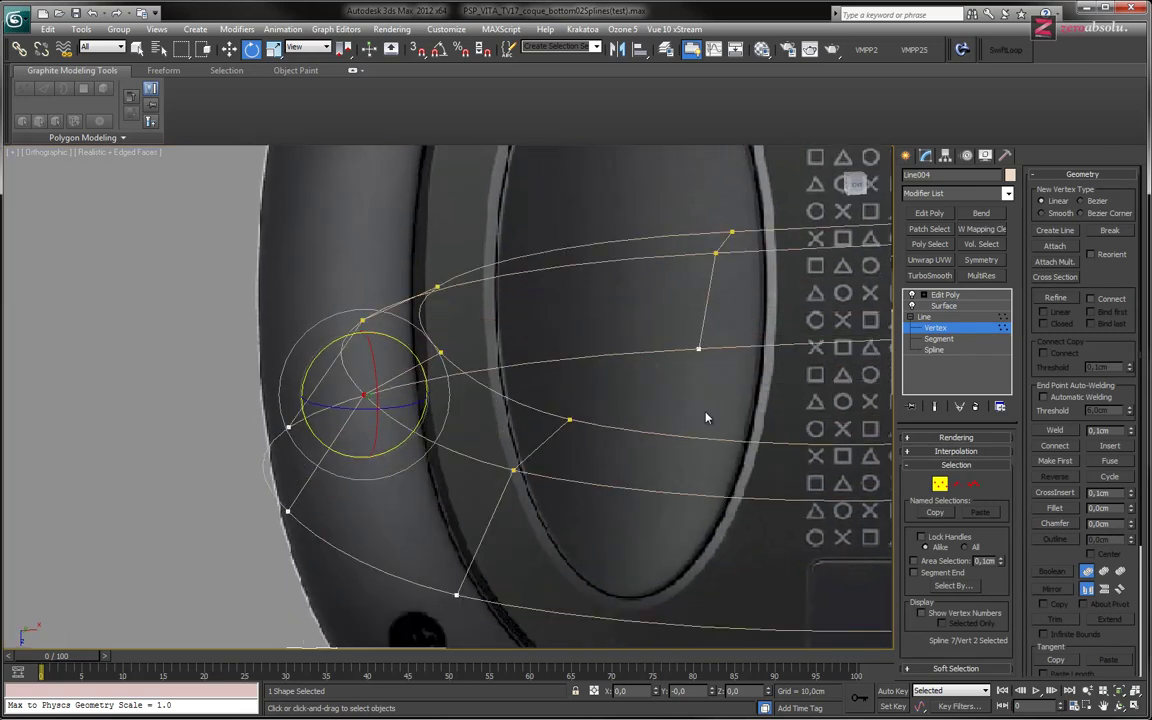
Drop the Surface modifier's patch steps from 4 to 1 and inspect the coarser band
{"action": "left_click", "coordinate": [962, 329]}
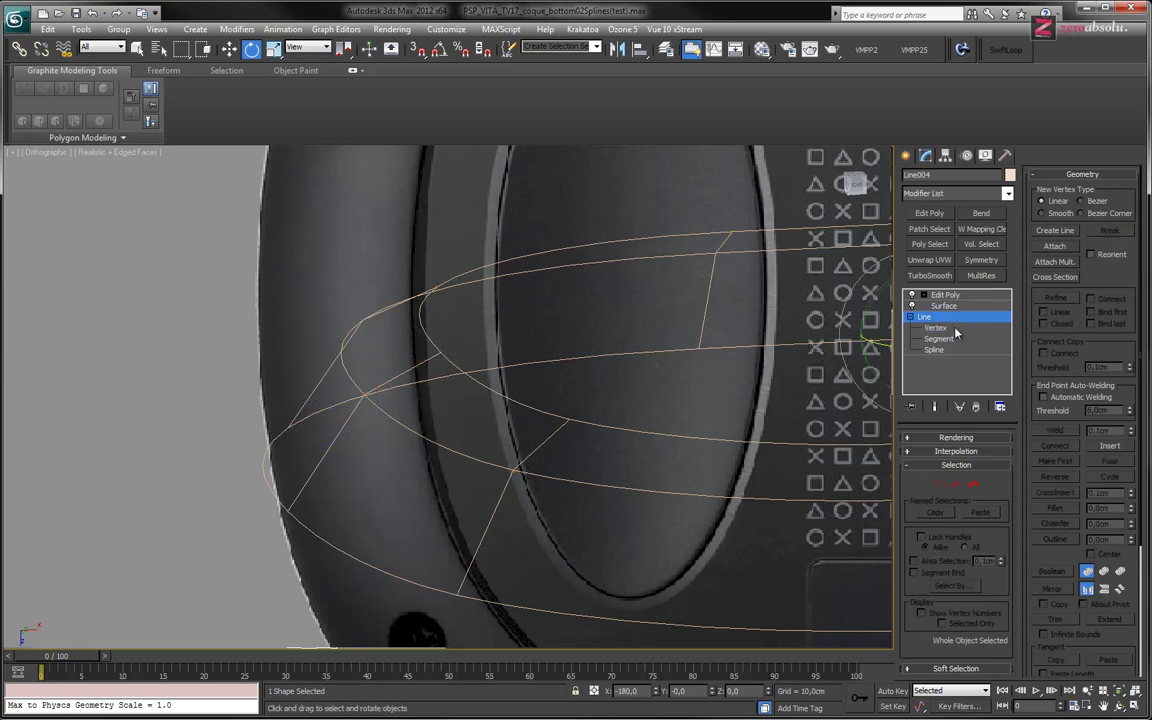
{"action": "left_click", "coordinate": [945, 307]}
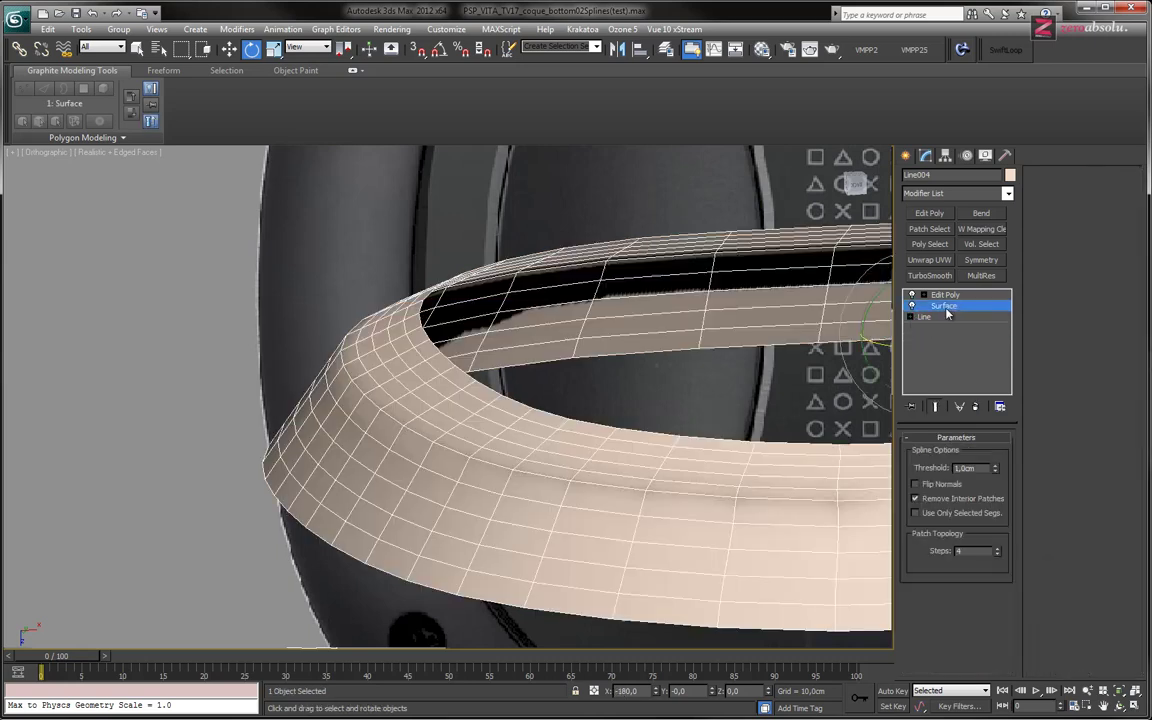
{"action": "left_click", "coordinate": [997, 555]}
{"action": "left_click", "coordinate": [997, 555]}
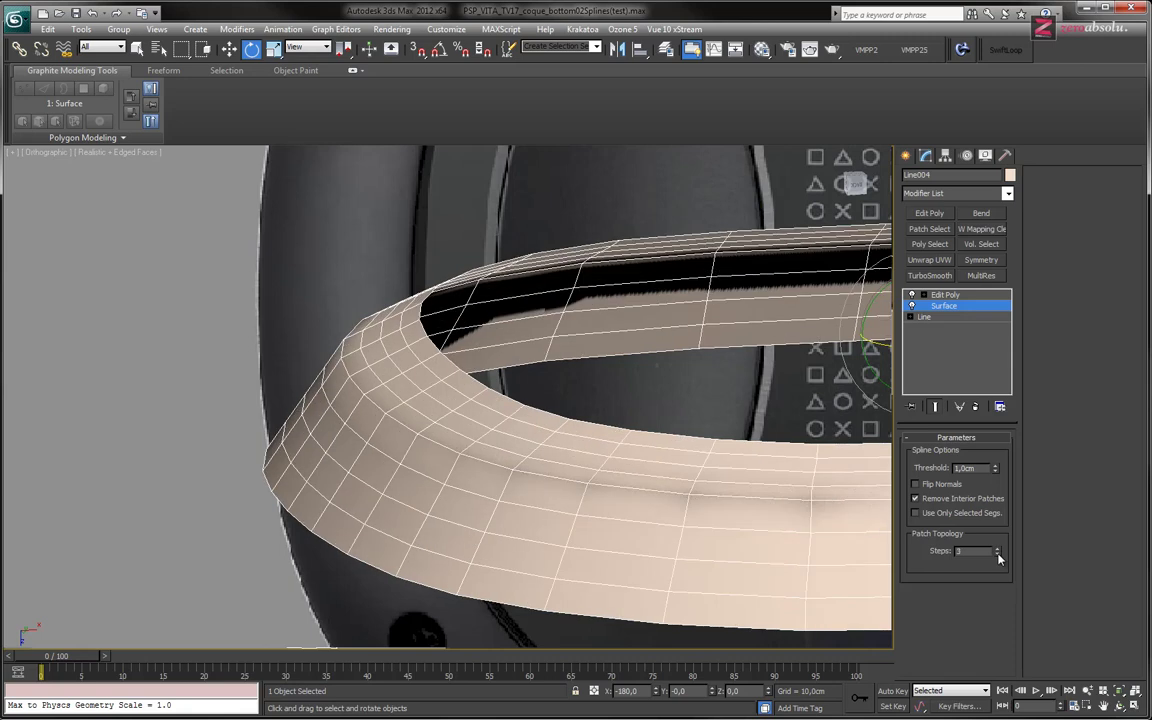
{"action": "left_click", "coordinate": [997, 555]}
{"action": "left_click", "coordinate": [997, 555]}
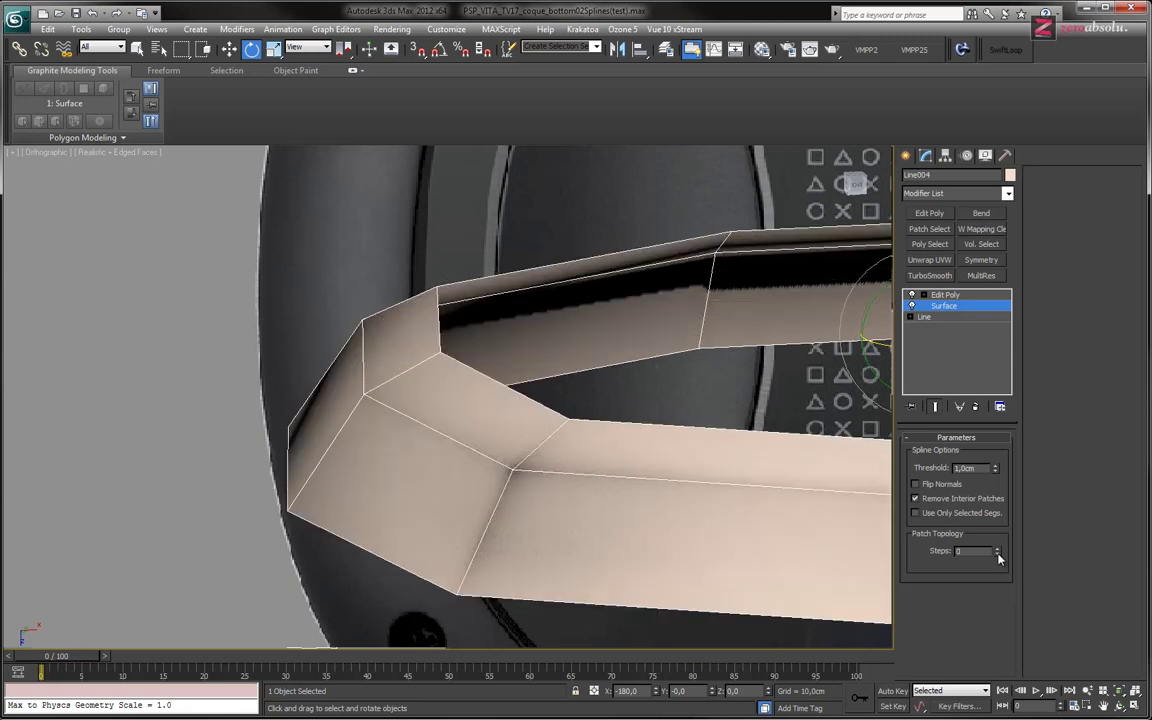
{"action": "left_click", "coordinate": [998, 548]}
{"action": "mouse_move", "coordinate": [593, 391]}
{"action": "middle_mouse_down", "text": "alt"}
{"action": "mouse_move", "coordinate": [578, 384]}
{"action": "mouse_move", "coordinate": [533, 447]}
{"action": "mouse_move", "coordinate": [473, 442]}
{"action": "mouse_move", "coordinate": [510, 427]}
{"action": "mouse_move", "coordinate": [458, 404]}
{"action": "mouse_move", "coordinate": [494, 432]}
{"action": "mouse_move", "coordinate": [465, 393]}
{"action": "middle_mouse_up", "text": "alt"}
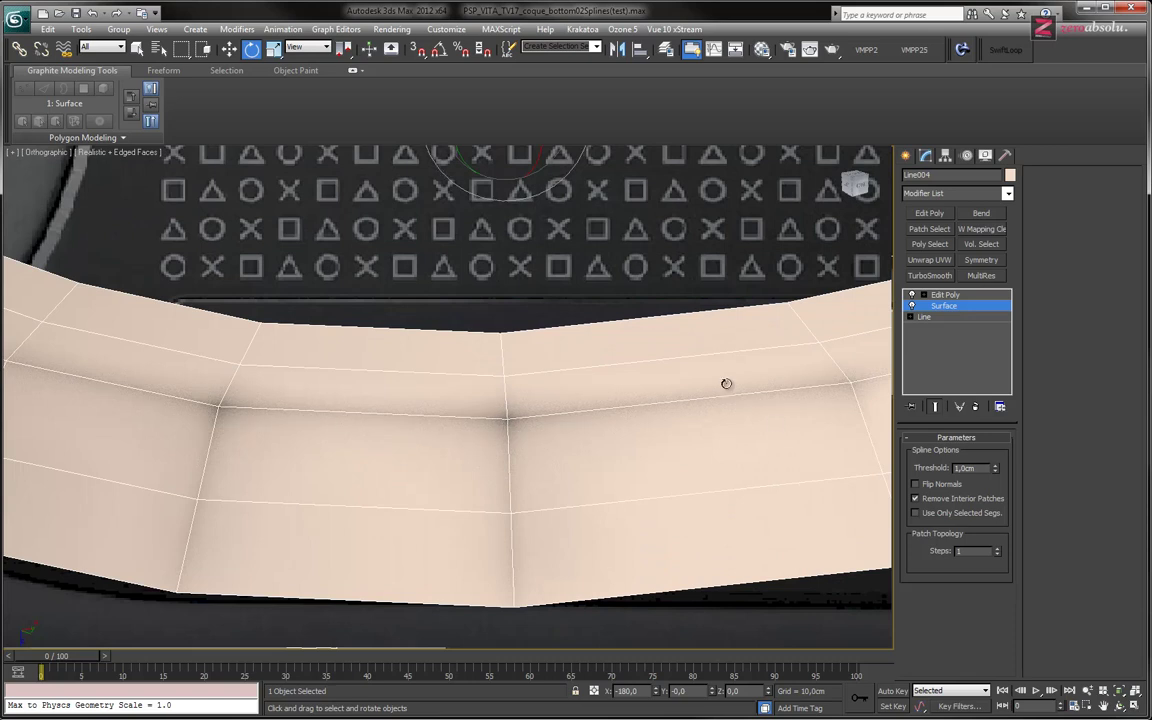
{"action": "middle_click_drag", "start_coordinate": [546, 400], "coordinate": [642, 436], "text": "alt"}
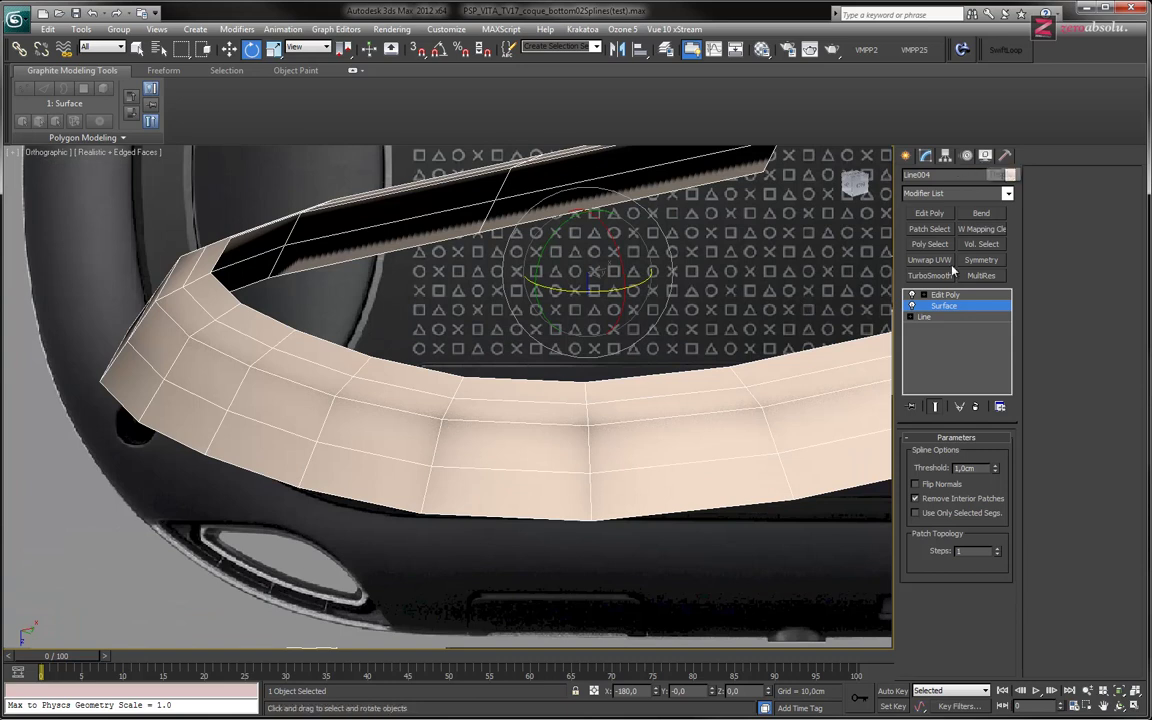
{"action": "left_click", "coordinate": [986, 156]}
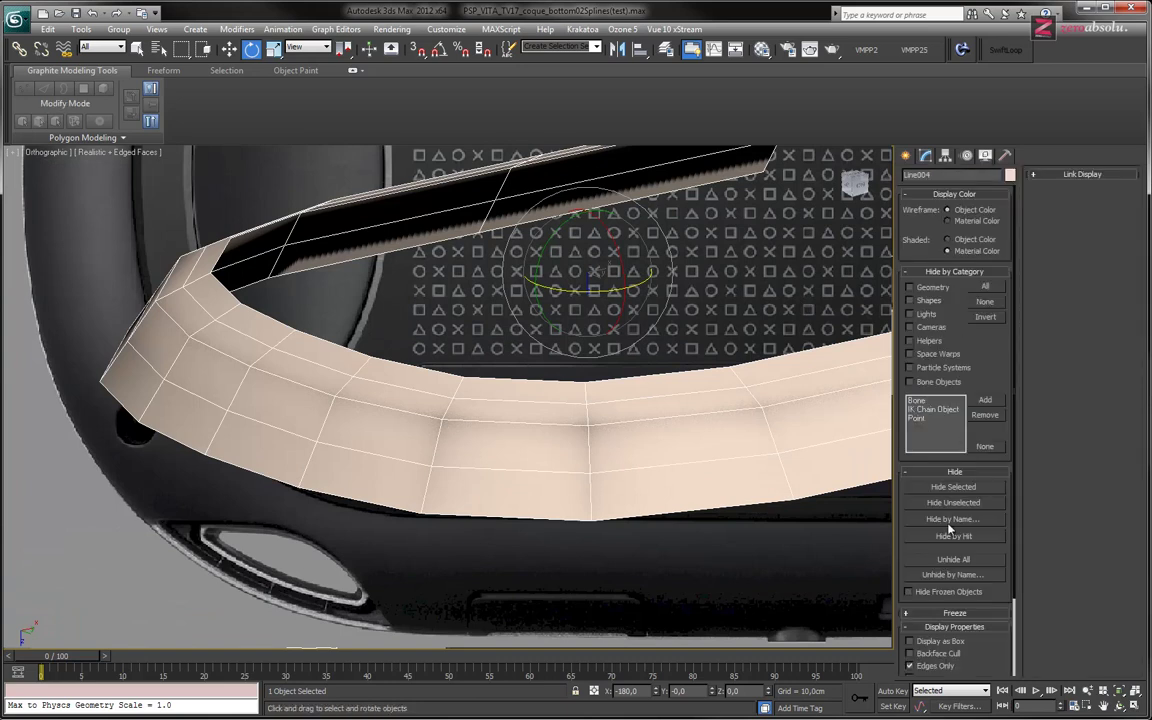
{"action": "scroll", "coordinate": [985, 513], "scroll_direction": "down", "scroll_amount": 3}
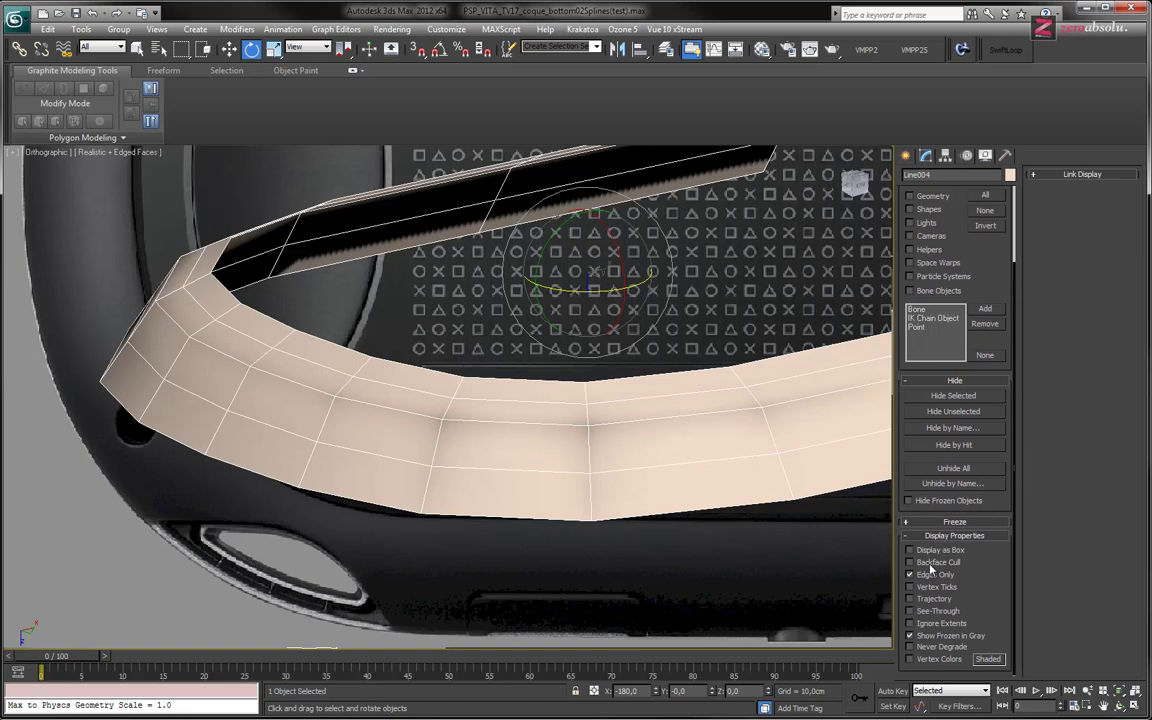
{"action": "left_click", "coordinate": [931, 567]}
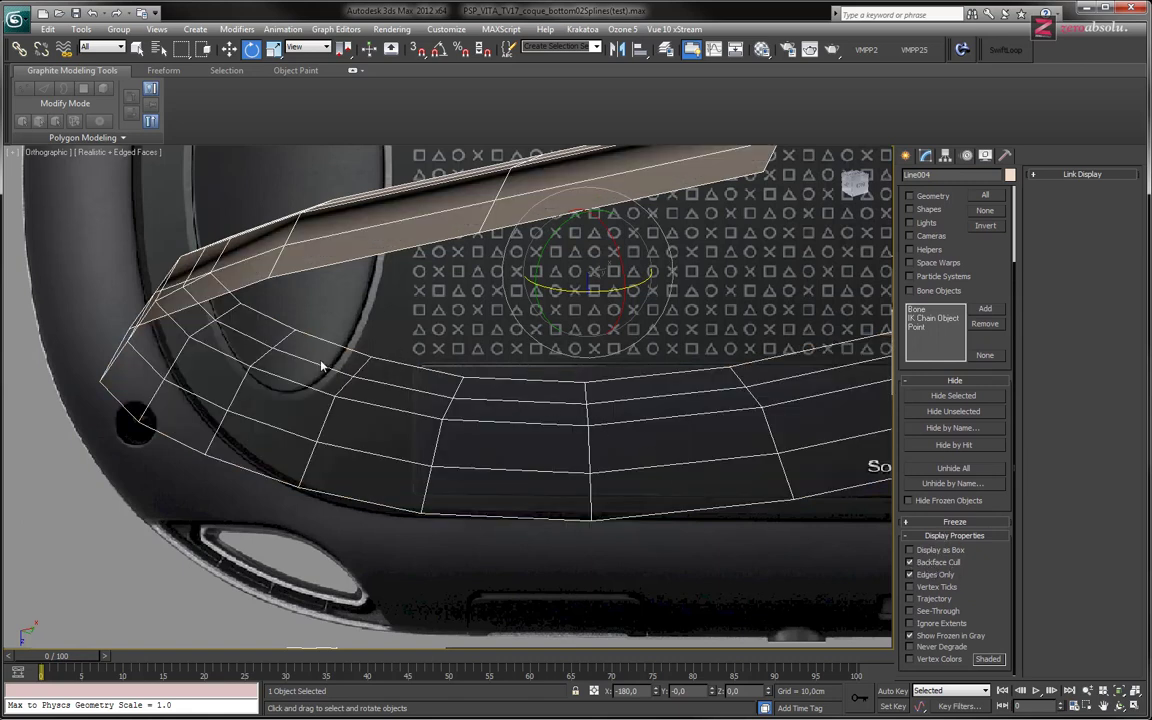
{"action": "mouse_move", "coordinate": [415, 360]}
{"action": "middle_mouse_down", "text": "alt"}
{"action": "mouse_move", "coordinate": [430, 378]}
{"action": "mouse_move", "coordinate": [424, 309]}
{"action": "mouse_move", "coordinate": [395, 232]}
{"action": "mouse_move", "coordinate": [391, 257]}
{"action": "mouse_move", "coordinate": [442, 257]}
{"action": "mouse_move", "coordinate": [415, 252]}
{"action": "mouse_move", "coordinate": [391, 278]}
{"action": "mouse_move", "coordinate": [380, 320]}
{"action": "middle_mouse_up", "text": "alt"}
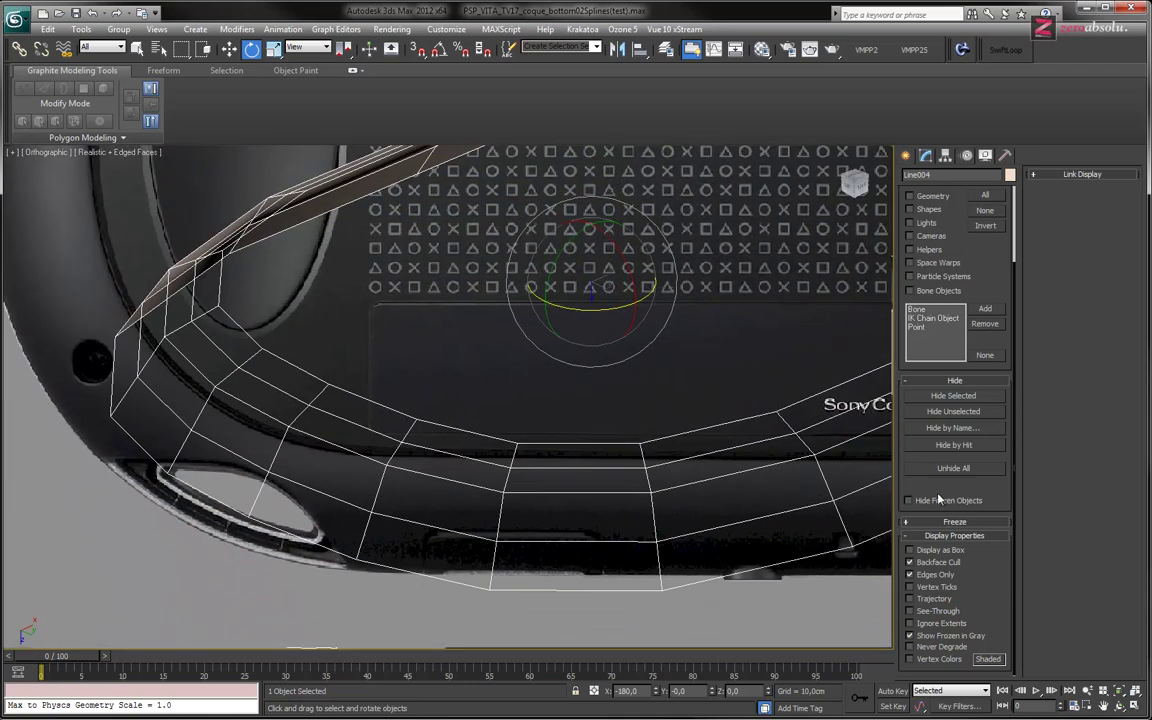
{"action": "left_click", "coordinate": [938, 563]}
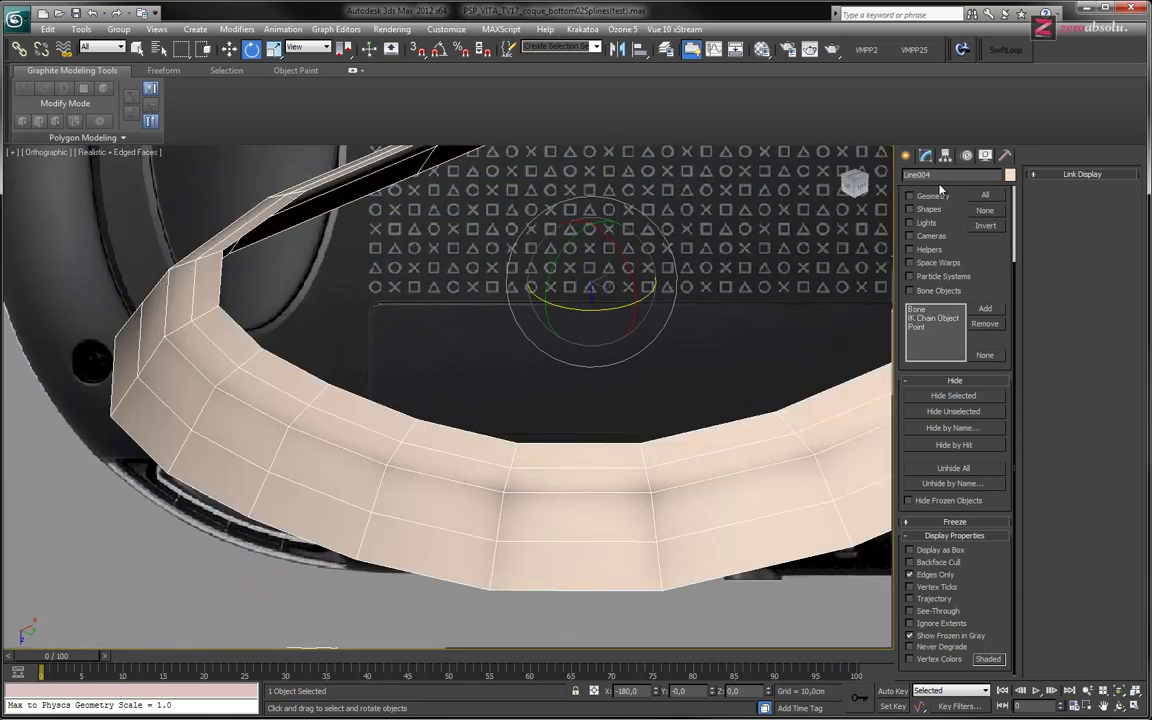
{"action": "left_click", "coordinate": [926, 156]}
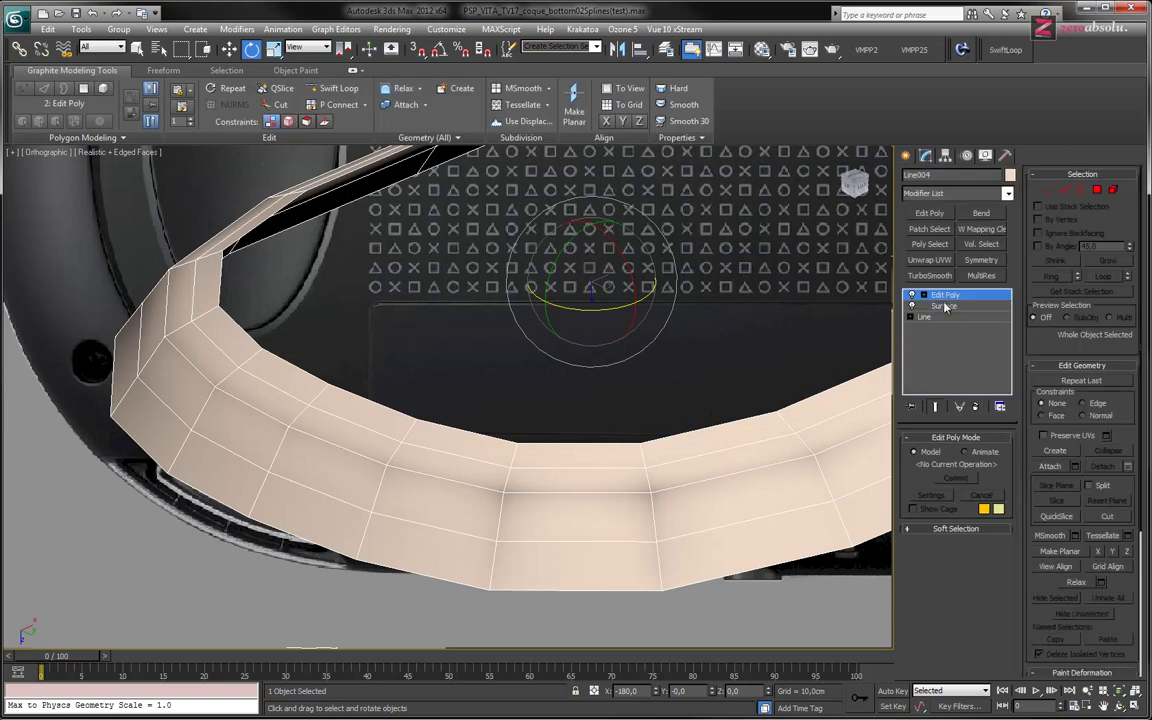
Enable Flip Normals on the Surface modifier, check the shading, then select Edit Poly
{"action": "left_click", "coordinate": [944, 306]}
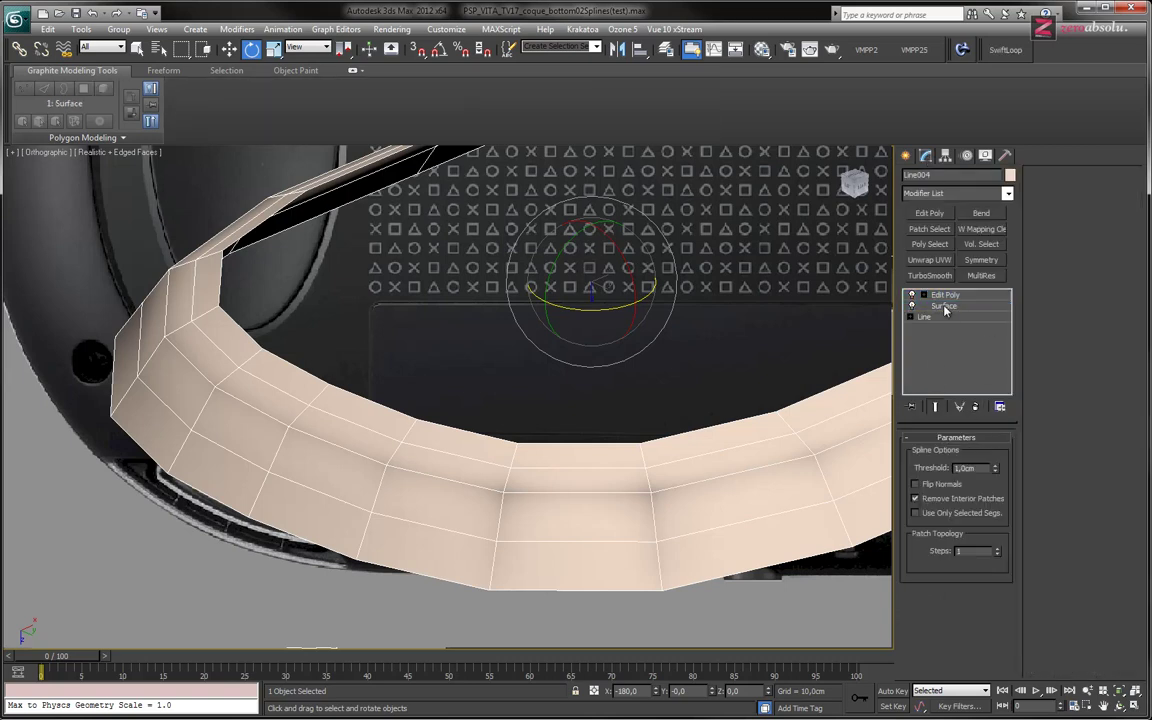
{"action": "left_click", "coordinate": [940, 487]}
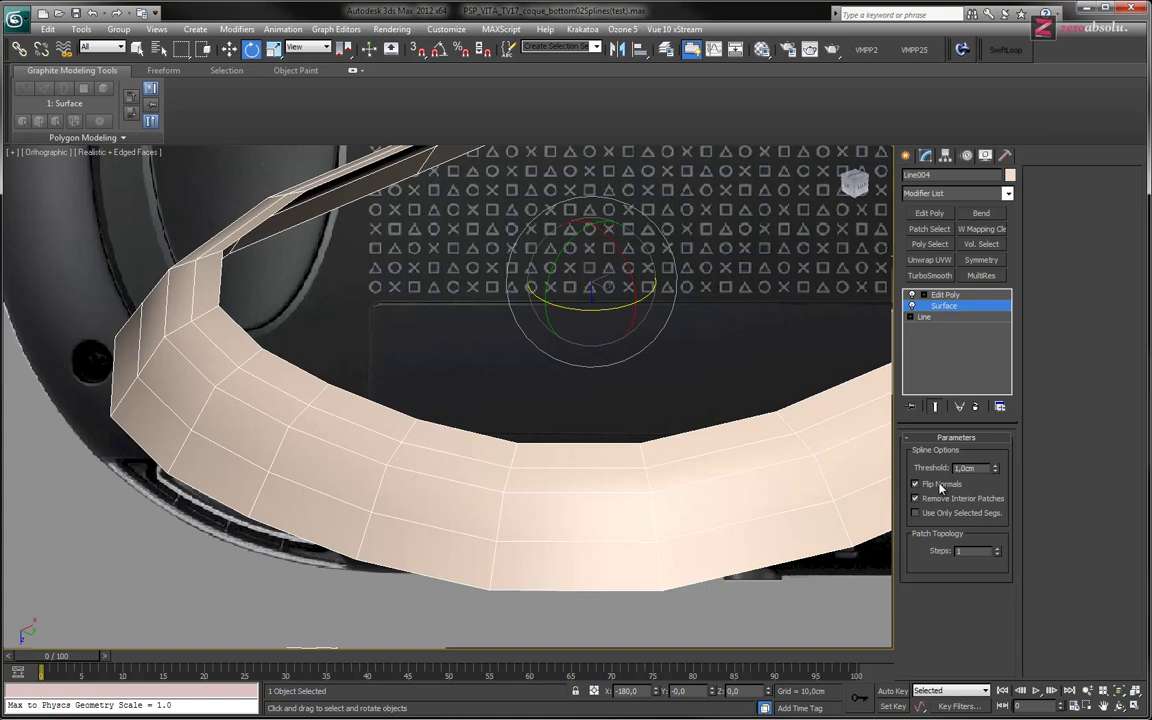
{"action": "middle_click_drag", "start_coordinate": [612, 452], "coordinate": [530, 432], "text": "alt"}
{"action": "mouse_move", "coordinate": [618, 474]}
{"action": "middle_mouse_down", "text": "alt"}
{"action": "mouse_move", "coordinate": [582, 463]}
{"action": "mouse_move", "coordinate": [476, 468]}
{"action": "middle_mouse_up", "text": "alt"}
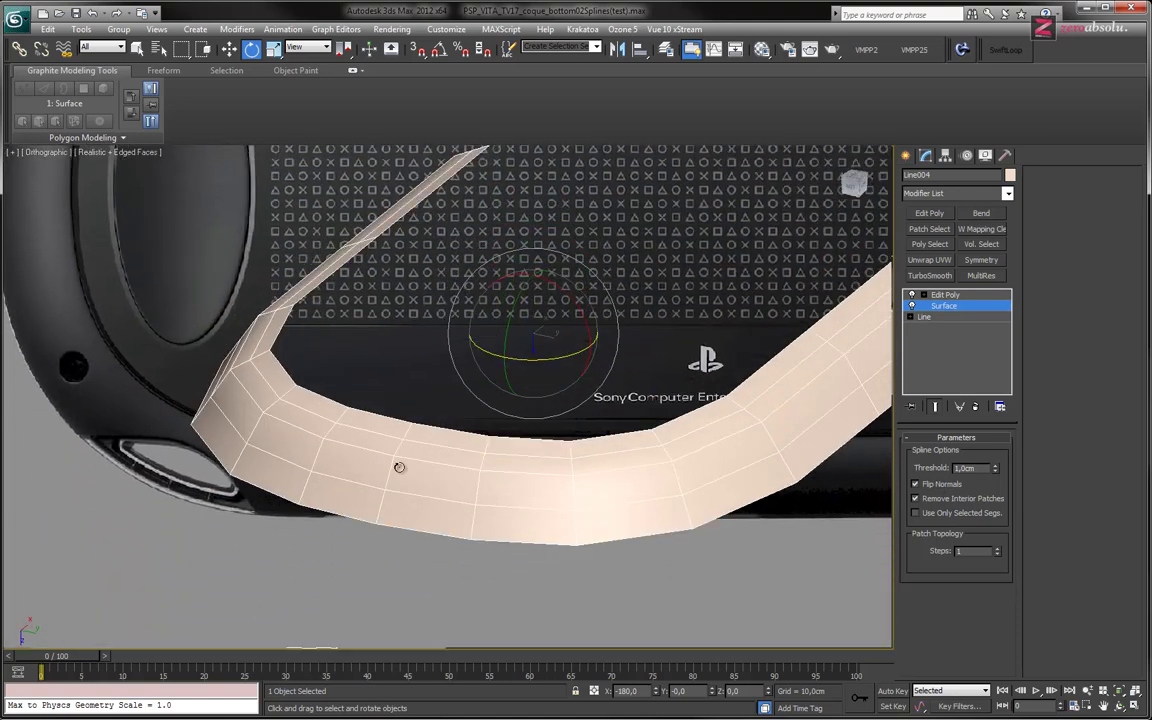
{"action": "mouse_move", "coordinate": [679, 475]}
{"action": "middle_mouse_down", "text": "alt"}
{"action": "mouse_move", "coordinate": [607, 465]}
{"action": "mouse_move", "coordinate": [710, 453]}
{"action": "mouse_move", "coordinate": [598, 410]}
{"action": "middle_mouse_up", "text": "alt"}
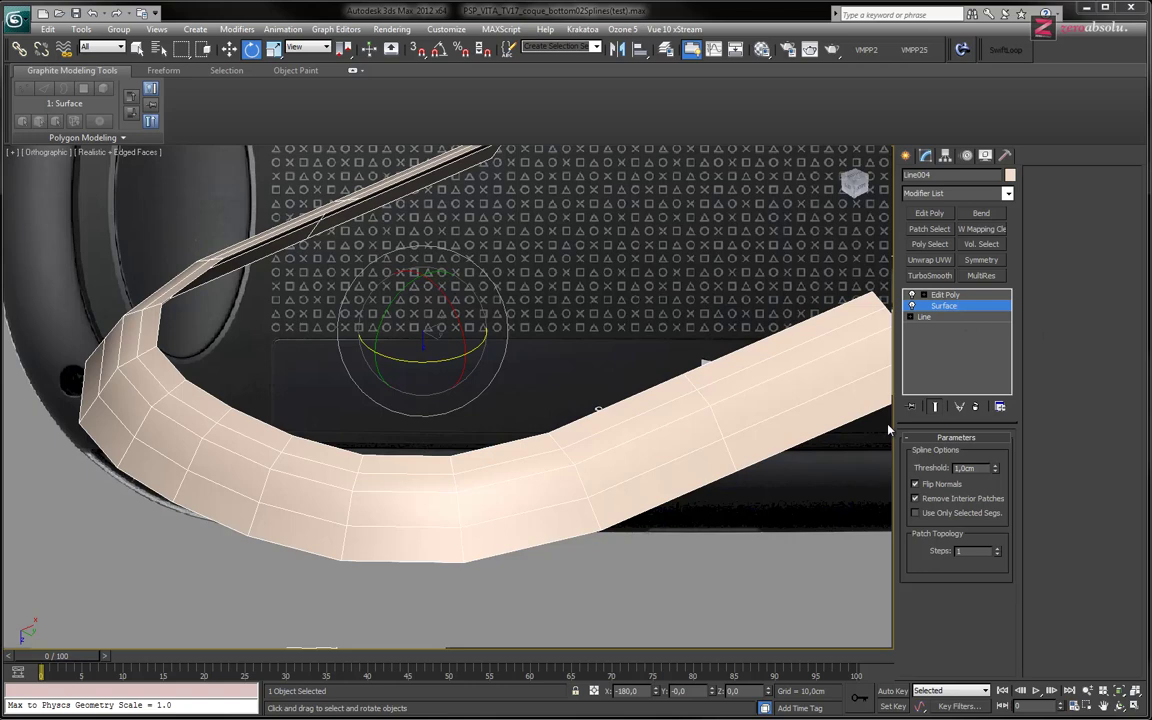
{"action": "mouse_move", "coordinate": [583, 393]}
{"action": "middle_mouse_down", "text": "alt"}
{"action": "mouse_move", "coordinate": [560, 424]}
{"action": "mouse_move", "coordinate": [599, 398]}
{"action": "mouse_move", "coordinate": [574, 449]}
{"action": "mouse_move", "coordinate": [640, 420]}
{"action": "middle_mouse_up", "text": "alt"}
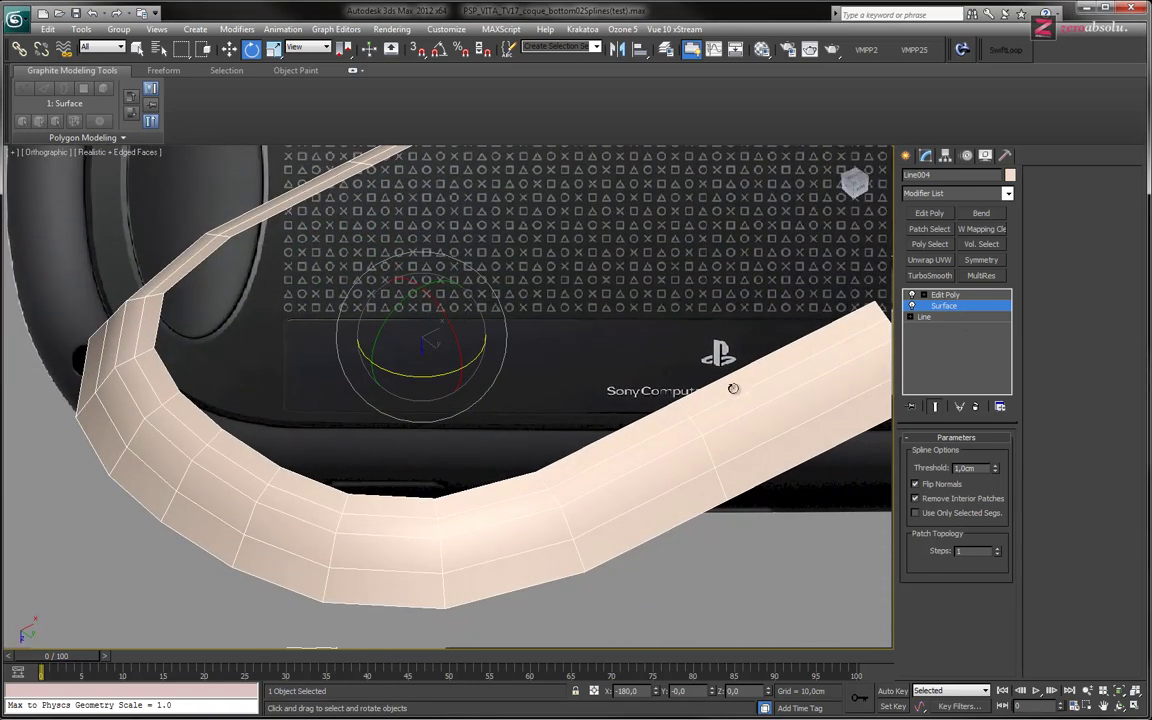
{"action": "left_click", "coordinate": [947, 295]}
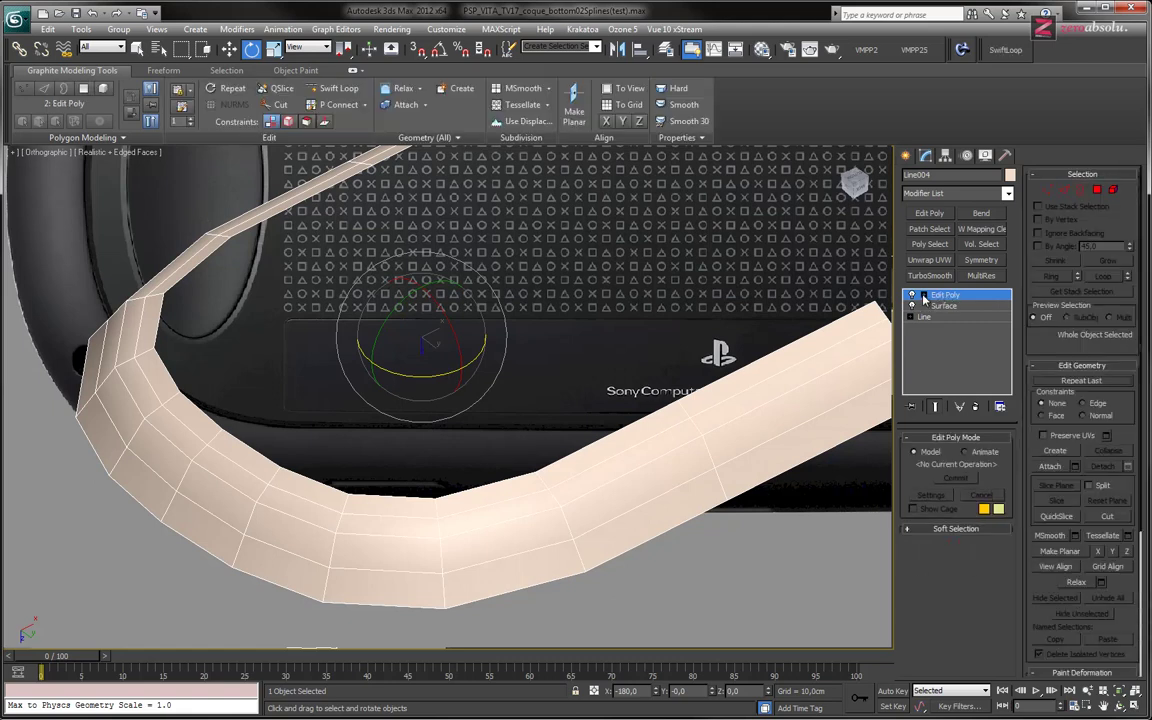
Select a lengthwise 12-edge loop on the strip at Edge level using Loop
{"action": "left_click", "coordinate": [924, 296]}
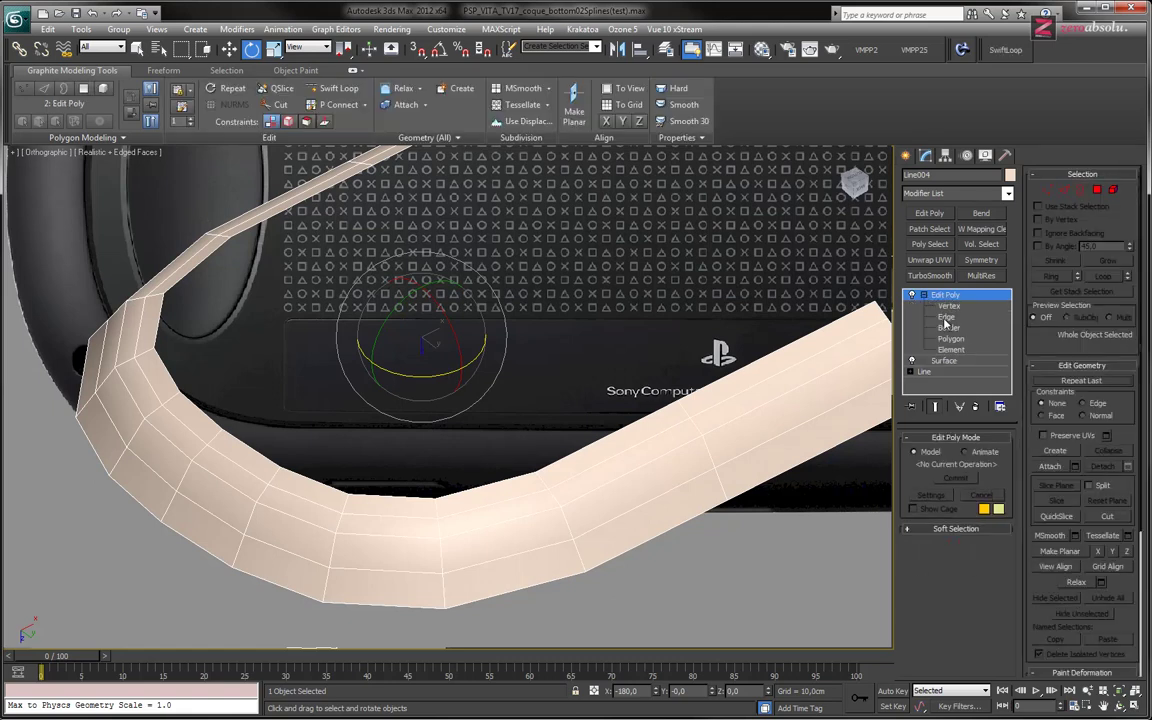
{"action": "left_click", "coordinate": [946, 317]}
{"action": "double_click", "coordinate": [797, 363]}
{"action": "middle_click_drag", "start_coordinate": [797, 367], "coordinate": [662, 400], "text": "alt"}
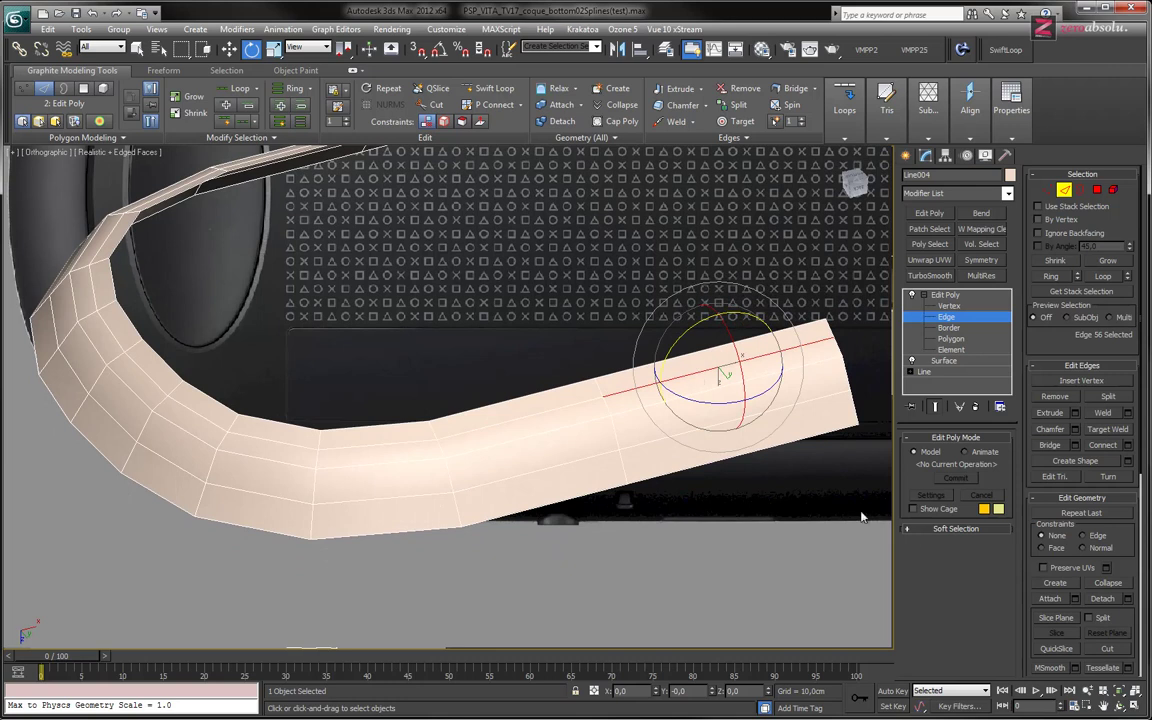
{"action": "left_click", "coordinate": [1102, 276]}
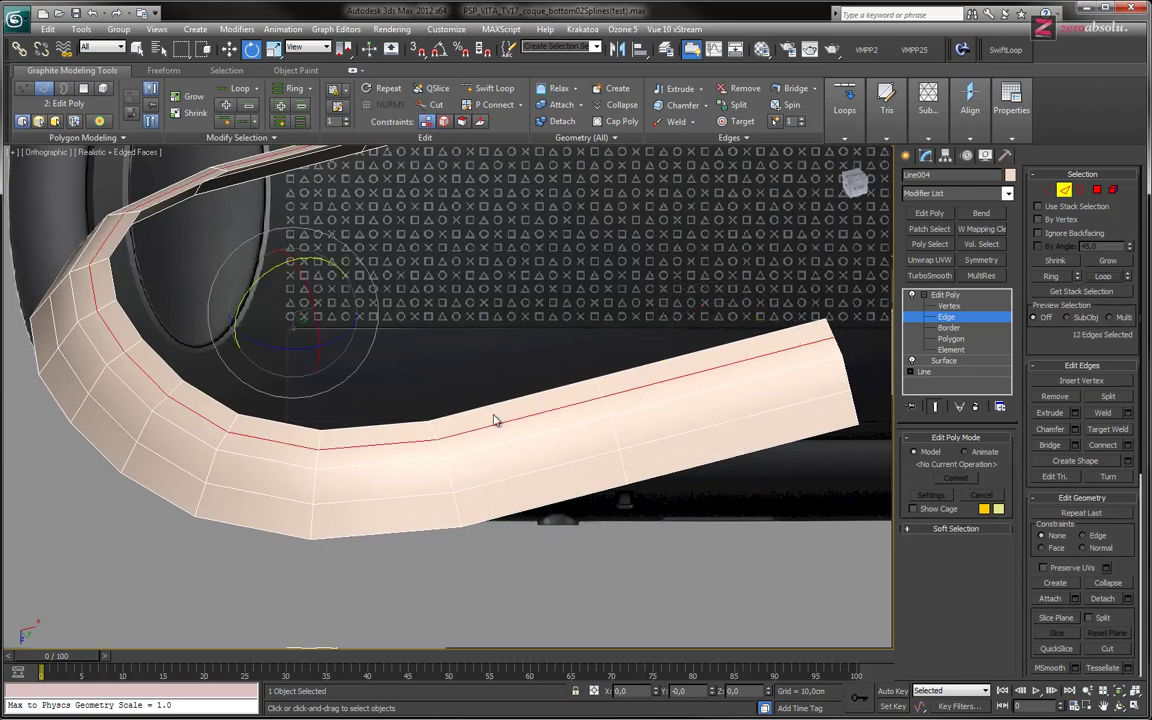
In the four-view layout's Left viewport, nudge the edge loop toward the shell's lower edge
{"action": "key", "text": "alt+w"}
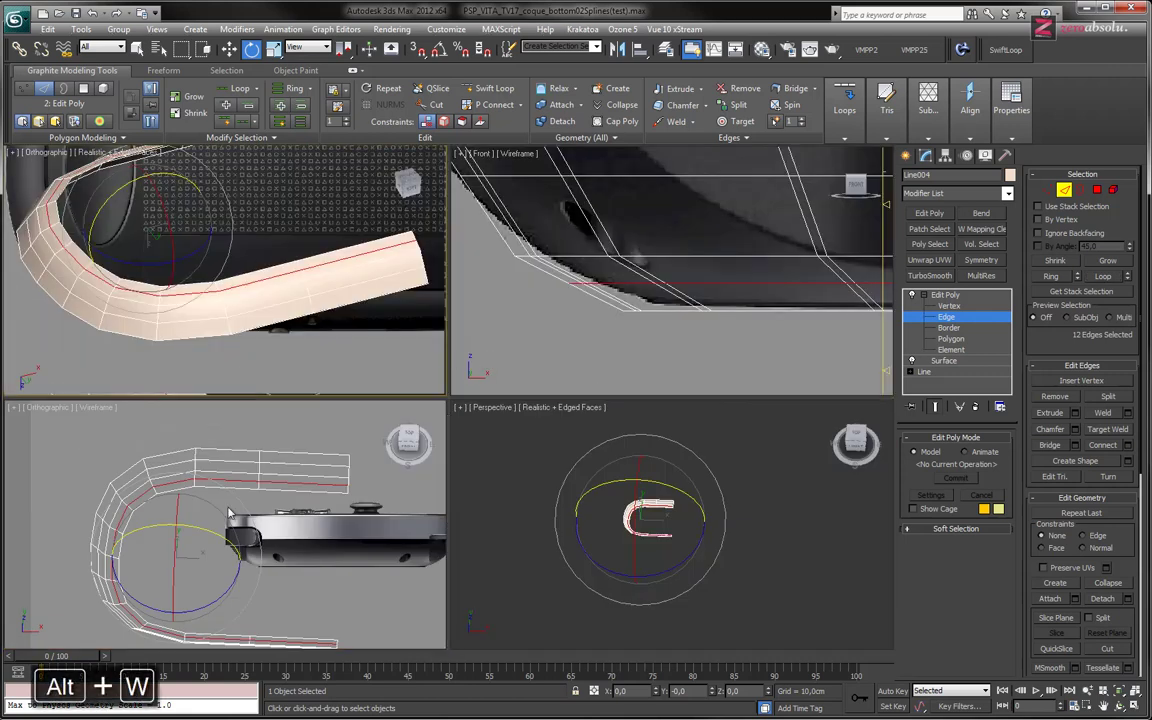
{"action": "key", "text": "l"}
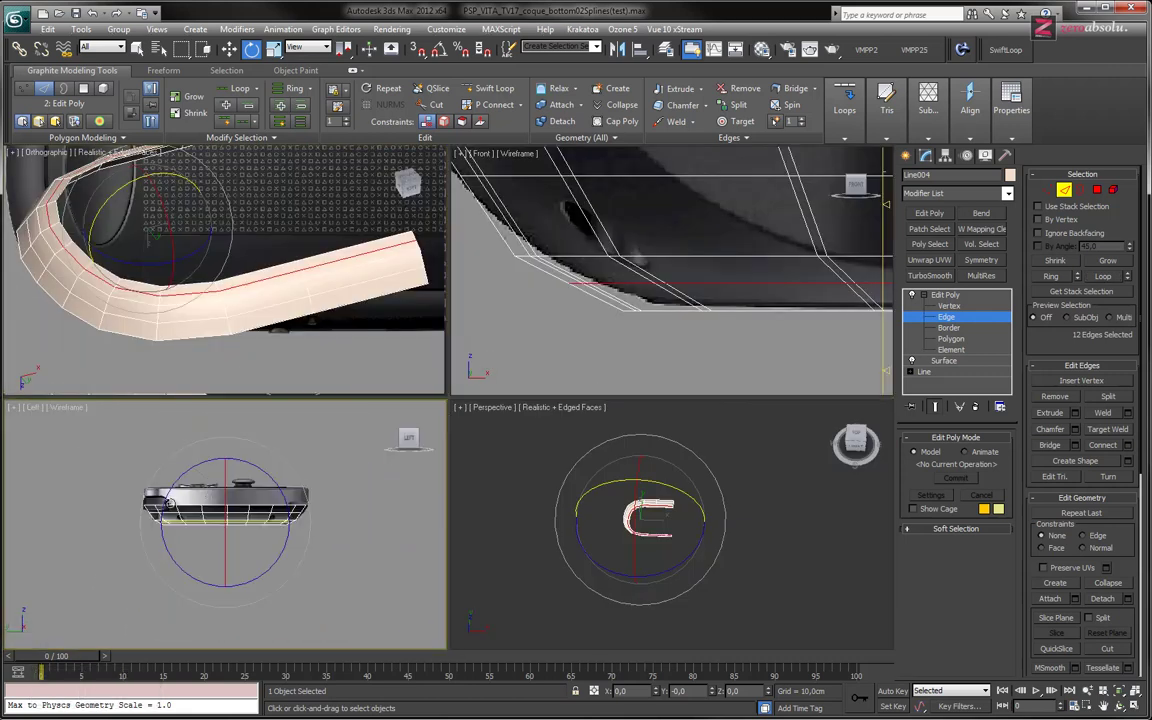
{"action": "scroll", "coordinate": [190, 520], "scroll_direction": "up", "scroll_amount": 5}
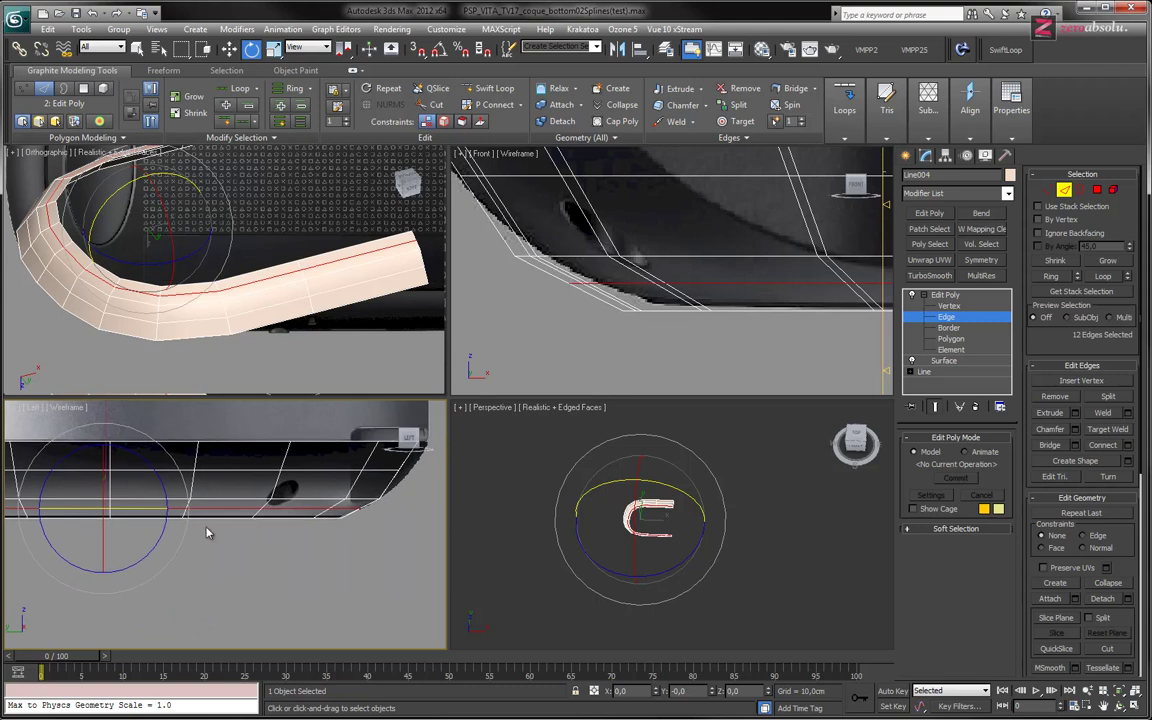
{"action": "key", "text": "w"}
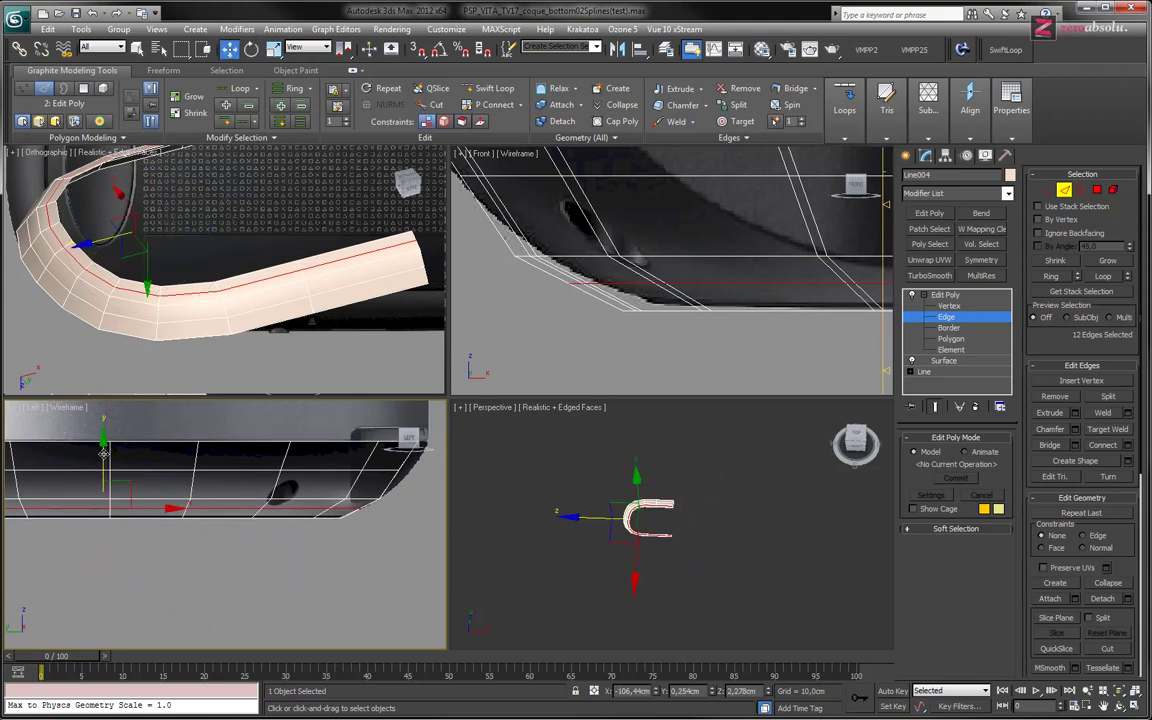
{"action": "left_click_drag", "start_coordinate": [103, 453], "coordinate": [102, 456]}
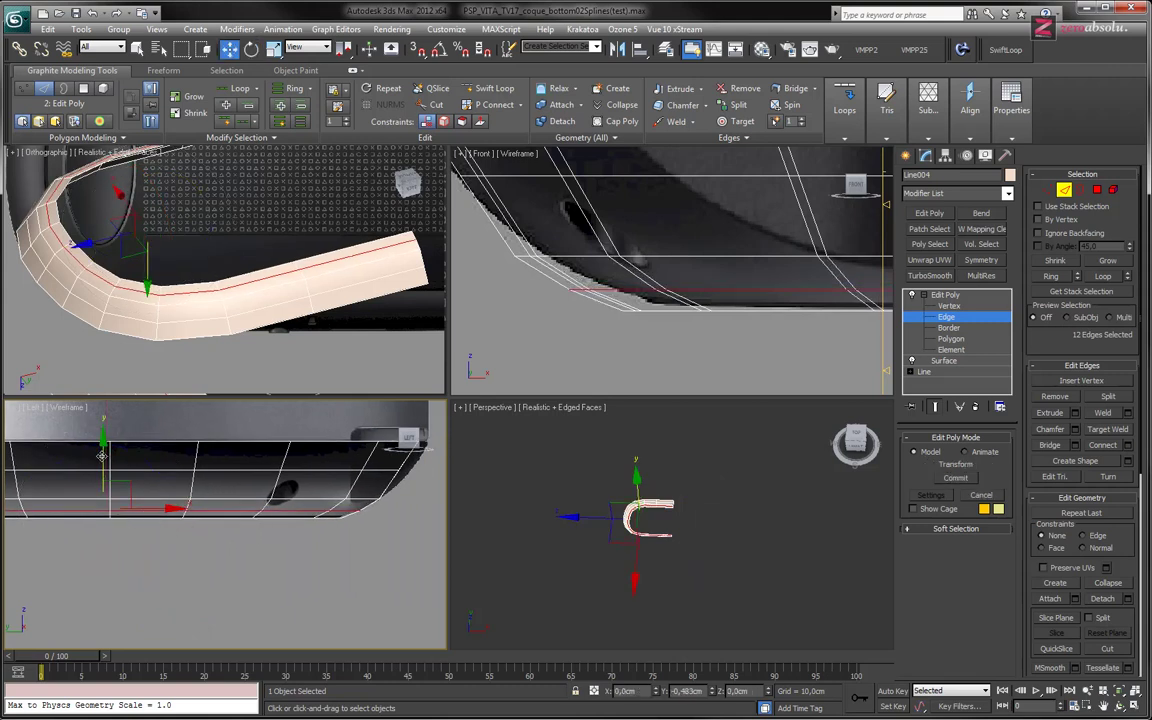
{"action": "scroll", "coordinate": [379, 512], "scroll_direction": "up", "scroll_amount": 5}
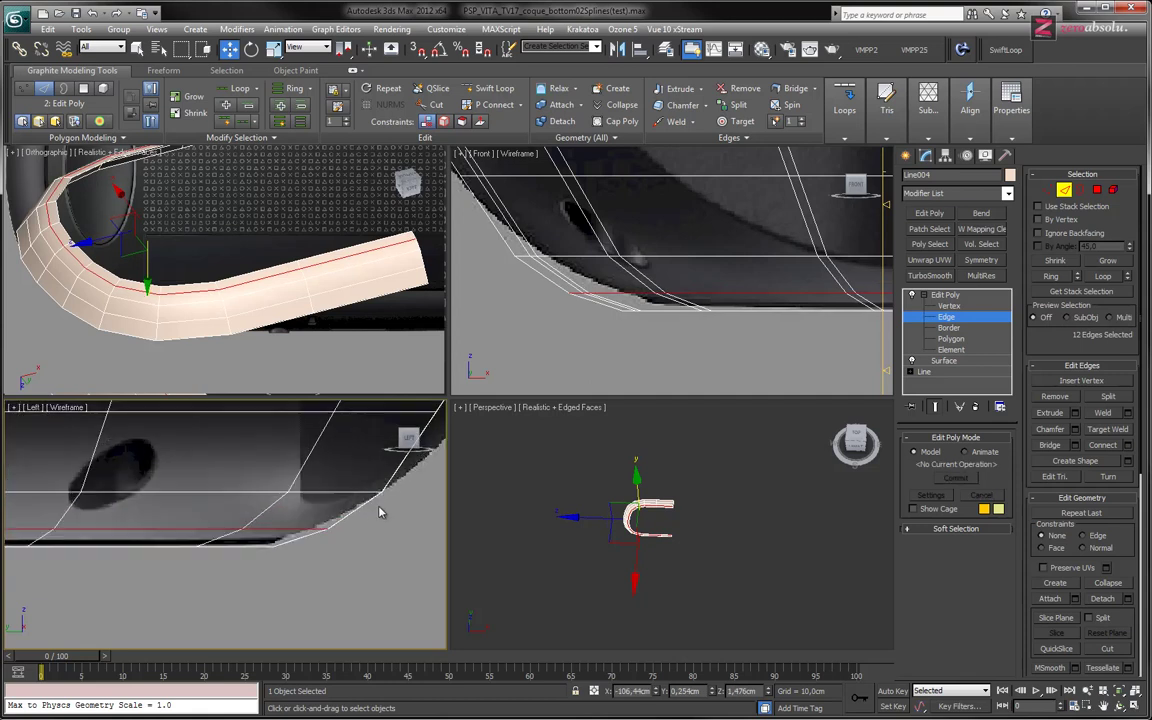
{"action": "left_click_drag", "start_coordinate": [309, 529], "coordinate": [309, 525]}
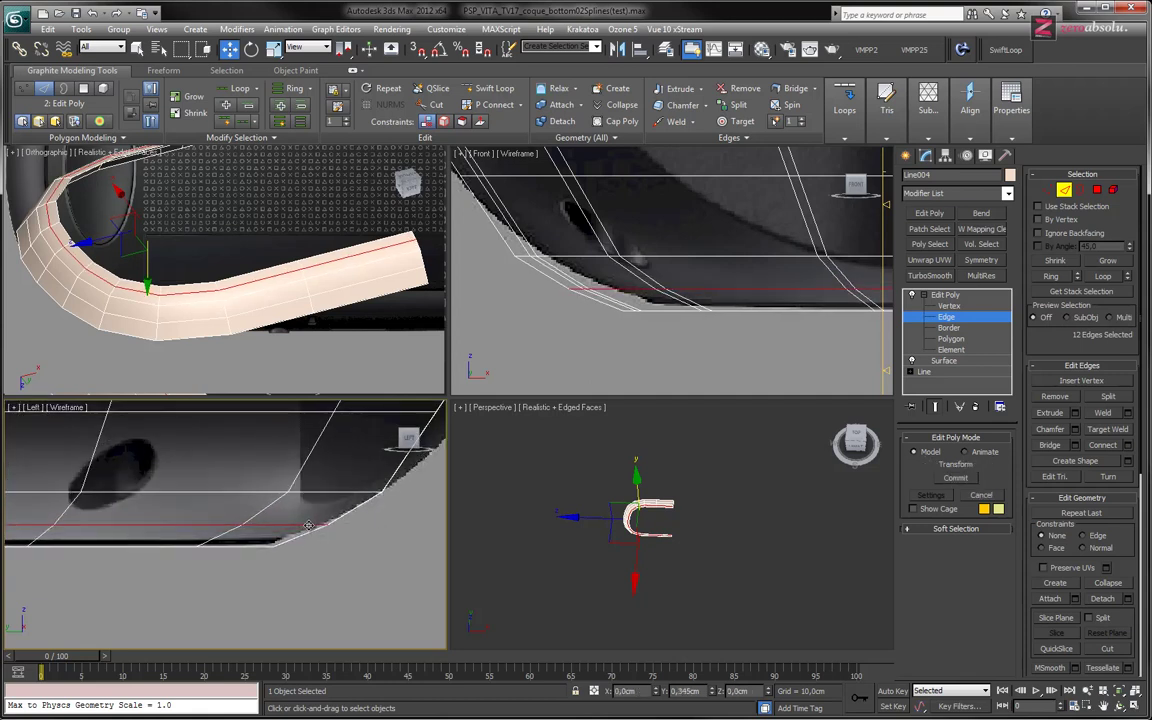
{"action": "middle_click_drag", "start_coordinate": [321, 504], "coordinate": [323, 553]}
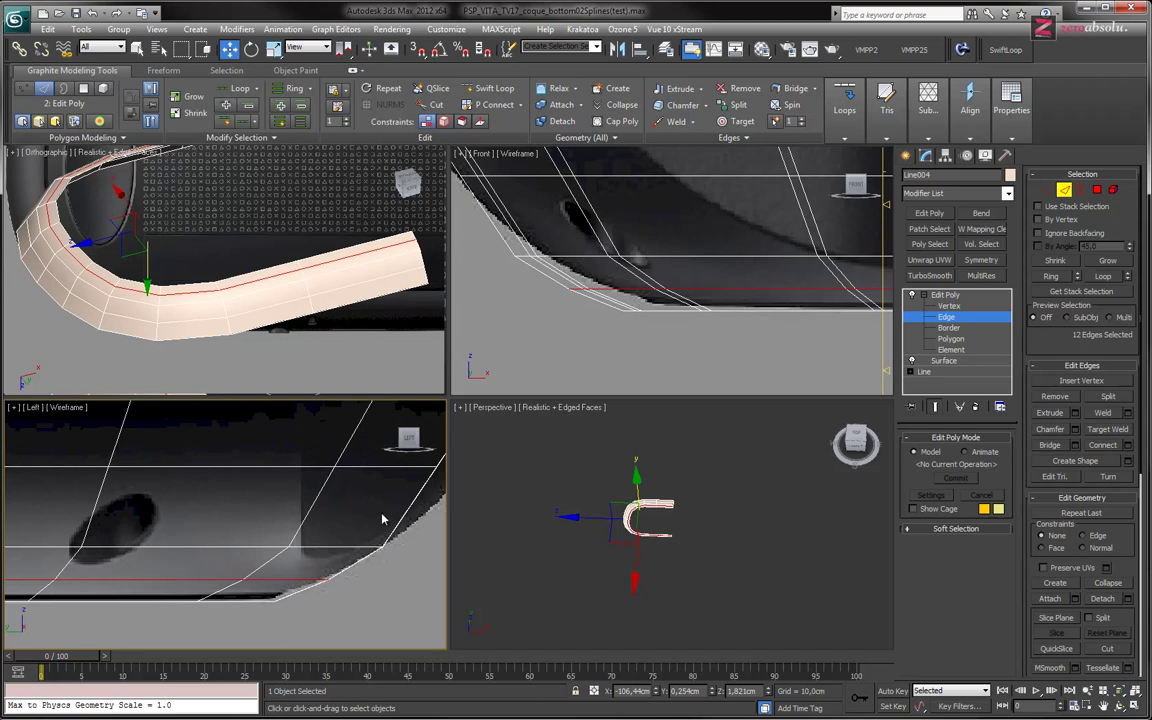
Reselect the lengthwise loop and move it lower to follow the side profile
{"action": "left_click", "coordinate": [362, 469]}
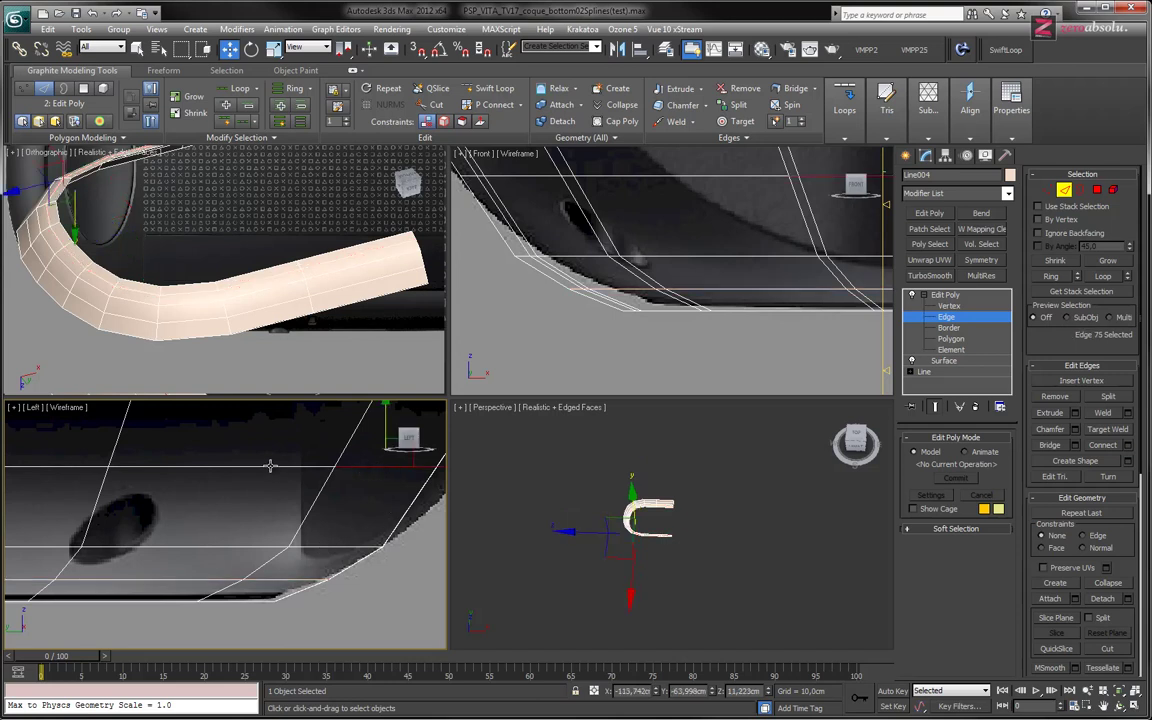
{"action": "middle_click_drag", "start_coordinate": [324, 494], "coordinate": [244, 527]}
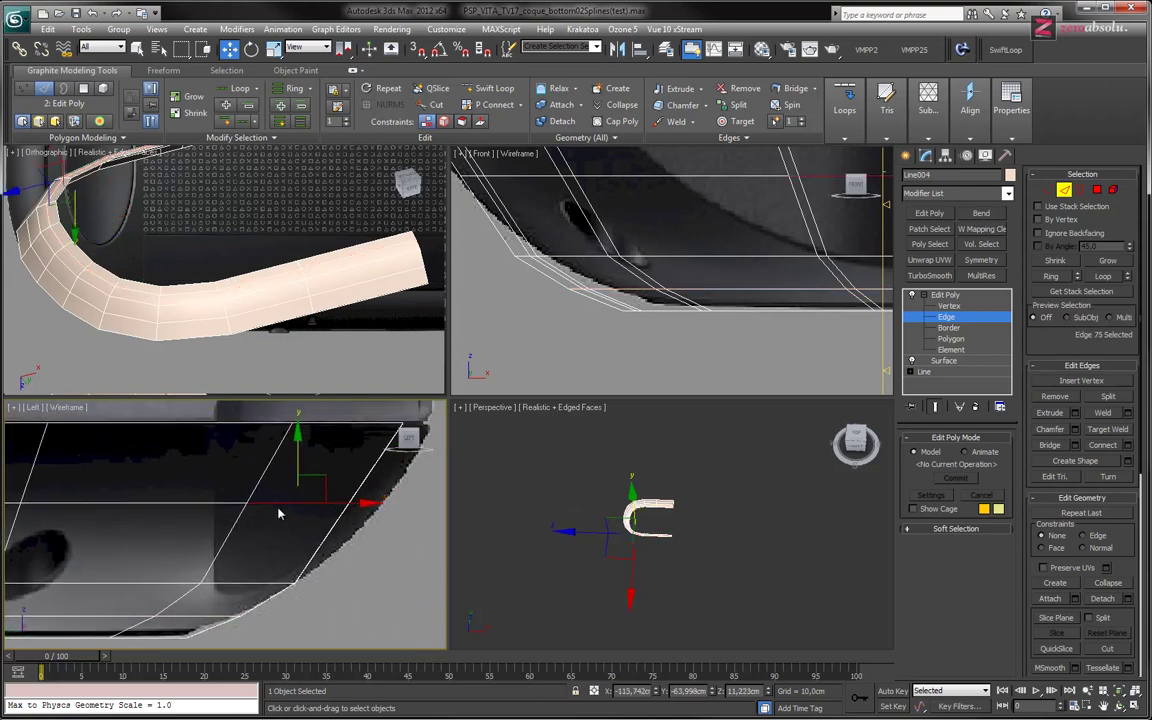
{"action": "left_click", "coordinate": [1102, 277]}
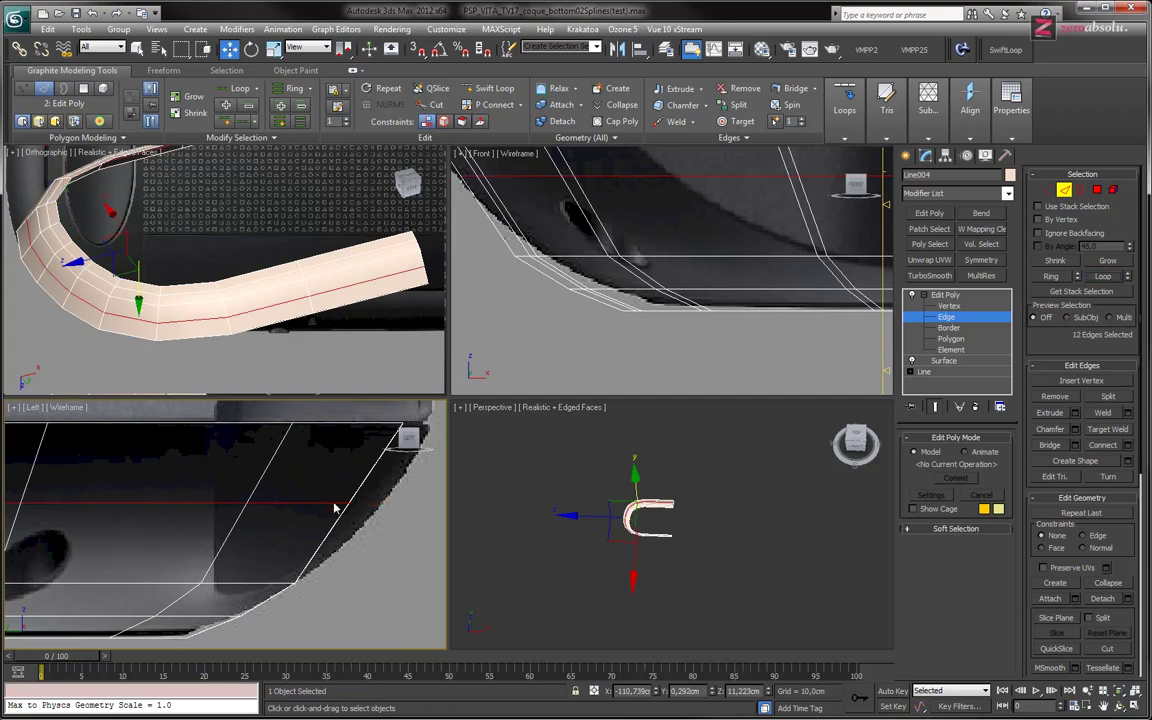
{"action": "mouse_move", "coordinate": [279, 502]}
{"action": "left_mouse_down"}
{"action": "mouse_move", "coordinate": [281, 526]}
{"action": "mouse_move", "coordinate": [276, 517]}
{"action": "left_mouse_up"}
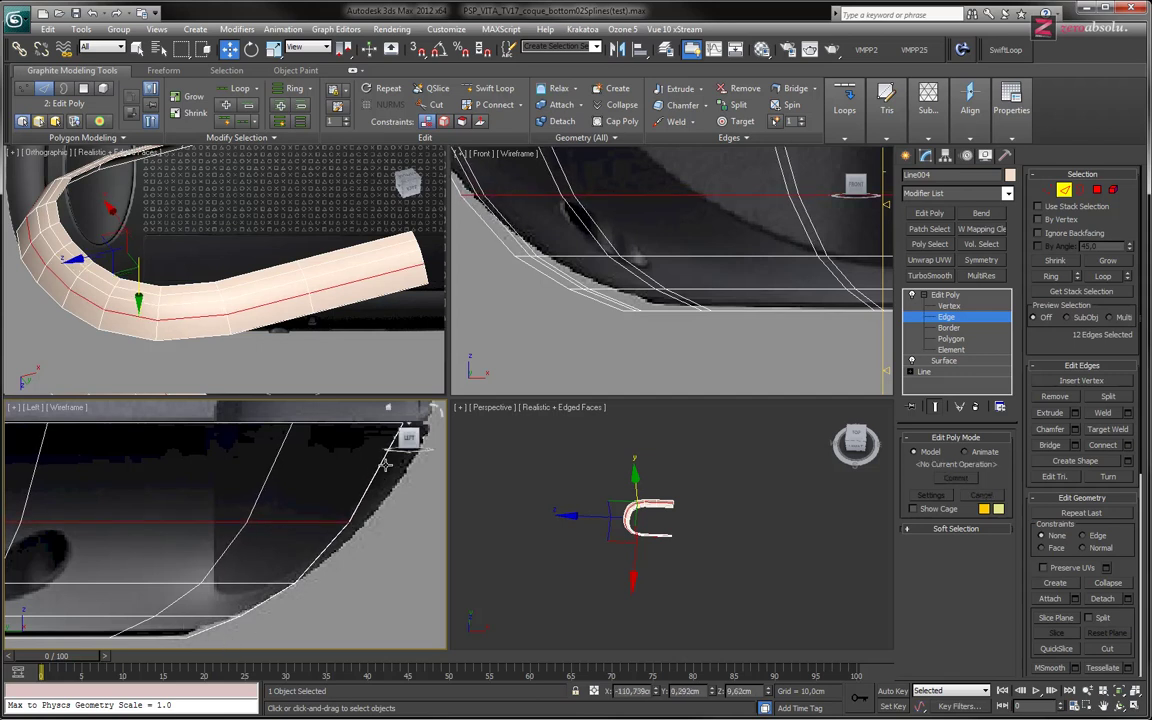
{"action": "middle_click_drag", "start_coordinate": [226, 582], "coordinate": [396, 535]}
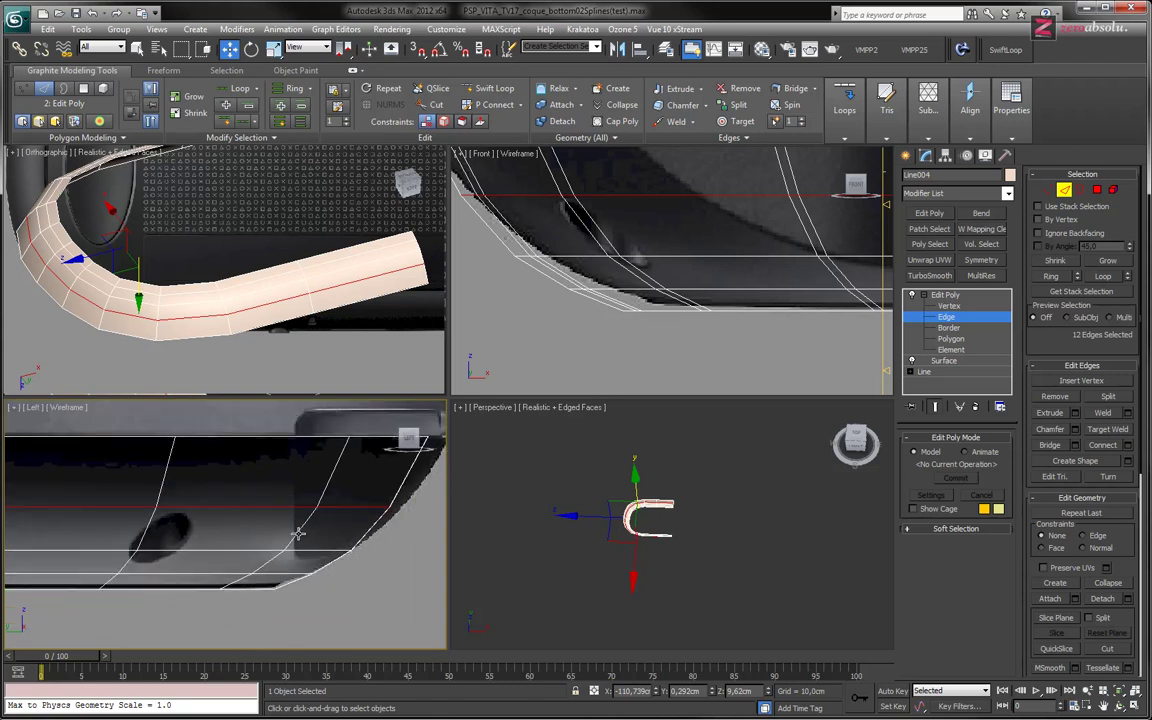
{"action": "middle_click_drag", "start_coordinate": [45, 518], "coordinate": [190, 517]}
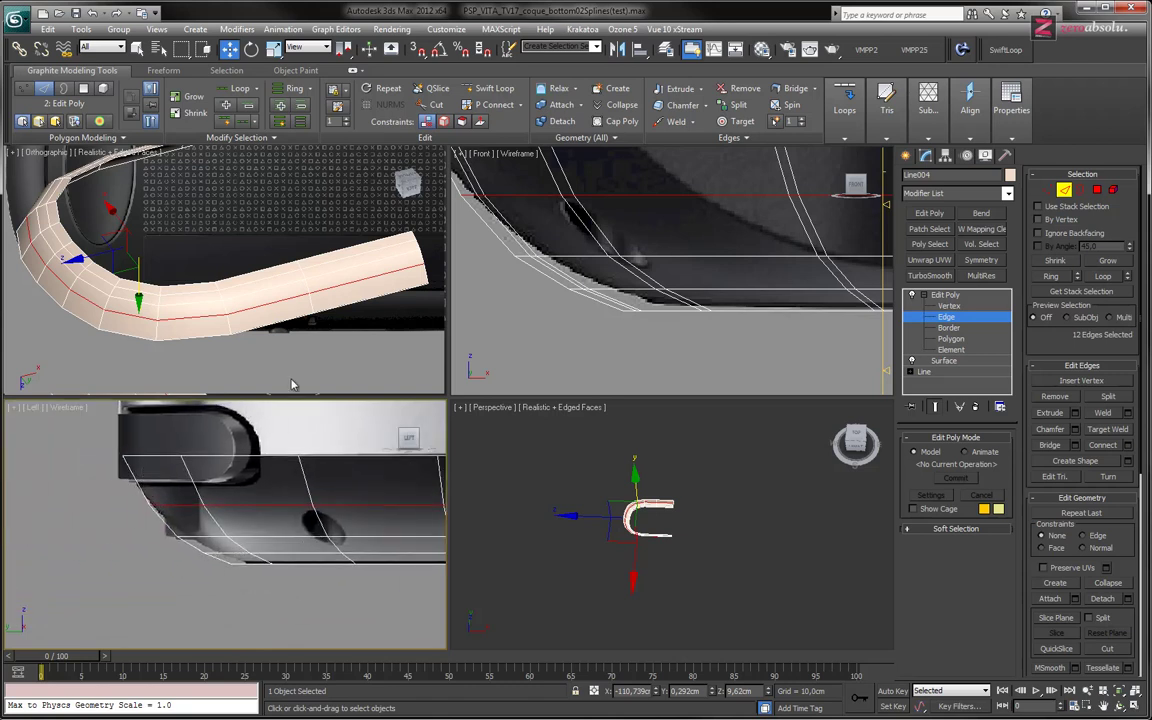
{"action": "scroll", "coordinate": [685, 329], "scroll_direction": "down", "scroll_amount": 2}
{"action": "scroll", "coordinate": [687, 328], "scroll_direction": "down", "scroll_amount": 2}
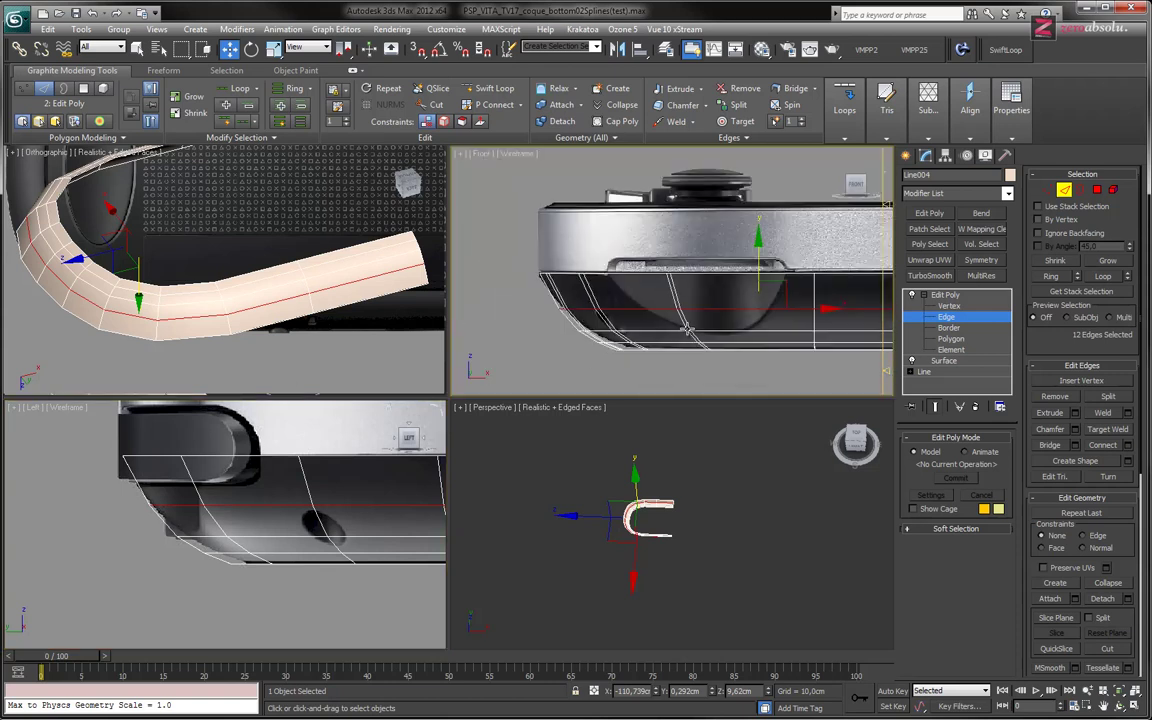
{"action": "scroll", "coordinate": [687, 328], "scroll_direction": "up", "scroll_amount": 2}
{"action": "scroll", "coordinate": [685, 326], "scroll_direction": "up", "scroll_amount": 3}
{"action": "middle_click_drag", "start_coordinate": [639, 324], "coordinate": [659, 320]}
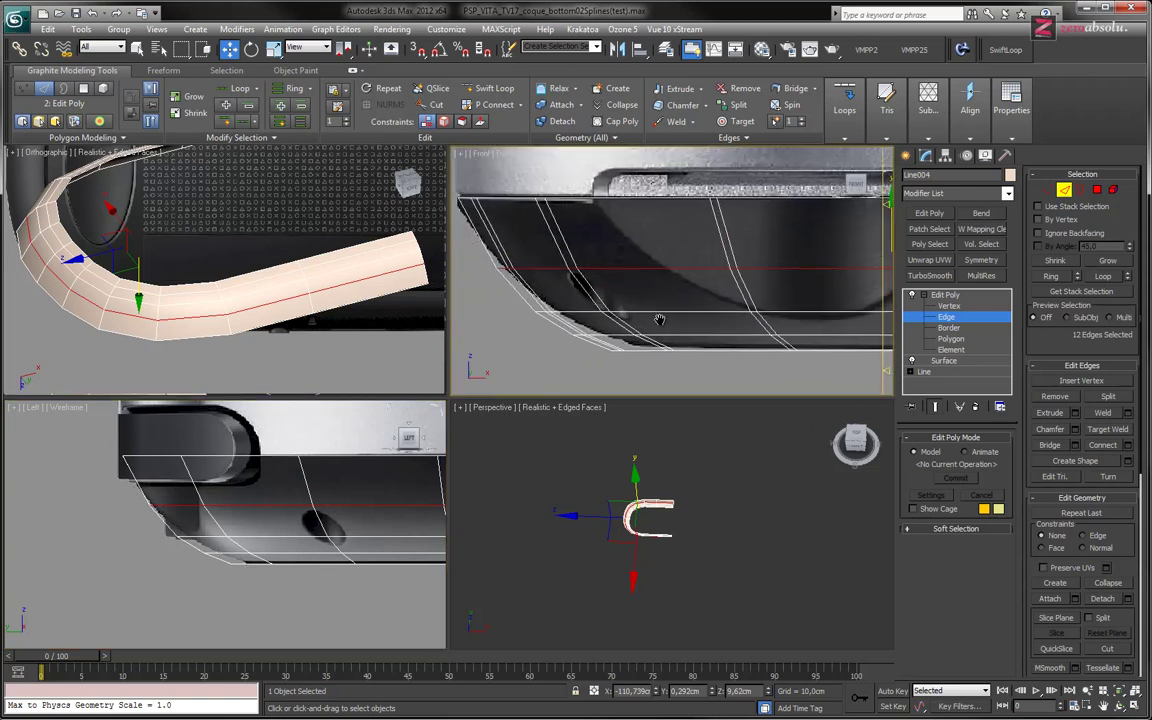
{"action": "scroll", "coordinate": [610, 360], "scroll_direction": "up", "scroll_amount": 2}
{"action": "scroll", "coordinate": [620, 350], "scroll_direction": "down", "scroll_amount": 3}
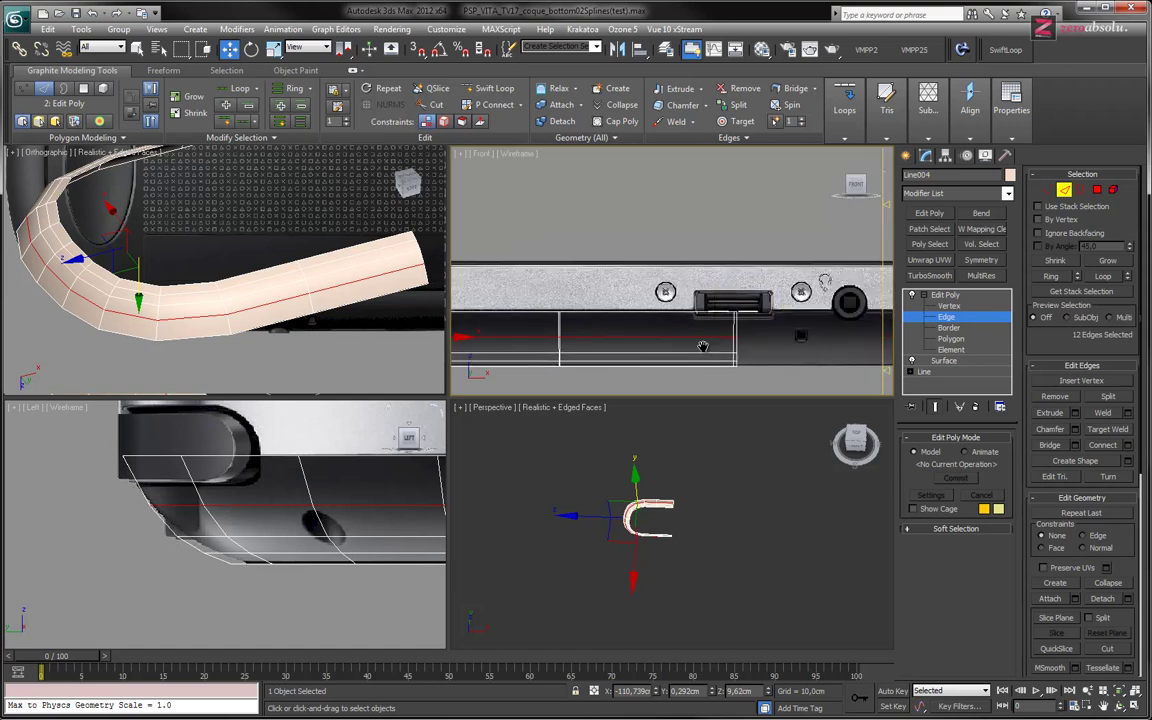
{"action": "scroll", "coordinate": [637, 338], "scroll_direction": "down", "scroll_amount": 2}
{"action": "scroll", "coordinate": [637, 338], "scroll_direction": "up", "scroll_amount": 1}
{"action": "scroll", "coordinate": [640, 335], "scroll_direction": "up", "scroll_amount": 2}
{"action": "scroll", "coordinate": [644, 332], "scroll_direction": "up", "scroll_amount": 2}
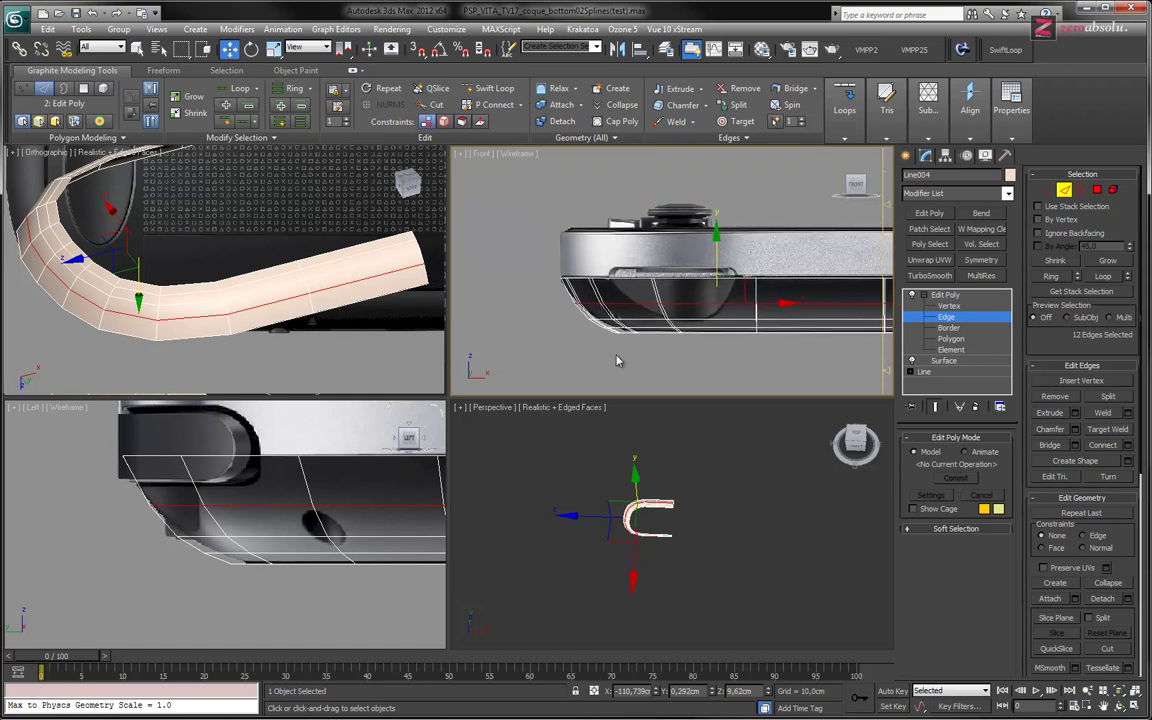
{"action": "scroll", "coordinate": [648, 330], "scroll_direction": "up", "scroll_amount": 2}
{"action": "middle_click_drag", "start_coordinate": [648, 330], "coordinate": [573, 365]}
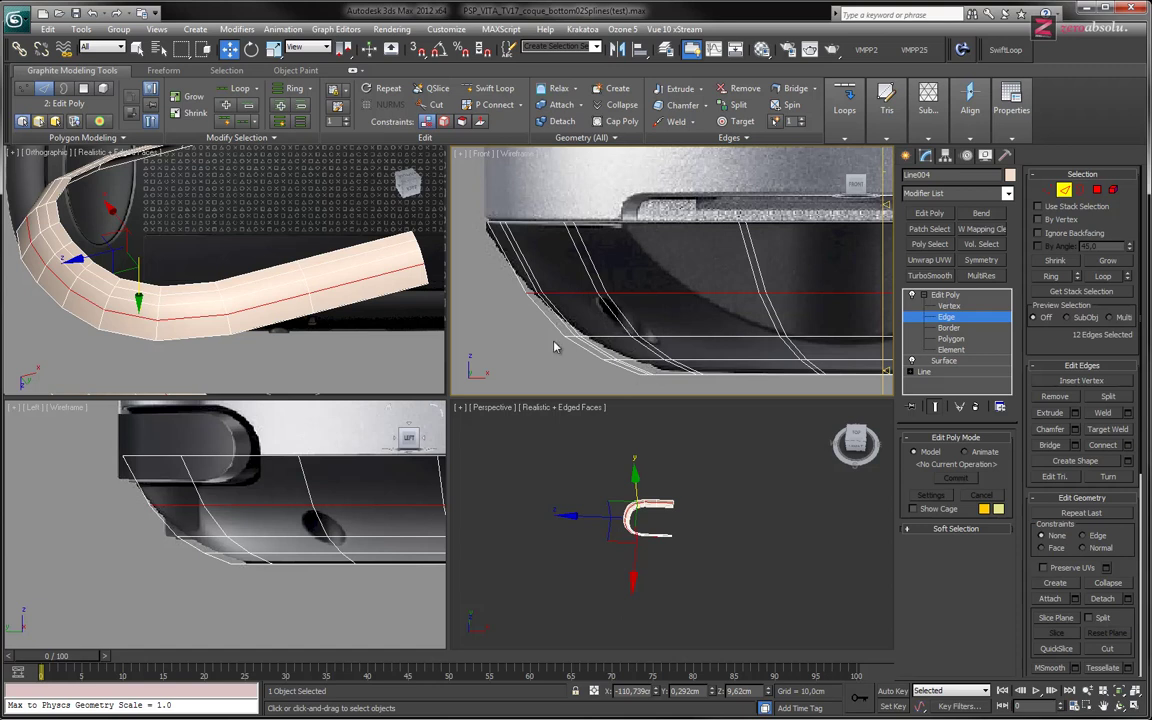
{"action": "scroll", "coordinate": [256, 258], "scroll_direction": "down", "scroll_amount": 2}
{"action": "scroll", "coordinate": [256, 258], "scroll_direction": "down", "scroll_amount": 3}
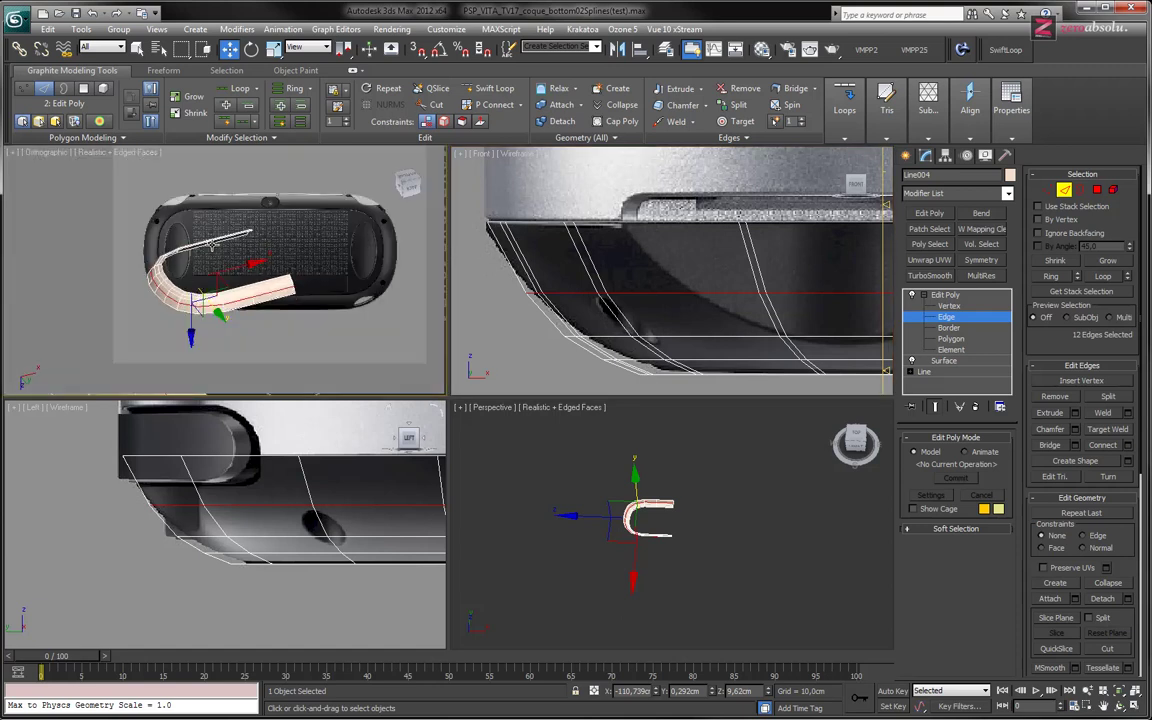
Switch to the Bottom view and frame the device's rounded end
{"action": "key", "text": "b"}
{"action": "scroll", "coordinate": [210, 225], "scroll_direction": "up", "scroll_amount": 3}
{"action": "scroll", "coordinate": [210, 218], "scroll_direction": "up", "scroll_amount": 2}
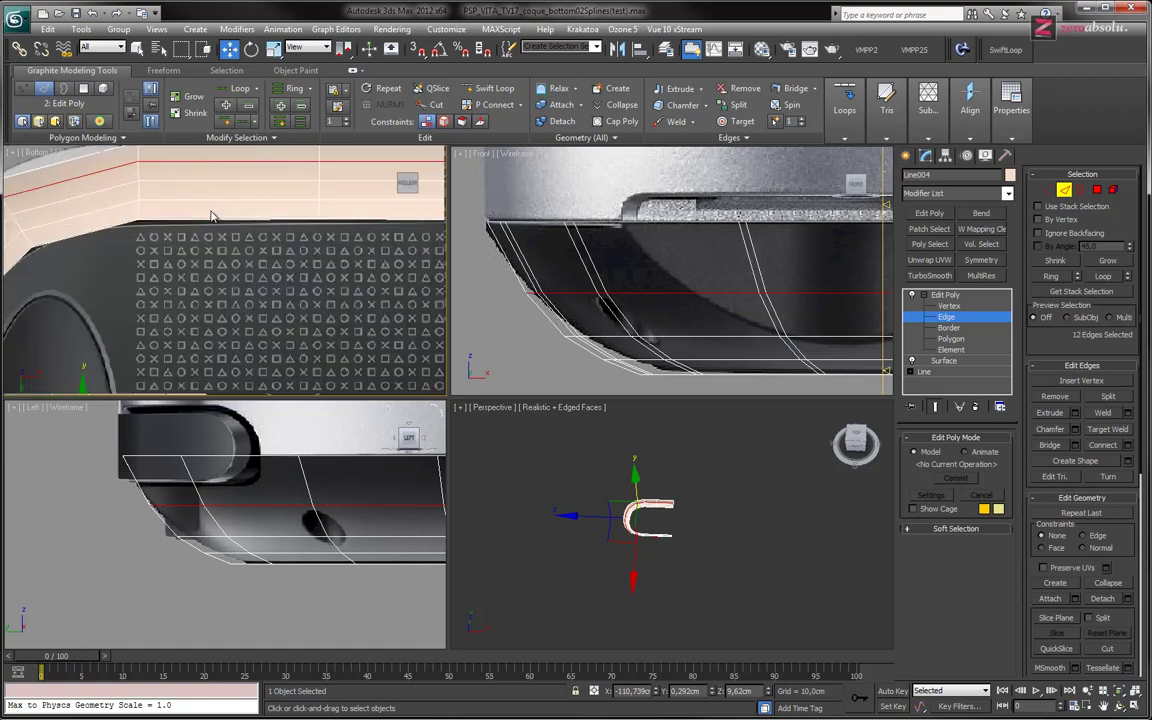
{"action": "middle_click_drag", "start_coordinate": [211, 216], "coordinate": [212, 276]}
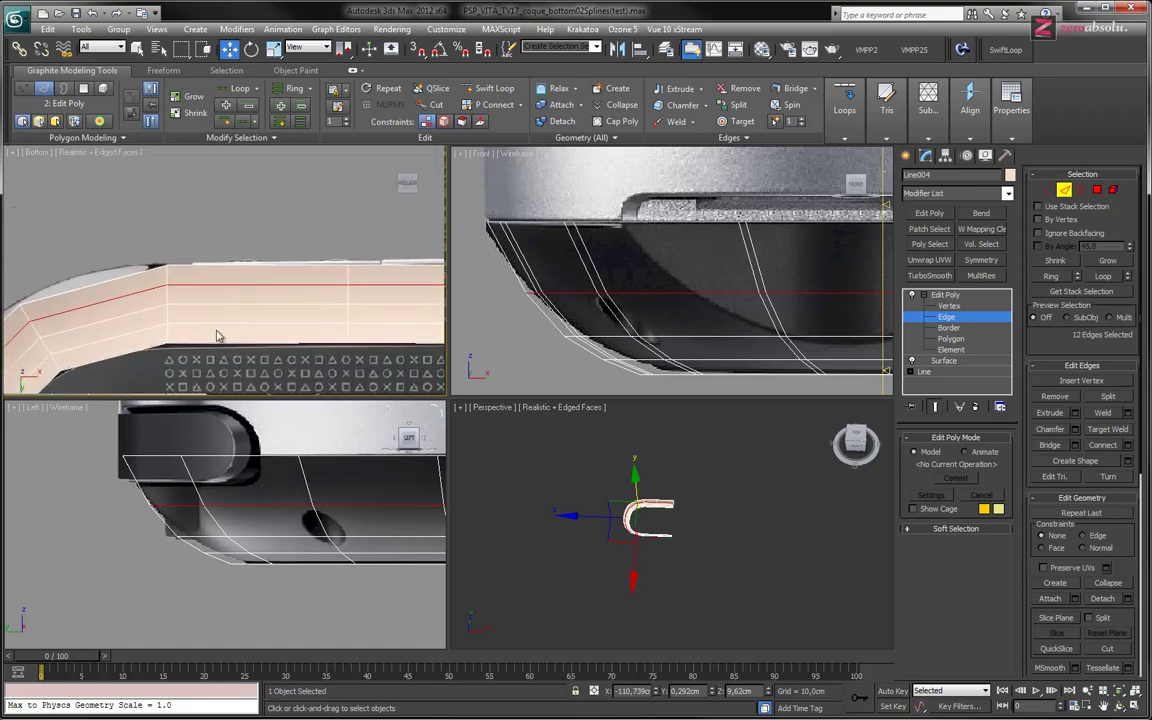
{"action": "mouse_move", "coordinate": [573, 323]}
{"action": "middle_mouse_down"}
{"action": "mouse_move", "coordinate": [573, 271]}
{"action": "mouse_move", "coordinate": [617, 344]}
{"action": "middle_mouse_up"}
{"action": "scroll", "coordinate": [573, 270], "scroll_direction": "down", "scroll_amount": 3}
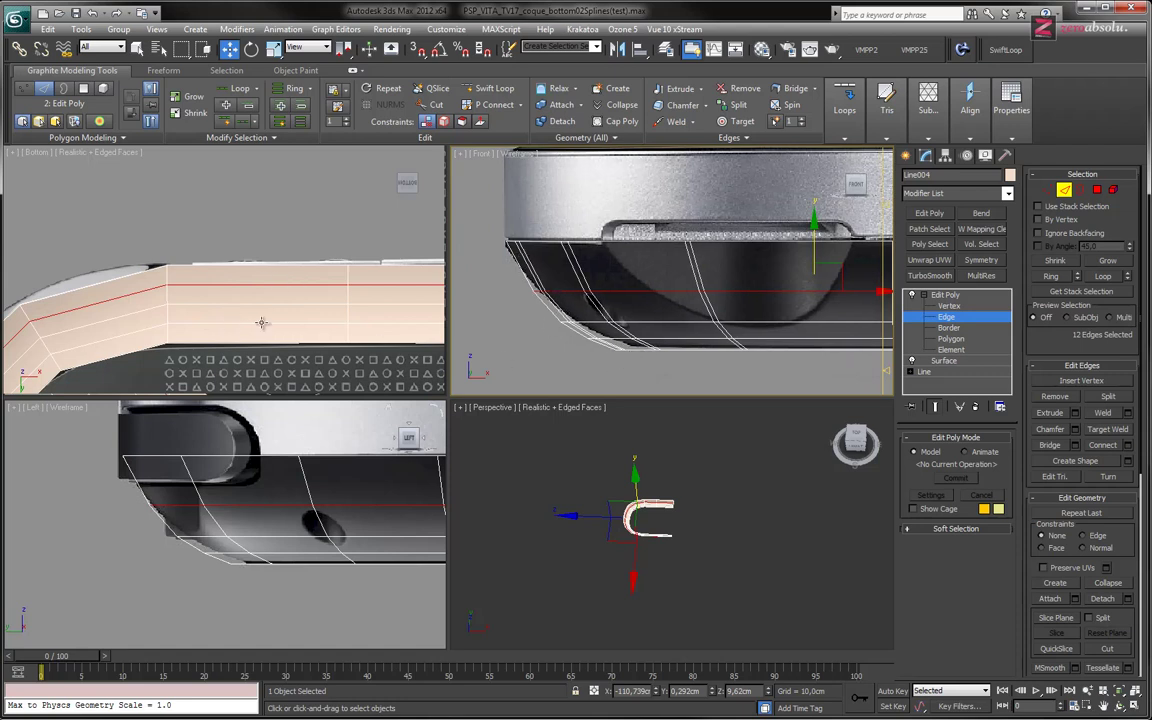
{"action": "scroll", "coordinate": [237, 291], "scroll_direction": "up", "scroll_amount": 2}
{"action": "scroll", "coordinate": [300, 300], "scroll_direction": "down", "scroll_amount": 2}
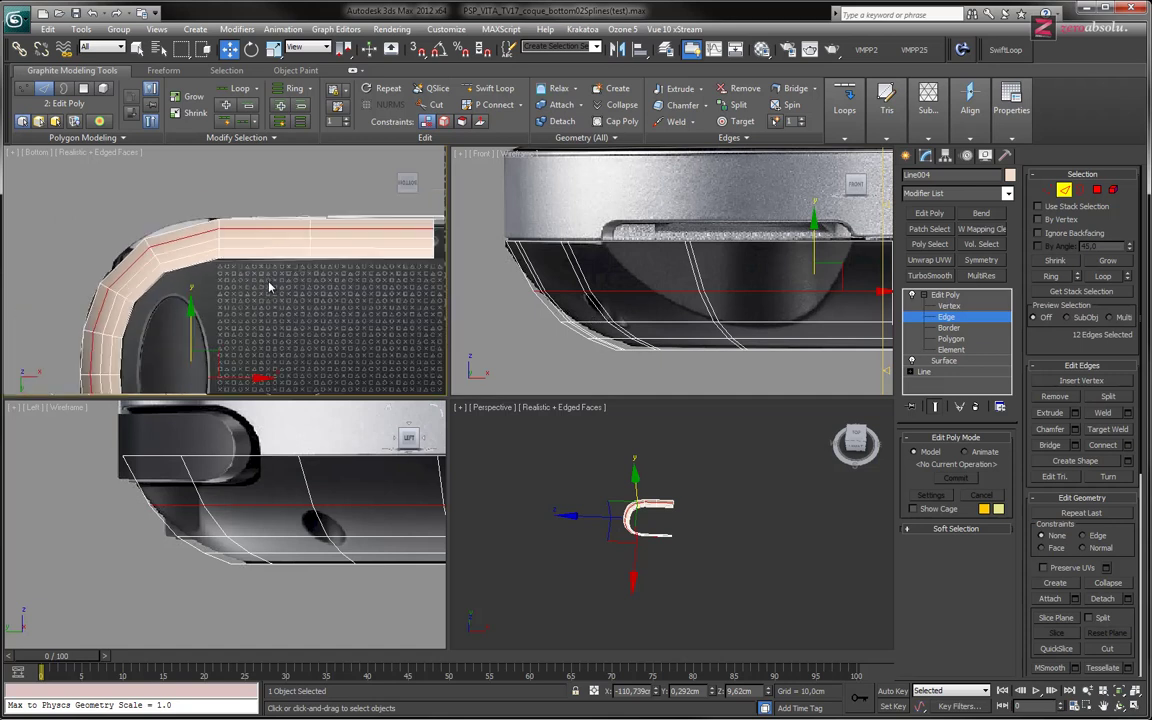
{"action": "middle_click_drag", "start_coordinate": [280, 290], "coordinate": [299, 305]}
{"action": "scroll", "coordinate": [270, 300], "scroll_direction": "down", "scroll_amount": 1}
{"action": "scroll", "coordinate": [250, 295], "scroll_direction": "down", "scroll_amount": 1}
{"action": "scroll", "coordinate": [270, 280], "scroll_direction": "down", "scroll_amount": 1}
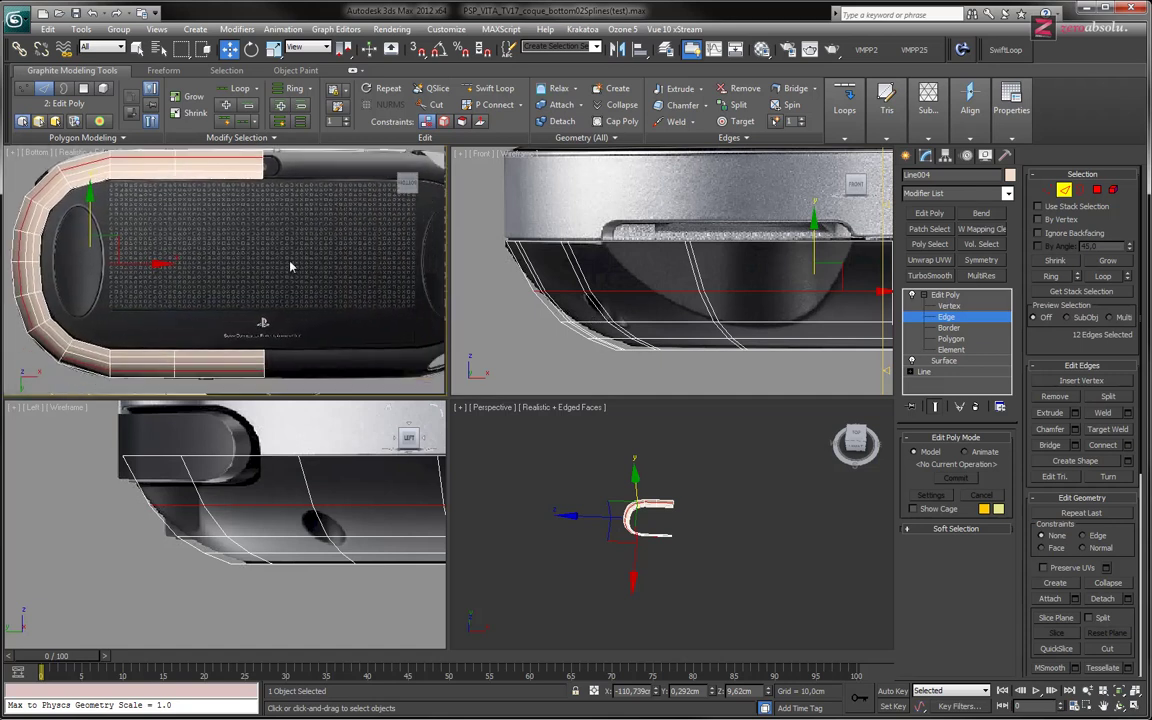
{"action": "scroll", "coordinate": [305, 280], "scroll_direction": "down", "scroll_amount": 1}
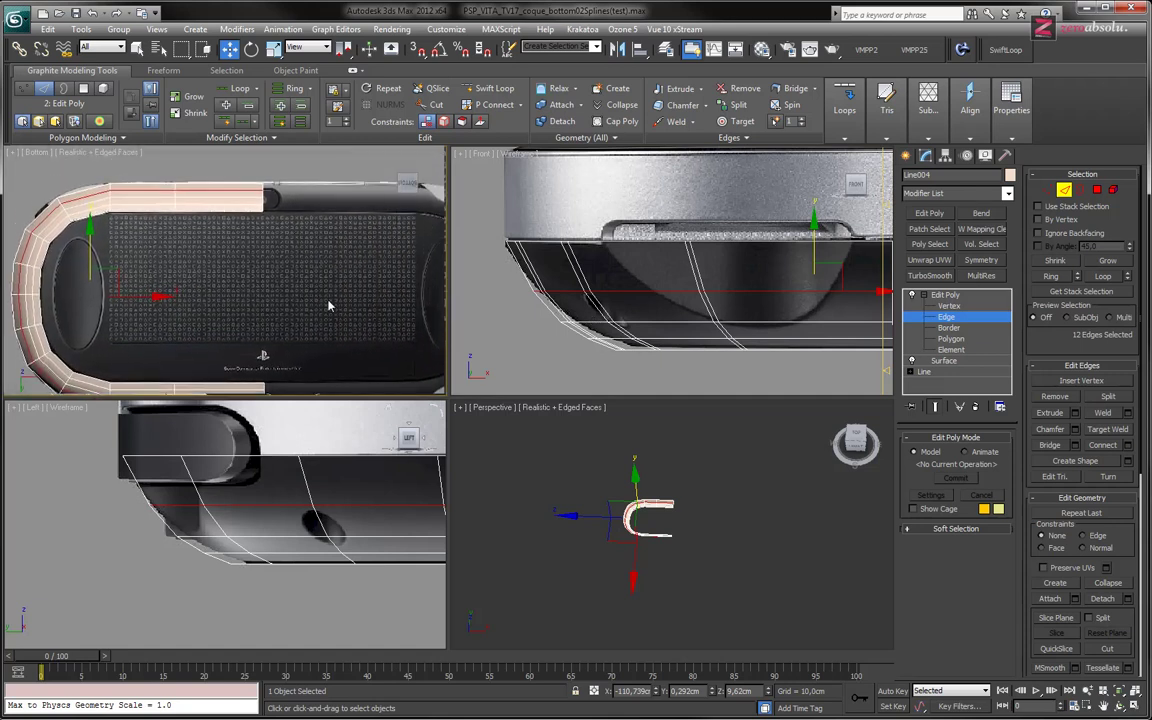
{"action": "middle_click_drag", "start_coordinate": [310, 312], "coordinate": [300, 306]}
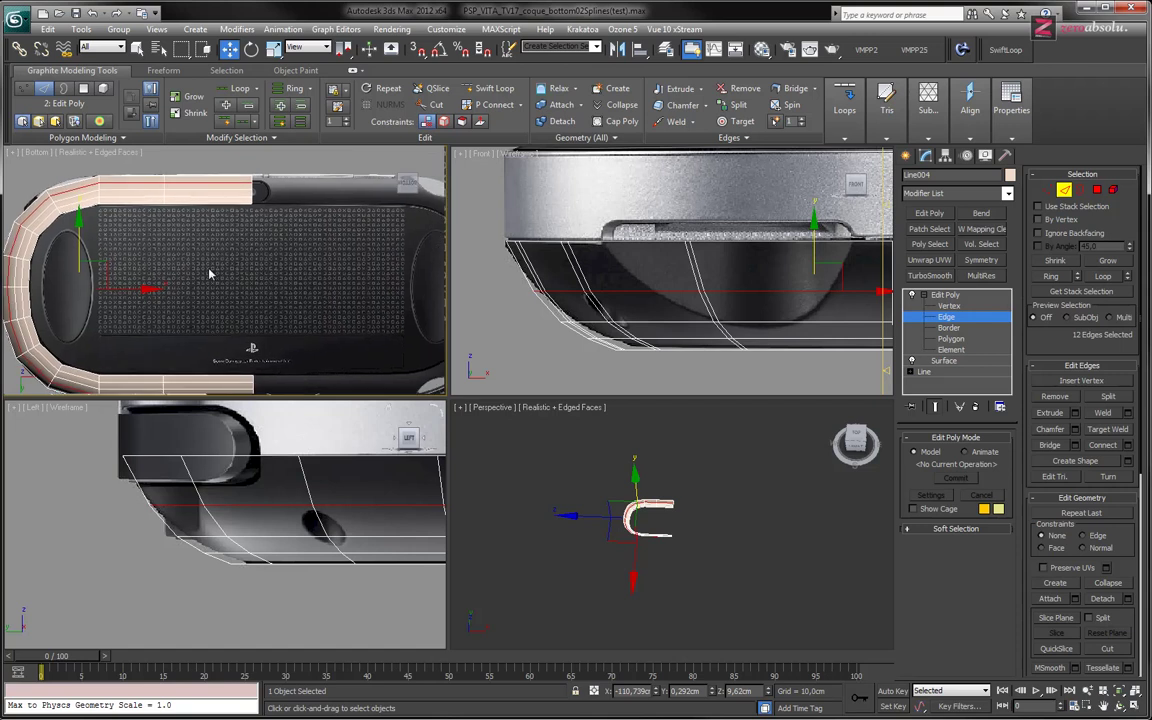
{"action": "middle_click_drag", "start_coordinate": [210, 273], "coordinate": [216, 255]}
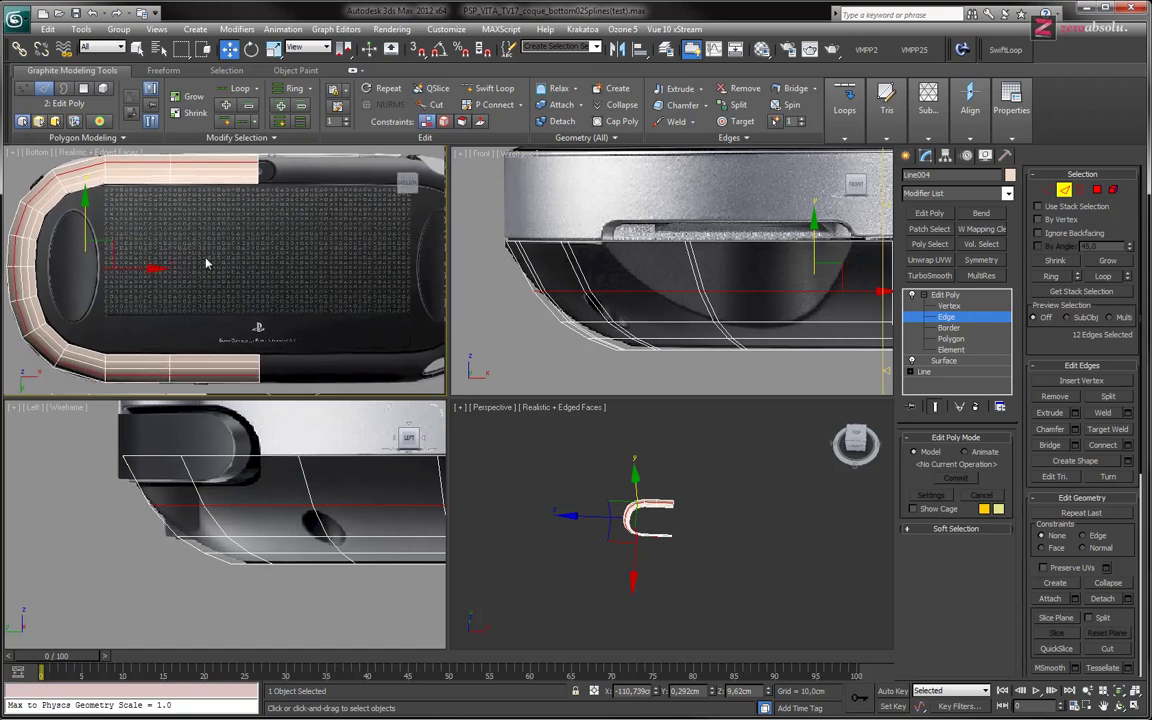
{"action": "middle_click_drag", "start_coordinate": [250, 522], "coordinate": [230, 522]}
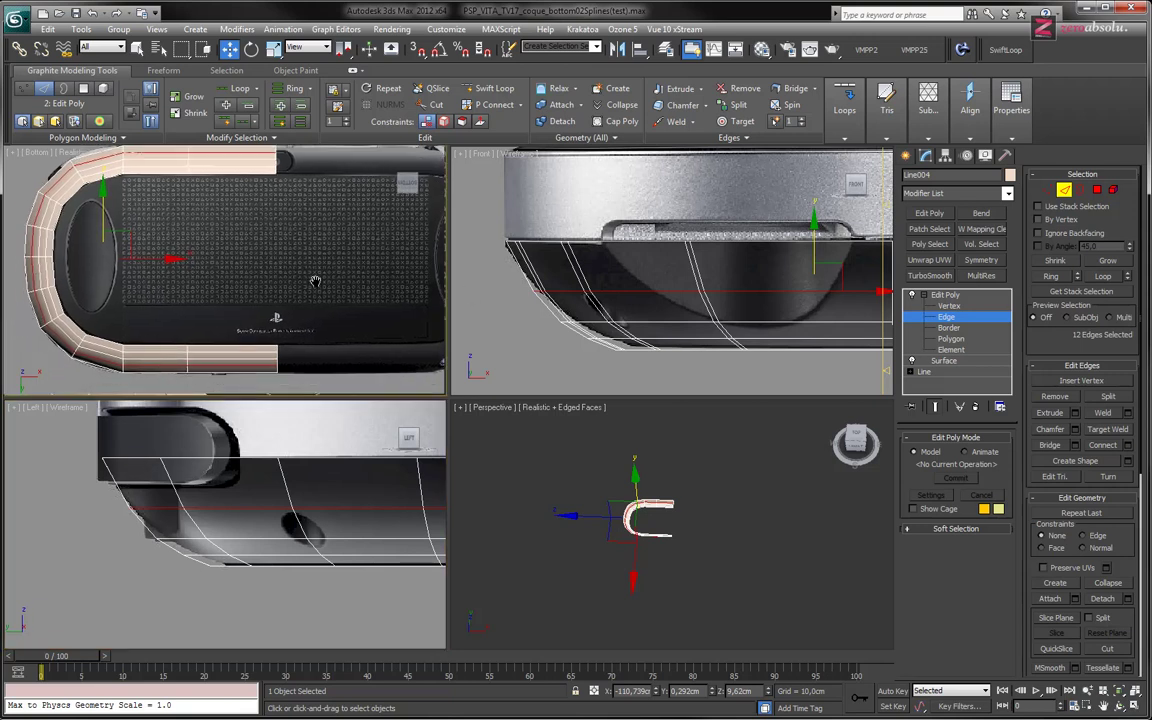
{"action": "middle_click_drag", "start_coordinate": [264, 367], "coordinate": [288, 350]}
Maximize the Bottom view, zoom out, and return to Edit Poly object level
{"action": "key", "text": "alt+w"}
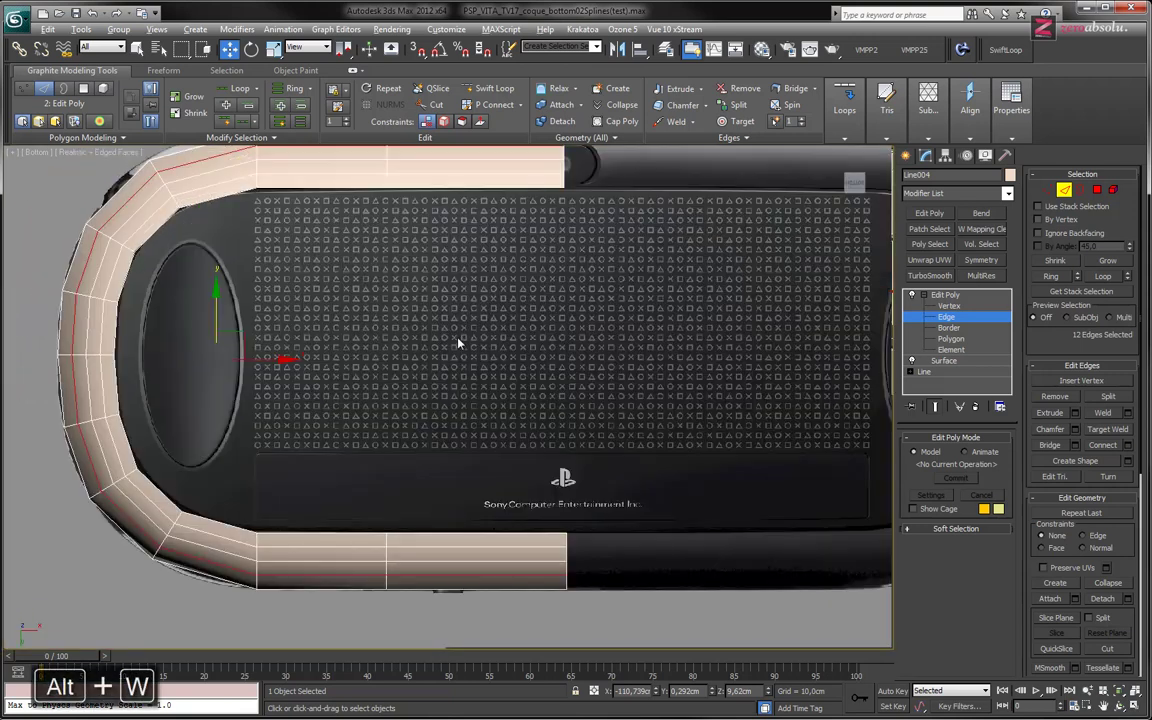
{"action": "scroll", "coordinate": [458, 342], "scroll_direction": "down", "scroll_amount": 2}
{"action": "scroll", "coordinate": [600, 395], "scroll_direction": "down", "scroll_amount": 1}
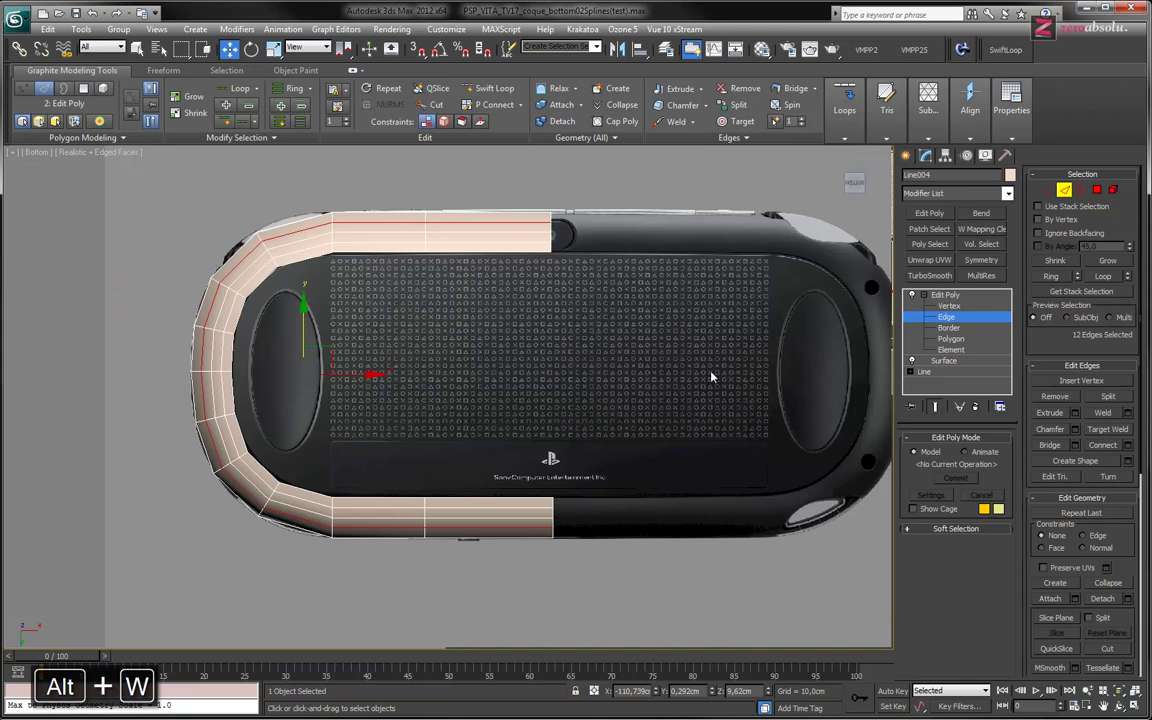
{"action": "left_click", "coordinate": [950, 296]}
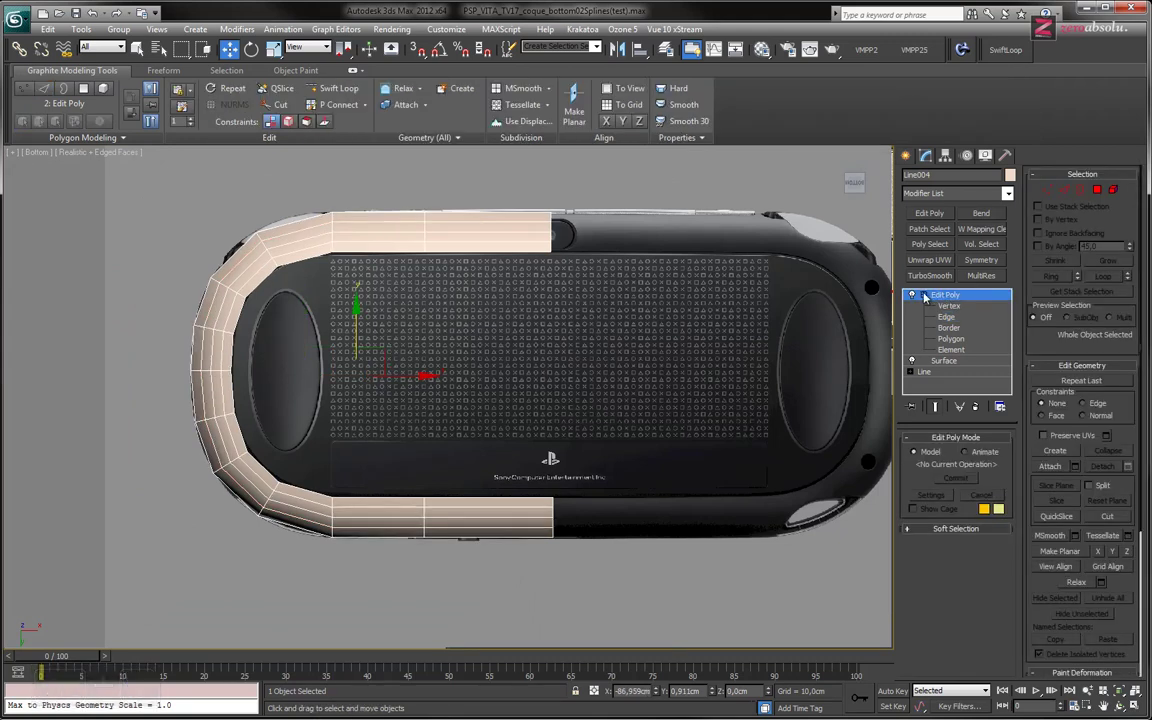
Add TurboSmooth at 2 iterations with isoline display and inspect the rim
{"action": "left_click", "coordinate": [929, 276]}
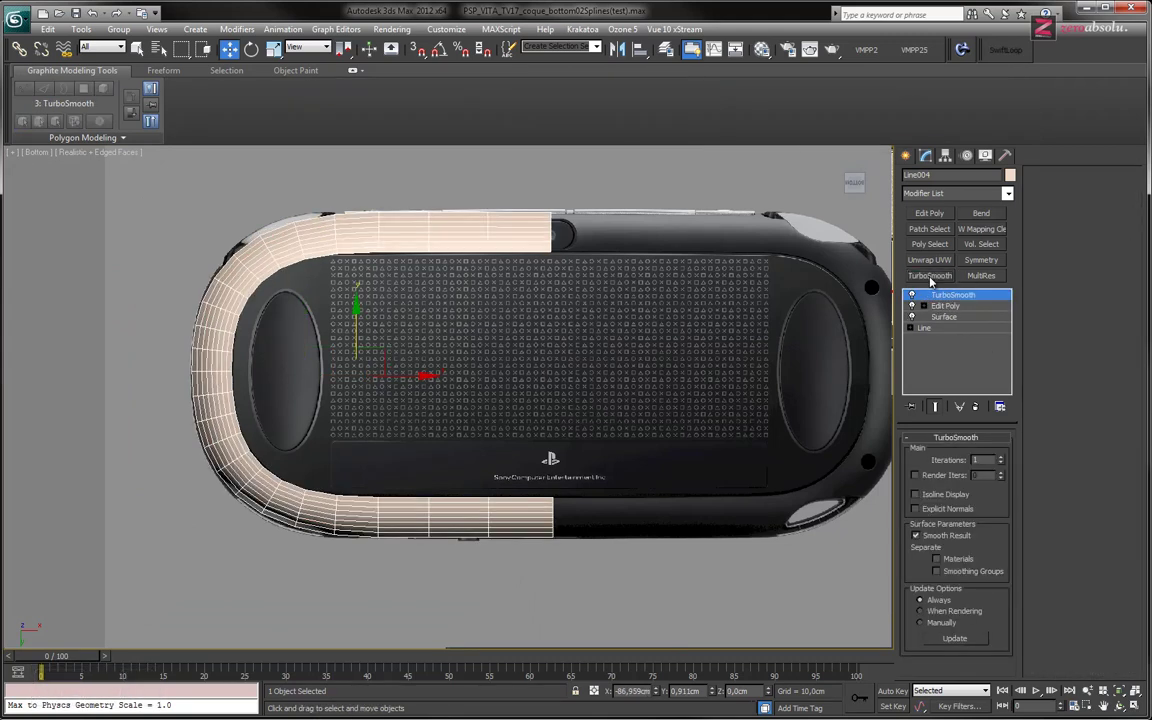
{"action": "left_click", "coordinate": [1001, 457]}
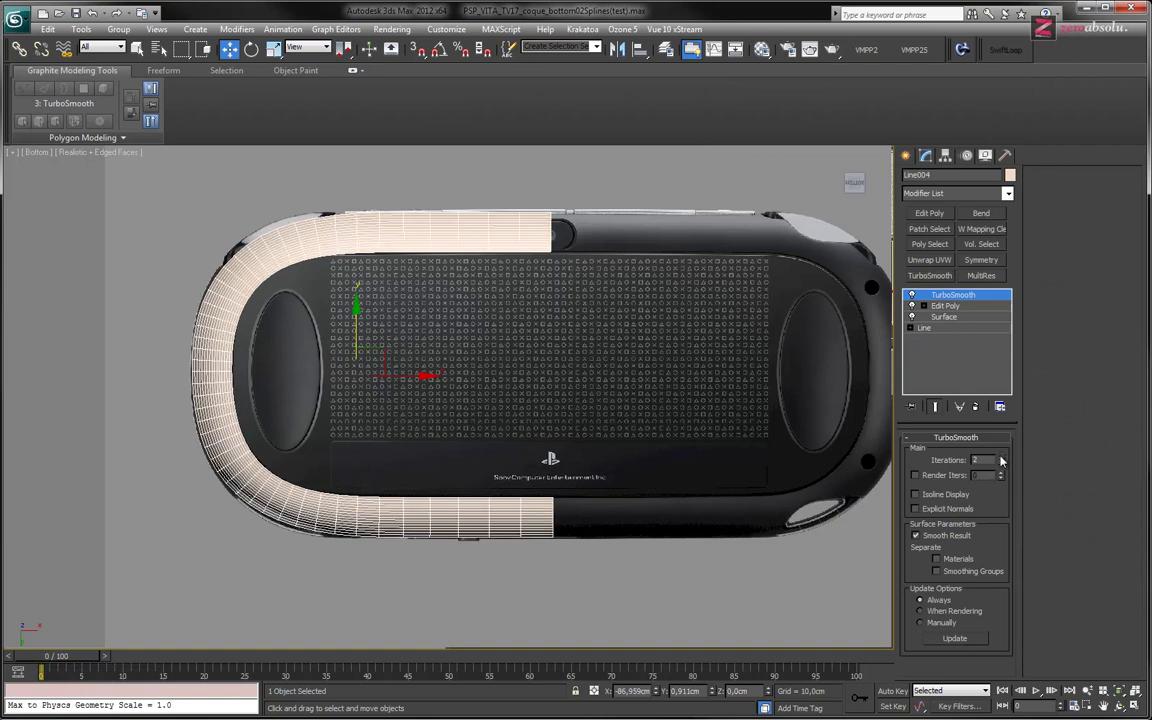
{"action": "left_click", "coordinate": [922, 496]}
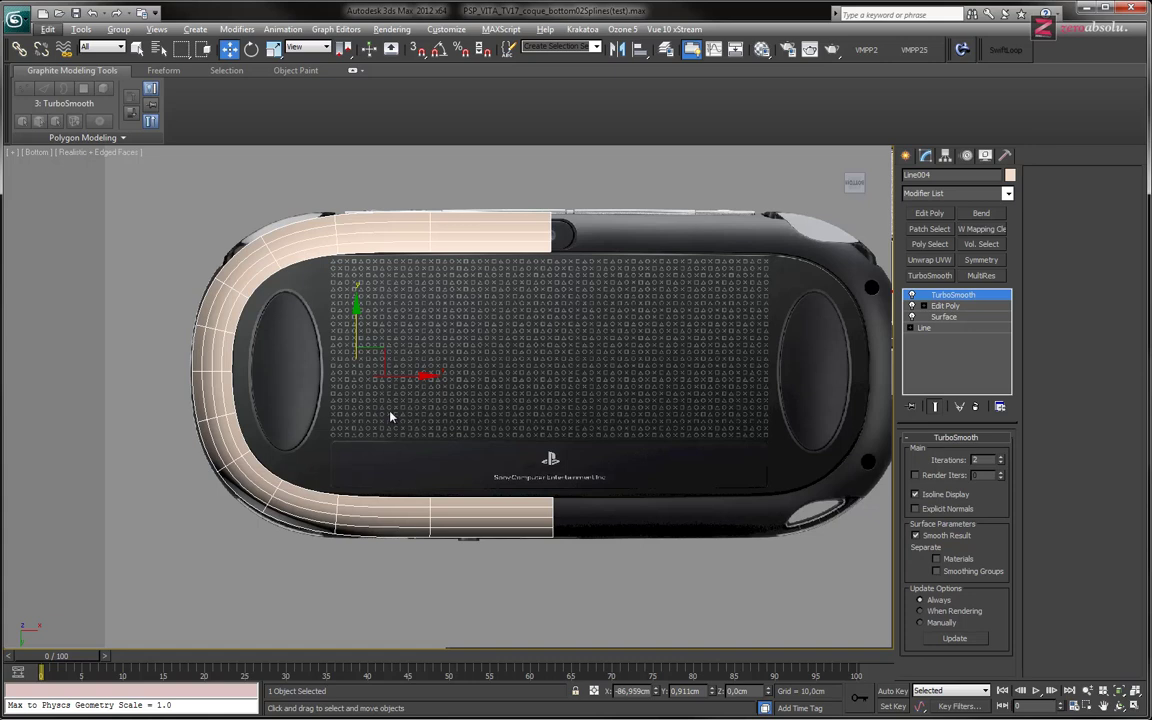
{"action": "scroll", "coordinate": [391, 411], "scroll_direction": "up", "scroll_amount": 1}
{"action": "scroll", "coordinate": [360, 393], "scroll_direction": "up", "scroll_amount": 3}
{"action": "scroll", "coordinate": [390, 389], "scroll_direction": "up", "scroll_amount": 2}
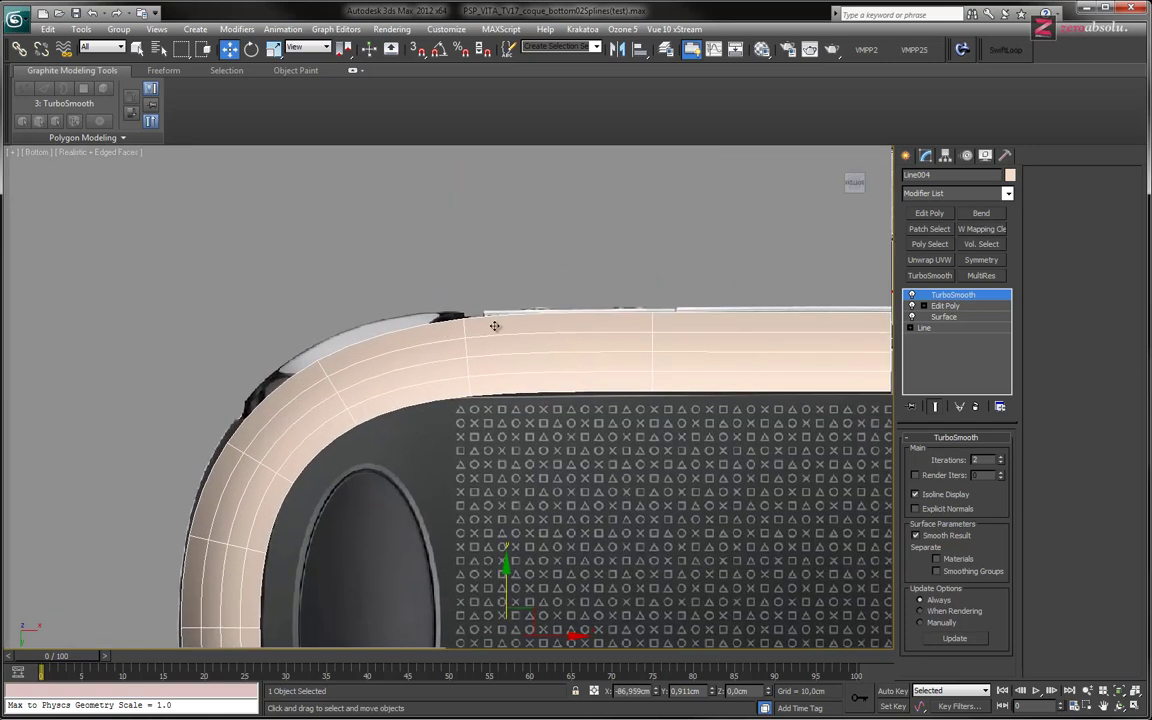
{"action": "middle_click_drag", "start_coordinate": [302, 424], "coordinate": [307, 169]}
{"action": "mouse_move", "coordinate": [473, 438]}
{"action": "middle_mouse_down", "text": "alt"}
{"action": "mouse_move", "coordinate": [465, 478]}
{"action": "mouse_move", "coordinate": [457, 378]}
{"action": "middle_mouse_up", "text": "alt"}
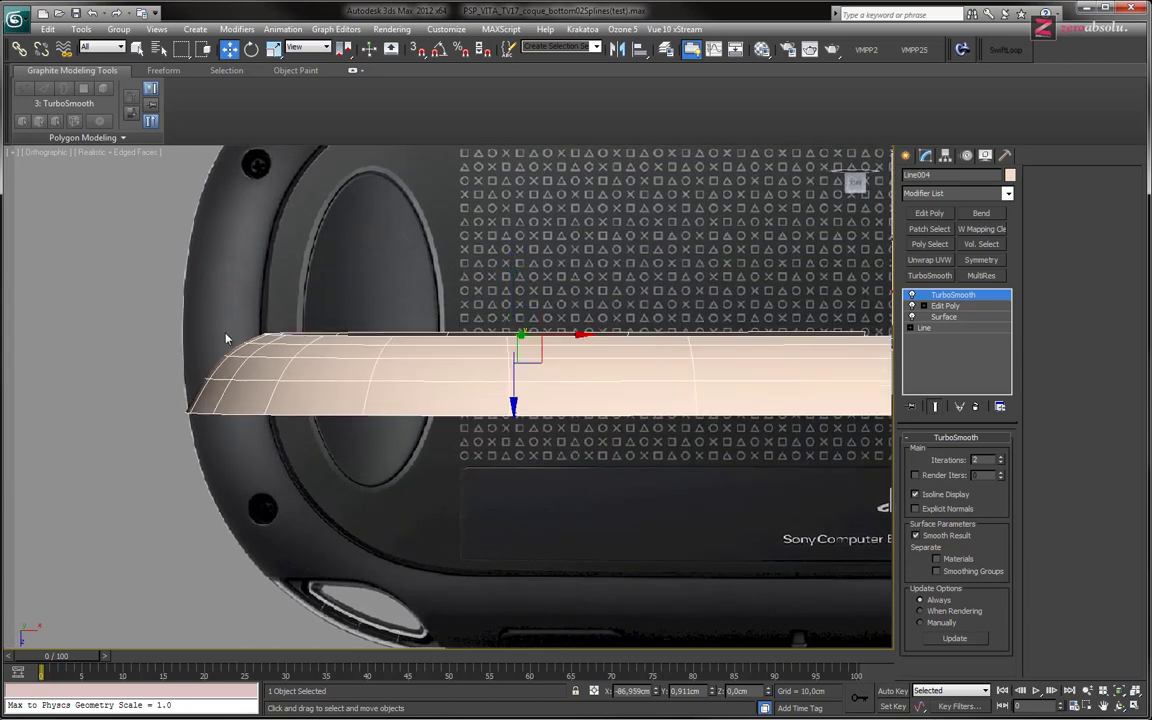
{"action": "middle_click_drag", "start_coordinate": [597, 352], "coordinate": [460, 425], "text": "alt"}
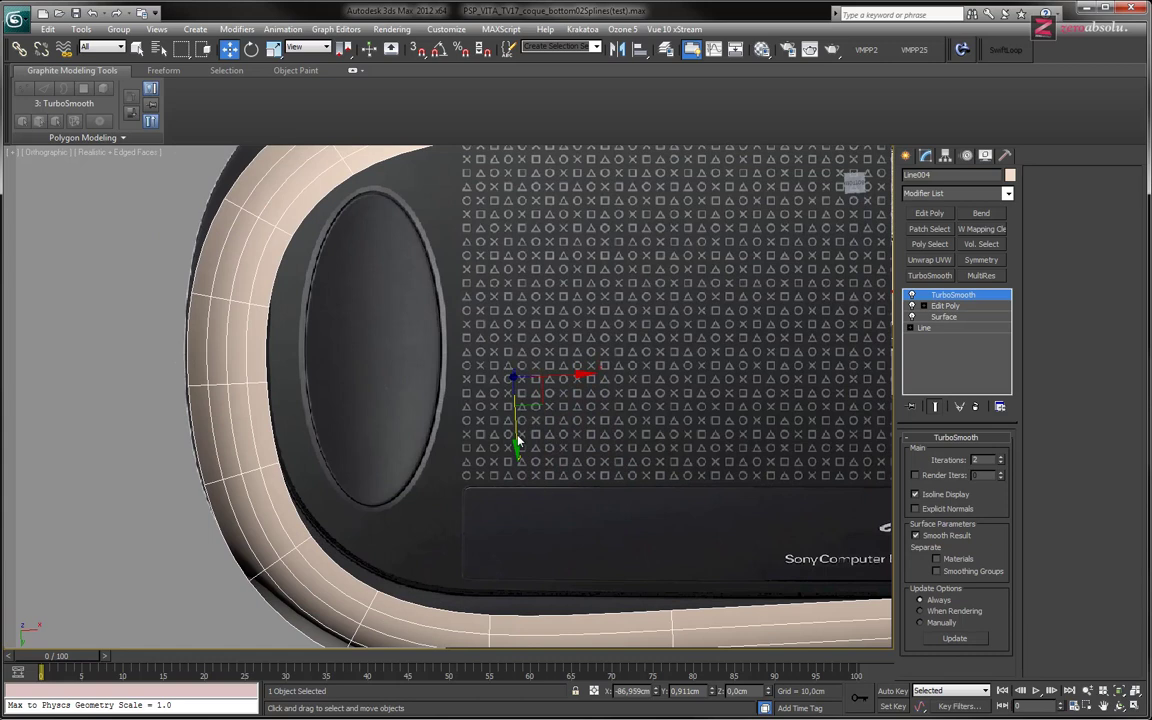
Switch to the Bottom view and frame the strip's rim
{"action": "key", "text": "b"}
{"action": "scroll", "coordinate": [417, 360], "scroll_direction": "up", "scroll_amount": 2}
{"action": "scroll", "coordinate": [380, 339], "scroll_direction": "up", "scroll_amount": 2}
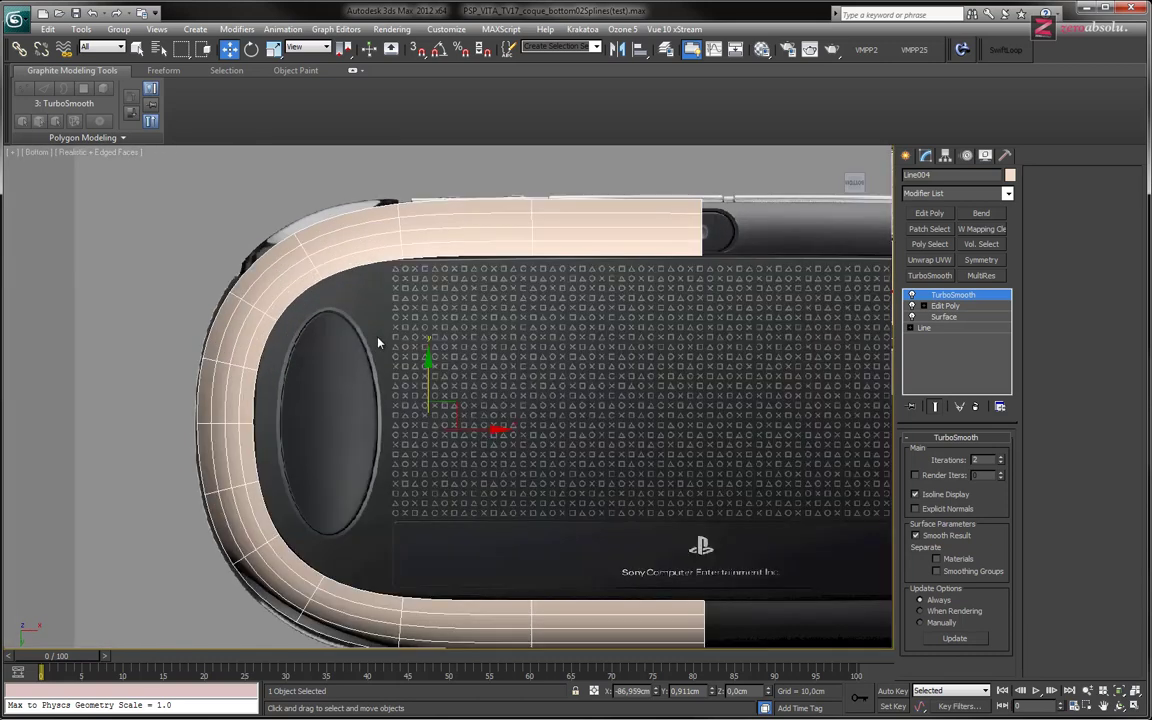
{"action": "scroll", "coordinate": [339, 302], "scroll_direction": "up", "scroll_amount": 2}
{"action": "scroll", "coordinate": [378, 210], "scroll_direction": "down", "scroll_amount": 3}
{"action": "scroll", "coordinate": [427, 257], "scroll_direction": "down", "scroll_amount": 2}
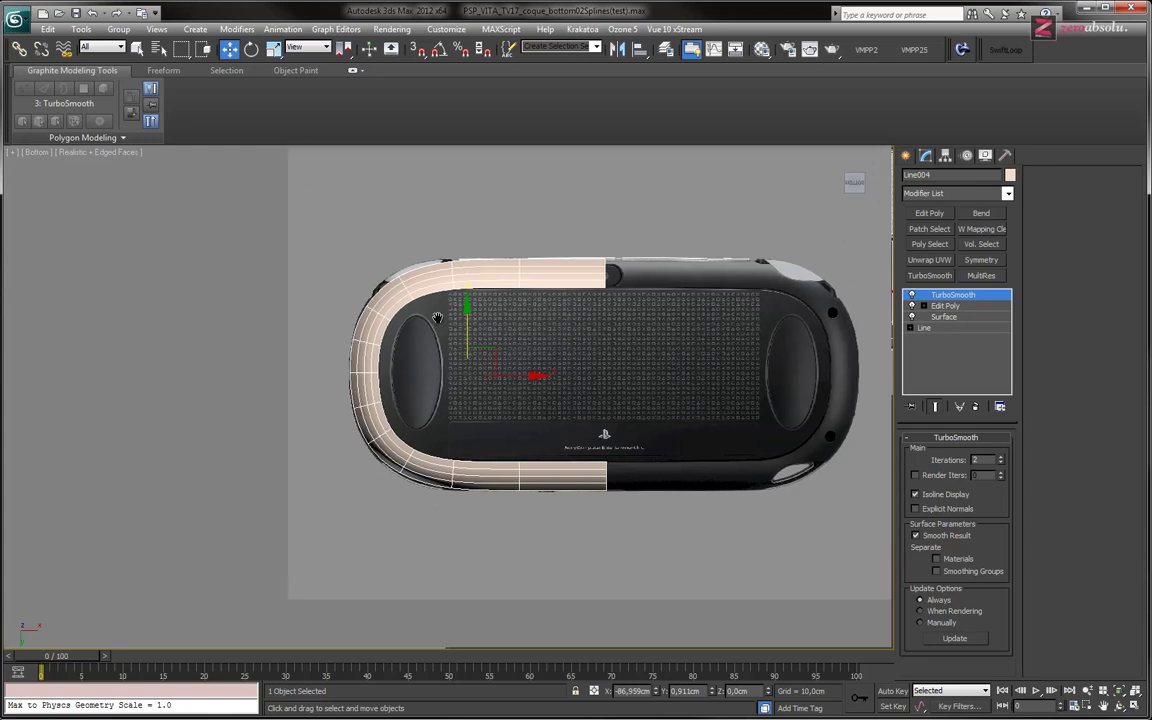
{"action": "scroll", "coordinate": [380, 350], "scroll_direction": "up", "scroll_amount": 2}
{"action": "scroll", "coordinate": [398, 334], "scroll_direction": "up", "scroll_amount": 2}
{"action": "scroll", "coordinate": [413, 353], "scroll_direction": "up", "scroll_amount": 2}
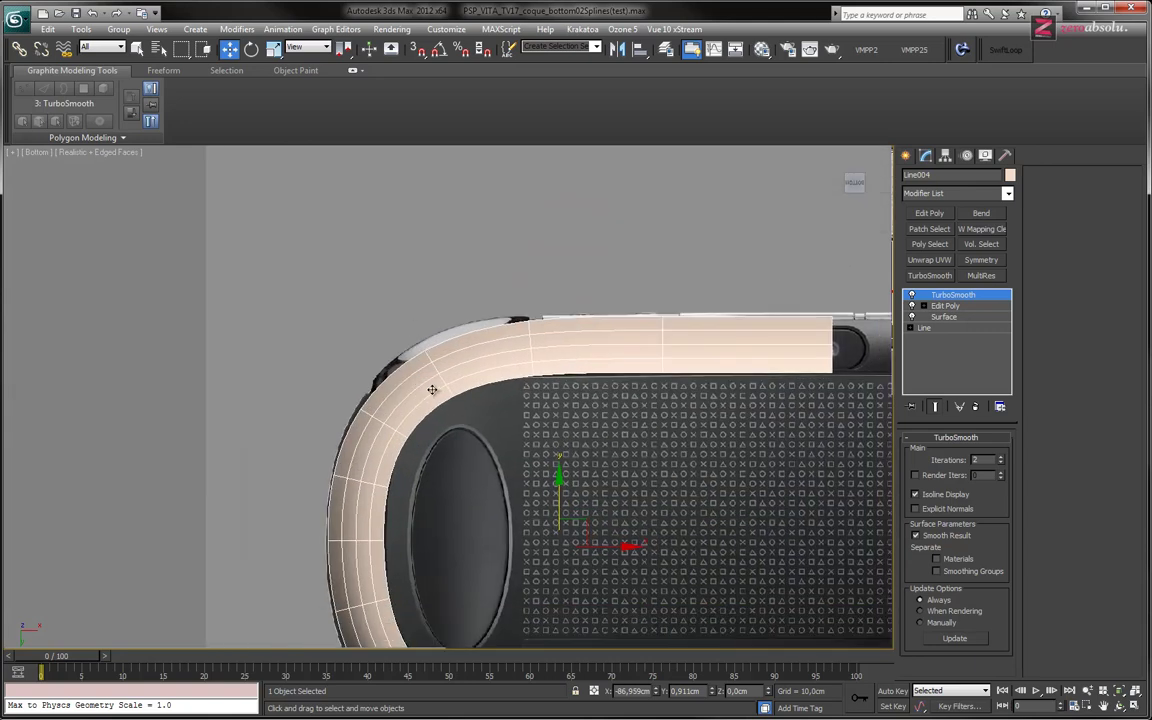
{"action": "middle_click_drag", "start_coordinate": [432, 389], "coordinate": [417, 303]}
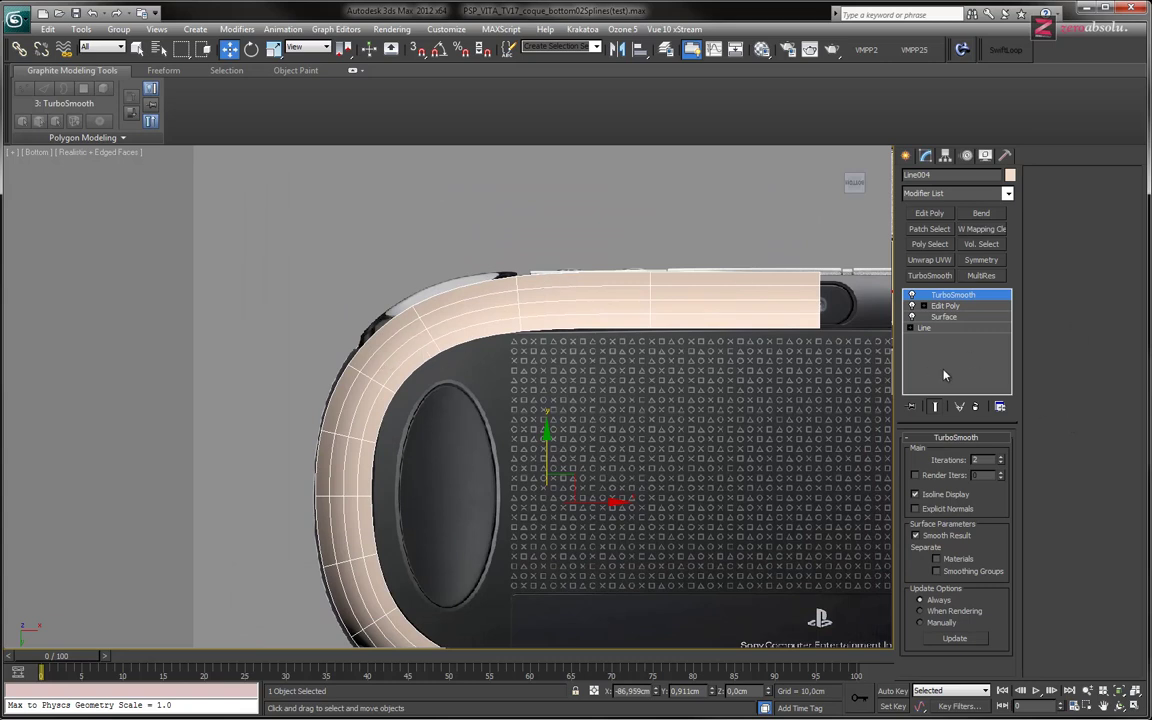
Toggle TurboSmooth iterations between 0 and 2, leave at 2, and select Edit Poly
{"action": "left_click", "coordinate": [1002, 460]}
{"action": "right_click", "coordinate": [1002, 465]}
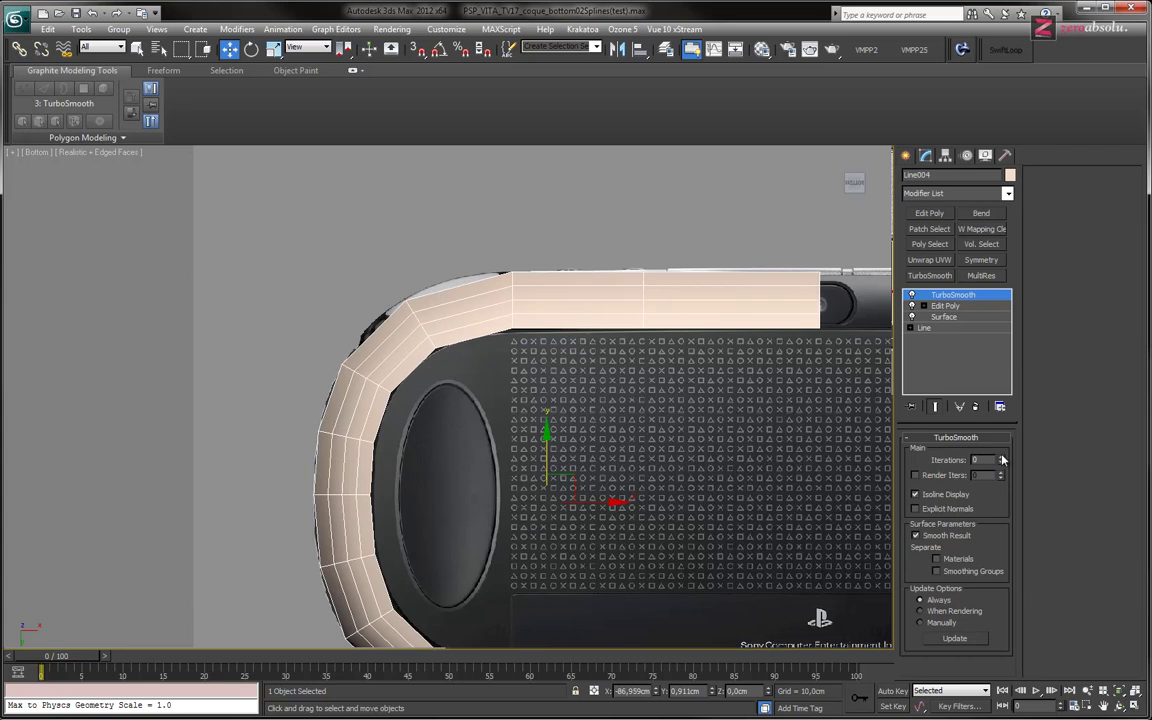
{"action": "left_click", "coordinate": [1002, 458]}
{"action": "left_click", "coordinate": [1002, 458]}
{"action": "right_click", "coordinate": [1002, 465]}
{"action": "left_click", "coordinate": [1002, 458]}
{"action": "left_click", "coordinate": [1002, 458]}
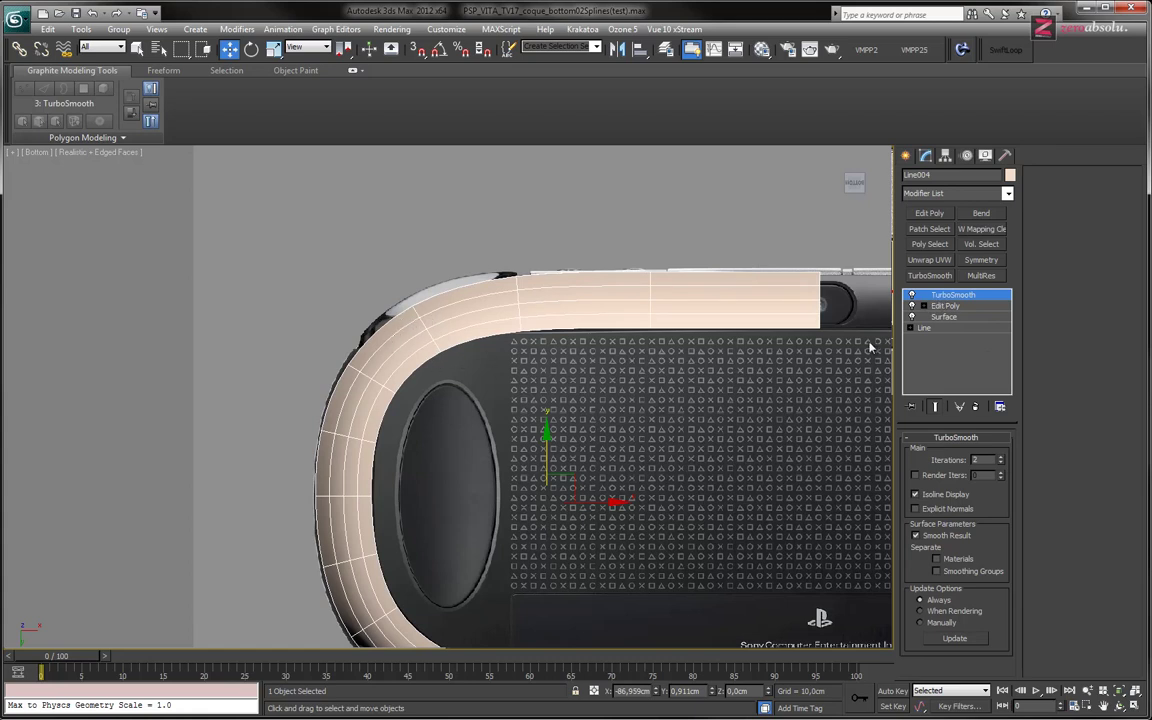
{"action": "left_click", "coordinate": [942, 306]}
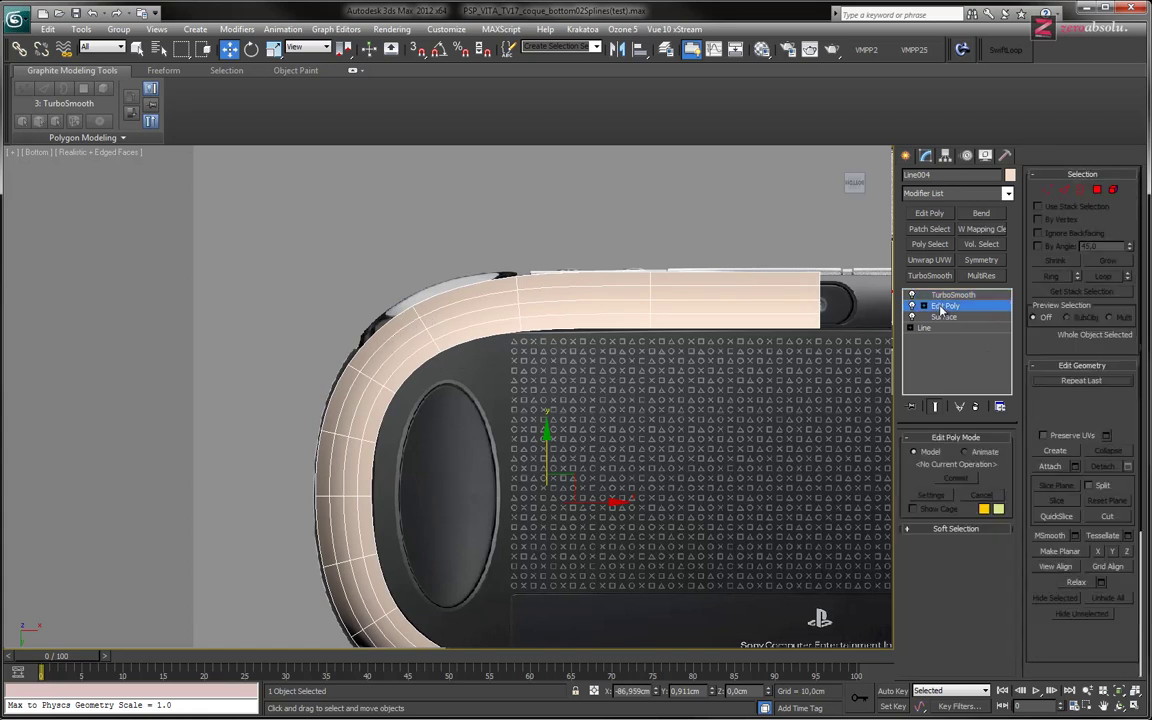
Show Line004's strip as its unsmoothed cage, centre the rounded corner, and activate Swift Loop
{"action": "left_click", "coordinate": [936, 407]}
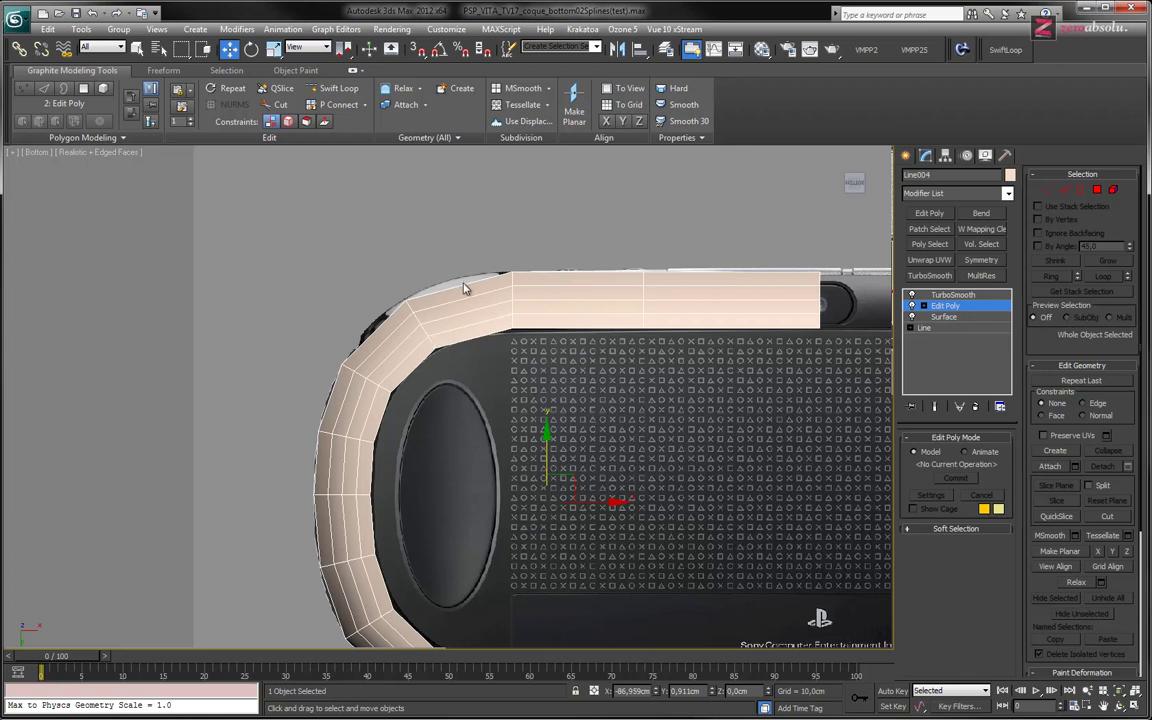
{"action": "scroll", "coordinate": [463, 289], "scroll_direction": "up", "scroll_amount": 1}
{"action": "scroll", "coordinate": [465, 300], "scroll_direction": "up", "scroll_amount": 2}
{"action": "scroll", "coordinate": [475, 340], "scroll_direction": "up", "scroll_amount": 2}
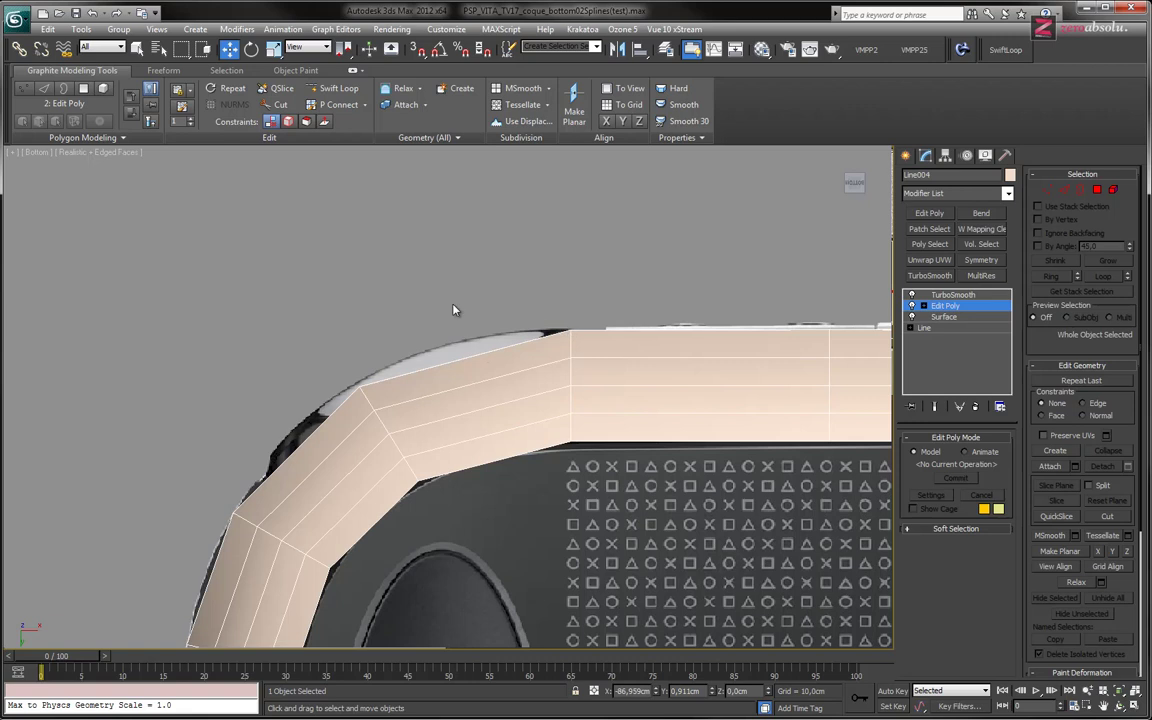
{"action": "middle_click_drag", "start_coordinate": [465, 417], "coordinate": [419, 327]}
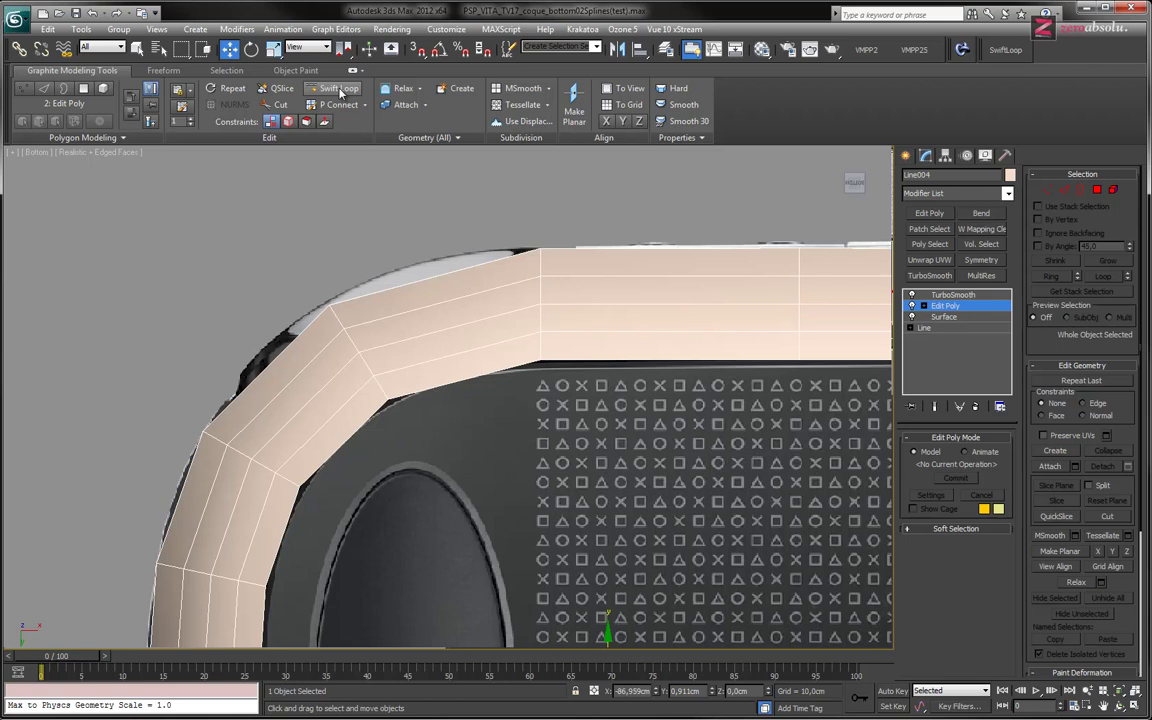
{"action": "left_click", "coordinate": [1006, 50]}
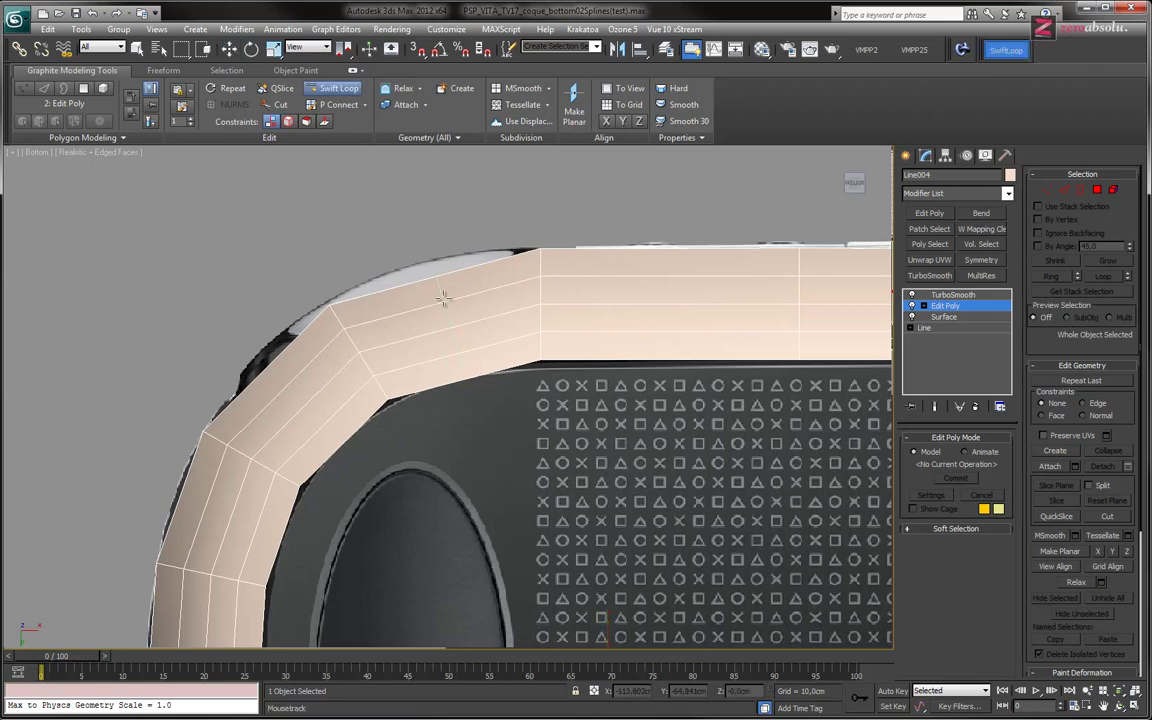
Insert an edge loop across the strip near the corner and slide it into position
{"action": "left_click", "coordinate": [442, 298]}
{"action": "right_click", "coordinate": [448, 290]}
{"action": "left_click_drag", "start_coordinate": [448, 290], "coordinate": [469, 290]}
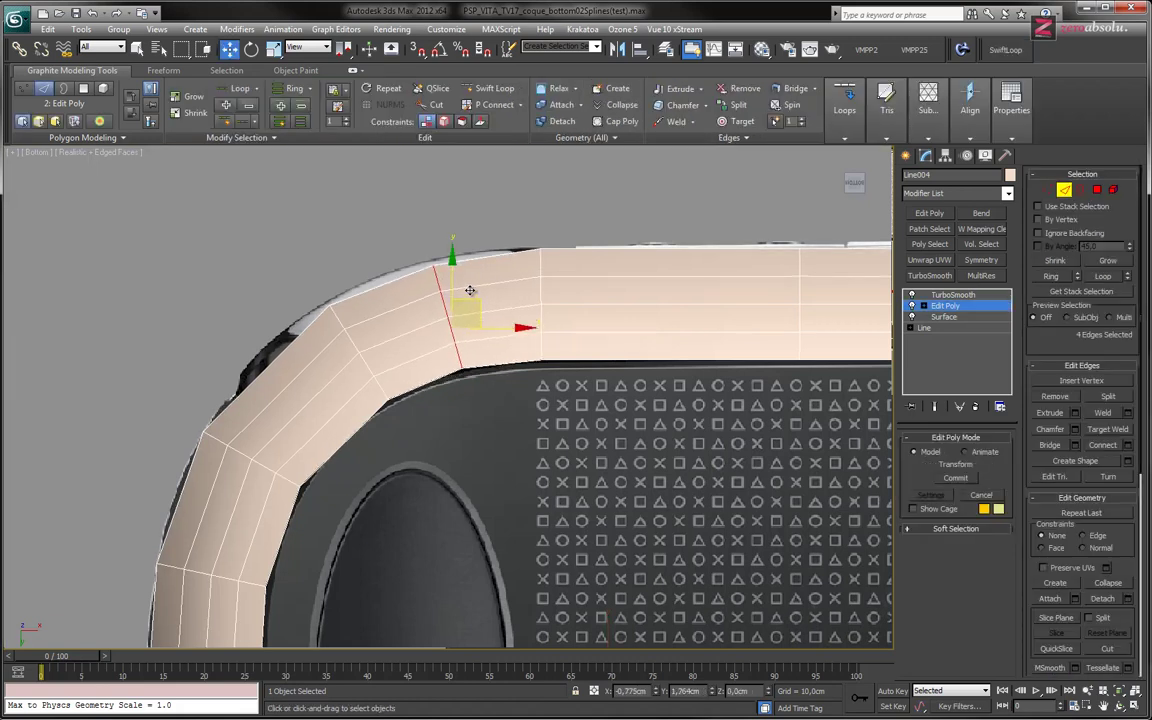
{"action": "mouse_move", "coordinate": [469, 290]}
{"action": "left_mouse_down"}
{"action": "mouse_move", "coordinate": [464, 280]}
{"action": "mouse_move", "coordinate": [473, 291]}
{"action": "left_mouse_up"}
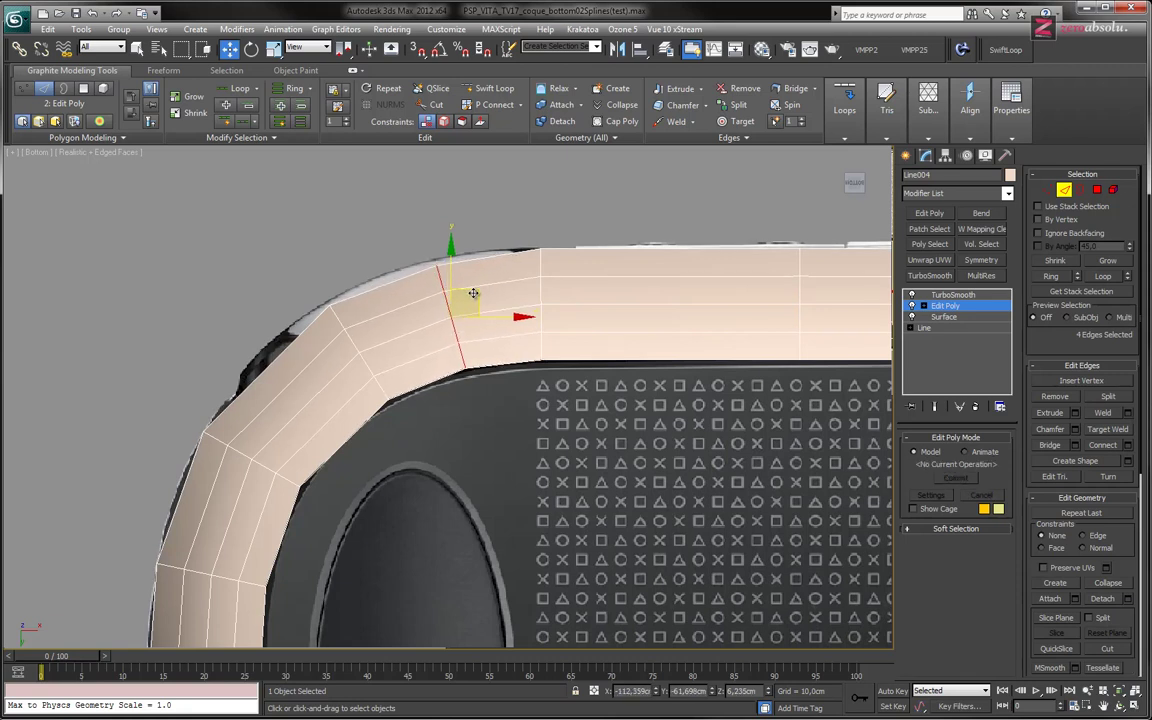
{"action": "key", "text": "ctrl+z"}
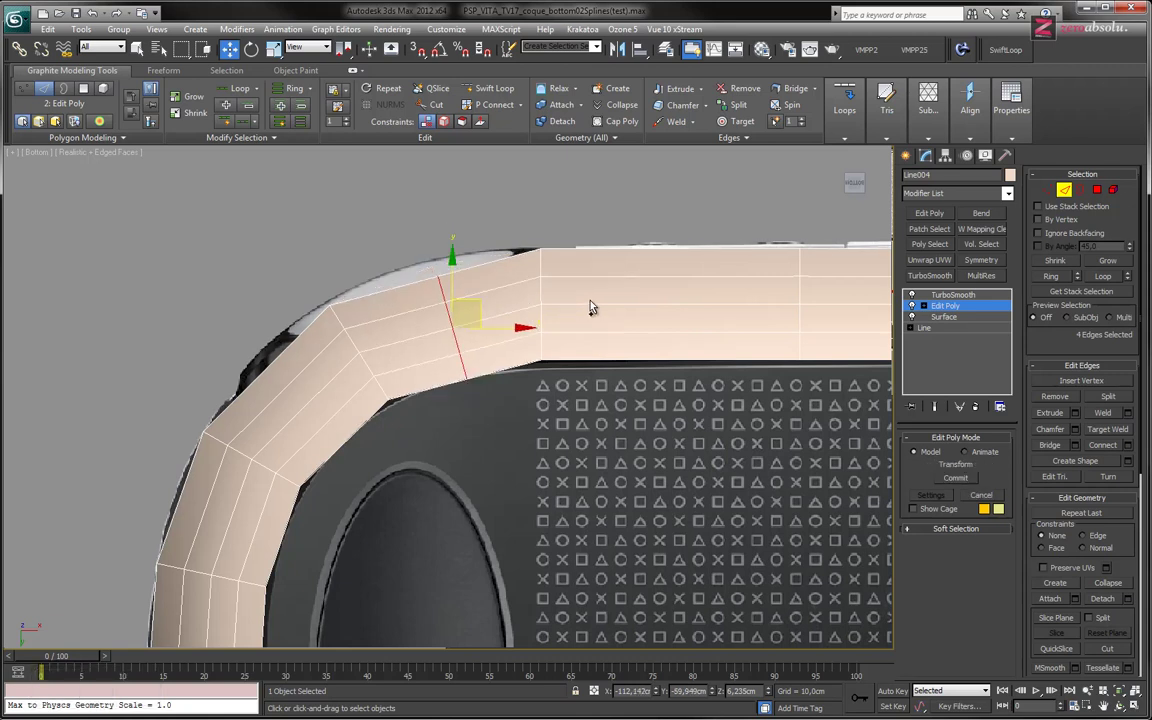
{"action": "left_click_drag", "start_coordinate": [457, 280], "coordinate": [487, 259]}
Add another edge loop at the rounded corner, then check the smoothed result with Show End Result
{"action": "left_click", "coordinate": [485, 88]}
{"action": "left_click", "coordinate": [302, 393]}
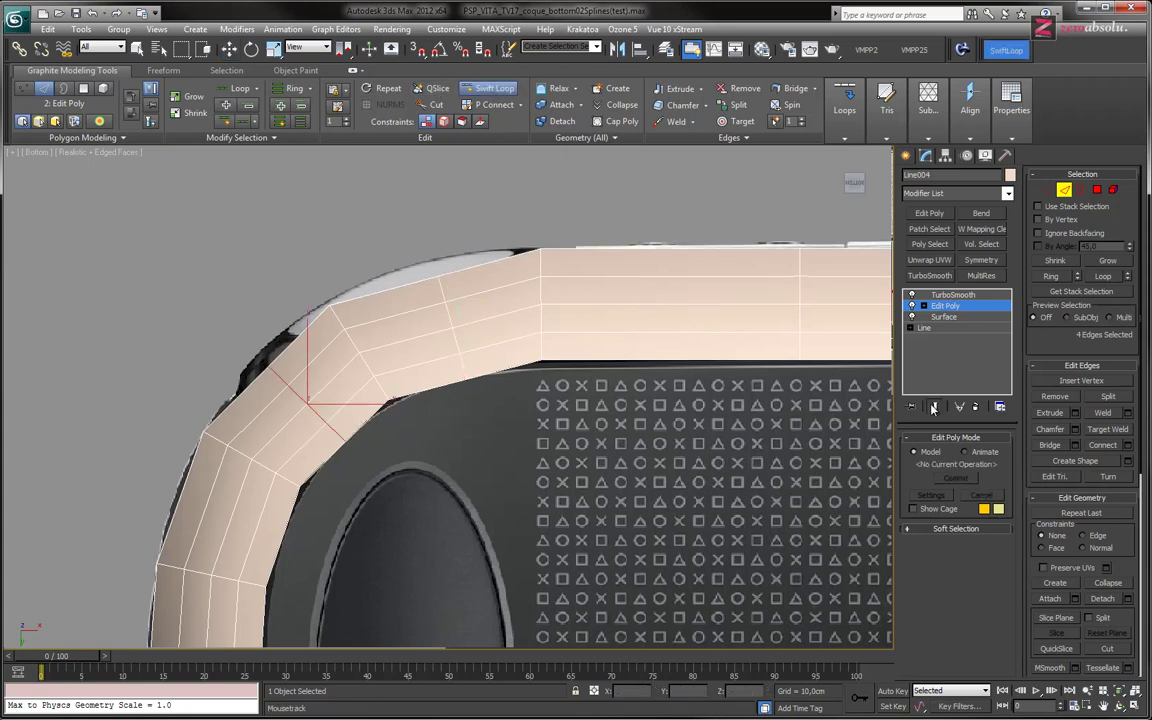
{"action": "key", "text": "ctrl+e"}
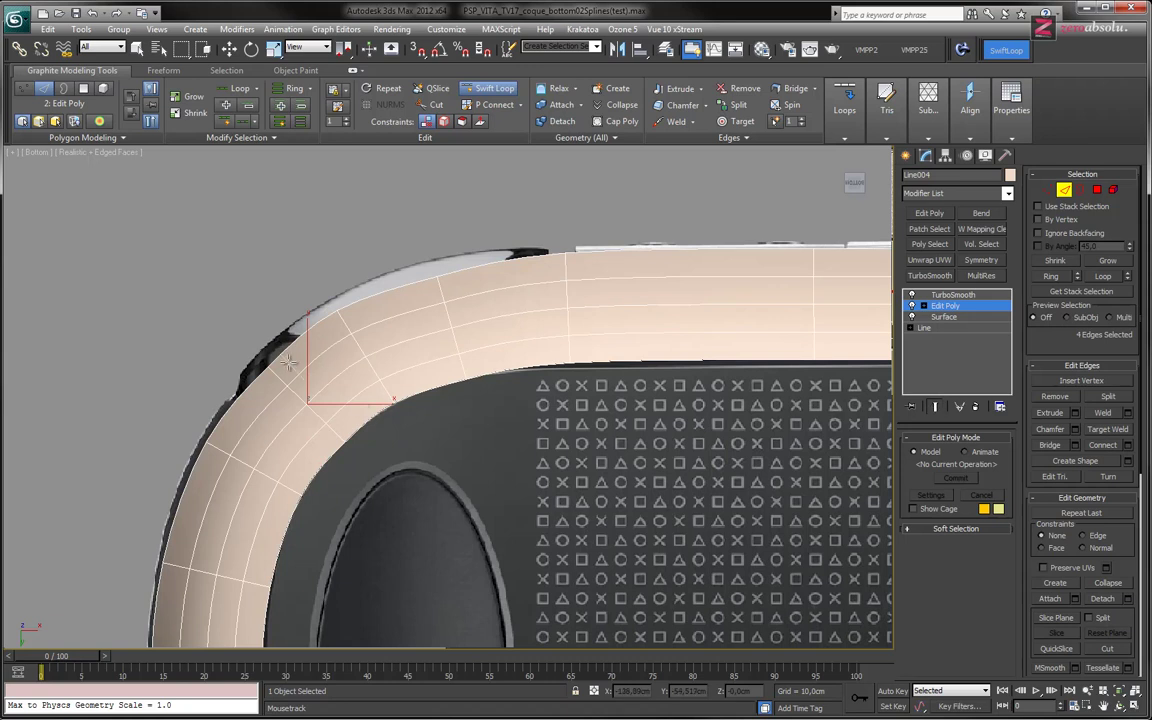
{"action": "scroll", "coordinate": [288, 362], "scroll_direction": "up", "scroll_amount": 2}
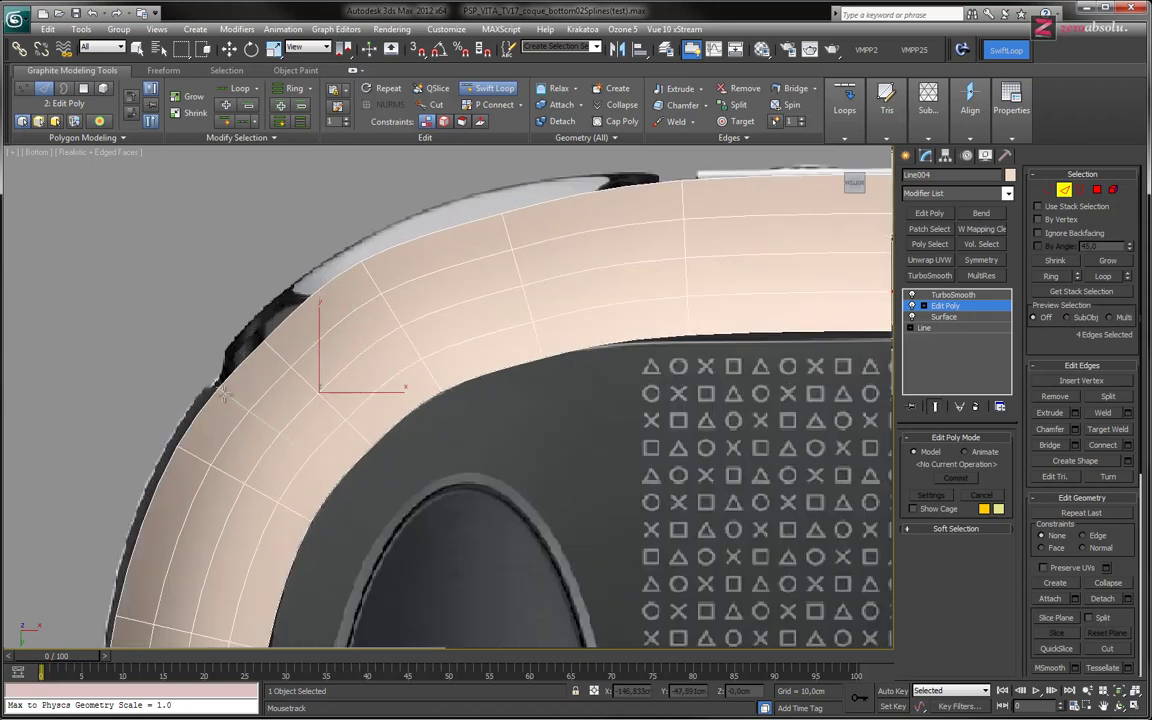
{"action": "key", "text": "w"}
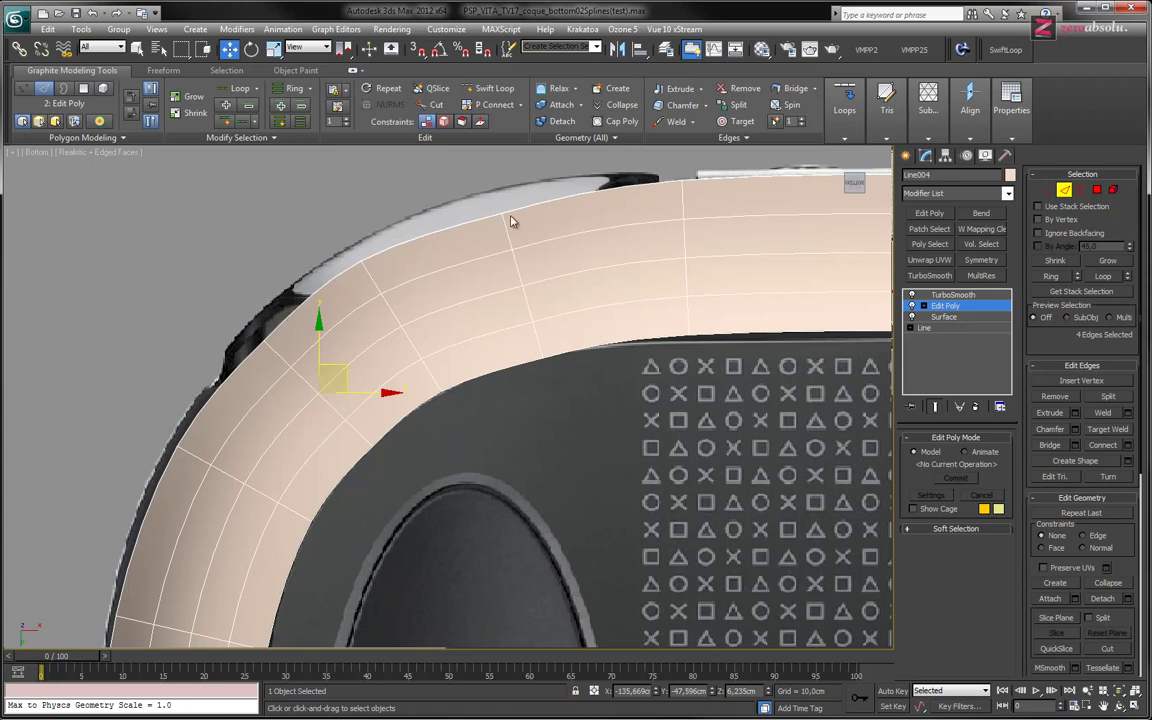
{"action": "scroll", "coordinate": [550, 195], "scroll_direction": "down", "scroll_amount": 3}
{"action": "middle_click_drag", "start_coordinate": [585, 237], "coordinate": [530, 257]}
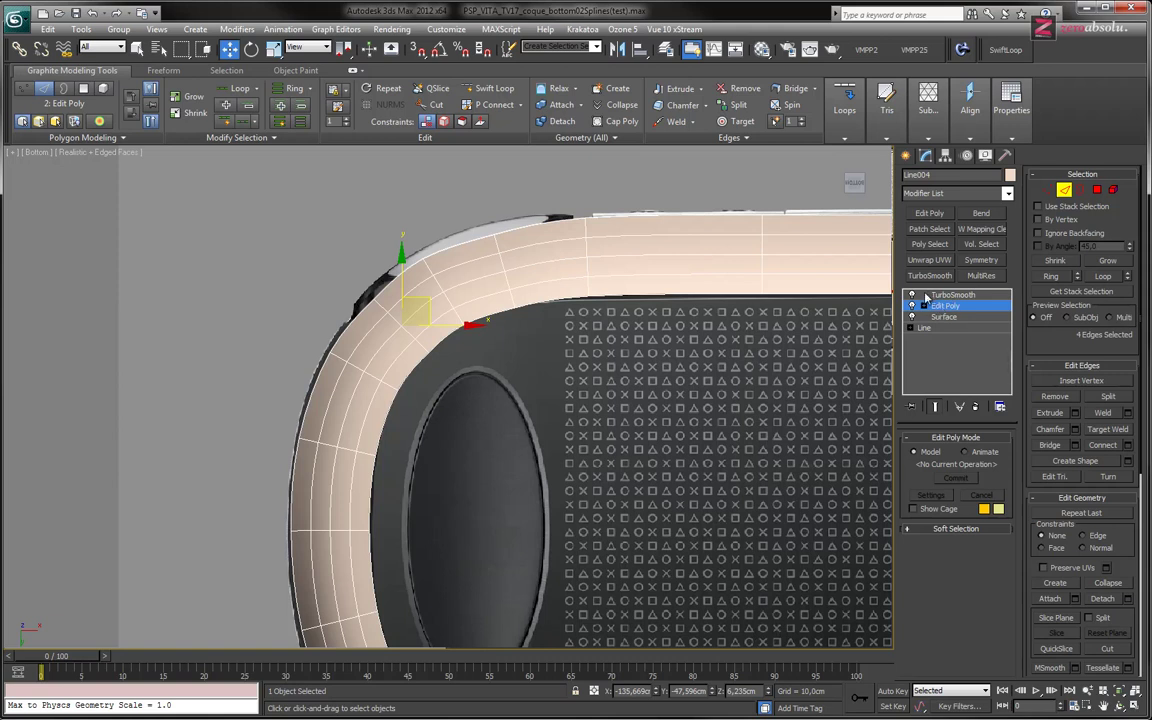
{"action": "key", "text": "ctrl+z"}
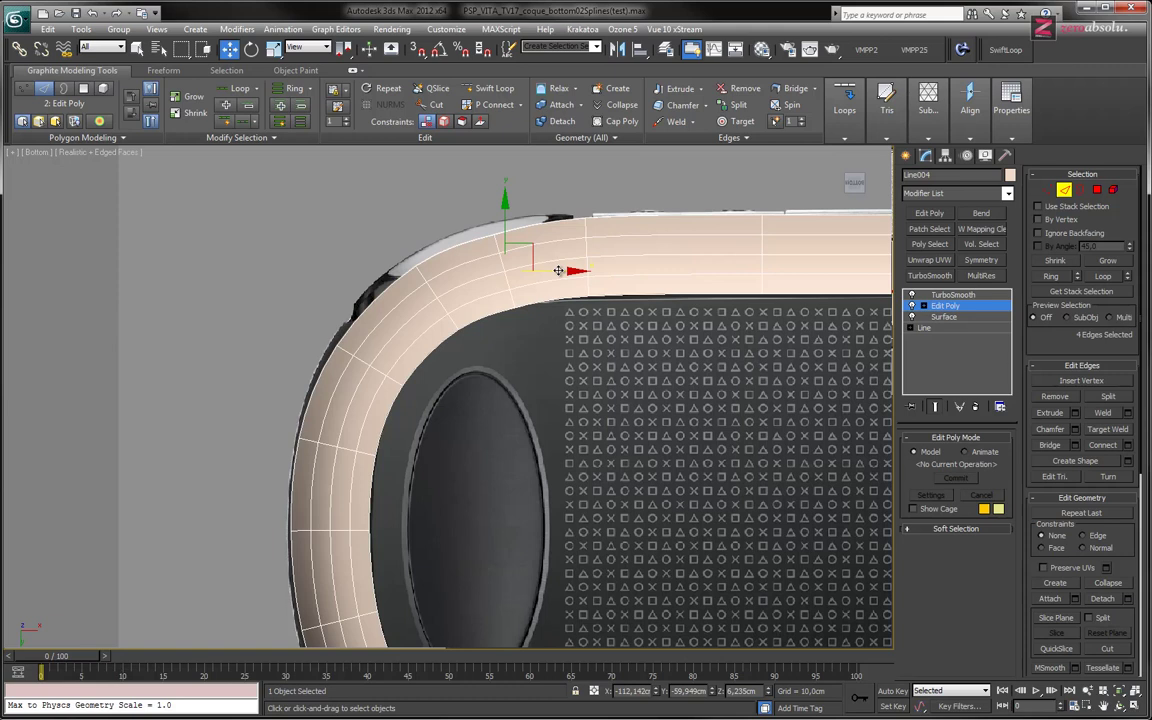
Return to Edge level with Show End Result off and undo the added corner loops
{"action": "left_click", "coordinate": [926, 307]}
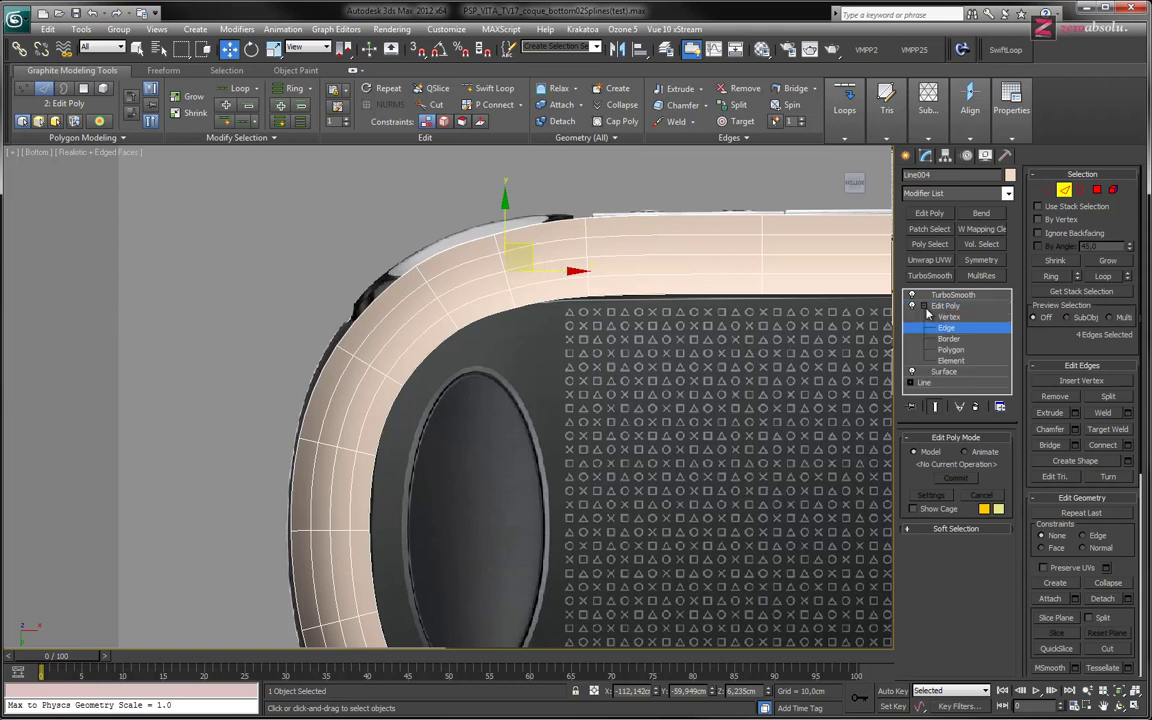
{"action": "left_click", "coordinate": [946, 305]}
{"action": "left_click", "coordinate": [946, 328]}
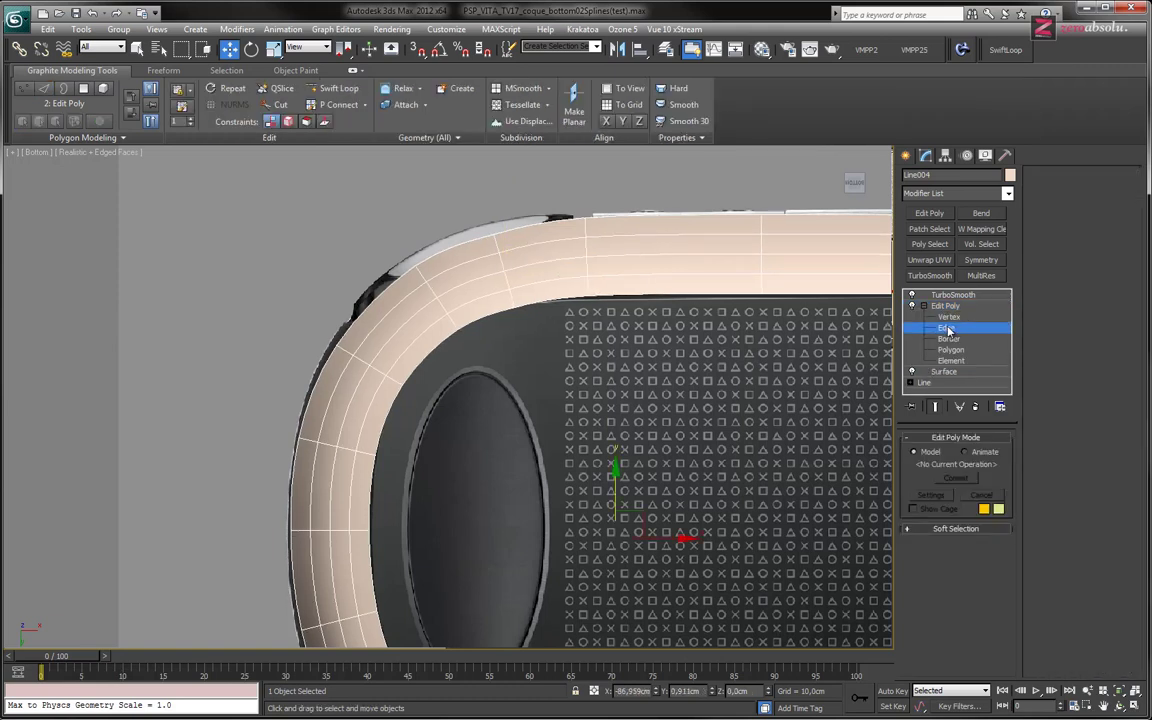
{"action": "left_click", "coordinate": [934, 407]}
{"action": "key", "text": "ctrl+z"}
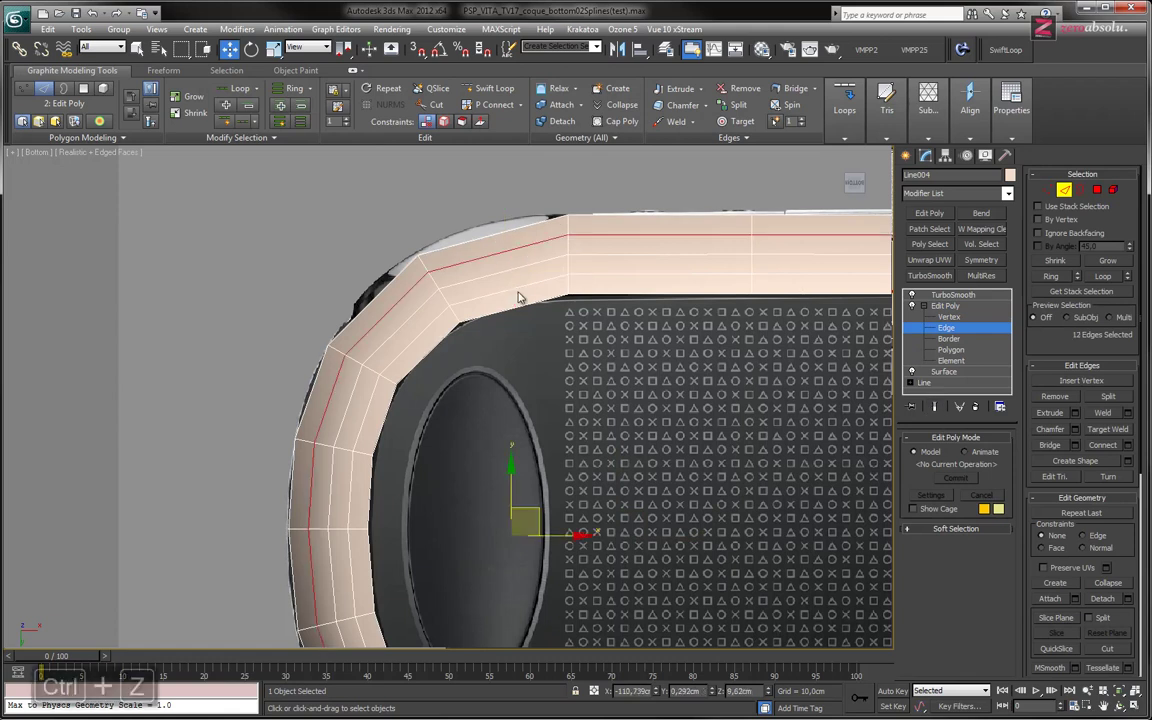
{"action": "scroll", "coordinate": [530, 335], "scroll_direction": "up", "scroll_amount": 2}
{"action": "scroll", "coordinate": [463, 347], "scroll_direction": "up", "scroll_amount": 2}
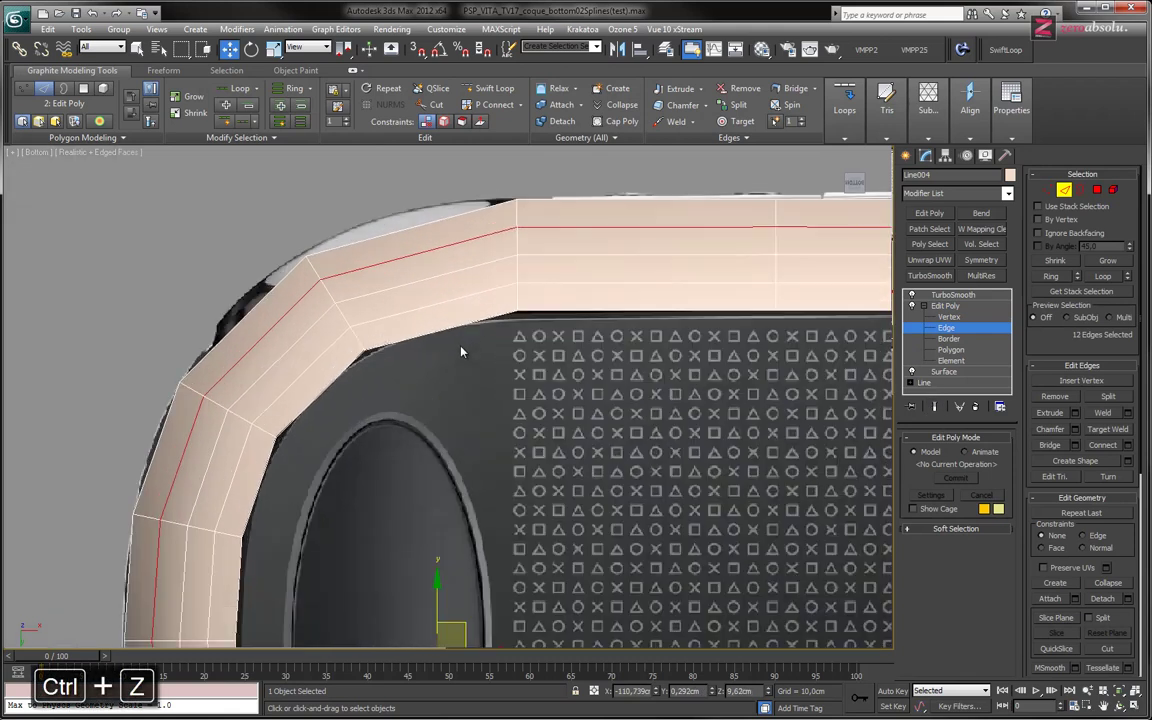
{"action": "scroll", "coordinate": [463, 347], "scroll_direction": "up", "scroll_amount": 2}
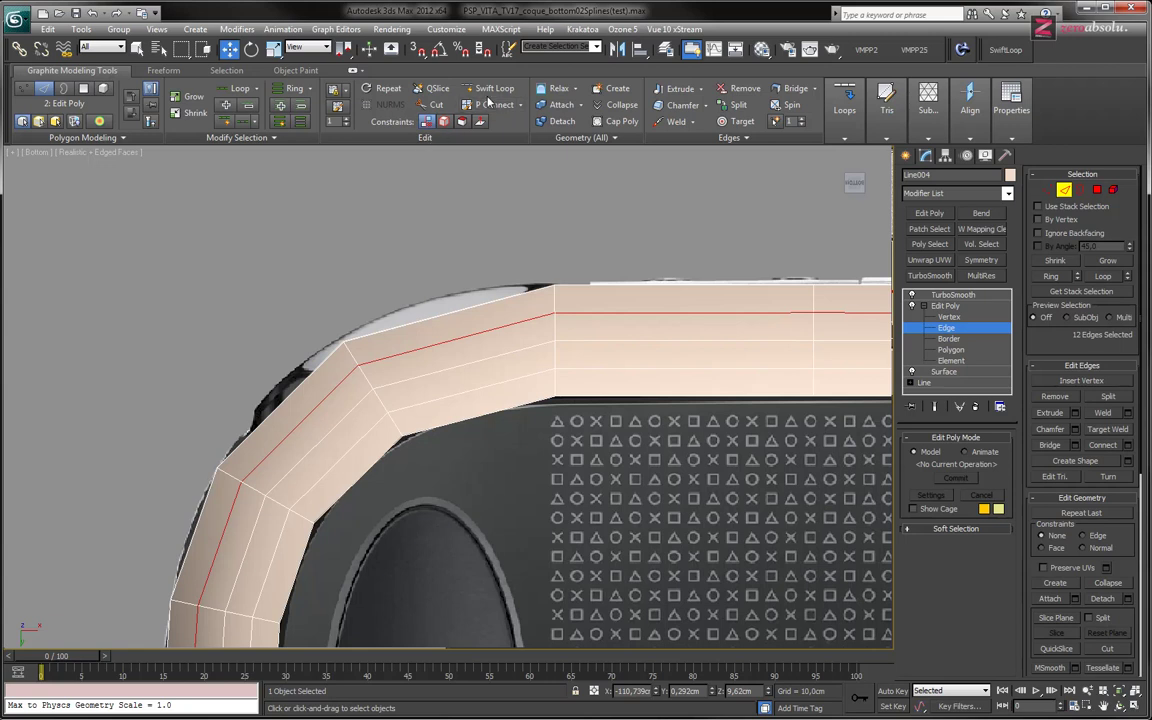
Collapse the Graphite ribbon to tabs, re-expand it, then minimize it to panel titles
{"action": "left_click", "coordinate": [352, 72]}
{"action": "left_click", "coordinate": [352, 71]}
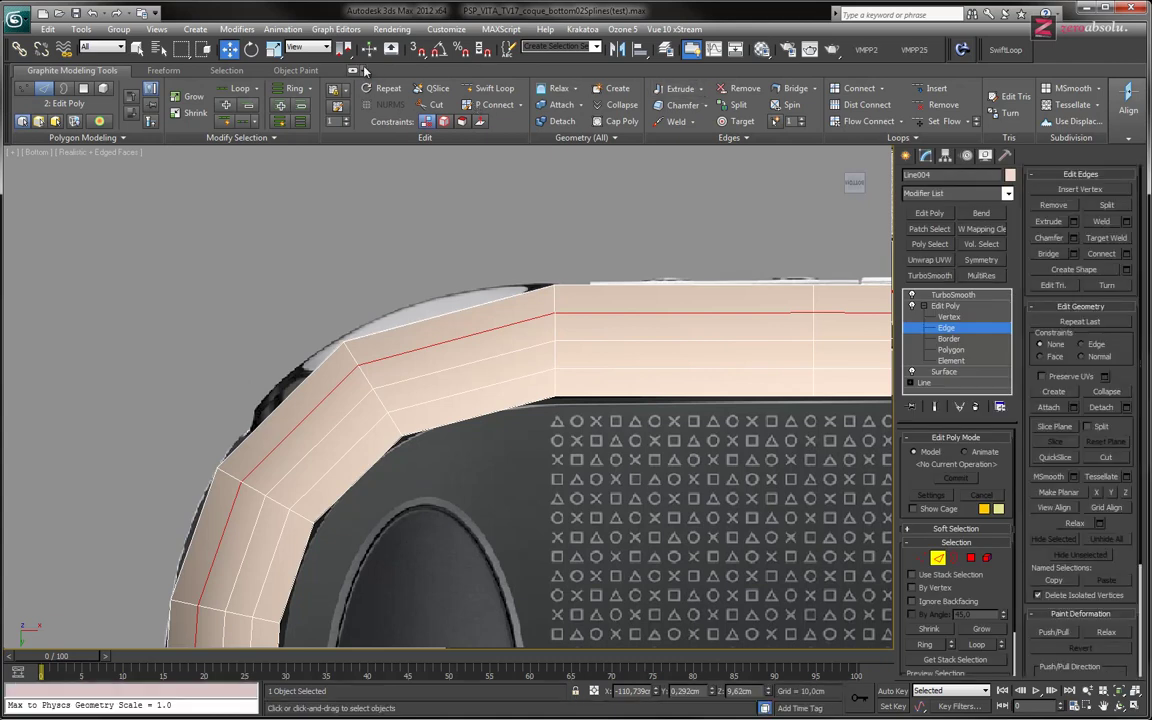
{"action": "left_click", "coordinate": [363, 72]}
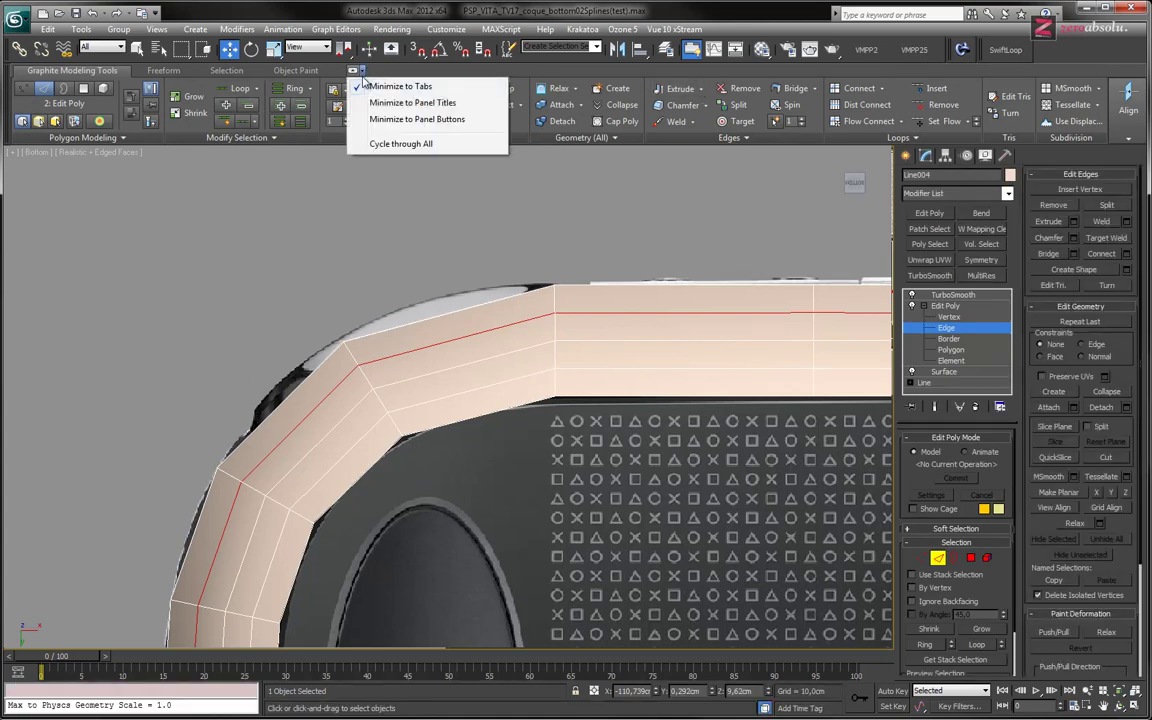
{"action": "left_click", "coordinate": [363, 72]}
{"action": "left_click", "coordinate": [363, 72]}
{"action": "left_click", "coordinate": [388, 104]}
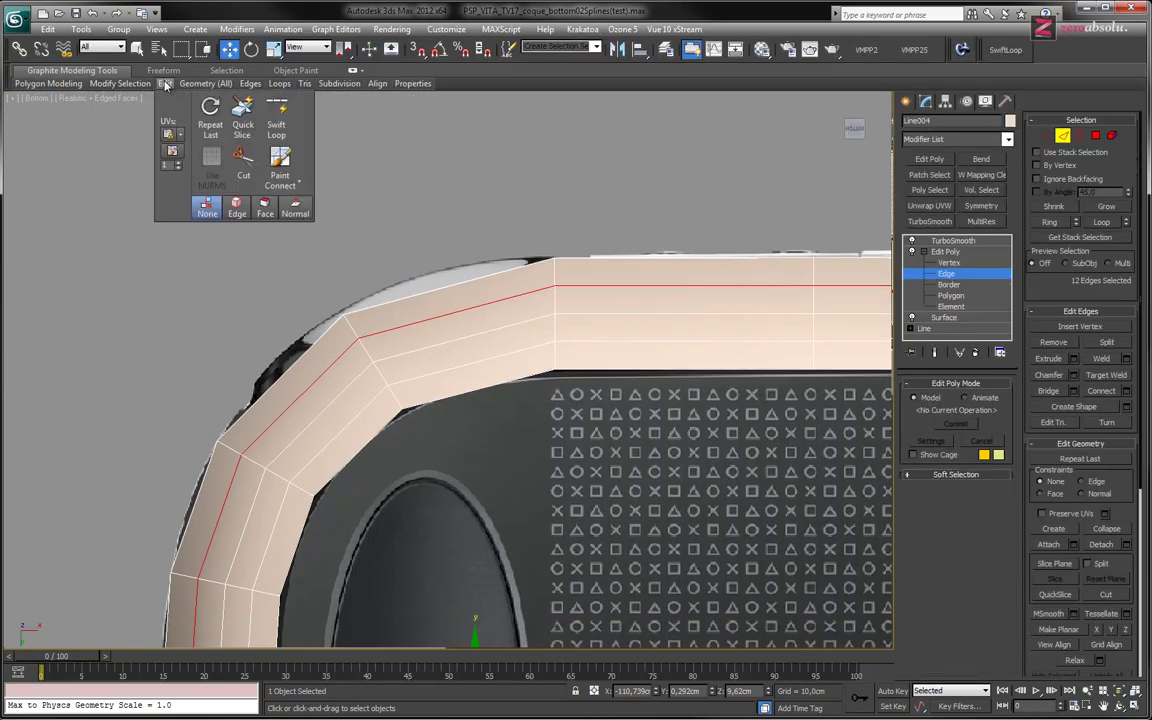
{"action": "mouse_move", "coordinate": [165, 83]}
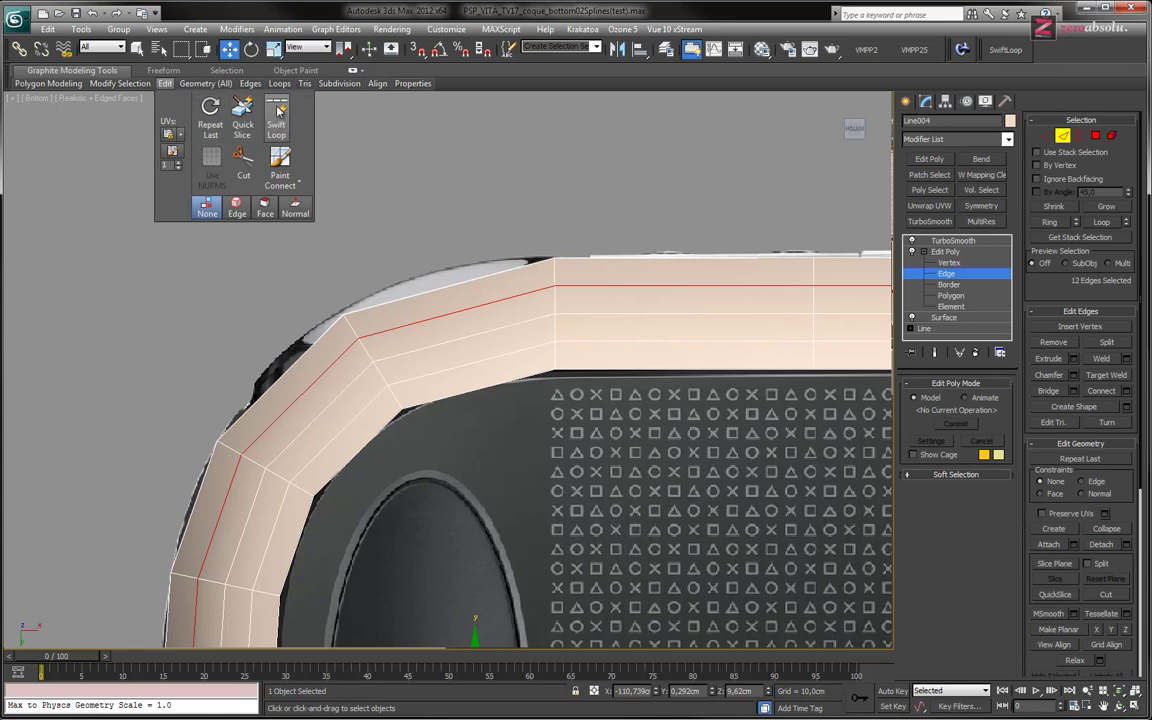
Try the Panel Buttons and Tabs-only ribbon layouts, then restore the full Graphite panels
{"action": "mouse_move", "coordinate": [304, 83]}
{"action": "left_click", "coordinate": [361, 71]}
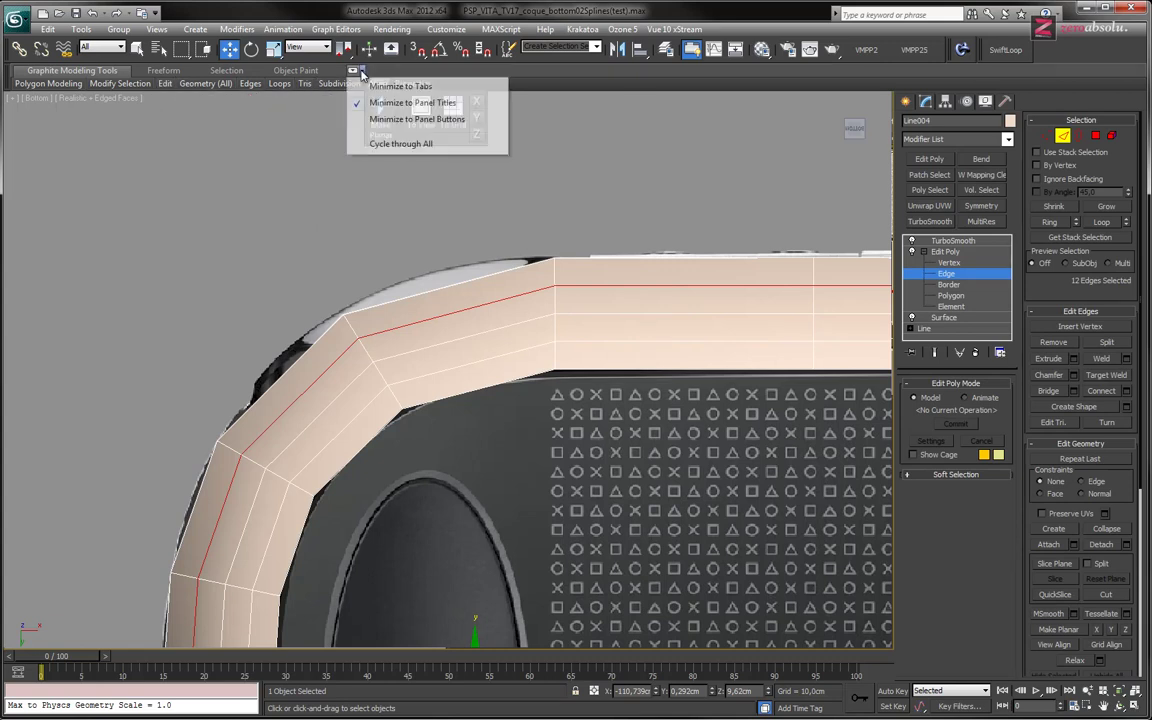
{"action": "left_click", "coordinate": [410, 120]}
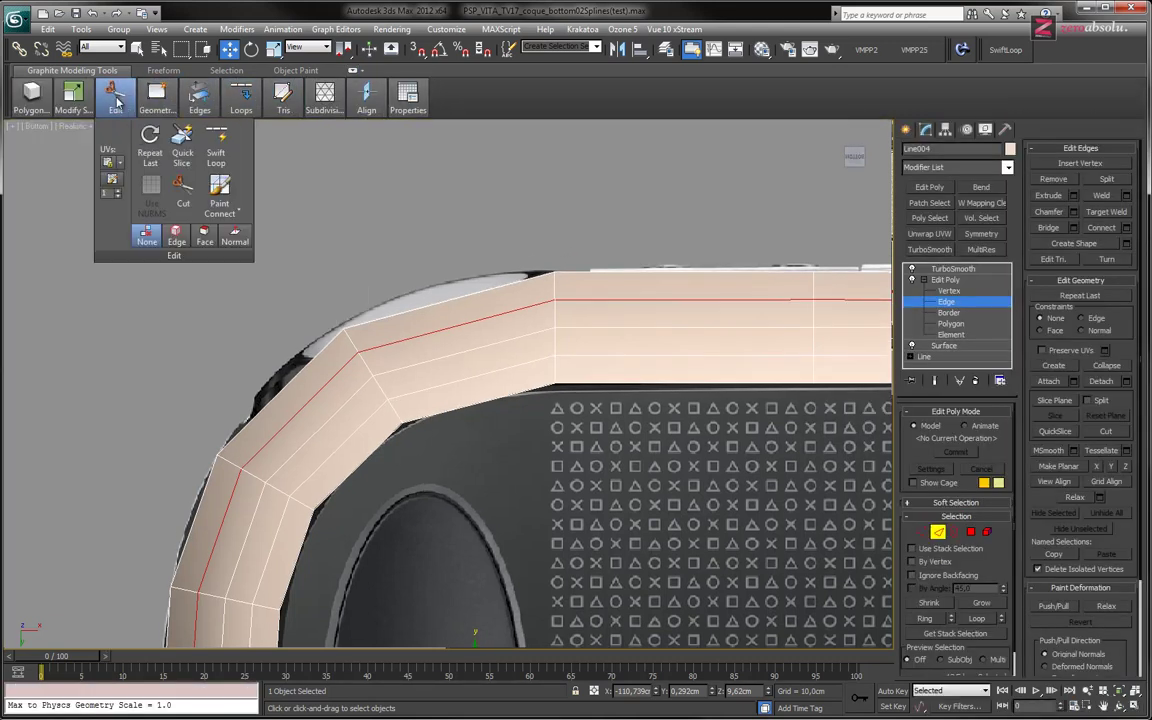
{"action": "mouse_move", "coordinate": [115, 98]}
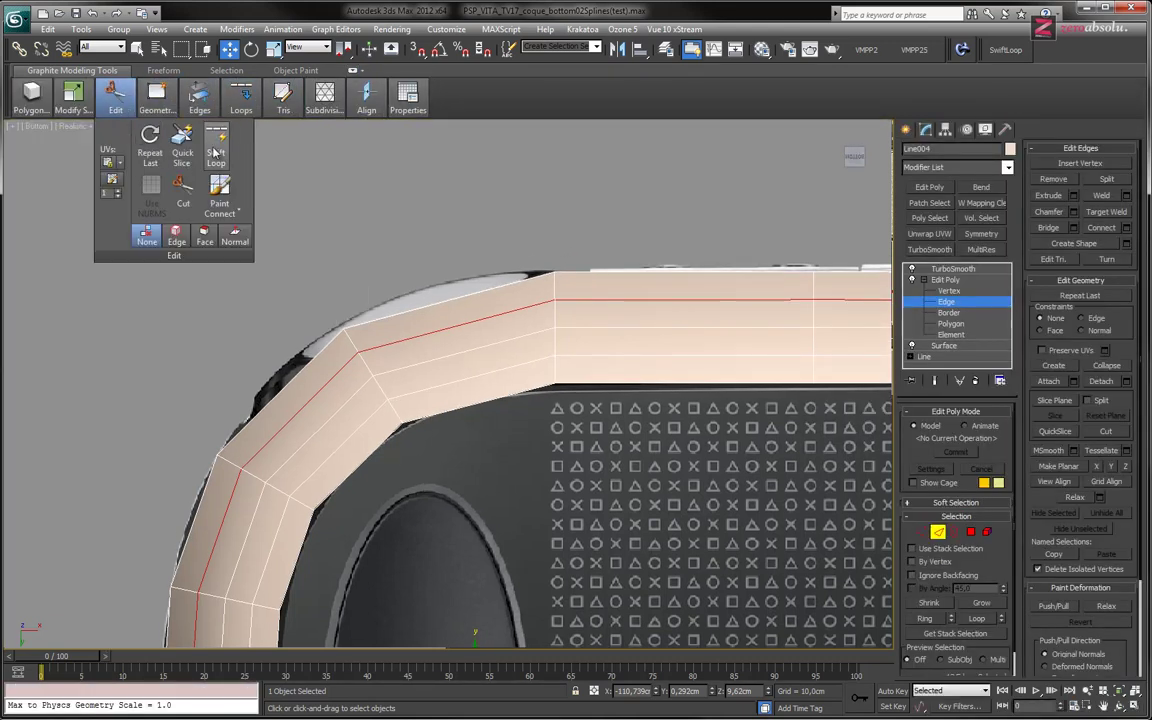
{"action": "left_click", "coordinate": [361, 71]}
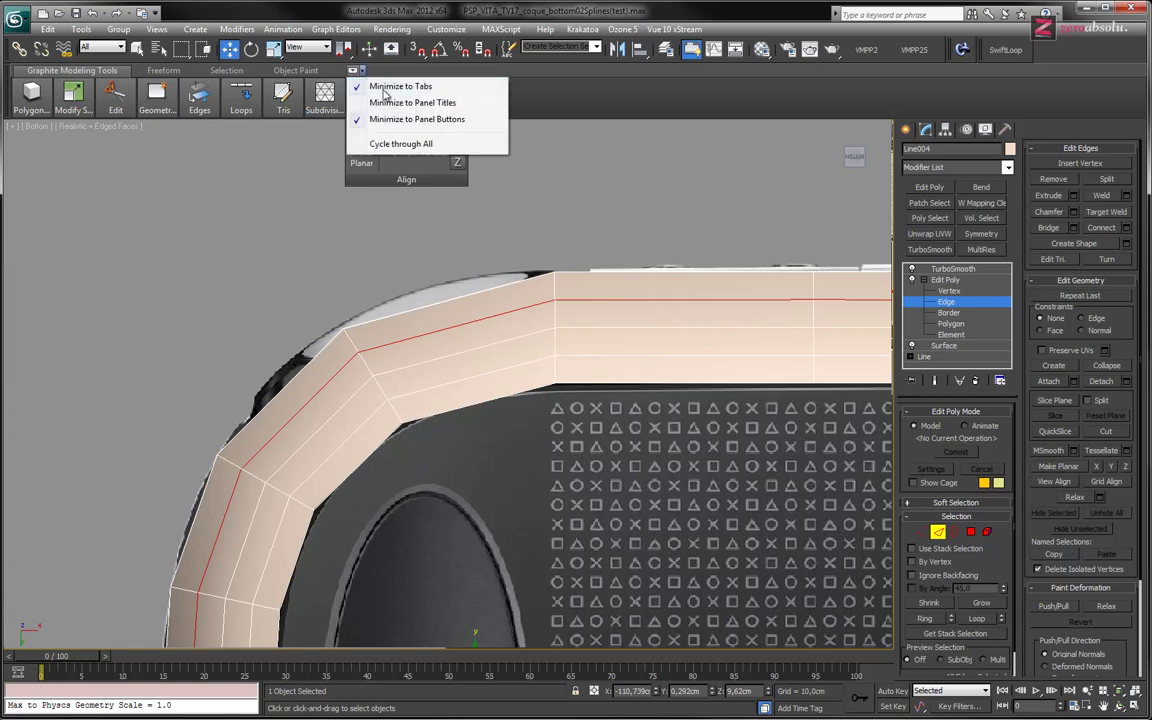
{"action": "left_click", "coordinate": [386, 88]}
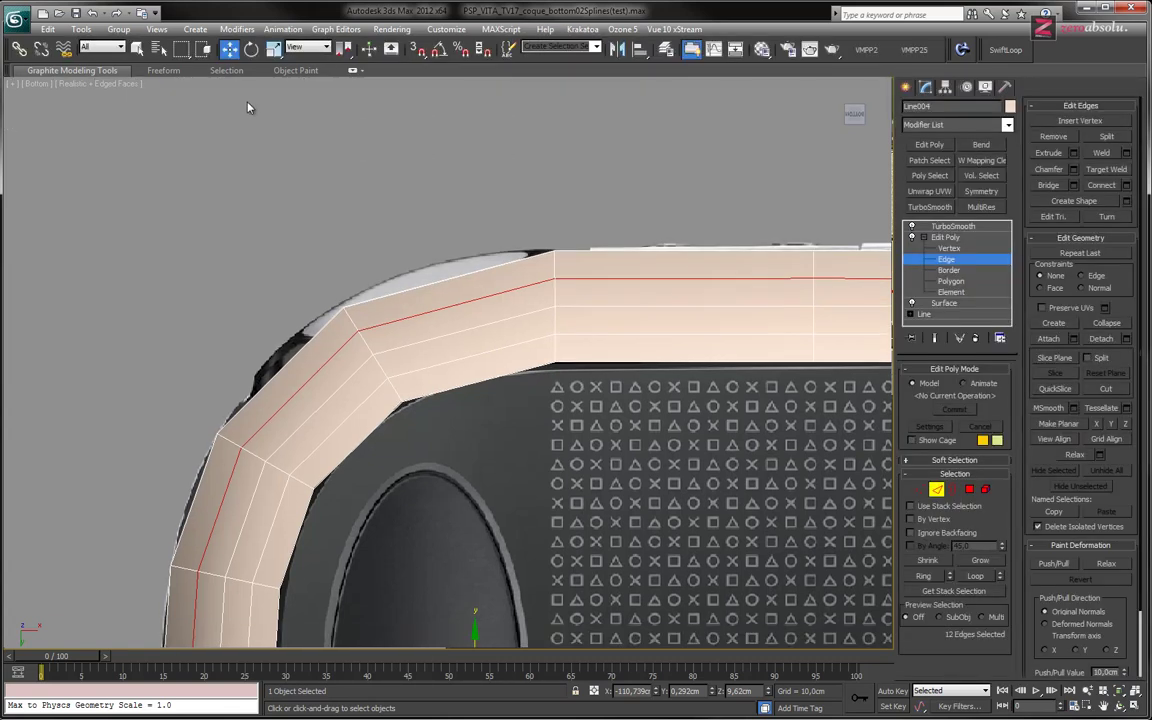
{"action": "left_click", "coordinate": [353, 71]}
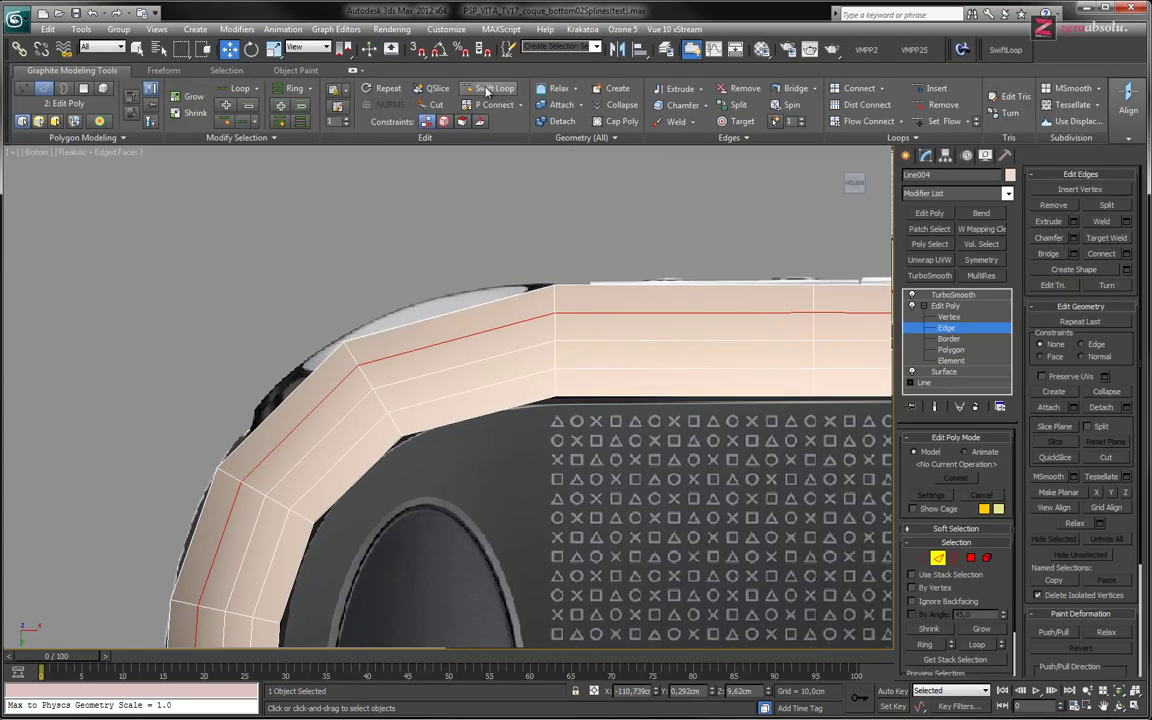
Activate Swift Loop and zoom in on the rounded corner before cancelling the tool
{"action": "left_click", "coordinate": [487, 91]}
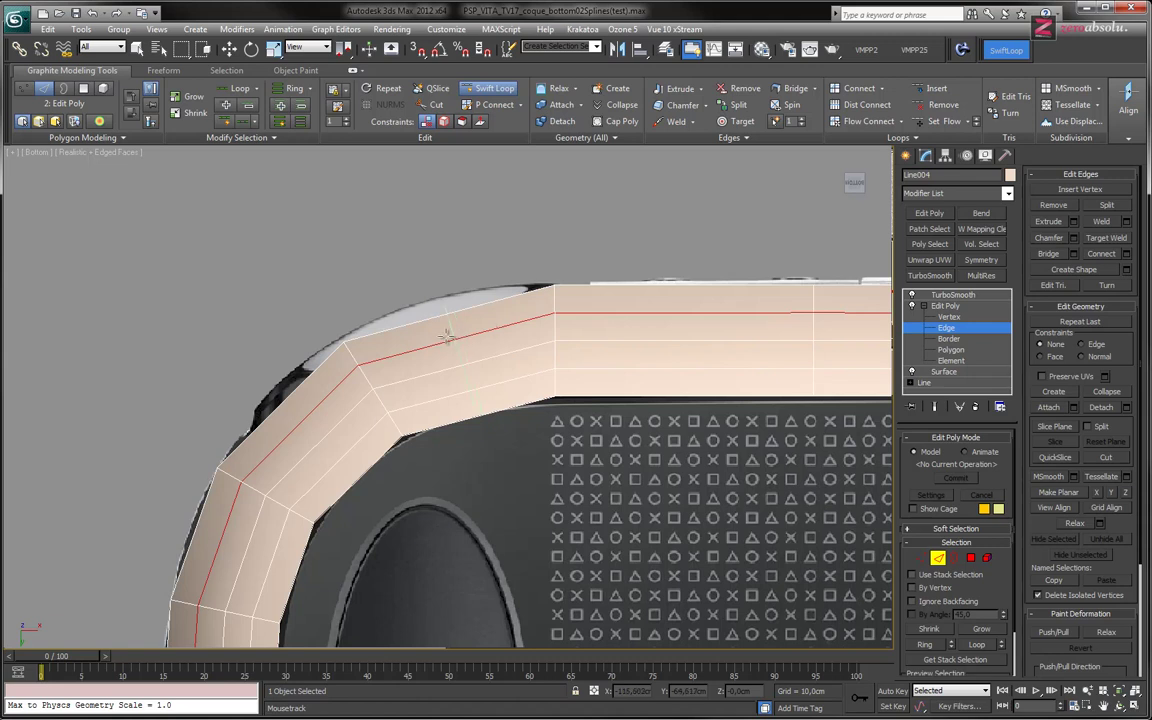
{"action": "scroll", "coordinate": [446, 336], "scroll_direction": "up", "scroll_amount": 1}
{"action": "scroll", "coordinate": [471, 327], "scroll_direction": "up", "scroll_amount": 4}
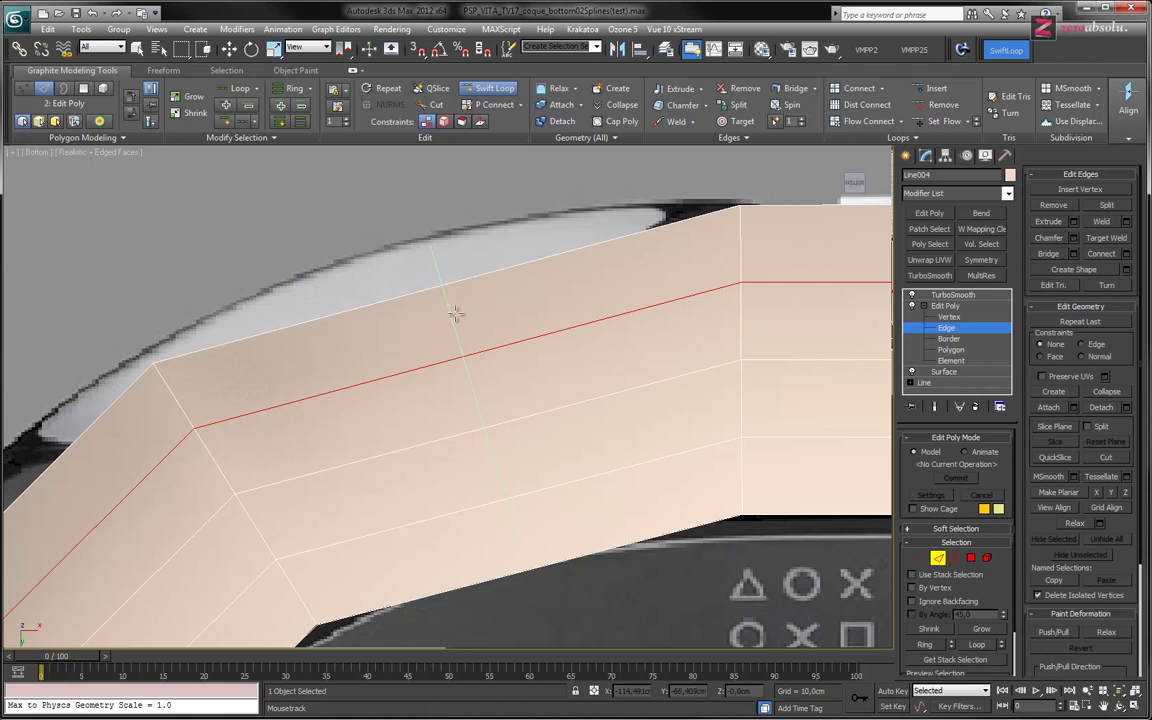
{"action": "scroll", "coordinate": [454, 350], "scroll_direction": "up", "scroll_amount": 3}
{"action": "scroll", "coordinate": [454, 350], "scroll_direction": "down", "scroll_amount": 3}
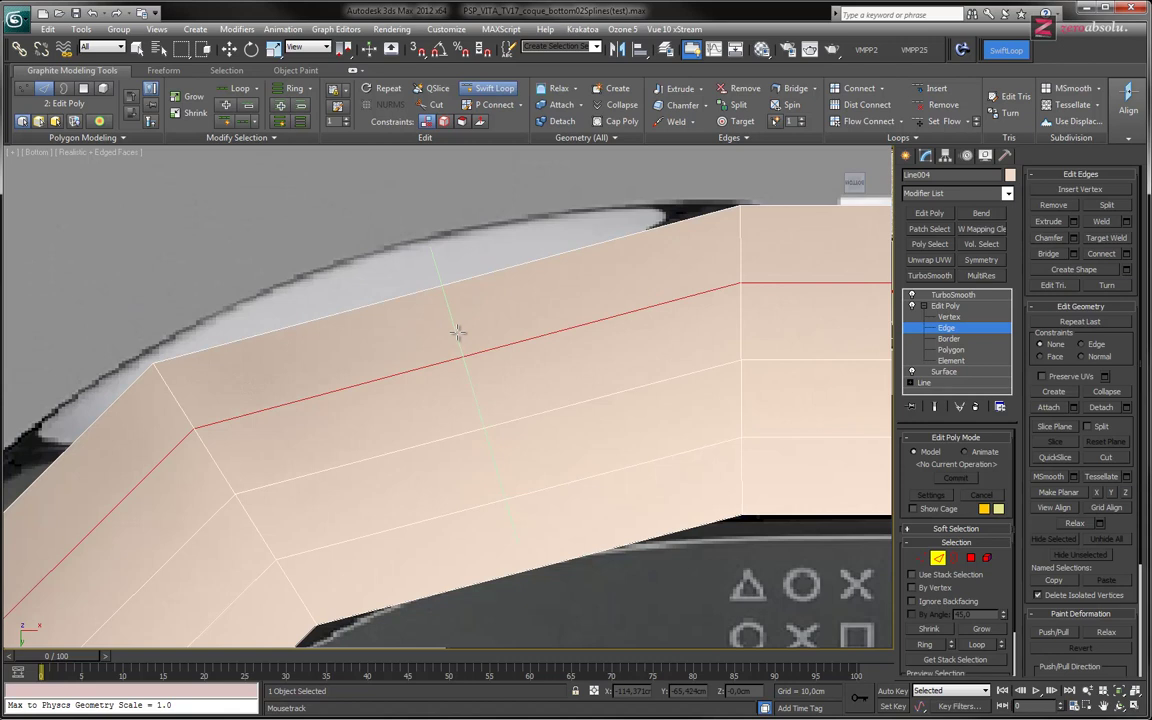
{"action": "scroll", "coordinate": [457, 332], "scroll_direction": "down", "scroll_amount": 2}
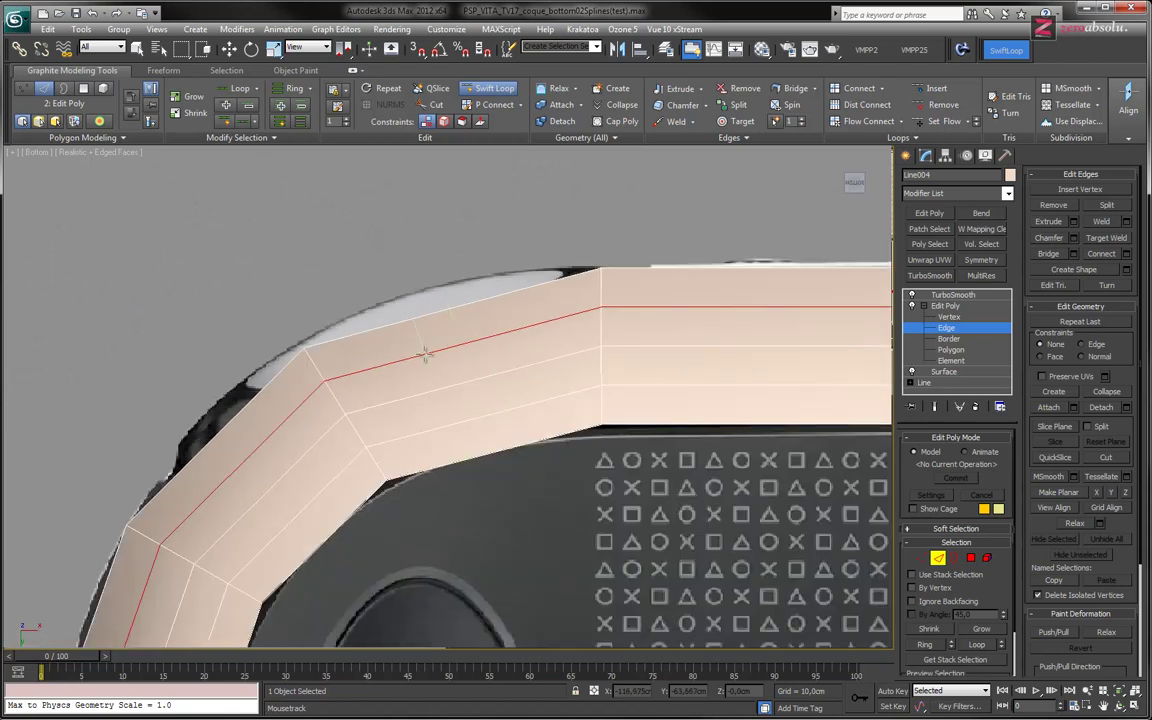
{"action": "right_click", "coordinate": [600, 270]}
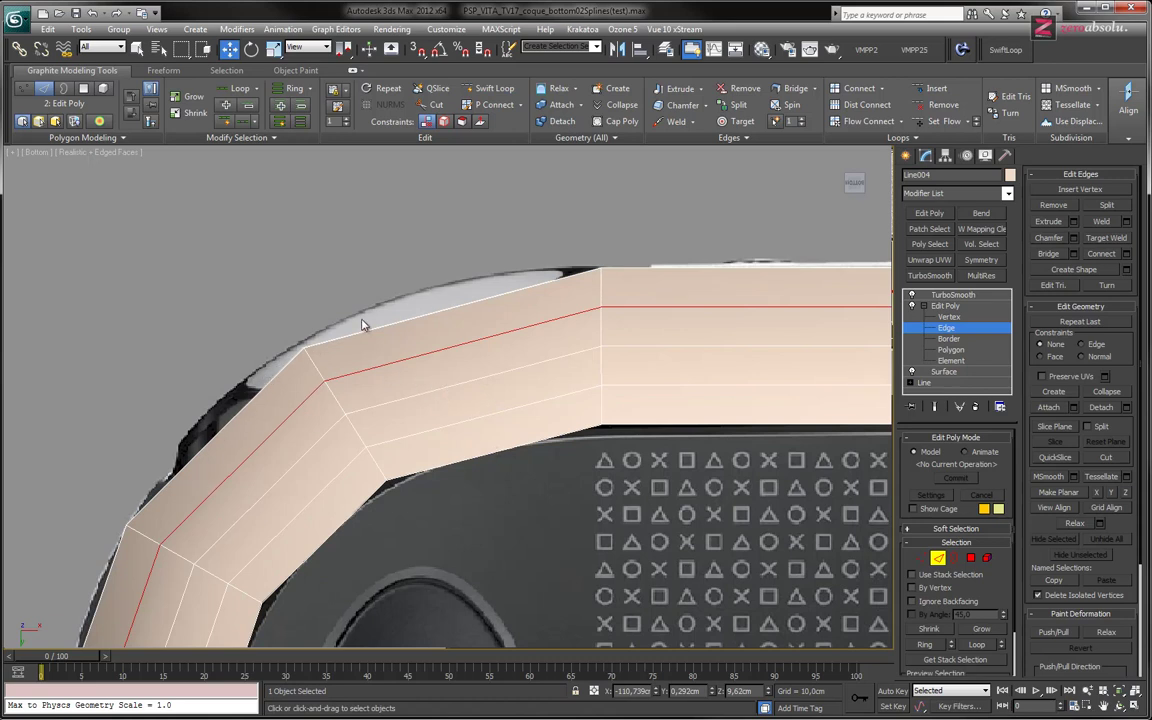
Insert a vertical edge loop where the straight top section starts curving into the corner
{"action": "mouse_move", "coordinate": [676, 309]}
{"action": "middle_mouse_down", "text": "alt"}
{"action": "mouse_move", "coordinate": [540, 329]}
{"action": "mouse_move", "coordinate": [566, 355]}
{"action": "middle_mouse_up", "text": "alt"}
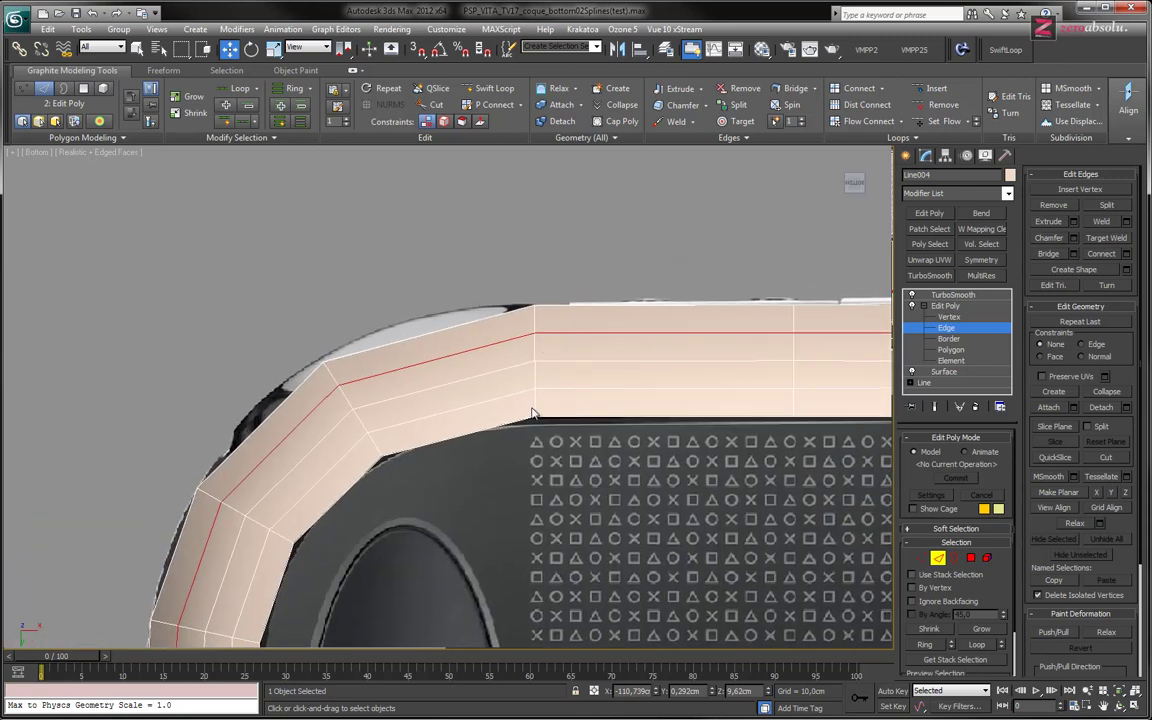
{"action": "left_click", "coordinate": [490, 88]}
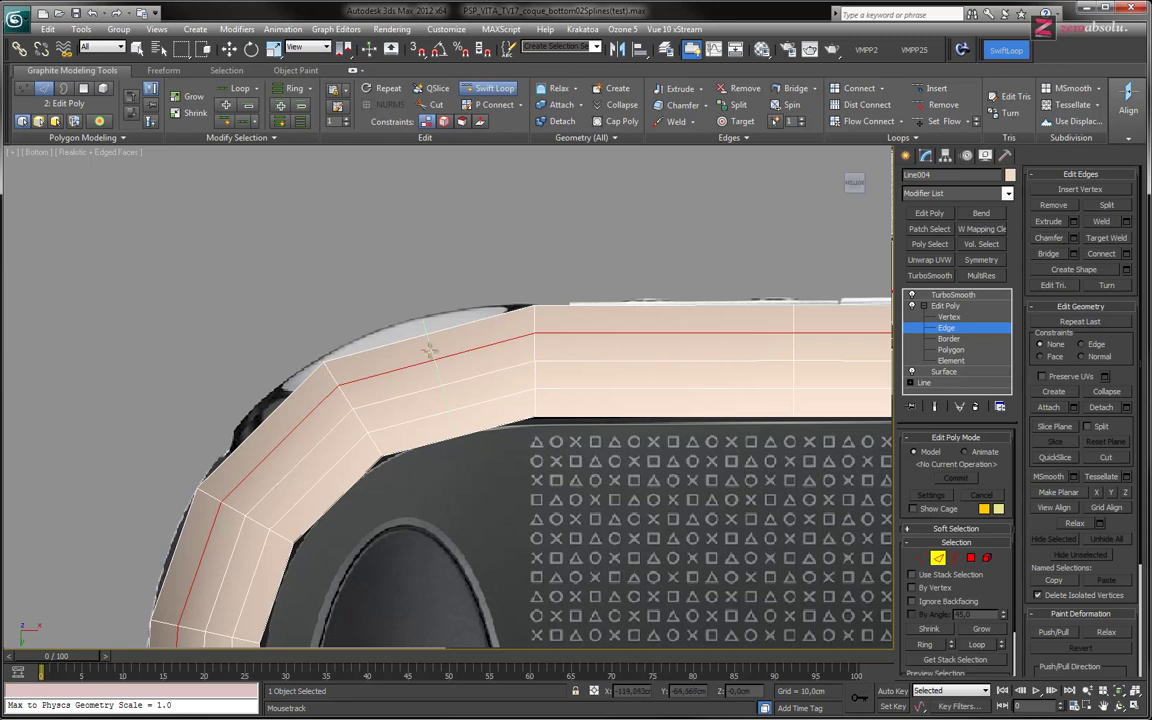
{"action": "left_click", "coordinate": [432, 347]}
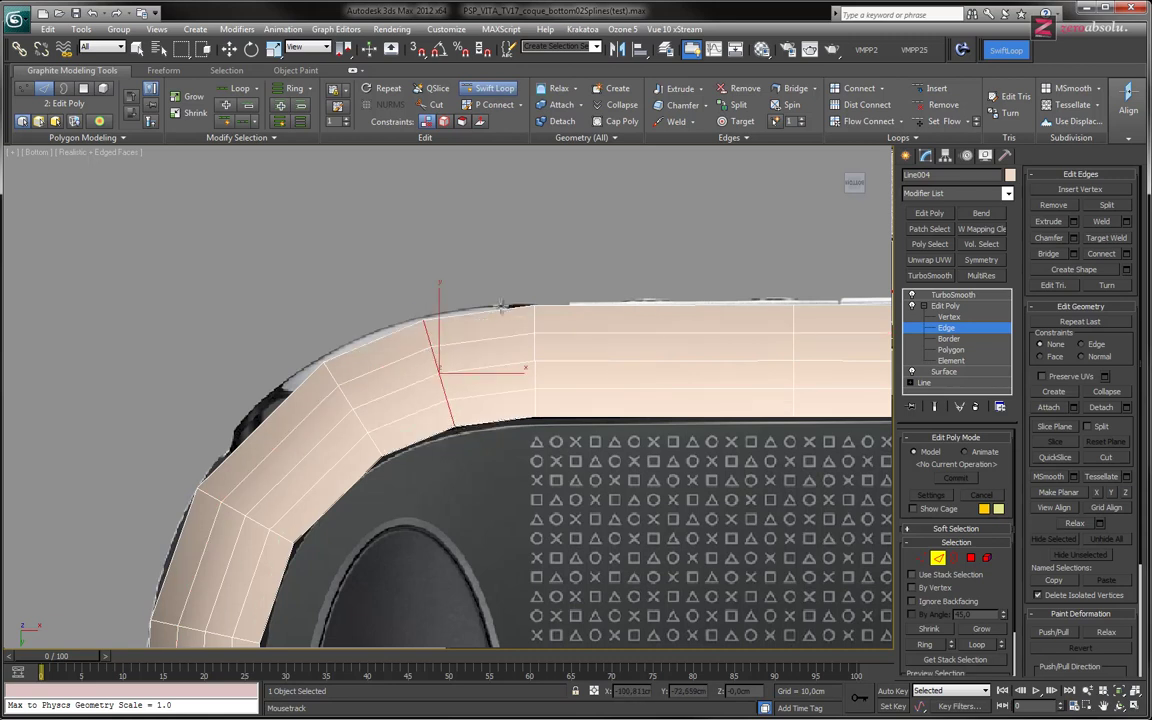
{"action": "scroll", "coordinate": [384, 393], "scroll_direction": "down", "scroll_amount": 2}
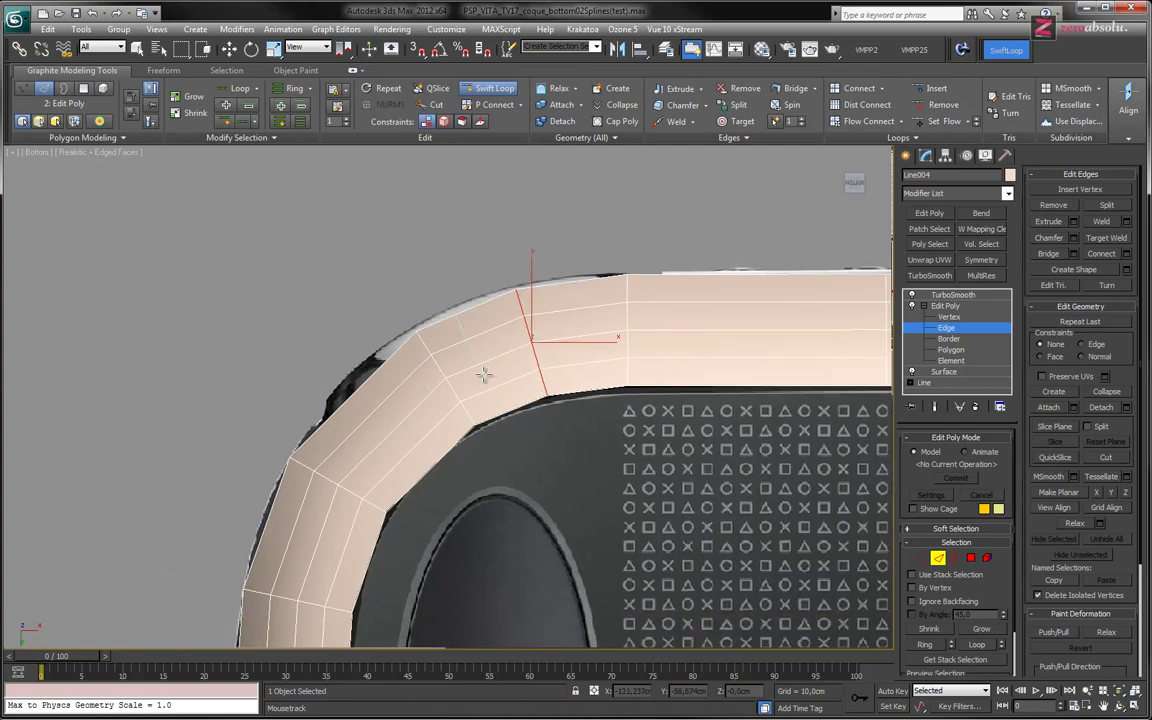
{"action": "scroll", "coordinate": [470, 375], "scroll_direction": "down", "scroll_amount": 3}
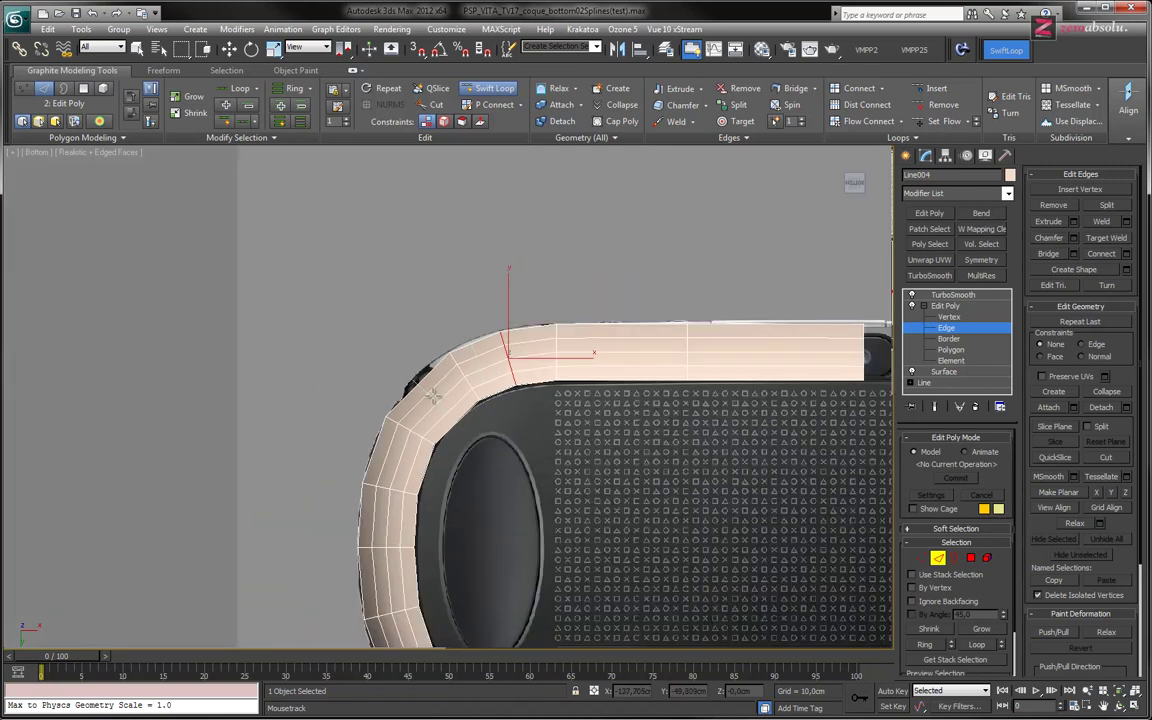
{"action": "middle_click_drag", "start_coordinate": [480, 545], "coordinate": [440, 357]}
Select edges on the lower straight section and rounded corner, and switch to wireframe
{"action": "left_click", "coordinate": [476, 508]}
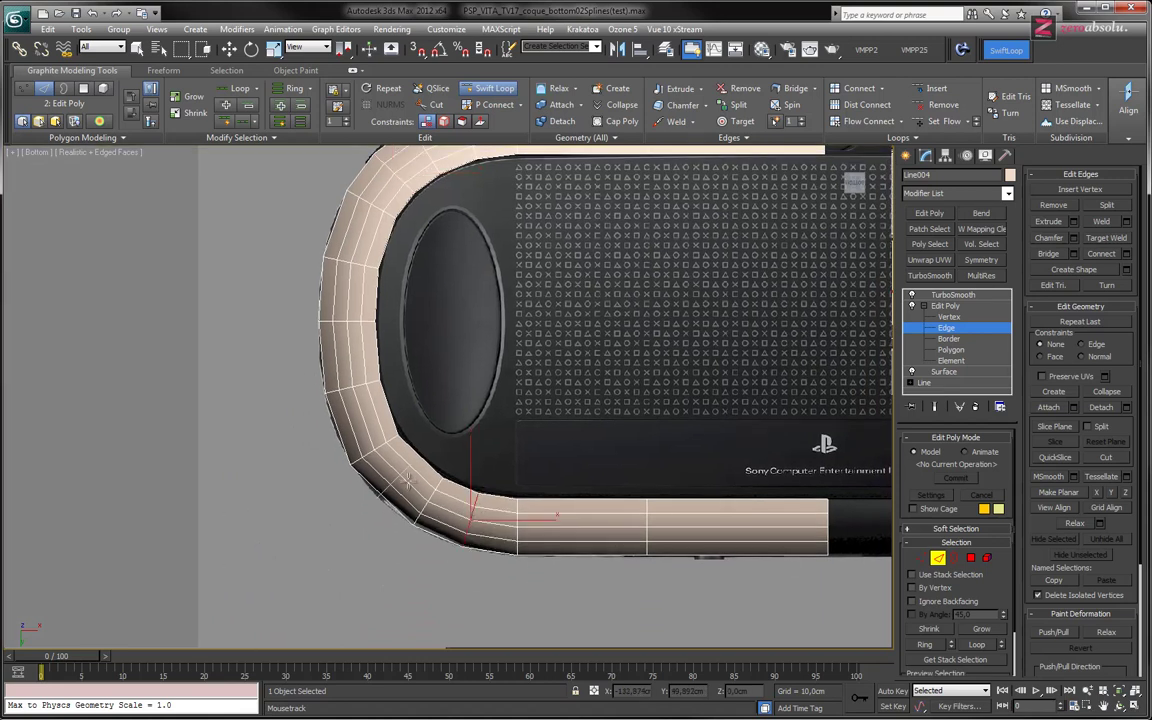
{"action": "left_click", "coordinate": [405, 476]}
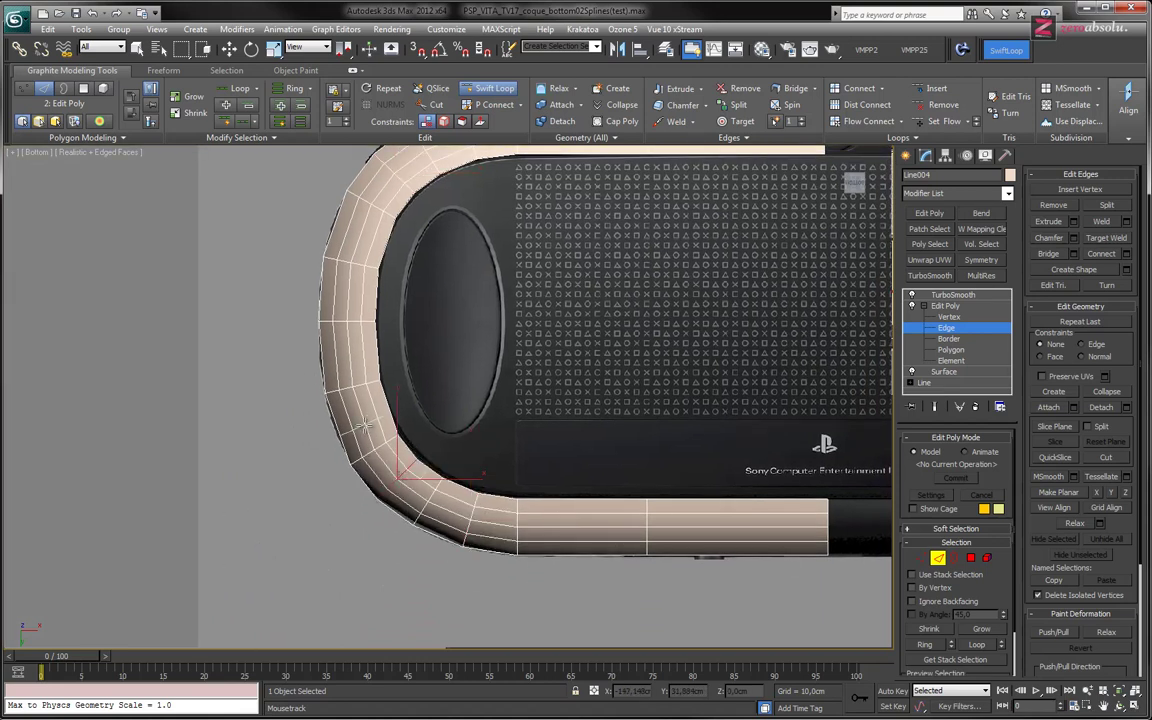
{"action": "key", "text": "F3"}
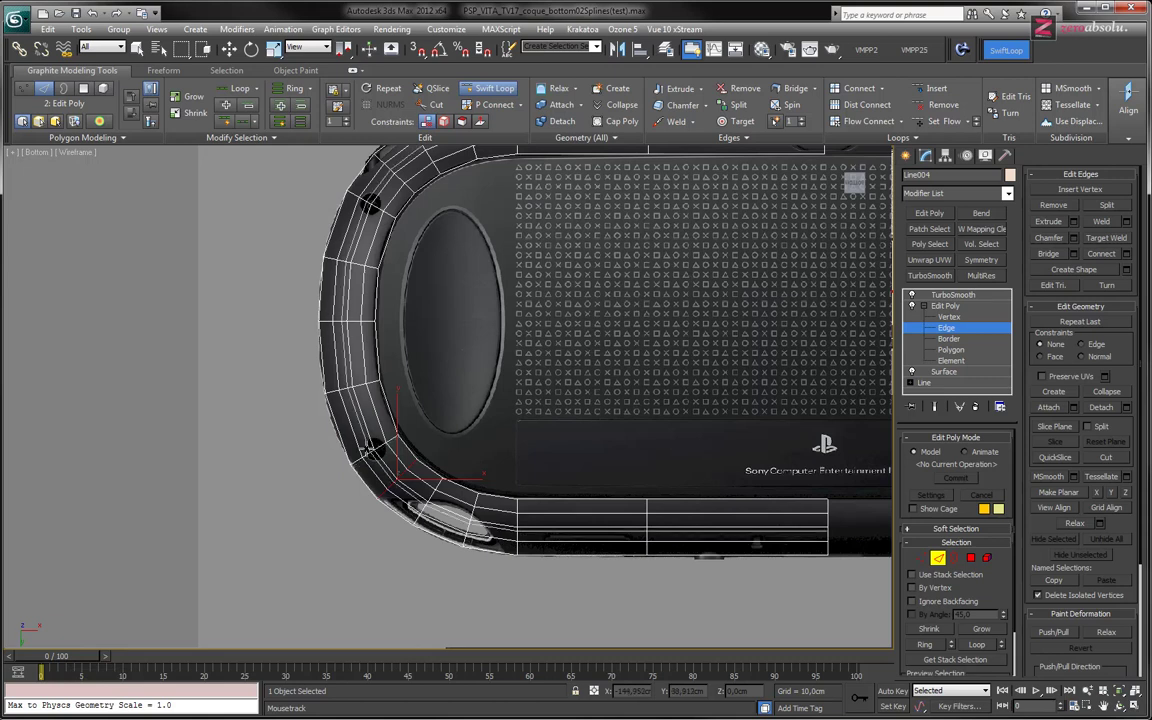
Inspect the edge loops along the shell's left edge and top-left corner in wireframe
{"action": "scroll", "coordinate": [378, 449], "scroll_direction": "up", "scroll_amount": 3}
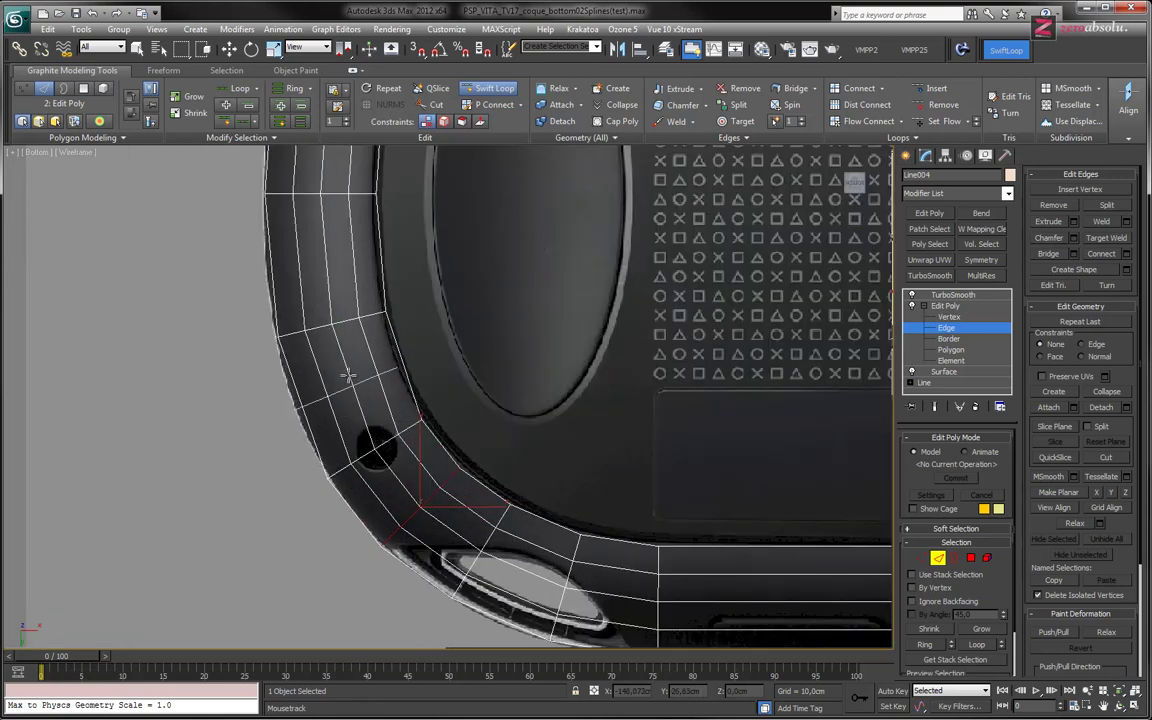
{"action": "middle_click_drag", "start_coordinate": [368, 301], "coordinate": [342, 455]}
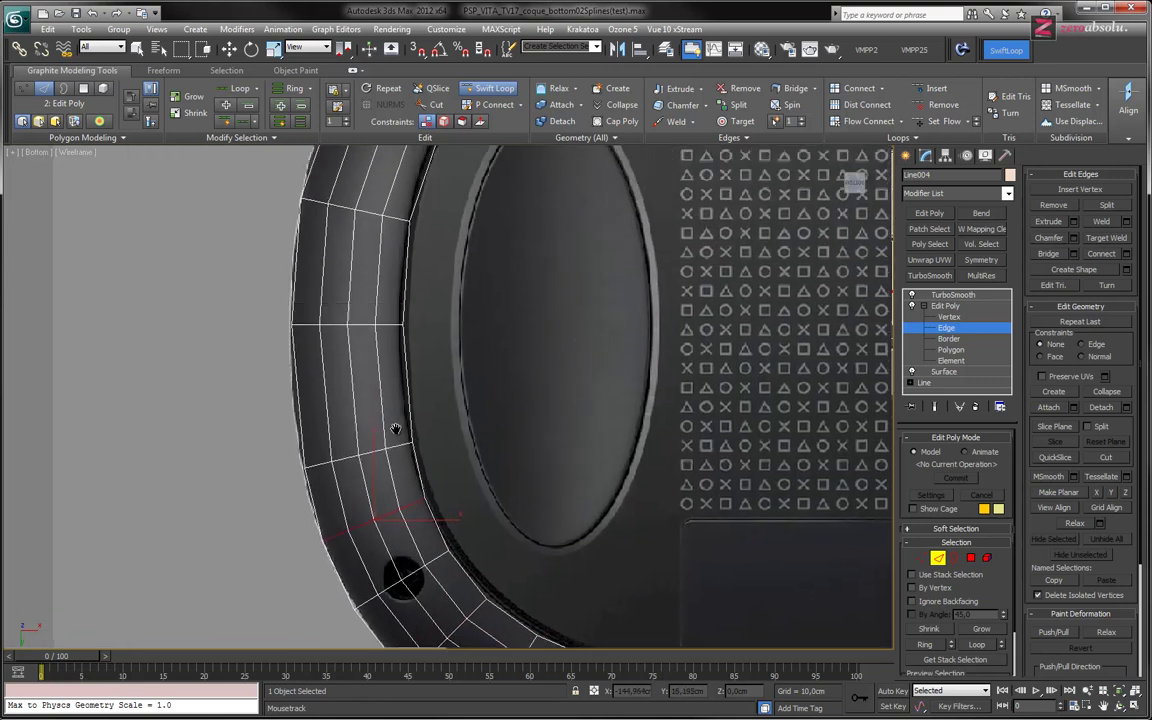
{"action": "scroll", "coordinate": [341, 455], "scroll_direction": "down", "scroll_amount": 1}
{"action": "scroll", "coordinate": [355, 400], "scroll_direction": "down", "scroll_amount": 1}
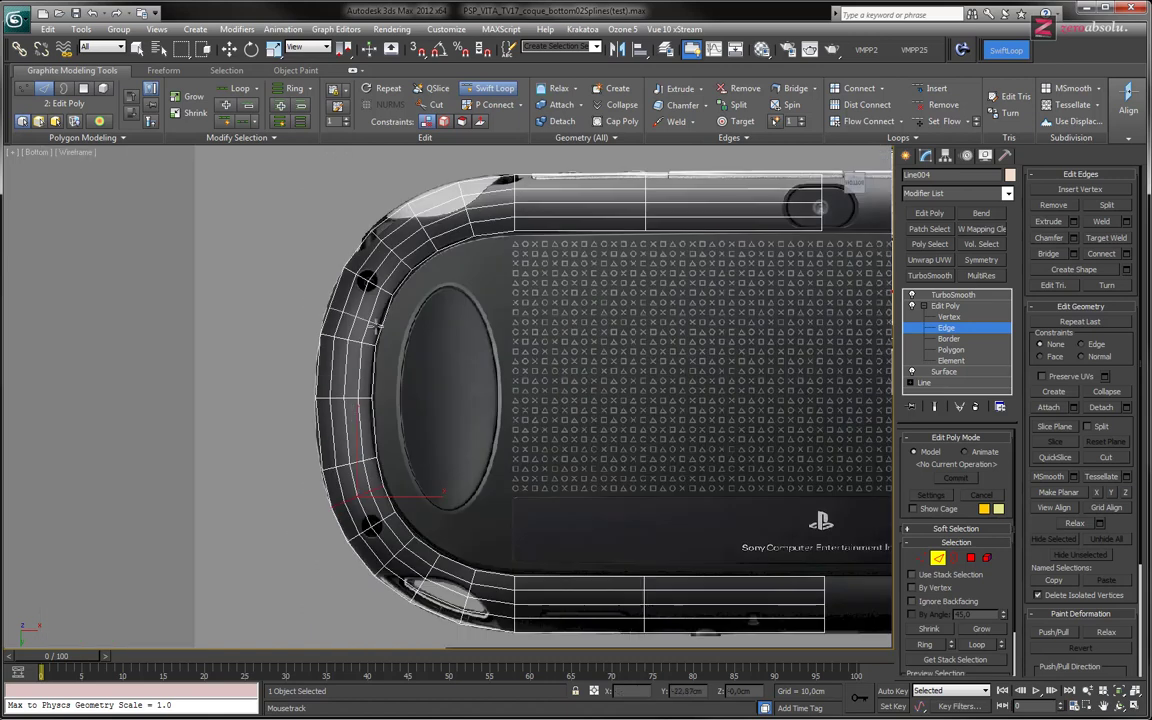
{"action": "scroll", "coordinate": [367, 343], "scroll_direction": "down", "scroll_amount": 1}
{"action": "middle_click_drag", "start_coordinate": [367, 343], "coordinate": [360, 380]}
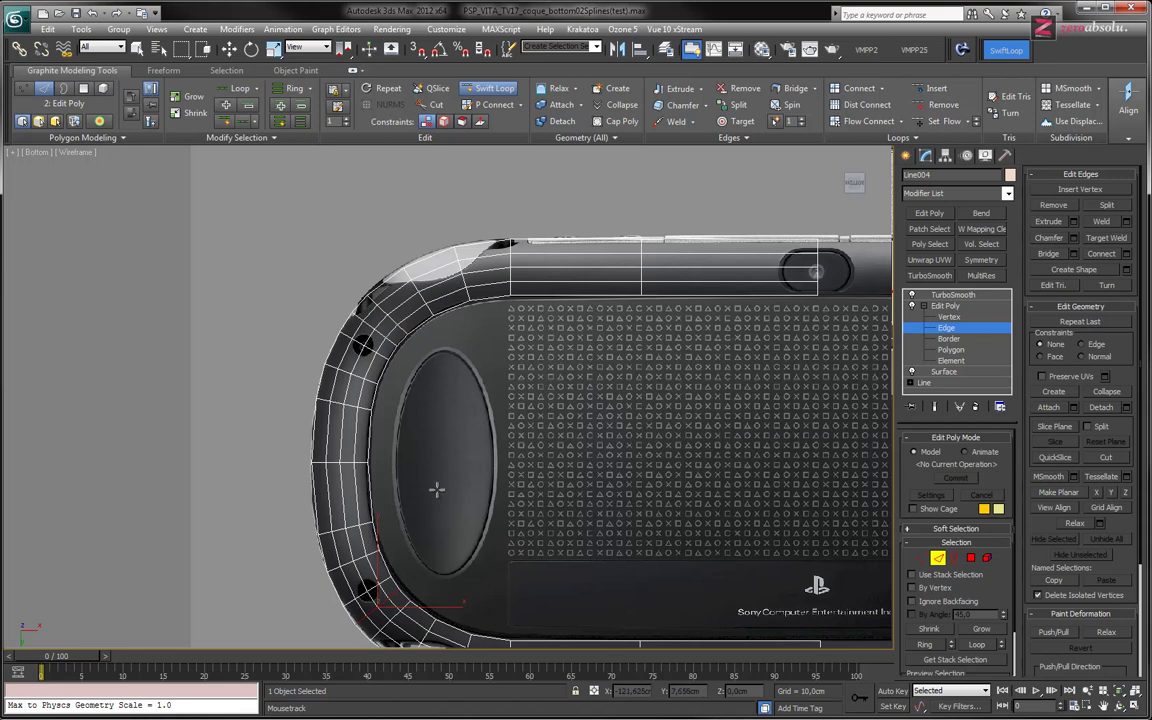
{"action": "middle_click_drag", "start_coordinate": [404, 419], "coordinate": [268, 377]}
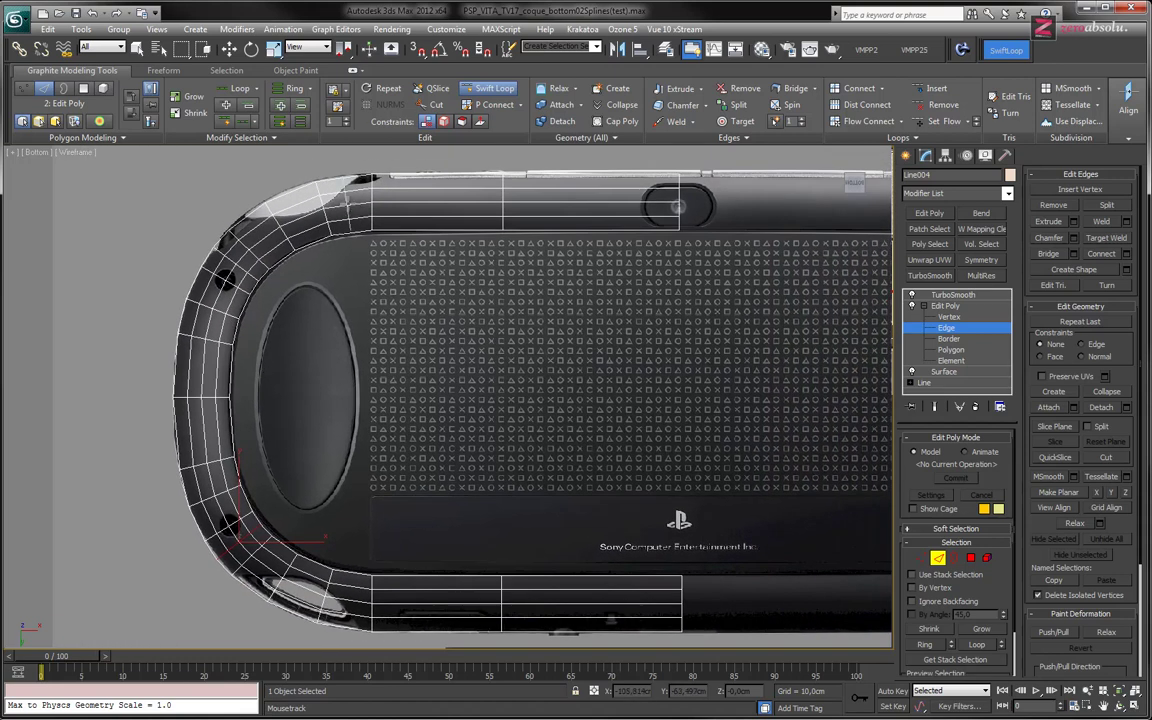
{"action": "scroll", "coordinate": [352, 197], "scroll_direction": "up", "scroll_amount": 2}
{"action": "scroll", "coordinate": [352, 197], "scroll_direction": "up", "scroll_amount": 4}
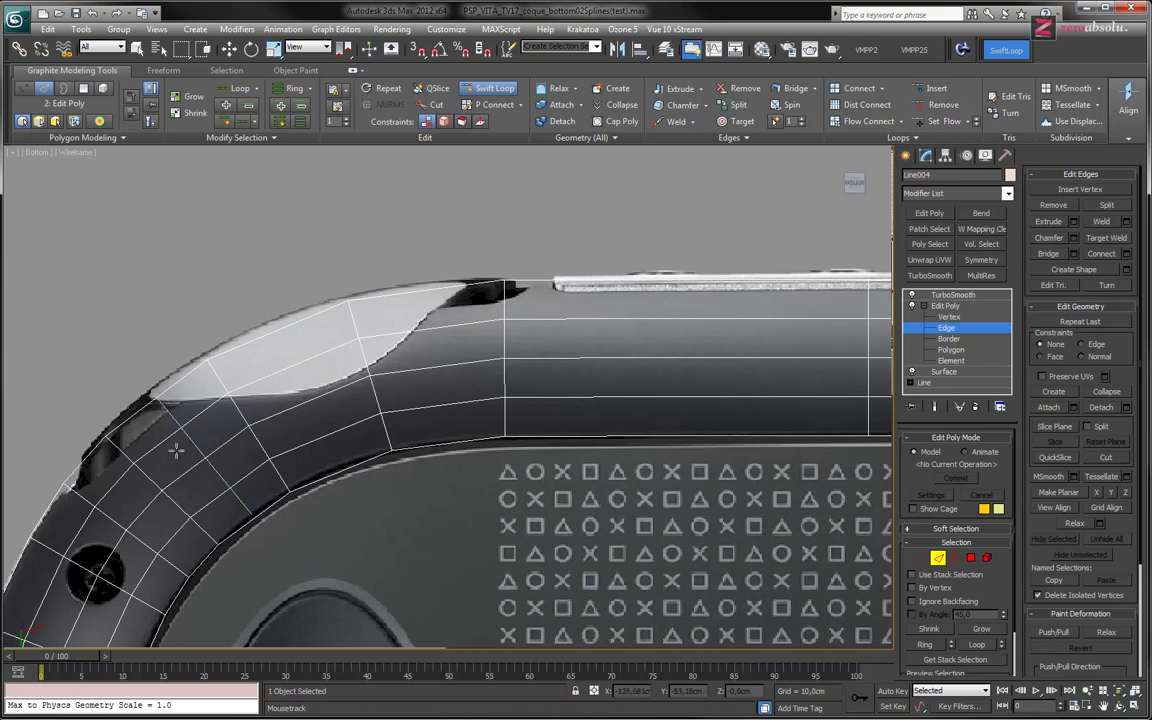
Insert six edge loops around the curved corner, including the lower corner near the slot
{"action": "left_click", "coordinate": [202, 428]}
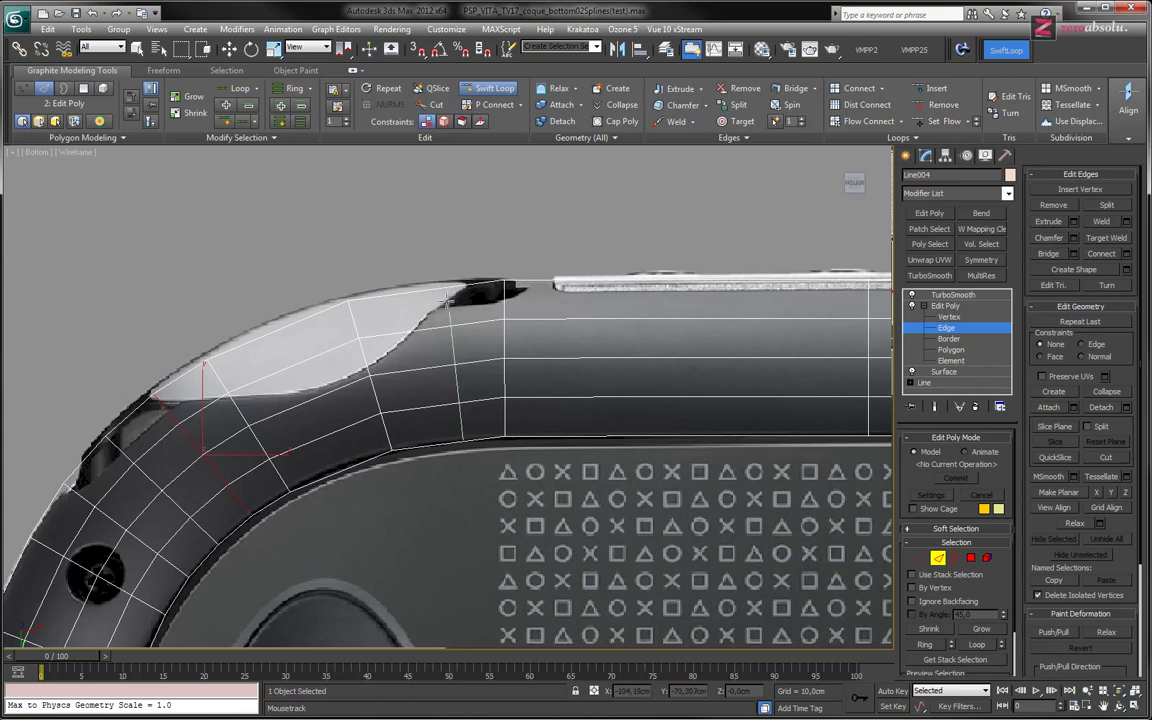
{"action": "left_click", "coordinate": [429, 315]}
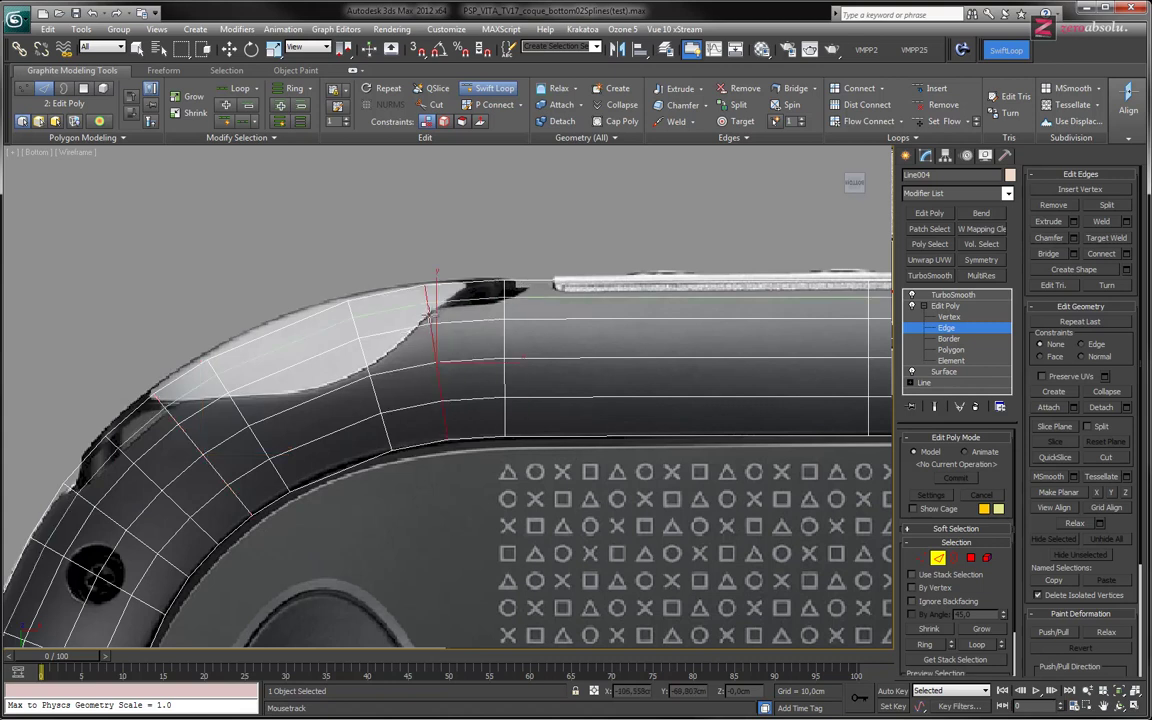
{"action": "left_click", "coordinate": [297, 357]}
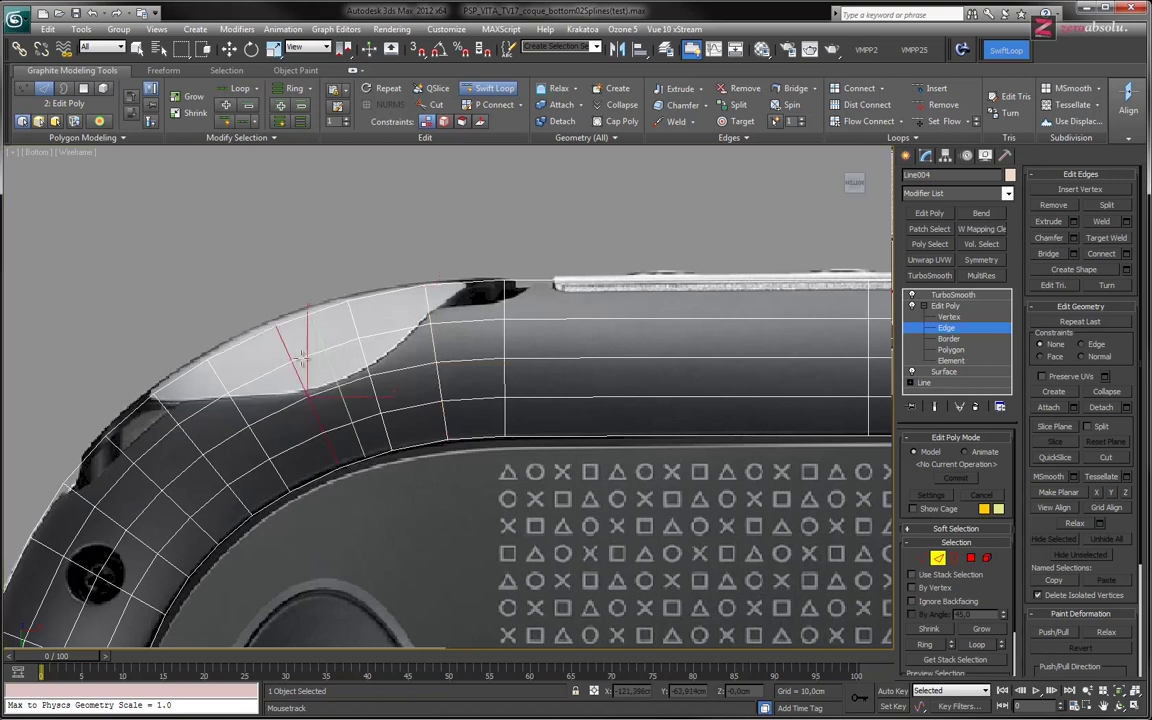
{"action": "middle_click_drag", "start_coordinate": [356, 506], "coordinate": [483, 278]}
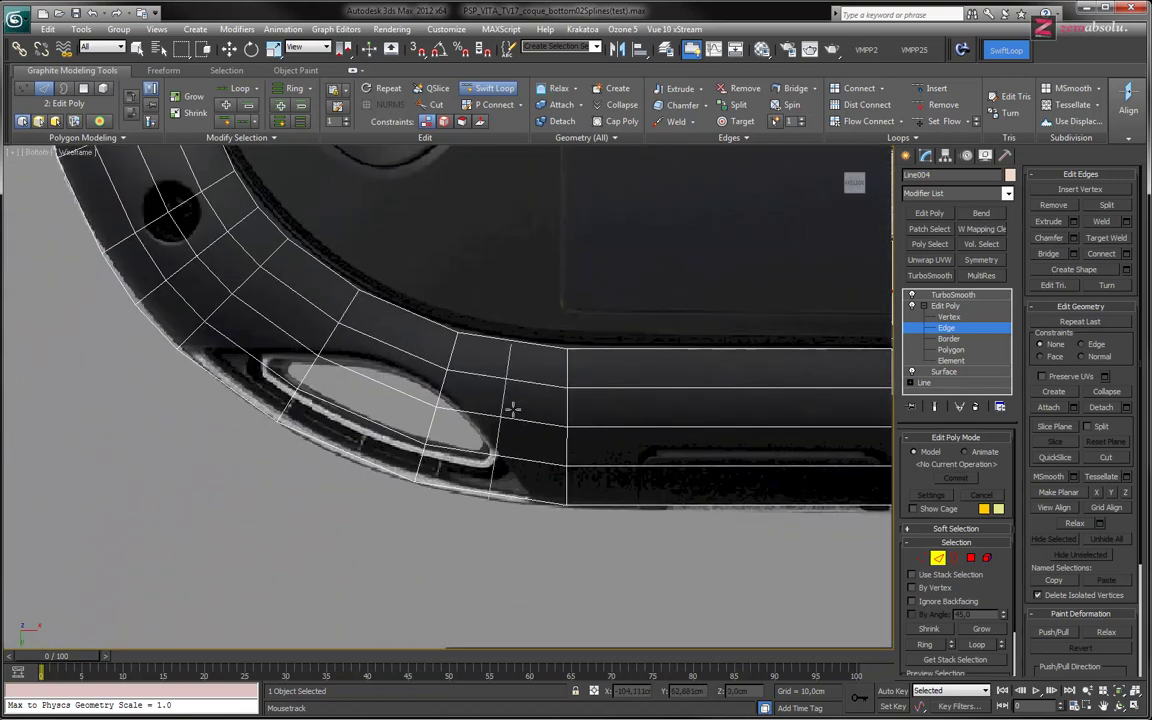
{"action": "left_click", "coordinate": [512, 406]}
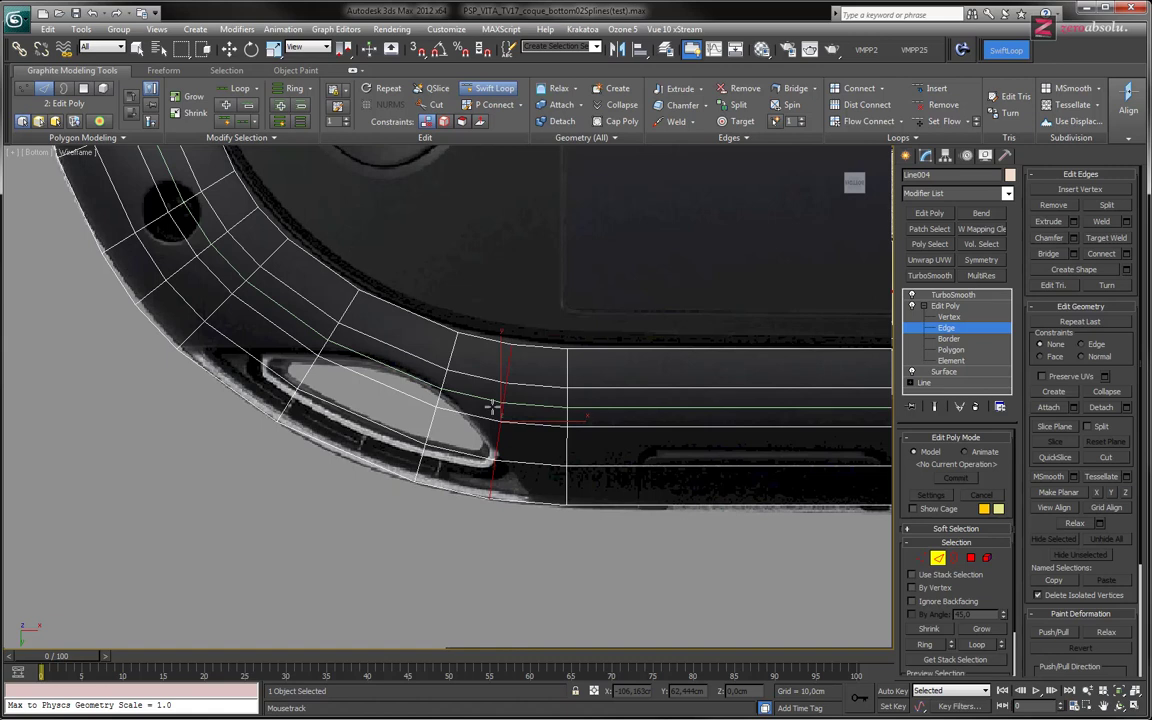
{"action": "left_click", "coordinate": [350, 374]}
{"action": "left_click", "coordinate": [265, 334]}
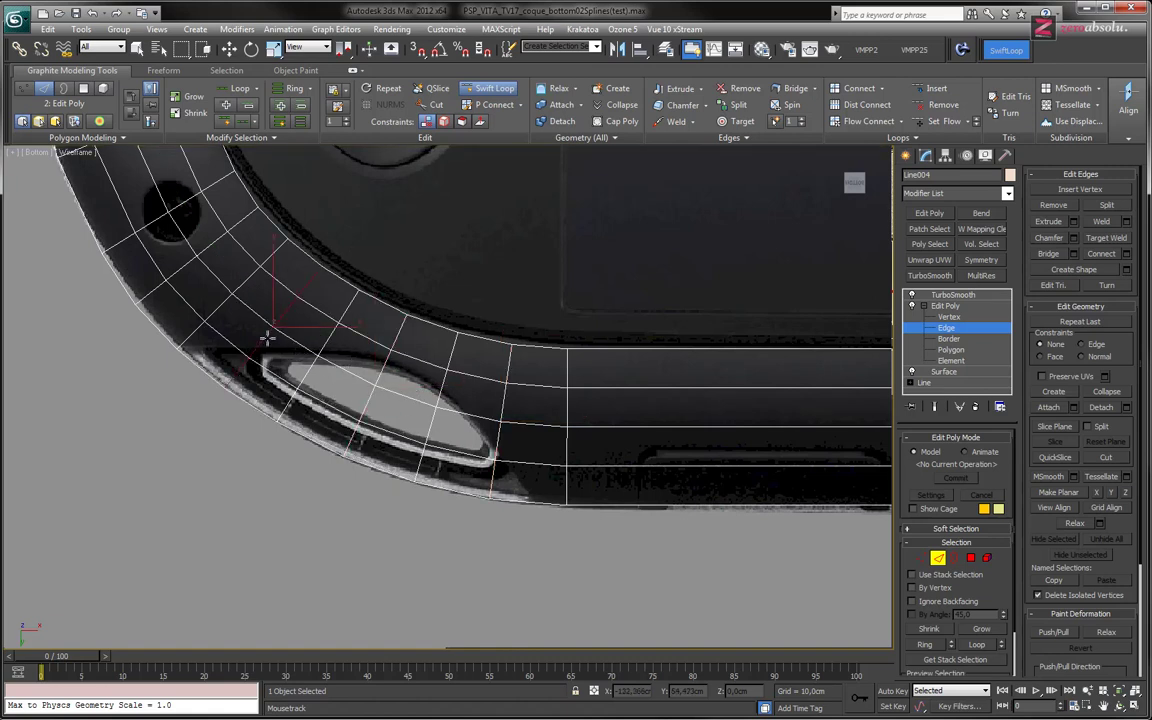
Try one more edge loop on the top band, then undo it as stray
{"action": "mouse_move", "coordinate": [448, 382]}
{"action": "middle_mouse_down"}
{"action": "mouse_move", "coordinate": [336, 562]}
{"action": "mouse_move", "coordinate": [524, 338]}
{"action": "mouse_move", "coordinate": [530, 270]}
{"action": "middle_mouse_up"}
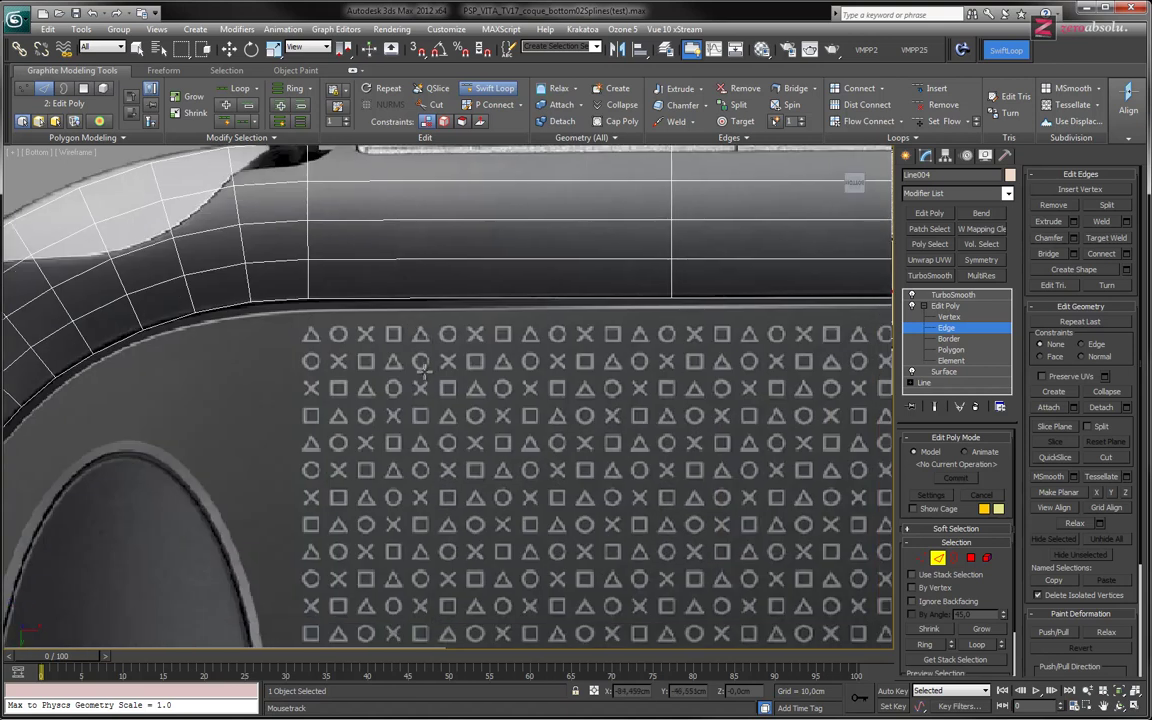
{"action": "scroll", "coordinate": [689, 323], "scroll_direction": "down", "scroll_amount": 5}
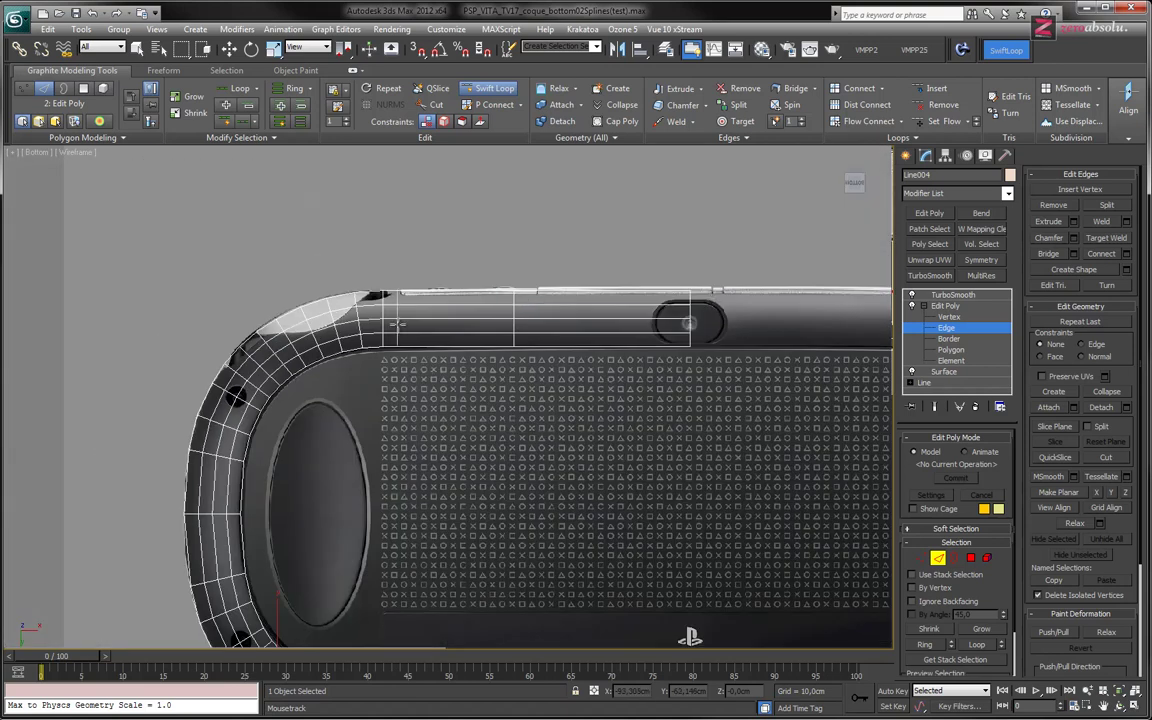
{"action": "left_click", "coordinate": [448, 320]}
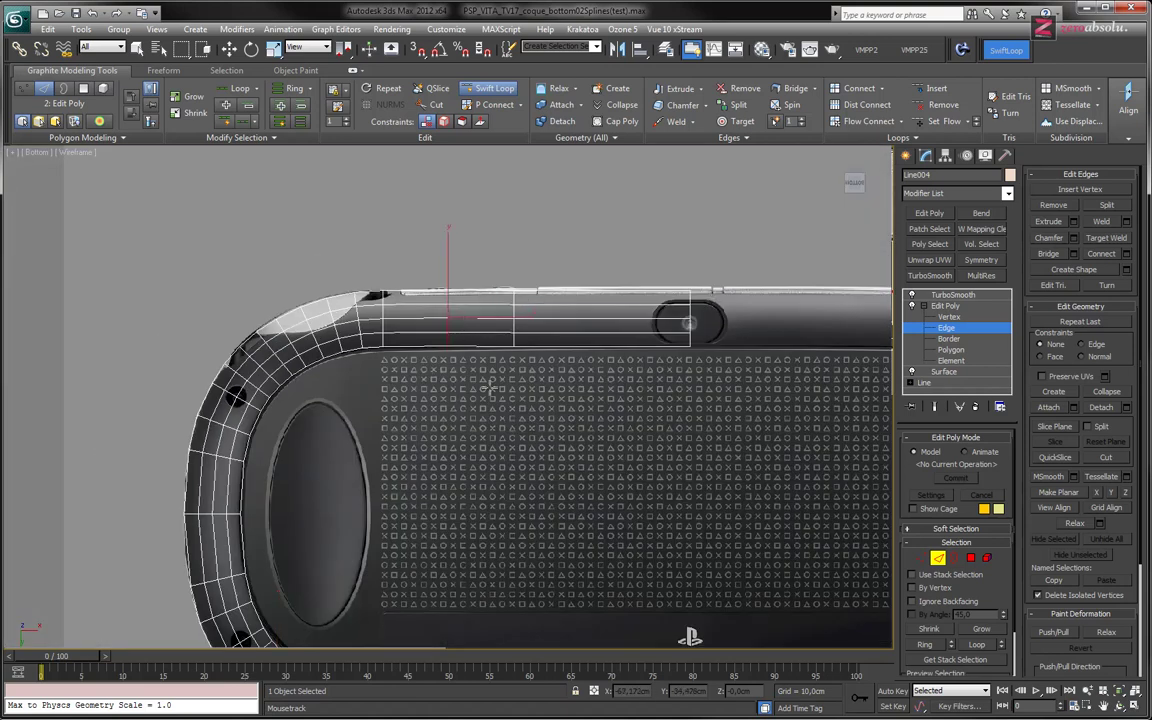
{"action": "key", "text": "ctrl+z"}
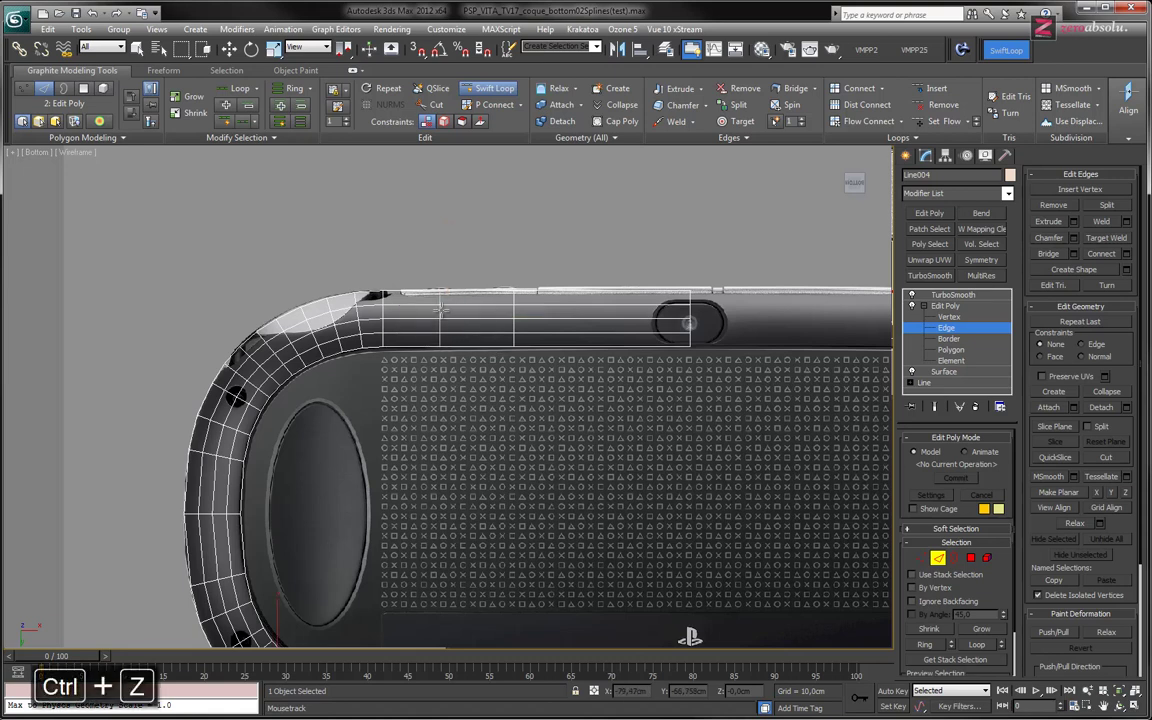
{"action": "scroll", "coordinate": [441, 310], "scroll_direction": "up", "scroll_amount": 5}
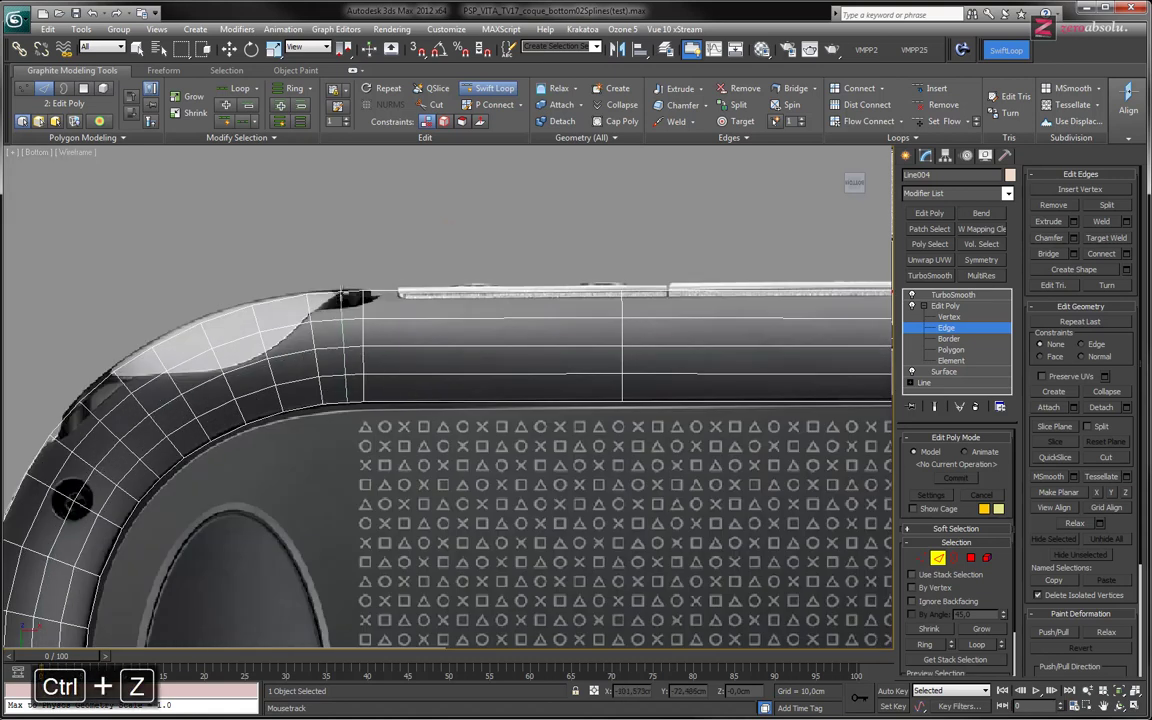
Restart Swift Loop and add edge loops across the top band near the oval button
{"action": "right_click", "coordinate": [305, 288]}
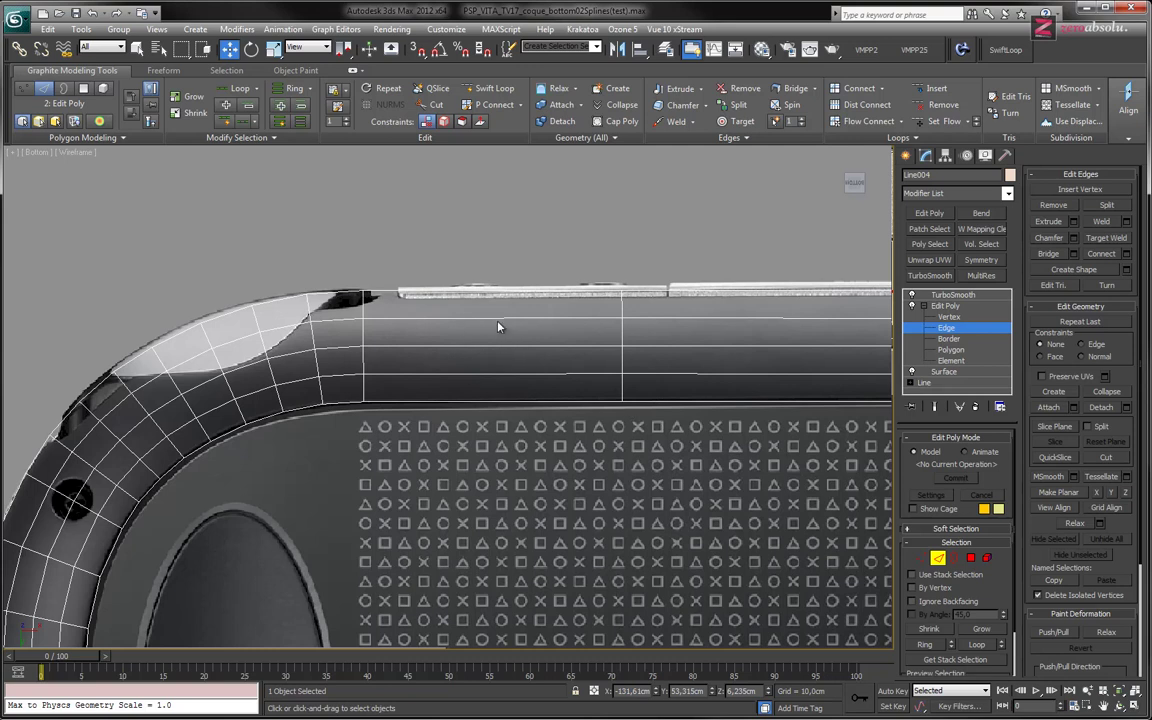
{"action": "left_click", "coordinate": [494, 88]}
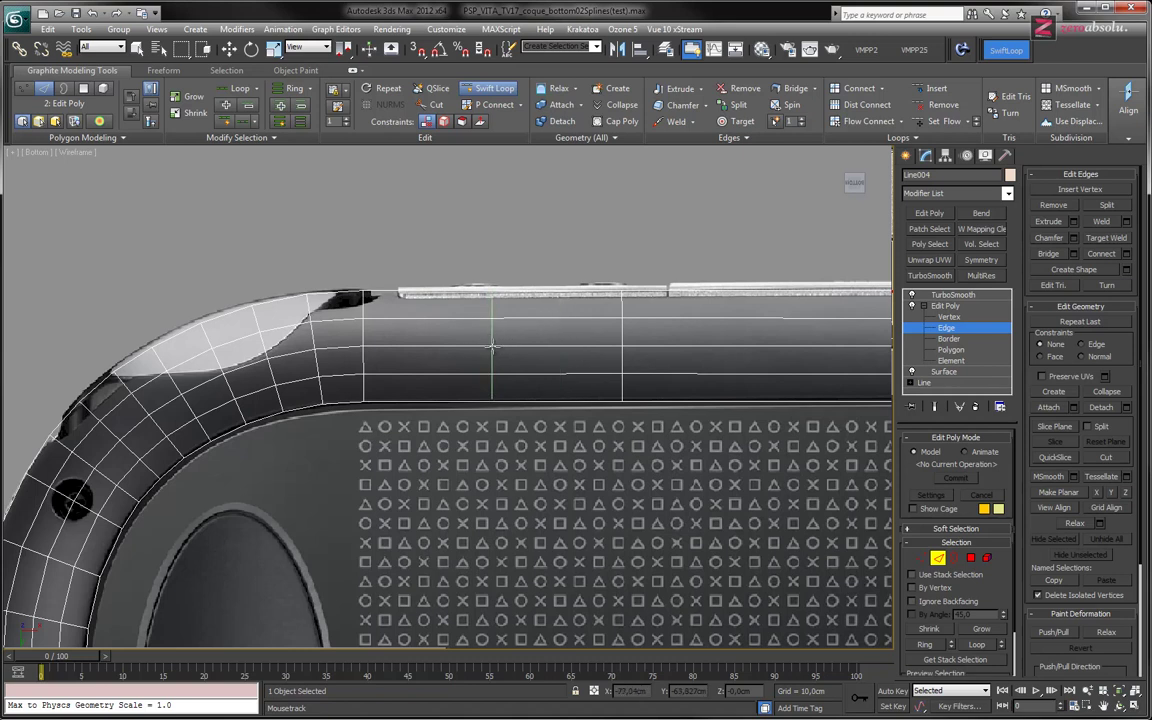
{"action": "left_click", "coordinate": [491, 344]}
{"action": "middle_click_drag", "start_coordinate": [491, 344], "coordinate": [463, 344]}
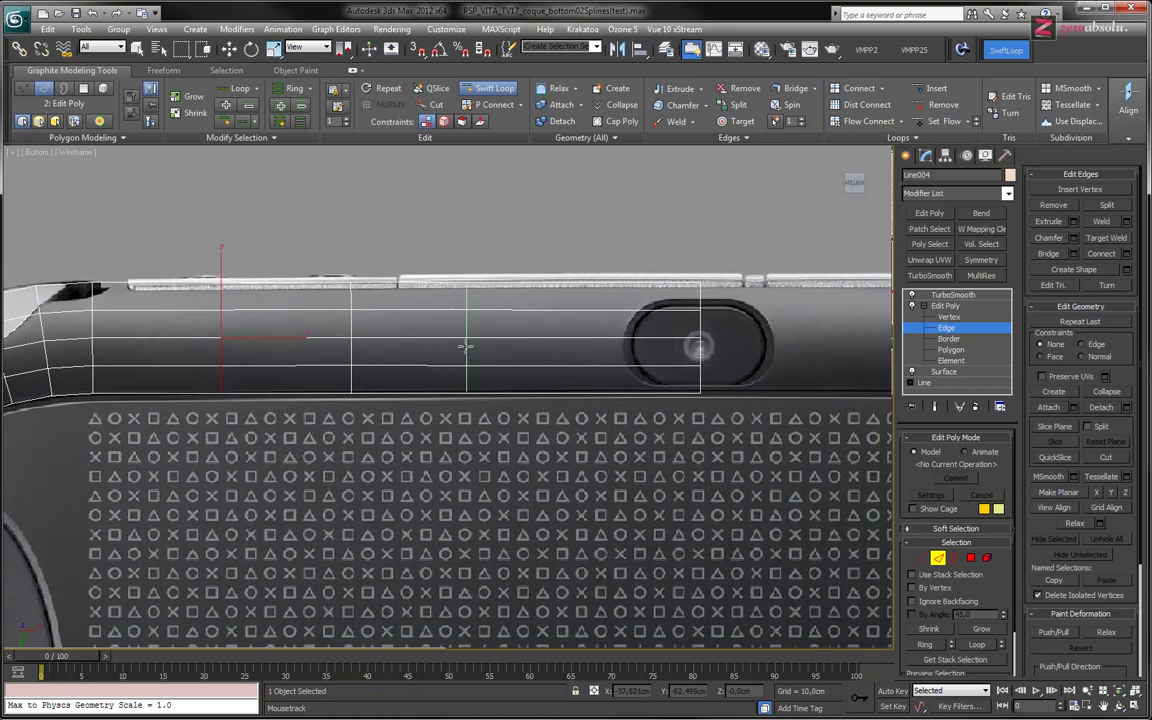
{"action": "left_click", "coordinate": [407, 330]}
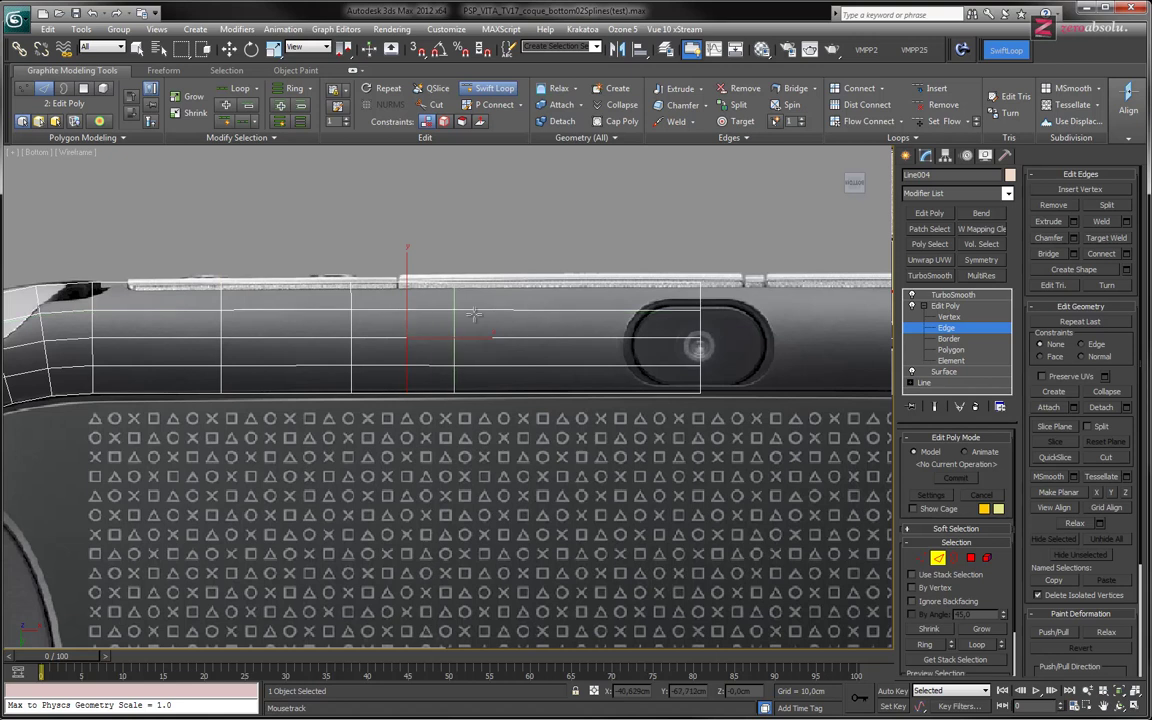
{"action": "left_click", "coordinate": [453, 350]}
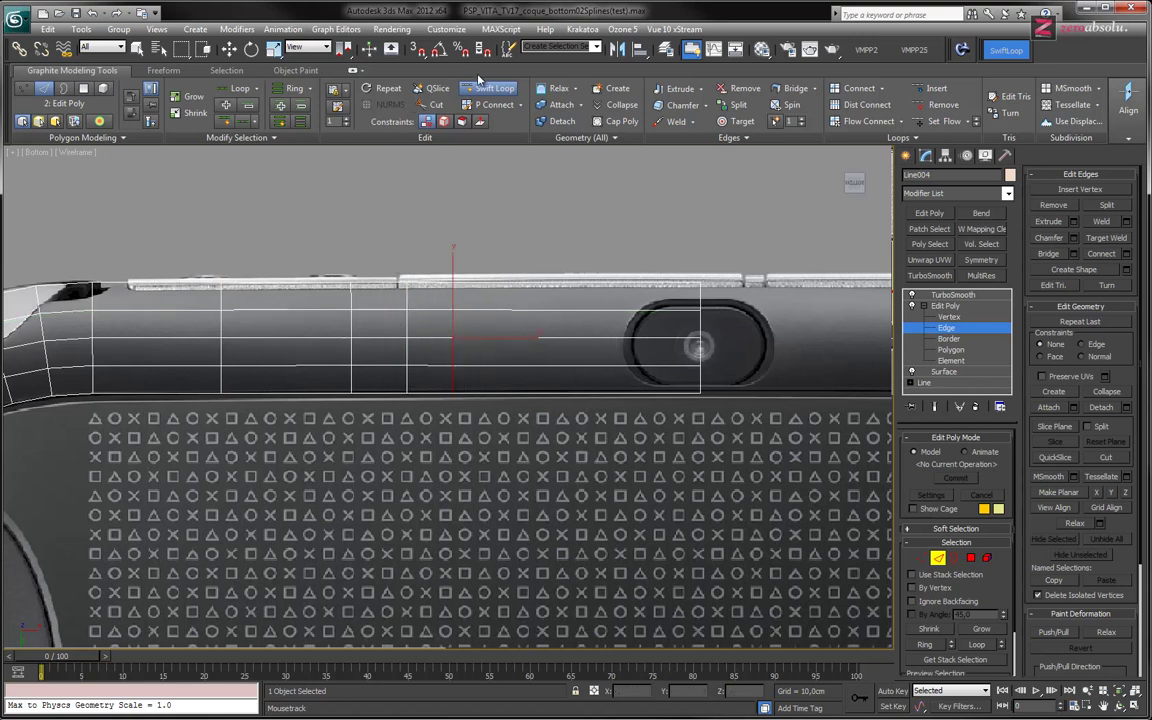
Replace the misplaced loop and slide the new edge loop up toward the oval button
{"action": "left_click", "coordinate": [407, 347], "text": "ctrl+shift"}
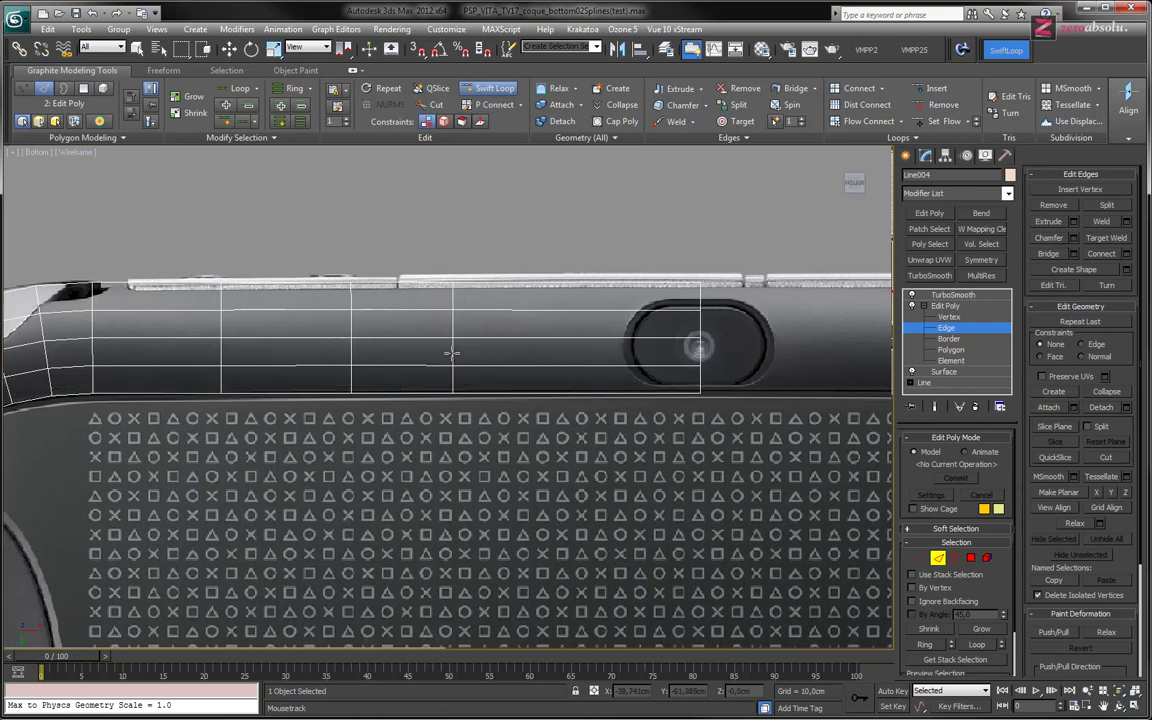
{"action": "left_click", "coordinate": [428, 370]}
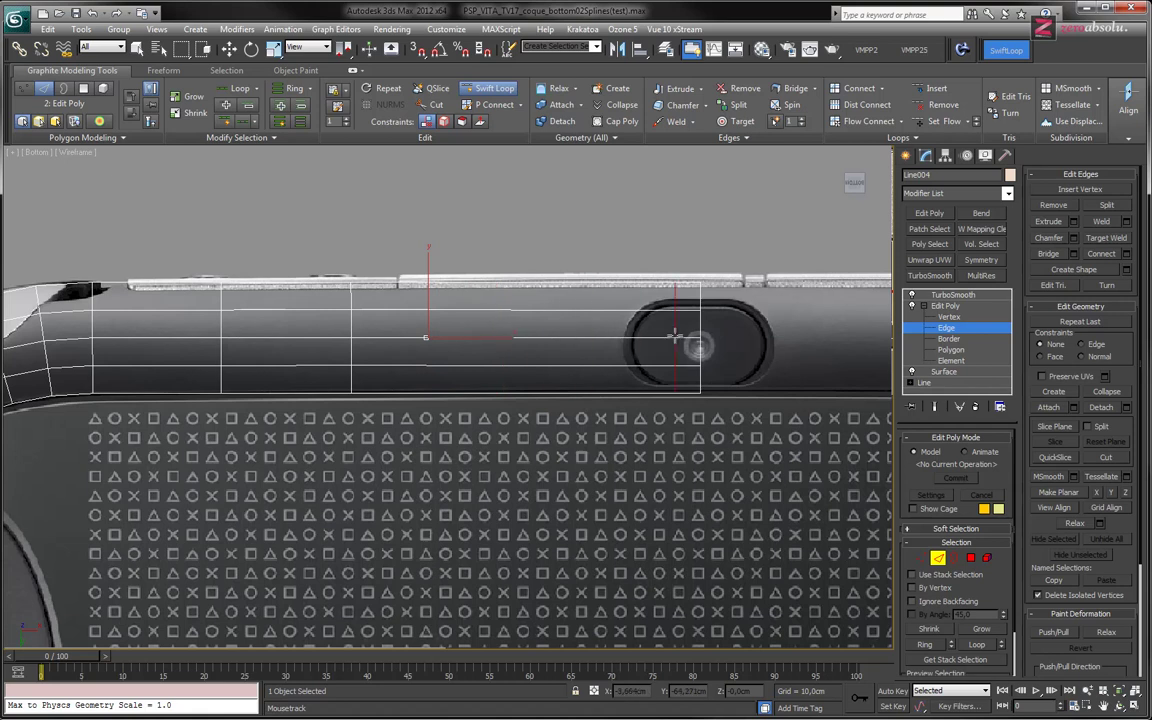
{"action": "left_click", "coordinate": [477, 330]}
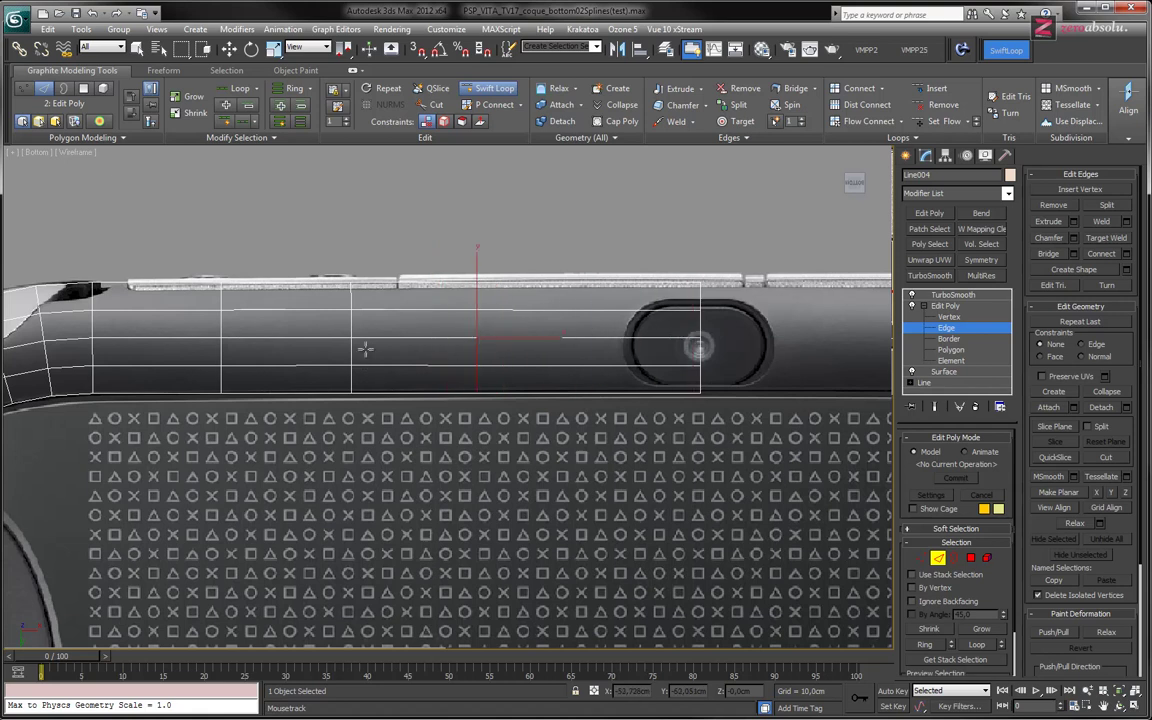
{"action": "left_click_drag", "start_coordinate": [354, 327], "coordinate": [435, 333]}
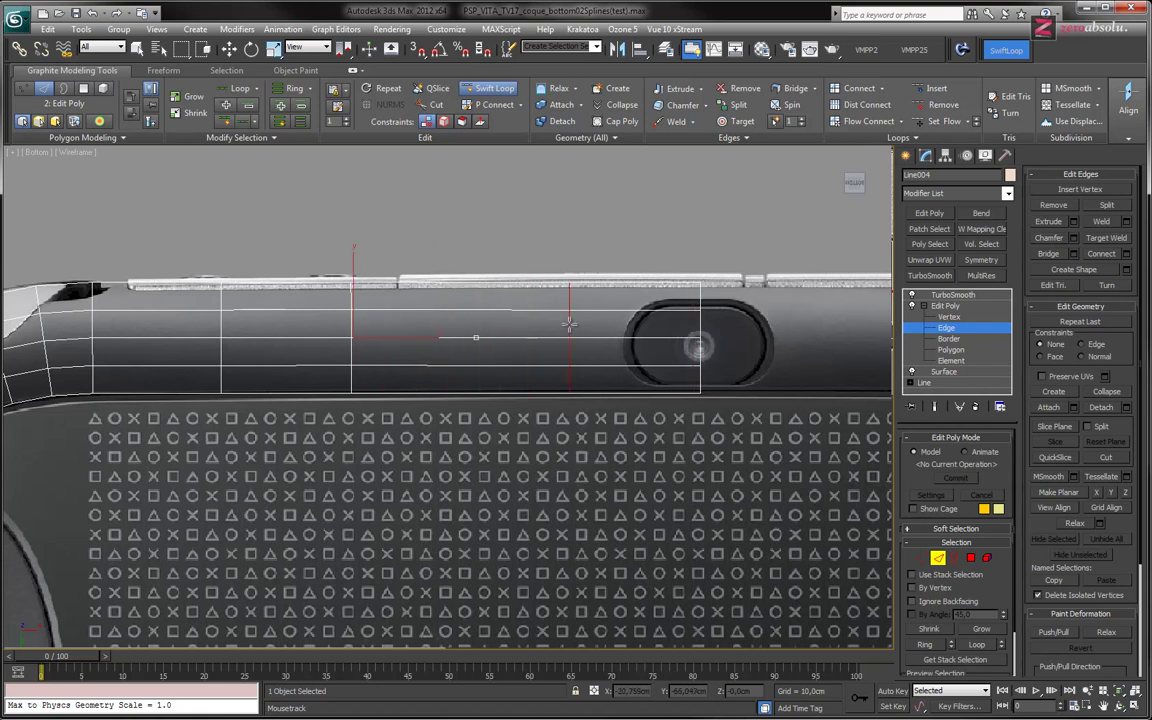
{"action": "right_click", "coordinate": [430, 318]}
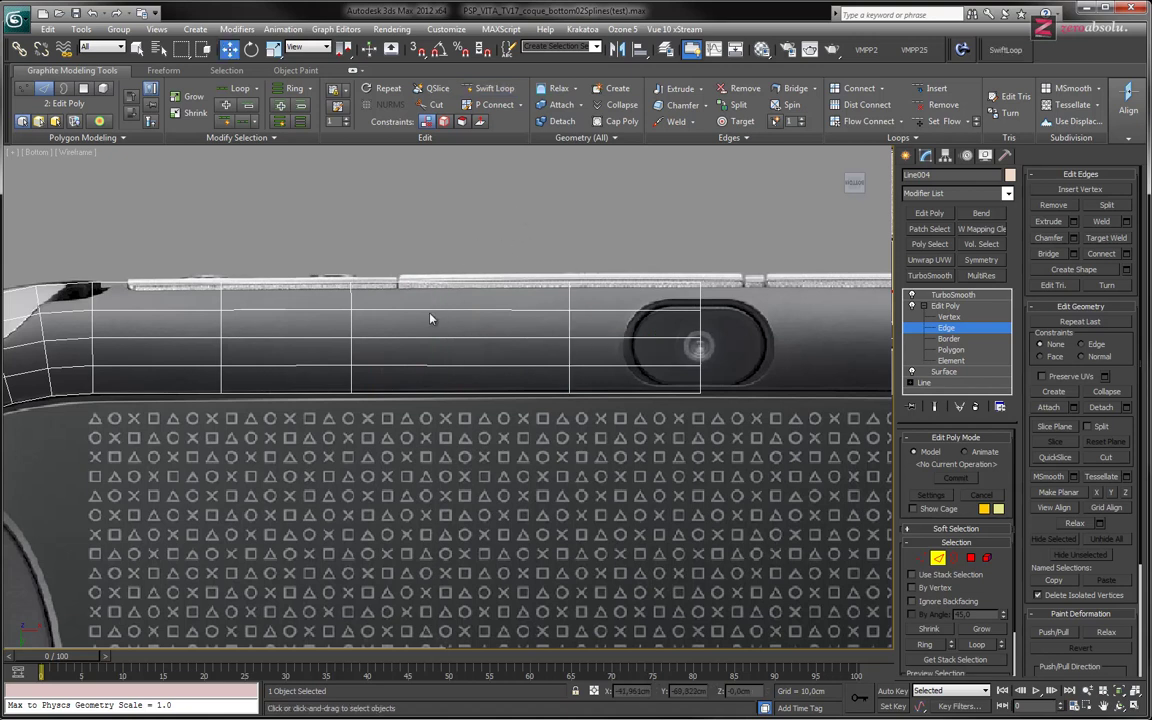
Select the vertical edge segments on the top band to check the existing loop
{"action": "left_click", "coordinate": [350, 330]}
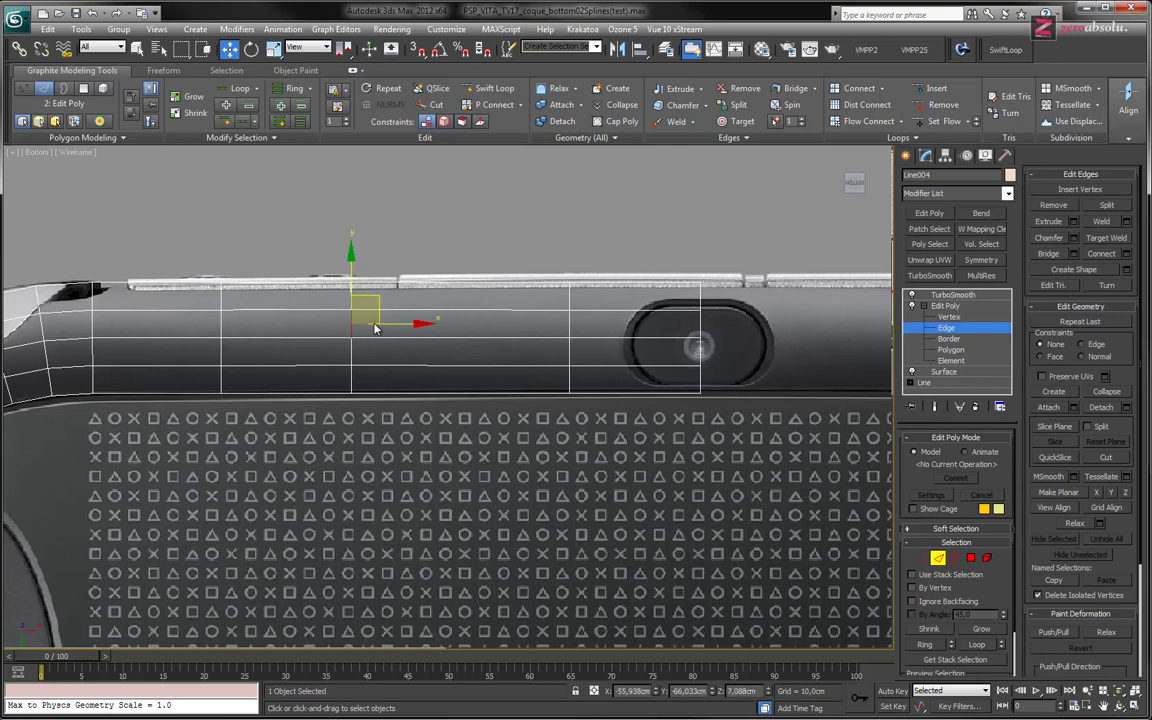
{"action": "left_click", "coordinate": [366, 331]}
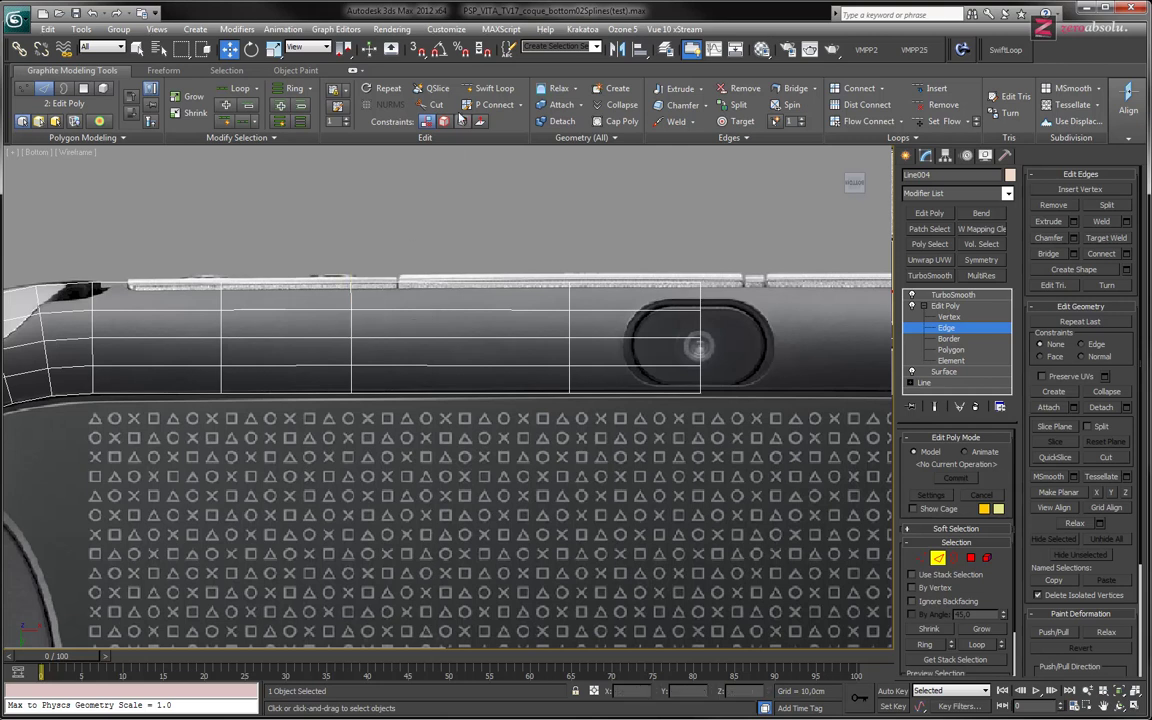
{"action": "left_click", "coordinate": [490, 88]}
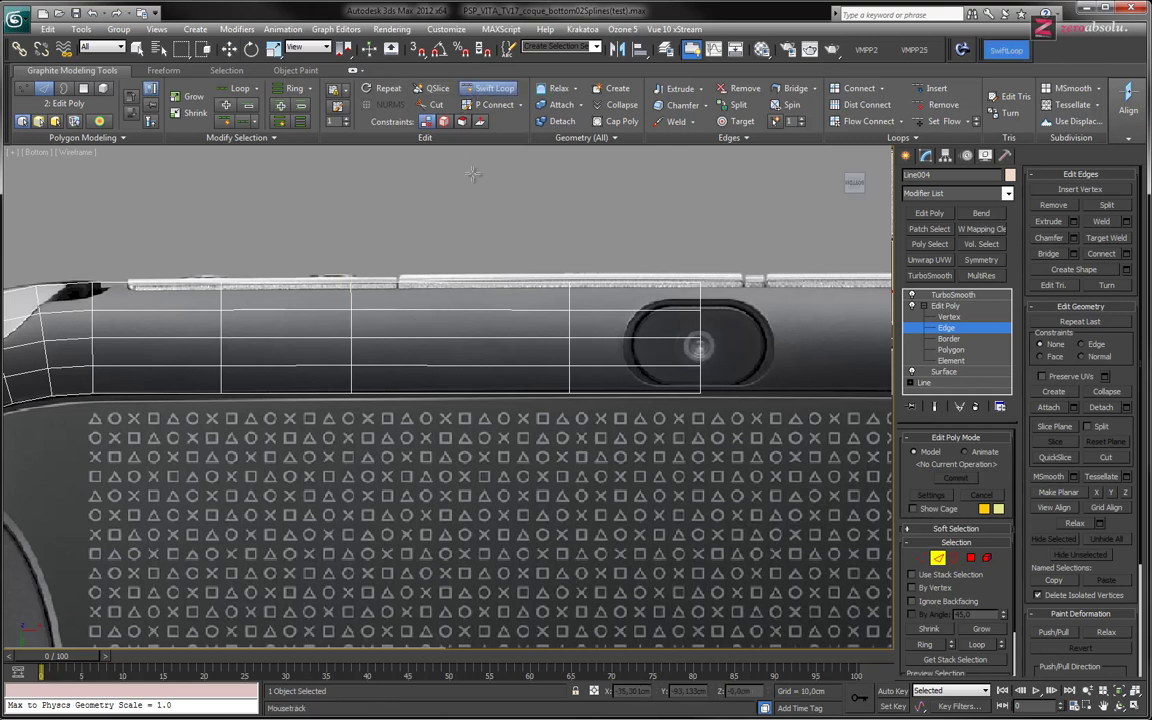
{"action": "right_click", "coordinate": [349, 328]}
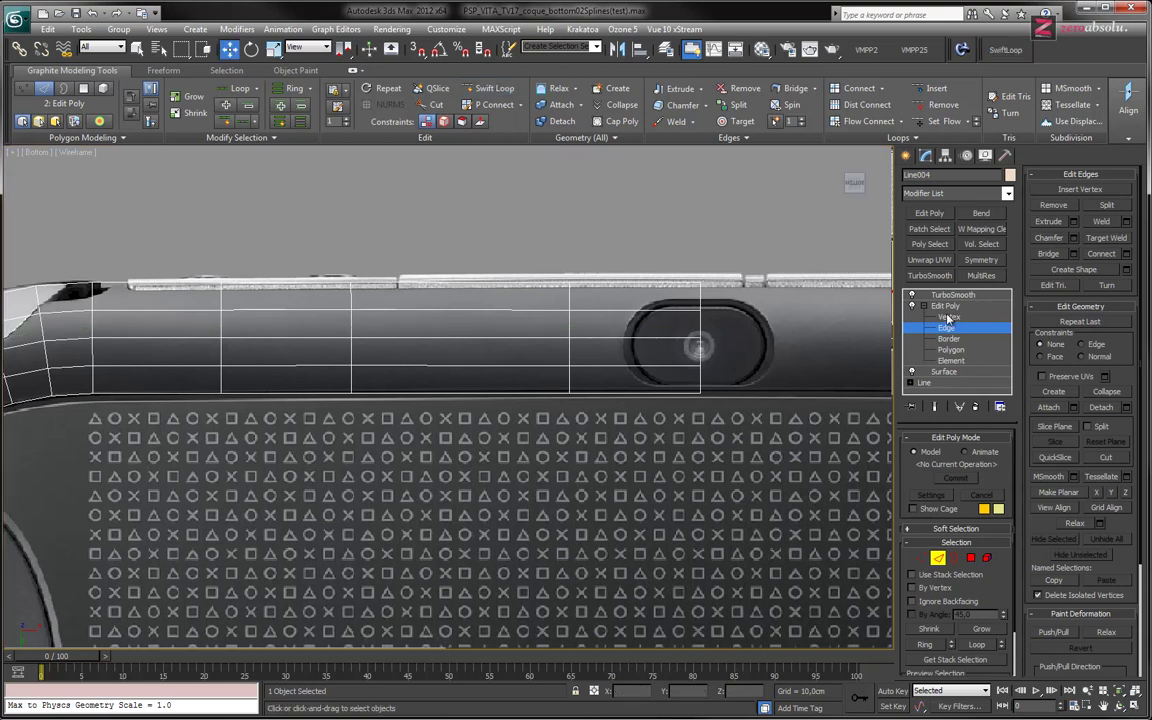
{"action": "left_click", "coordinate": [352, 324]}
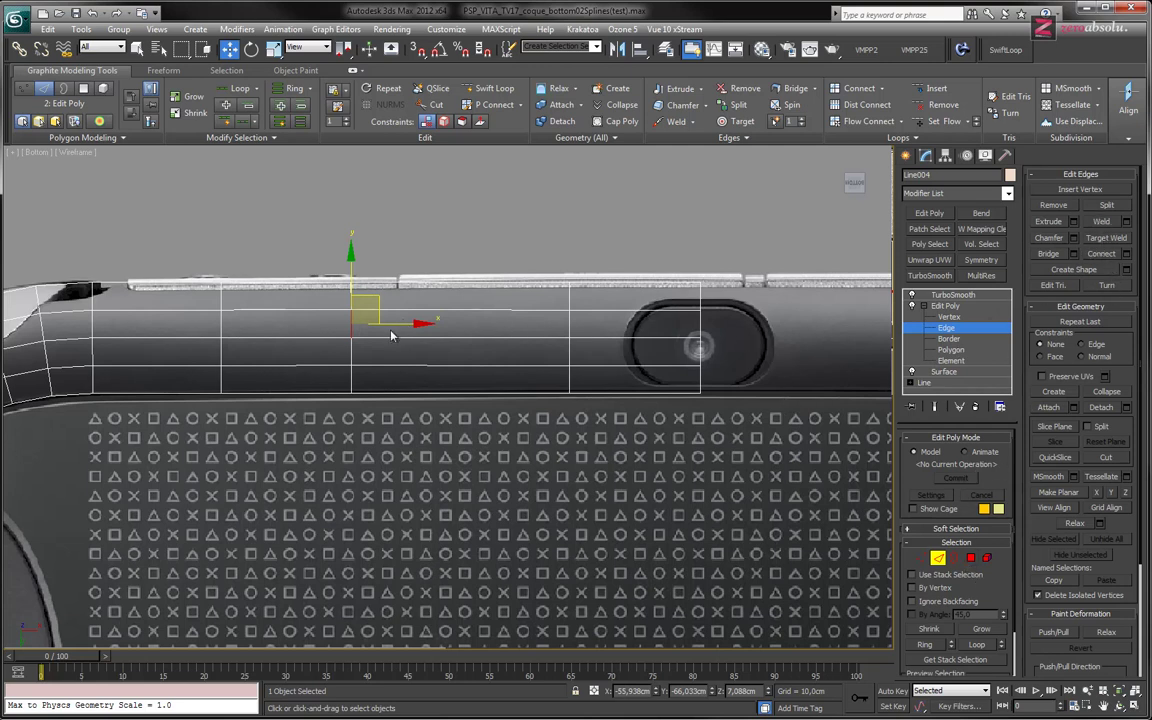
{"action": "left_click", "coordinate": [352, 348], "text": "ctrl"}
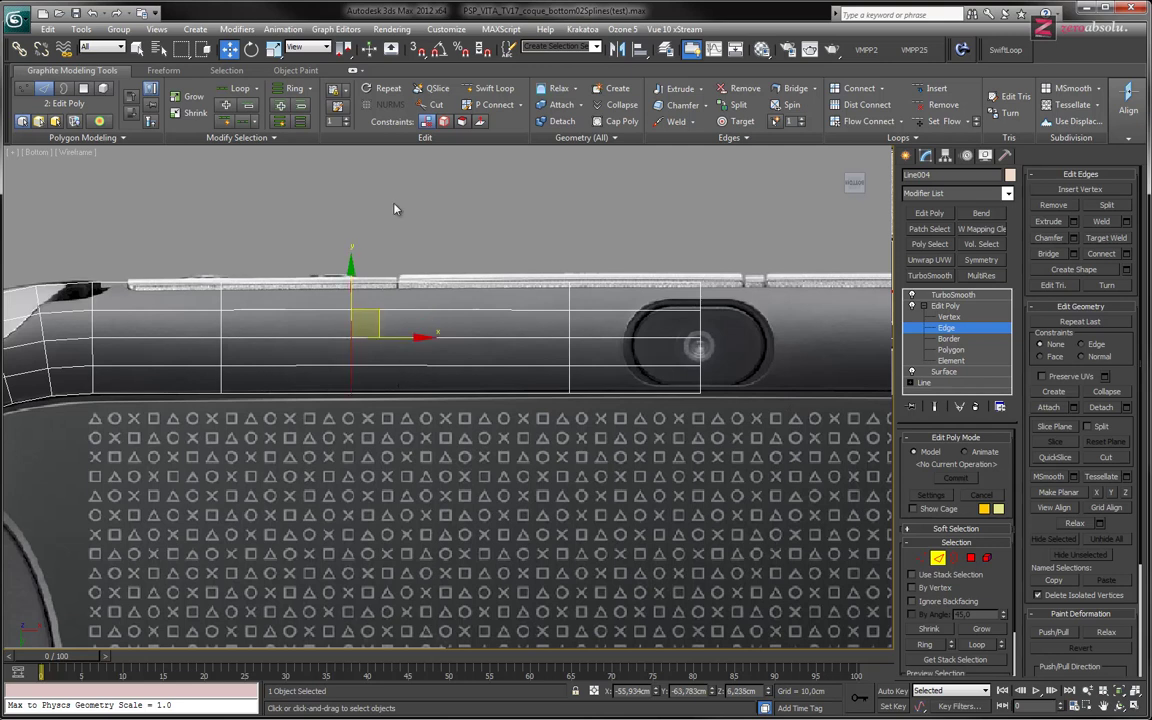
Undo a misplaced loop and insert a new vertical loop before the oval button
{"action": "left_click", "coordinate": [505, 92]}
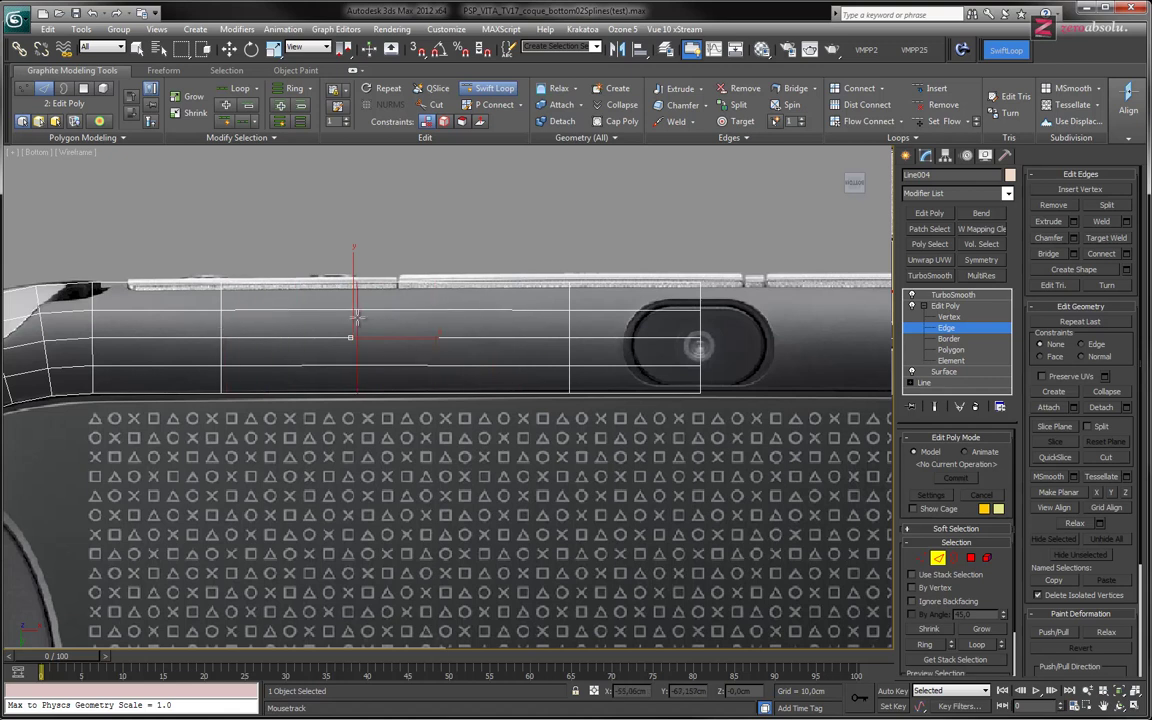
{"action": "key", "text": "ctrl+z"}
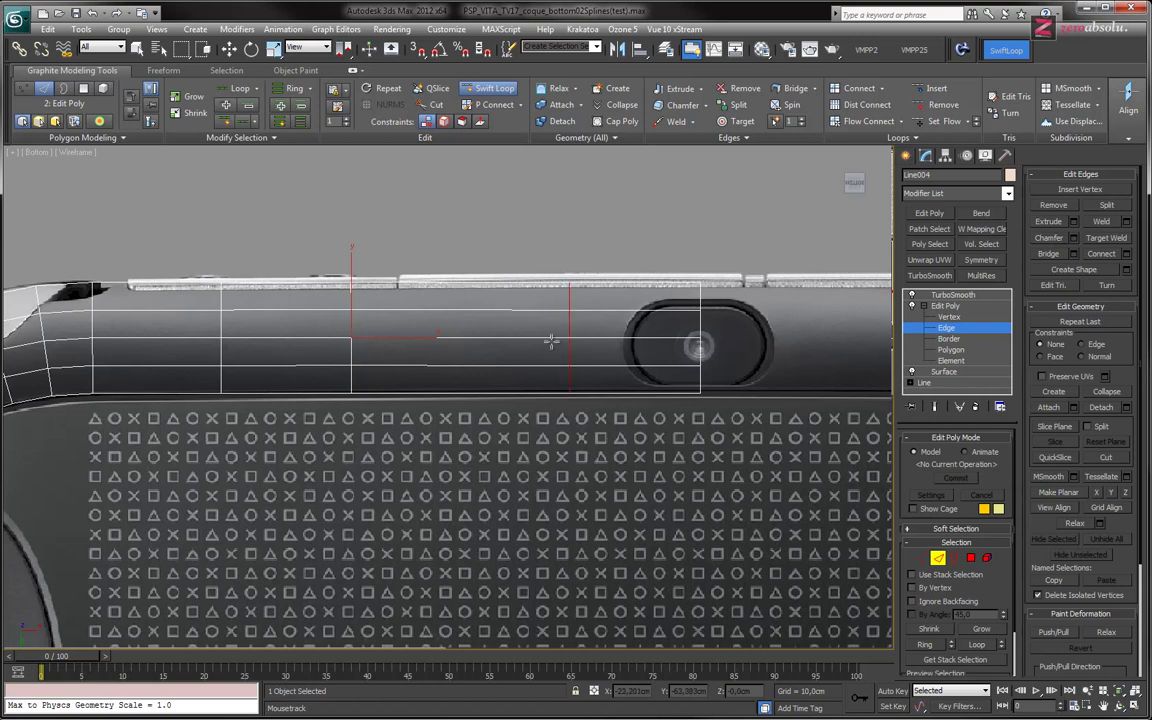
{"action": "left_click_drag", "start_coordinate": [592, 345], "coordinate": [557, 330]}
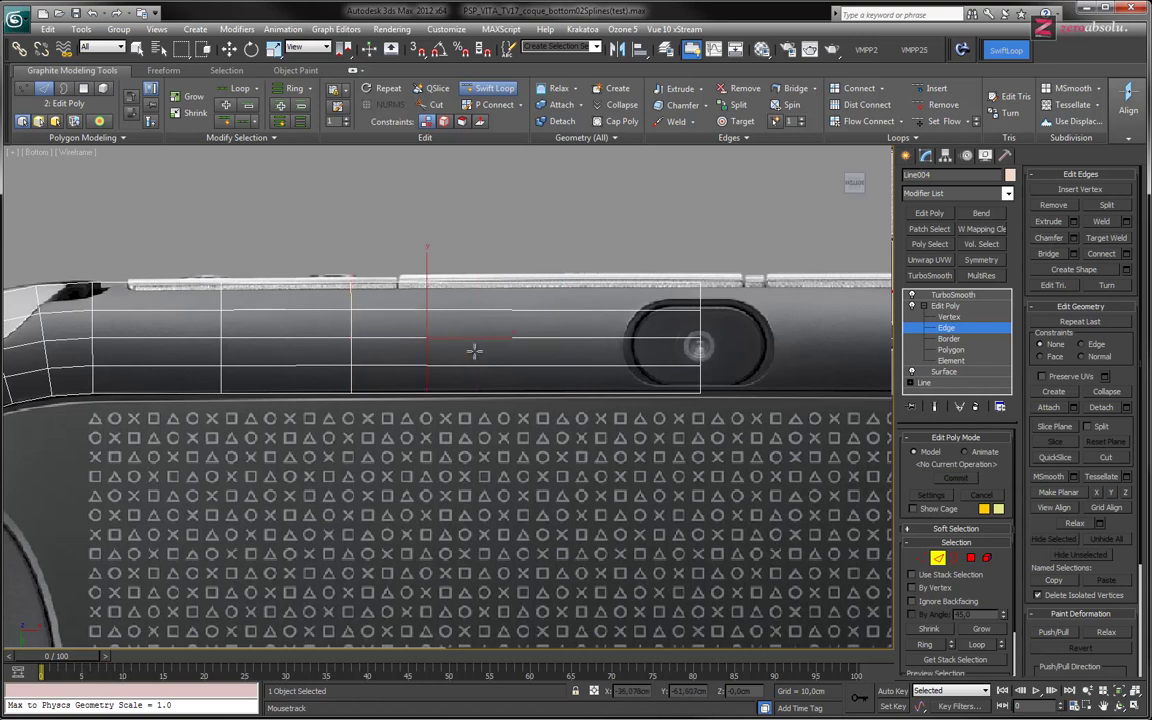
{"action": "left_click", "coordinate": [530, 336]}
Insert an edge loop on the rounded left end of the shell strip
{"action": "scroll", "coordinate": [504, 418], "scroll_direction": "down", "scroll_amount": 5}
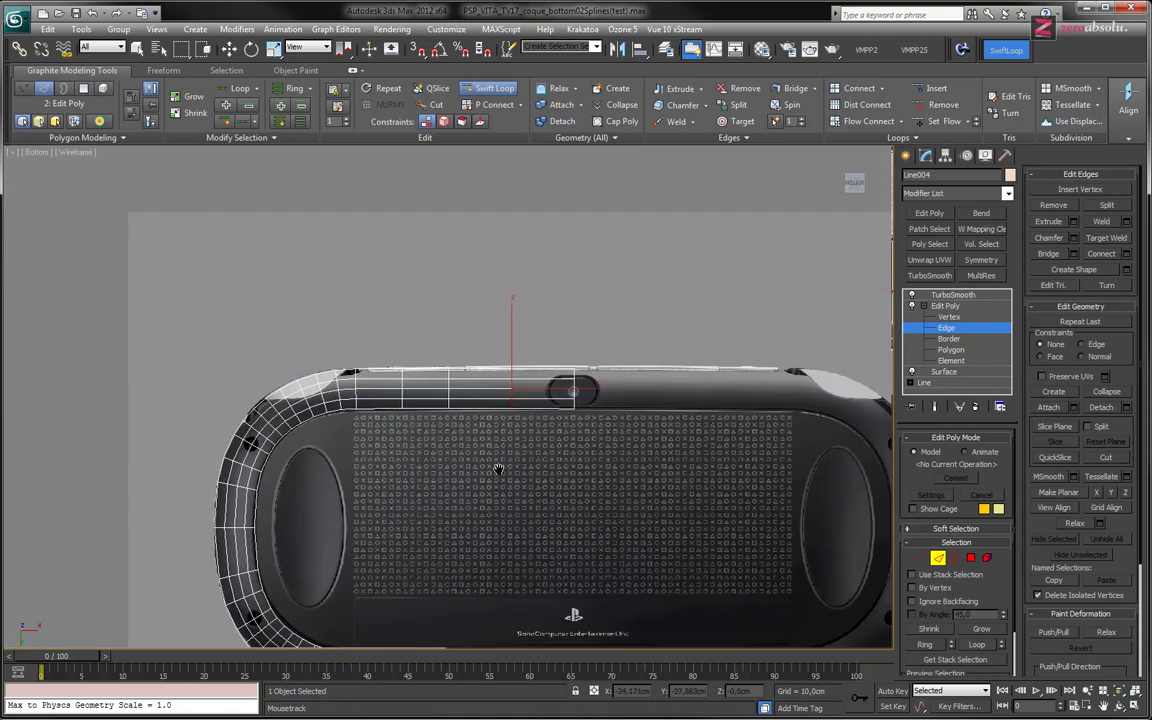
{"action": "scroll", "coordinate": [432, 410], "scroll_direction": "down", "scroll_amount": 2}
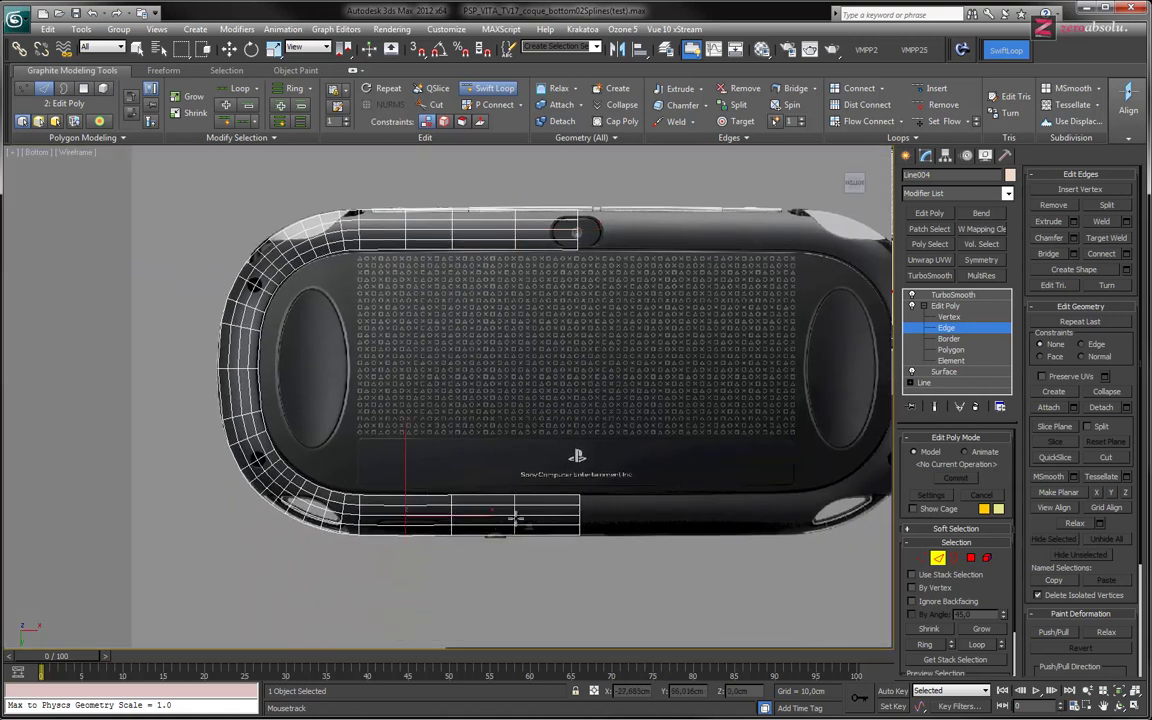
{"action": "scroll", "coordinate": [450, 342], "scroll_direction": "up", "scroll_amount": 1}
{"action": "scroll", "coordinate": [352, 352], "scroll_direction": "up", "scroll_amount": 1}
{"action": "scroll", "coordinate": [418, 383], "scroll_direction": "up", "scroll_amount": 2}
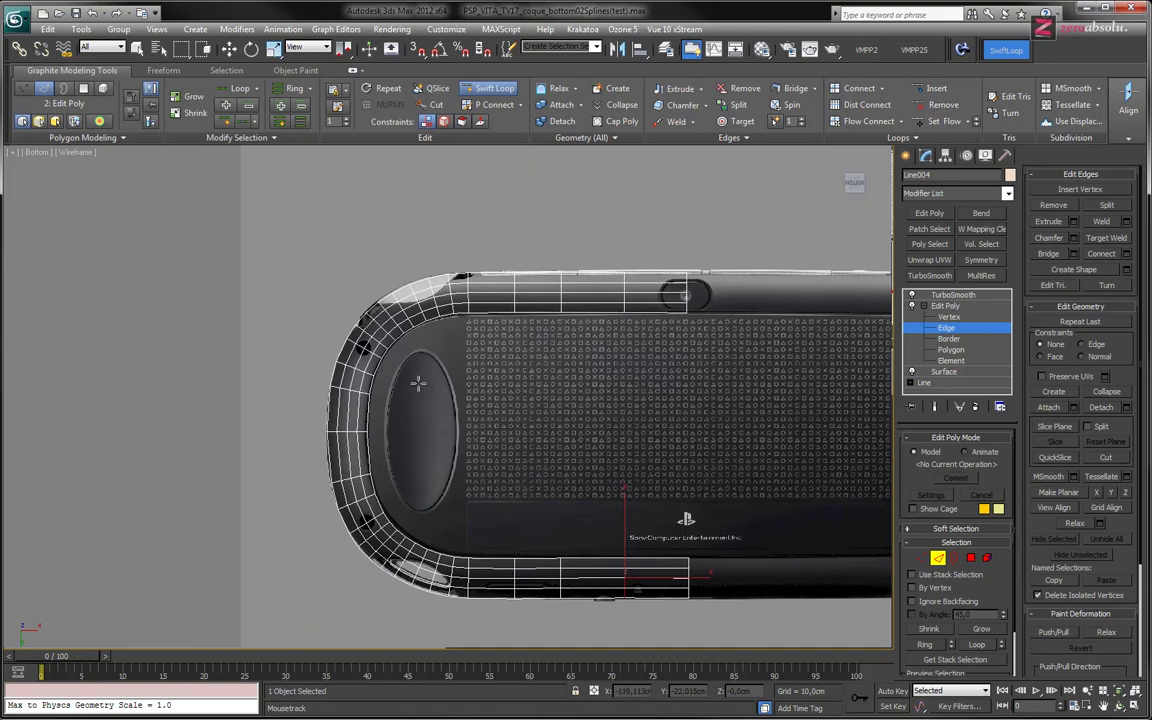
{"action": "scroll", "coordinate": [418, 383], "scroll_direction": "up", "scroll_amount": 2}
{"action": "middle_click_drag", "start_coordinate": [362, 372], "coordinate": [369, 445]}
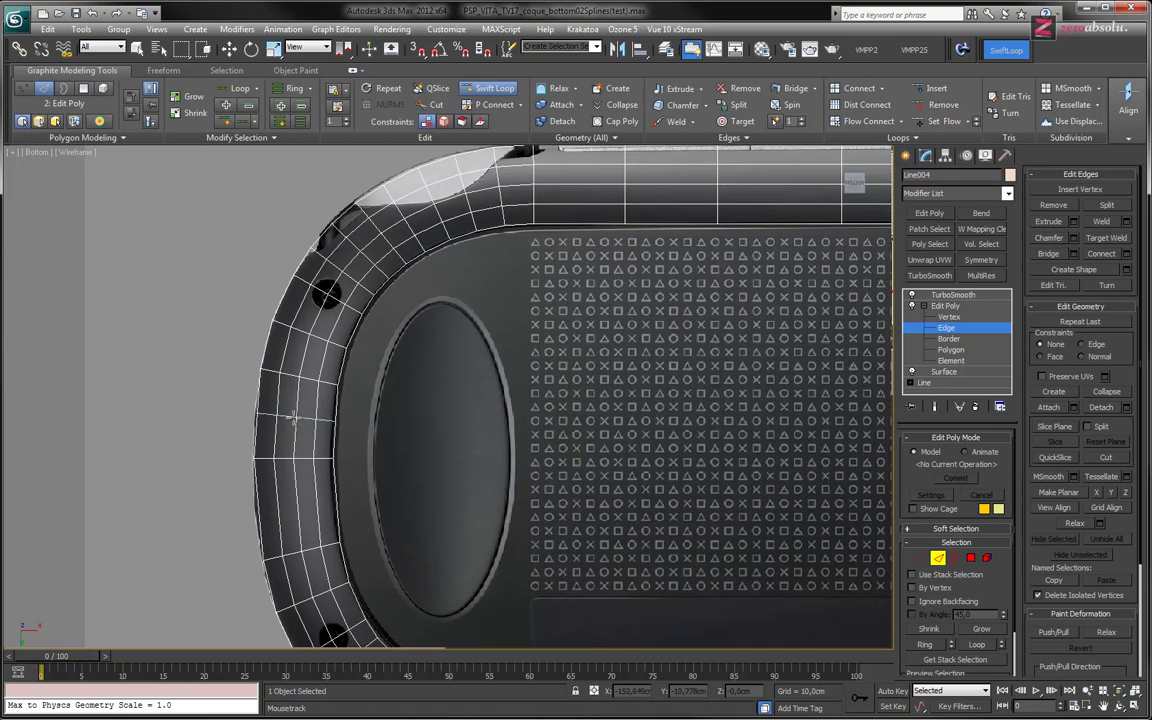
{"action": "left_click", "coordinate": [292, 418]}
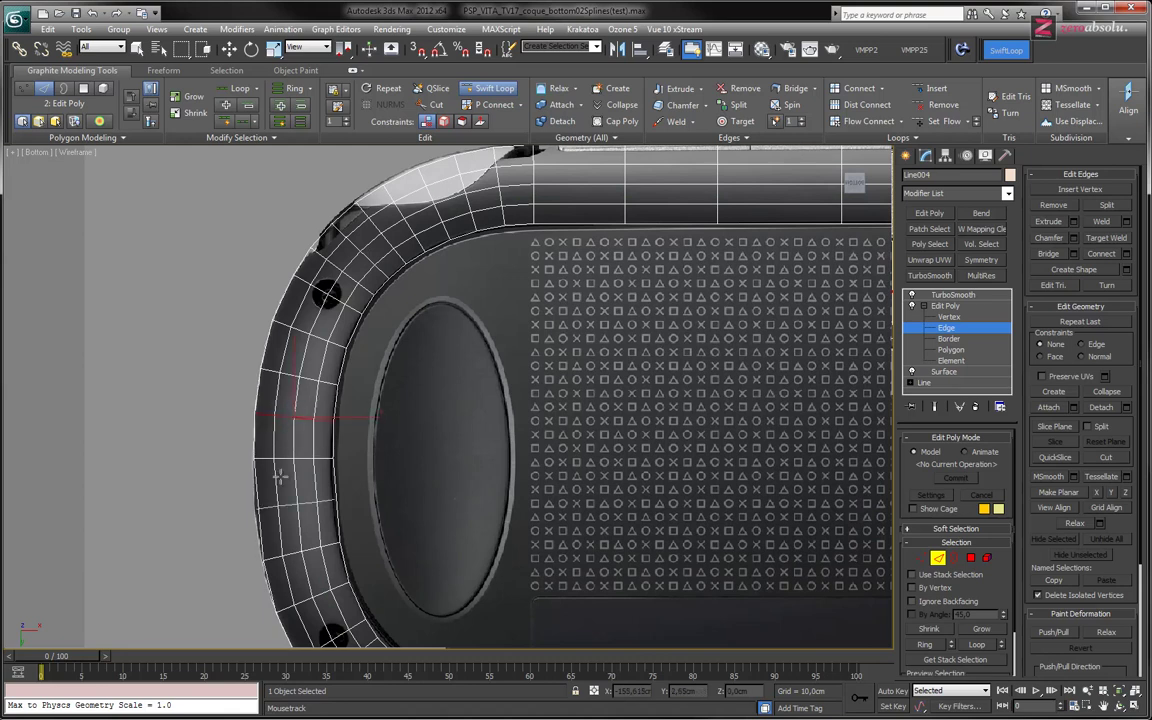
Add edge loops beside the rounded top corner, undoing and reinserting one misplaced loop
{"action": "key", "text": "shift+z"}
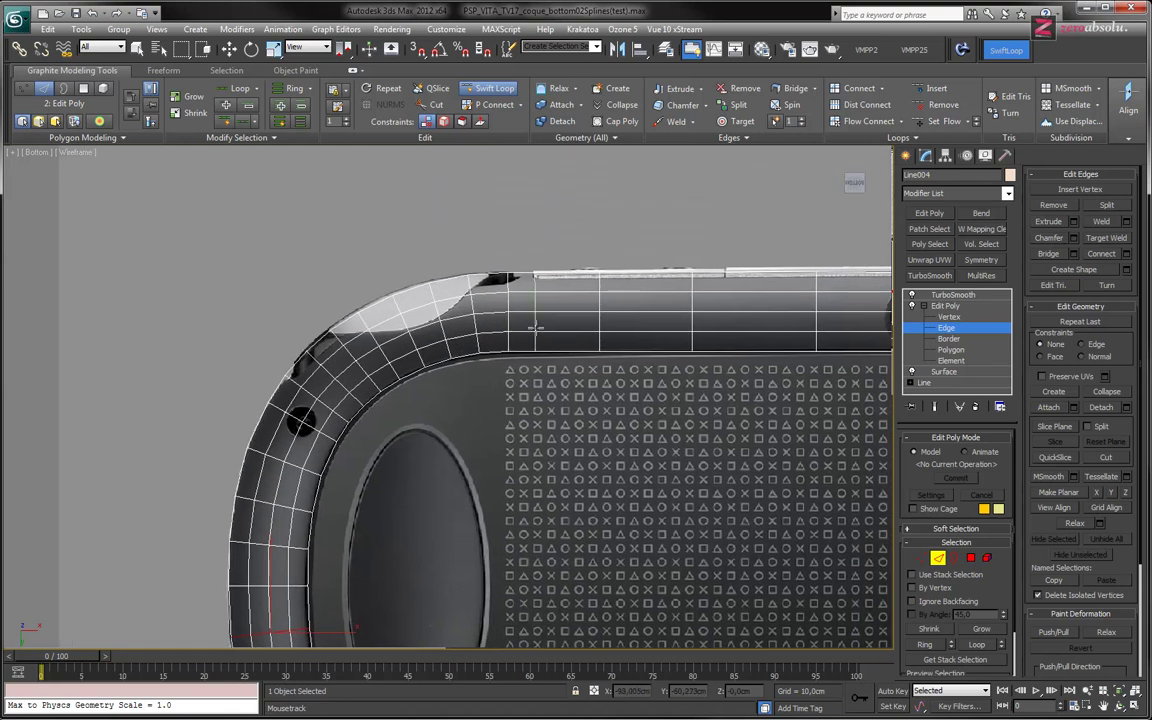
{"action": "middle_click_drag", "start_coordinate": [536, 327], "coordinate": [385, 442]}
{"action": "scroll", "coordinate": [326, 395], "scroll_direction": "up", "scroll_amount": 1}
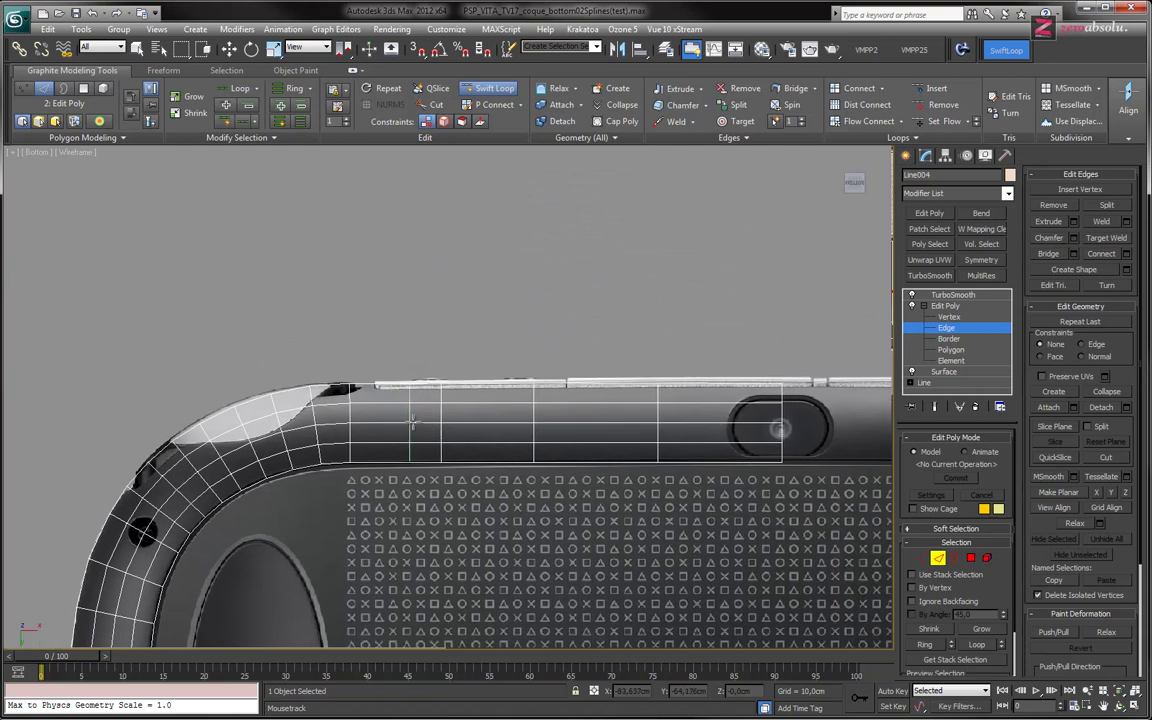
{"action": "scroll", "coordinate": [340, 375], "scroll_direction": "up", "scroll_amount": 3}
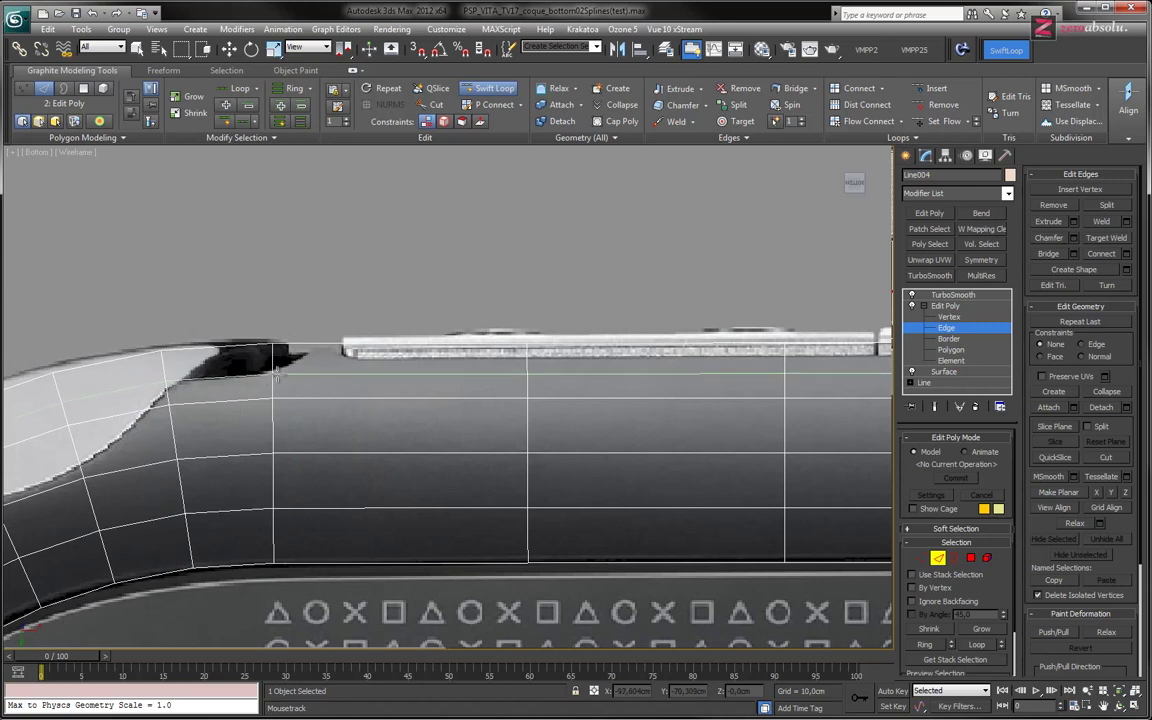
{"action": "left_click", "coordinate": [400, 360]}
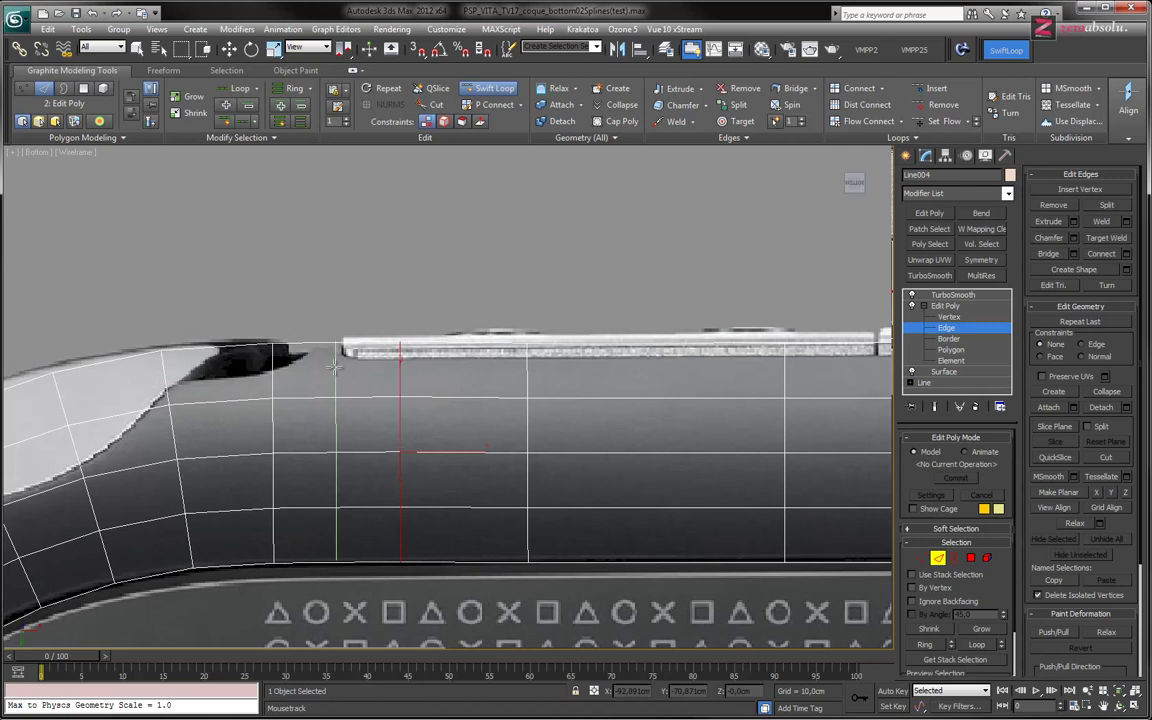
{"action": "left_click", "coordinate": [336, 400]}
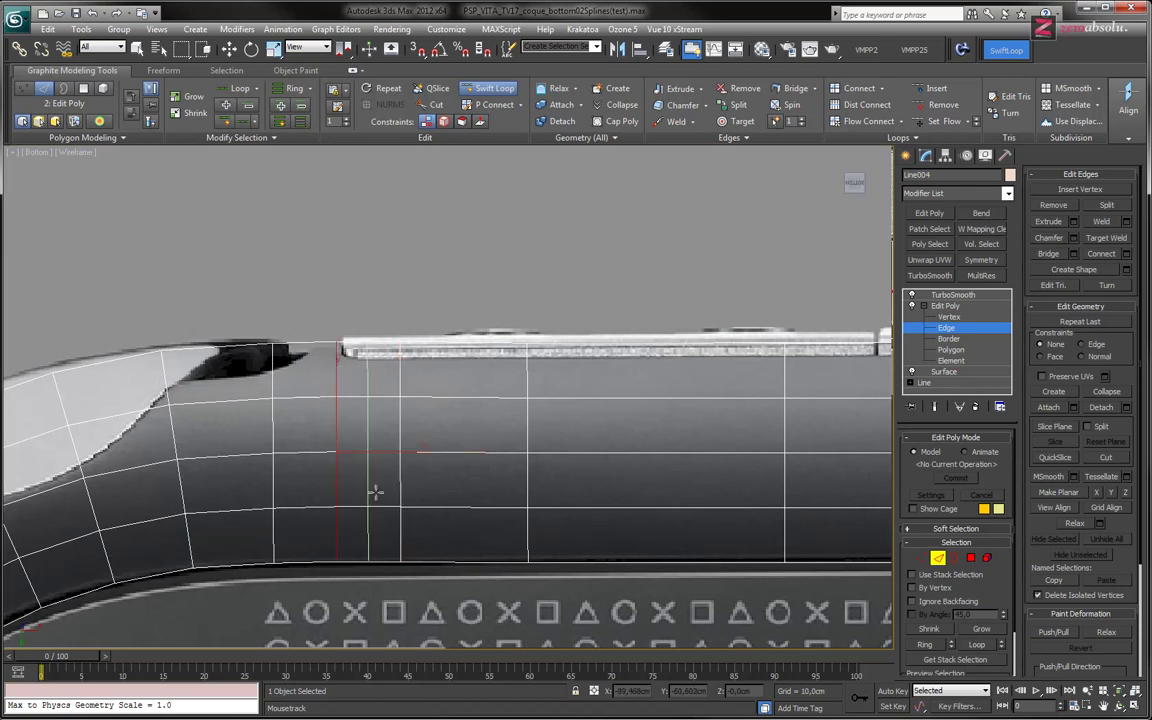
{"action": "scroll", "coordinate": [500, 410], "scroll_direction": "down", "scroll_amount": 2}
{"action": "scroll", "coordinate": [528, 370], "scroll_direction": "down", "scroll_amount": 1}
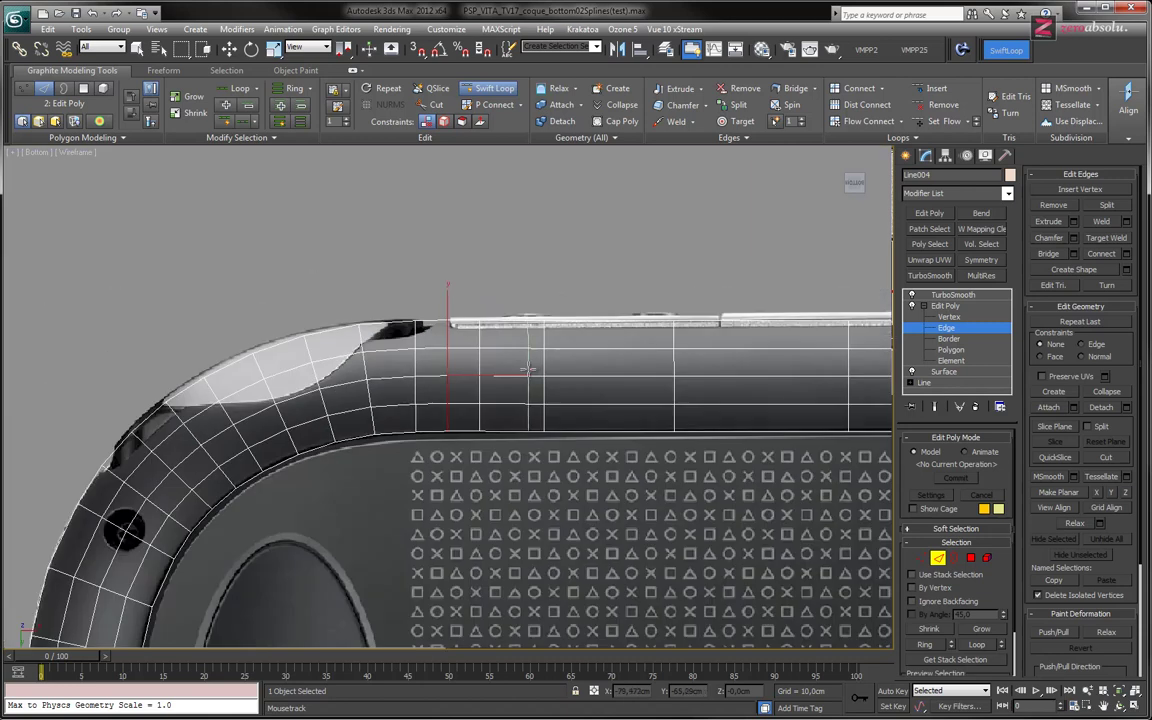
{"action": "key", "text": "ctrl+z"}
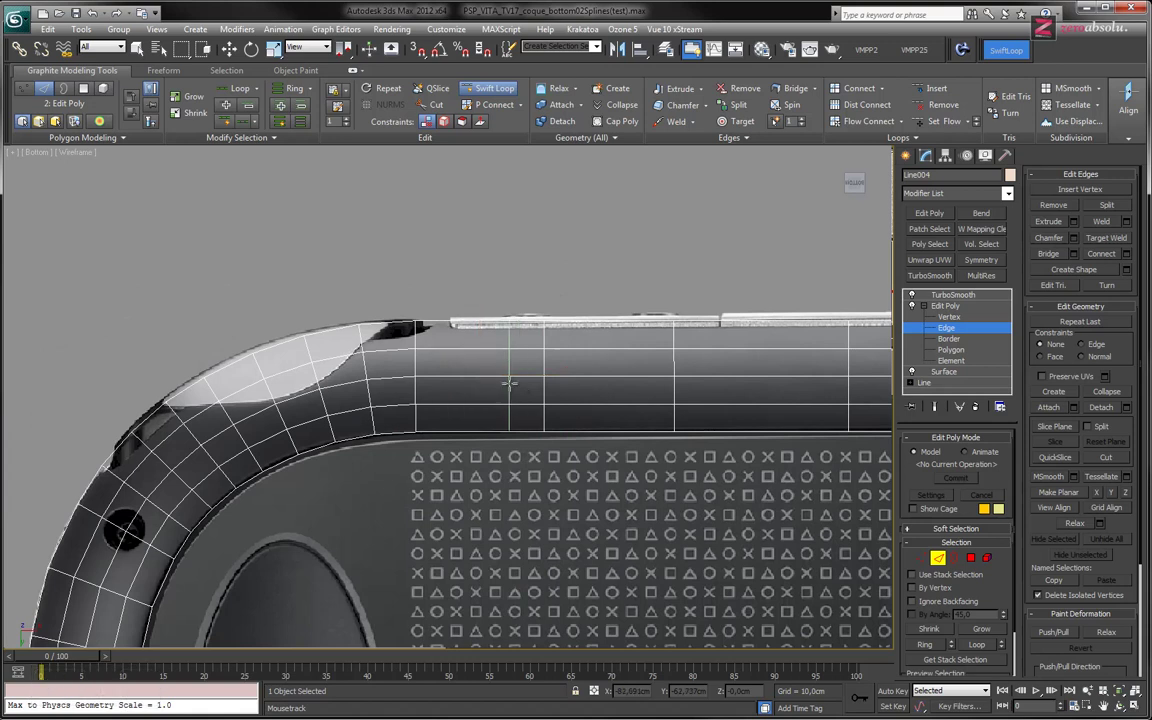
{"action": "scroll", "coordinate": [455, 352], "scroll_direction": "up", "scroll_amount": 3}
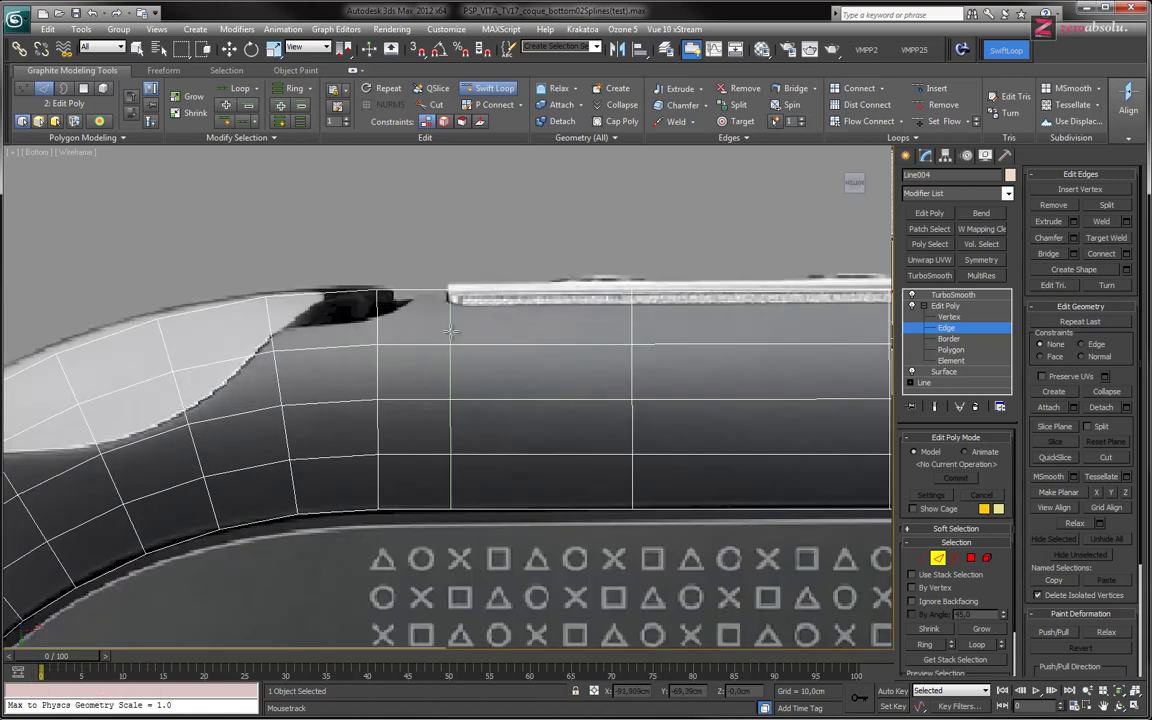
{"action": "left_click", "coordinate": [447, 333]}
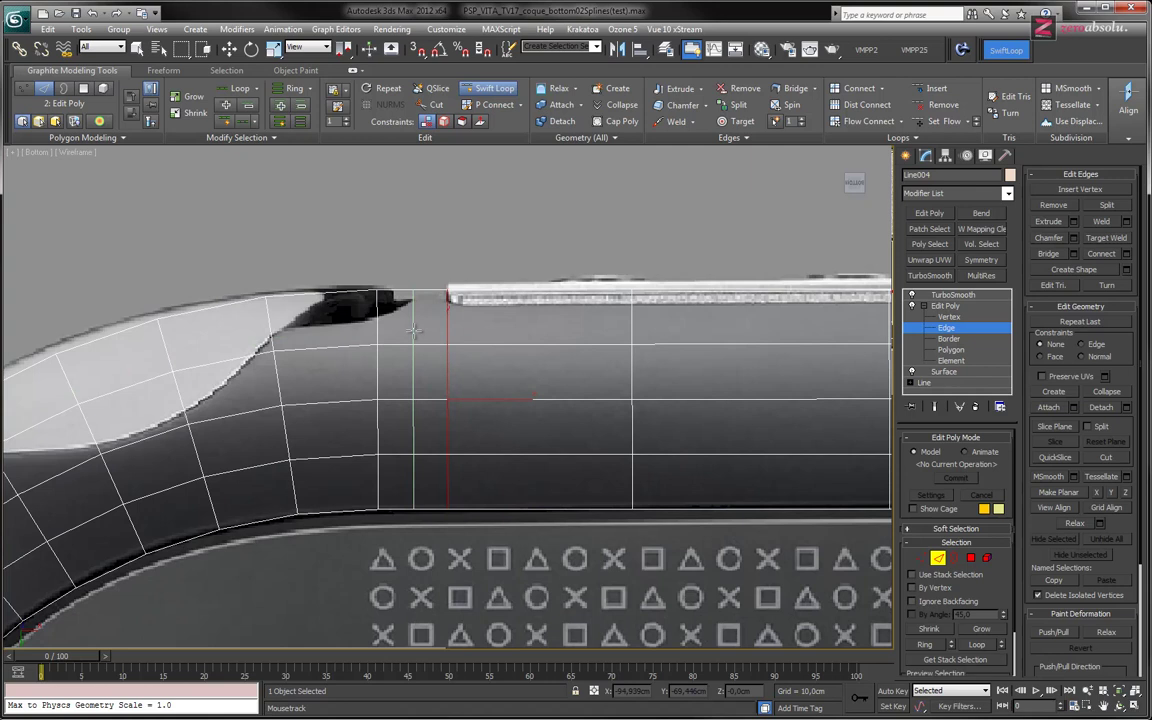
{"action": "left_click", "coordinate": [415, 332]}
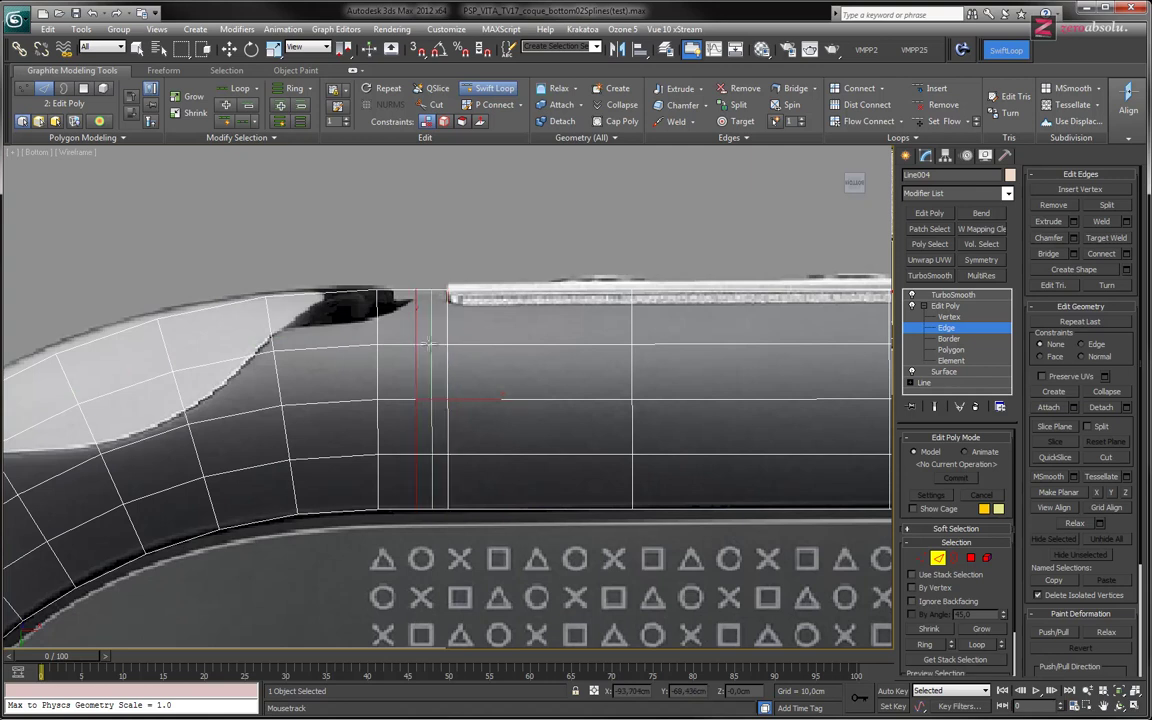
Add two edge loops just left of and at the camera hole's edge
{"action": "middle_click_drag", "start_coordinate": [409, 529], "coordinate": [402, 449]}
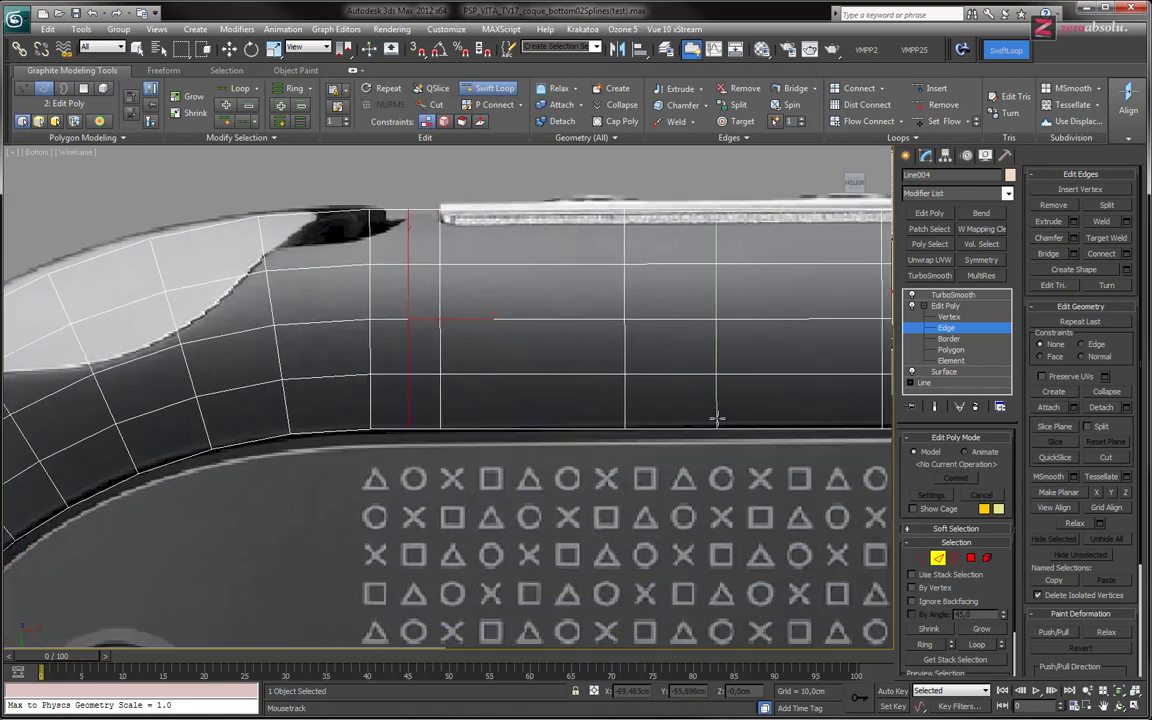
{"action": "middle_click_drag", "start_coordinate": [715, 419], "coordinate": [501, 450]}
{"action": "scroll", "coordinate": [535, 419], "scroll_direction": "down", "scroll_amount": 3}
{"action": "mouse_move", "coordinate": [368, 408]}
{"action": "middle_mouse_down"}
{"action": "mouse_move", "coordinate": [288, 405]}
{"action": "mouse_move", "coordinate": [275, 392]}
{"action": "middle_mouse_up"}
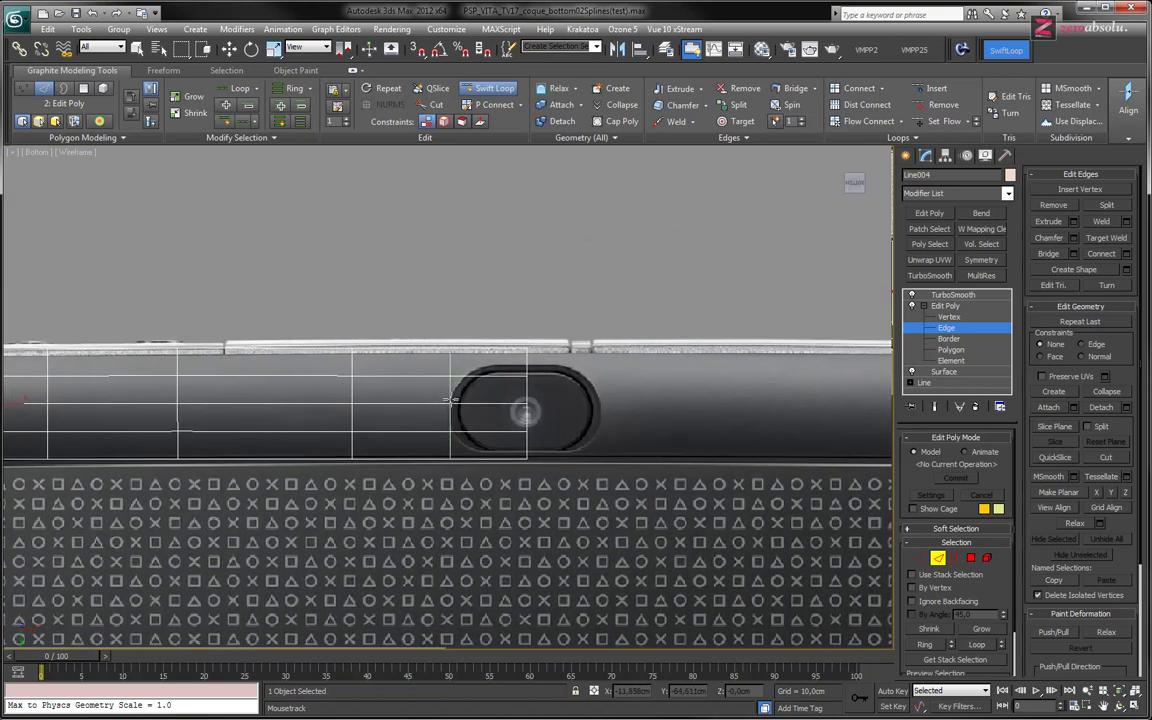
{"action": "scroll", "coordinate": [453, 400], "scroll_direction": "up", "scroll_amount": 5}
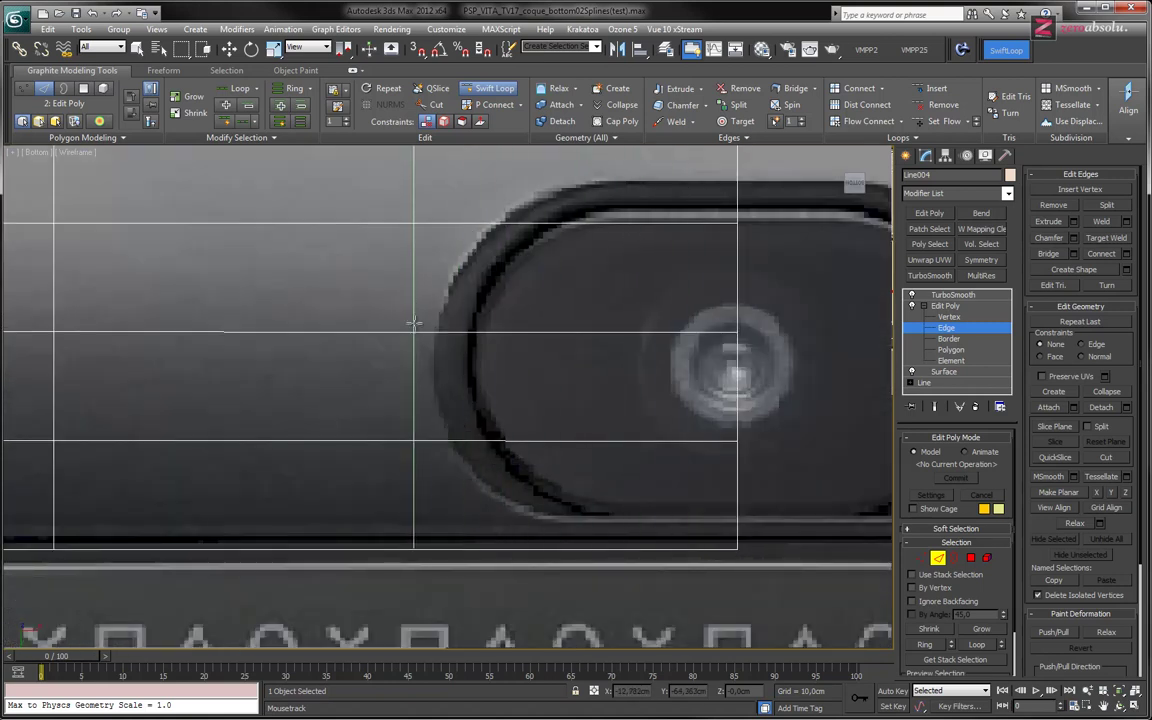
{"action": "scroll", "coordinate": [565, 410], "scroll_direction": "down", "scroll_amount": 3}
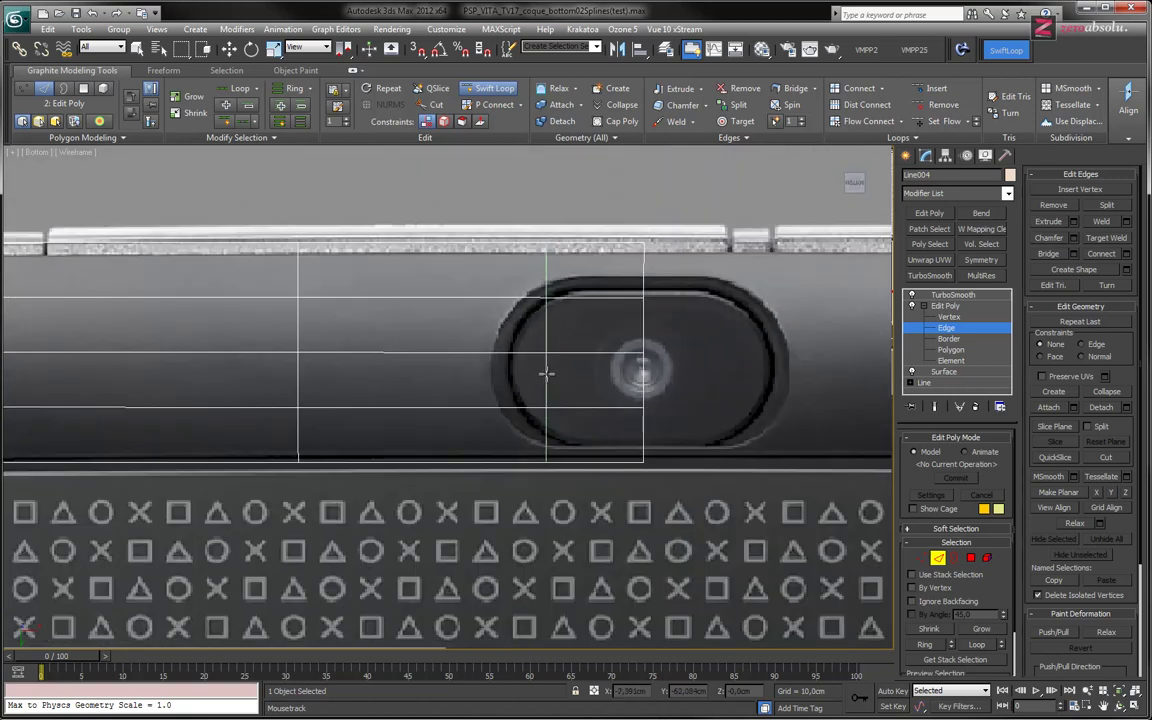
{"action": "left_click", "coordinate": [459, 362]}
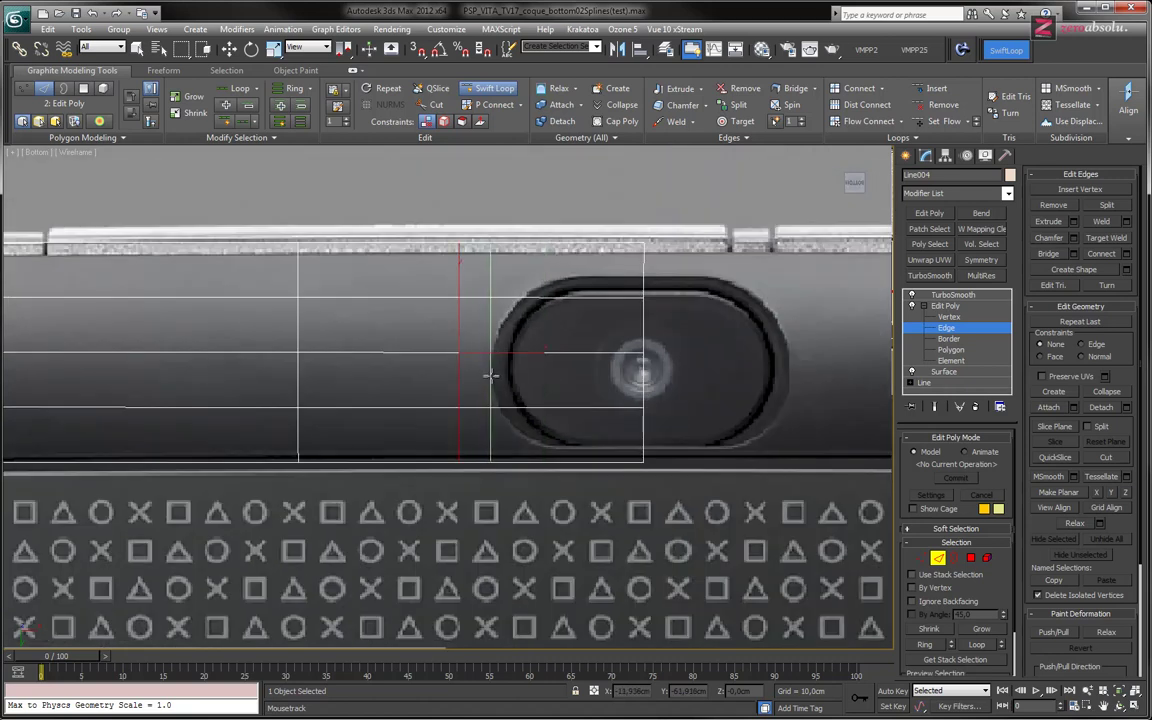
{"action": "left_click", "coordinate": [490, 375]}
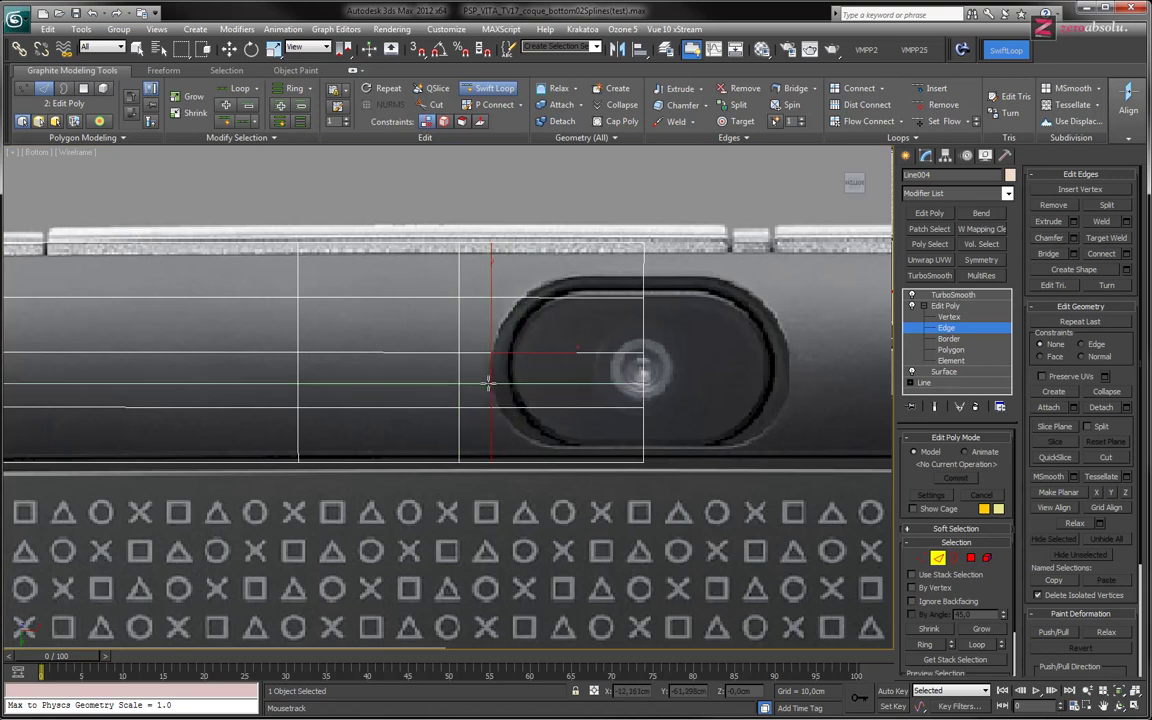
{"action": "key", "text": "w"}
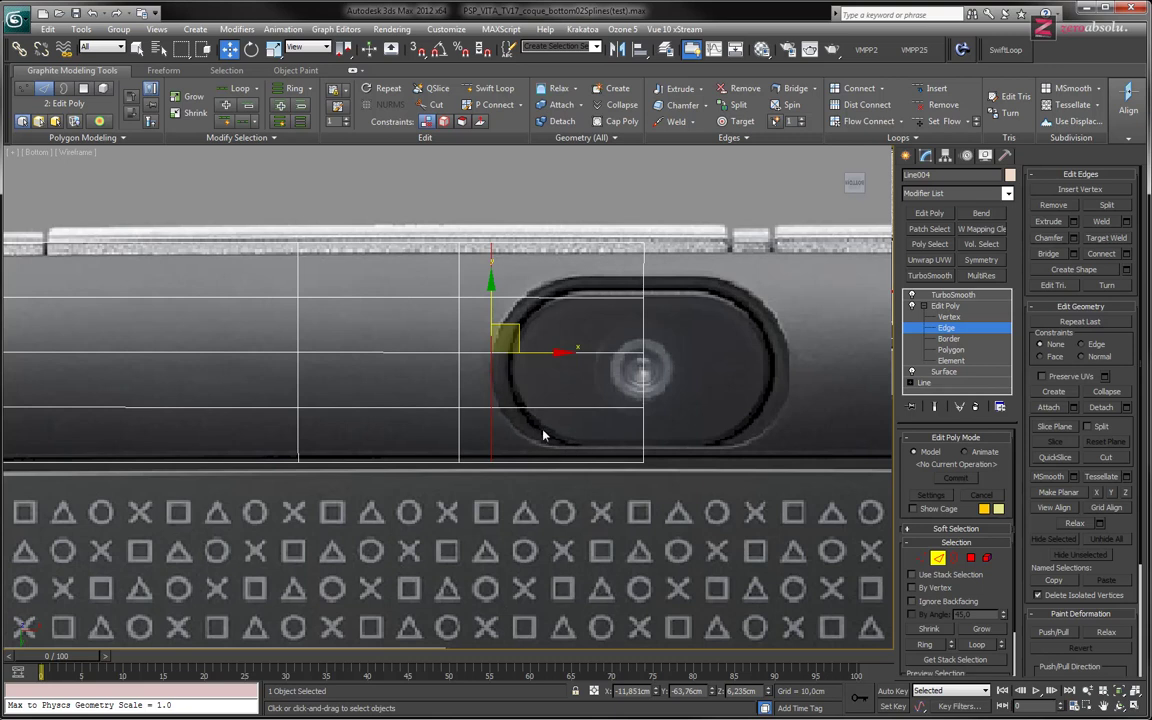
Insert more loops by the camera hole, undoing misplaced ones until one sits farther right
{"action": "left_click", "coordinate": [500, 88]}
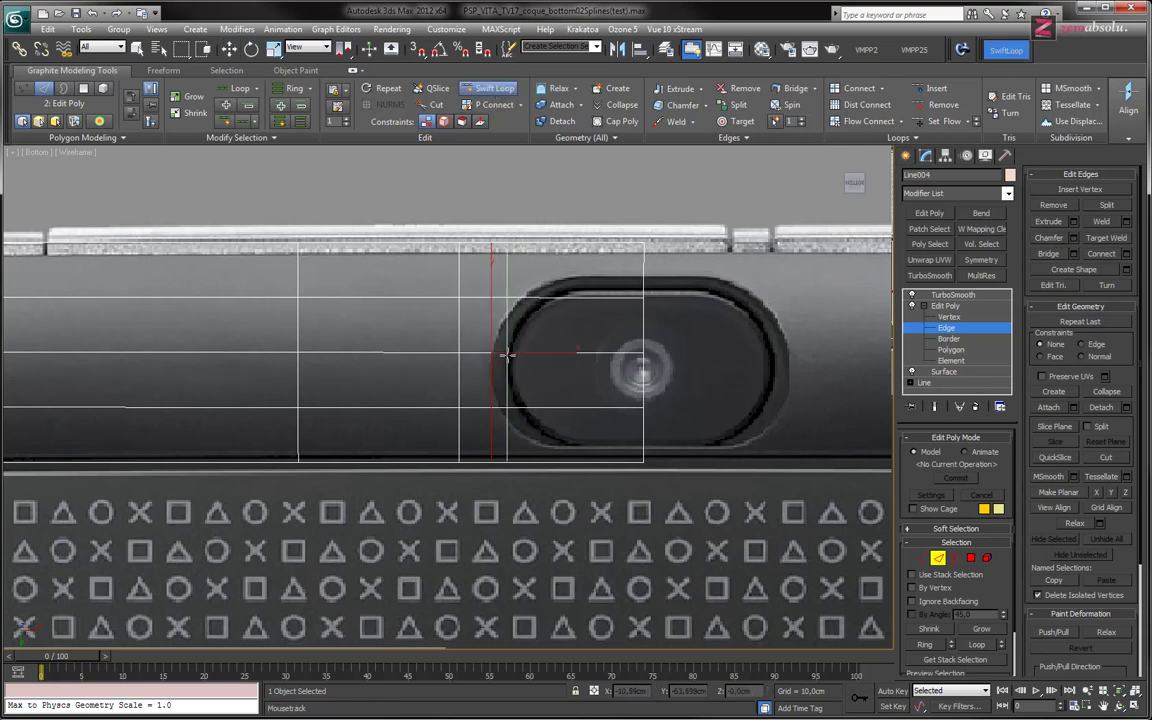
{"action": "left_click", "coordinate": [504, 353]}
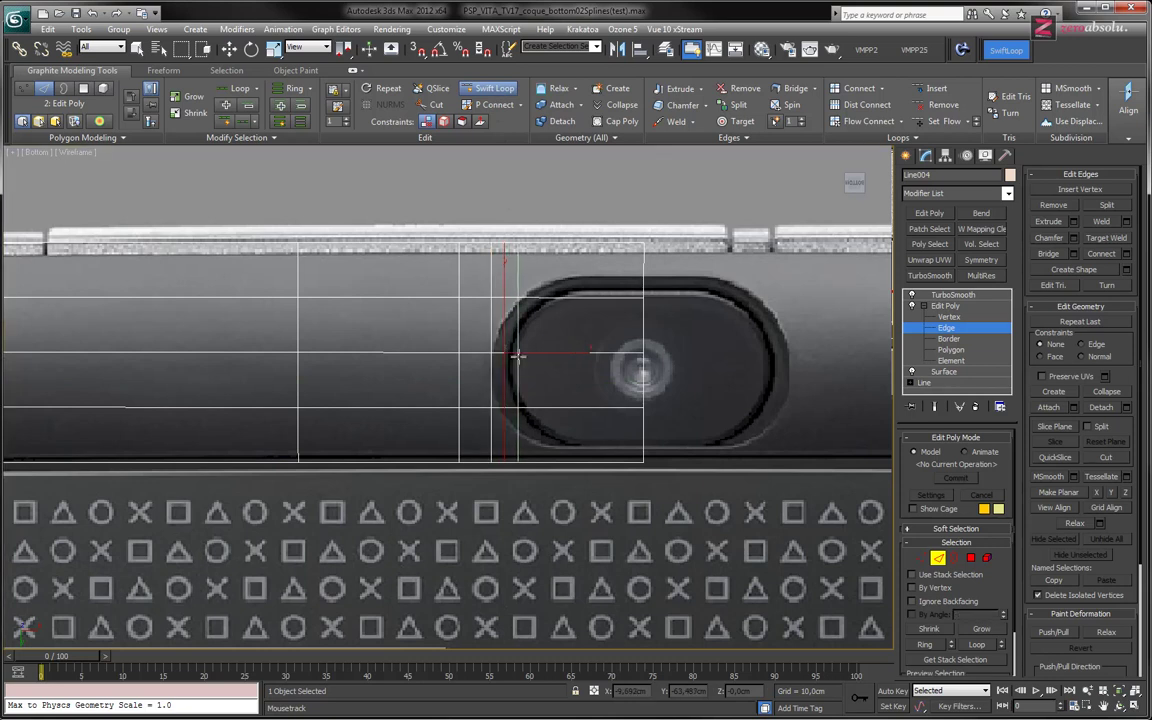
{"action": "left_click", "coordinate": [522, 355]}
{"action": "key", "text": "ctrl+z"}
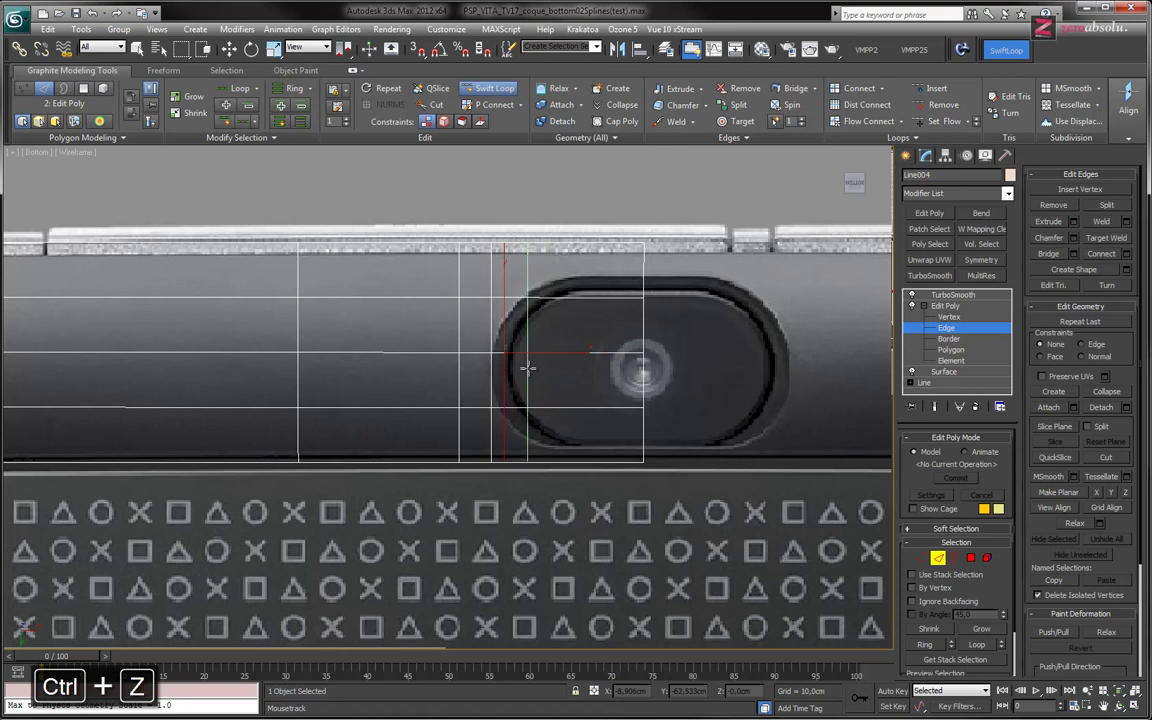
{"action": "left_click", "coordinate": [527, 368]}
{"action": "key", "text": "ctrl+z"}
{"action": "left_click", "coordinate": [556, 355]}
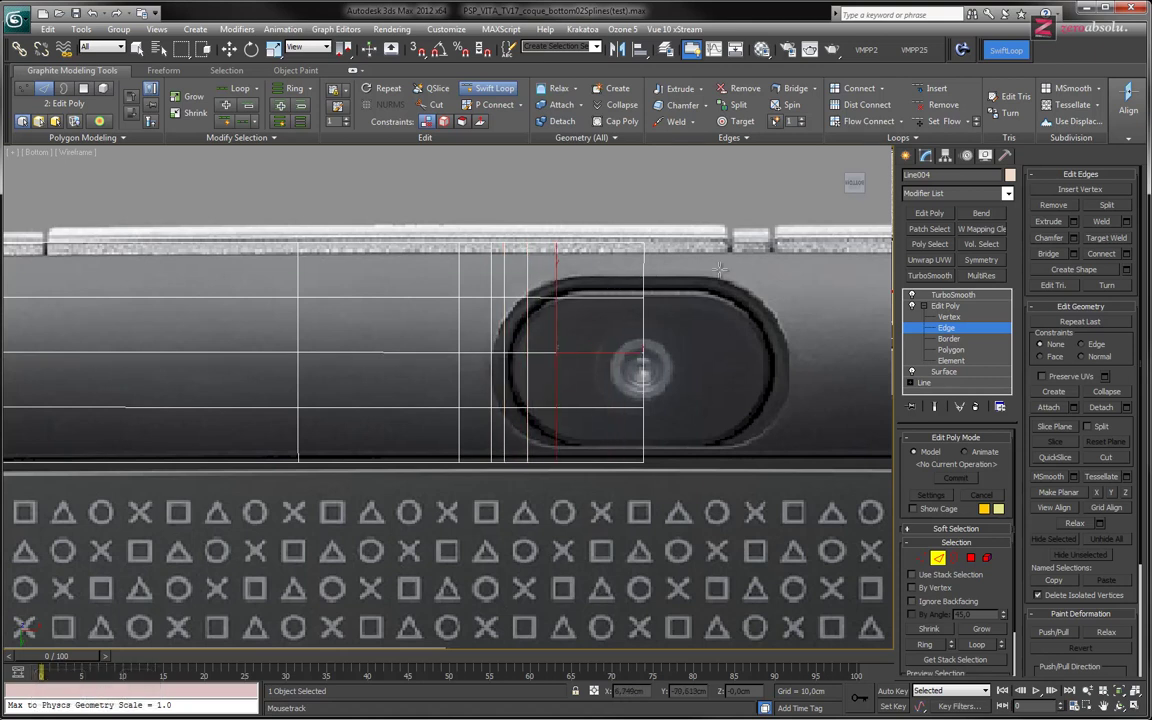
Add three vertical edge loops across the straight lower section of the strip
{"action": "key", "text": "w"}
{"action": "scroll", "coordinate": [550, 450], "scroll_direction": "up", "scroll_amount": 3}
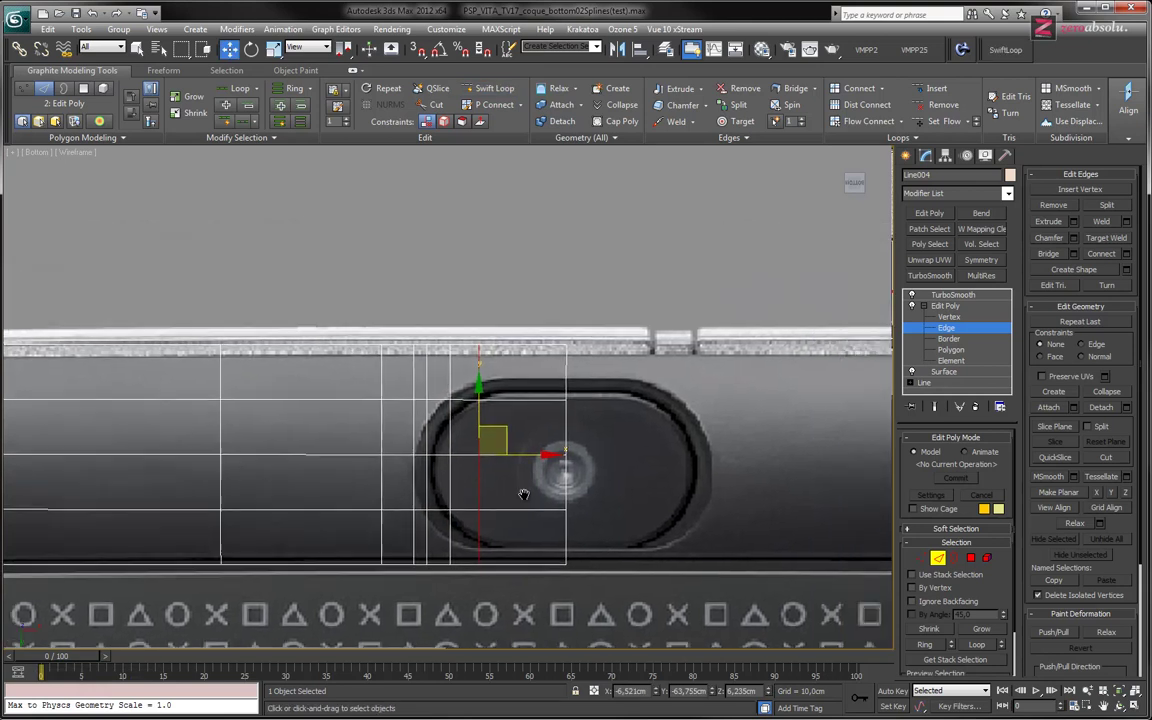
{"action": "scroll", "coordinate": [558, 377], "scroll_direction": "up", "scroll_amount": 3}
{"action": "scroll", "coordinate": [562, 318], "scroll_direction": "down", "scroll_amount": 3}
{"action": "scroll", "coordinate": [540, 300], "scroll_direction": "down", "scroll_amount": 2}
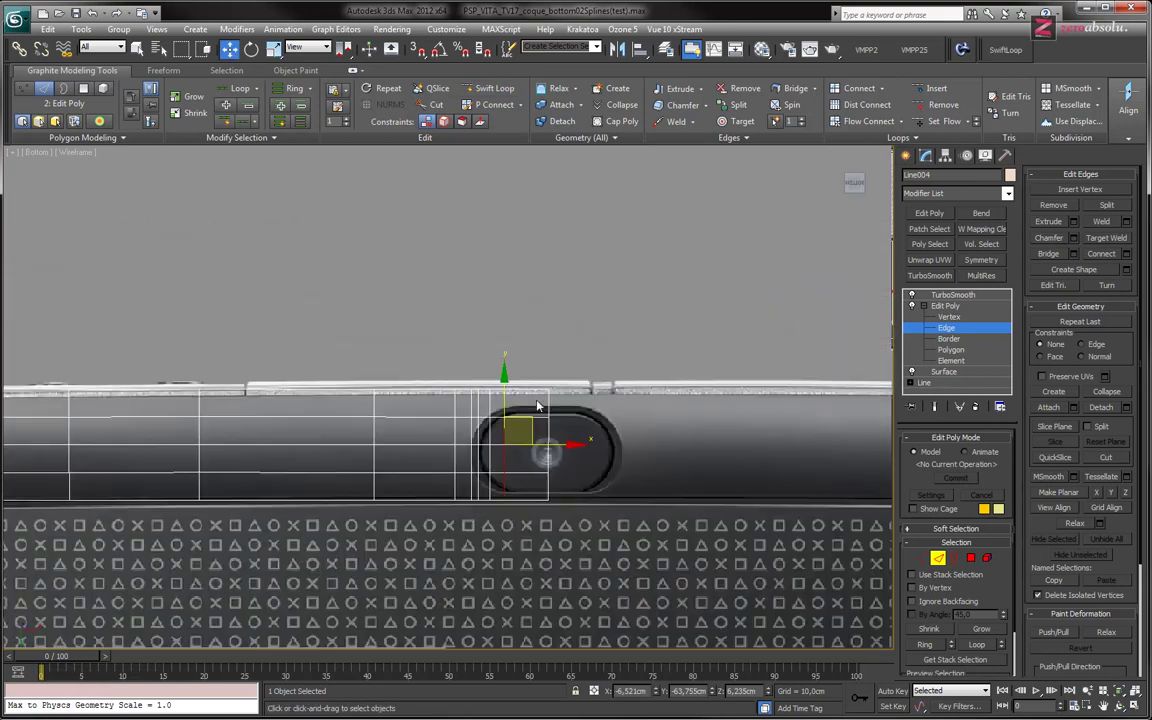
{"action": "mouse_move", "coordinate": [489, 363]}
{"action": "middle_mouse_down"}
{"action": "mouse_move", "coordinate": [489, 266]}
{"action": "mouse_move", "coordinate": [506, 411]}
{"action": "middle_mouse_up"}
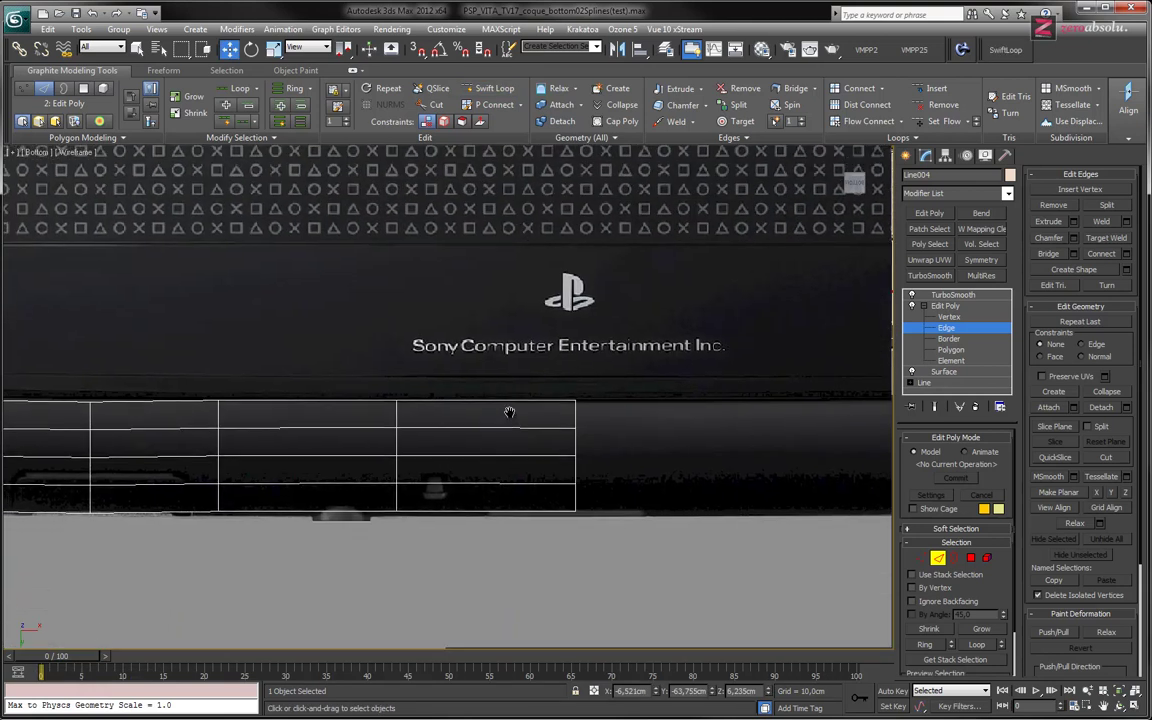
{"action": "scroll", "coordinate": [519, 445], "scroll_direction": "up", "scroll_amount": 3}
{"action": "scroll", "coordinate": [506, 516], "scroll_direction": "up", "scroll_amount": 2}
{"action": "middle_click_drag", "start_coordinate": [405, 530], "coordinate": [464, 474]}
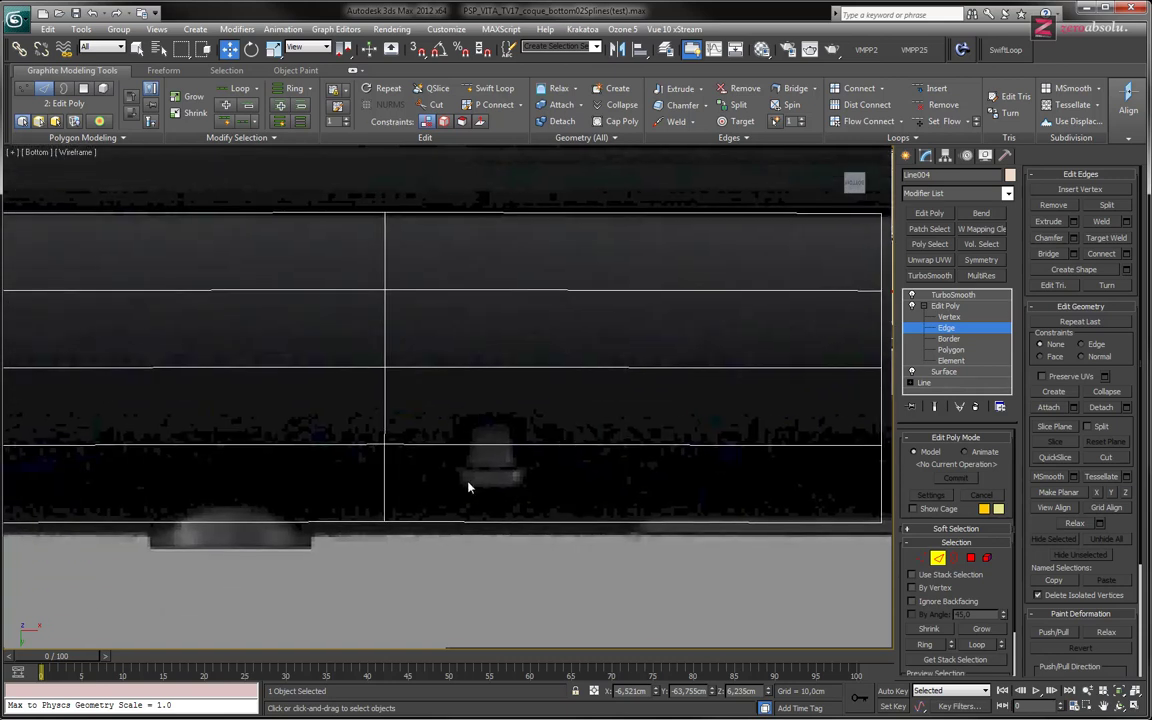
{"action": "left_click", "coordinate": [495, 89]}
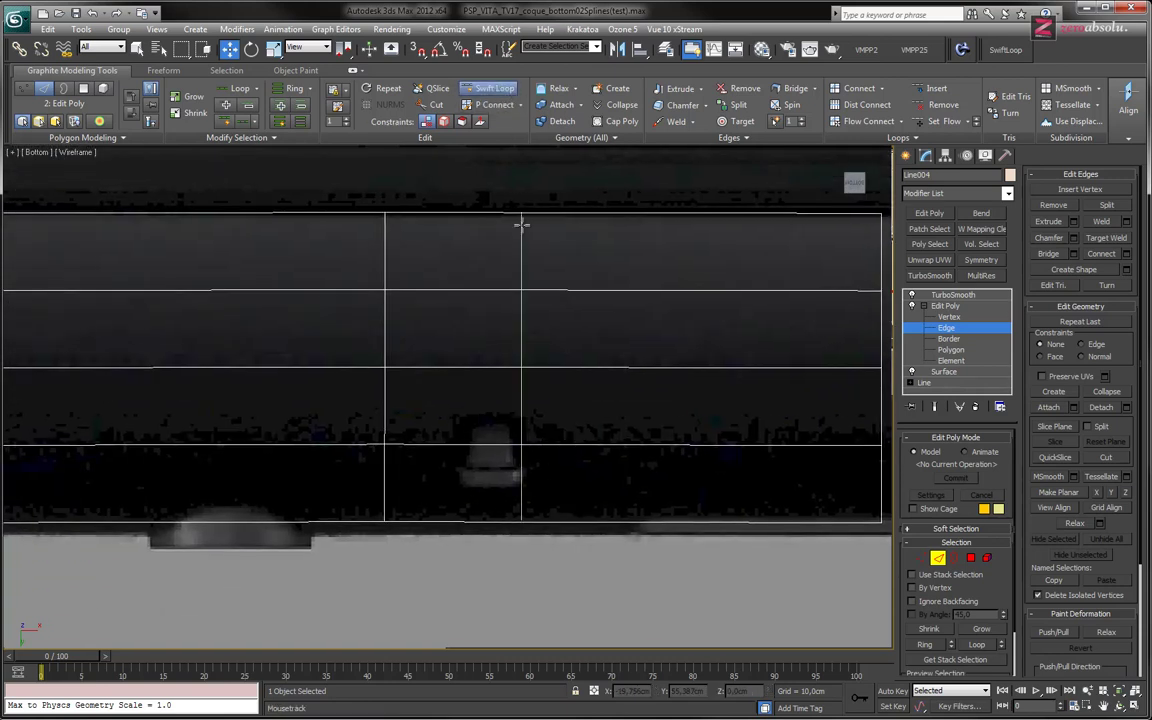
{"action": "left_click", "coordinate": [580, 303]}
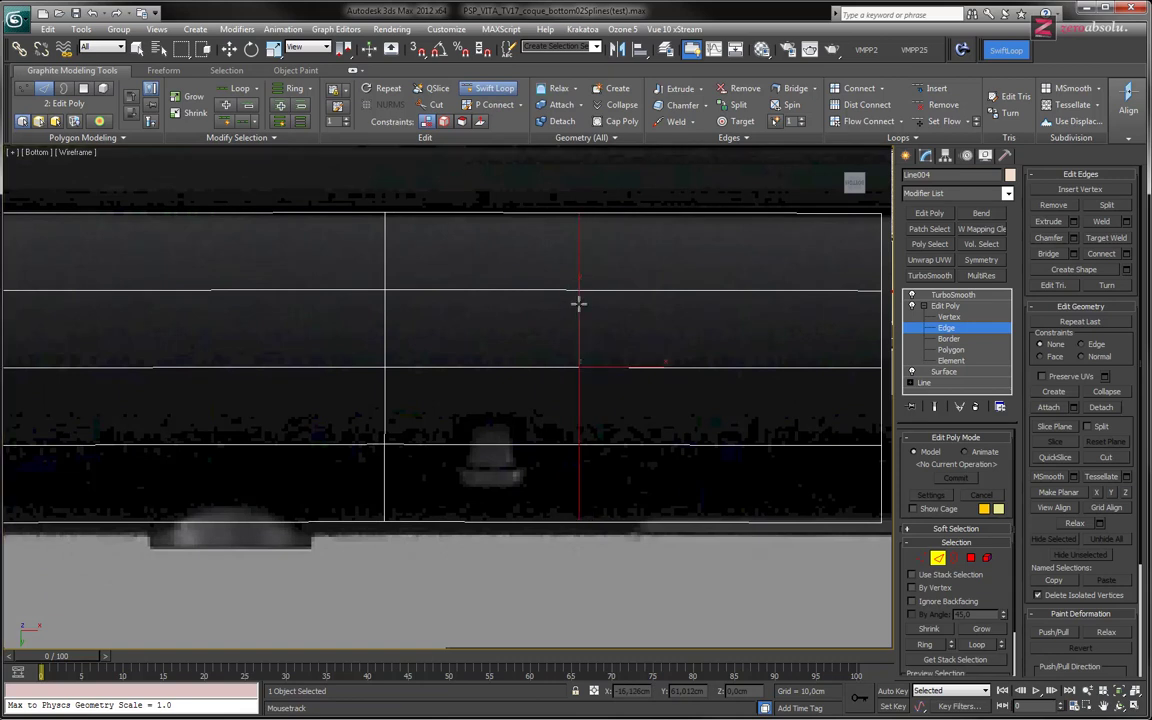
{"action": "left_click", "coordinate": [522, 415]}
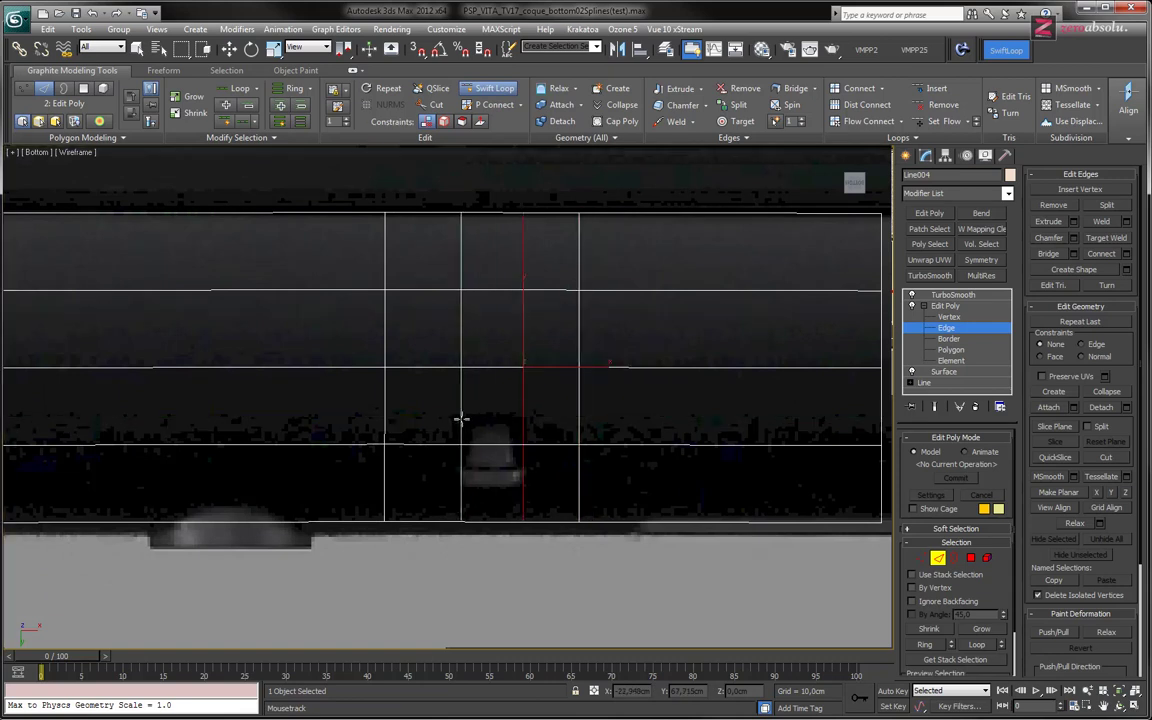
{"action": "left_click", "coordinate": [460, 418]}
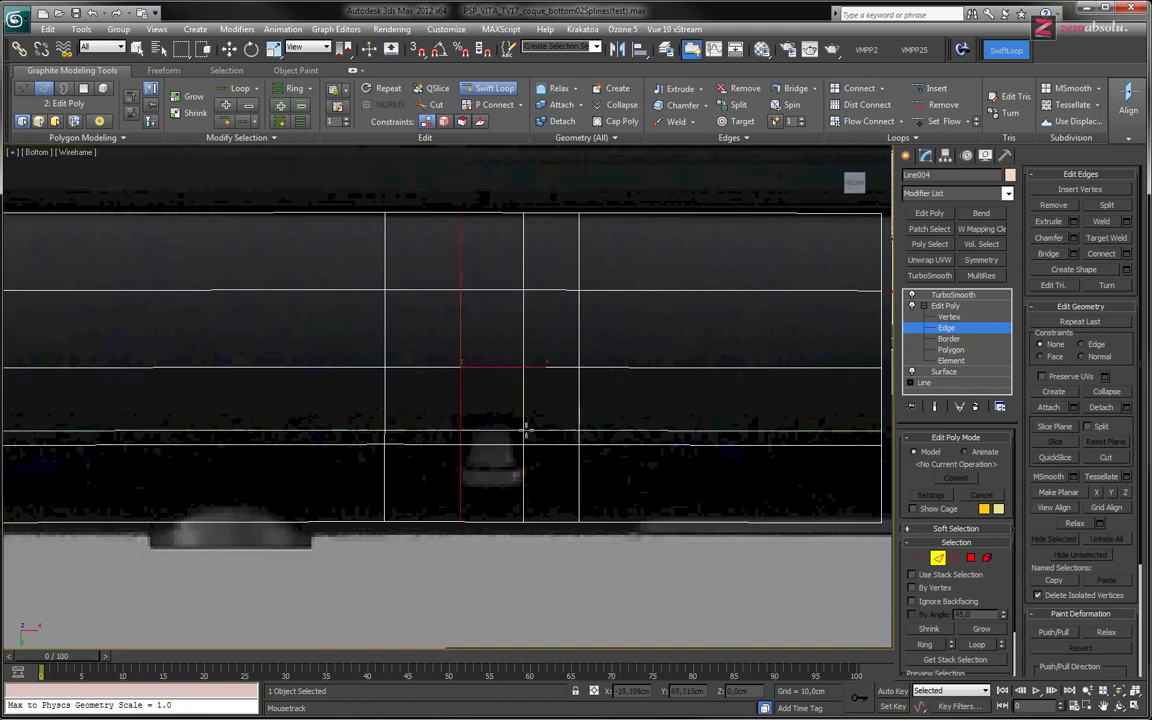
Insert four more vertical edge loops further along the lower strip
{"action": "middle_click_drag", "start_coordinate": [380, 465], "coordinate": [543, 378]}
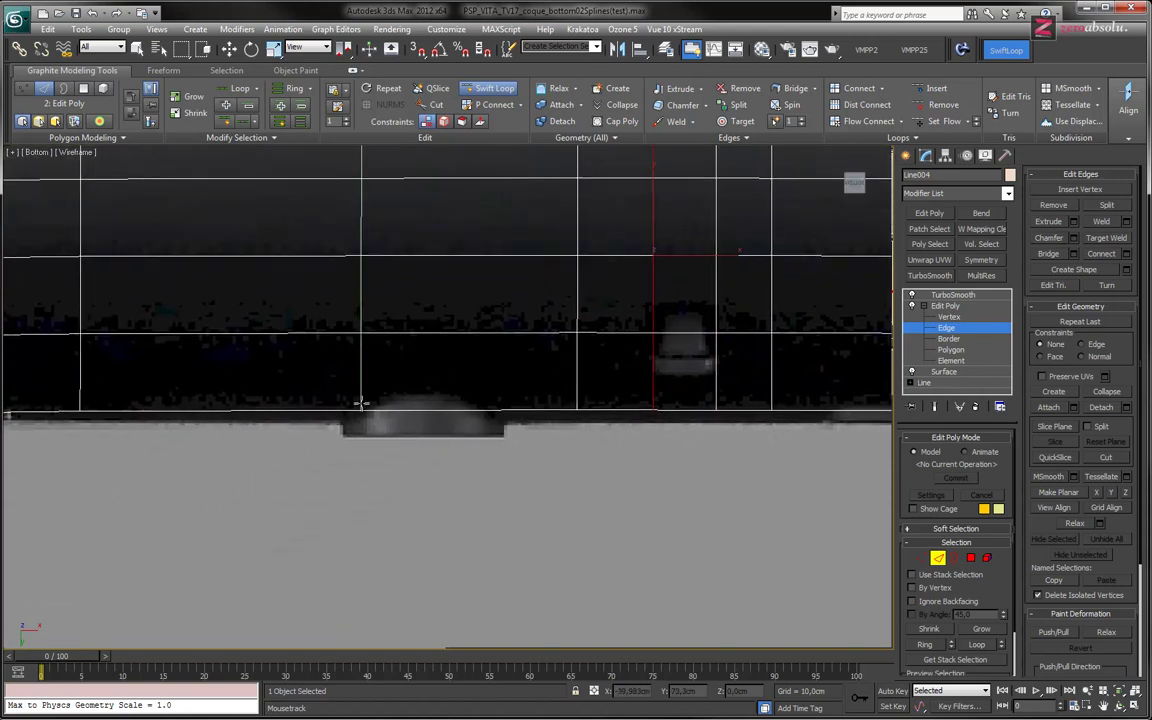
{"action": "middle_click_drag", "start_coordinate": [484, 355], "coordinate": [474, 450]}
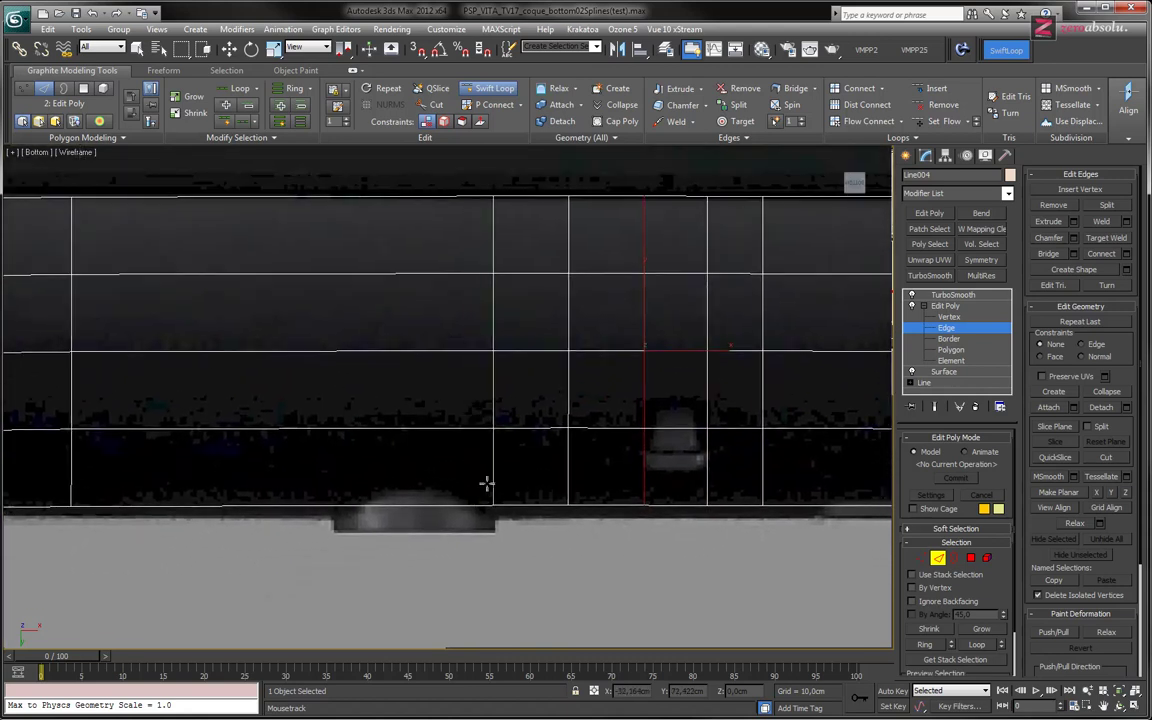
{"action": "left_click", "coordinate": [266, 459]}
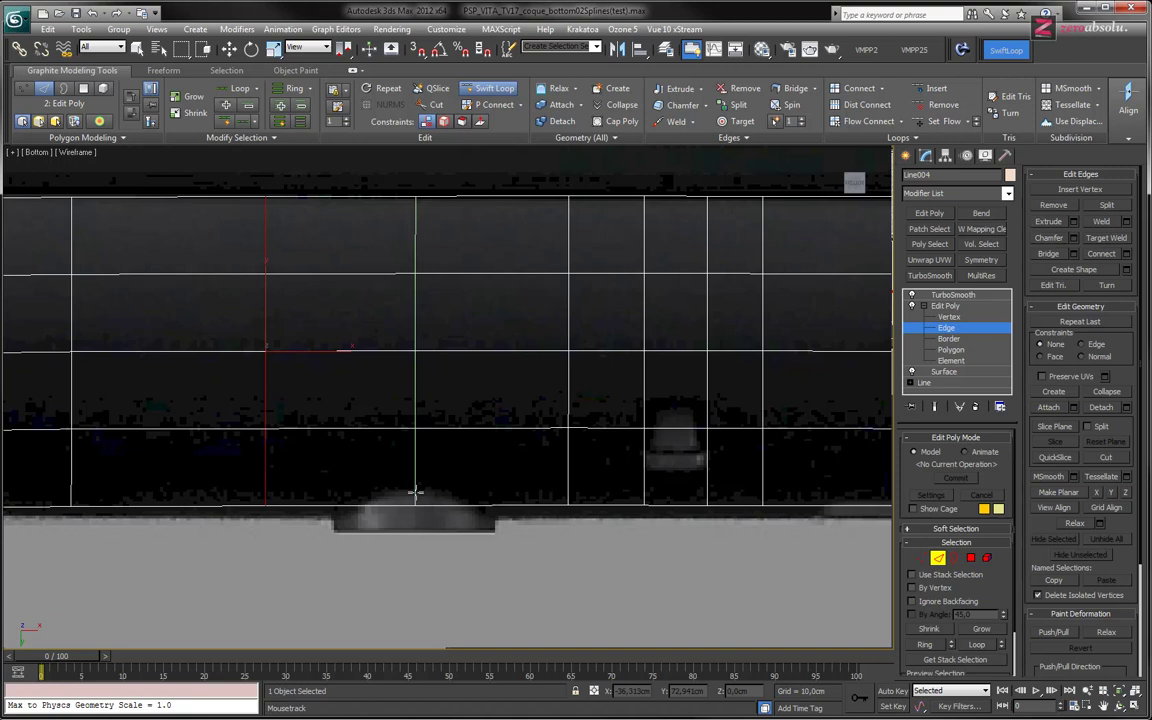
{"action": "left_click", "coordinate": [414, 491]}
{"action": "left_click", "coordinate": [335, 491]}
{"action": "left_click", "coordinate": [493, 498]}
Split one of the wide panels of the strip with another vertical edge loop
{"action": "mouse_move", "coordinate": [569, 545]}
{"action": "middle_mouse_down"}
{"action": "mouse_move", "coordinate": [465, 391]}
{"action": "mouse_move", "coordinate": [587, 503]}
{"action": "middle_mouse_up"}
{"action": "scroll", "coordinate": [465, 391], "scroll_direction": "down", "scroll_amount": 2}
{"action": "scroll", "coordinate": [549, 450], "scroll_direction": "up", "scroll_amount": 2}
{"action": "middle_click_drag", "start_coordinate": [549, 450], "coordinate": [427, 447]}
{"action": "scroll", "coordinate": [427, 447], "scroll_direction": "down", "scroll_amount": 2}
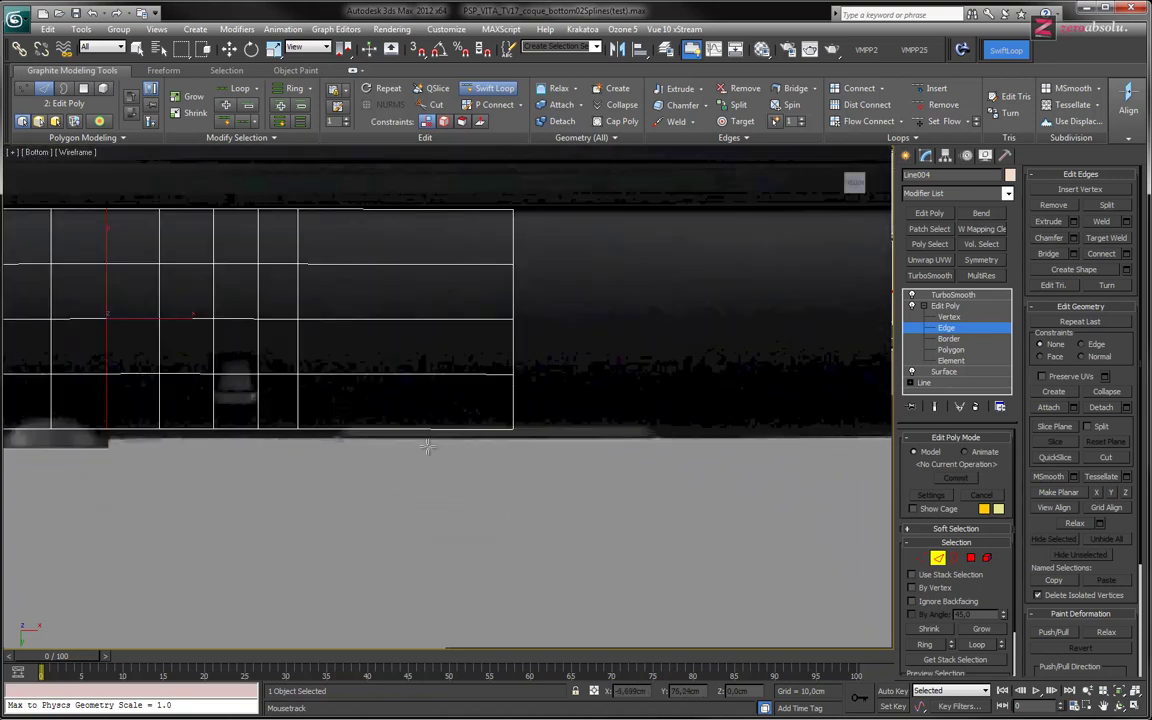
{"action": "scroll", "coordinate": [336, 437], "scroll_direction": "up", "scroll_amount": 3}
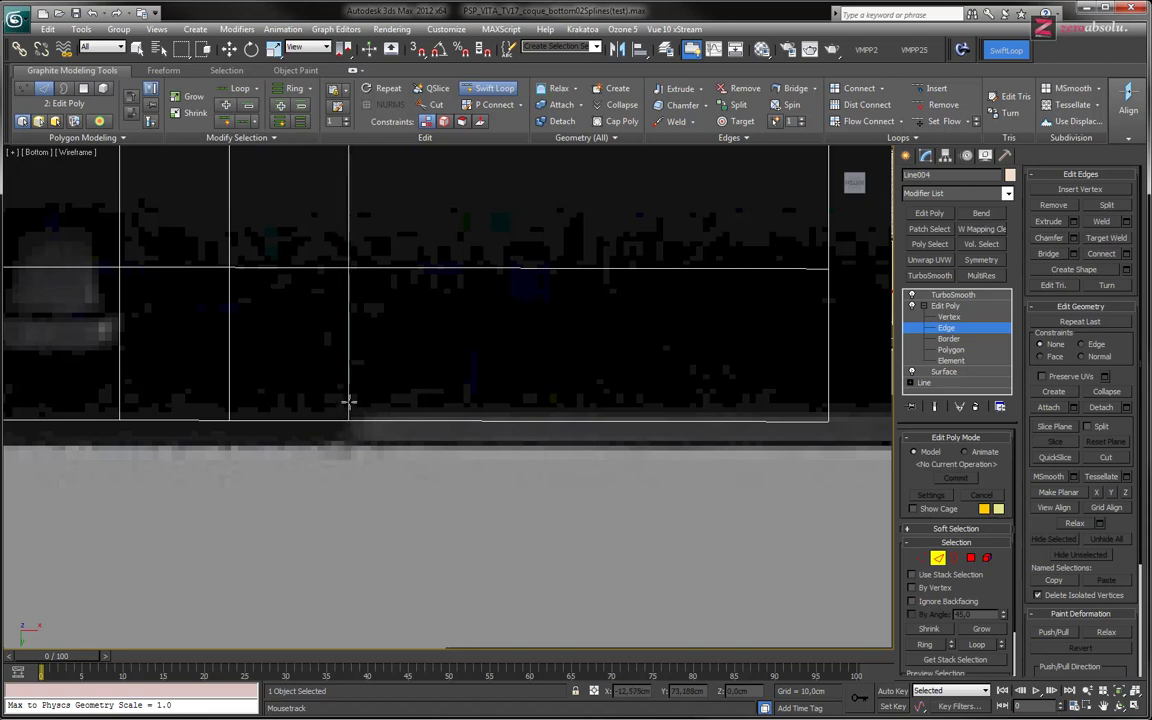
{"action": "left_click", "coordinate": [349, 400]}
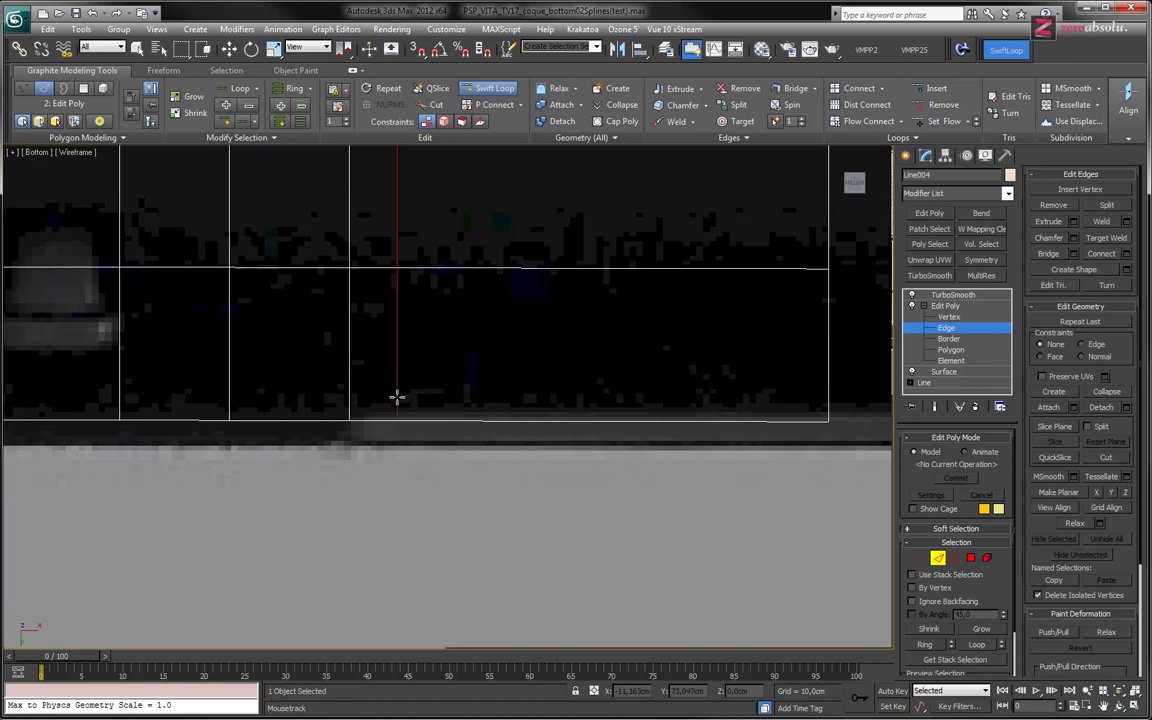
{"action": "scroll", "coordinate": [399, 411], "scroll_direction": "down", "scroll_amount": 3}
Frame the curved left end, then remove the extra vertical edge loop from the lower strip
{"action": "middle_click_drag", "start_coordinate": [424, 417], "coordinate": [451, 440]}
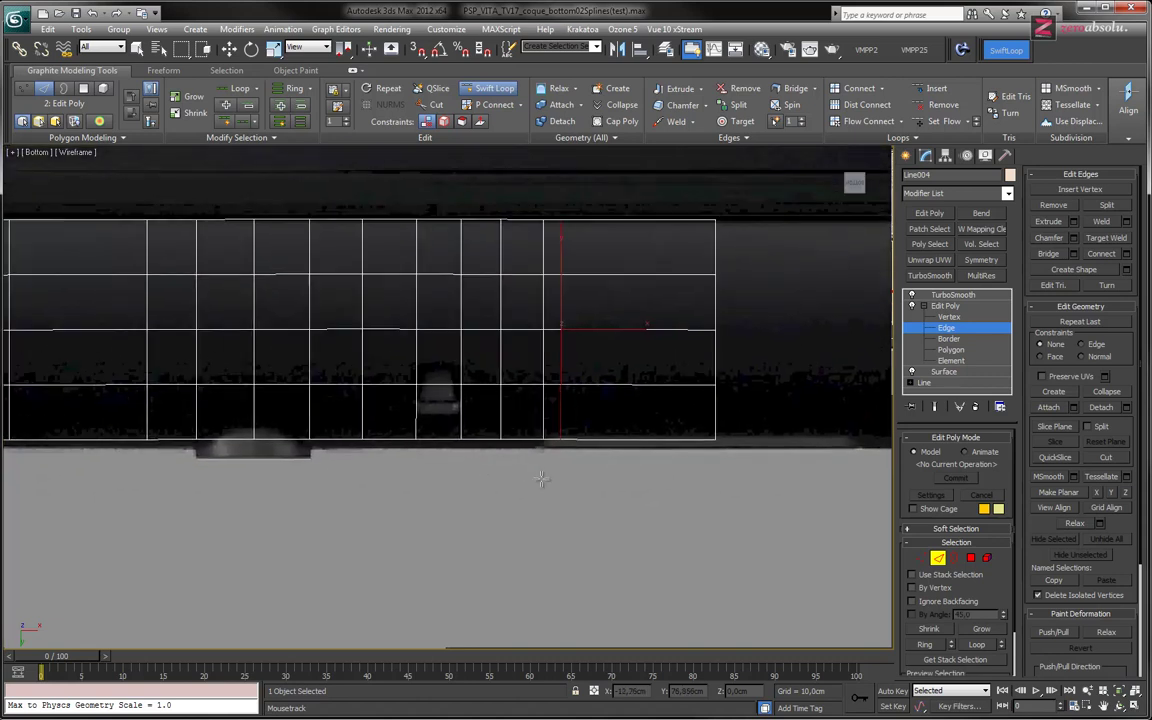
{"action": "mouse_move", "coordinate": [771, 350]}
{"action": "middle_mouse_down"}
{"action": "mouse_move", "coordinate": [363, 514]}
{"action": "mouse_move", "coordinate": [338, 508]}
{"action": "middle_mouse_up"}
{"action": "scroll", "coordinate": [338, 508], "scroll_direction": "up", "scroll_amount": 2}
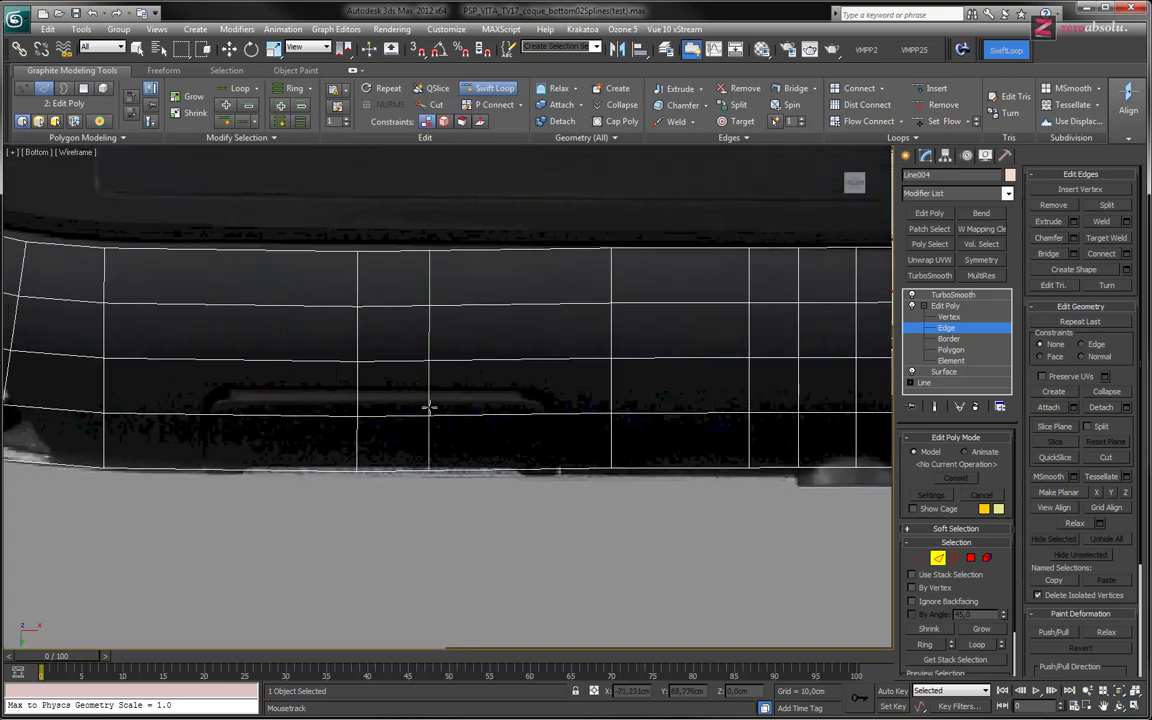
{"action": "middle_click_drag", "start_coordinate": [429, 406], "coordinate": [402, 521]}
{"action": "scroll", "coordinate": [402, 521], "scroll_direction": "down", "scroll_amount": 3}
{"action": "scroll", "coordinate": [375, 381], "scroll_direction": "down", "scroll_amount": 1}
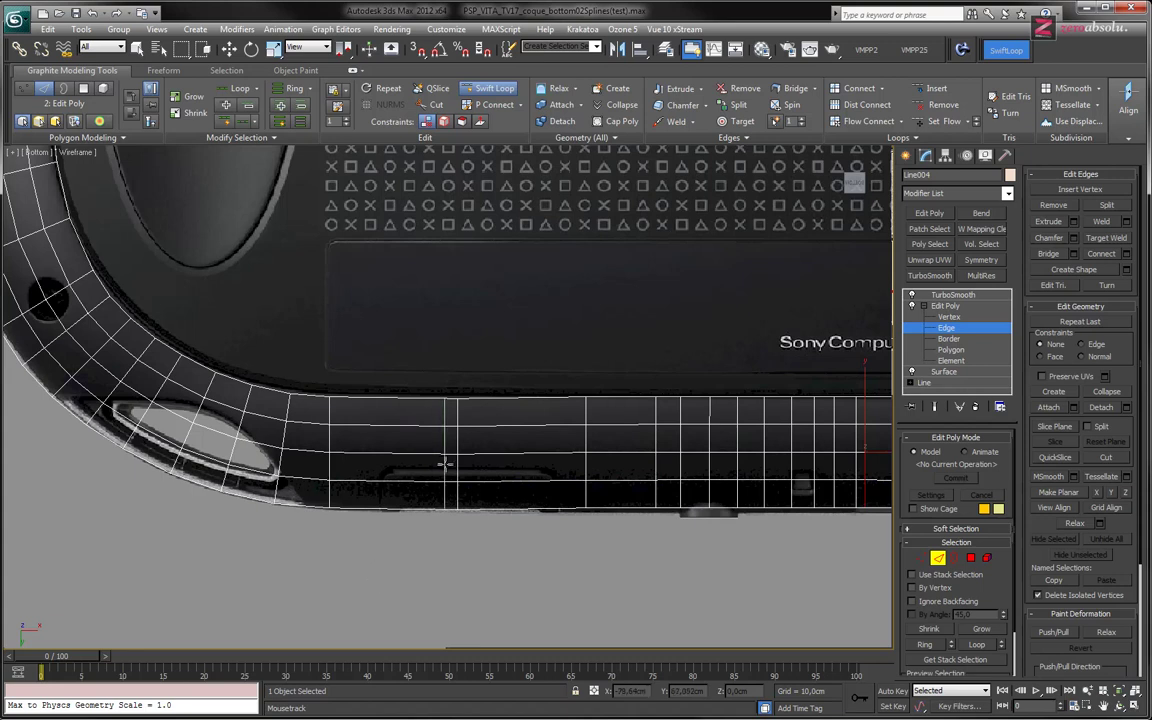
{"action": "scroll", "coordinate": [457, 450], "scroll_direction": "up", "scroll_amount": 3}
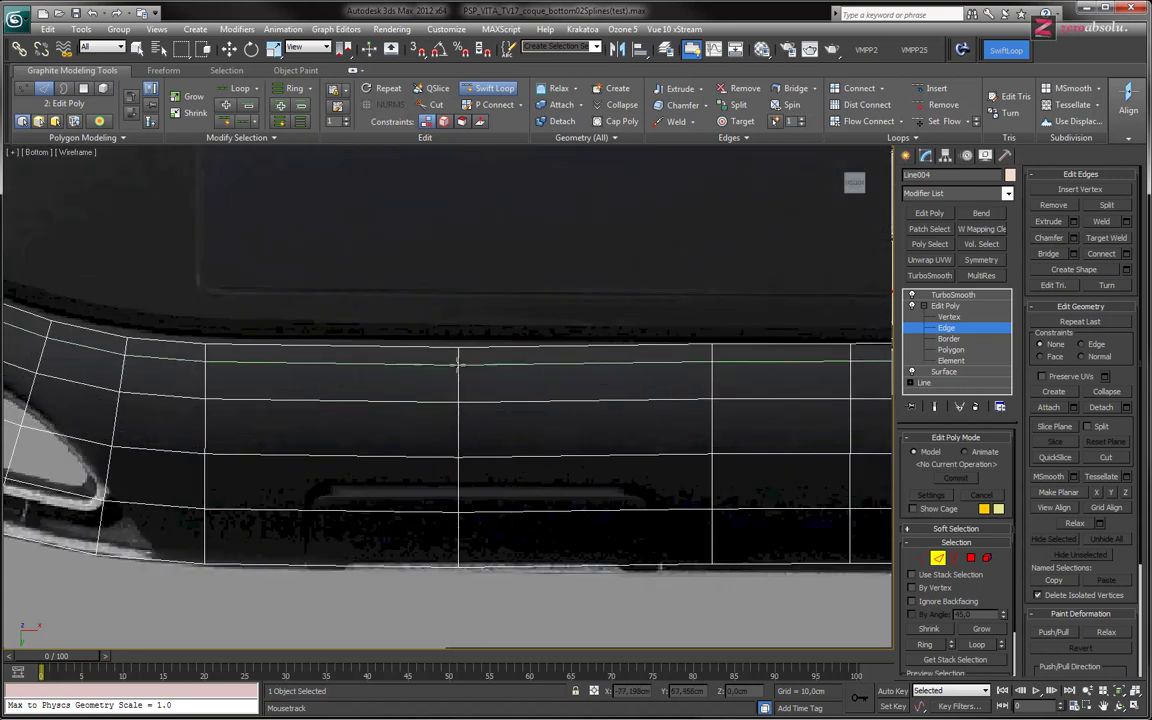
{"action": "key", "text": "w"}
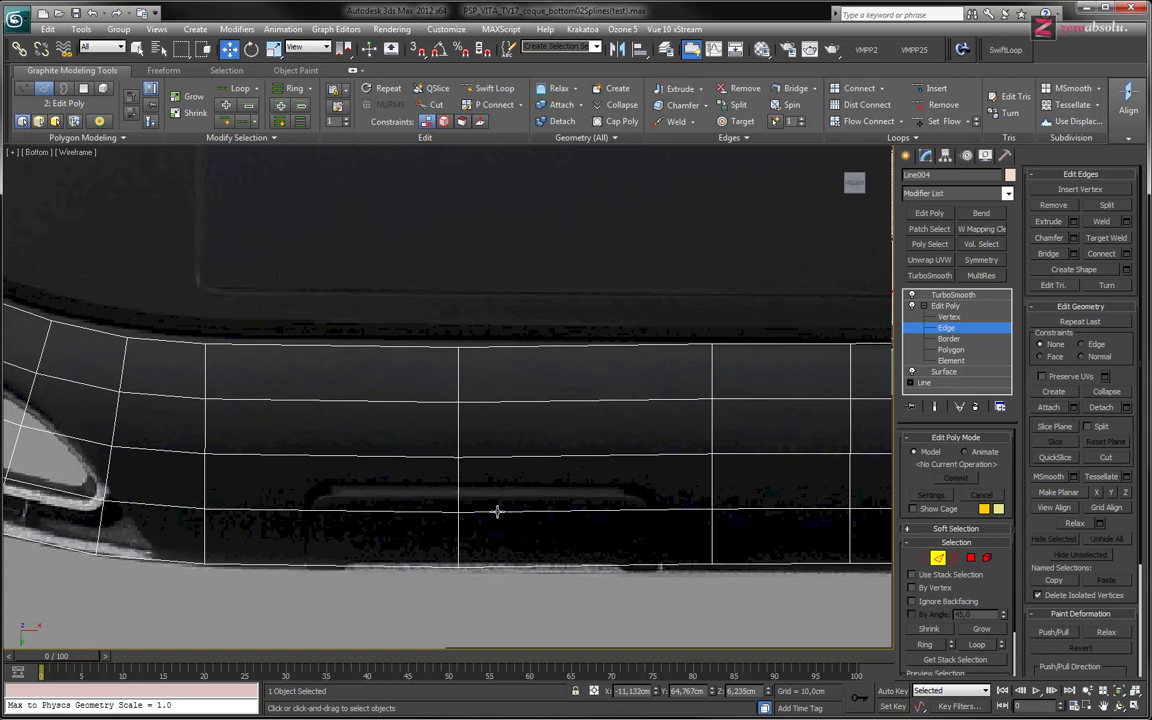
{"action": "left_click", "coordinate": [488, 88]}
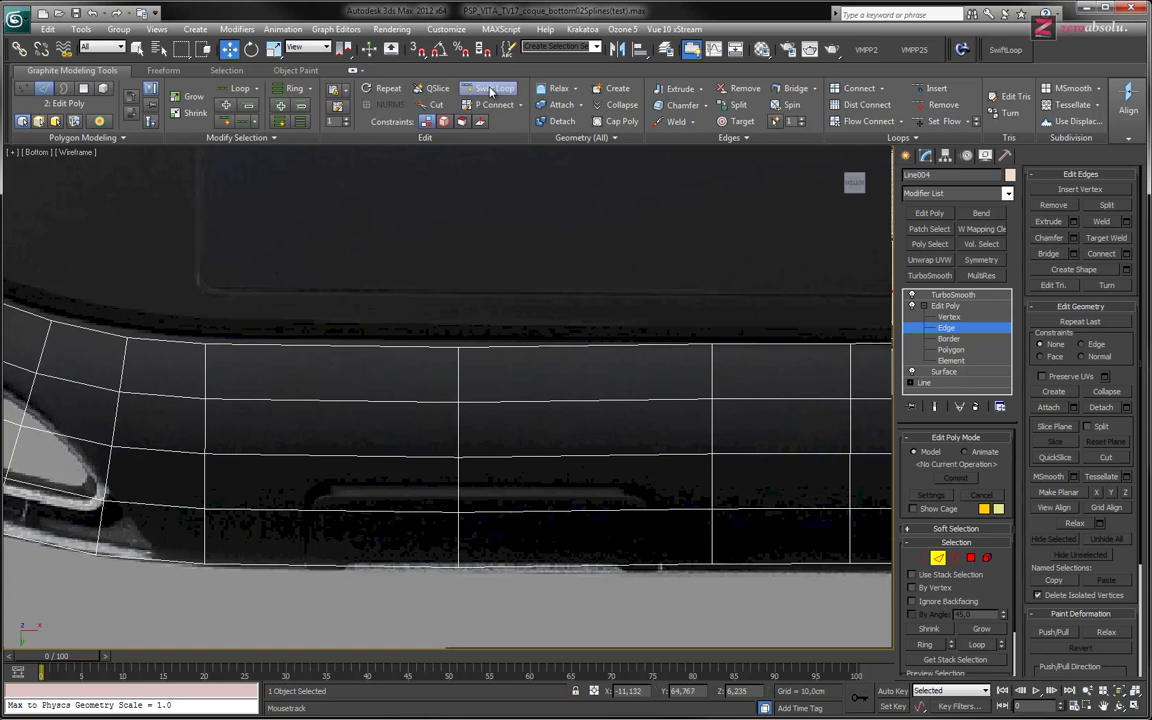
{"action": "left_click", "coordinate": [459, 433], "text": "ctrl+shift"}
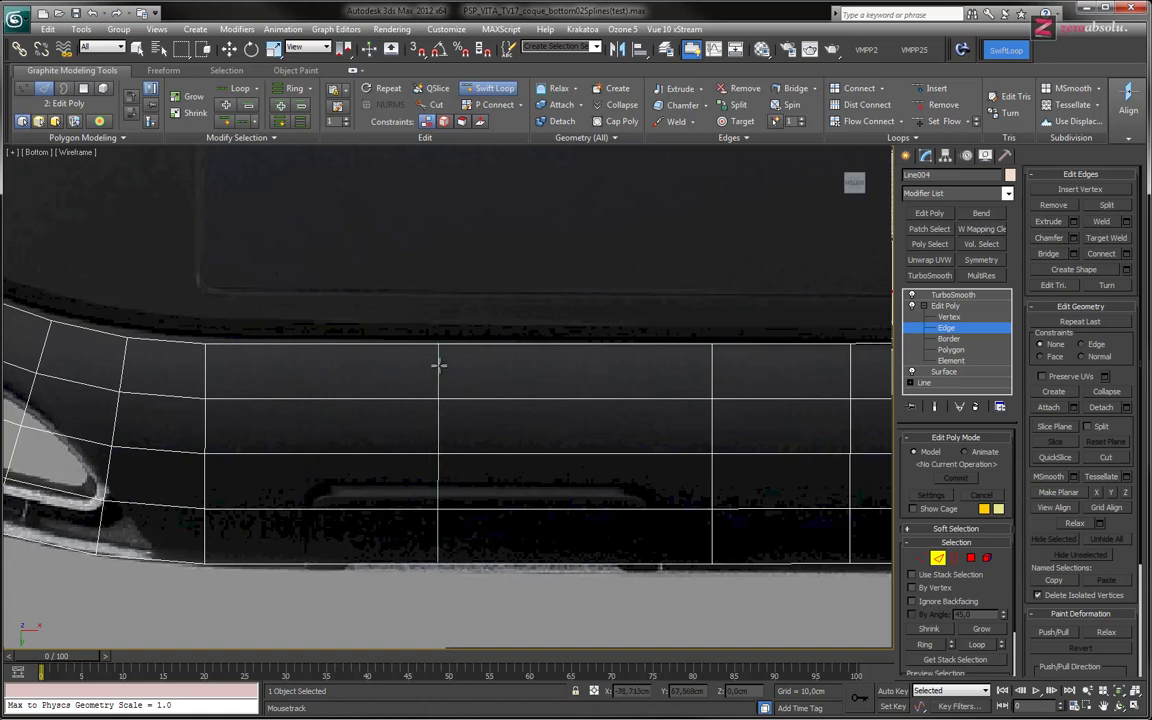
{"action": "scroll", "coordinate": [437, 365], "scroll_direction": "down", "scroll_amount": 3}
{"action": "scroll", "coordinate": [442, 365], "scroll_direction": "down", "scroll_amount": 2}
{"action": "scroll", "coordinate": [452, 358], "scroll_direction": "down", "scroll_amount": 1}
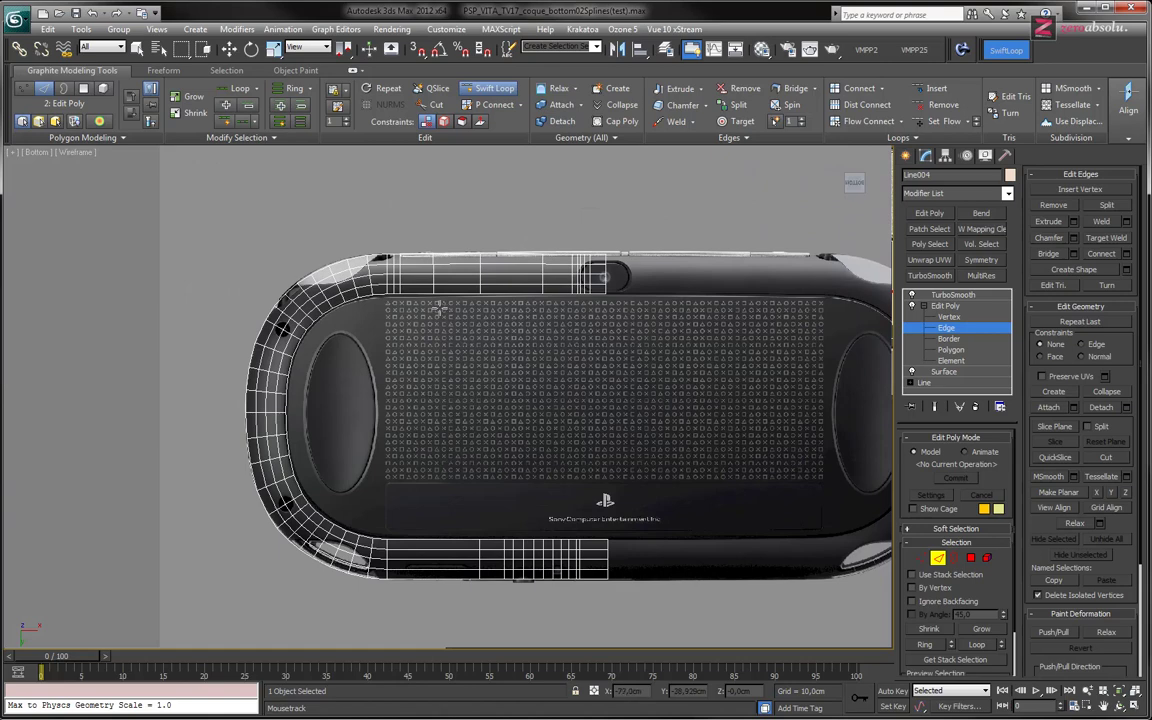
Insert six vertical edge loops across the lower strip, on its left and right sides
{"action": "scroll", "coordinate": [430, 300], "scroll_direction": "up", "scroll_amount": 5}
{"action": "scroll", "coordinate": [415, 262], "scroll_direction": "up", "scroll_amount": 2}
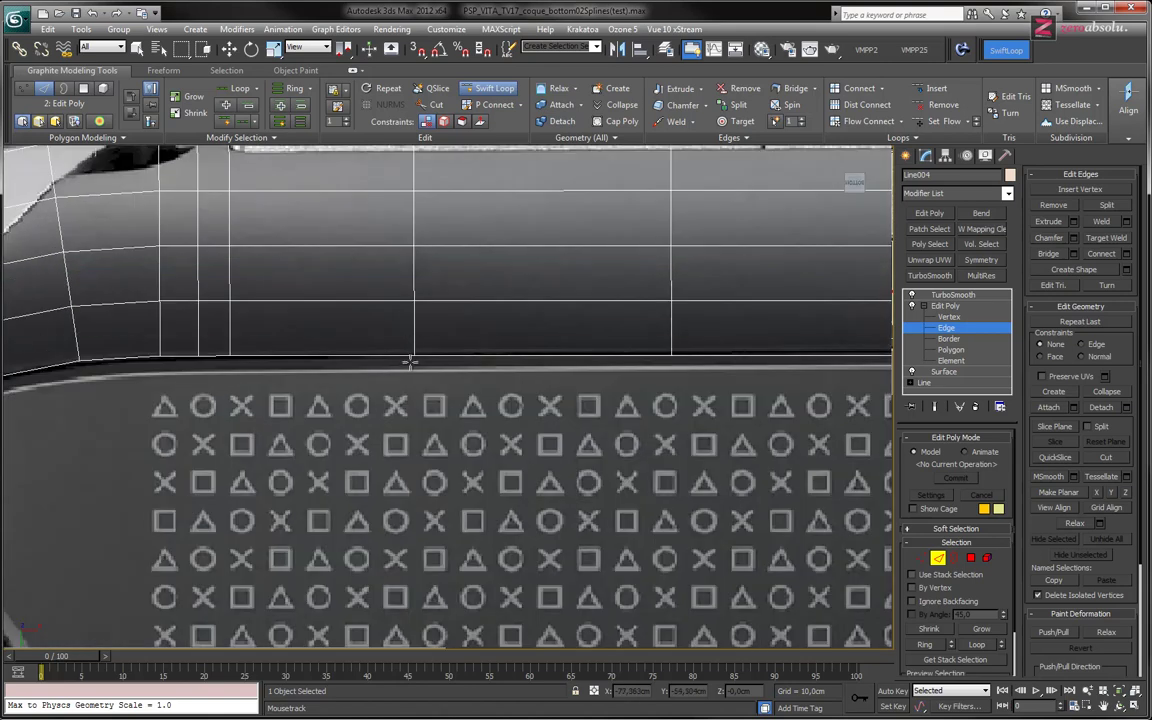
{"action": "scroll", "coordinate": [415, 358], "scroll_direction": "down", "scroll_amount": 3}
{"action": "scroll", "coordinate": [411, 242], "scroll_direction": "up", "scroll_amount": 2}
{"action": "scroll", "coordinate": [399, 360], "scroll_direction": "up", "scroll_amount": 2}
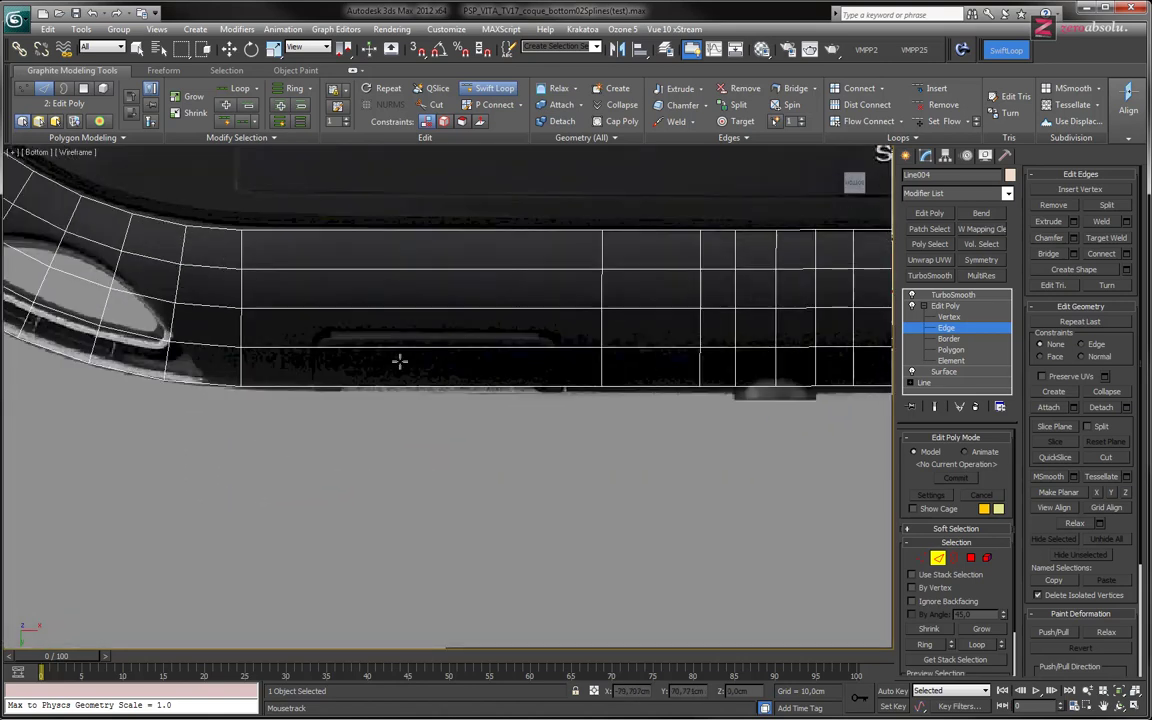
{"action": "middle_click_drag", "start_coordinate": [399, 360], "coordinate": [436, 468]}
{"action": "scroll", "coordinate": [436, 468], "scroll_direction": "up", "scroll_amount": 1}
{"action": "scroll", "coordinate": [419, 440], "scroll_direction": "up", "scroll_amount": 2}
{"action": "scroll", "coordinate": [455, 457], "scroll_direction": "down", "scroll_amount": 2}
{"action": "middle_click_drag", "start_coordinate": [470, 416], "coordinate": [455, 370]}
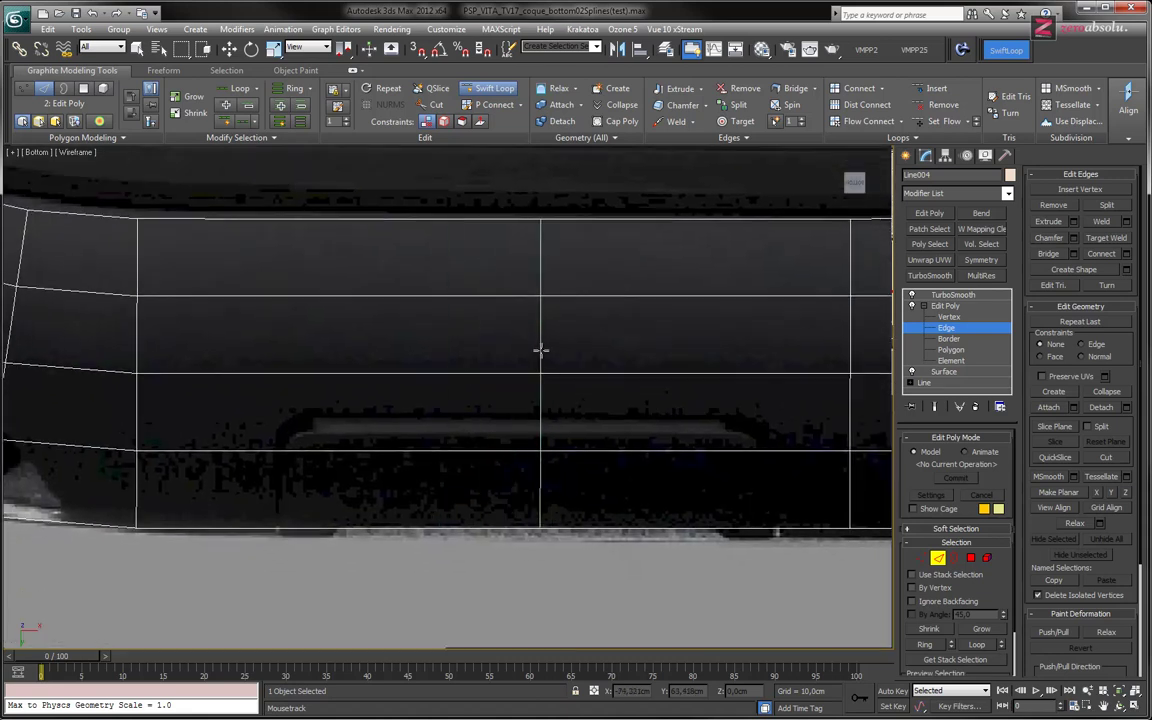
{"action": "scroll", "coordinate": [465, 342], "scroll_direction": "down", "scroll_amount": 4}
{"action": "scroll", "coordinate": [469, 322], "scroll_direction": "down", "scroll_amount": 2}
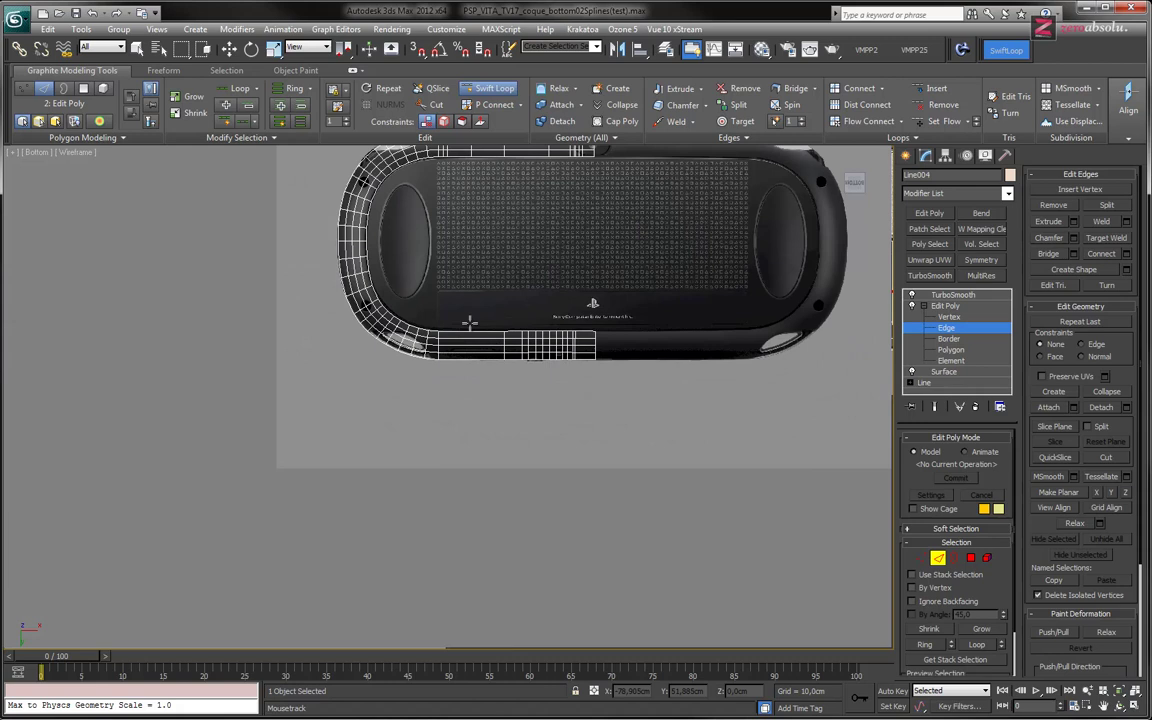
{"action": "scroll", "coordinate": [480, 300], "scroll_direction": "up", "scroll_amount": 3}
{"action": "scroll", "coordinate": [465, 260], "scroll_direction": "up", "scroll_amount": 2}
{"action": "scroll", "coordinate": [488, 468], "scroll_direction": "up", "scroll_amount": 1}
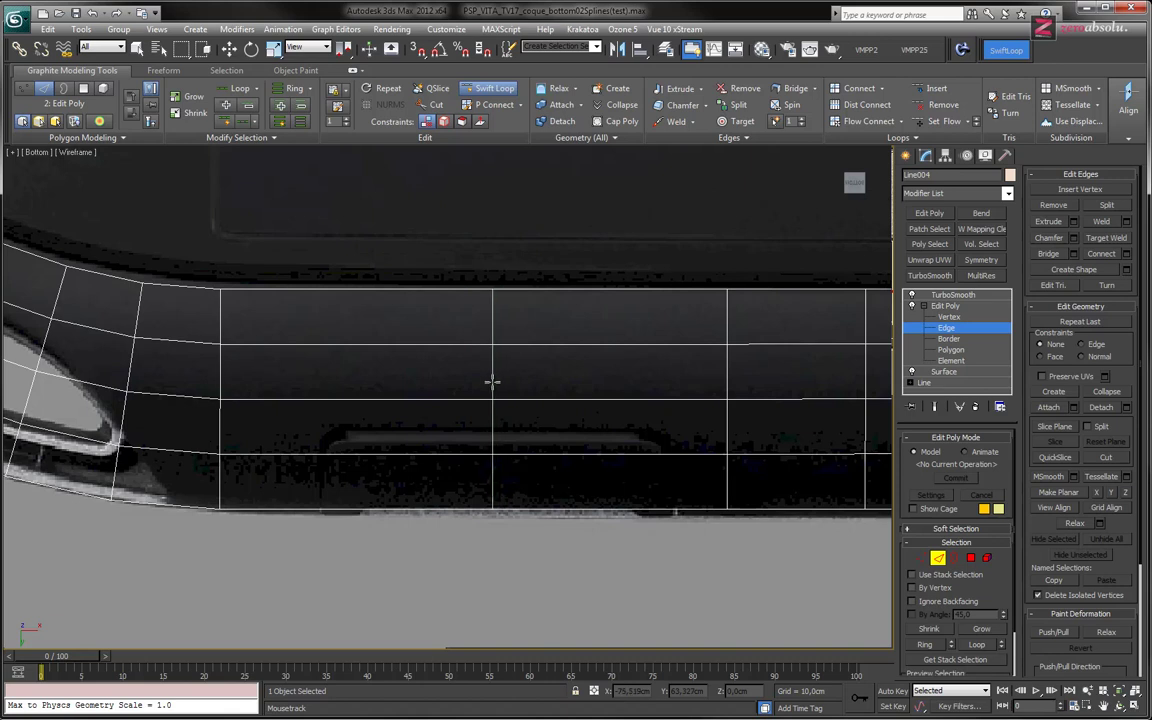
{"action": "left_click", "coordinate": [492, 381]}
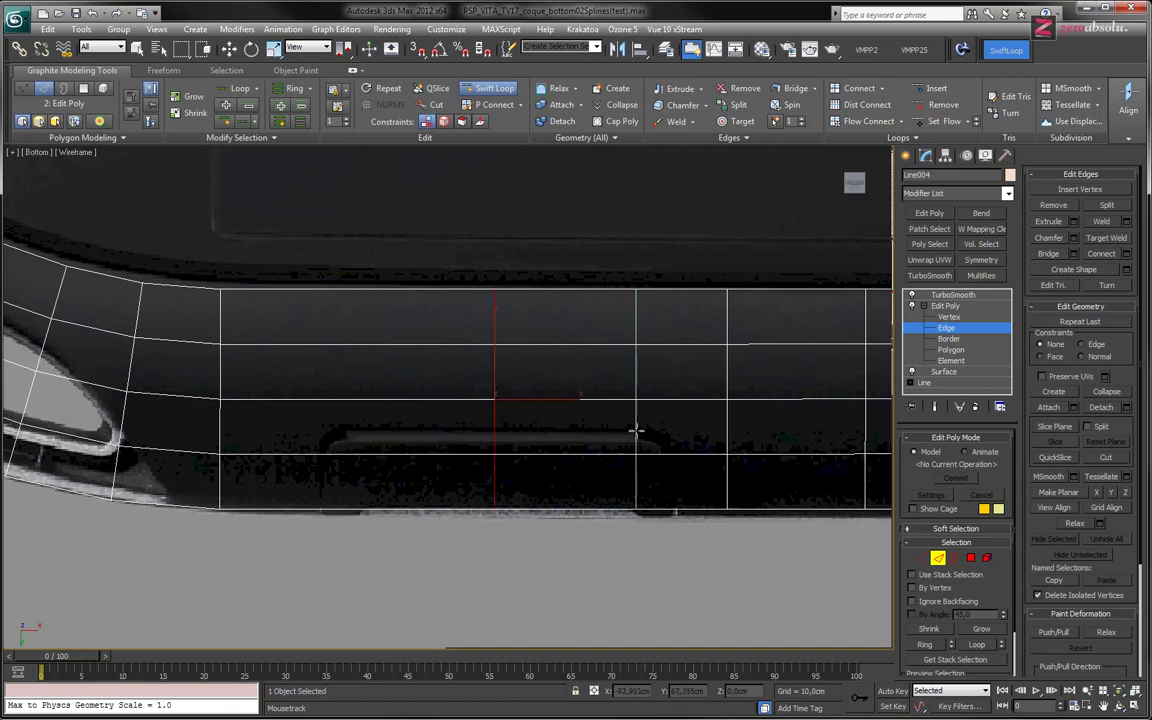
{"action": "left_click", "coordinate": [296, 450]}
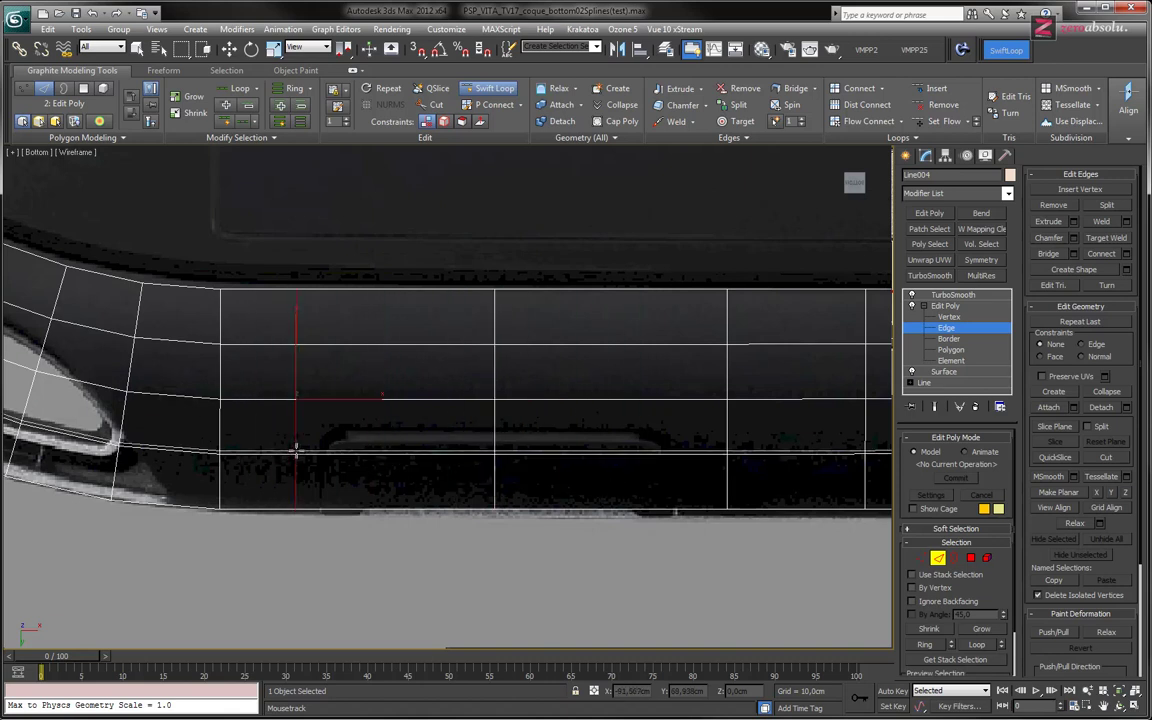
{"action": "left_click", "coordinate": [322, 417]}
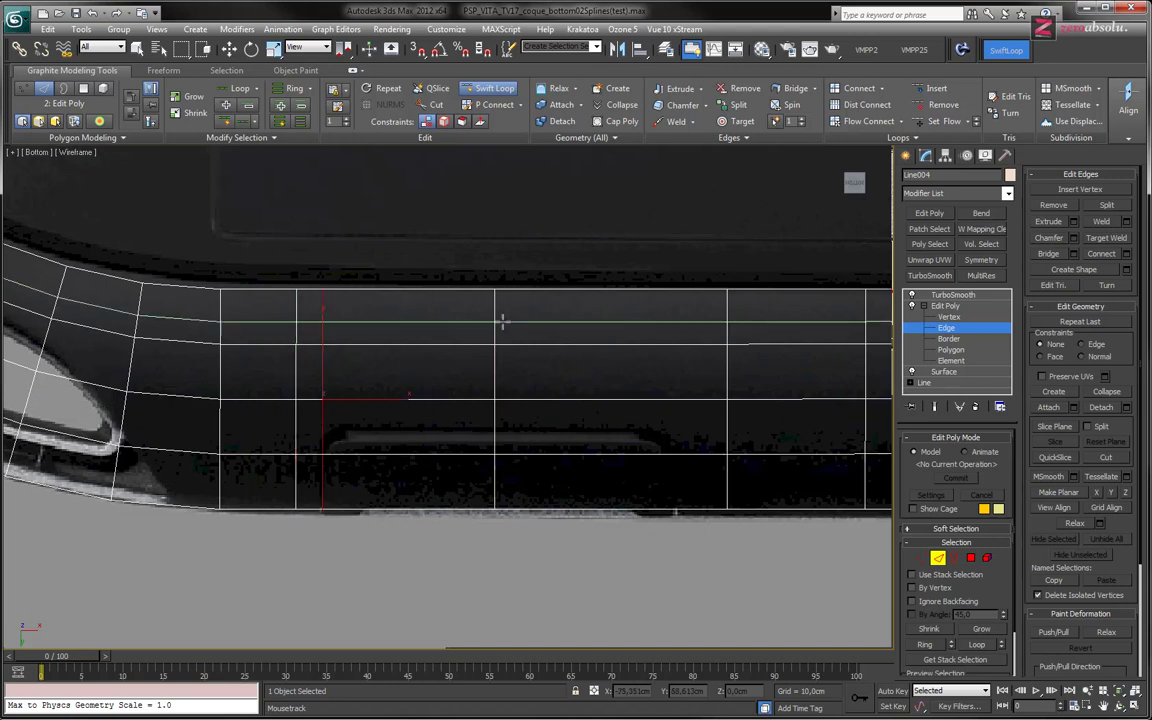
{"action": "left_click", "coordinate": [346, 373]}
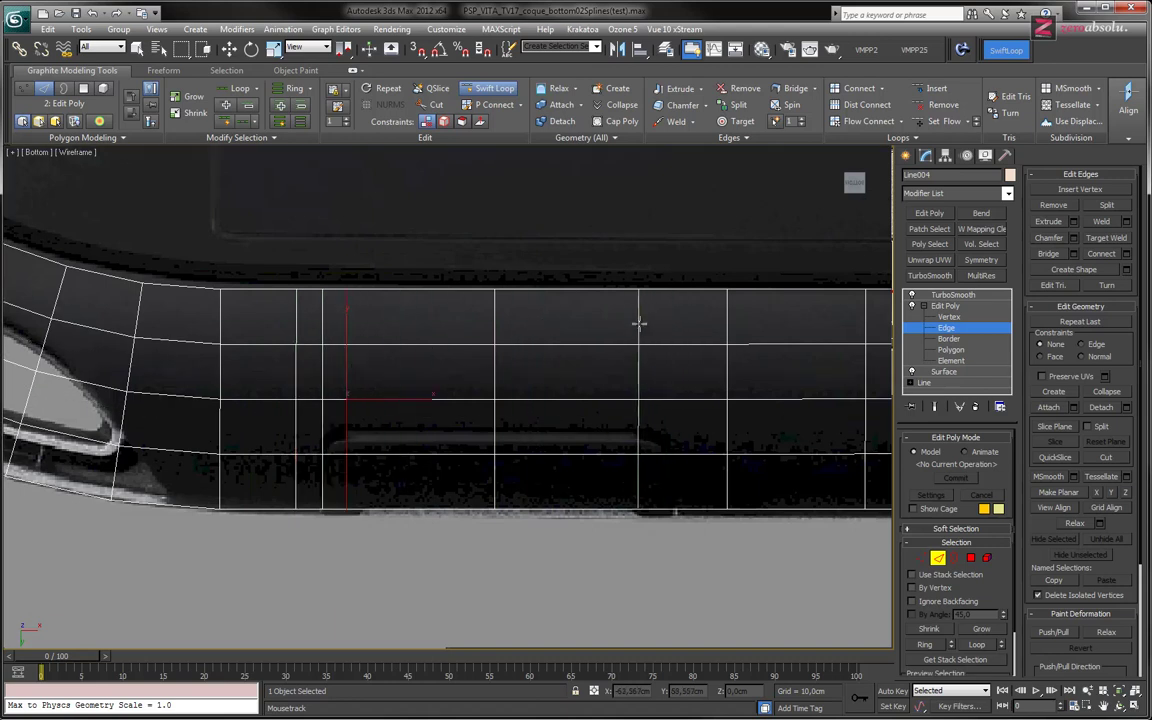
{"action": "left_click", "coordinate": [642, 322]}
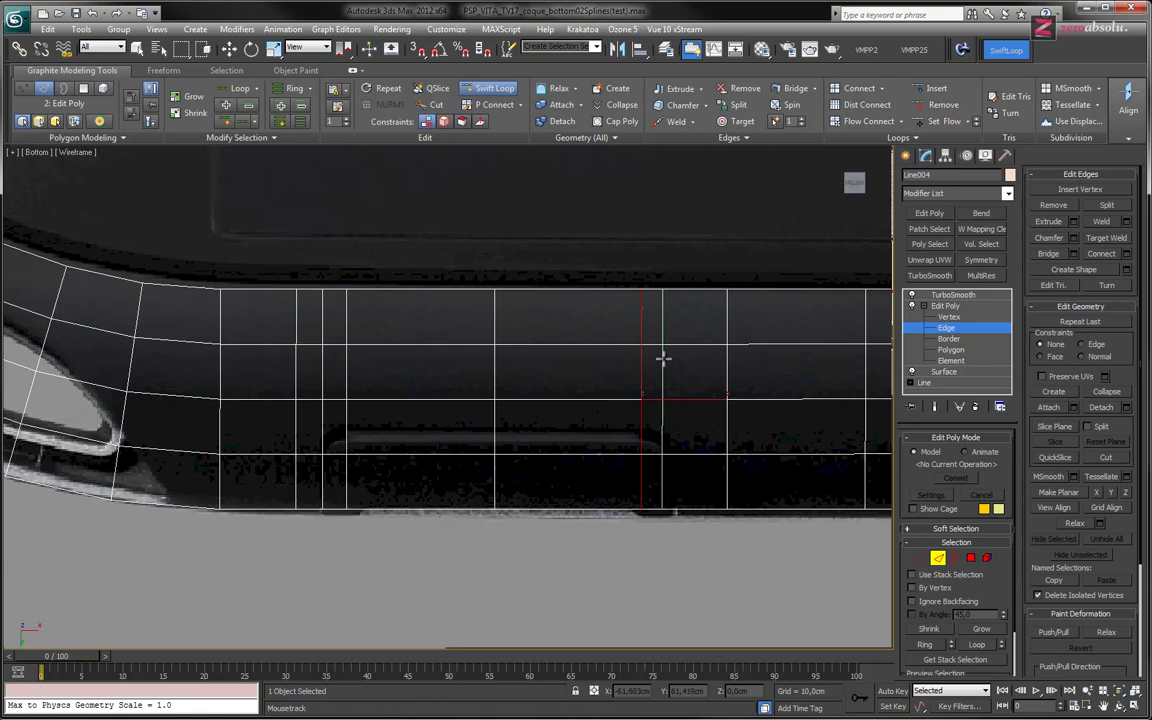
{"action": "left_click", "coordinate": [666, 356]}
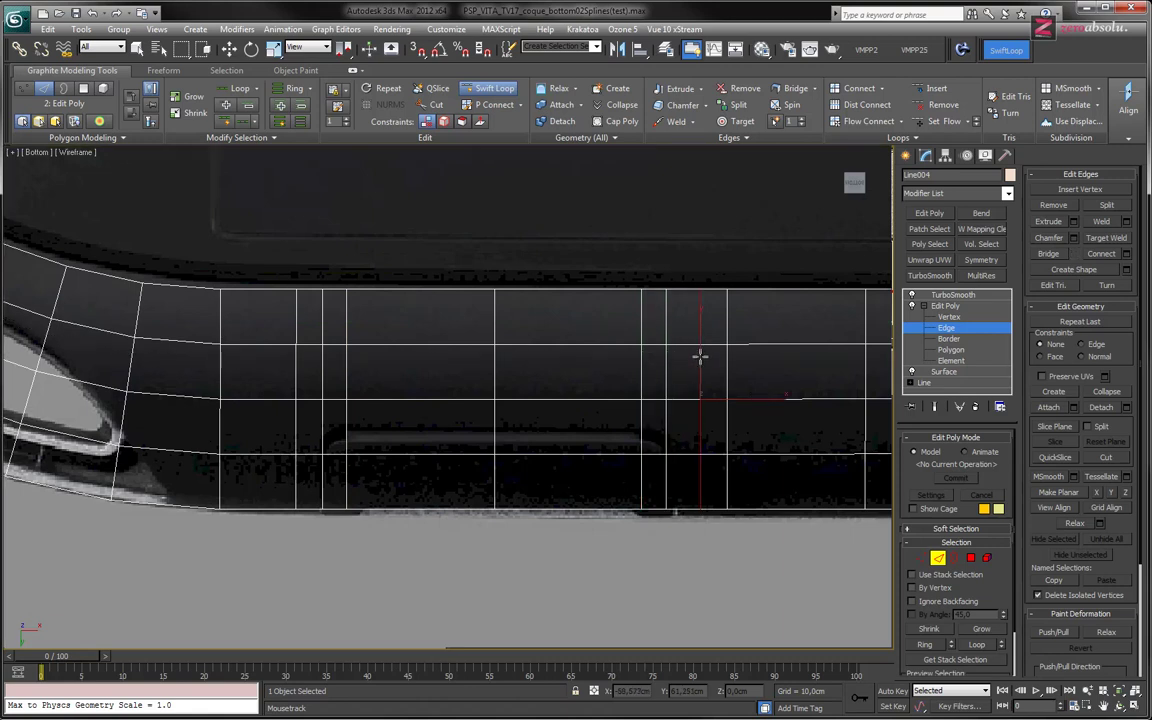
Add one more edge loop beside the round hole, then switch to Select and Move
{"action": "scroll", "coordinate": [475, 437], "scroll_direction": "down", "scroll_amount": 2}
{"action": "scroll", "coordinate": [490, 450], "scroll_direction": "down", "scroll_amount": 1}
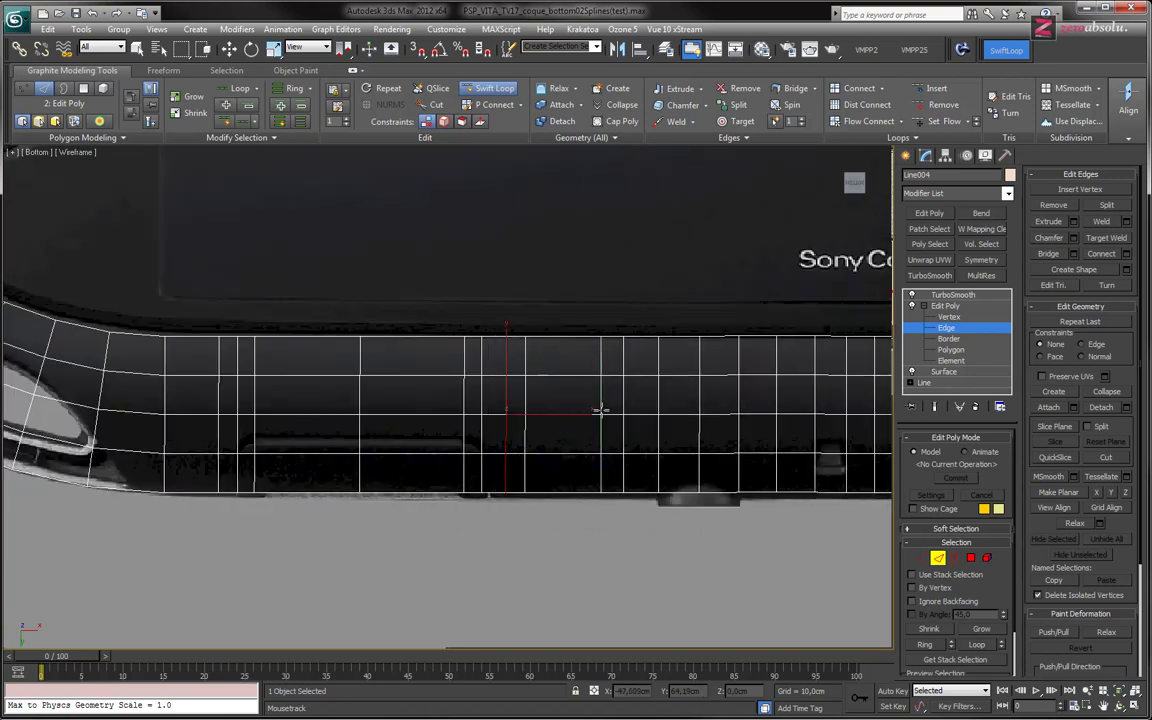
{"action": "scroll", "coordinate": [590, 406], "scroll_direction": "down", "scroll_amount": 1}
{"action": "scroll", "coordinate": [586, 406], "scroll_direction": "down", "scroll_amount": 1}
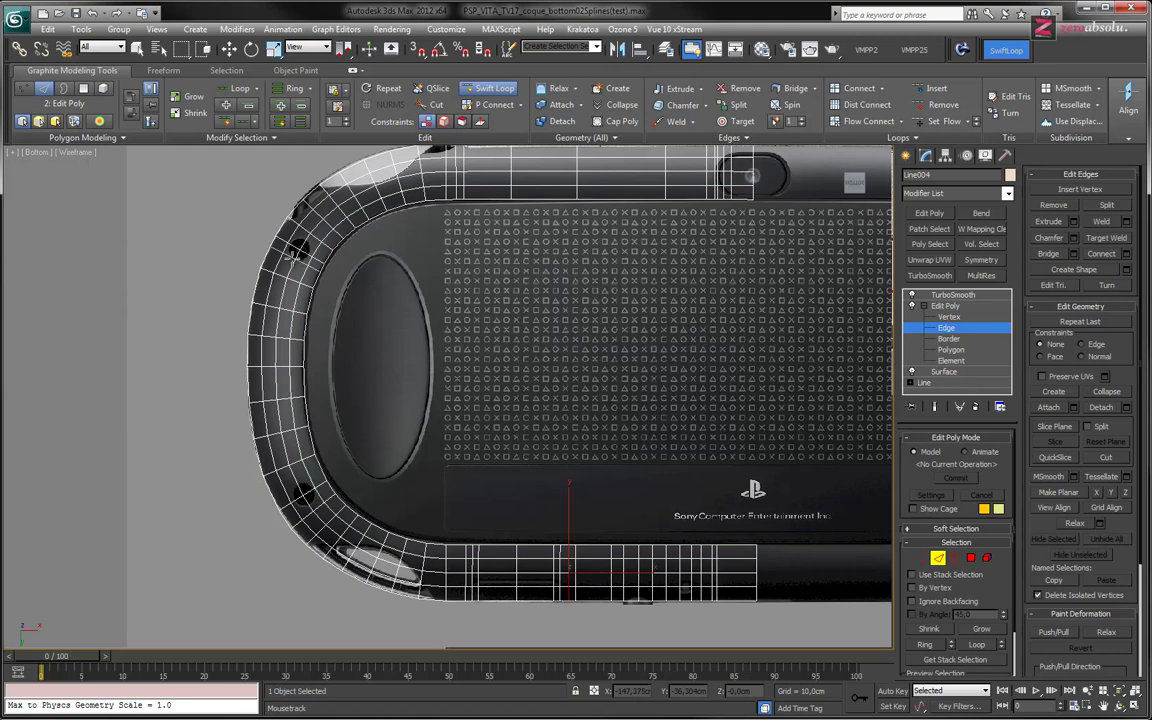
{"action": "scroll", "coordinate": [285, 245], "scroll_direction": "up", "scroll_amount": 2}
{"action": "scroll", "coordinate": [320, 340], "scroll_direction": "up", "scroll_amount": 1}
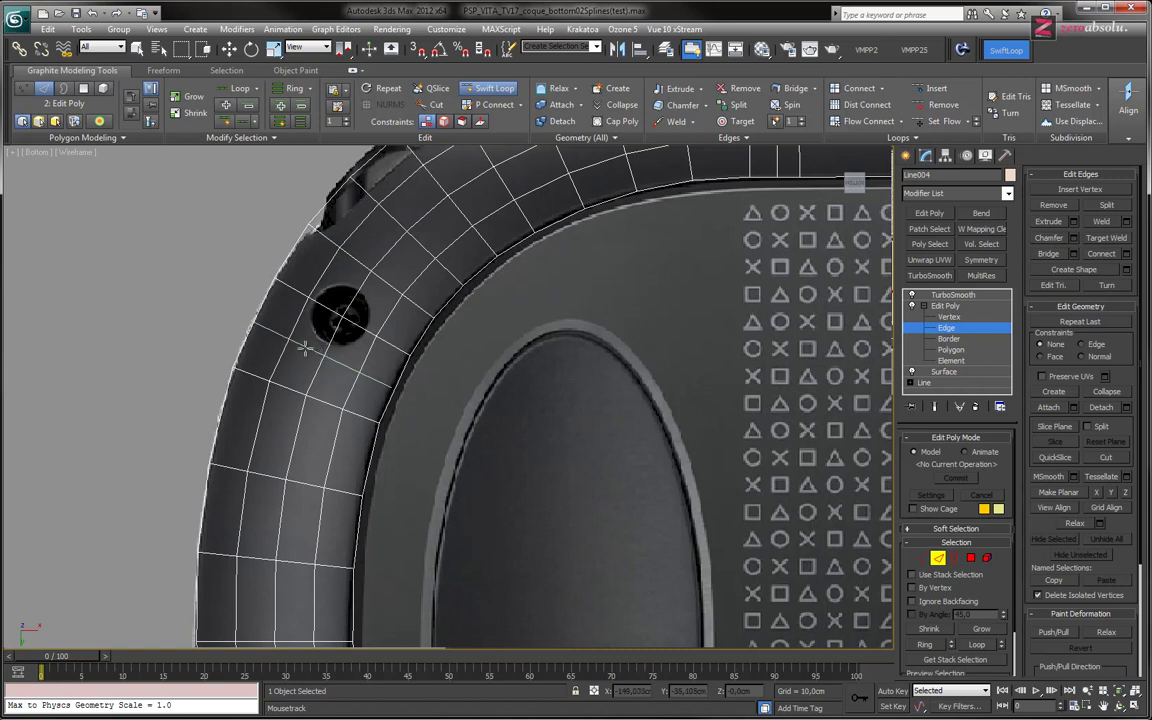
{"action": "left_click", "coordinate": [333, 316]}
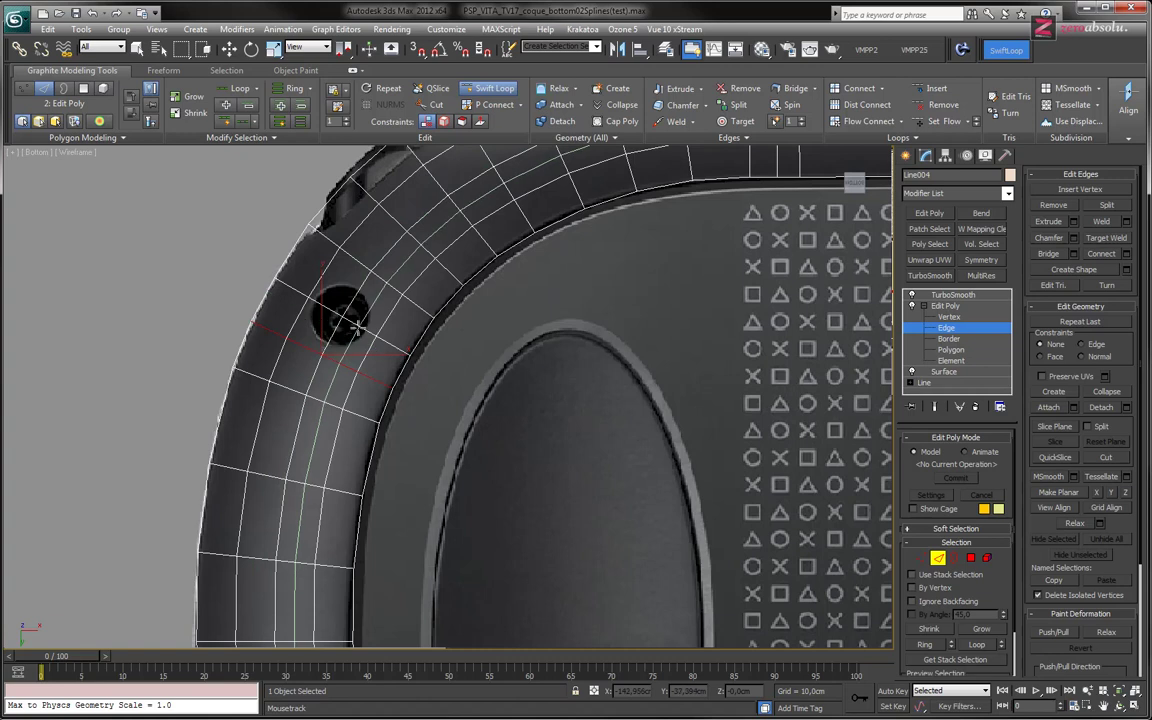
{"action": "key", "text": "w"}
Reactivate Swift Loop and frame the strip's bottom edge near the oval and hole
{"action": "scroll", "coordinate": [342, 316], "scroll_direction": "up", "scroll_amount": 2}
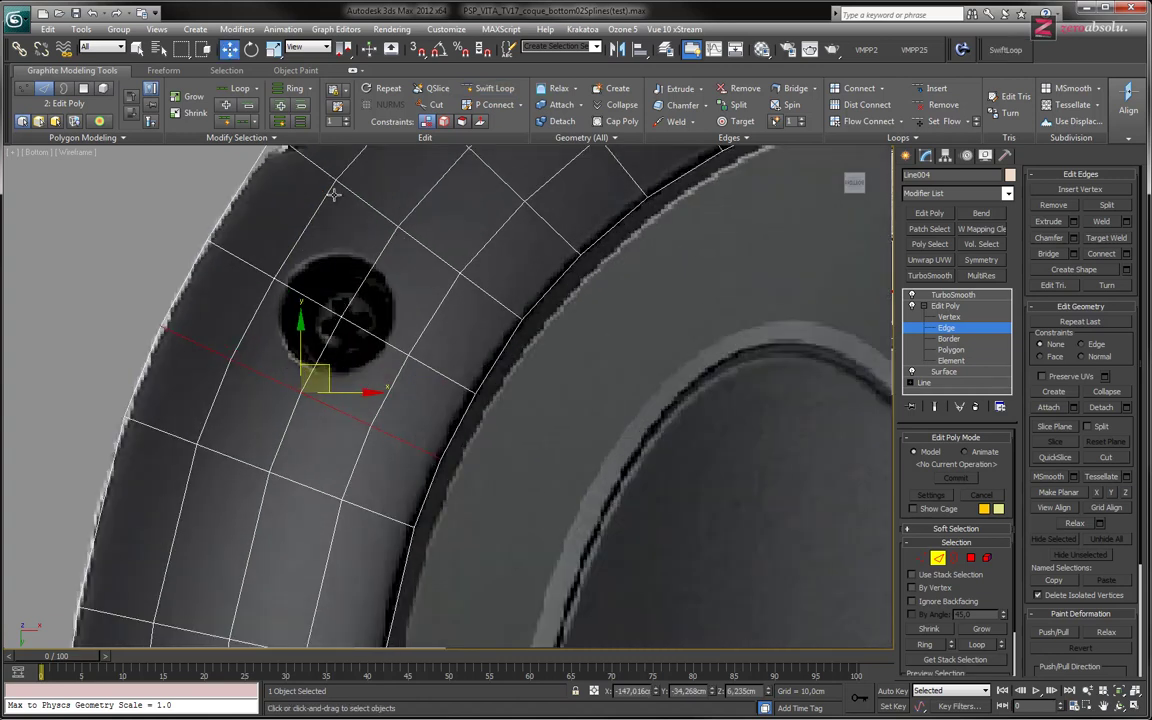
{"action": "scroll", "coordinate": [492, 251], "scroll_direction": "down", "scroll_amount": 3}
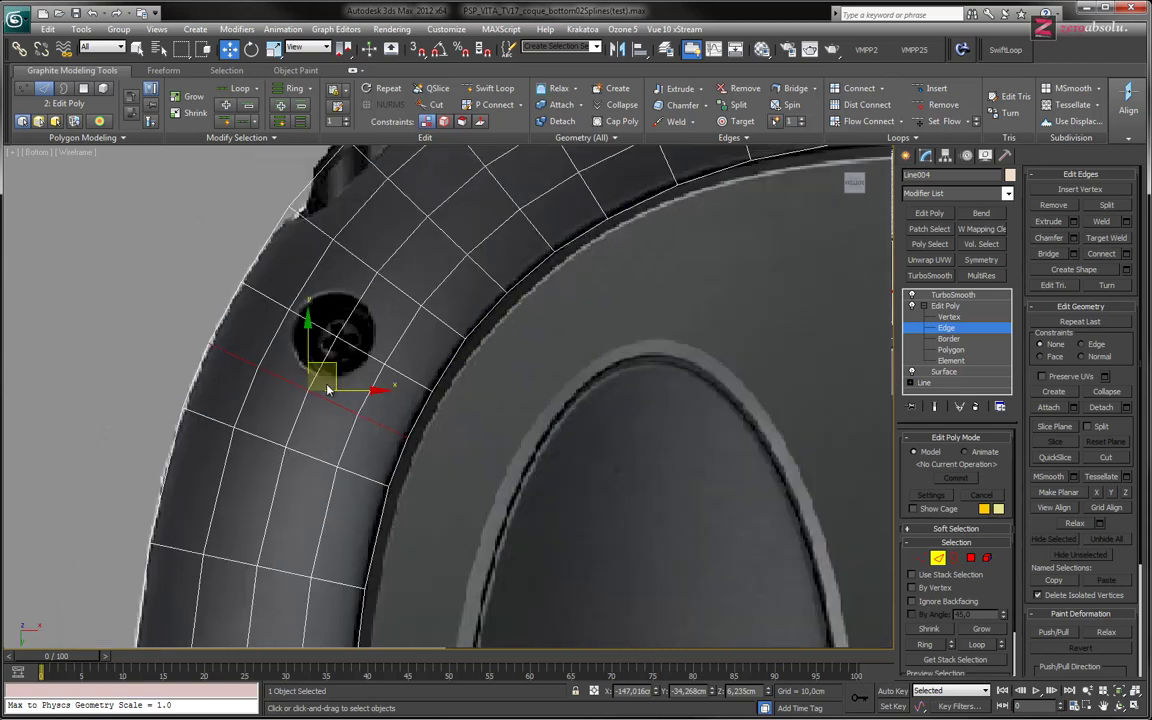
{"action": "middle_click_drag", "start_coordinate": [342, 455], "coordinate": [342, 437]}
{"action": "scroll", "coordinate": [320, 296], "scroll_direction": "up", "scroll_amount": 2}
{"action": "middle_click_drag", "start_coordinate": [320, 296], "coordinate": [315, 170]}
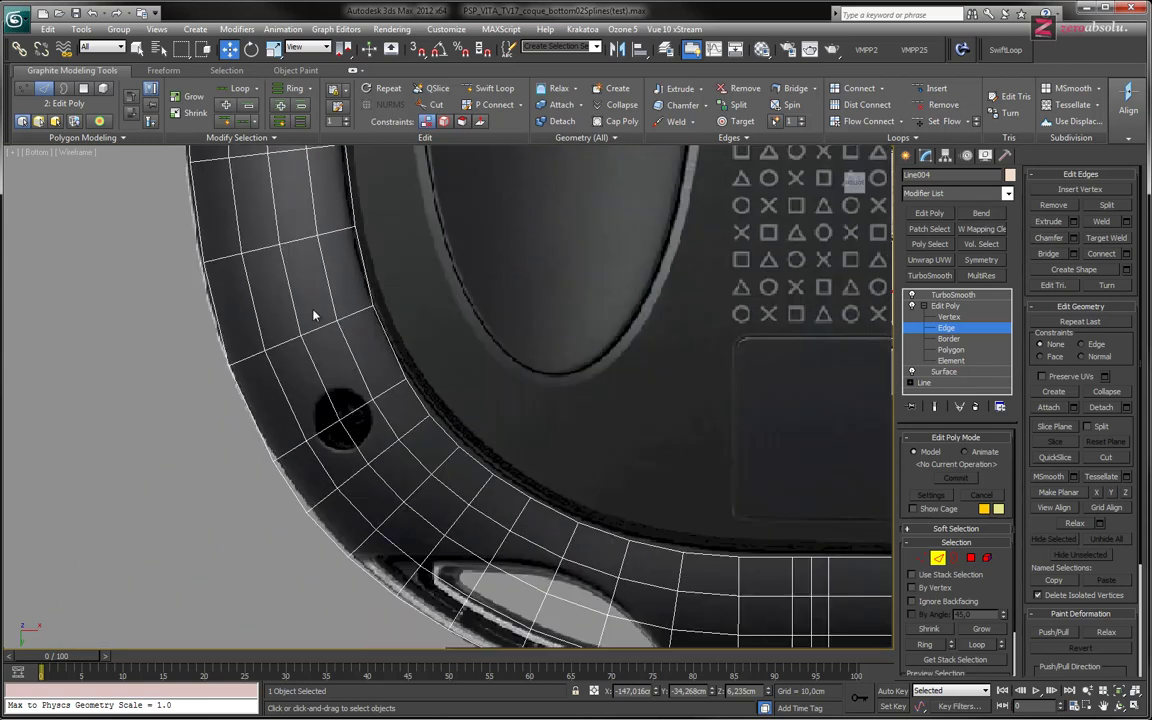
{"action": "left_click", "coordinate": [490, 88]}
{"action": "scroll", "coordinate": [428, 373], "scroll_direction": "down", "scroll_amount": 1}
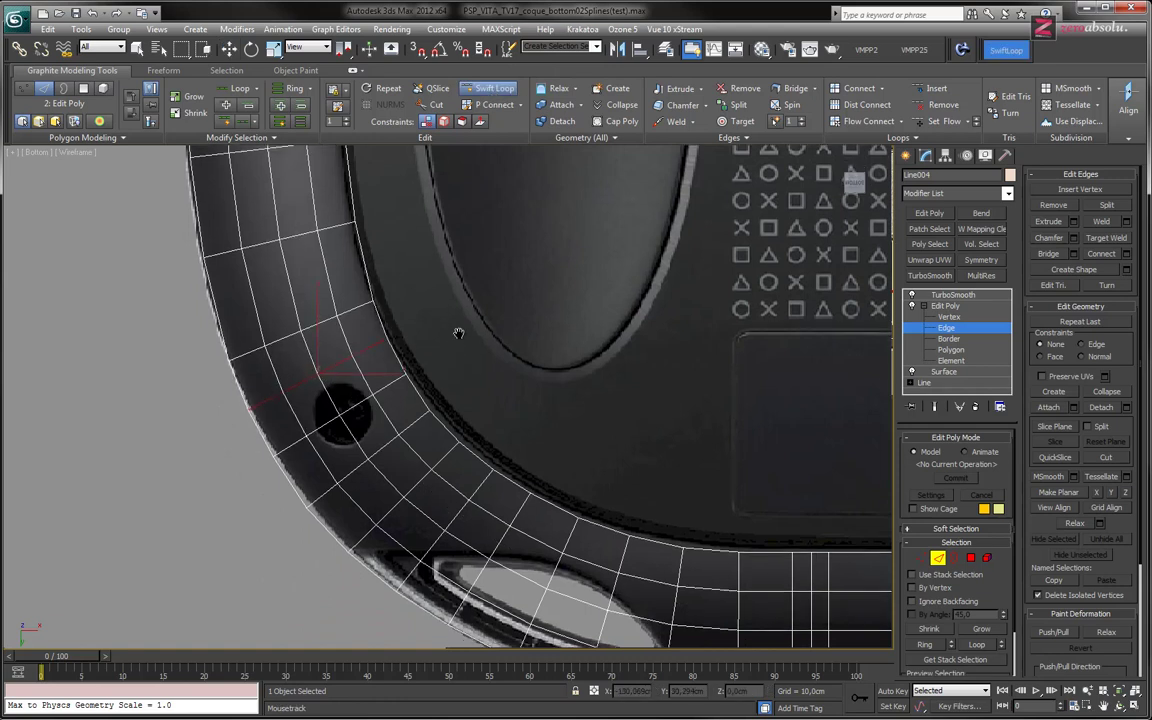
{"action": "scroll", "coordinate": [378, 270], "scroll_direction": "down", "scroll_amount": 2}
{"action": "middle_click_drag", "start_coordinate": [398, 283], "coordinate": [437, 286]}
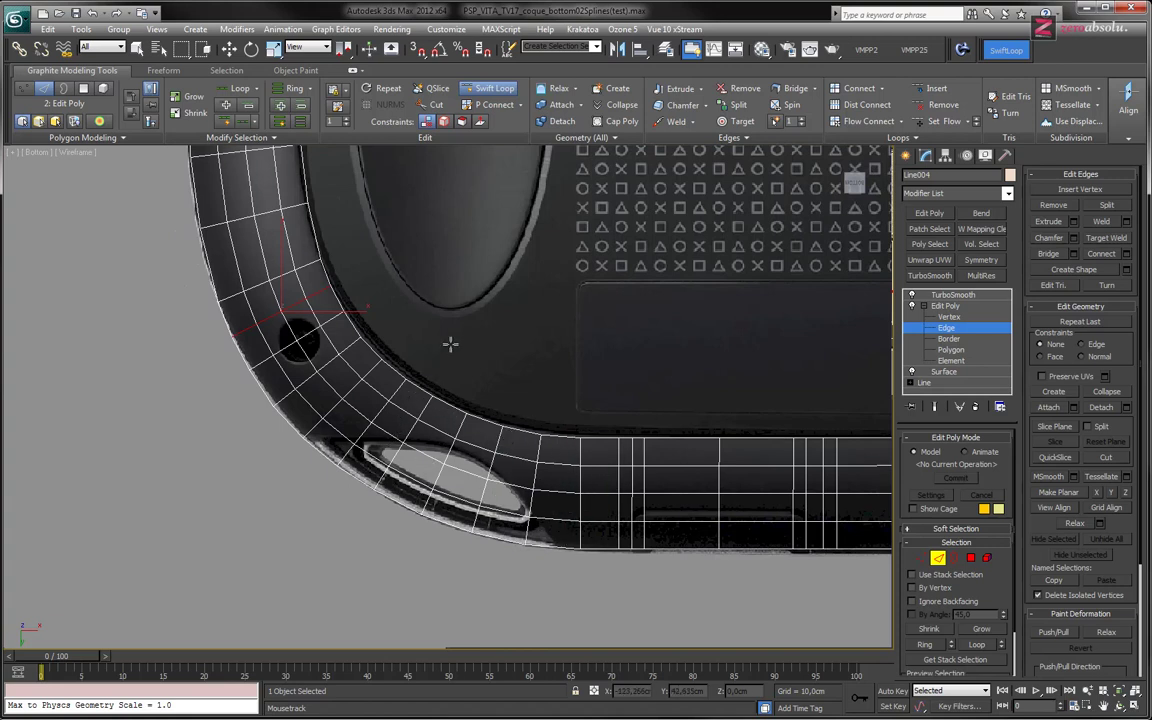
{"action": "mouse_move", "coordinate": [558, 354]}
{"action": "middle_mouse_down"}
{"action": "mouse_move", "coordinate": [543, 393]}
{"action": "mouse_move", "coordinate": [496, 303]}
{"action": "middle_mouse_up"}
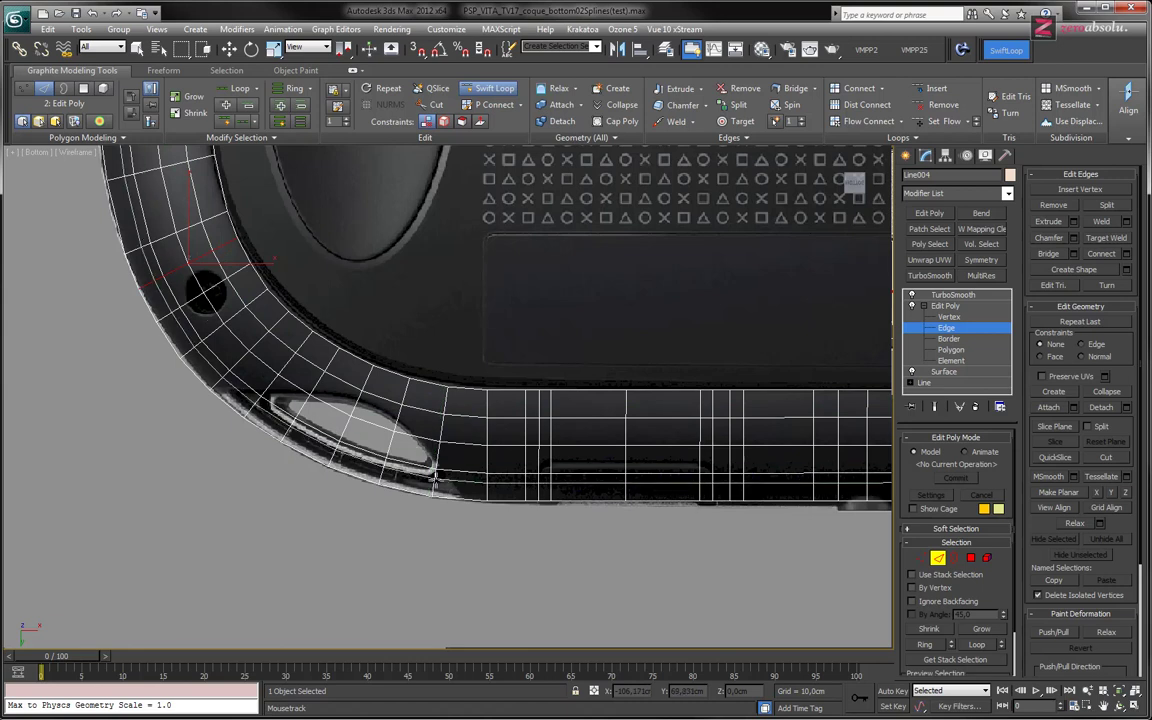
{"action": "scroll", "coordinate": [515, 363], "scroll_direction": "down", "scroll_amount": 3}
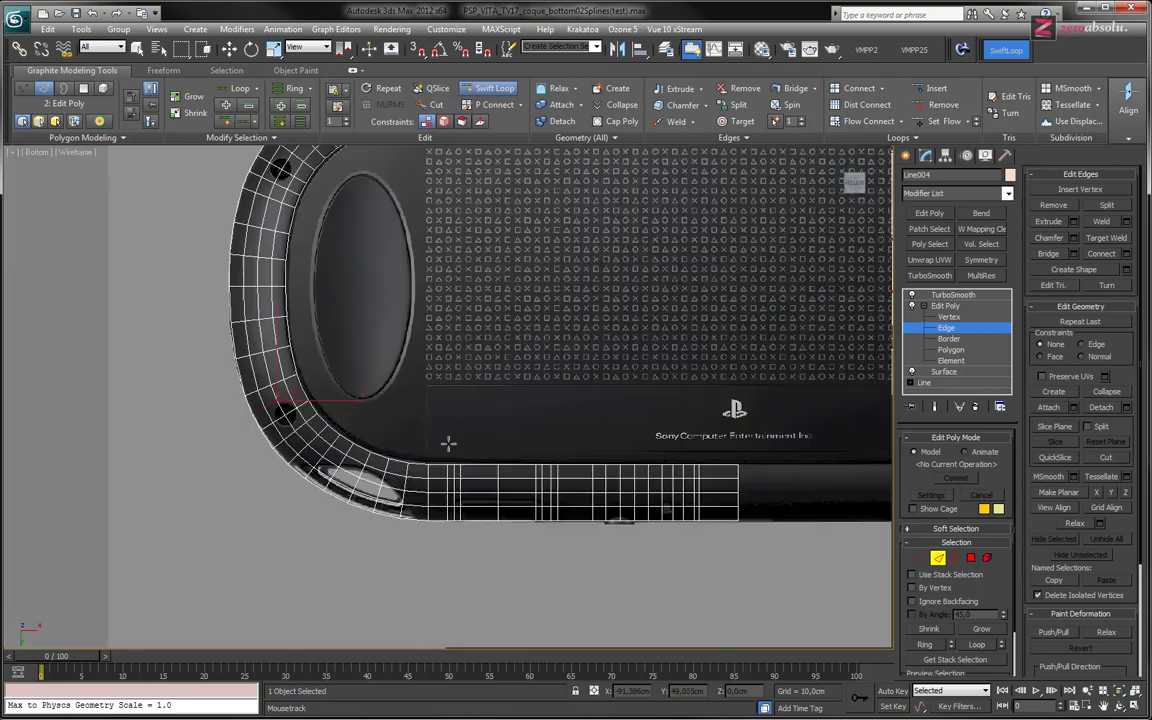
{"action": "scroll", "coordinate": [448, 442], "scroll_direction": "down", "scroll_amount": 2}
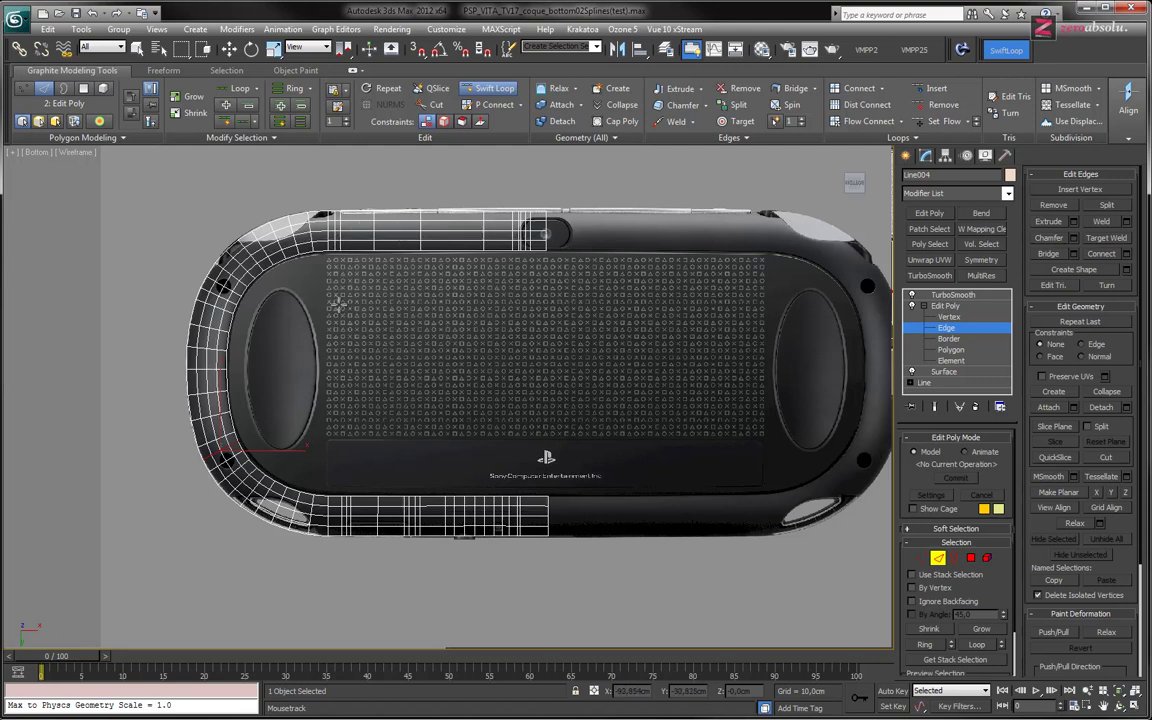
{"action": "scroll", "coordinate": [338, 303], "scroll_direction": "up", "scroll_amount": 3}
{"action": "scroll", "coordinate": [360, 285], "scroll_direction": "up", "scroll_amount": 3}
{"action": "scroll", "coordinate": [378, 272], "scroll_direction": "up", "scroll_amount": 3}
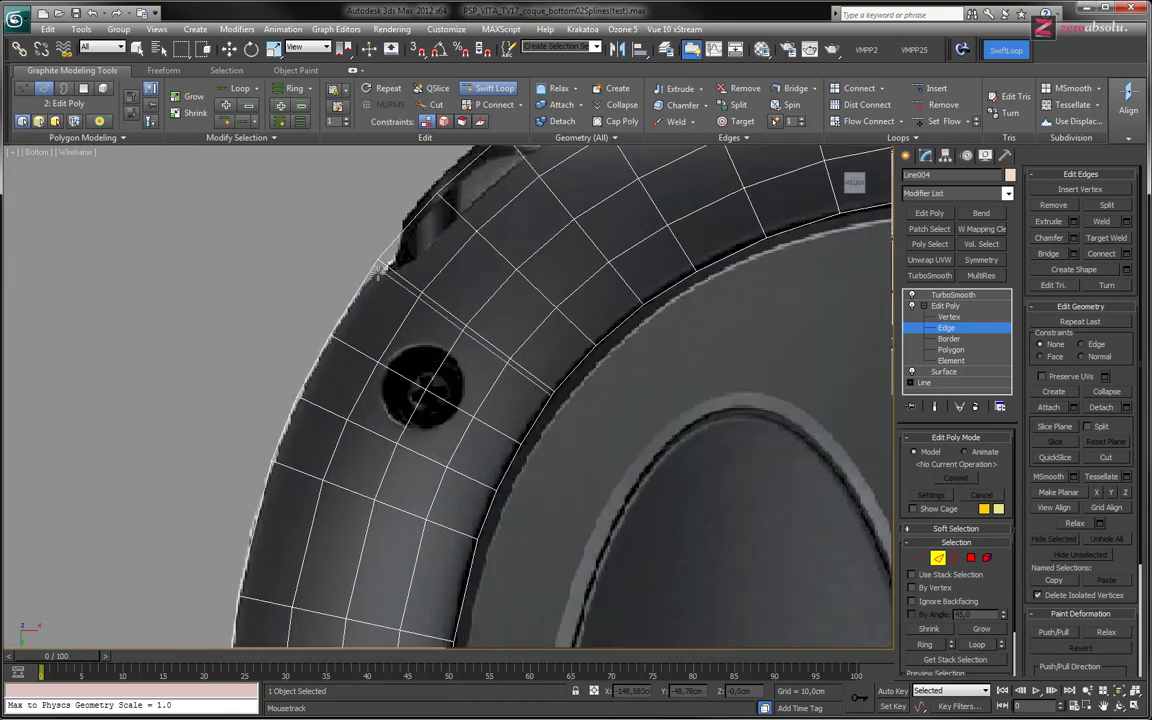
{"action": "scroll", "coordinate": [421, 337], "scroll_direction": "down", "scroll_amount": 5}
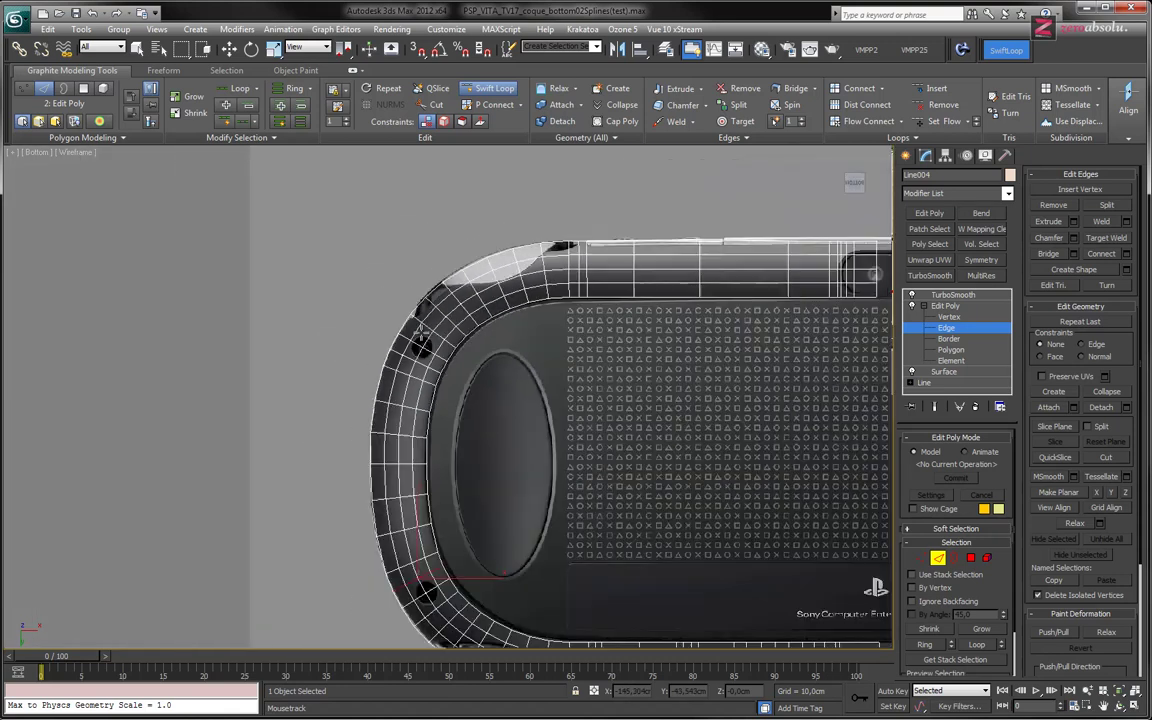
{"action": "scroll", "coordinate": [421, 342], "scroll_direction": "down", "scroll_amount": 3}
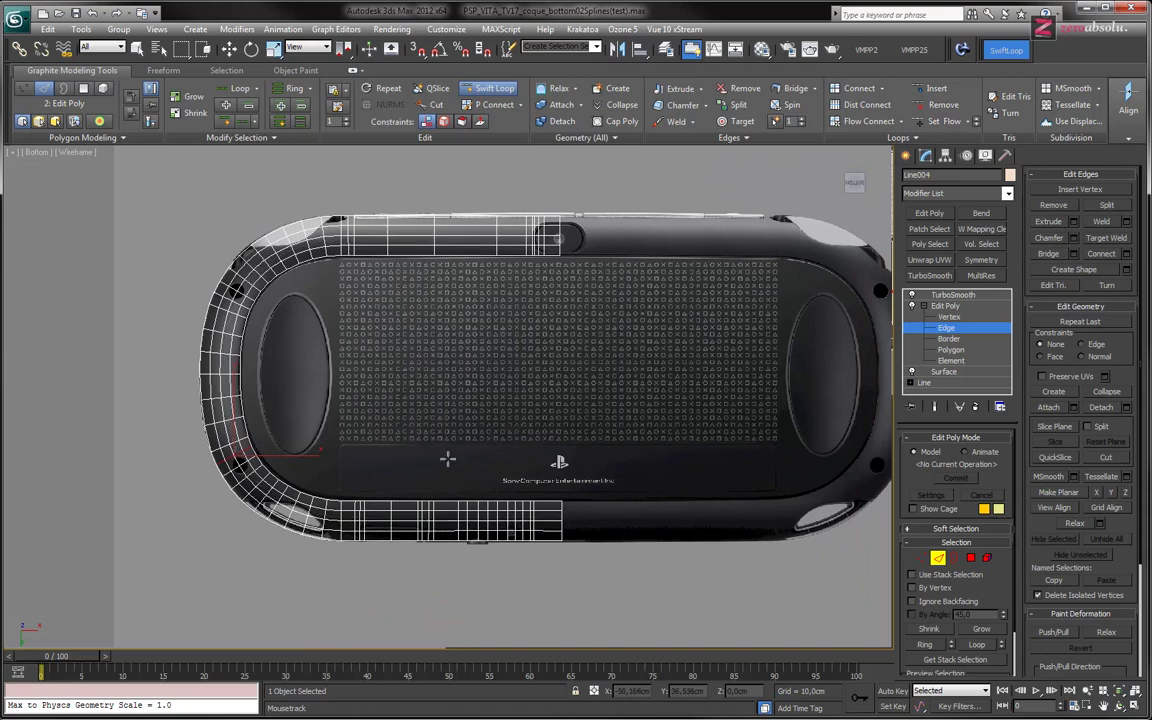
{"action": "scroll", "coordinate": [447, 459], "scroll_direction": "up", "scroll_amount": 1}
{"action": "scroll", "coordinate": [447, 462], "scroll_direction": "down", "scroll_amount": 1}
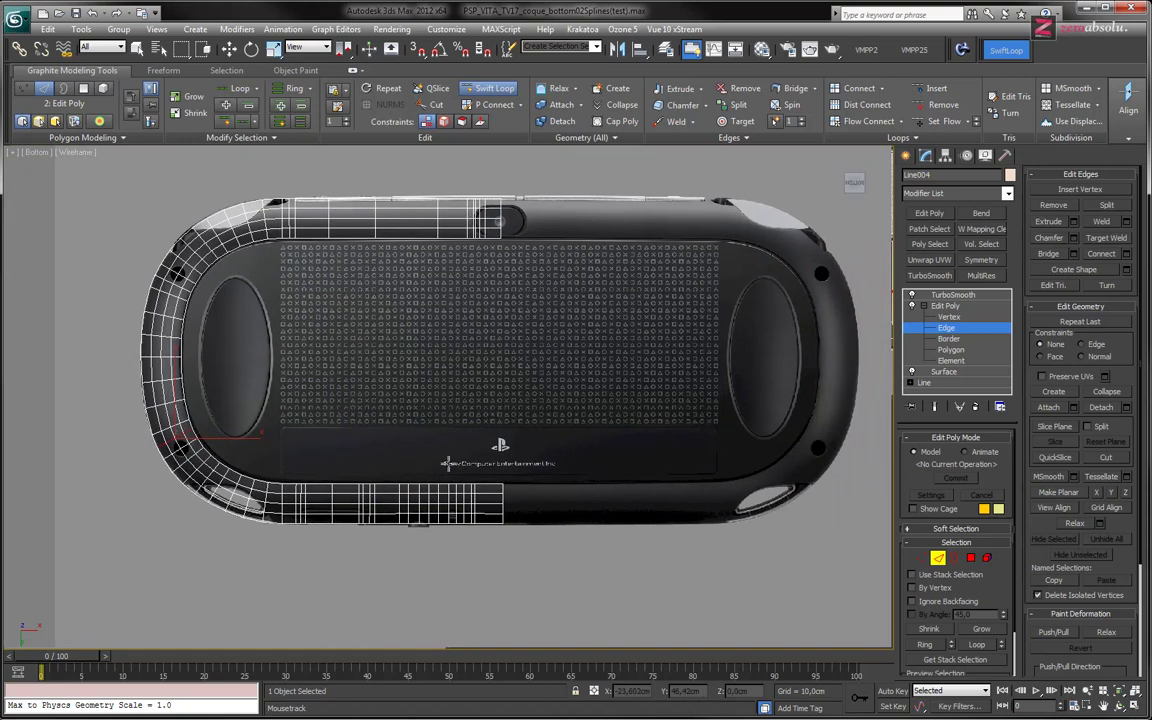
{"action": "scroll", "coordinate": [447, 462], "scroll_direction": "up", "scroll_amount": 3}
{"action": "scroll", "coordinate": [458, 462], "scroll_direction": "down", "scroll_amount": 3}
{"action": "mouse_move", "coordinate": [416, 415]}
{"action": "middle_mouse_down"}
{"action": "mouse_move", "coordinate": [430, 426]}
{"action": "mouse_move", "coordinate": [437, 336]}
{"action": "middle_mouse_up"}
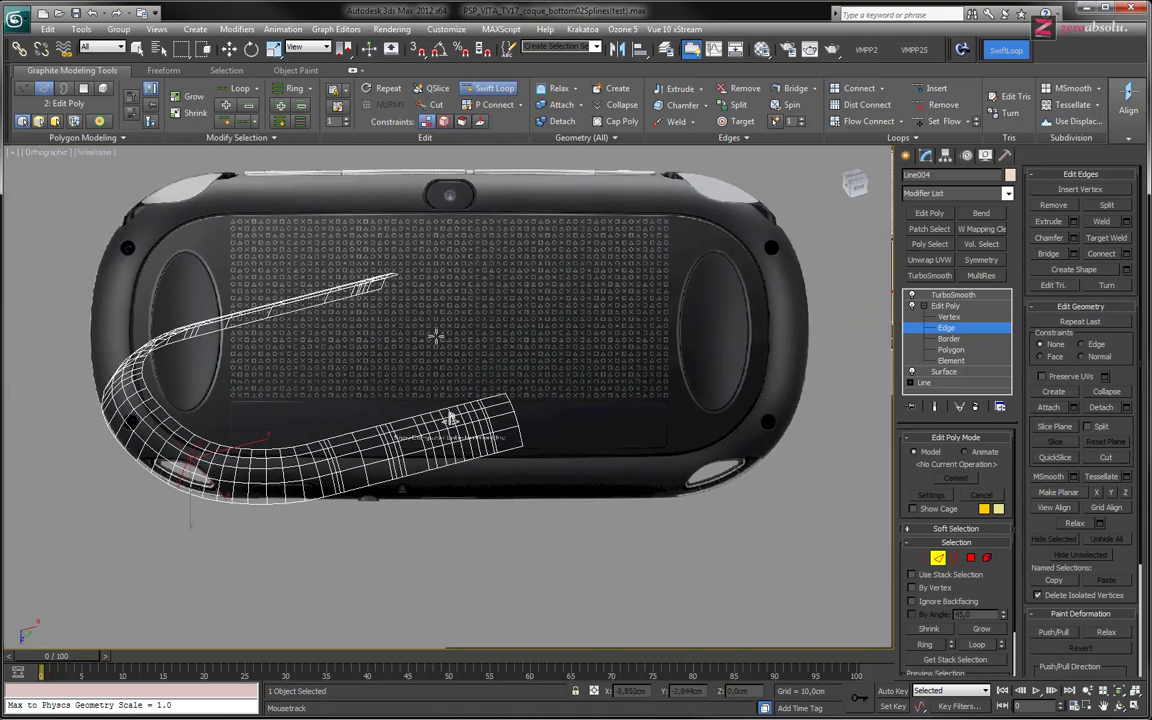
{"action": "key", "text": "F7"}
{"action": "key", "text": "F3"}
{"action": "mouse_move", "coordinate": [465, 365]}
{"action": "middle_mouse_down", "text": "alt"}
{"action": "mouse_move", "coordinate": [388, 432]}
{"action": "mouse_move", "coordinate": [376, 400]}
{"action": "middle_mouse_up", "text": "alt"}
{"action": "scroll", "coordinate": [388, 432], "scroll_direction": "up", "scroll_amount": 3}
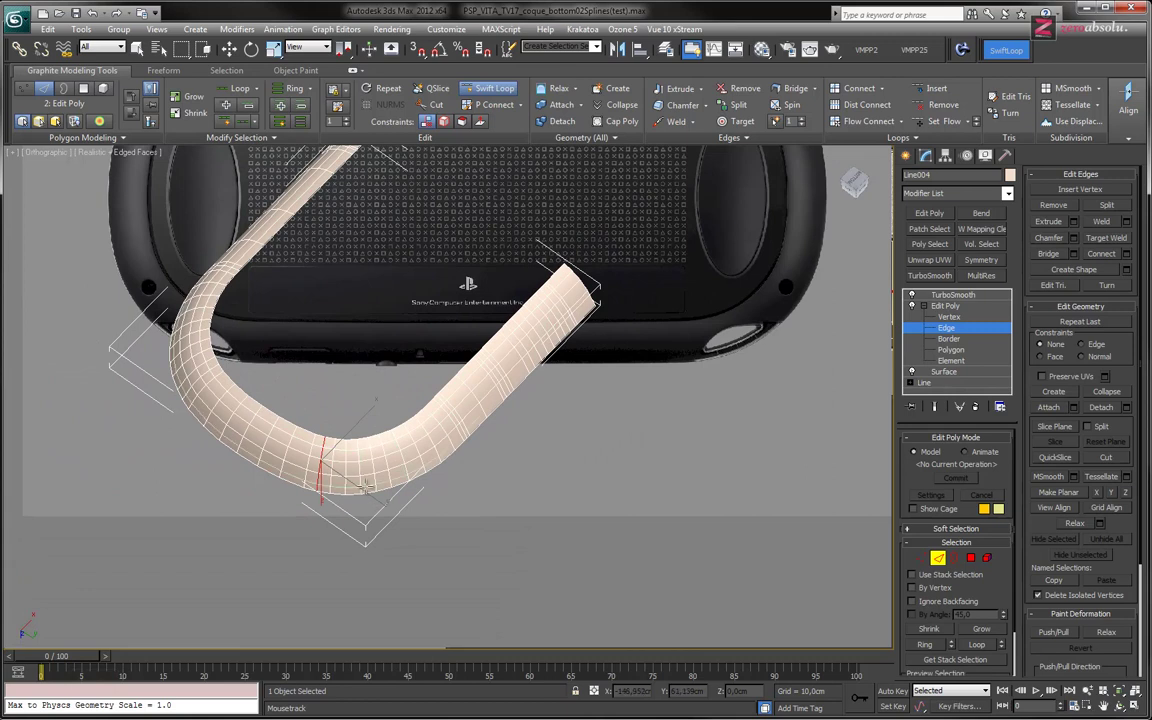
{"action": "scroll", "coordinate": [370, 483], "scroll_direction": "up", "scroll_amount": 4}
{"action": "scroll", "coordinate": [369, 460], "scroll_direction": "down", "scroll_amount": 2}
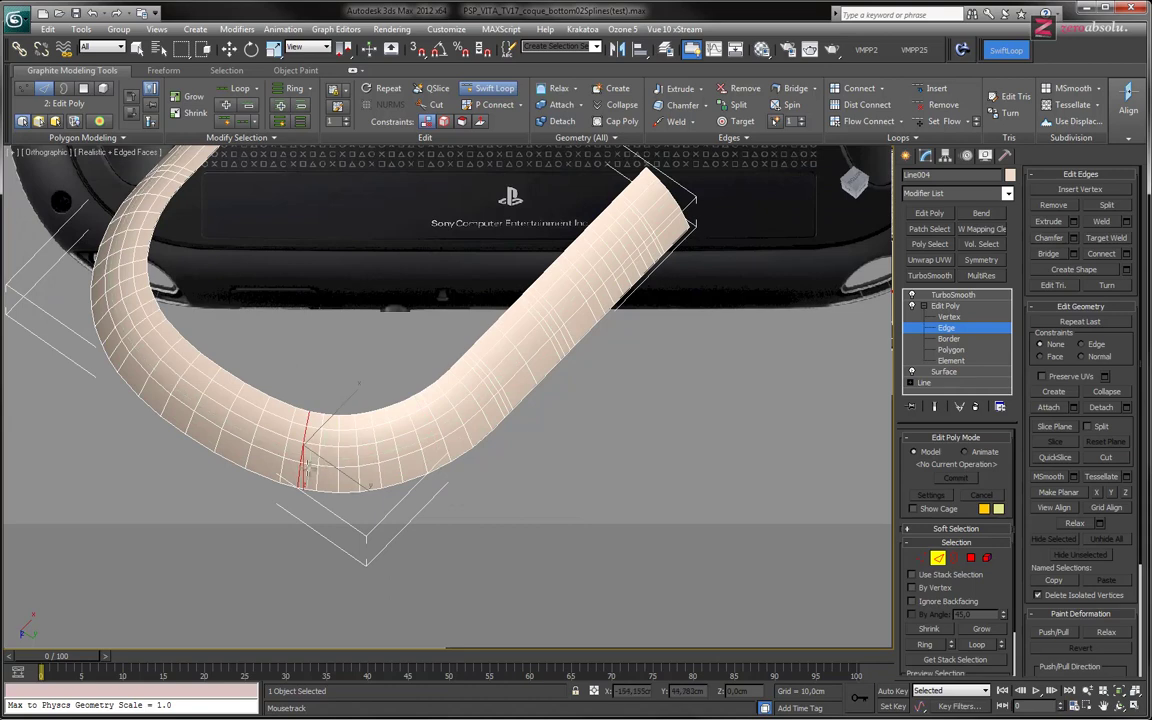
{"action": "mouse_move", "coordinate": [227, 349]}
{"action": "middle_mouse_down", "text": "alt"}
{"action": "mouse_move", "coordinate": [510, 402]}
{"action": "mouse_move", "coordinate": [481, 456]}
{"action": "mouse_move", "coordinate": [474, 449]}
{"action": "middle_mouse_up", "text": "alt"}
{"action": "scroll", "coordinate": [500, 420], "scroll_direction": "down", "scroll_amount": 3}
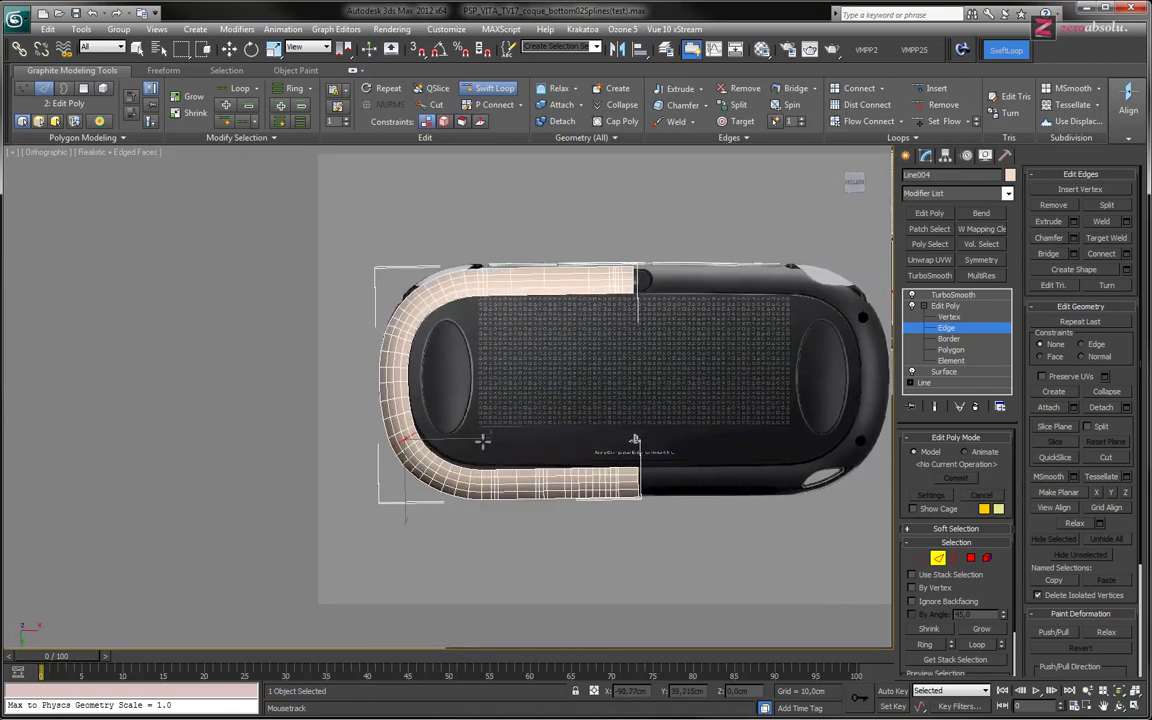
{"action": "scroll", "coordinate": [483, 426], "scroll_direction": "up", "scroll_amount": 4}
{"action": "scroll", "coordinate": [409, 387], "scroll_direction": "up", "scroll_amount": 1}
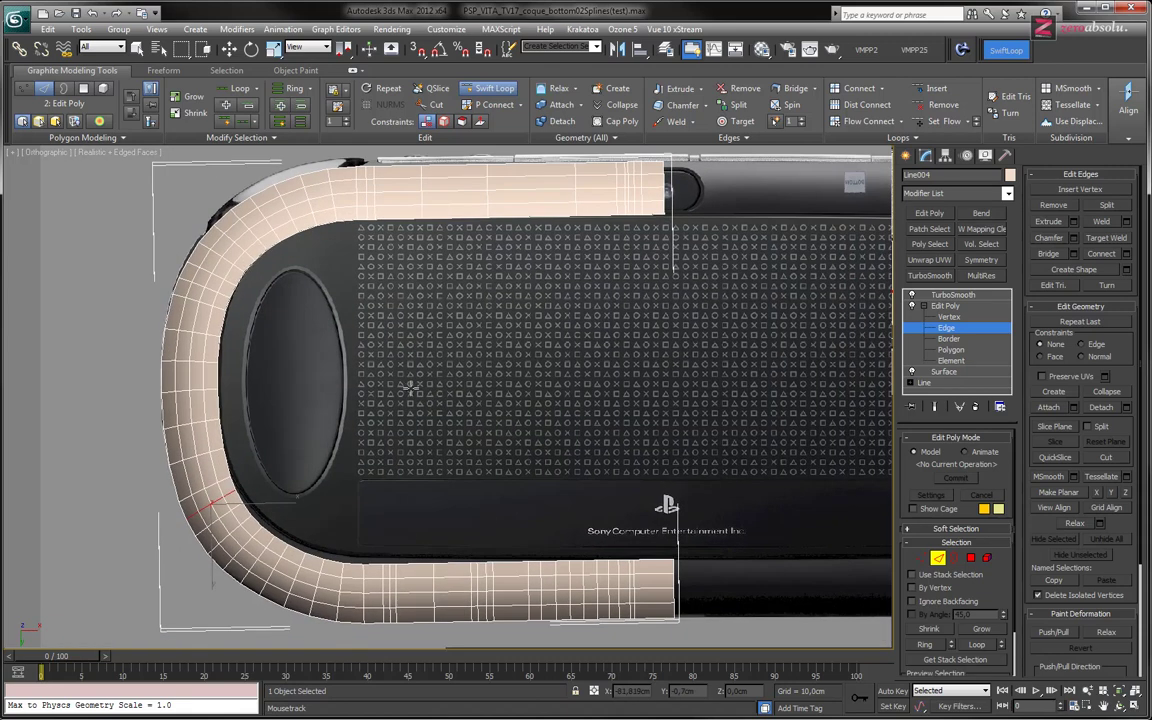
{"action": "scroll", "coordinate": [409, 387], "scroll_direction": "down", "scroll_amount": 2}
{"action": "middle_click_drag", "start_coordinate": [411, 386], "coordinate": [415, 417]}
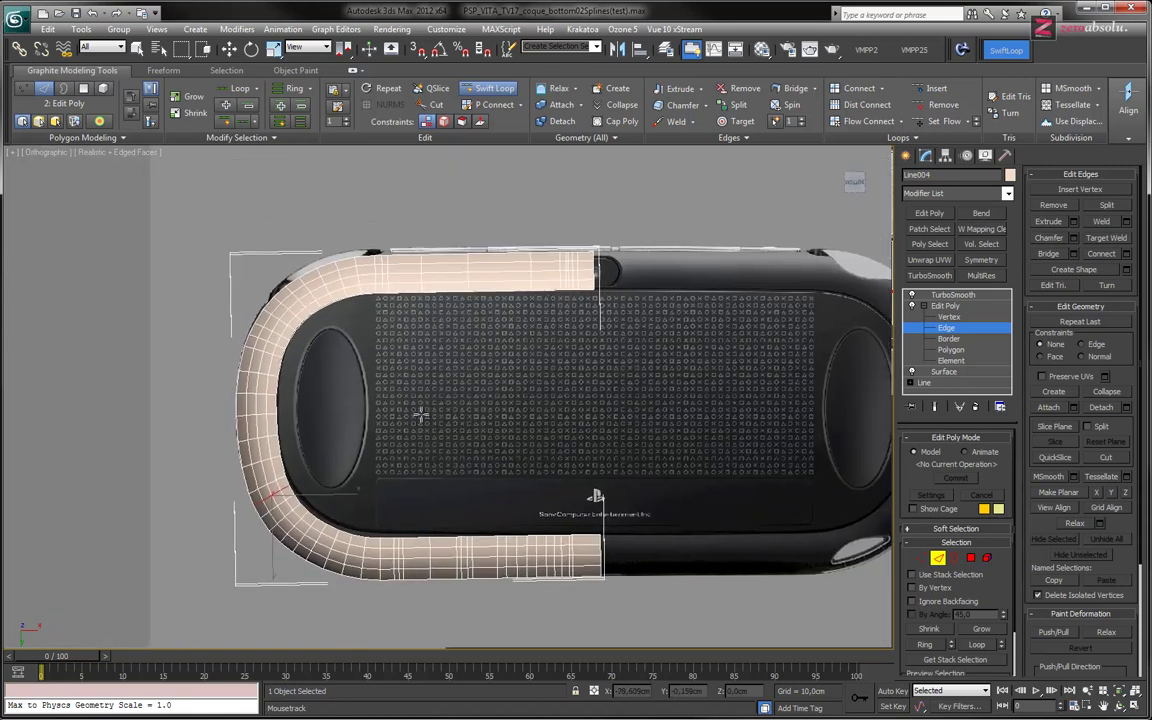
{"action": "middle_click_drag", "start_coordinate": [413, 405], "coordinate": [437, 381]}
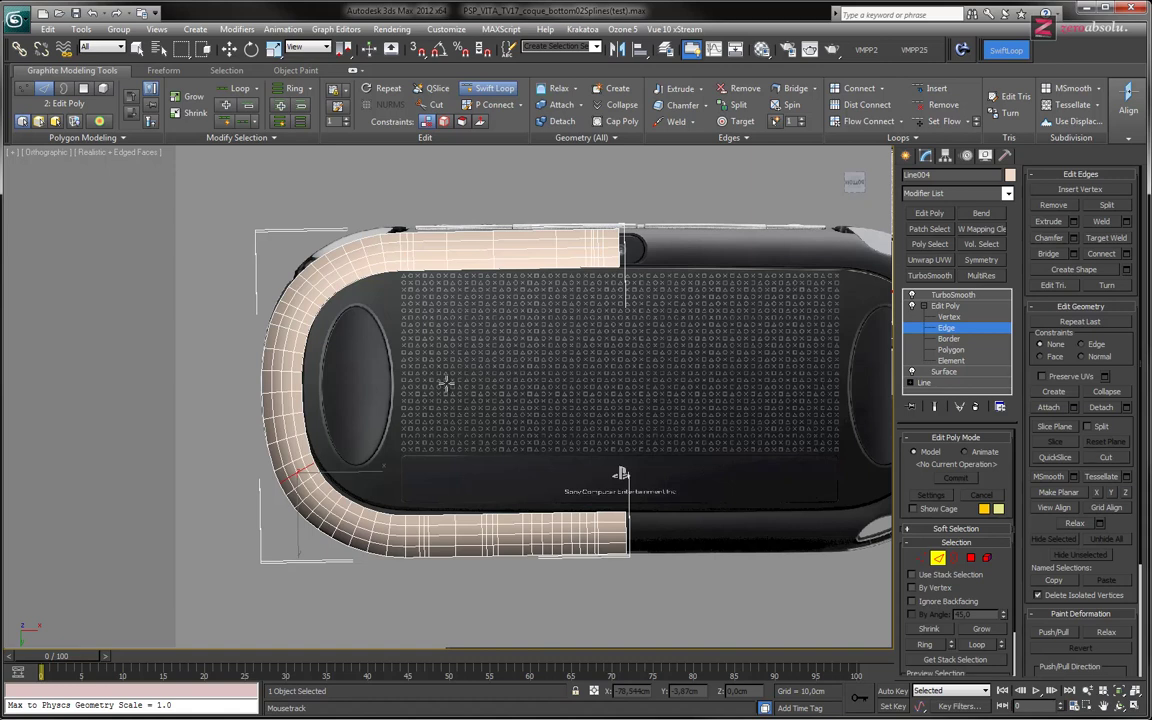
{"action": "key", "text": "b"}
{"action": "scroll", "coordinate": [452, 411], "scroll_direction": "up", "scroll_amount": 2}
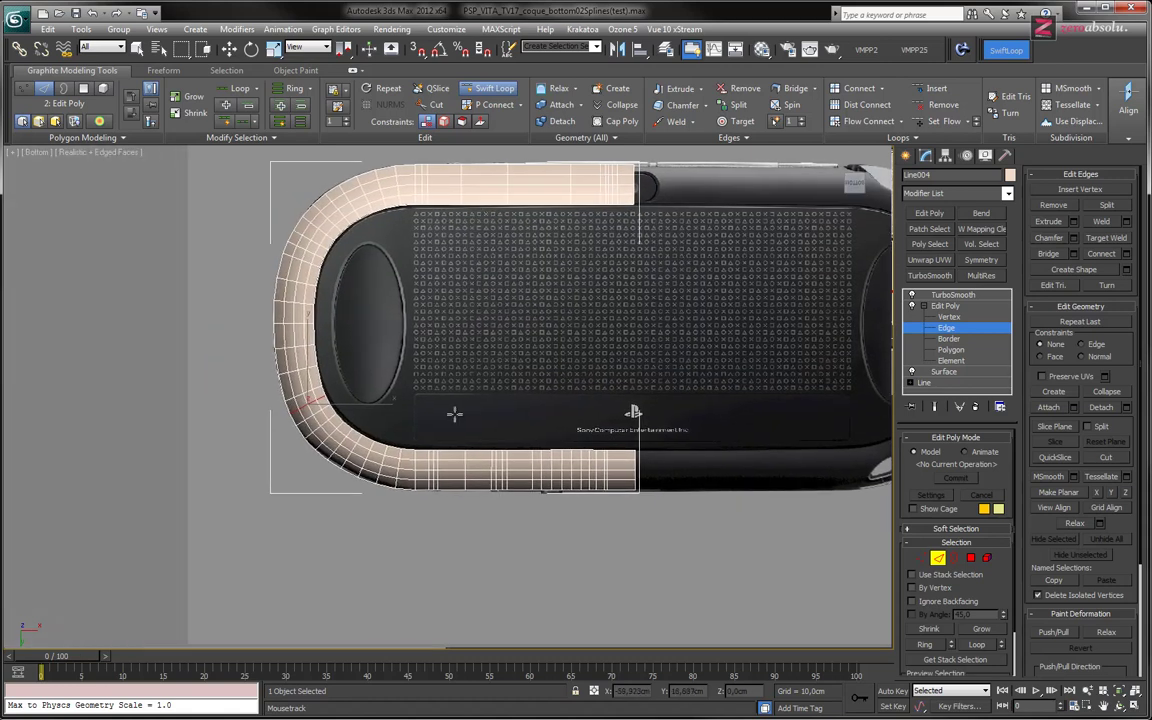
{"action": "scroll", "coordinate": [445, 414], "scroll_direction": "up", "scroll_amount": 4}
{"action": "key", "text": "F3"}
{"action": "middle_click_drag", "start_coordinate": [356, 441], "coordinate": [481, 419]}
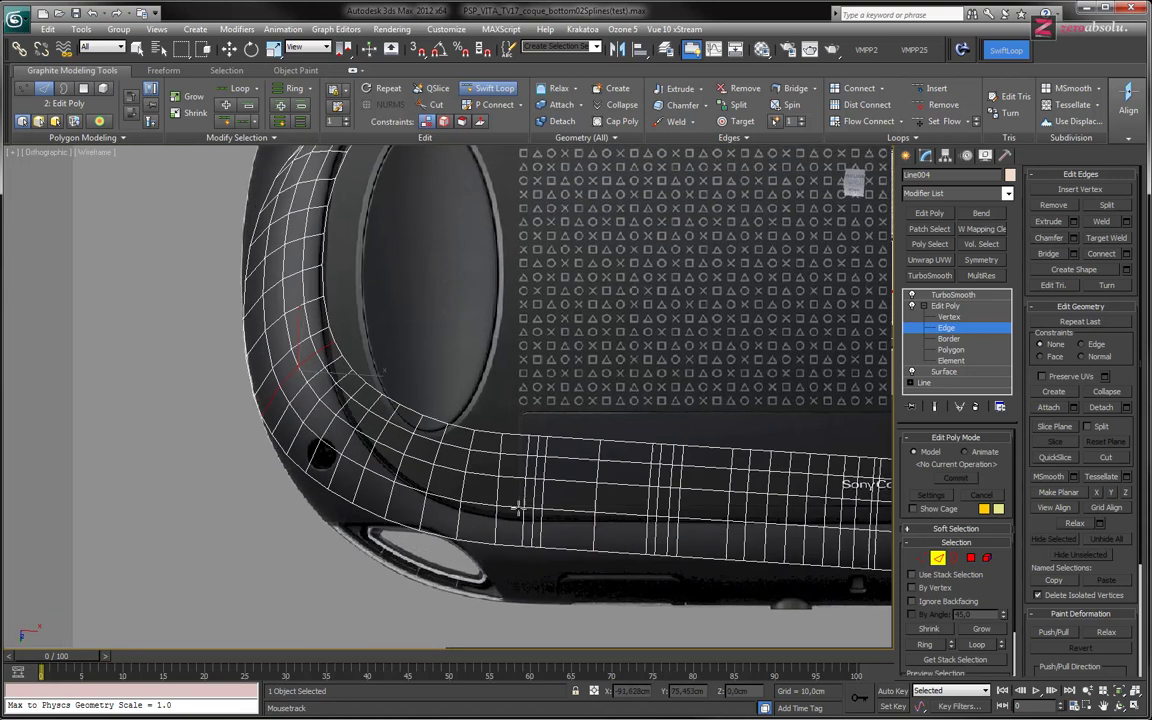
Orbit around the curved strip, toggling between shaded and wireframe display to inspect it
{"action": "middle_click_drag", "start_coordinate": [505, 566], "coordinate": [607, 391], "text": "alt"}
{"action": "key", "text": "F3"}
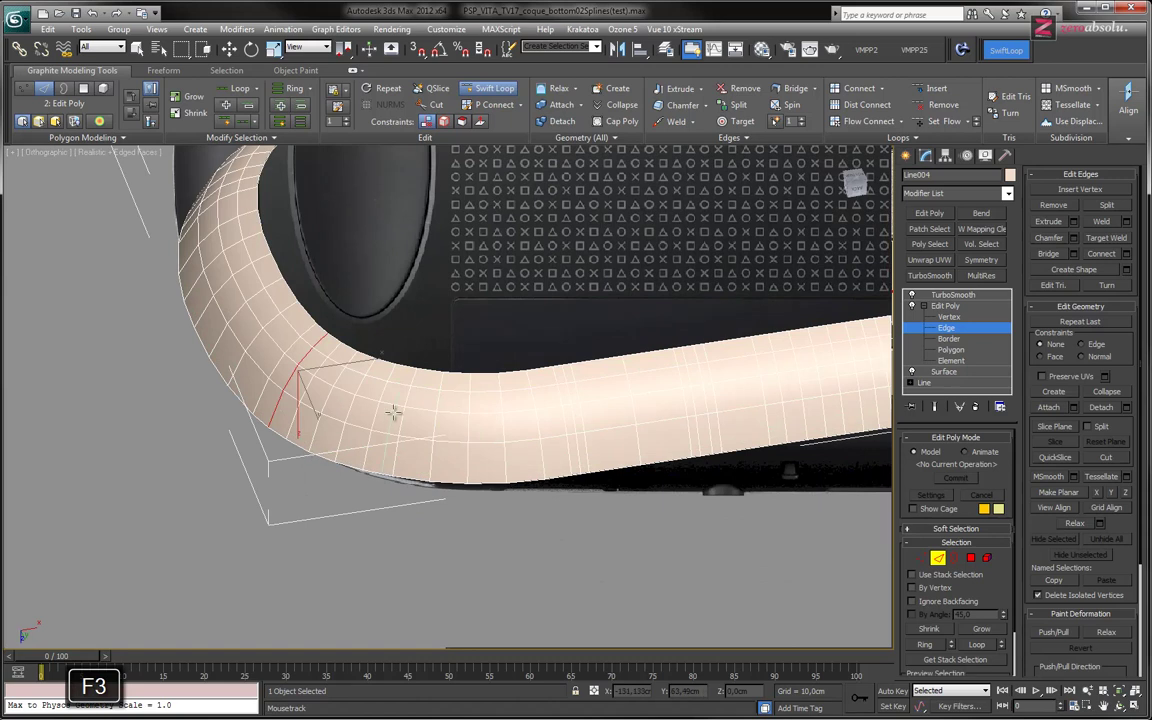
{"action": "mouse_move", "coordinate": [548, 455]}
{"action": "middle_mouse_down", "text": "alt"}
{"action": "mouse_move", "coordinate": [527, 498]}
{"action": "mouse_move", "coordinate": [559, 505]}
{"action": "middle_mouse_up", "text": "alt"}
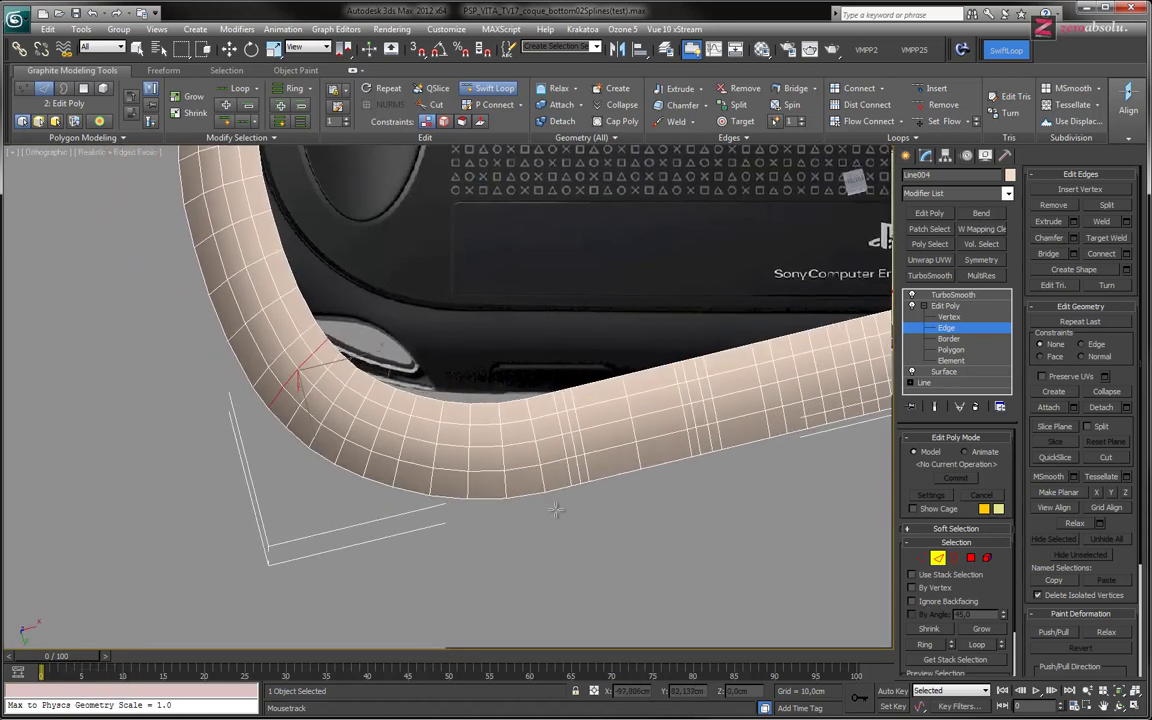
{"action": "key", "text": "F3"}
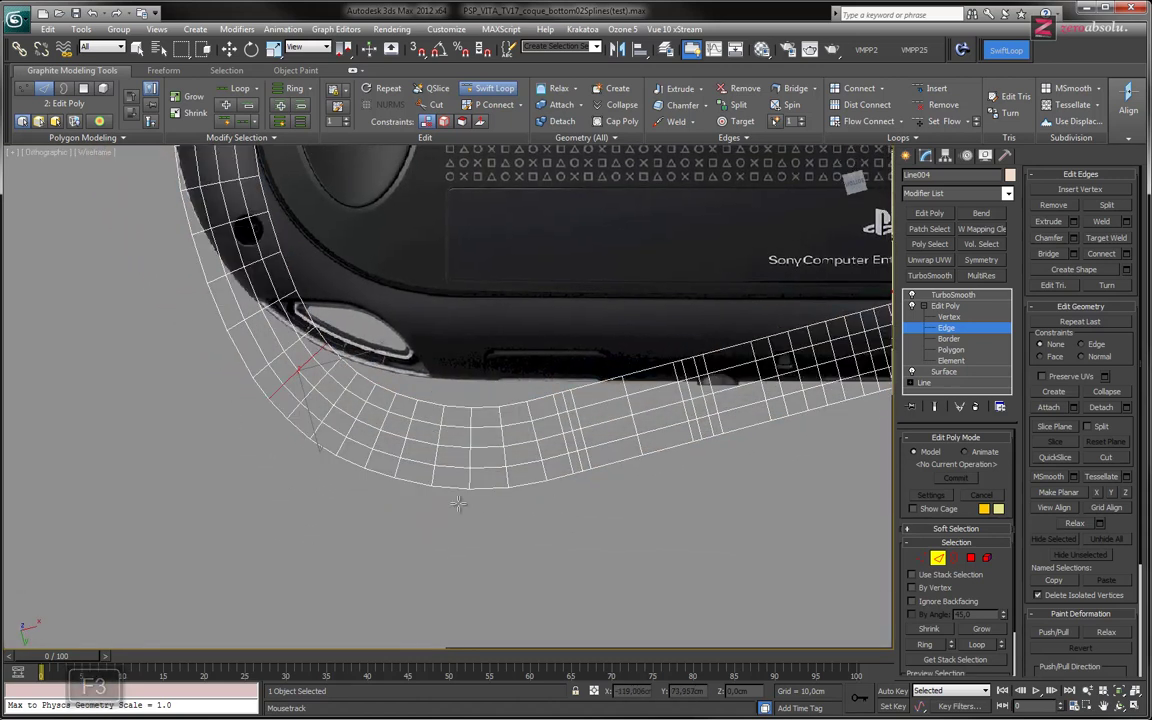
{"action": "key", "text": "F3"}
Switch to Bottom view in wireframe, exit Swift Loop, and pan toward the hole corner
{"action": "key", "text": "b"}
{"action": "key", "text": "F3"}
{"action": "scroll", "coordinate": [168, 305], "scroll_direction": "up", "scroll_amount": 5}
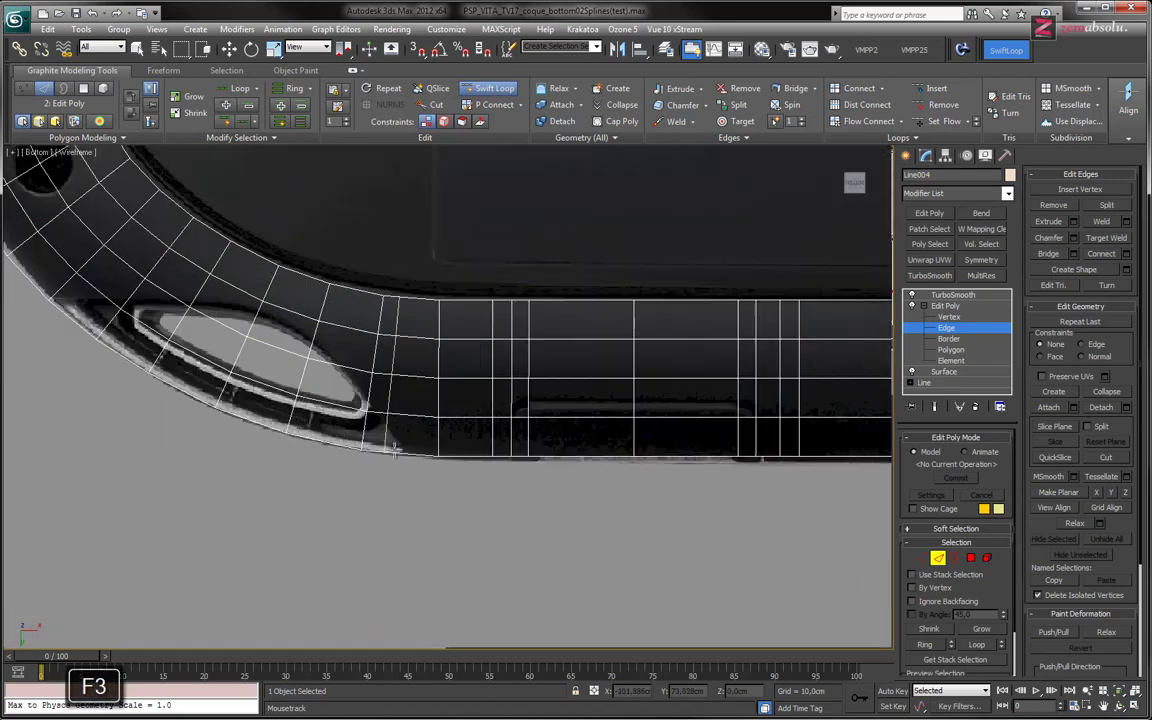
{"action": "right_click", "coordinate": [77, 322]}
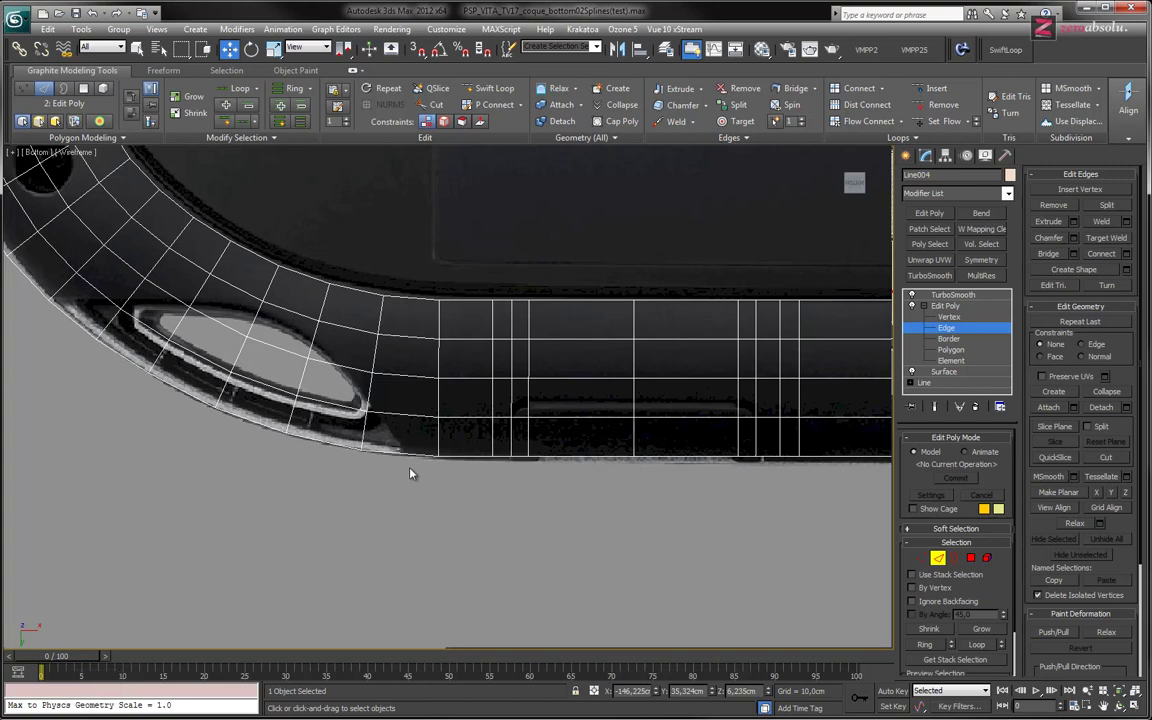
{"action": "middle_click_drag", "start_coordinate": [401, 430], "coordinate": [516, 475]}
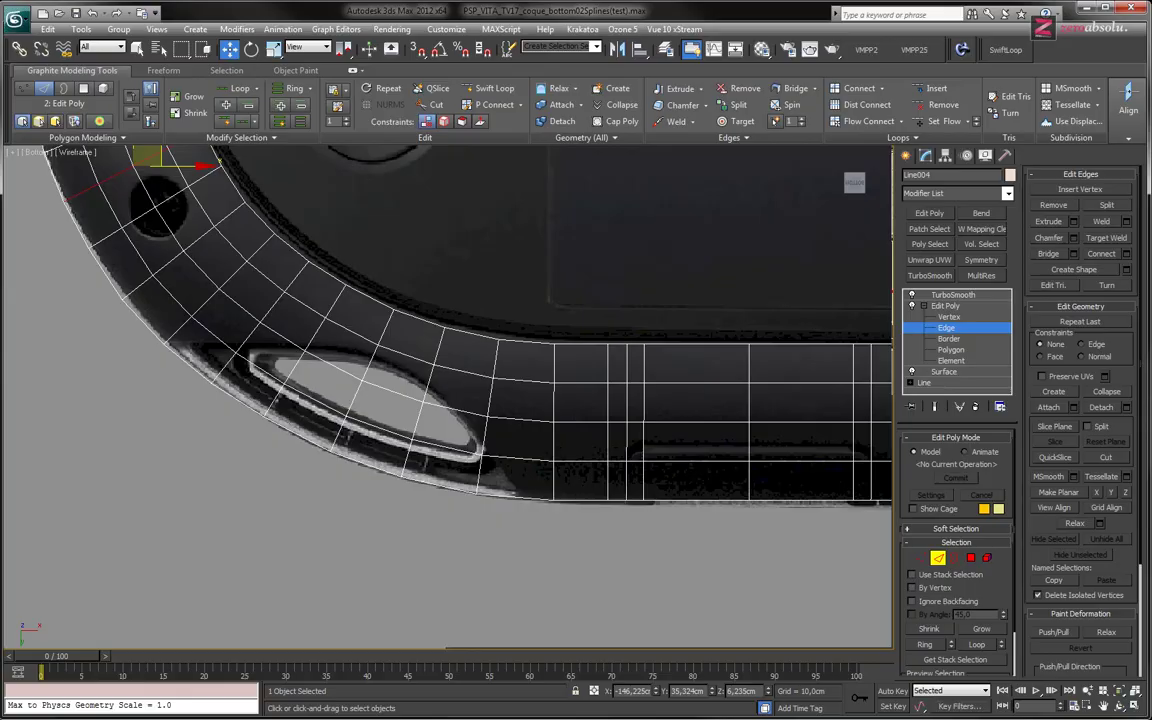
{"action": "left_click", "coordinate": [180, 690]}
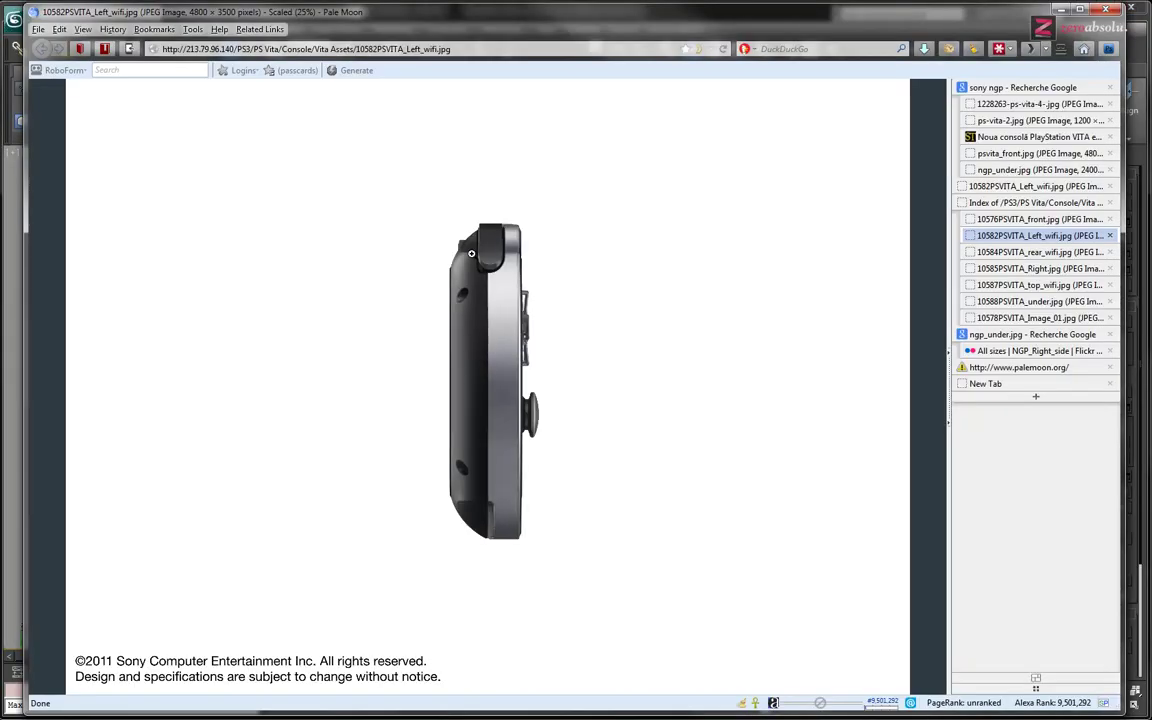
{"action": "left_click", "coordinate": [478, 520]}
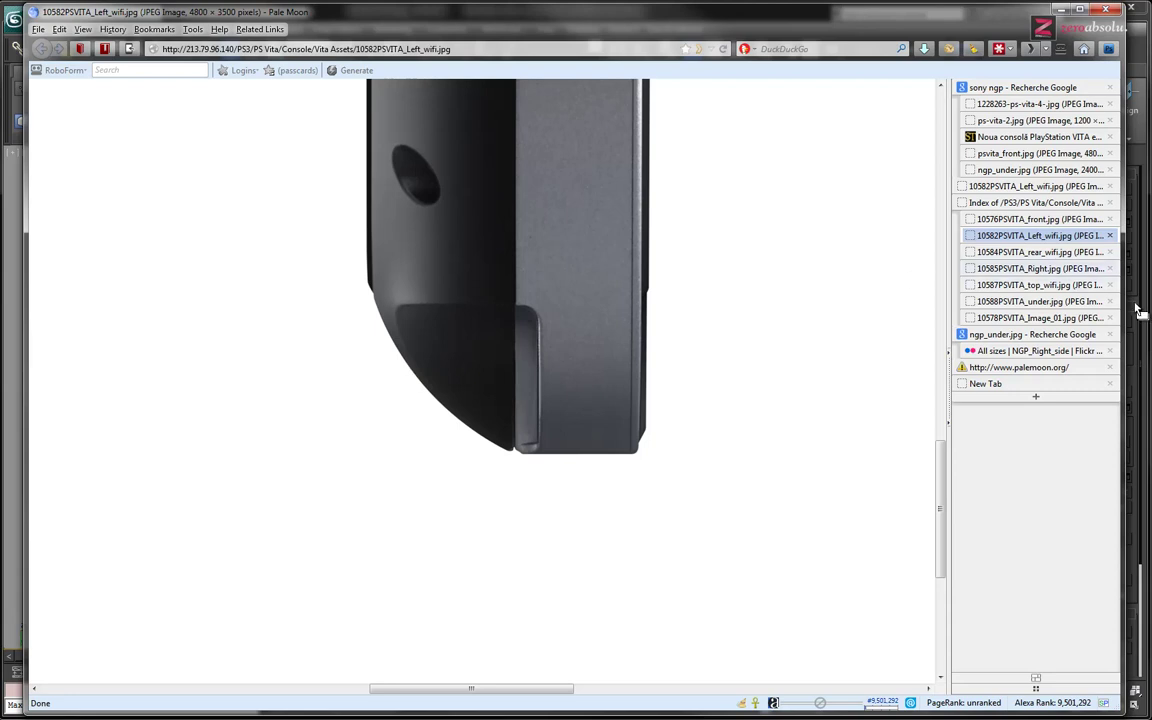
{"action": "key", "text": "alt+Tab"}
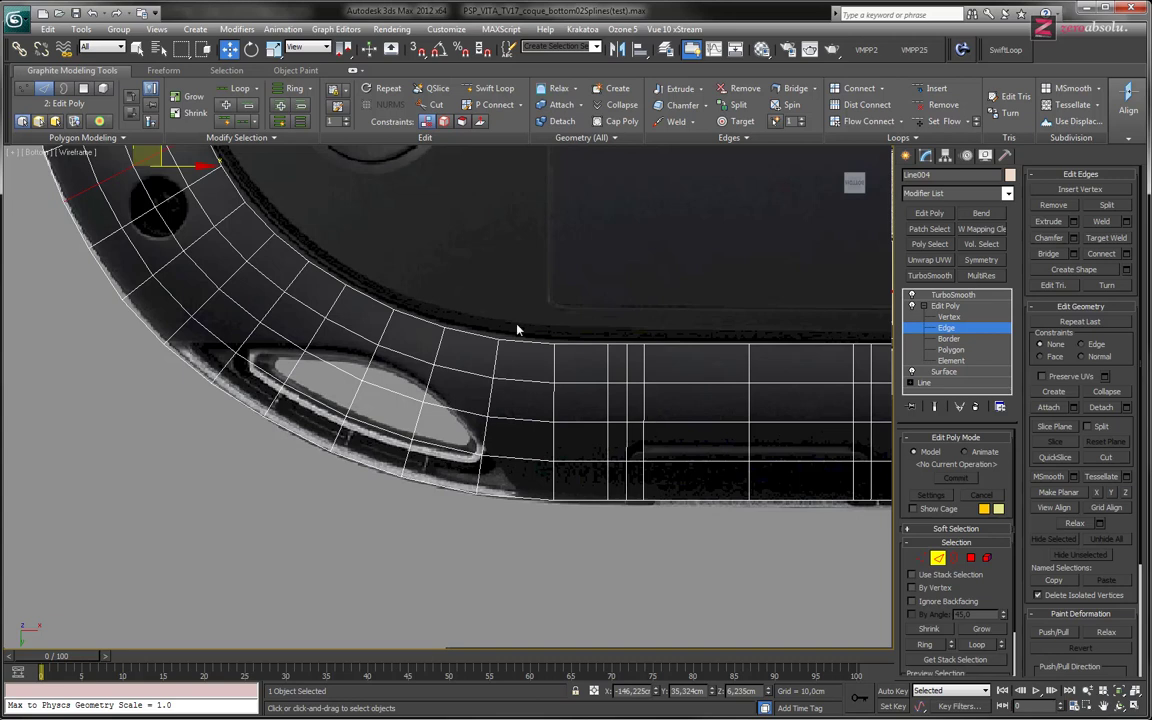
{"action": "scroll", "coordinate": [518, 329], "scroll_direction": "down", "scroll_amount": 5}
{"action": "scroll", "coordinate": [434, 379], "scroll_direction": "down", "scroll_amount": 2}
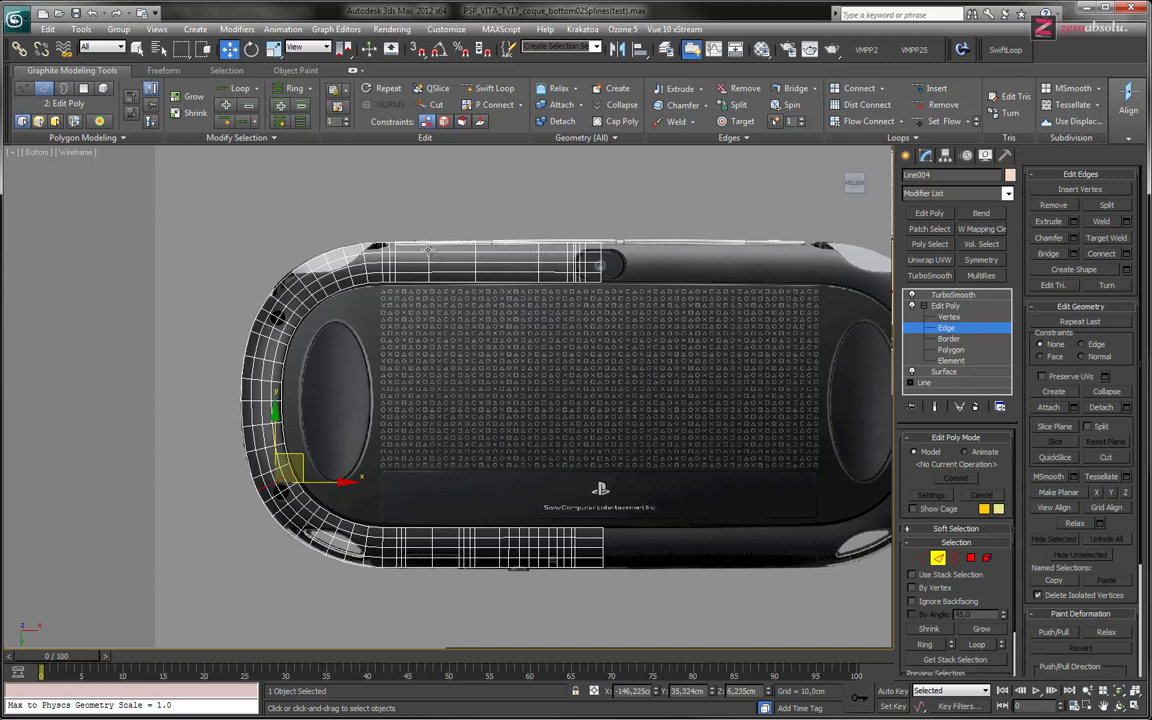
{"action": "scroll", "coordinate": [417, 293], "scroll_direction": "up", "scroll_amount": 1}
{"action": "scroll", "coordinate": [417, 293], "scroll_direction": "up", "scroll_amount": 4}
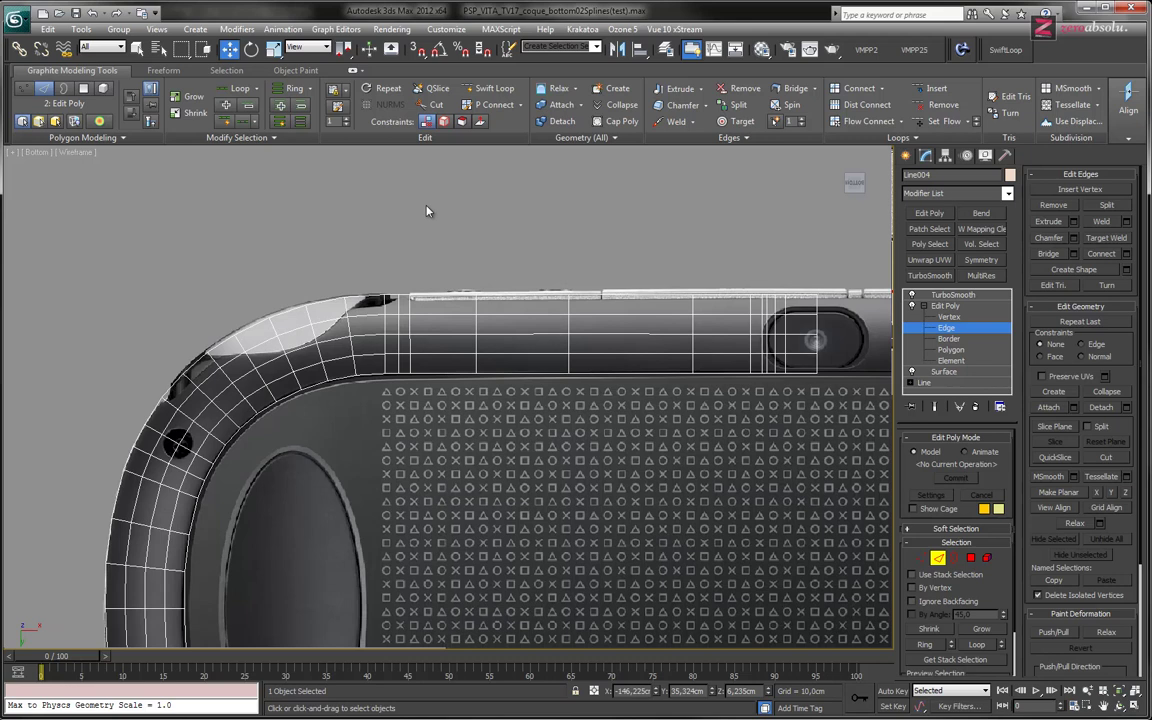
{"action": "left_click", "coordinate": [598, 138]}
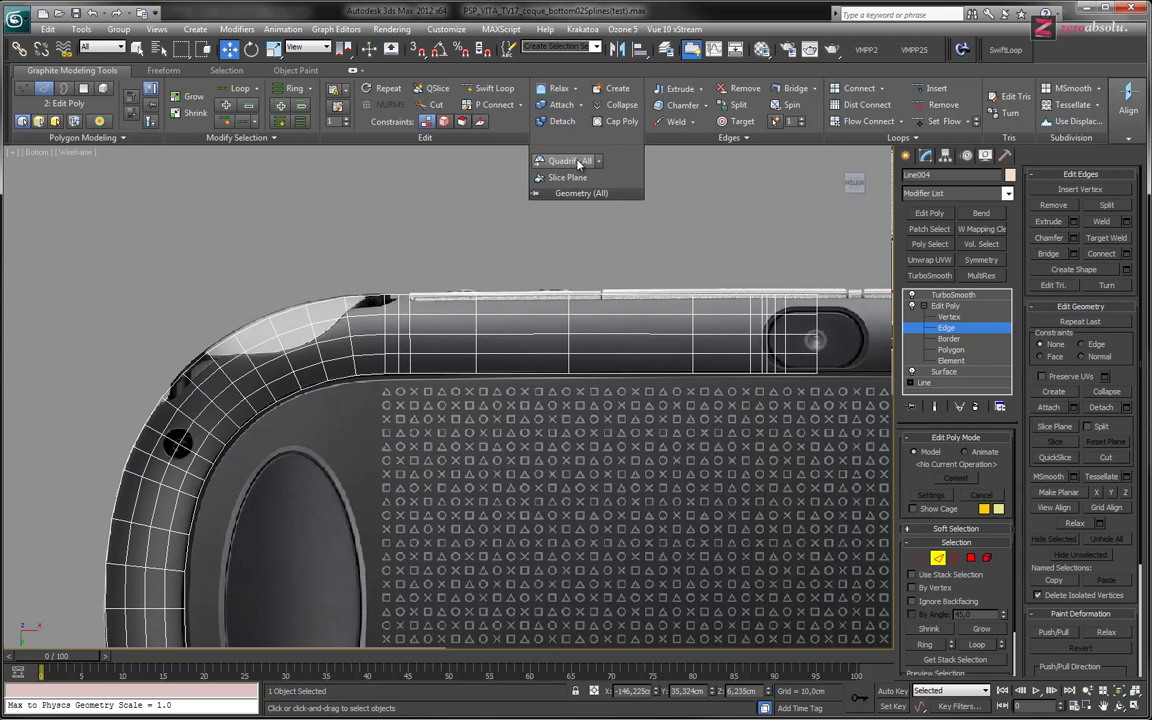
{"action": "middle_click_drag", "start_coordinate": [483, 323], "coordinate": [480, 294]}
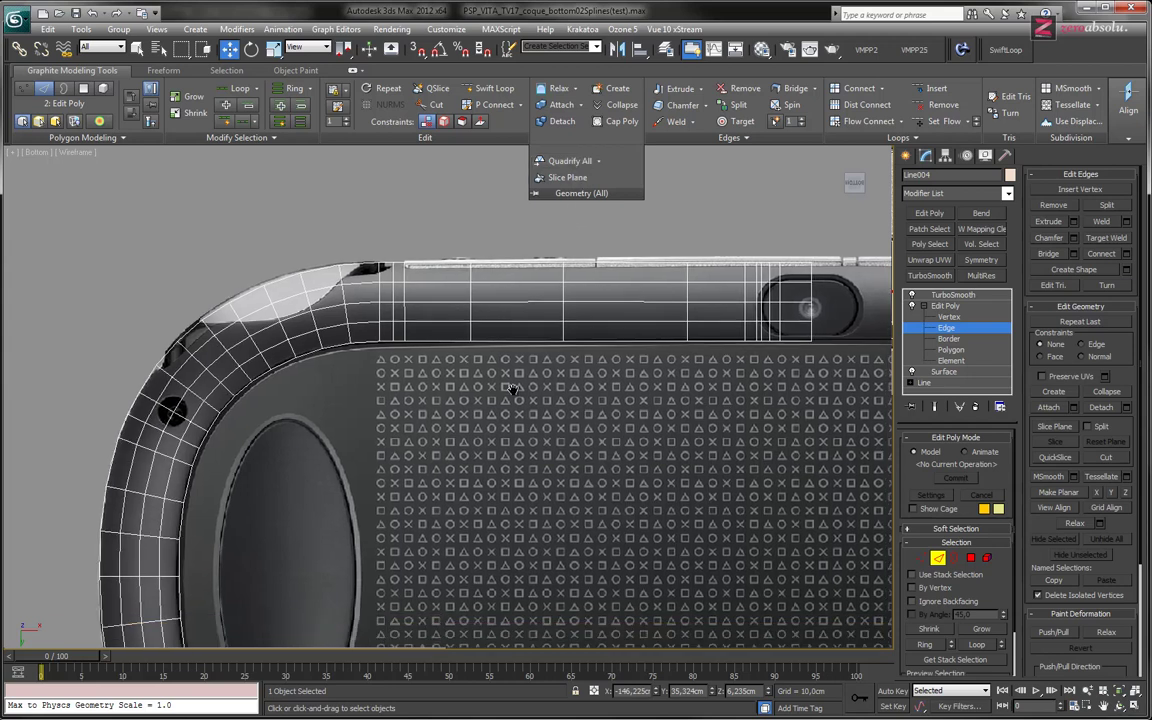
{"action": "scroll", "coordinate": [480, 300], "scroll_direction": "down", "scroll_amount": 3}
{"action": "scroll", "coordinate": [500, 341], "scroll_direction": "down", "scroll_amount": 2}
{"action": "middle_click_drag", "start_coordinate": [500, 341], "coordinate": [620, 369]}
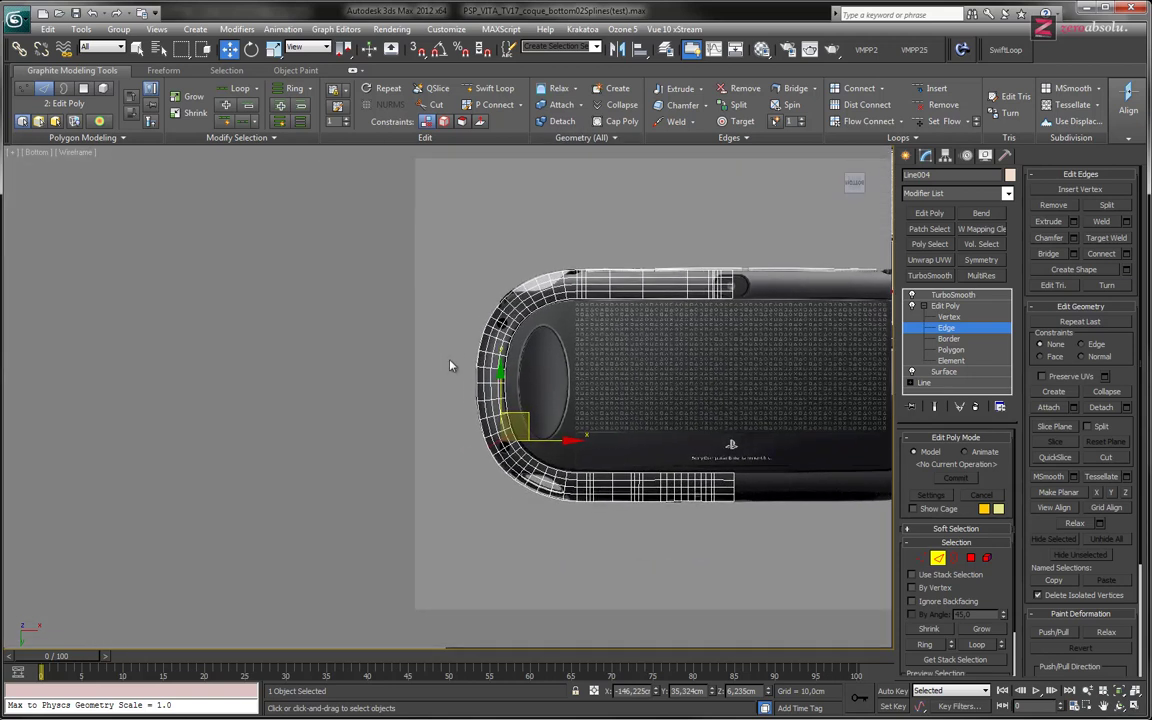
Leave edge sub-object level so the whole strip object is active
{"action": "left_click", "coordinate": [945, 328]}
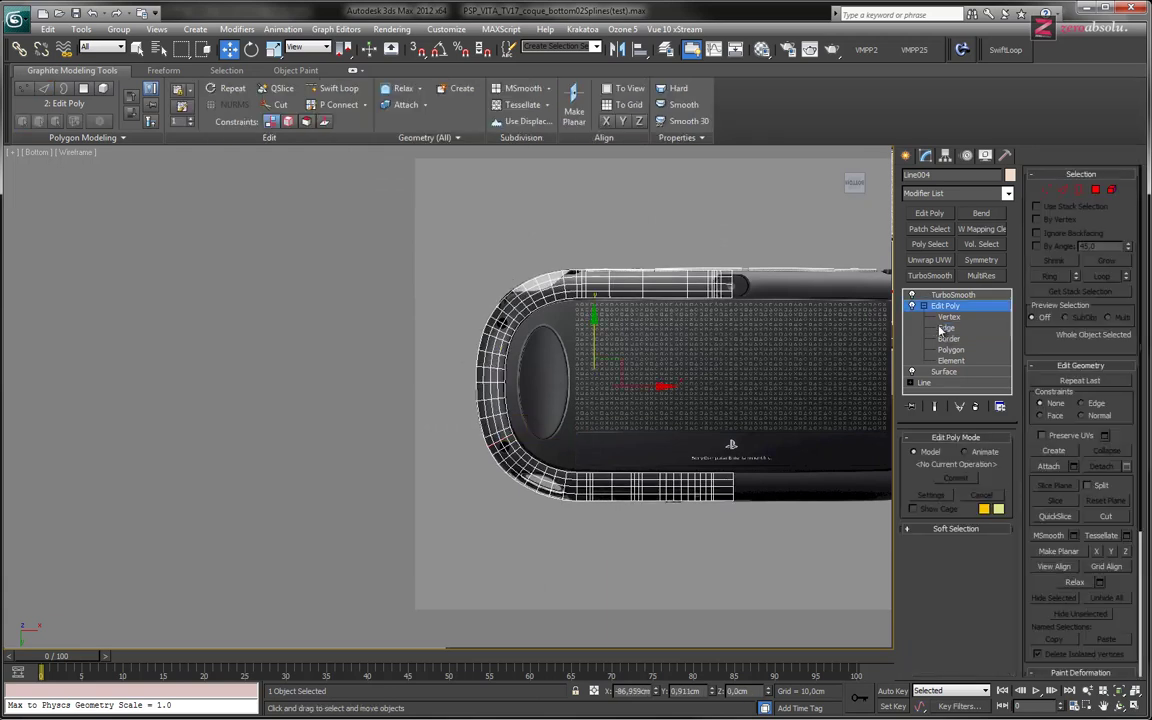
{"action": "left_click", "coordinate": [924, 305]}
{"action": "middle_click_drag", "start_coordinate": [512, 251], "coordinate": [527, 265]}
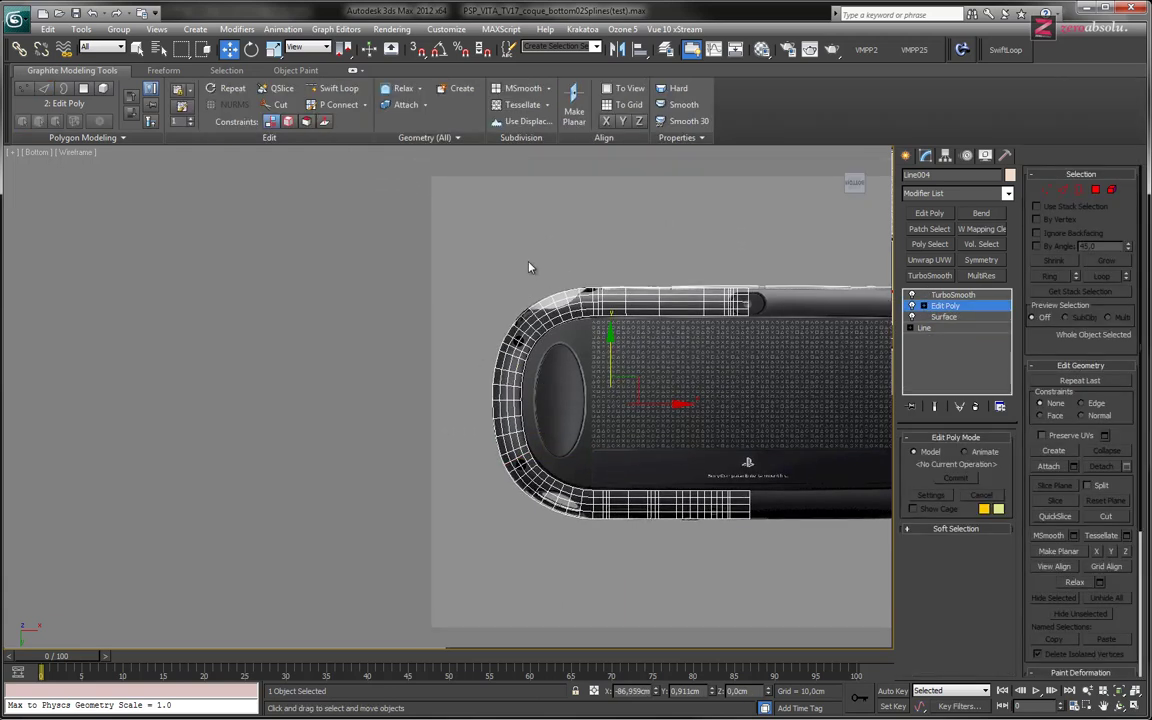
Draw a three-point test line left of the device, then undo it
{"action": "left_click", "coordinate": [527, 265]}
{"action": "left_click", "coordinate": [906, 155]}
{"action": "left_click", "coordinate": [929, 254]}
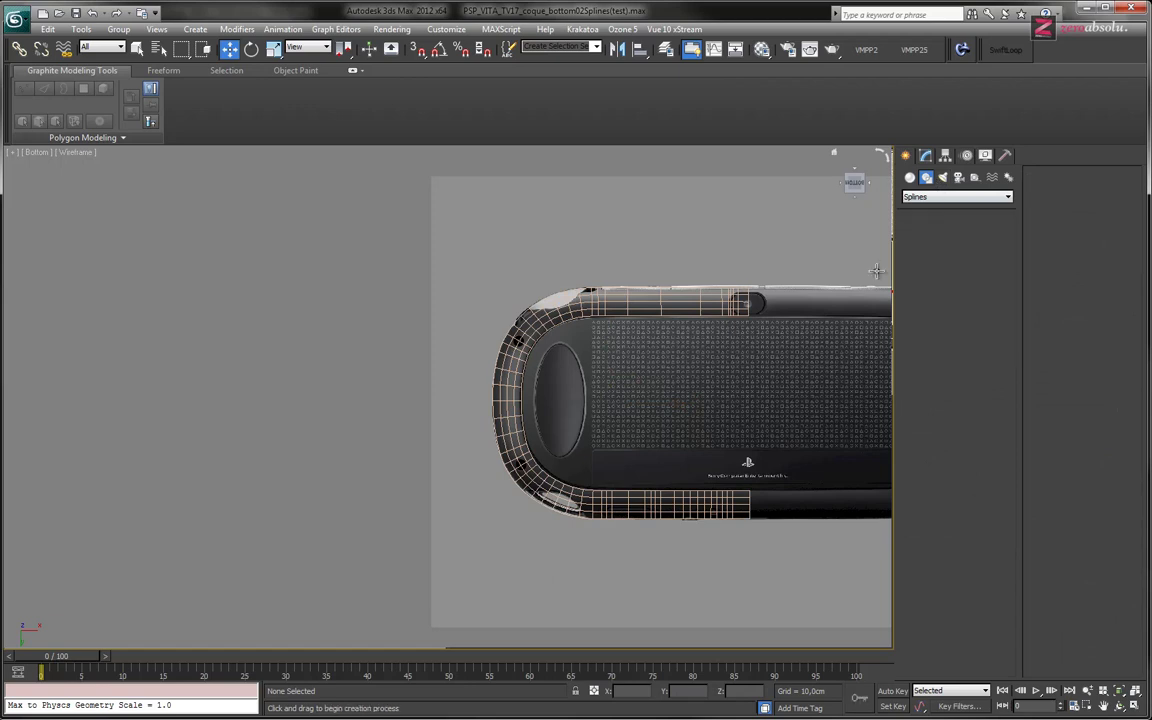
{"action": "left_click", "coordinate": [417, 289]}
{"action": "left_click", "coordinate": [247, 289]}
{"action": "left_click", "coordinate": [177, 324]}
{"action": "right_click", "coordinate": [176, 375]}
{"action": "key", "text": "w"}
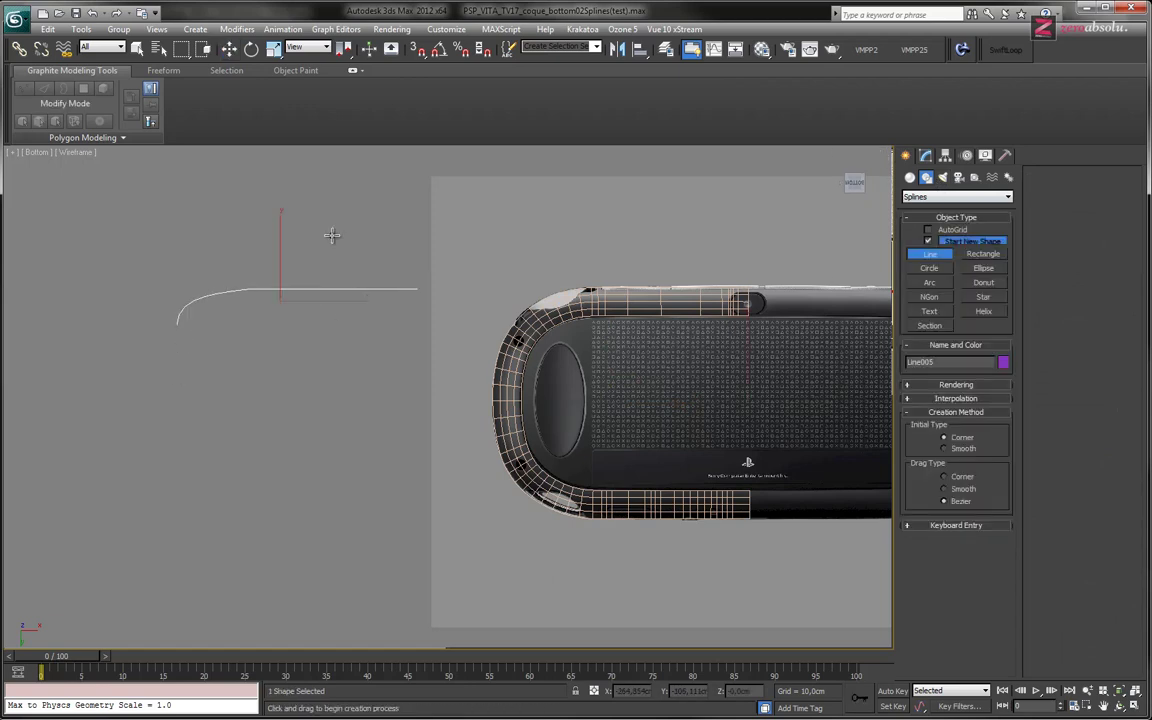
{"action": "key", "text": "ctrl+z"}
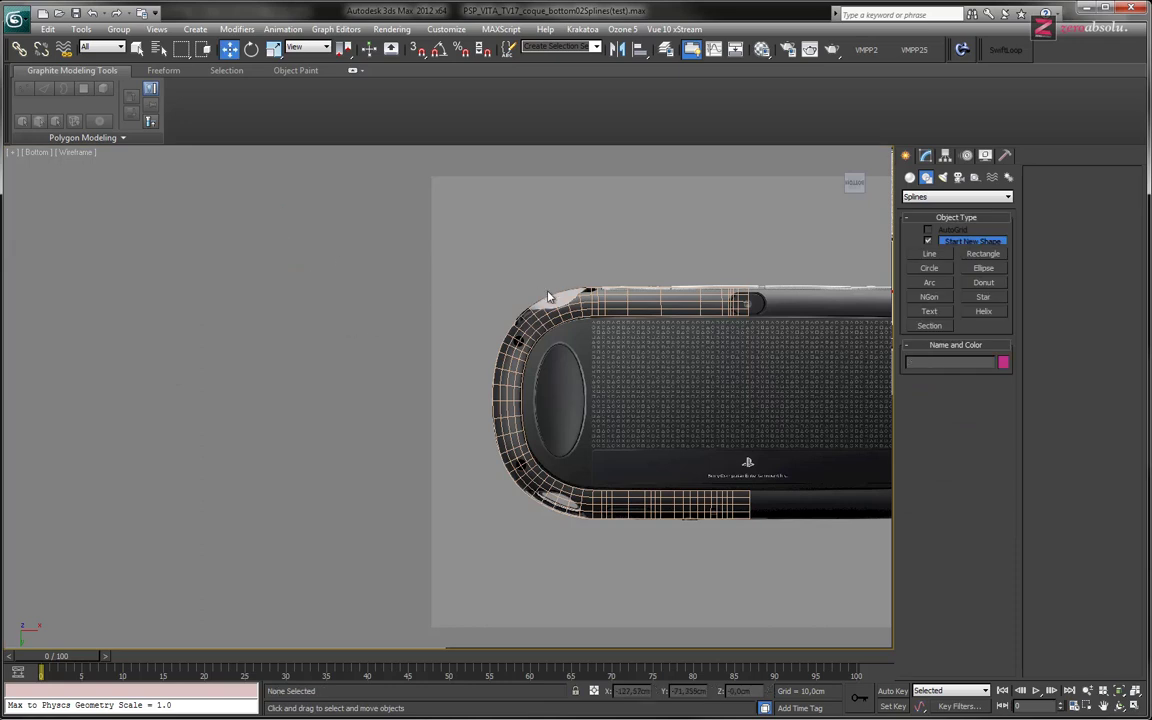
Drop to the strip's base Line and Shift-drag a copy, Line005, left of the device
{"action": "left_click", "coordinate": [928, 158]}
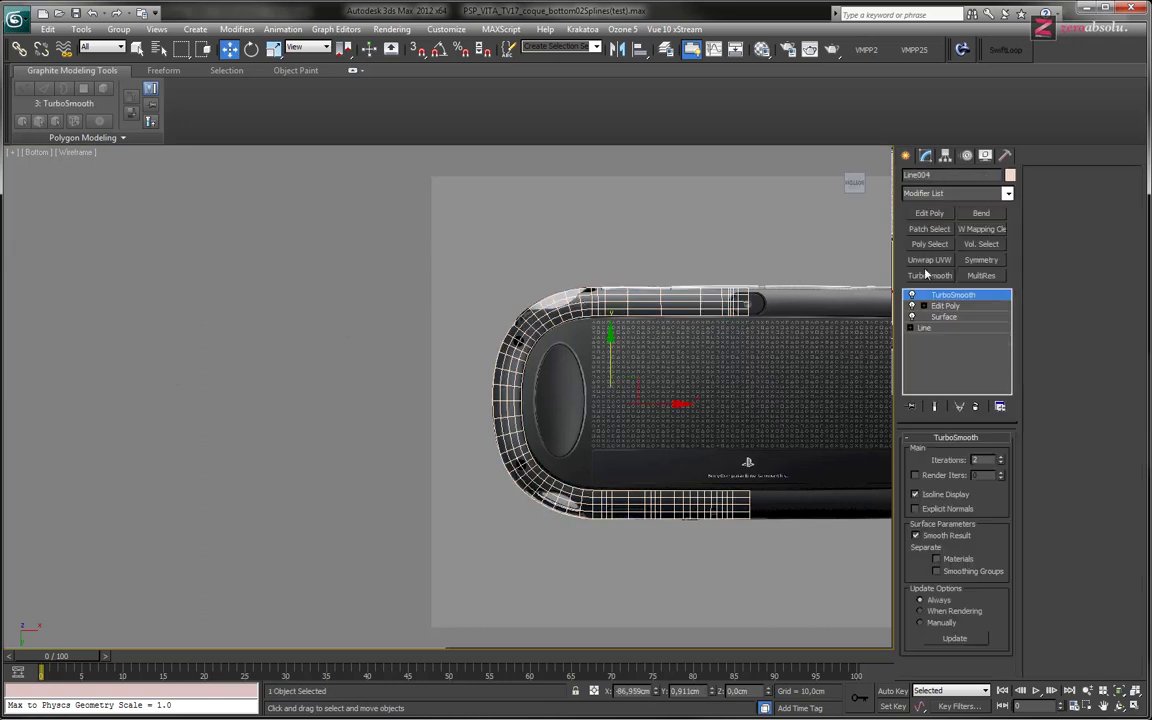
{"action": "left_click", "coordinate": [922, 329]}
{"action": "left_click", "coordinate": [671, 405]}
{"action": "left_click_drag", "start_coordinate": [612, 380], "coordinate": [323, 380], "text": "shift"}
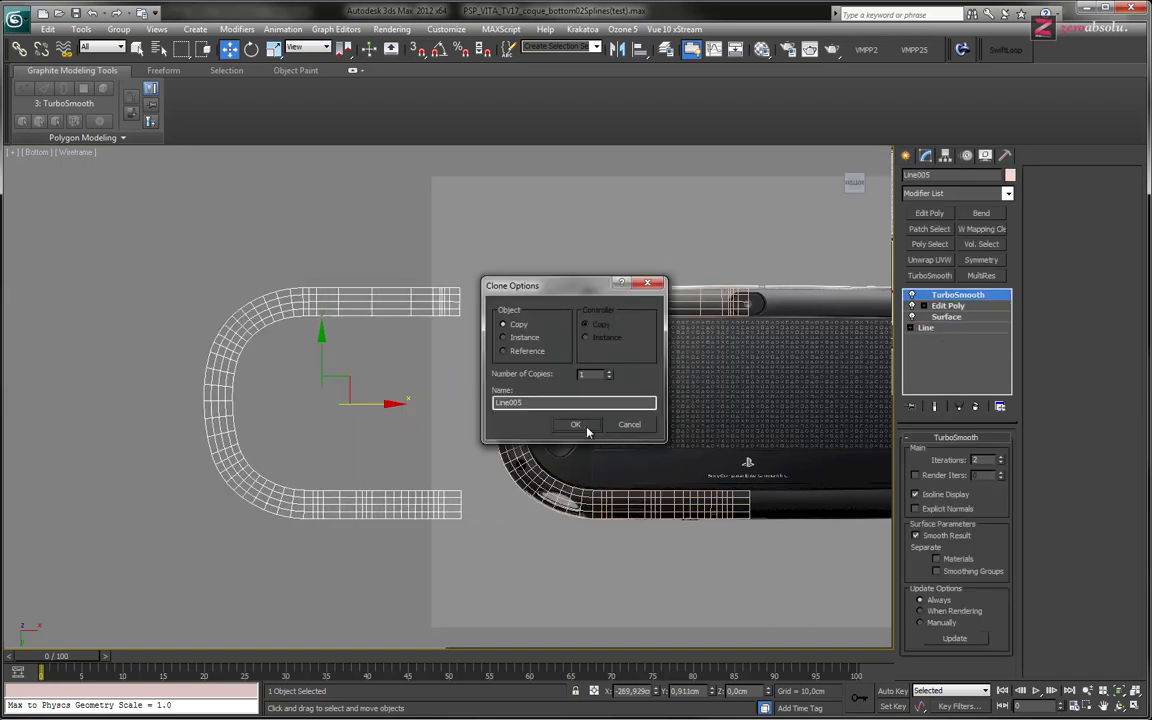
{"action": "left_click", "coordinate": [587, 428]}
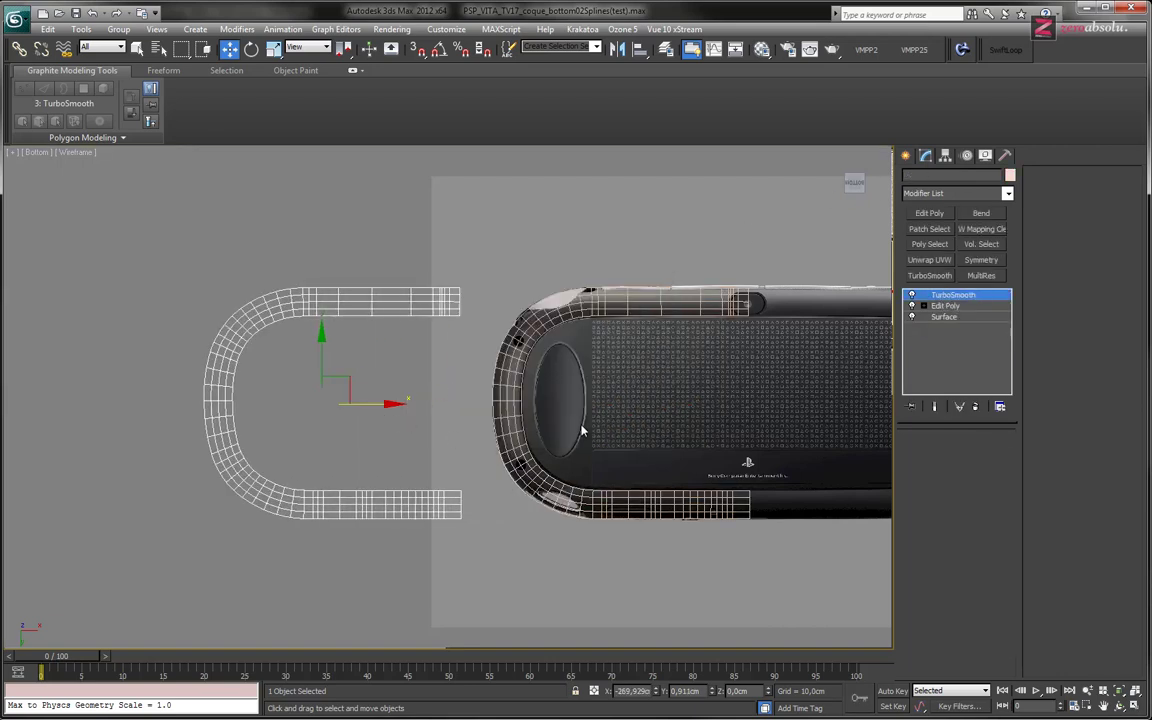
Delete TurboSmooth, Edit Poly and Surface from Line005, leaving only the bare spline
{"action": "left_click", "coordinate": [976, 407]}
{"action": "left_click", "coordinate": [976, 407]}
{"action": "left_click", "coordinate": [976, 407]}
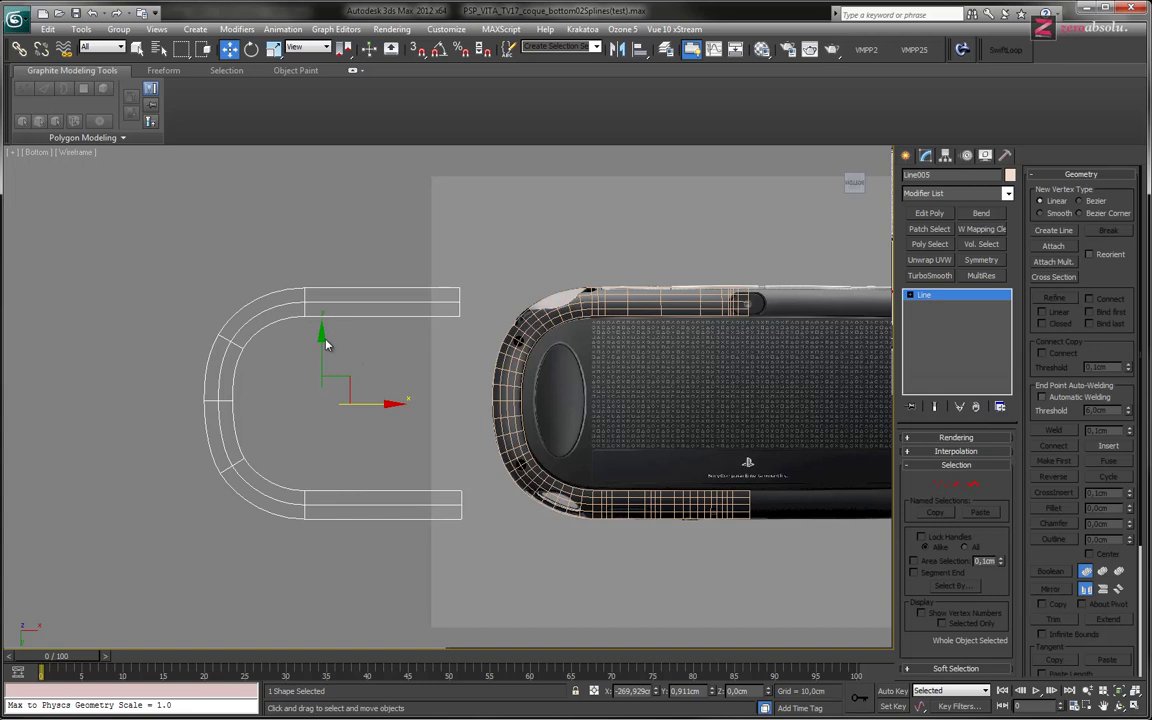
{"action": "scroll", "coordinate": [322, 334], "scroll_direction": "up", "scroll_amount": 3}
{"action": "left_click", "coordinate": [371, 323]}
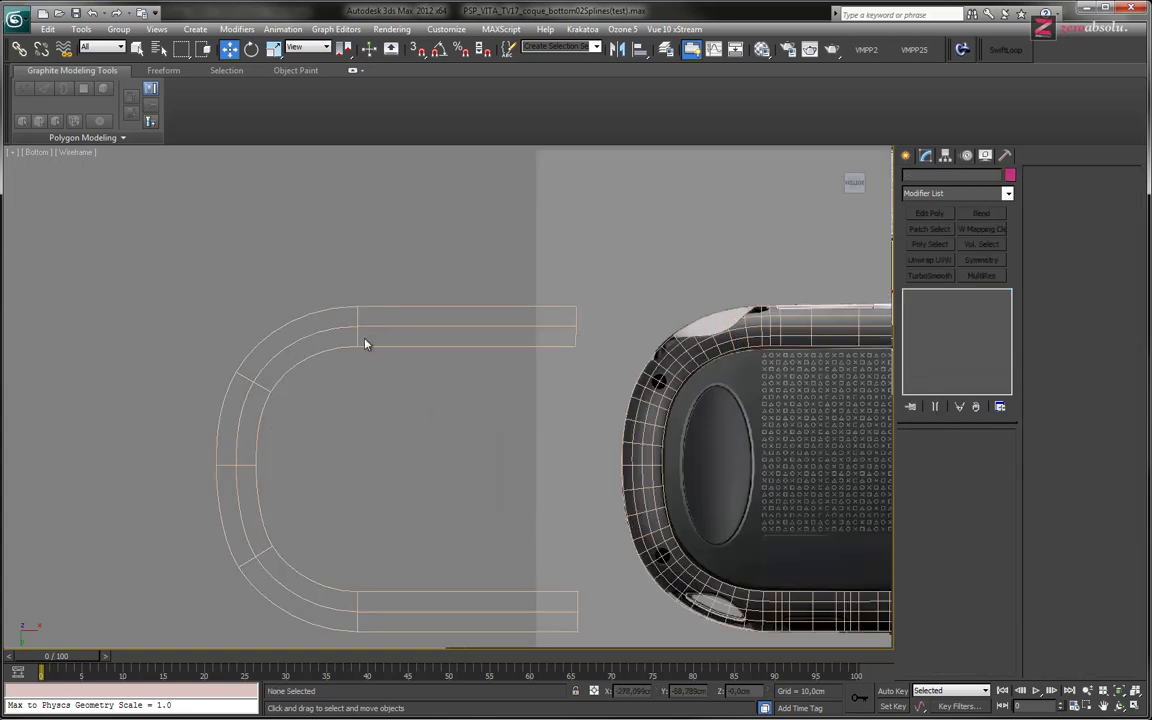
At Spline level, select Line005's six short cross-splines and delete them
{"action": "left_click", "coordinate": [488, 313]}
{"action": "left_click", "coordinate": [908, 295]}
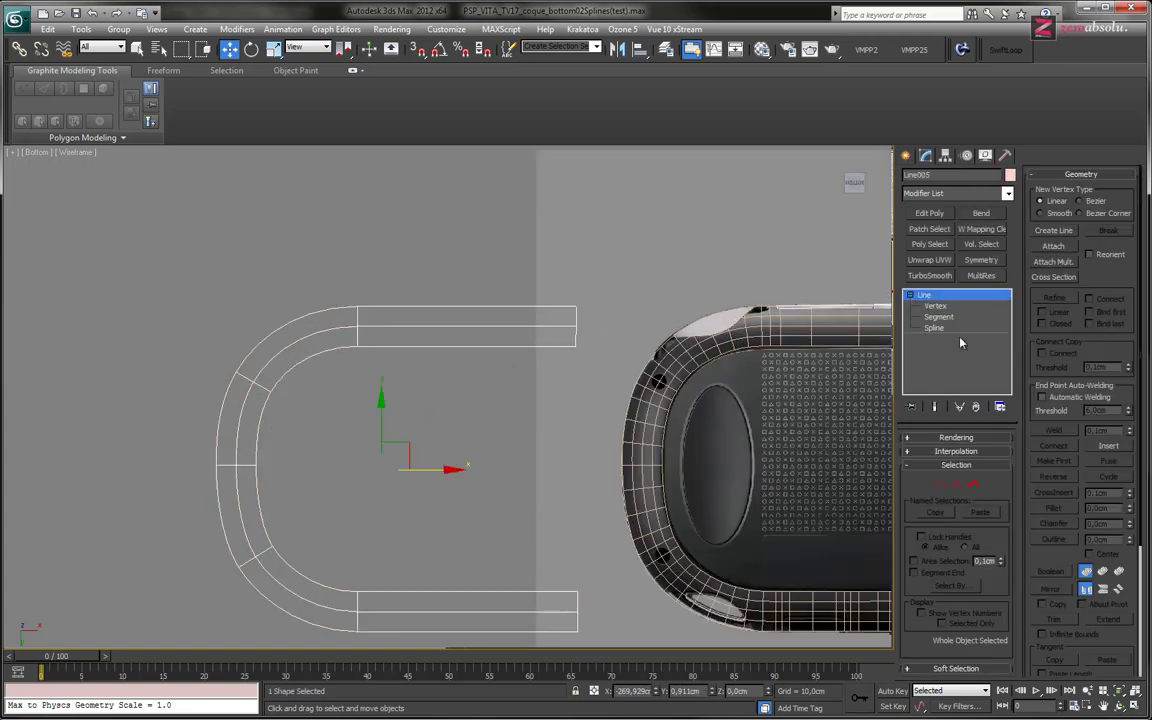
{"action": "left_click", "coordinate": [940, 328]}
{"action": "left_click", "coordinate": [448, 321]}
{"action": "left_click", "coordinate": [577, 322]}
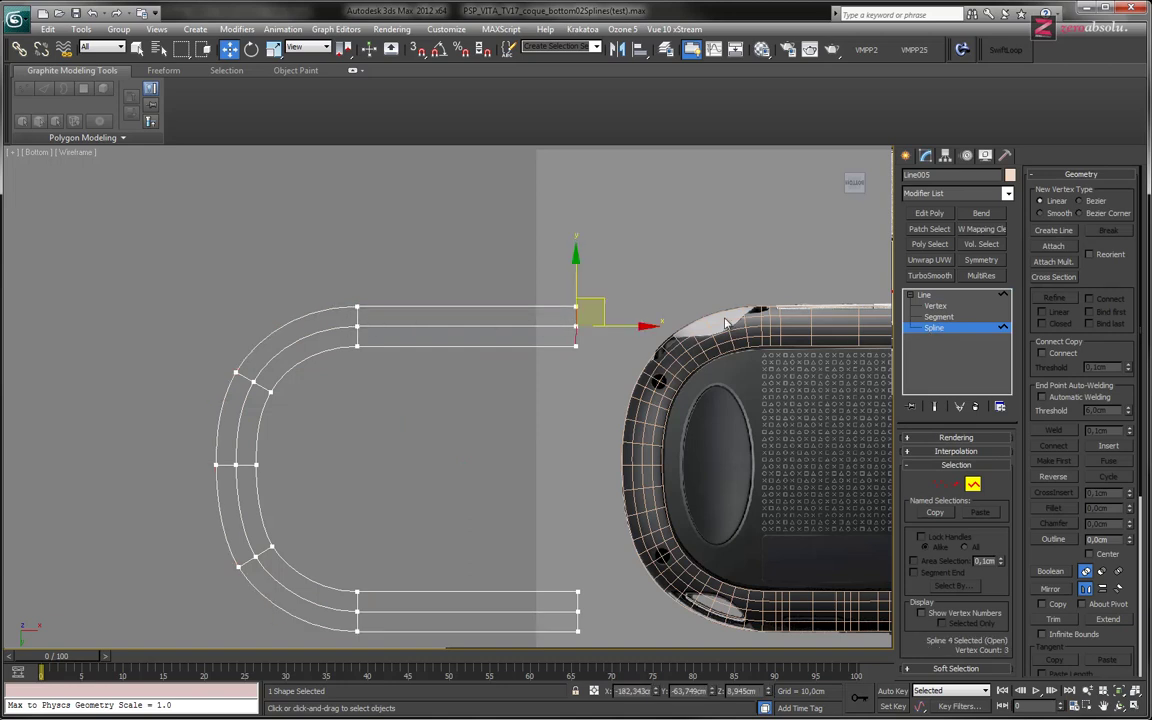
{"action": "left_click", "coordinate": [359, 335], "text": "ctrl"}
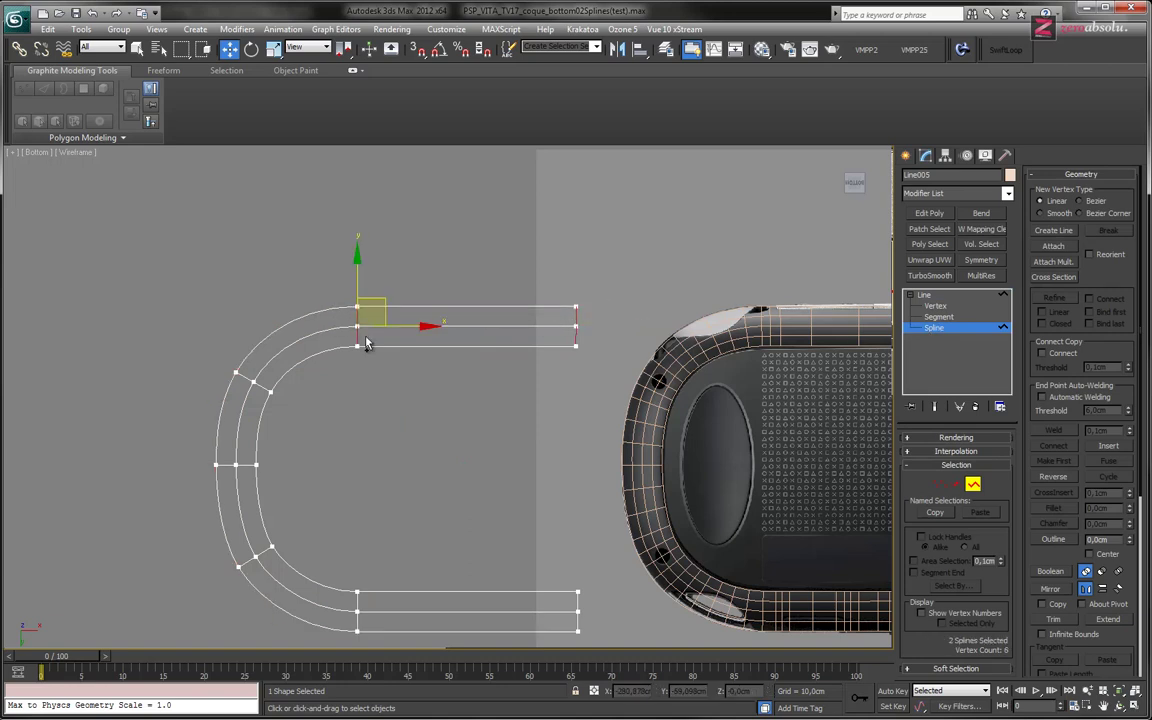
{"action": "left_click", "coordinate": [241, 378], "text": "ctrl"}
{"action": "left_click", "coordinate": [244, 464], "text": "ctrl"}
{"action": "left_click", "coordinate": [254, 556], "text": "ctrl"}
{"action": "left_click", "coordinate": [366, 604], "text": "ctrl"}
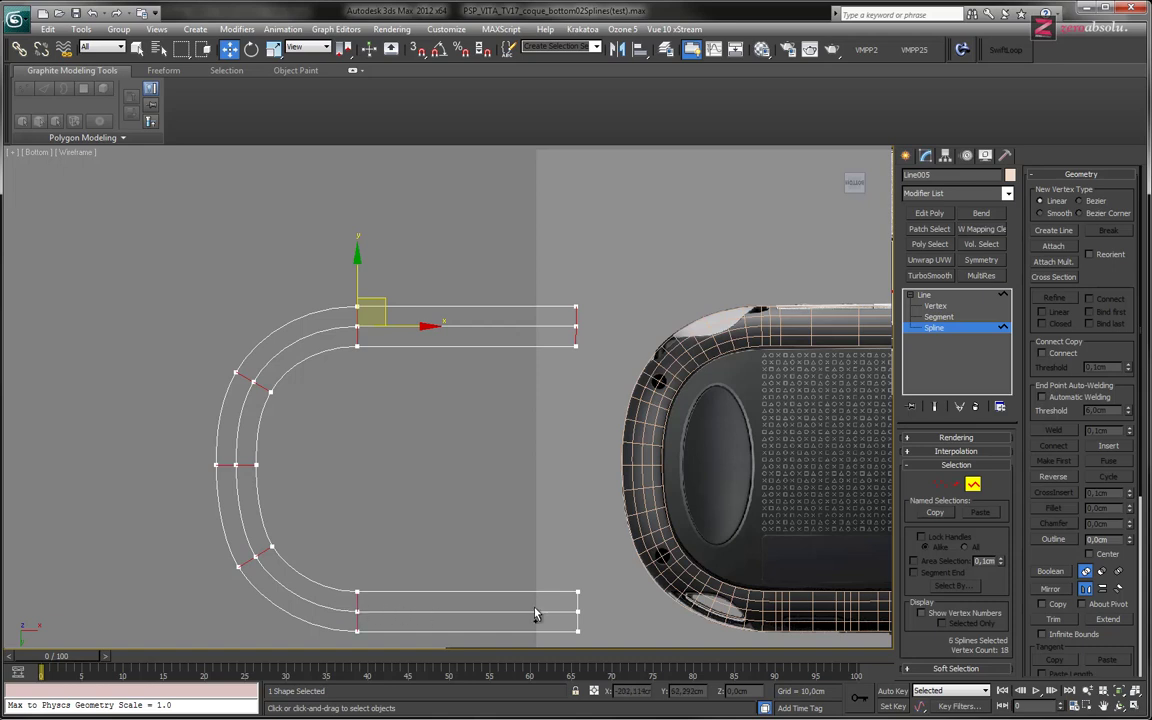
{"action": "left_click", "coordinate": [565, 609]}
Orbit to view the three remaining rails at an angle and return to object level
{"action": "mouse_move", "coordinate": [481, 512]}
{"action": "middle_mouse_down", "text": "alt"}
{"action": "mouse_move", "coordinate": [527, 435]}
{"action": "mouse_move", "coordinate": [507, 334]}
{"action": "mouse_move", "coordinate": [507, 399]}
{"action": "mouse_move", "coordinate": [528, 442]}
{"action": "mouse_move", "coordinate": [514, 455]}
{"action": "mouse_move", "coordinate": [560, 420]}
{"action": "middle_mouse_up", "text": "alt"}
{"action": "left_click", "coordinate": [922, 296]}
{"action": "left_click", "coordinate": [919, 298]}
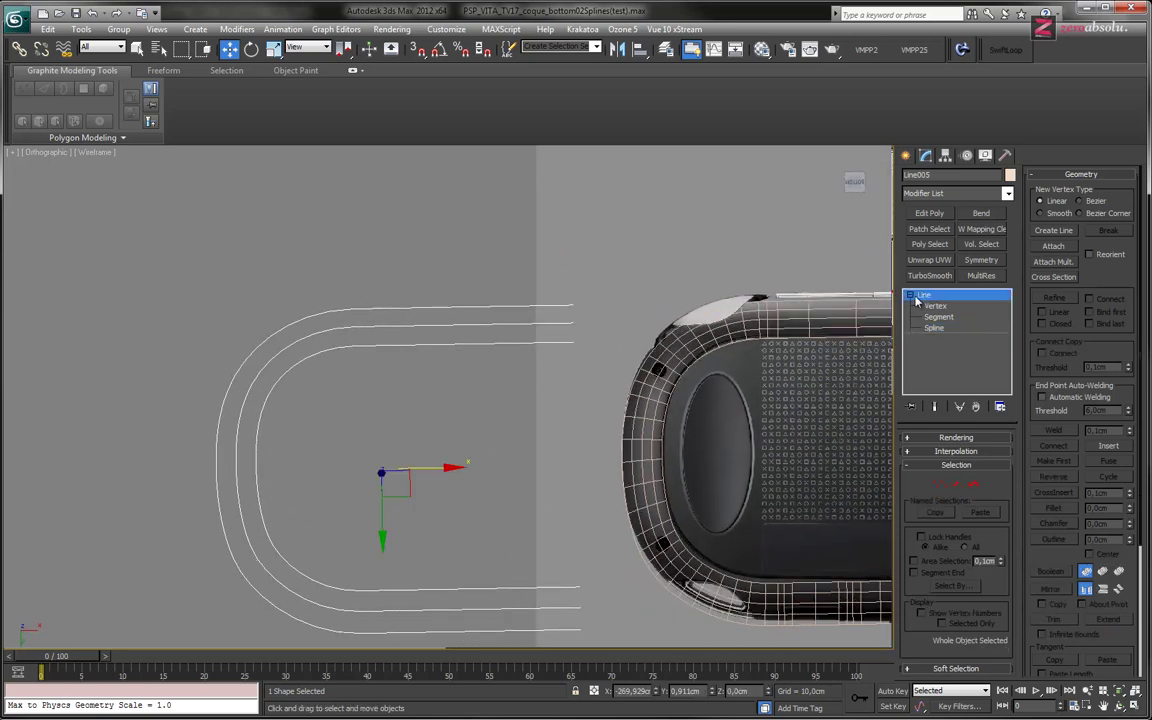
Convert Line005 to NURBS and inspect its three curves at Curve and CV level
{"action": "right_click", "coordinate": [925, 296]}
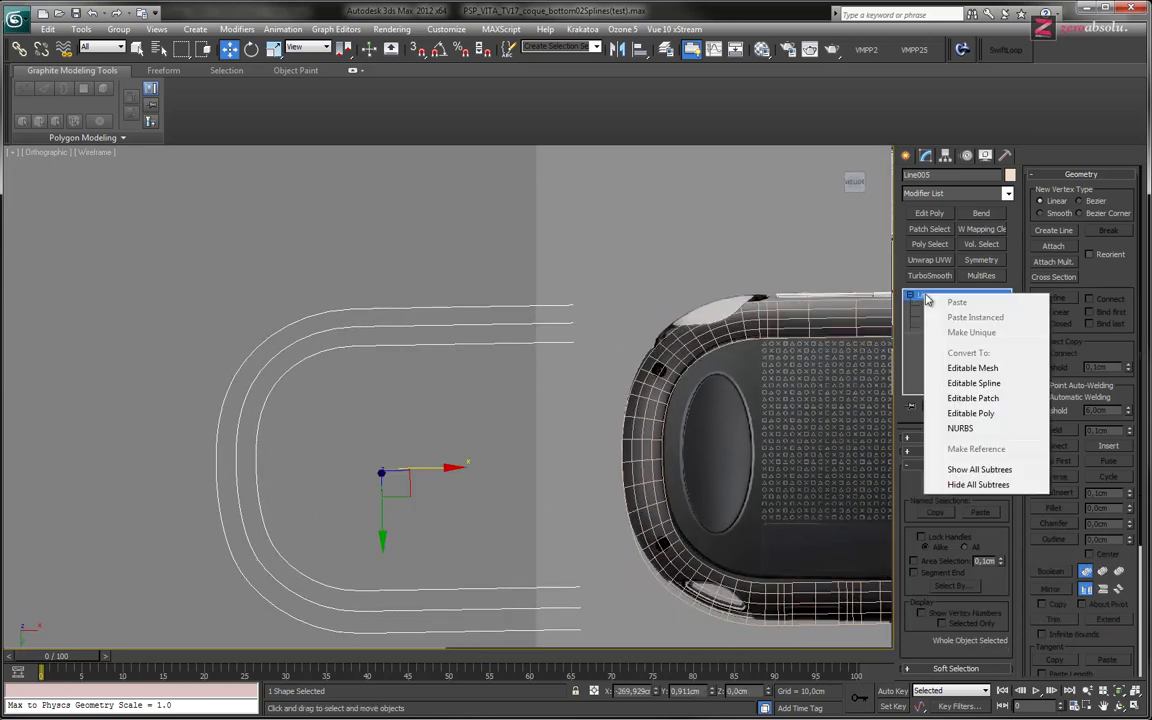
{"action": "left_click", "coordinate": [958, 428]}
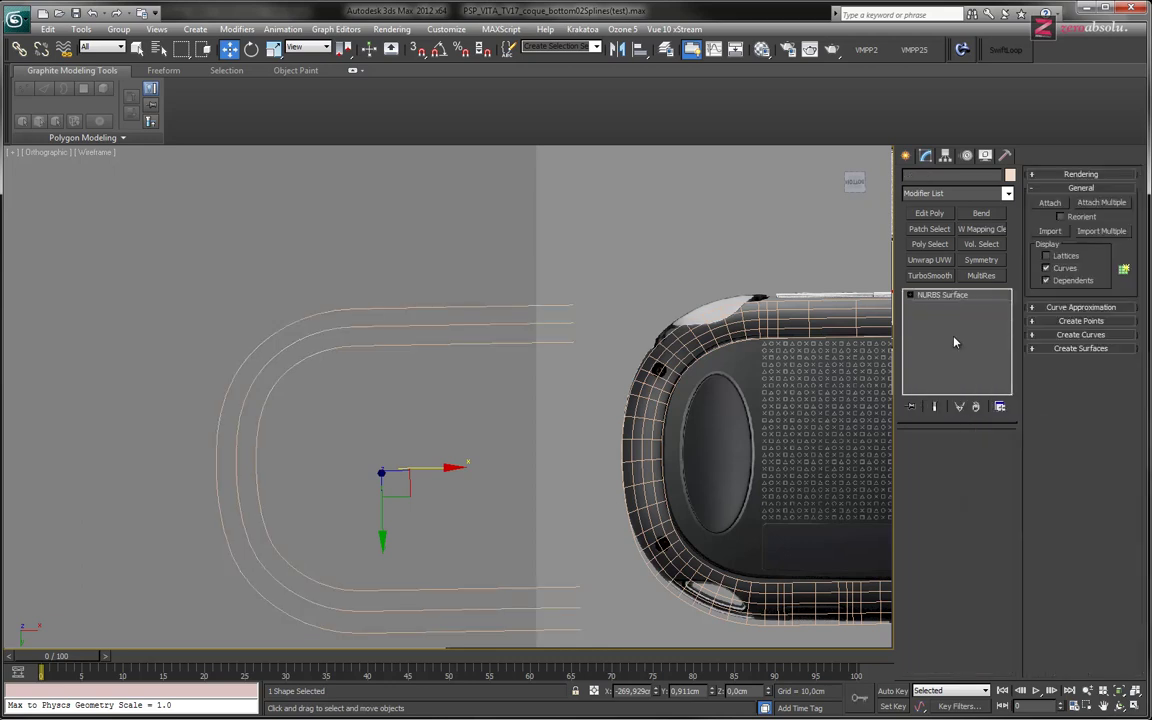
{"action": "left_click", "coordinate": [910, 296]}
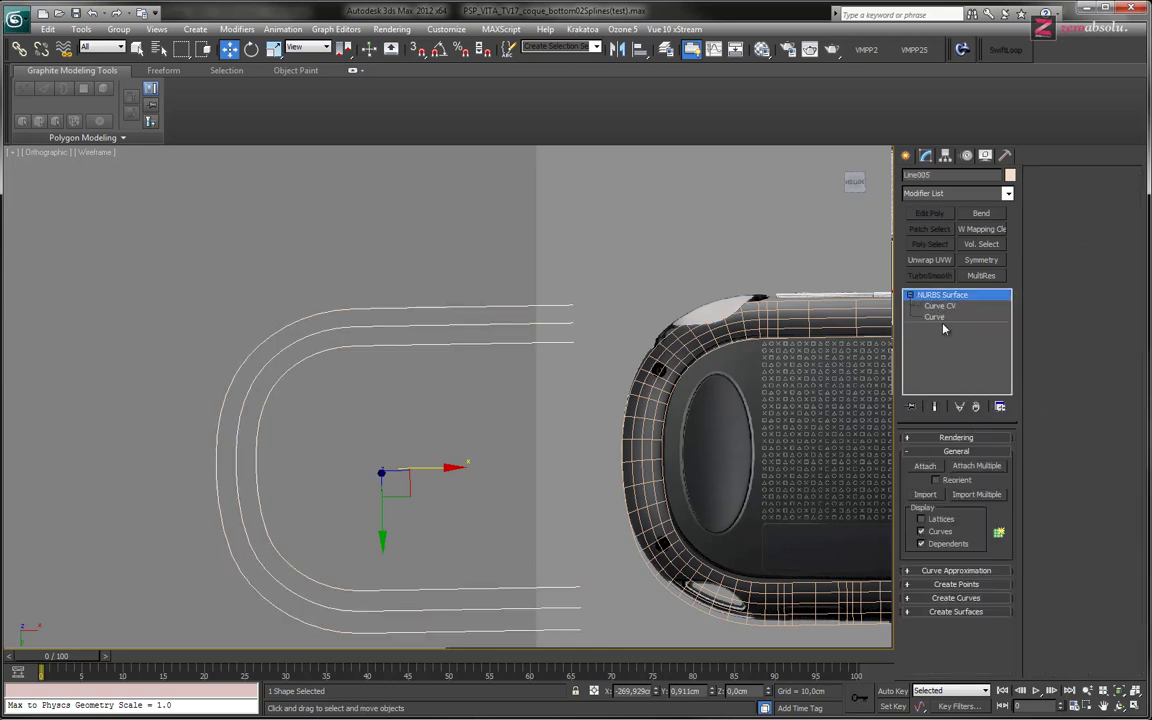
{"action": "left_click", "coordinate": [938, 317]}
{"action": "left_click", "coordinate": [506, 339]}
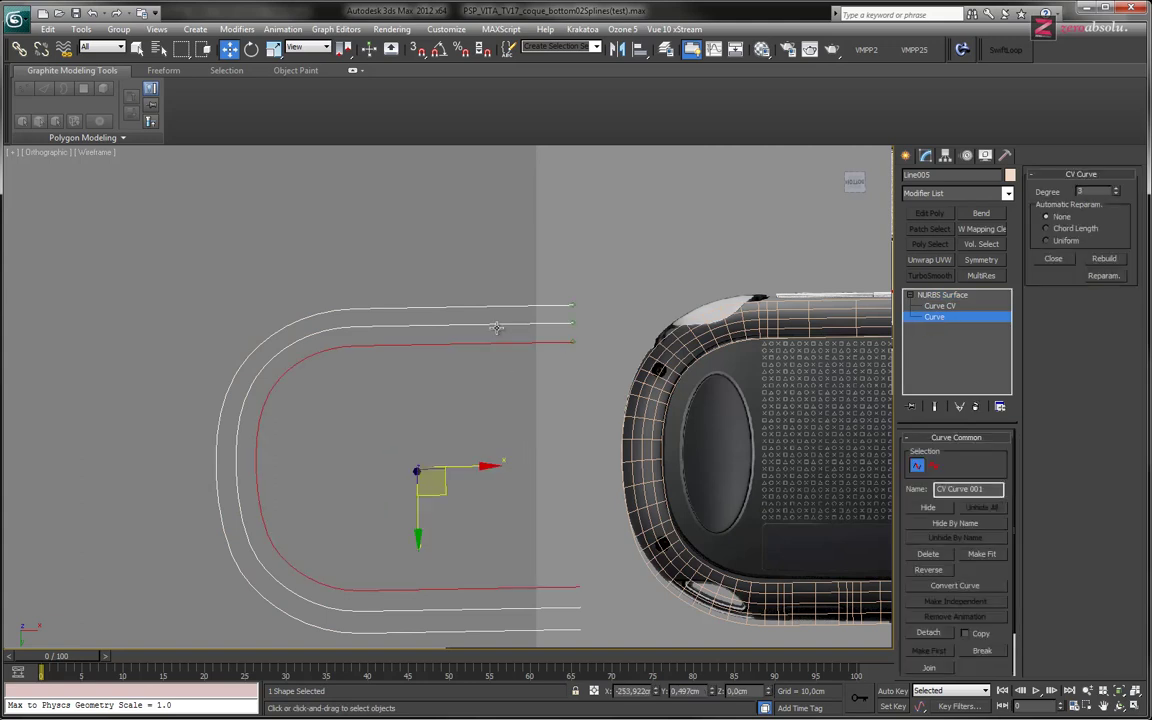
{"action": "key", "text": "ctrl+z"}
{"action": "key", "text": "ctrl+z"}
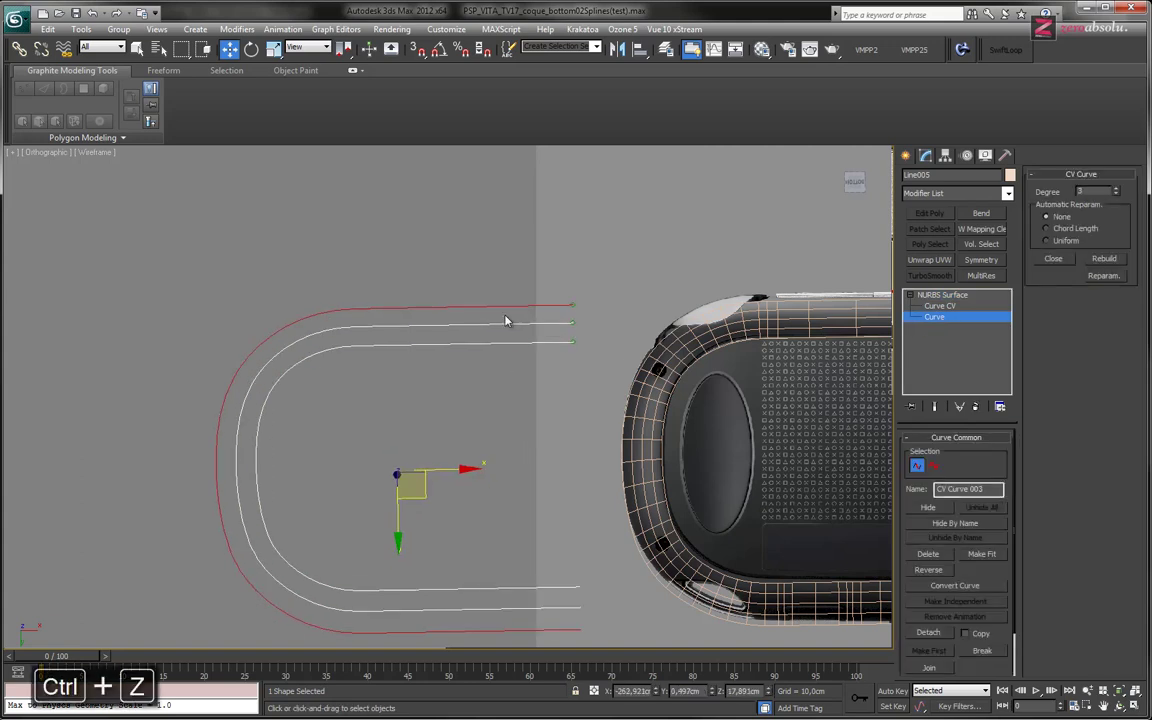
{"action": "left_click", "coordinate": [940, 305]}
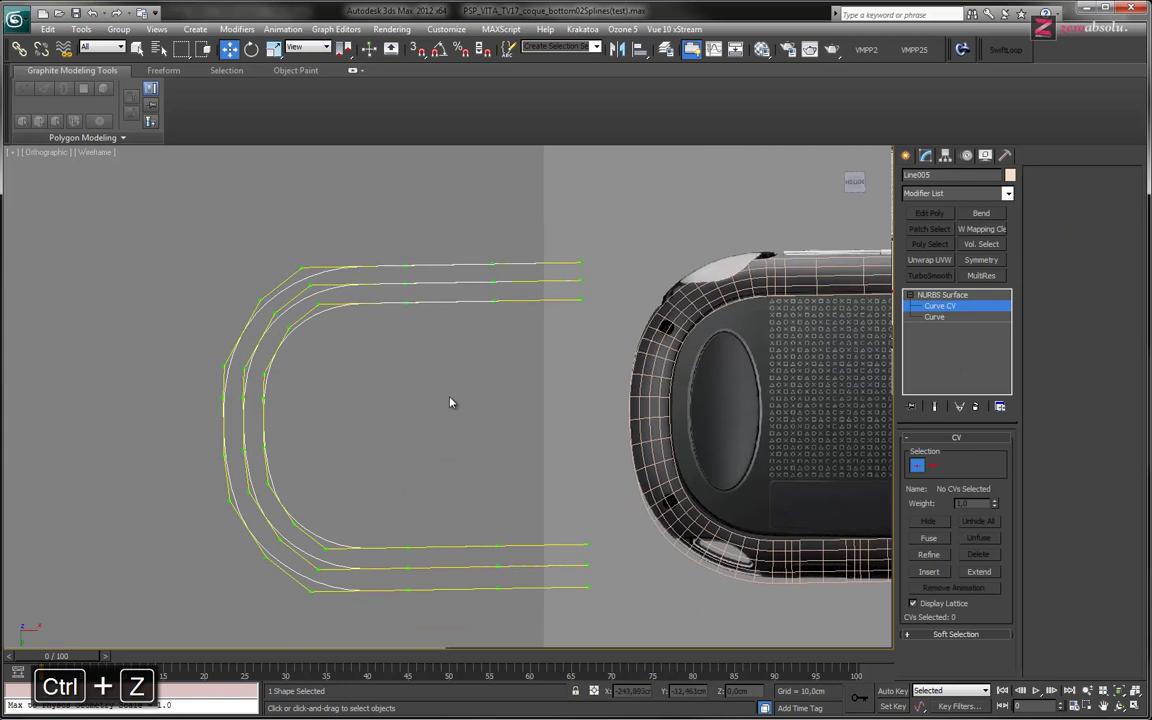
{"action": "mouse_move", "coordinate": [327, 447]}
{"action": "middle_mouse_down", "text": "alt"}
{"action": "mouse_move", "coordinate": [360, 368]}
{"action": "mouse_move", "coordinate": [350, 450]}
{"action": "mouse_move", "coordinate": [435, 417]}
{"action": "middle_mouse_up", "text": "alt"}
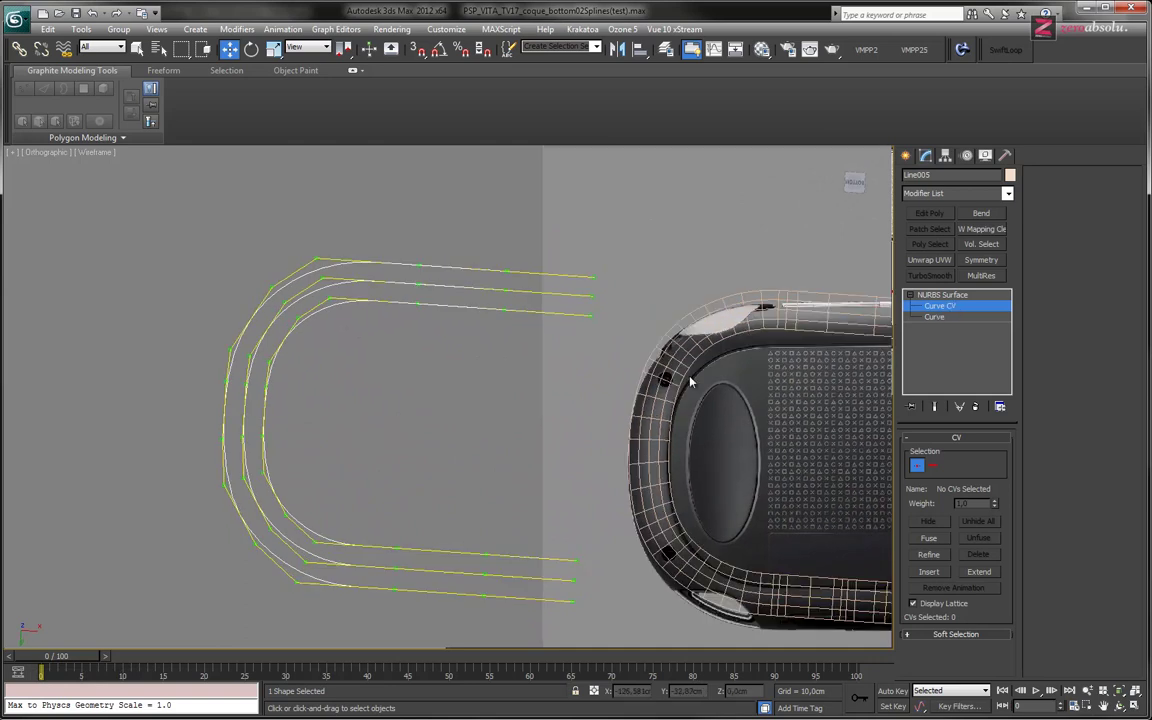
{"action": "left_click", "coordinate": [945, 296]}
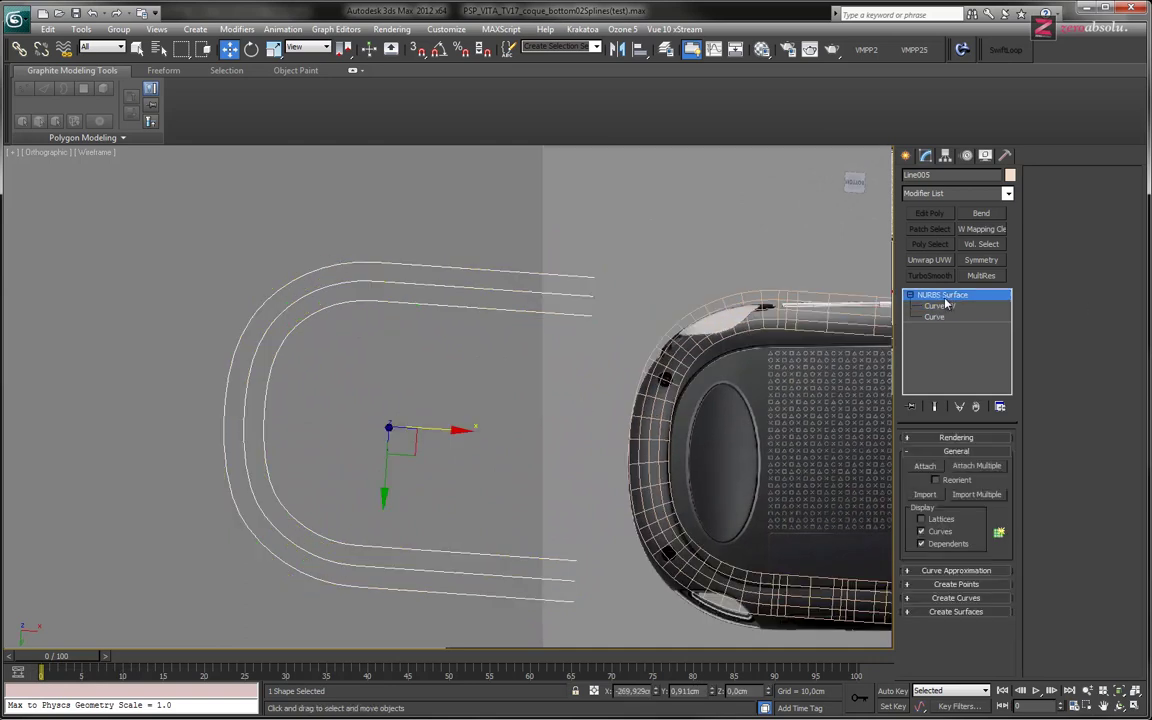
Open the NURBS Create Surfaces rollout and hide the floating NURBS toolbox
{"action": "left_click", "coordinate": [1000, 535]}
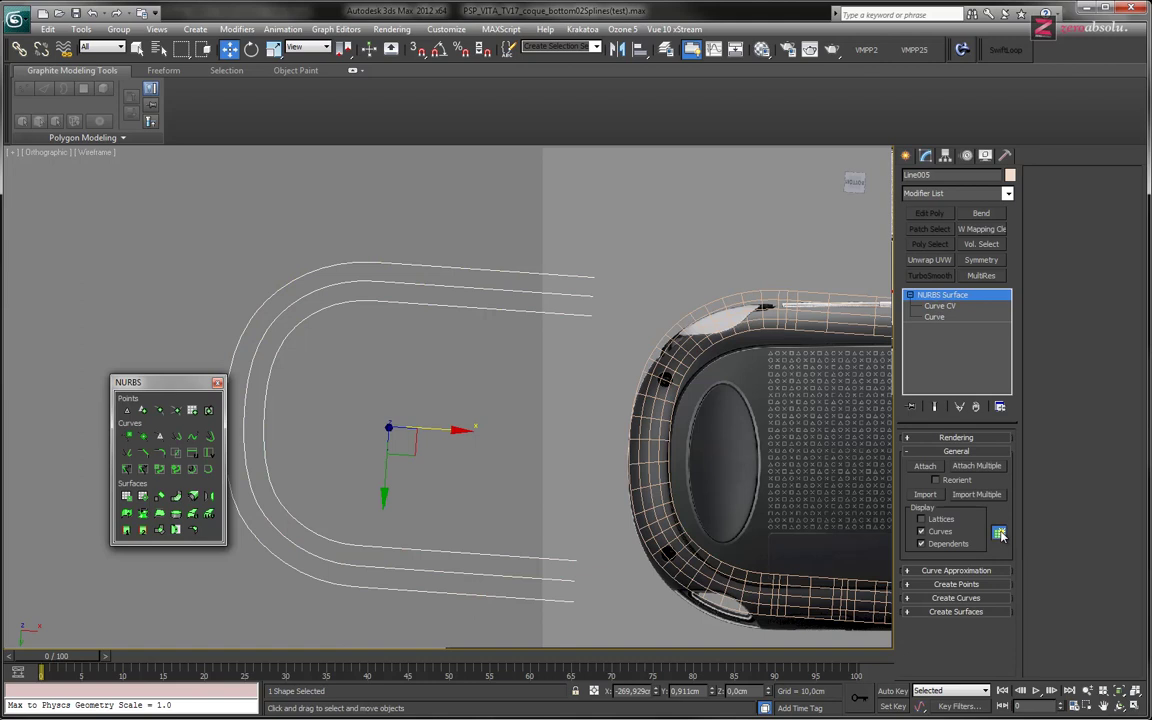
{"action": "left_click", "coordinate": [966, 612]}
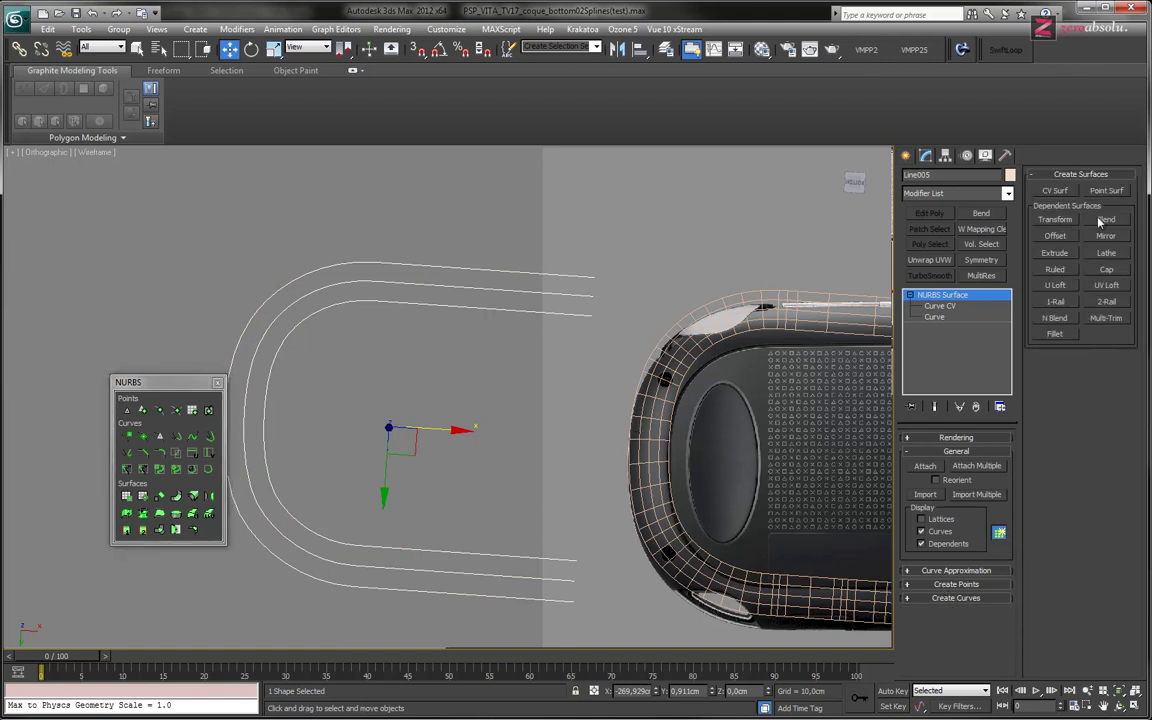
{"action": "left_click", "coordinate": [1057, 288]}
{"action": "left_click", "coordinate": [1059, 289]}
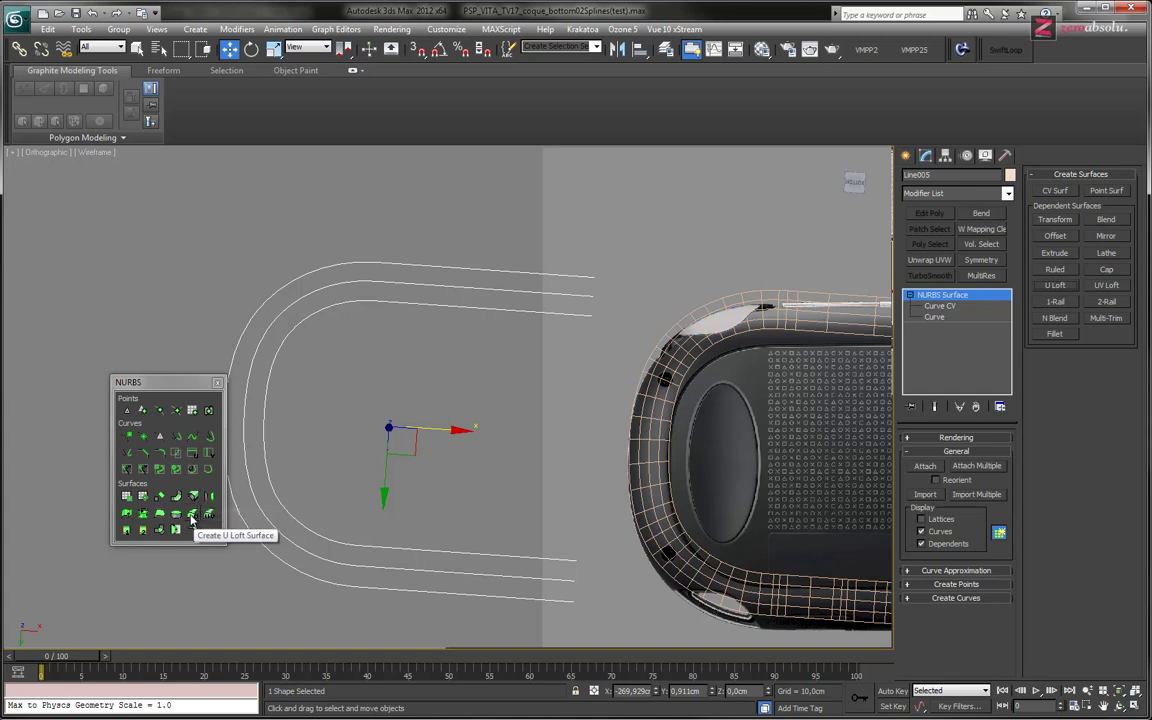
{"action": "key", "text": "ctrl+t"}
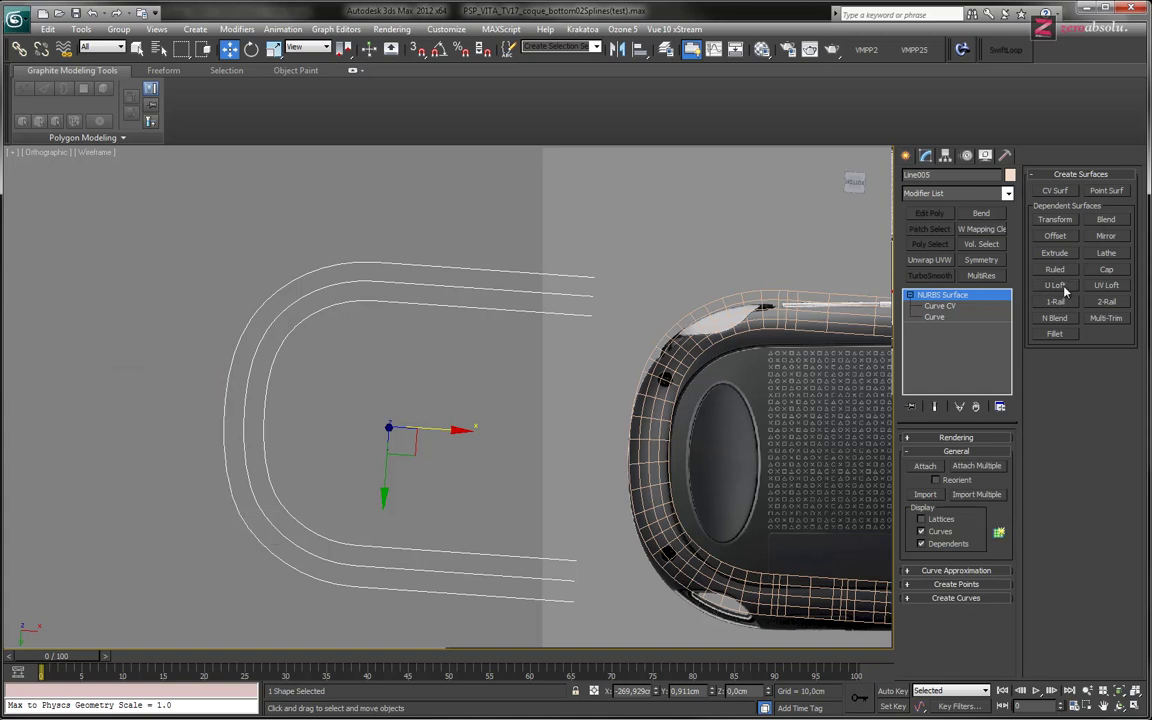
U-loft a surface through the outer, middle and inner curves, then finish
{"action": "left_click", "coordinate": [1056, 286]}
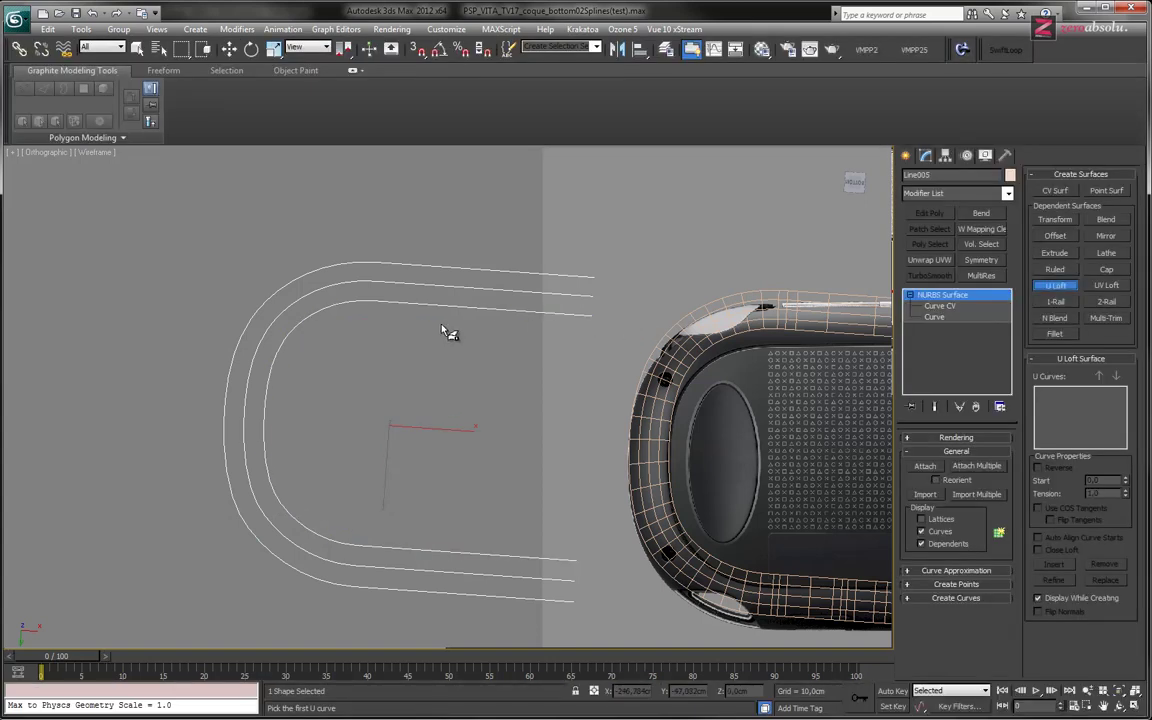
{"action": "left_click", "coordinate": [431, 266]}
{"action": "left_click", "coordinate": [427, 285]}
{"action": "left_click", "coordinate": [426, 301]}
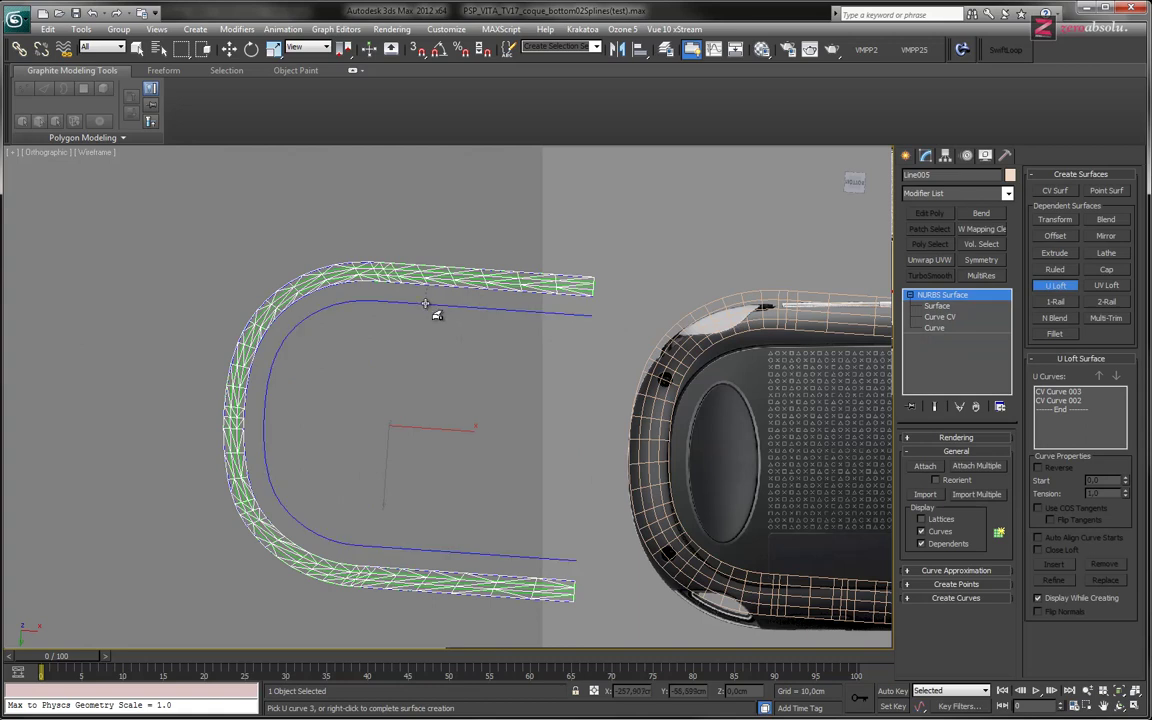
{"action": "middle_click_drag", "start_coordinate": [428, 318], "coordinate": [487, 450], "text": "alt"}
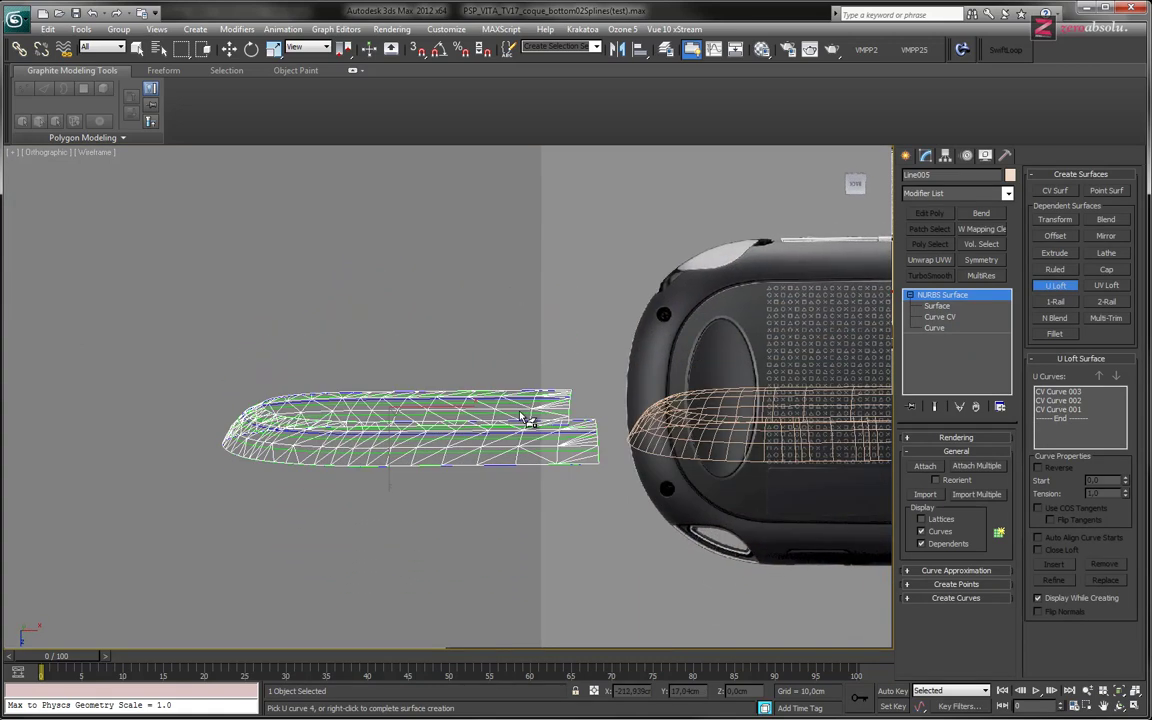
{"action": "right_click", "coordinate": [418, 405]}
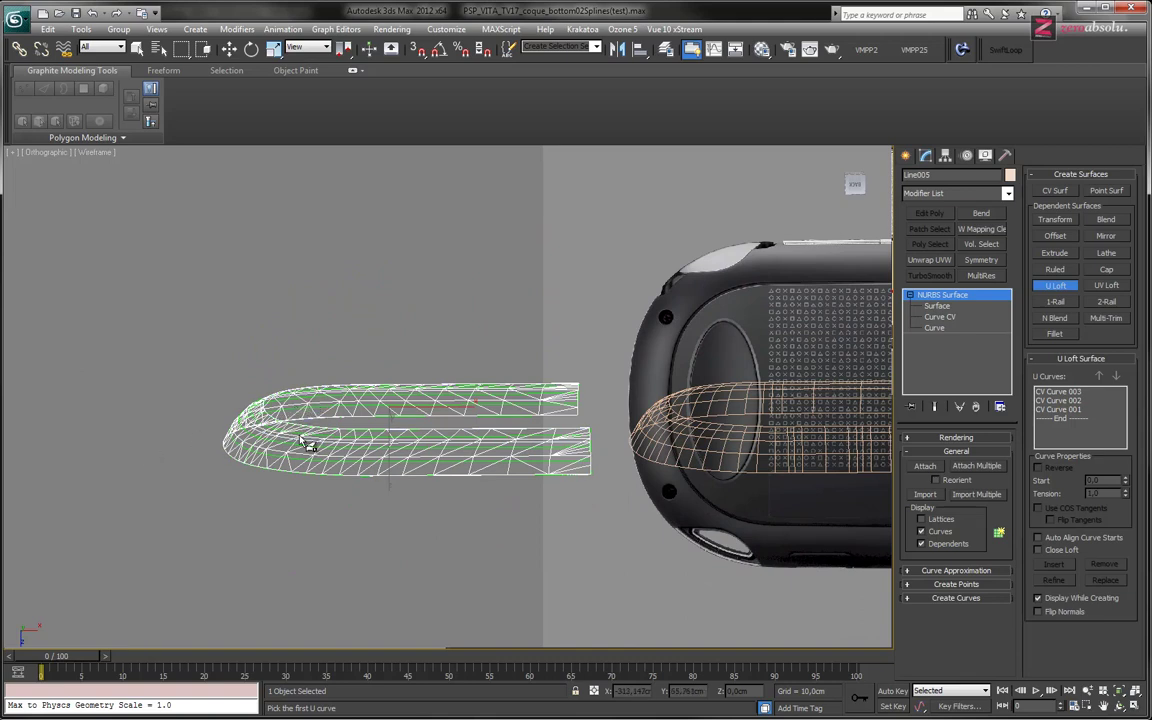
{"action": "mouse_move", "coordinate": [393, 456]}
{"action": "middle_mouse_down", "text": "alt"}
{"action": "mouse_move", "coordinate": [411, 470]}
{"action": "mouse_move", "coordinate": [391, 580]}
{"action": "mouse_move", "coordinate": [432, 584]}
{"action": "mouse_move", "coordinate": [364, 535]}
{"action": "mouse_move", "coordinate": [368, 504]}
{"action": "mouse_move", "coordinate": [297, 420]}
{"action": "middle_mouse_up", "text": "alt"}
Switch to shaded view, exit U Loft mode and collapse the surface creation options
{"action": "key", "text": "F3"}
{"action": "scroll", "coordinate": [297, 420], "scroll_direction": "up", "scroll_amount": 5}
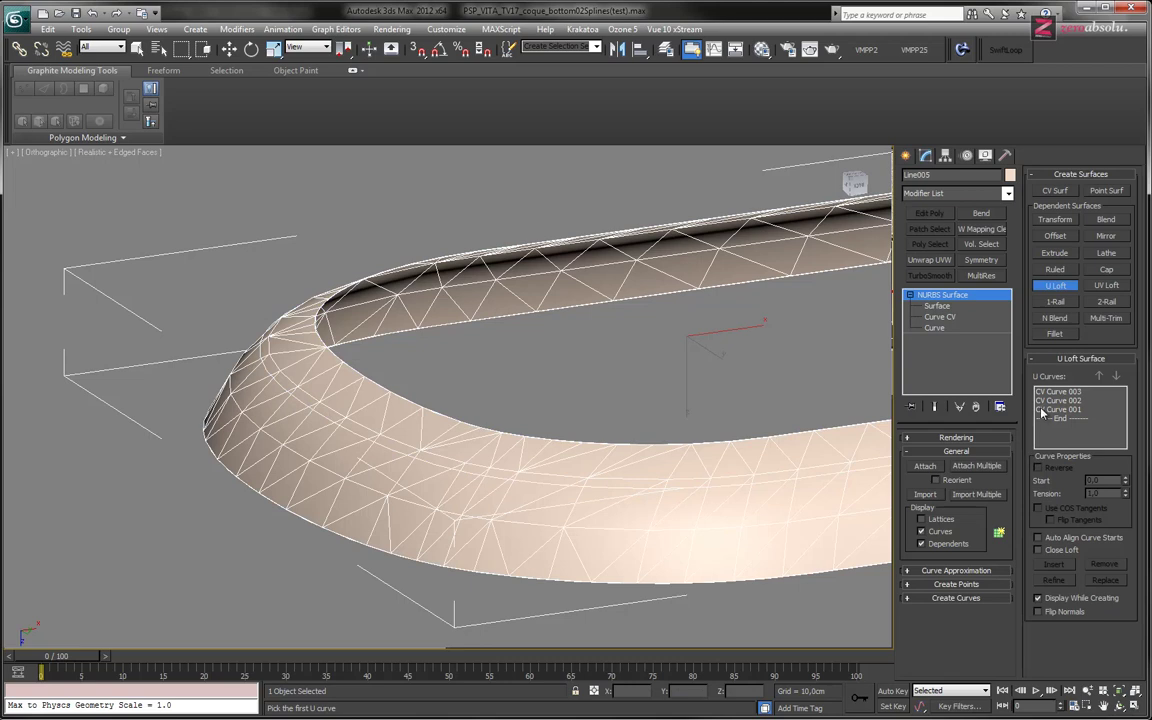
{"action": "left_click", "coordinate": [1060, 287]}
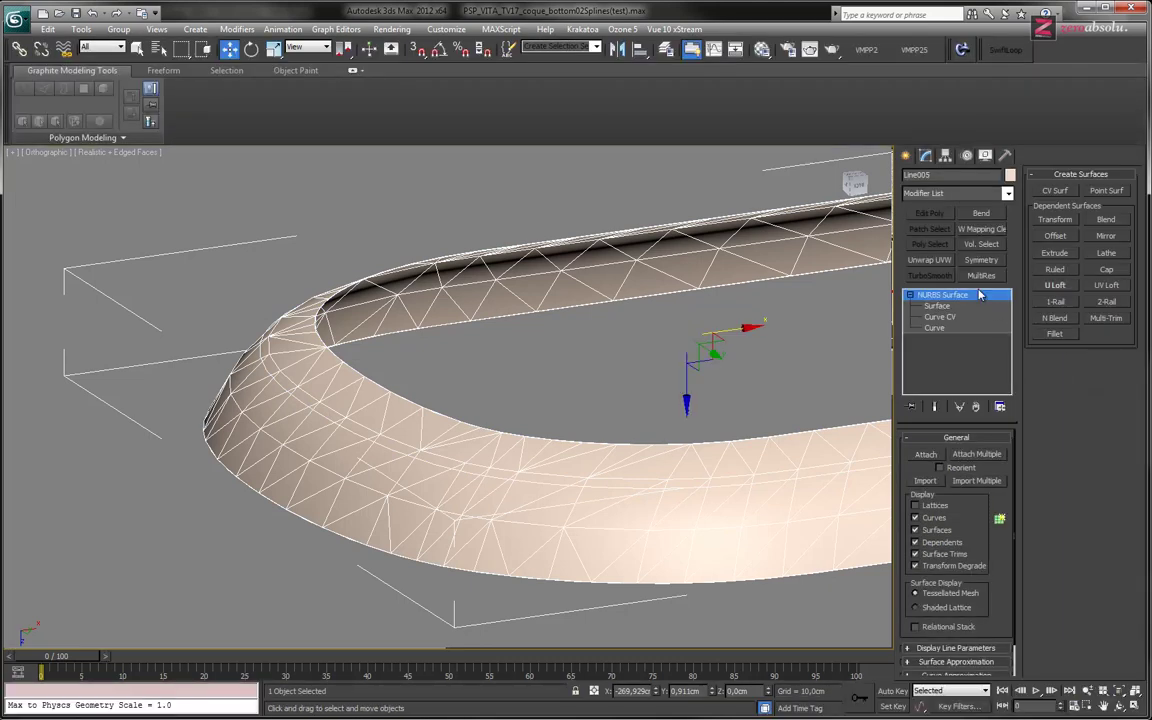
{"action": "left_click_drag", "start_coordinate": [969, 453], "coordinate": [969, 418]}
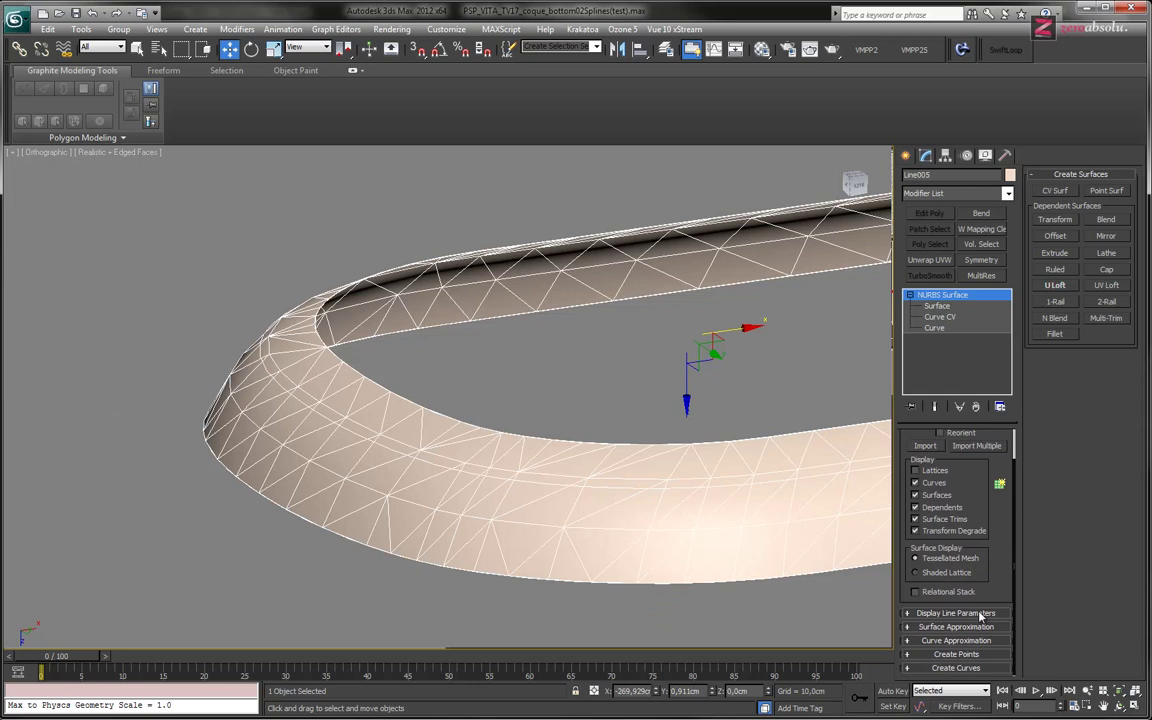
{"action": "left_click", "coordinate": [1088, 177]}
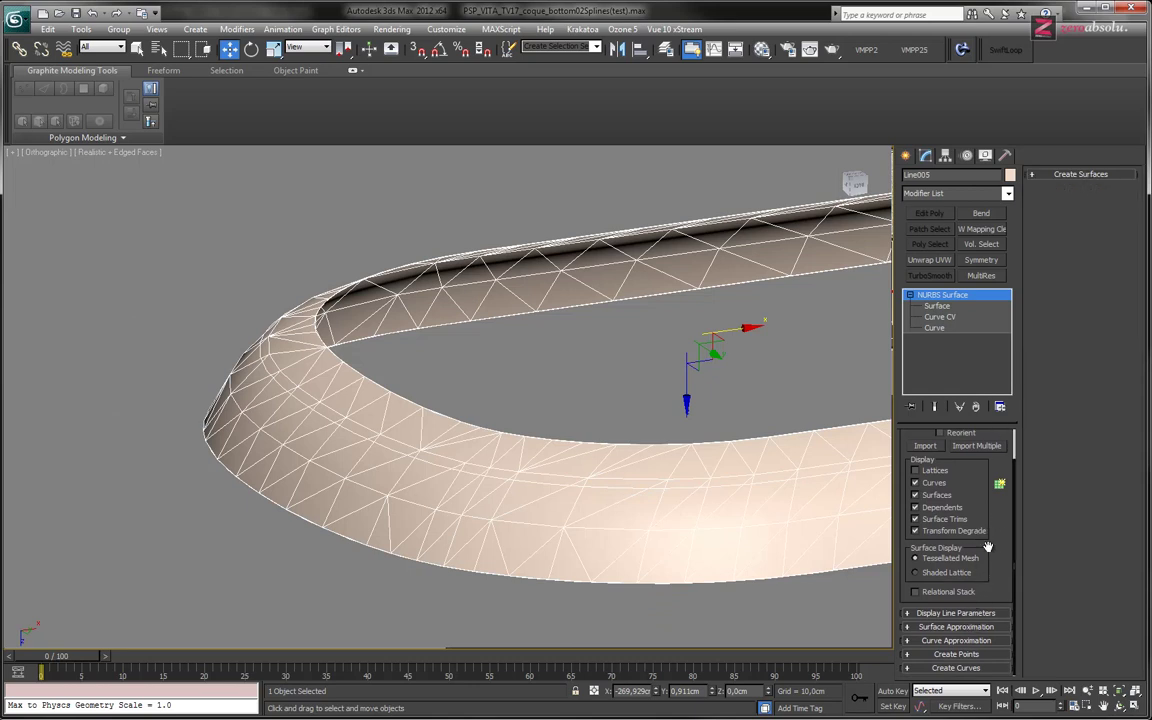
Make U Loft Surf 001 independent and raise its U degree to 7
{"action": "left_click", "coordinate": [953, 307]}
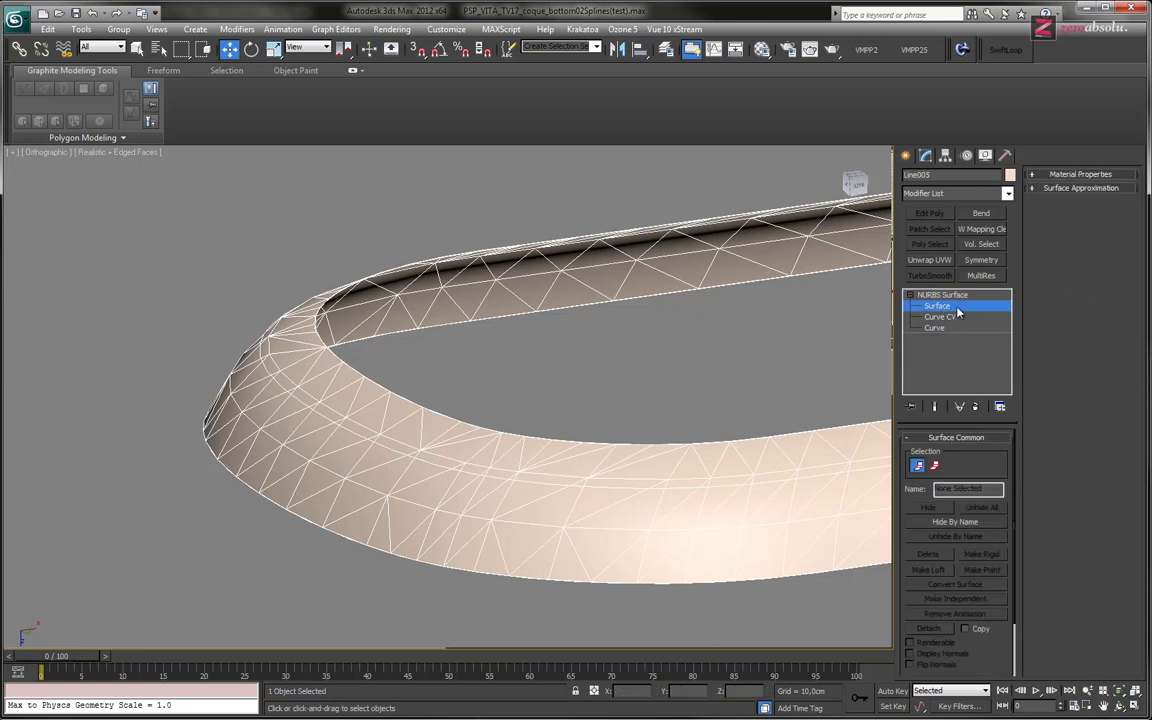
{"action": "left_click", "coordinate": [663, 512]}
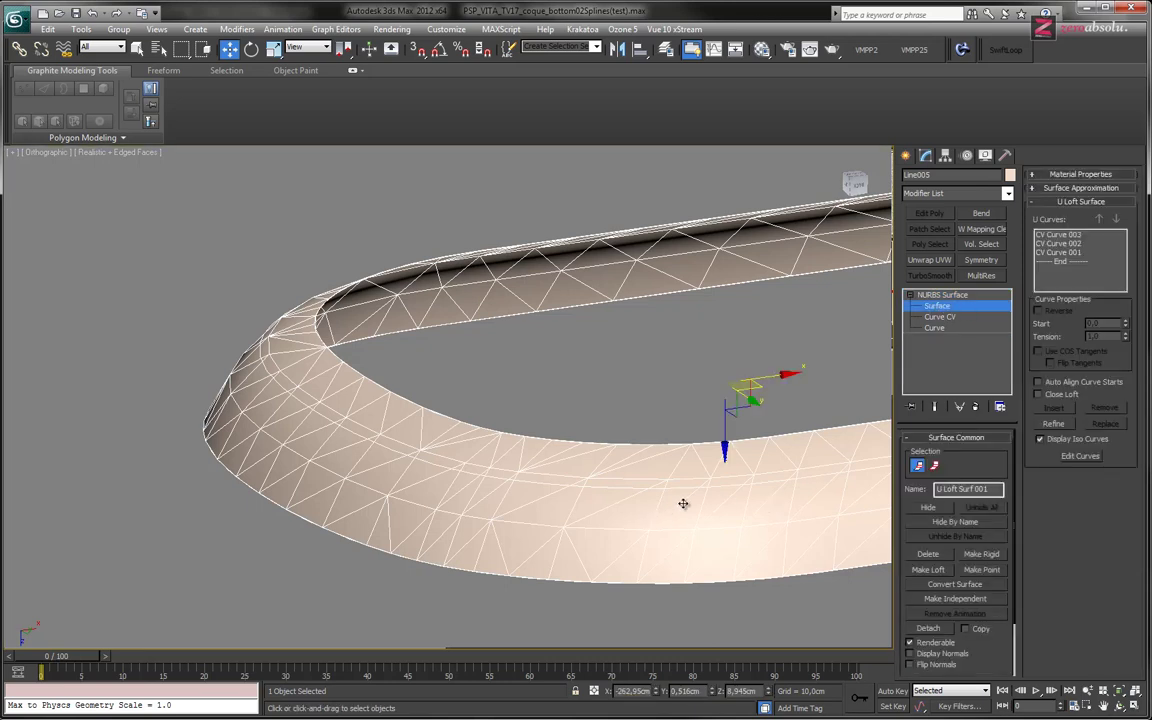
{"action": "left_click", "coordinate": [955, 599]}
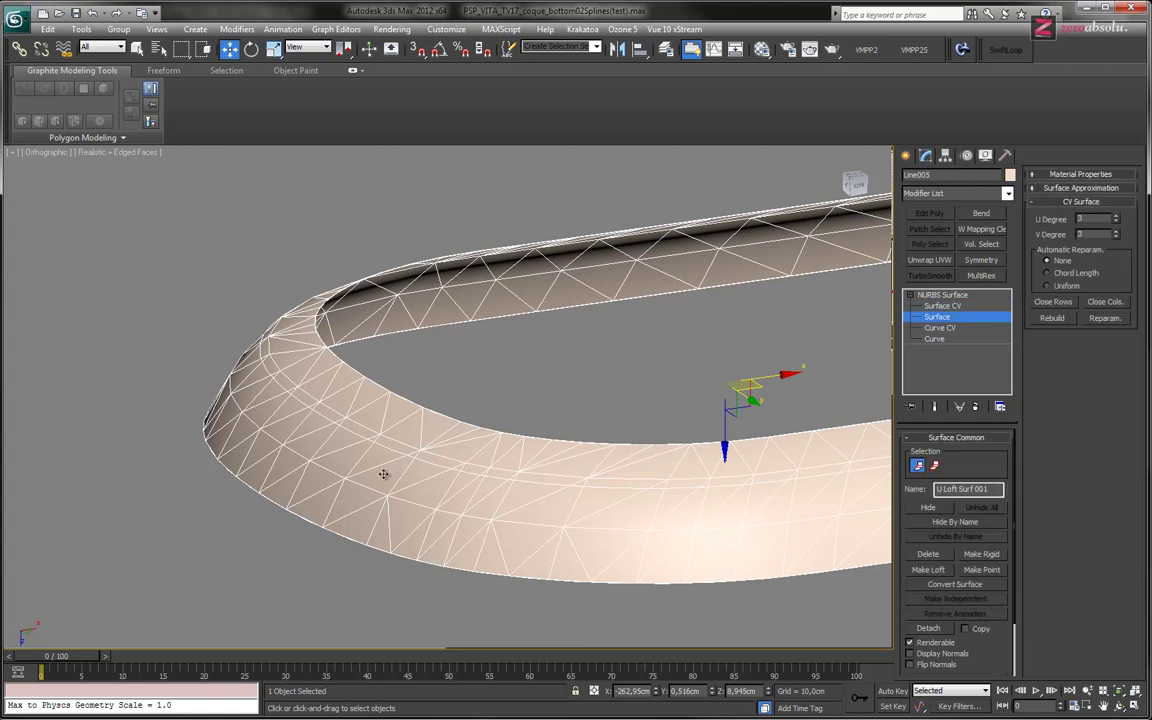
{"action": "mouse_move", "coordinate": [420, 471]}
{"action": "middle_mouse_down", "text": "alt"}
{"action": "mouse_move", "coordinate": [481, 339]}
{"action": "mouse_move", "coordinate": [543, 342]}
{"action": "middle_mouse_up", "text": "alt"}
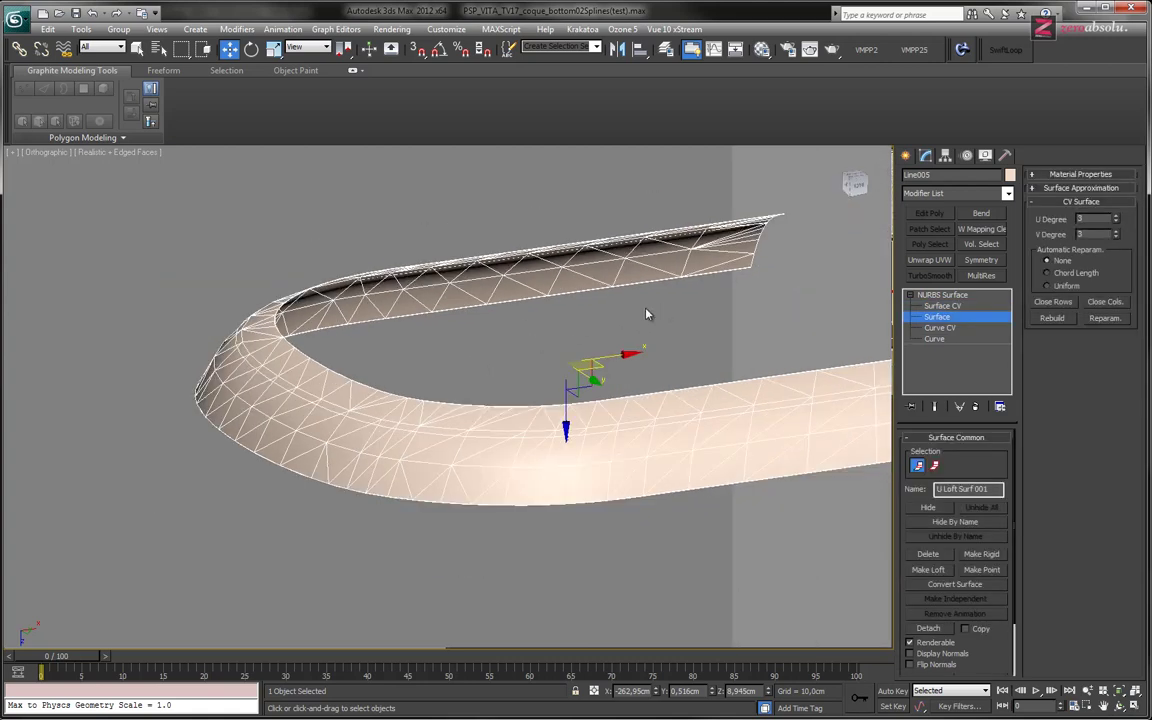
{"action": "middle_click_drag", "start_coordinate": [648, 314], "coordinate": [912, 307], "text": "alt"}
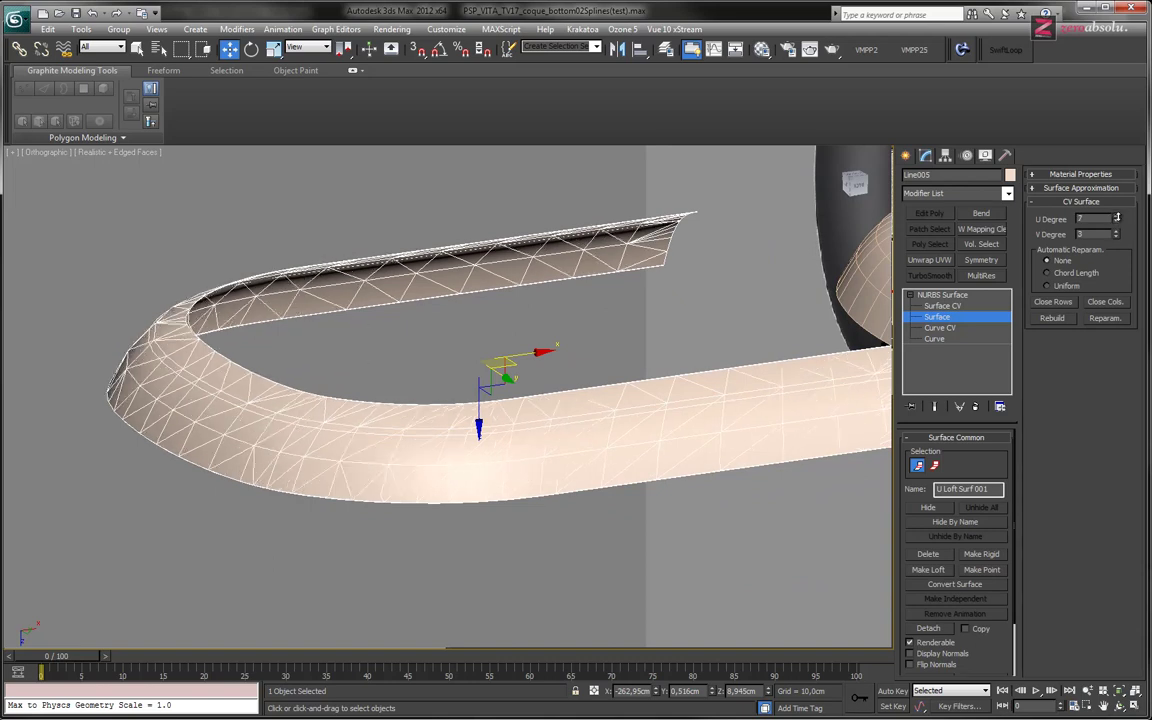
{"action": "left_click_drag", "start_coordinate": [1115, 217], "coordinate": [1119, 204]}
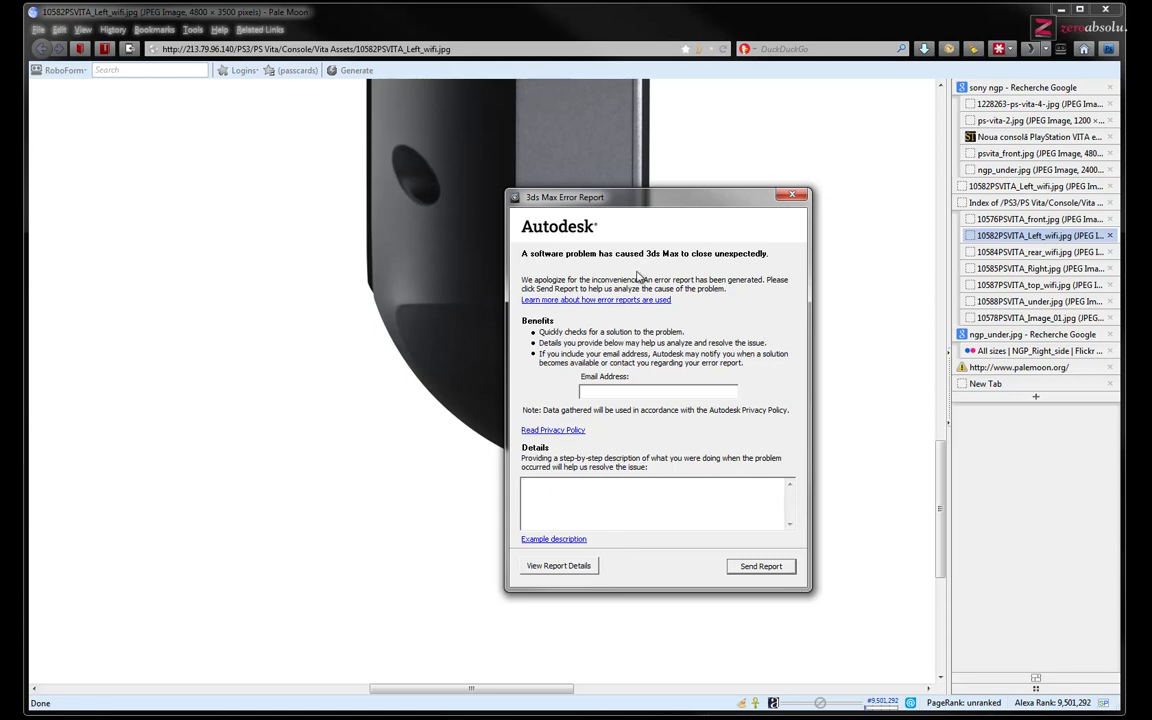
Close the 3ds Max Error Report dialog and OK the Error Report - Cancelled notice
{"action": "left_click", "coordinate": [792, 194]}
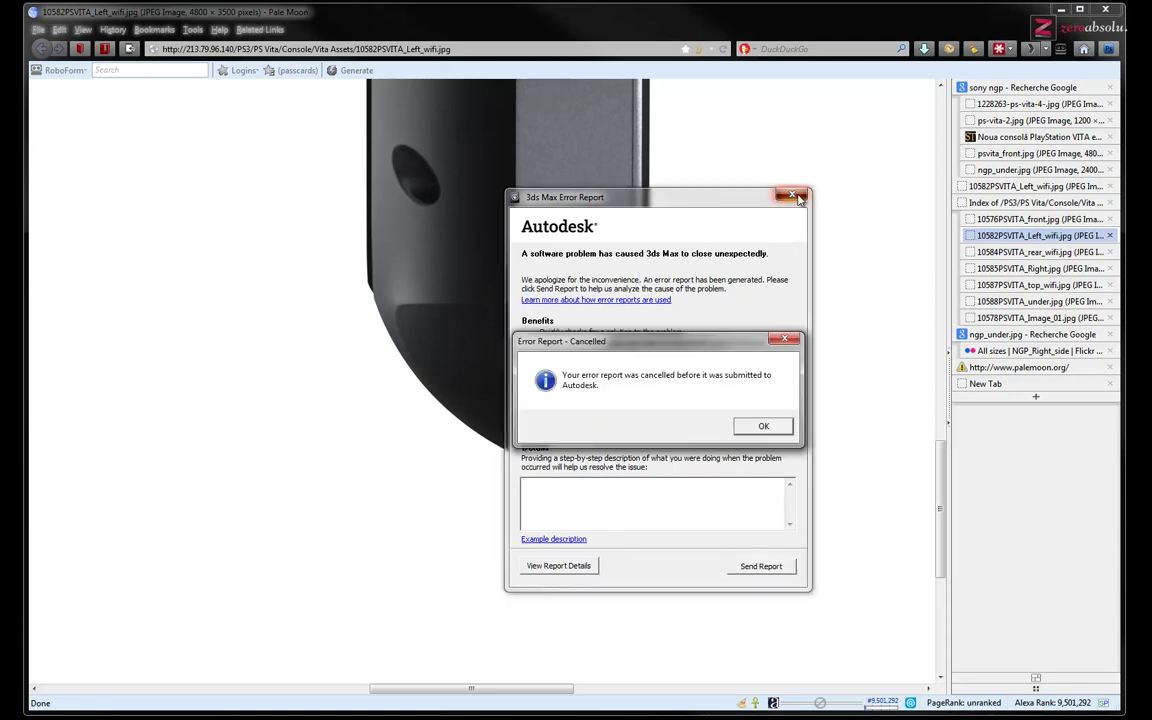
{"action": "left_click", "coordinate": [765, 427]}
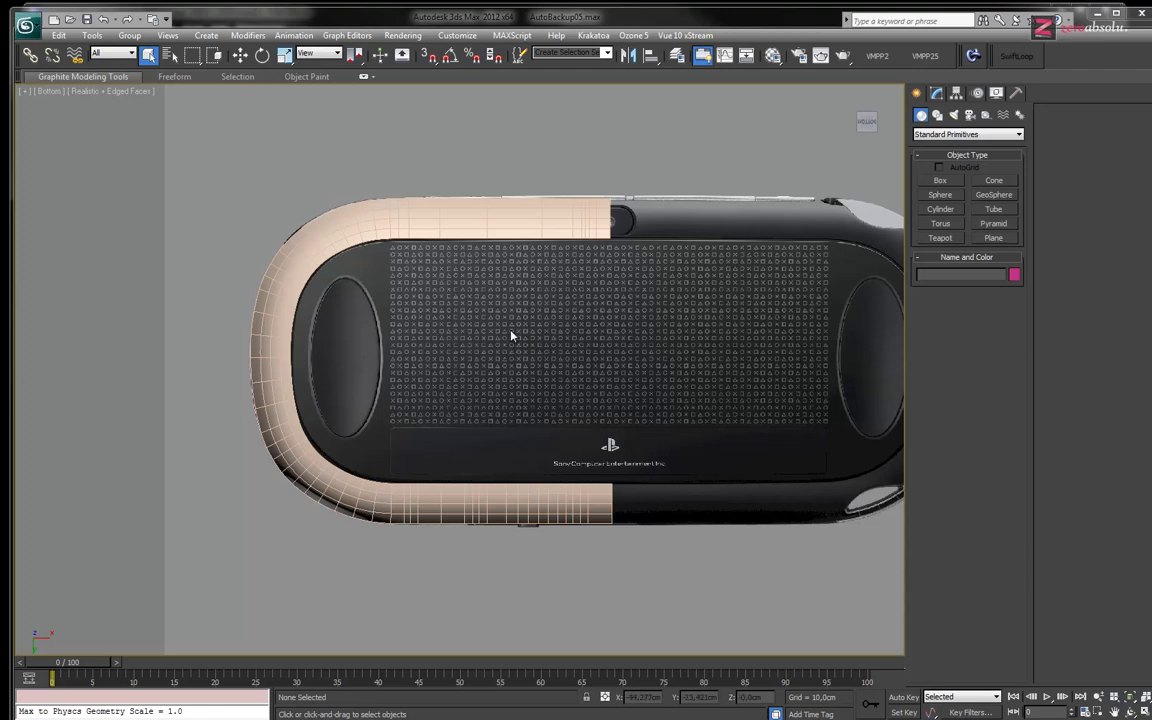
Shift-move a copy of the shell edge Line004 out to the left of the device
{"action": "middle_click_drag", "start_coordinate": [527, 321], "coordinate": [555, 306]}
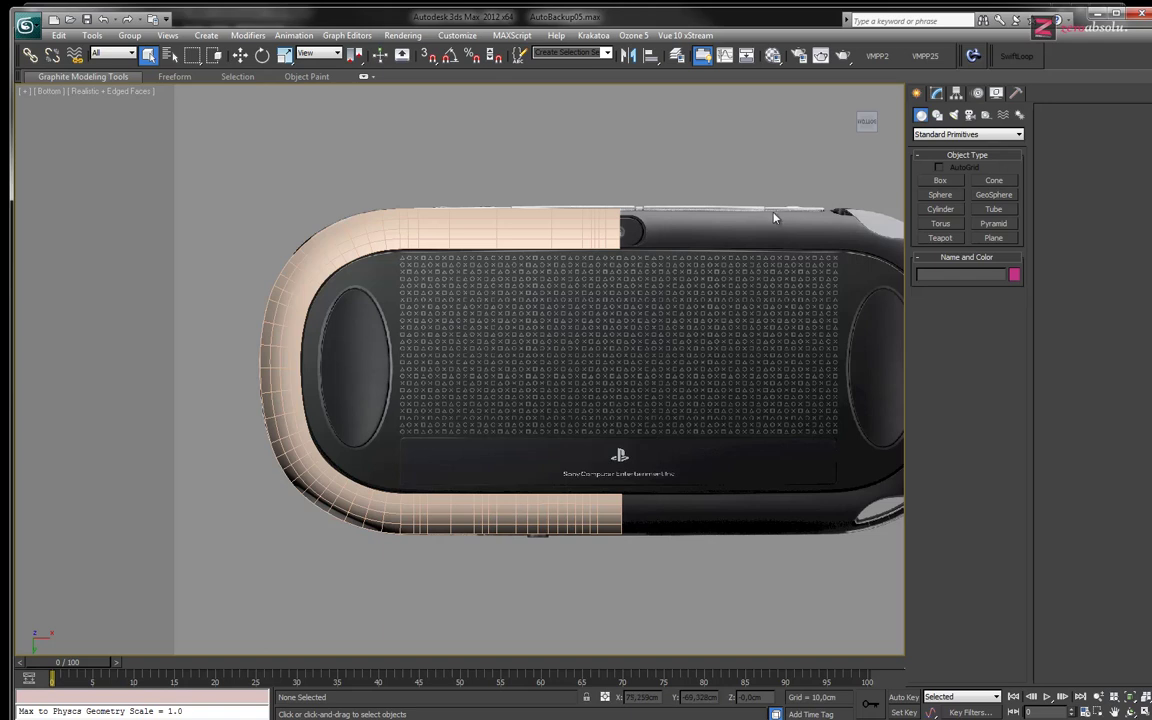
{"action": "middle_click_drag", "start_coordinate": [609, 252], "coordinate": [605, 236]}
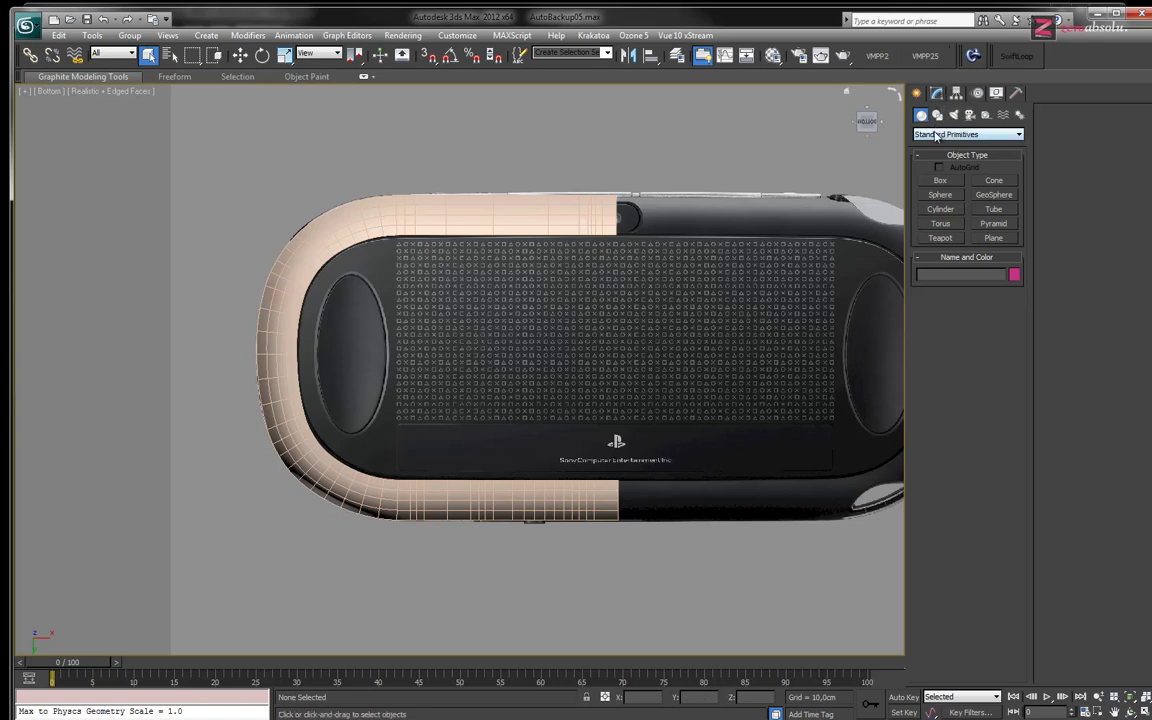
{"action": "left_click", "coordinate": [517, 273]}
{"action": "middle_click_drag", "start_coordinate": [517, 273], "coordinate": [645, 315]}
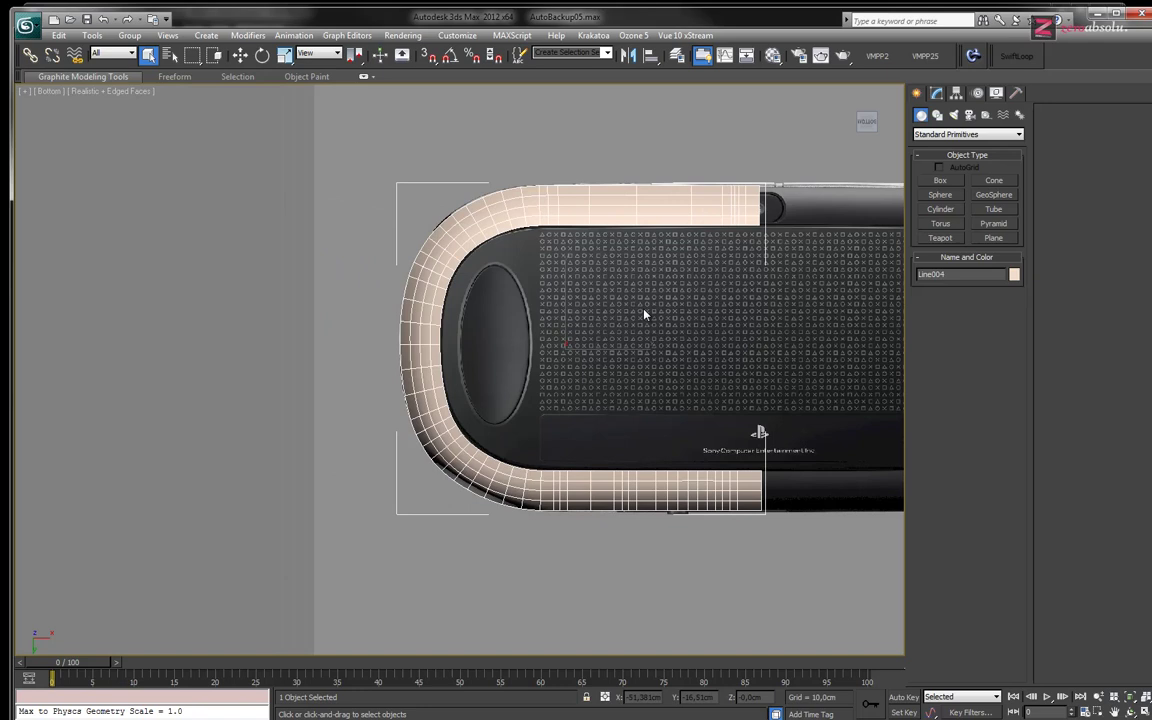
{"action": "key", "text": "w"}
{"action": "left_click_drag", "start_coordinate": [571, 300], "coordinate": [183, 300], "text": "shift"}
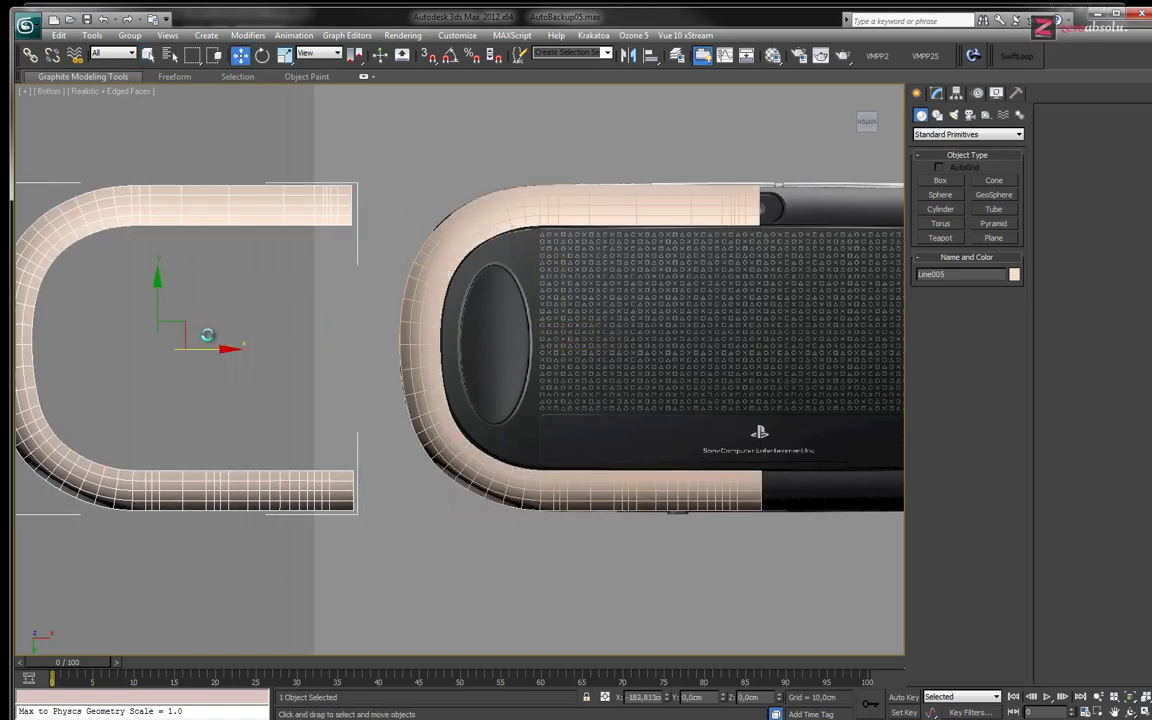
{"action": "left_click", "coordinate": [586, 430]}
{"action": "middle_click_drag", "start_coordinate": [338, 317], "coordinate": [494, 360]}
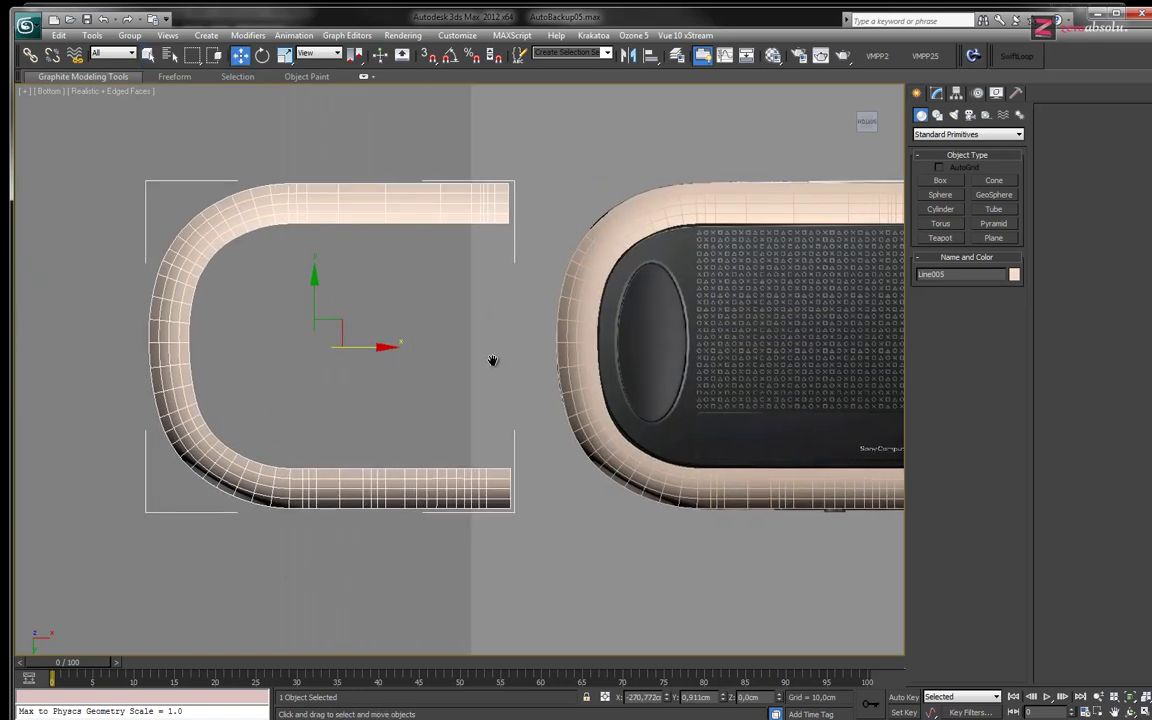
Delete TurboSmooth, Edit Poly and Surface from the copy's modifier stack
{"action": "left_click", "coordinate": [956, 94]}
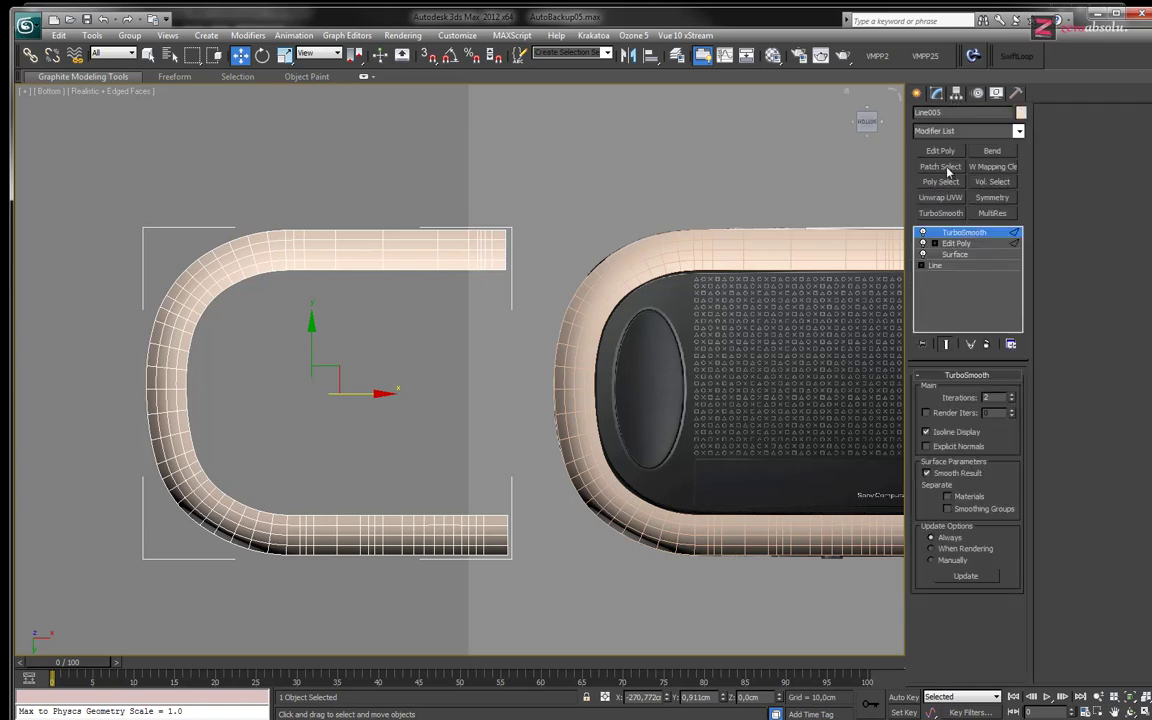
{"action": "left_click", "coordinate": [987, 344]}
{"action": "left_click", "coordinate": [987, 344]}
{"action": "left_click", "coordinate": [987, 344]}
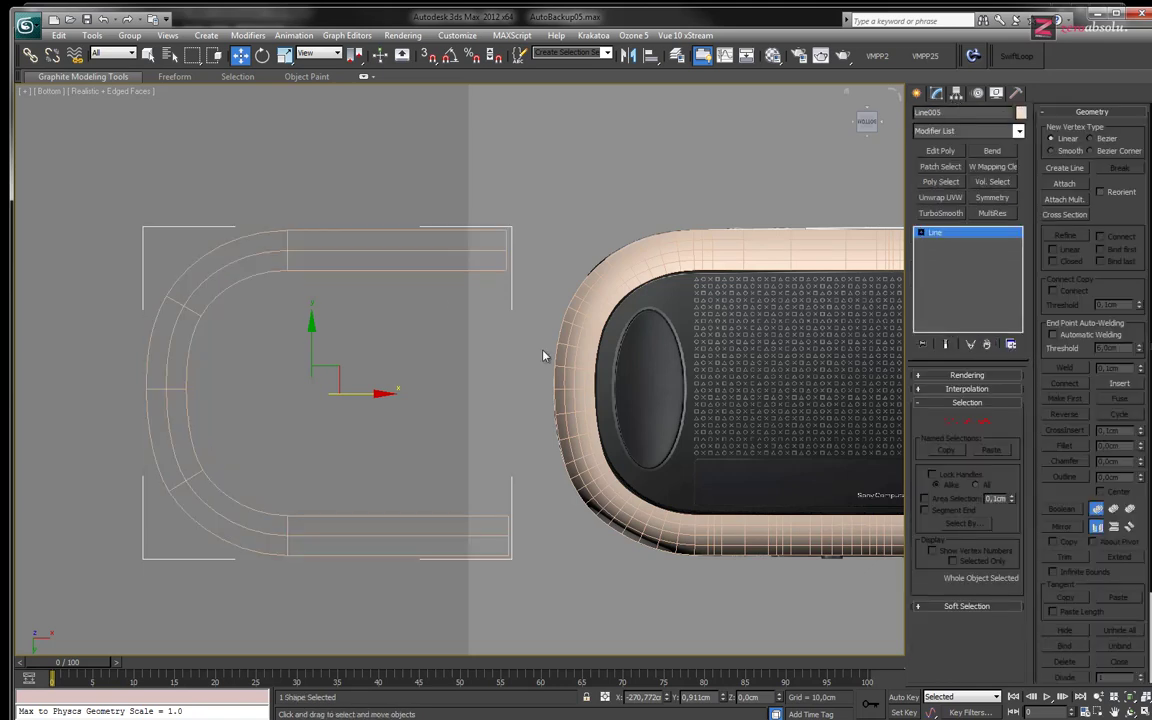
Select the copy's splines at Segment and Spline levels, then return to the Line level
{"action": "left_click", "coordinate": [920, 233]}
{"action": "left_click", "coordinate": [950, 254]}
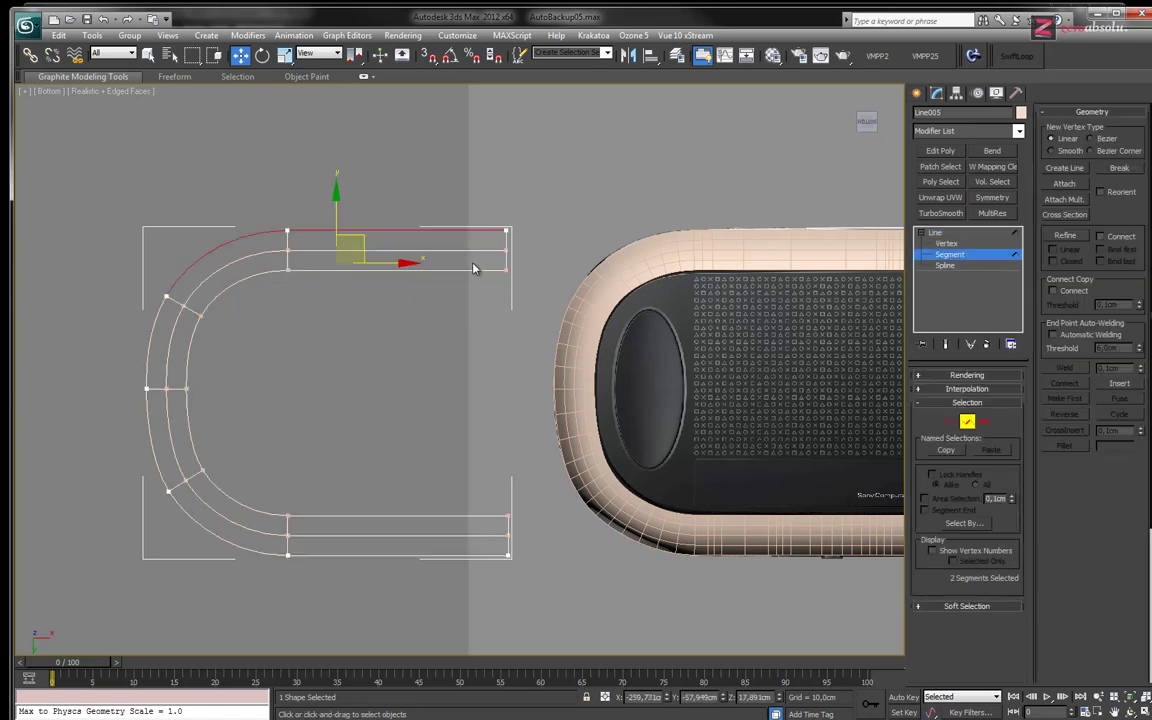
{"action": "left_click", "coordinate": [380, 244]}
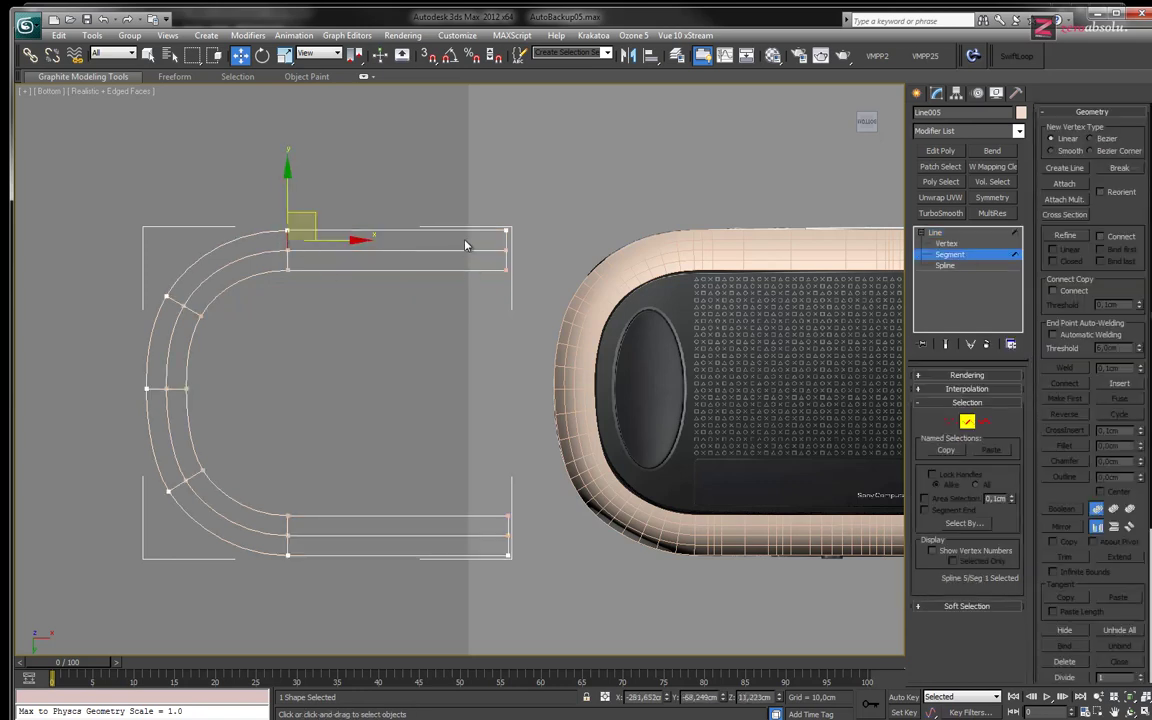
{"action": "left_click", "coordinate": [944, 265]}
{"action": "left_click", "coordinate": [487, 249]}
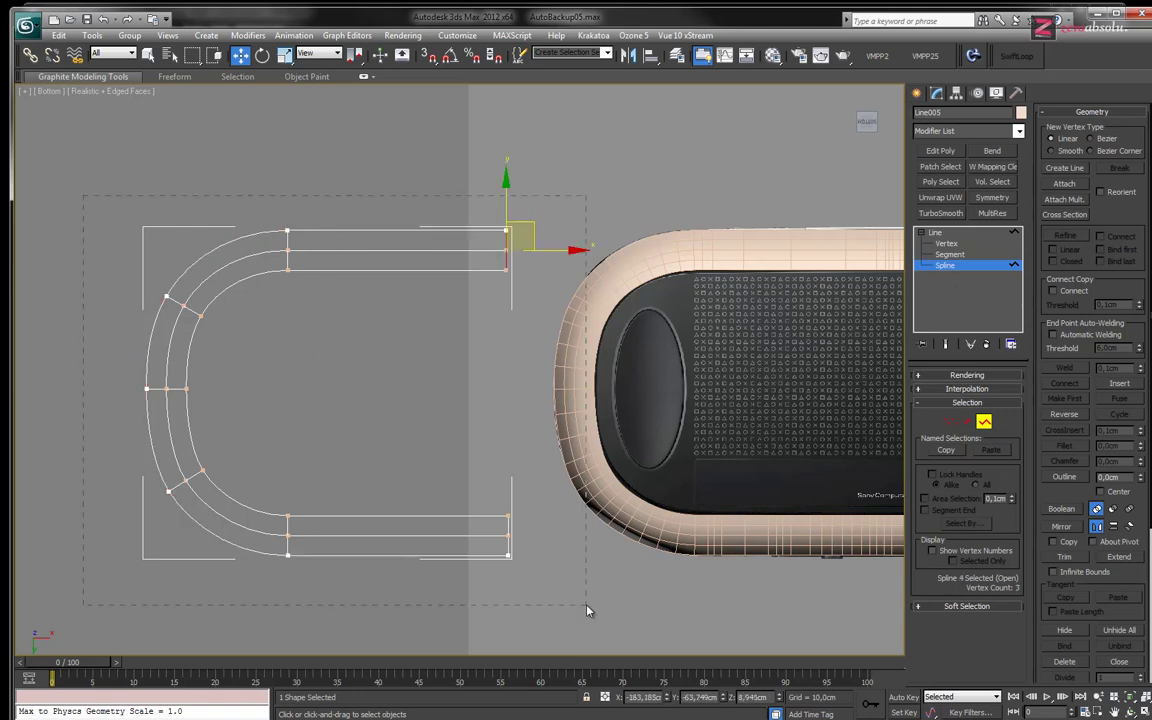
{"action": "left_click_drag", "start_coordinate": [587, 611], "coordinate": [587, 611]}
{"action": "left_click_drag", "start_coordinate": [351, 168], "coordinate": [409, 566]}
{"action": "left_click", "coordinate": [436, 403]}
{"action": "mouse_move", "coordinate": [448, 454]}
{"action": "middle_mouse_down"}
{"action": "mouse_move", "coordinate": [465, 406]}
{"action": "mouse_move", "coordinate": [465, 288]}
{"action": "mouse_move", "coordinate": [465, 355]}
{"action": "mouse_move", "coordinate": [886, 240]}
{"action": "middle_mouse_up"}
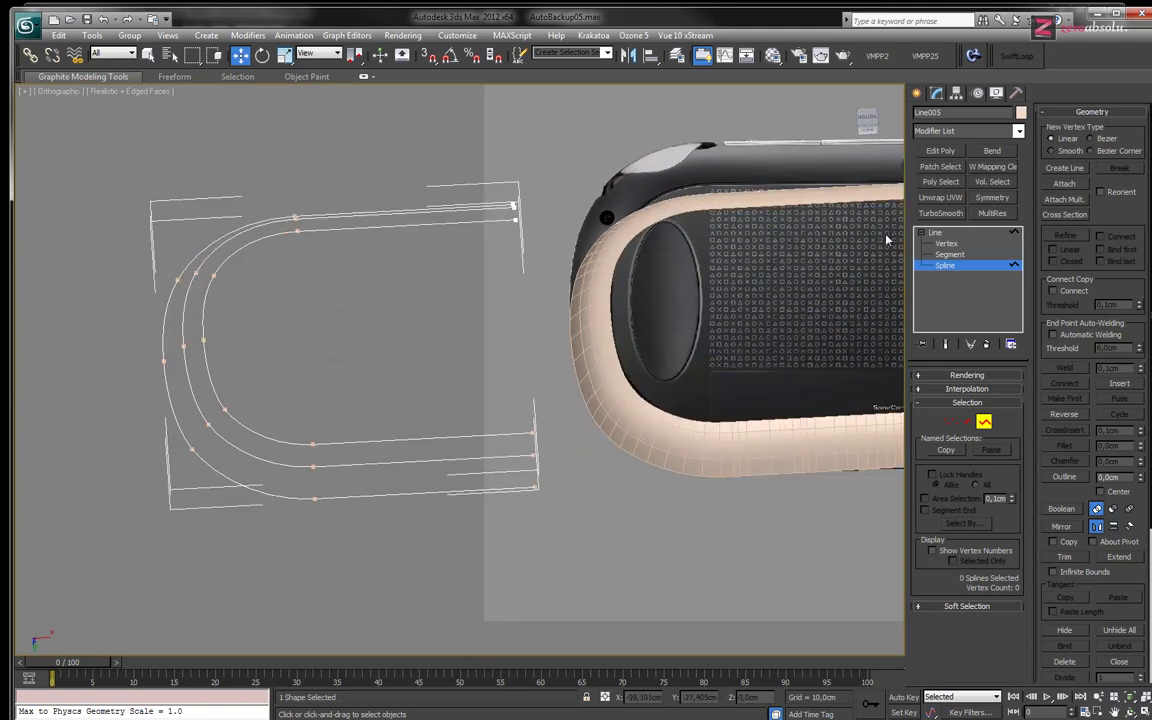
{"action": "left_click", "coordinate": [946, 234]}
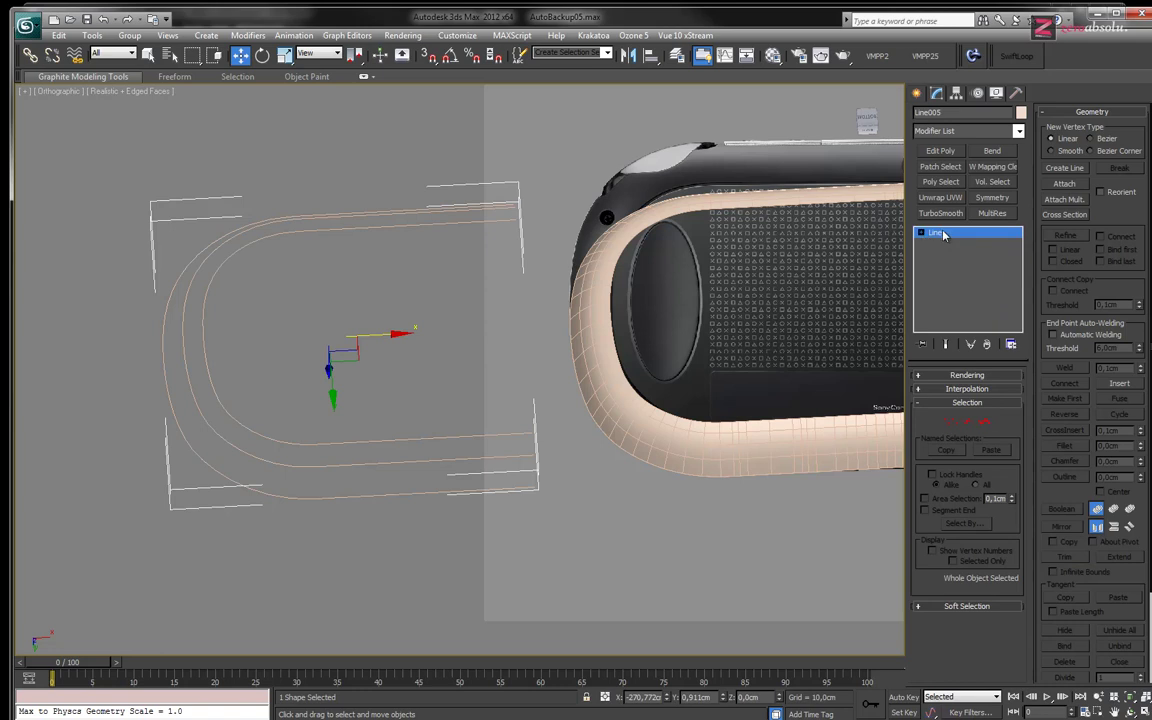
{"action": "right_click", "coordinate": [936, 233]}
Convert the line to NURBS and U-loft a surface through CV Curves 003, 002 and 001
{"action": "left_click", "coordinate": [985, 364]}
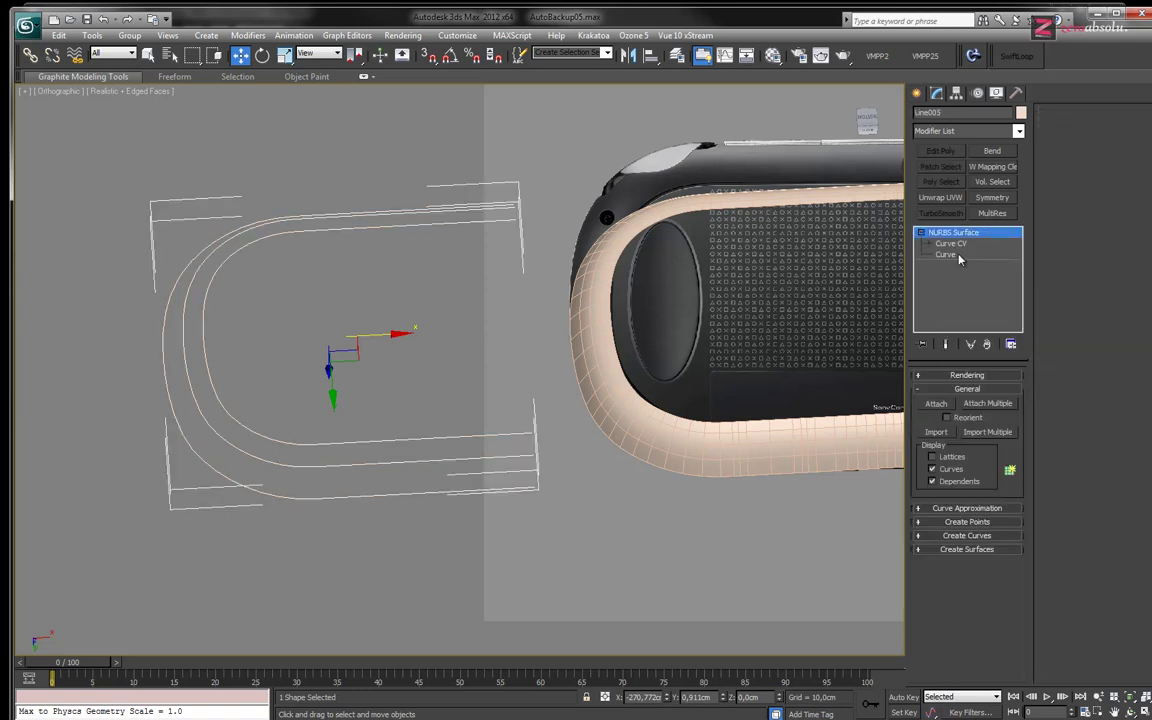
{"action": "left_click", "coordinate": [918, 549]}
{"action": "left_click", "coordinate": [1070, 223]}
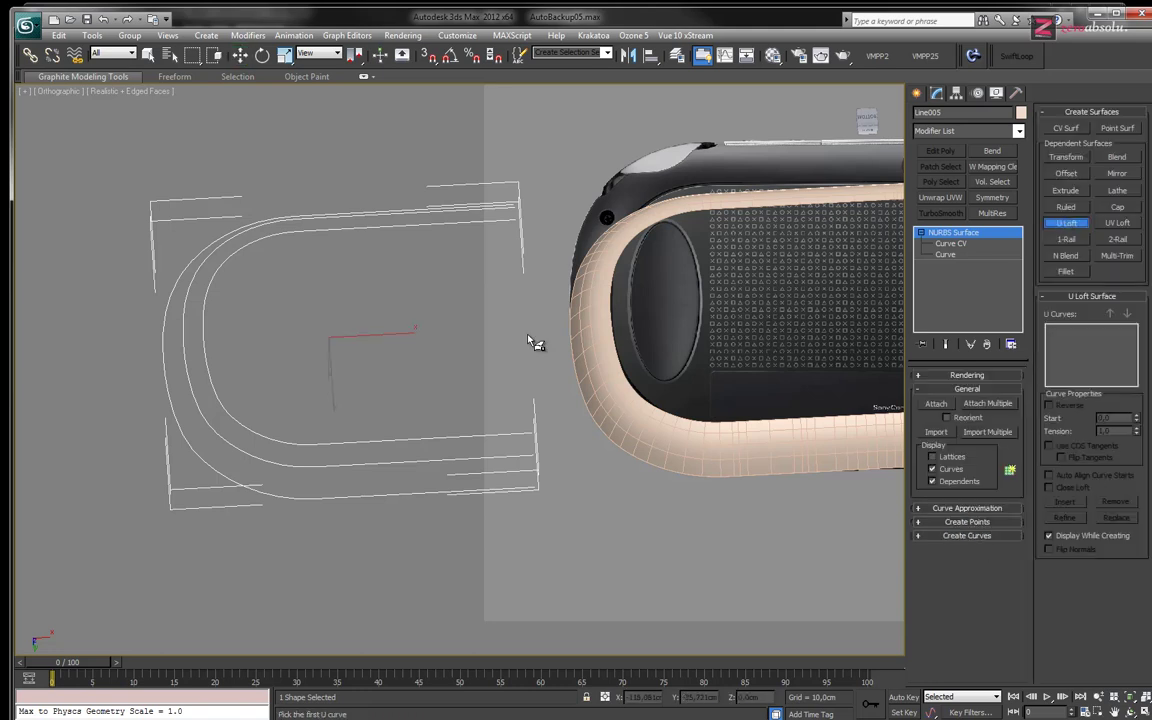
{"action": "left_click", "coordinate": [345, 492]}
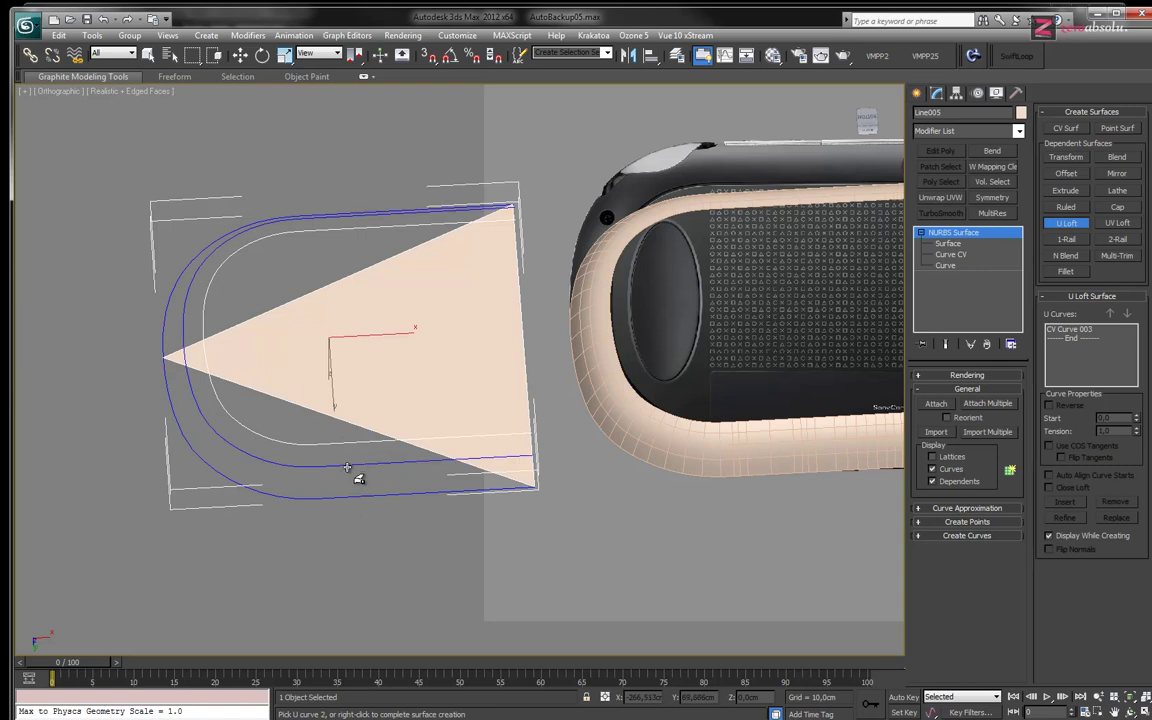
{"action": "left_click", "coordinate": [352, 466]}
{"action": "left_click", "coordinate": [344, 441]}
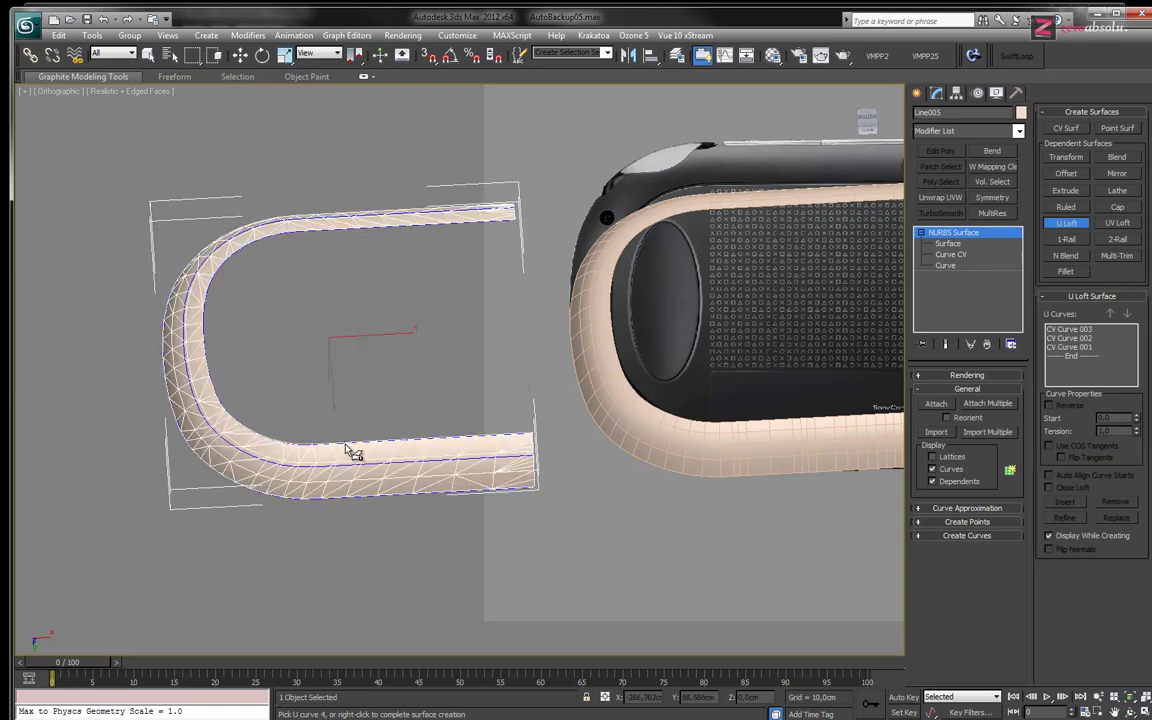
{"action": "right_click", "coordinate": [370, 372]}
{"action": "right_click", "coordinate": [410, 411]}
Inspect the lofted band and save the scene with Ctrl+S
{"action": "key", "text": "w"}
{"action": "mouse_move", "coordinate": [399, 406]}
{"action": "middle_mouse_down", "text": "alt"}
{"action": "mouse_move", "coordinate": [422, 377]}
{"action": "mouse_move", "coordinate": [393, 380]}
{"action": "mouse_move", "coordinate": [379, 425]}
{"action": "middle_mouse_up", "text": "alt"}
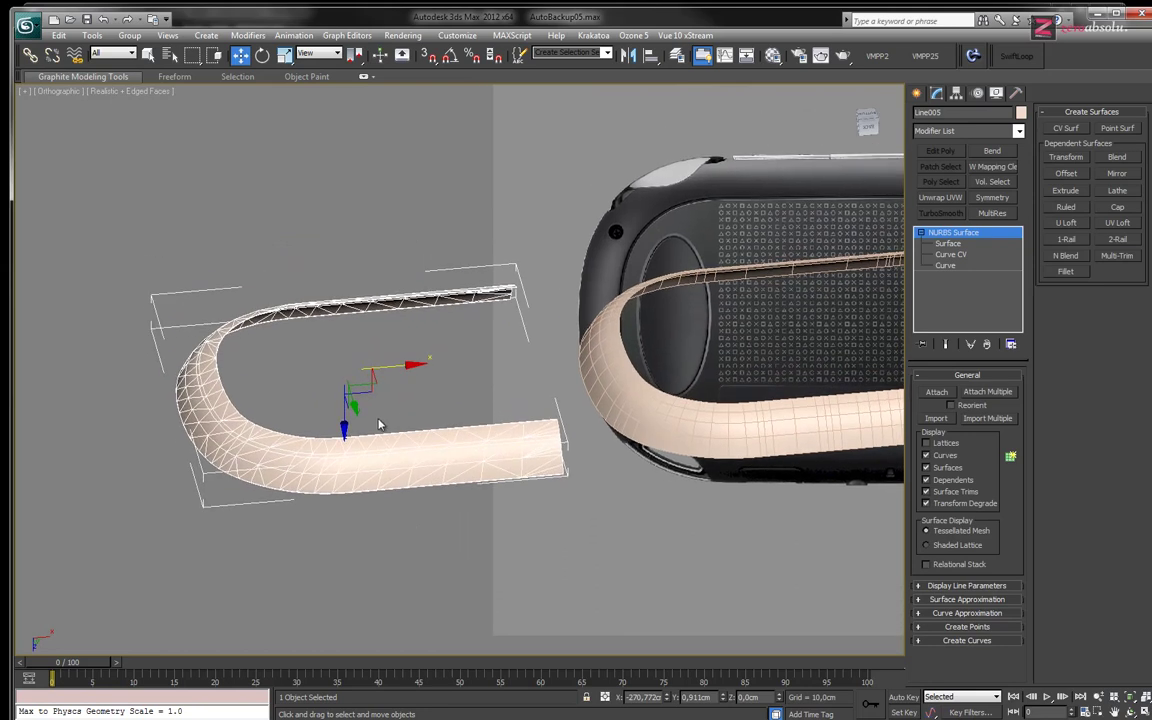
{"action": "scroll", "coordinate": [358, 323], "scroll_direction": "up", "scroll_amount": 2}
{"action": "scroll", "coordinate": [358, 320], "scroll_direction": "up", "scroll_amount": 3}
{"action": "scroll", "coordinate": [358, 320], "scroll_direction": "down", "scroll_amount": 2}
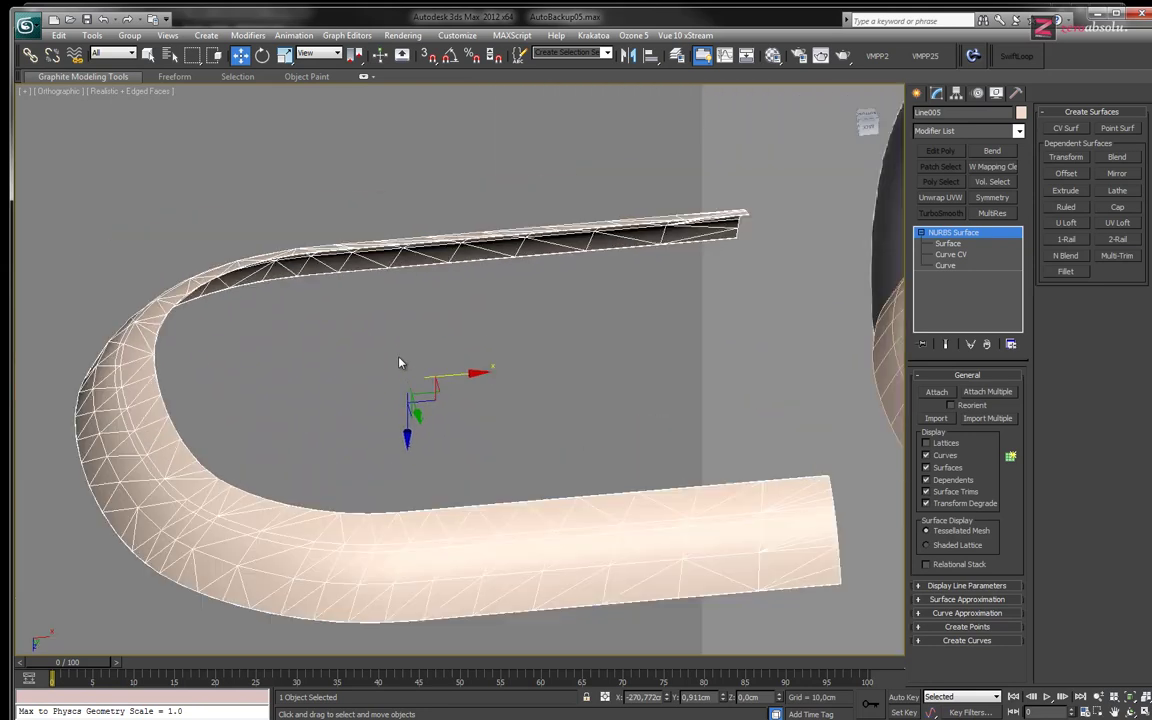
{"action": "scroll", "coordinate": [420, 328], "scroll_direction": "up", "scroll_amount": 1}
{"action": "key", "text": "ctrl+s"}
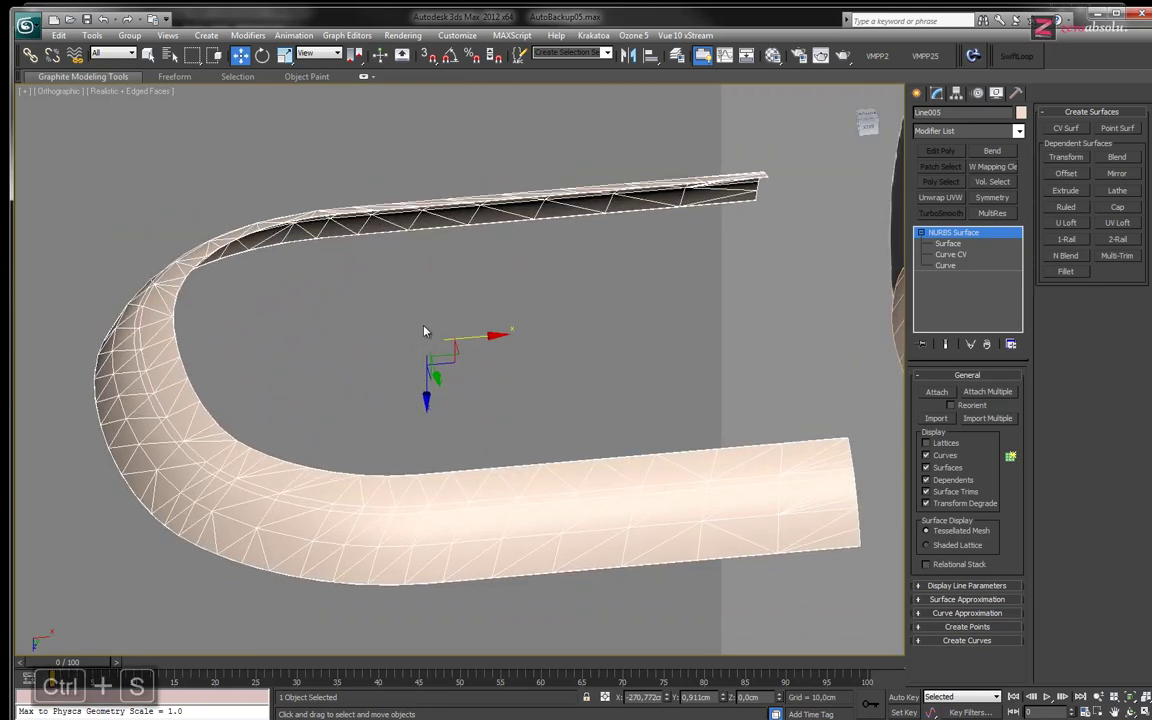
{"action": "middle_click_drag", "start_coordinate": [391, 431], "coordinate": [381, 414]}
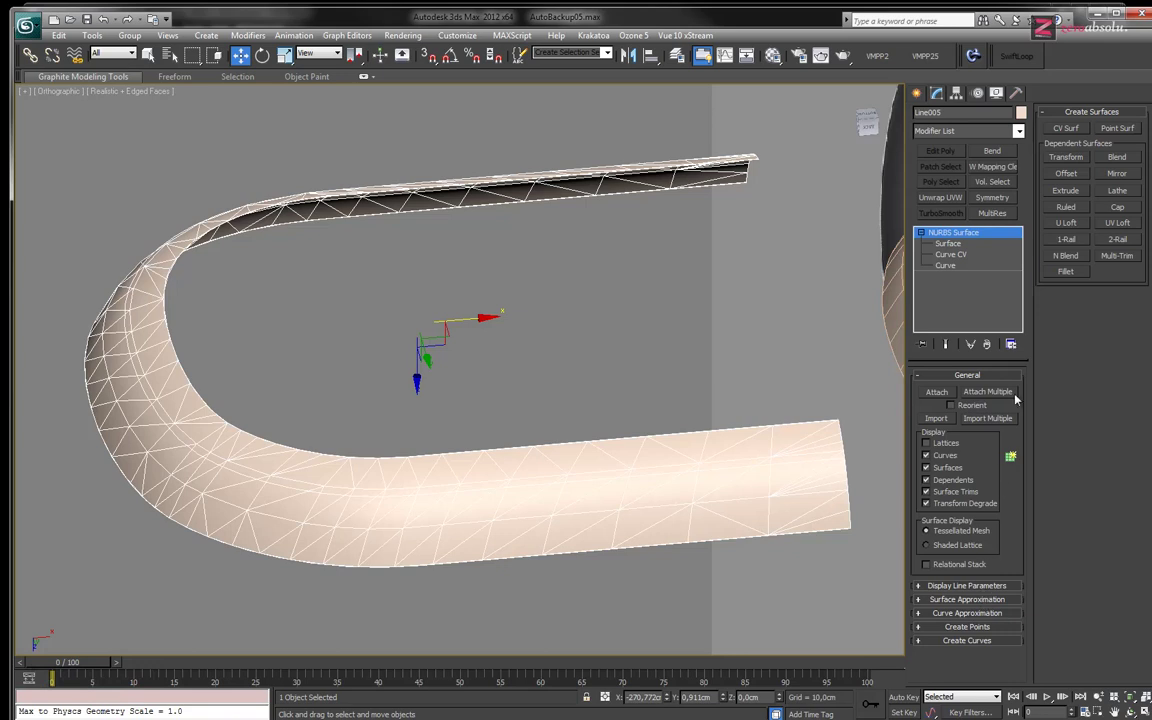
Select U Loft Surf 001 at Surface level and make it an independent CV surface
{"action": "left_click", "coordinate": [948, 243]}
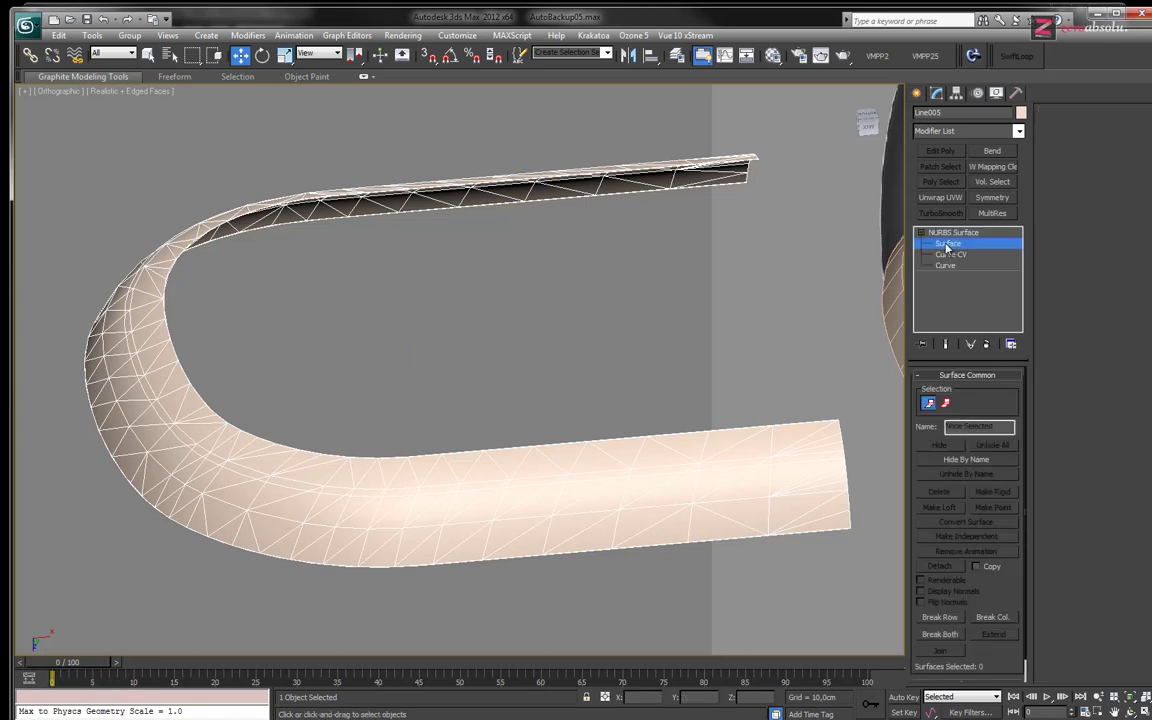
{"action": "left_click", "coordinate": [695, 469]}
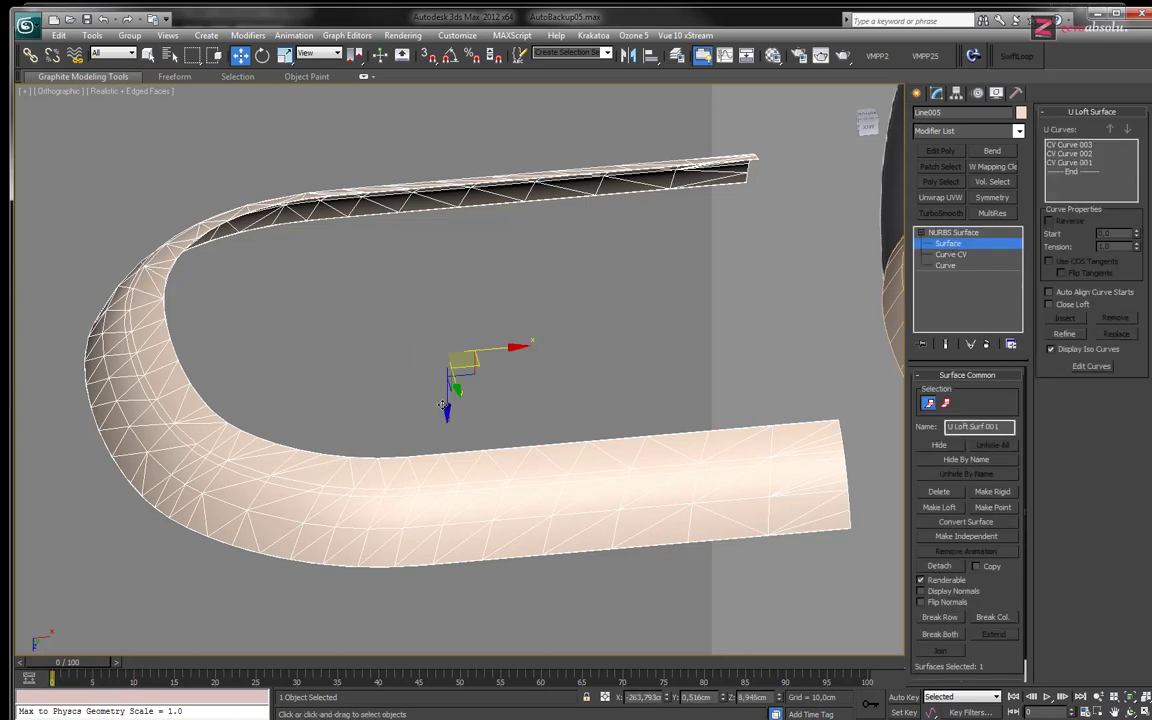
{"action": "left_click_drag", "start_coordinate": [443, 405], "coordinate": [443, 372]}
{"action": "key", "text": "ctrl+z"}
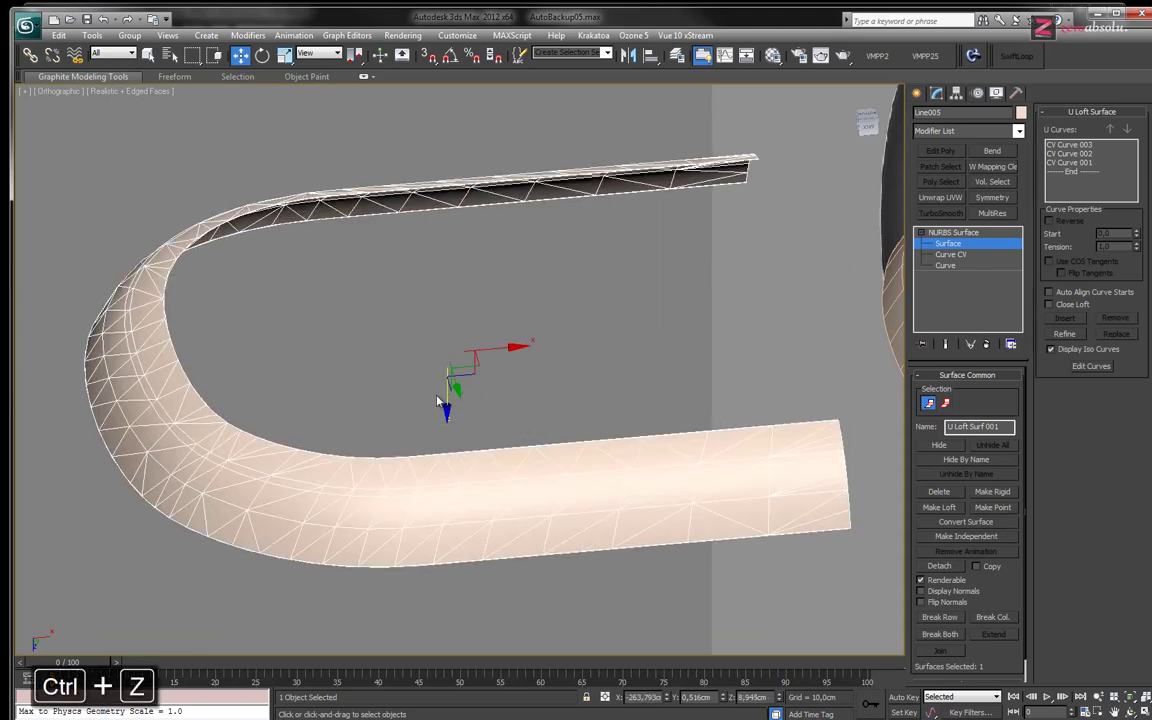
{"action": "left_click_drag", "start_coordinate": [438, 402], "coordinate": [452, 345]}
{"action": "key", "text": "ctrl+z"}
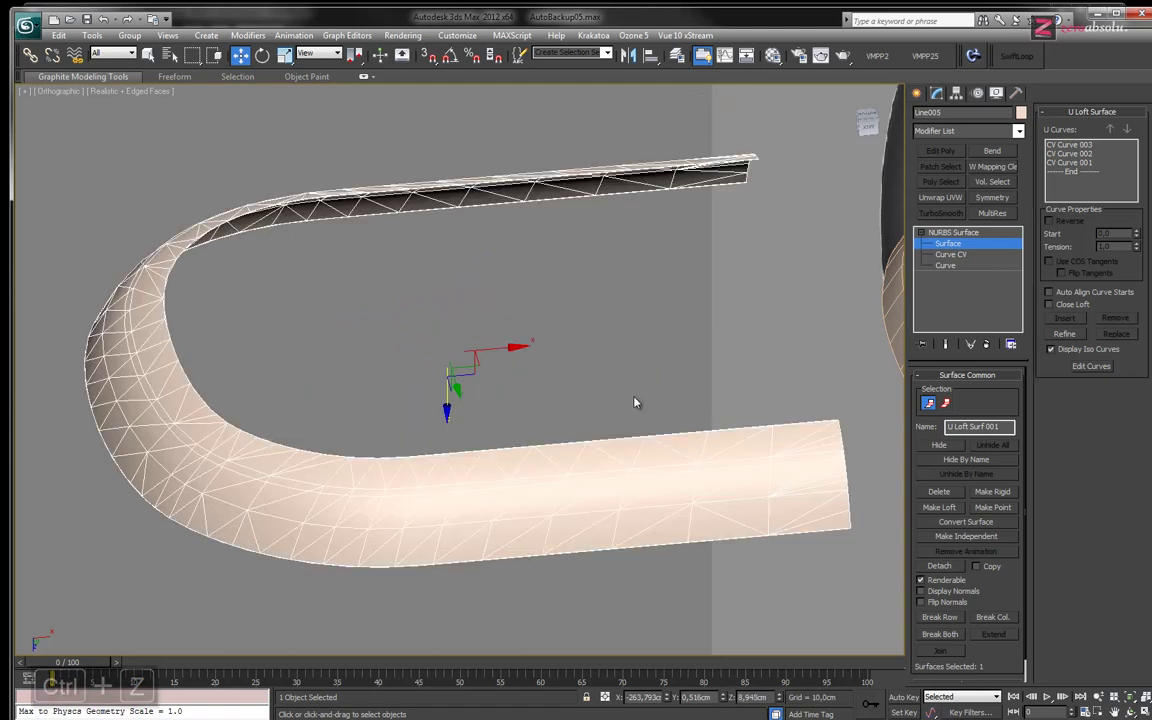
{"action": "left_click", "coordinate": [940, 537]}
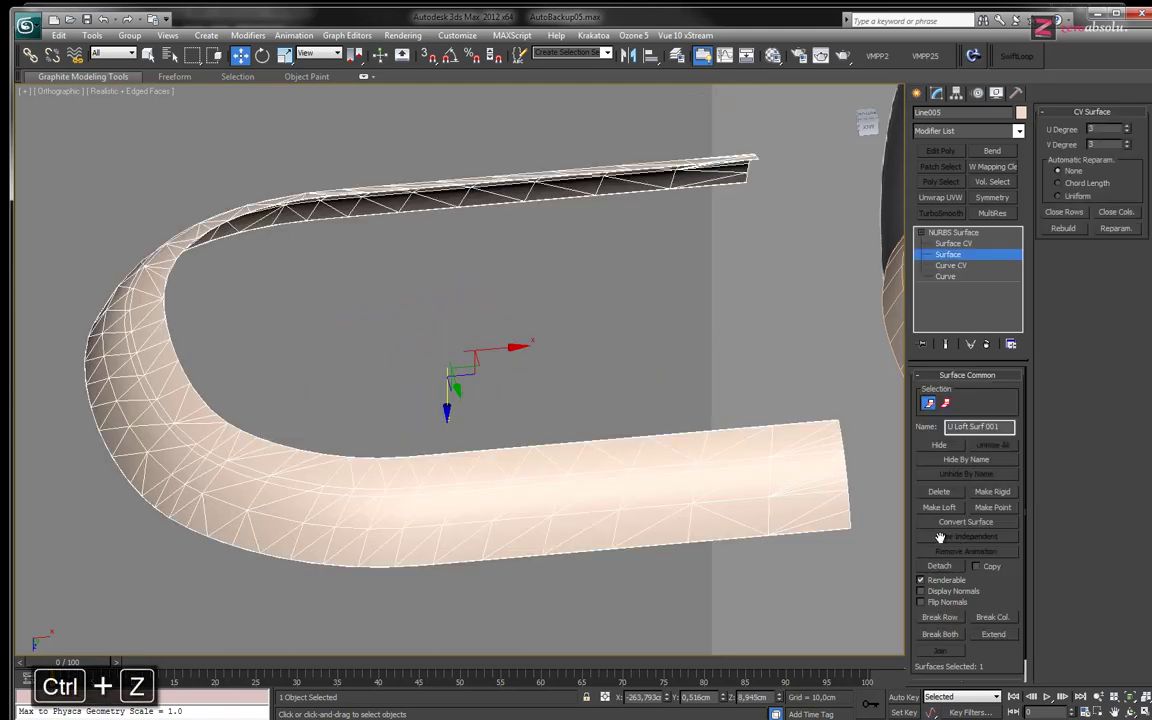
Toggle Backface Cull in the Display panel, then reselect the strip's surface
{"action": "mouse_move", "coordinate": [542, 432]}
{"action": "middle_mouse_down", "text": "alt"}
{"action": "mouse_move", "coordinate": [530, 463]}
{"action": "mouse_move", "coordinate": [508, 313]}
{"action": "mouse_move", "coordinate": [517, 247]}
{"action": "mouse_move", "coordinate": [483, 190]}
{"action": "mouse_move", "coordinate": [404, 200]}
{"action": "mouse_move", "coordinate": [514, 228]}
{"action": "mouse_move", "coordinate": [404, 239]}
{"action": "mouse_move", "coordinate": [545, 239]}
{"action": "mouse_move", "coordinate": [489, 445]}
{"action": "mouse_move", "coordinate": [522, 435]}
{"action": "middle_mouse_up", "text": "alt"}
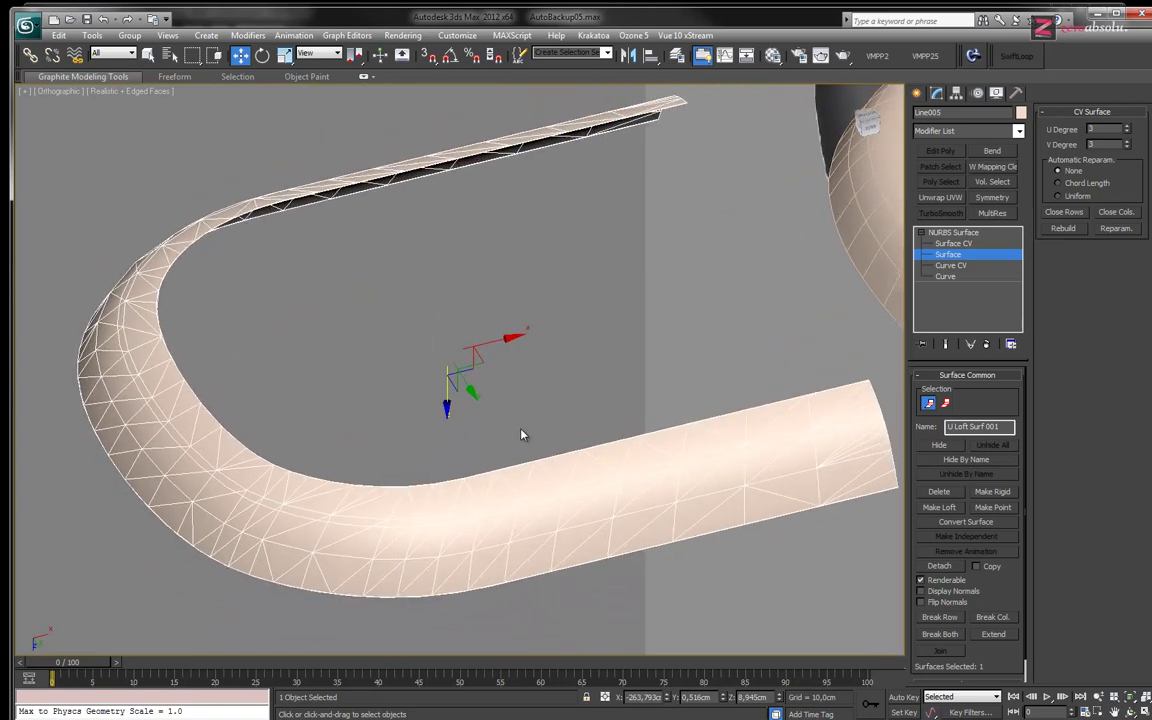
{"action": "left_click", "coordinate": [995, 93]}
{"action": "left_click", "coordinate": [950, 591]}
{"action": "mouse_move", "coordinate": [600, 400]}
{"action": "middle_mouse_down", "text": "alt"}
{"action": "mouse_move", "coordinate": [589, 334]}
{"action": "mouse_move", "coordinate": [568, 489]}
{"action": "mouse_move", "coordinate": [890, 346]}
{"action": "middle_mouse_up", "text": "alt"}
{"action": "left_click", "coordinate": [950, 591]}
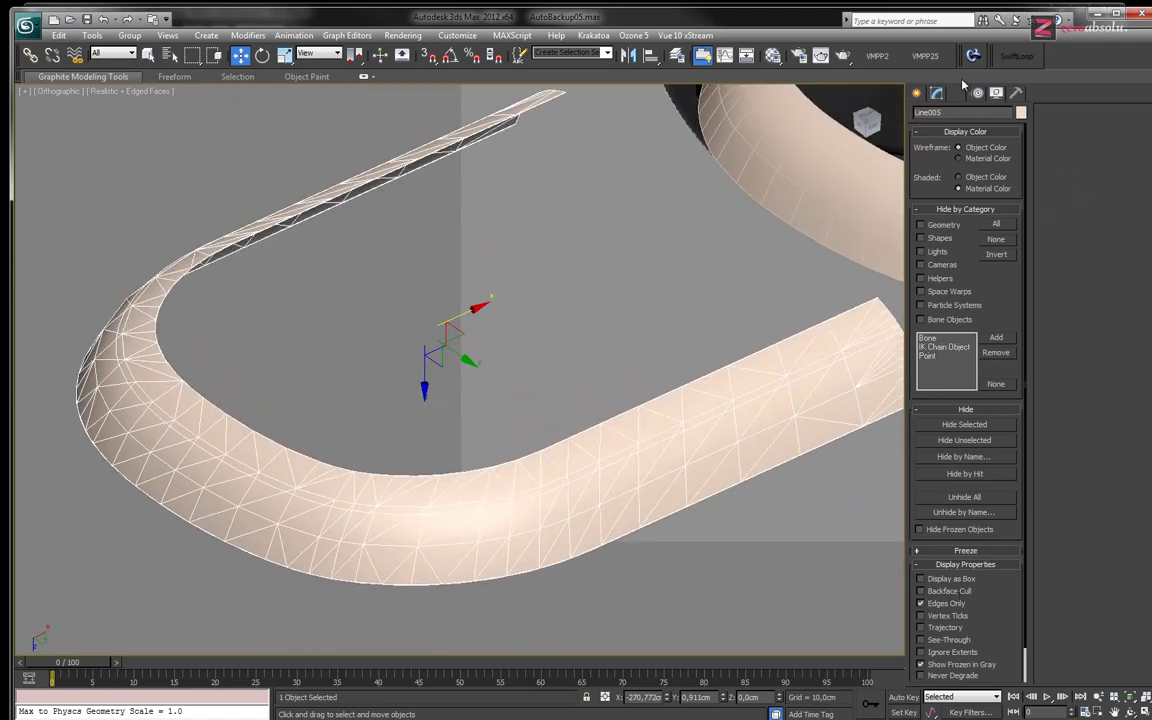
{"action": "left_click", "coordinate": [936, 93]}
{"action": "mouse_move", "coordinate": [630, 334]}
{"action": "middle_mouse_down"}
{"action": "mouse_move", "coordinate": [548, 360]}
{"action": "mouse_move", "coordinate": [581, 352]}
{"action": "mouse_move", "coordinate": [563, 387]}
{"action": "middle_mouse_up"}
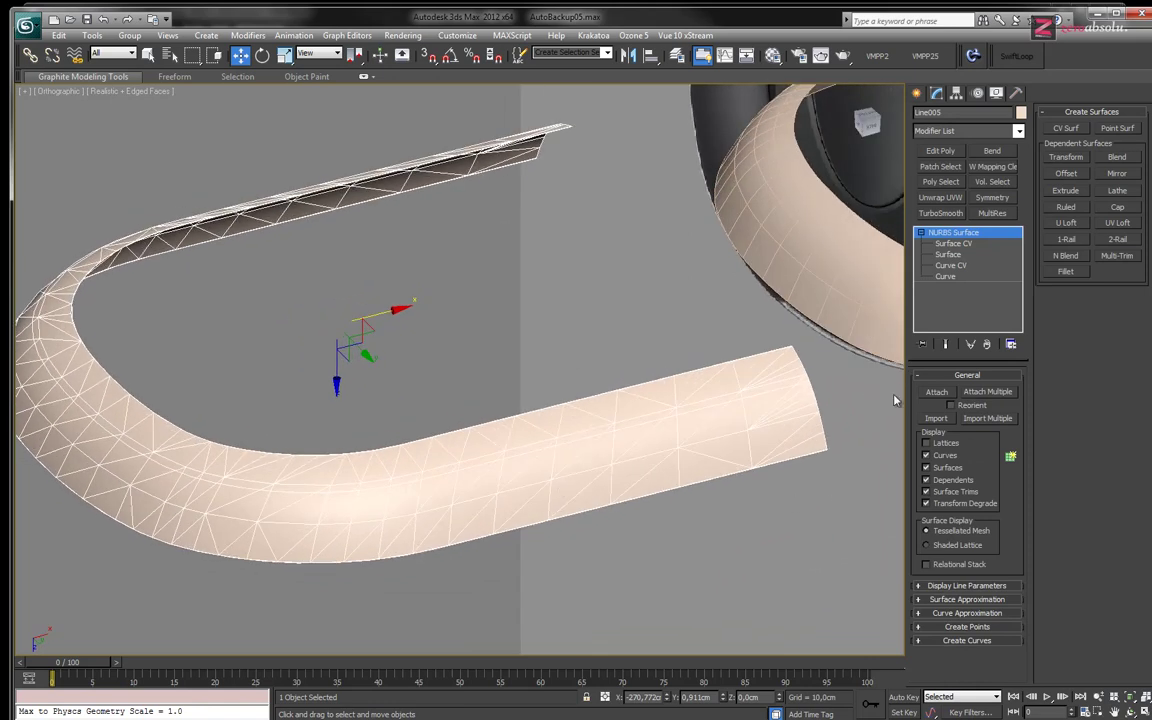
{"action": "left_click", "coordinate": [955, 255]}
{"action": "left_click", "coordinate": [686, 419]}
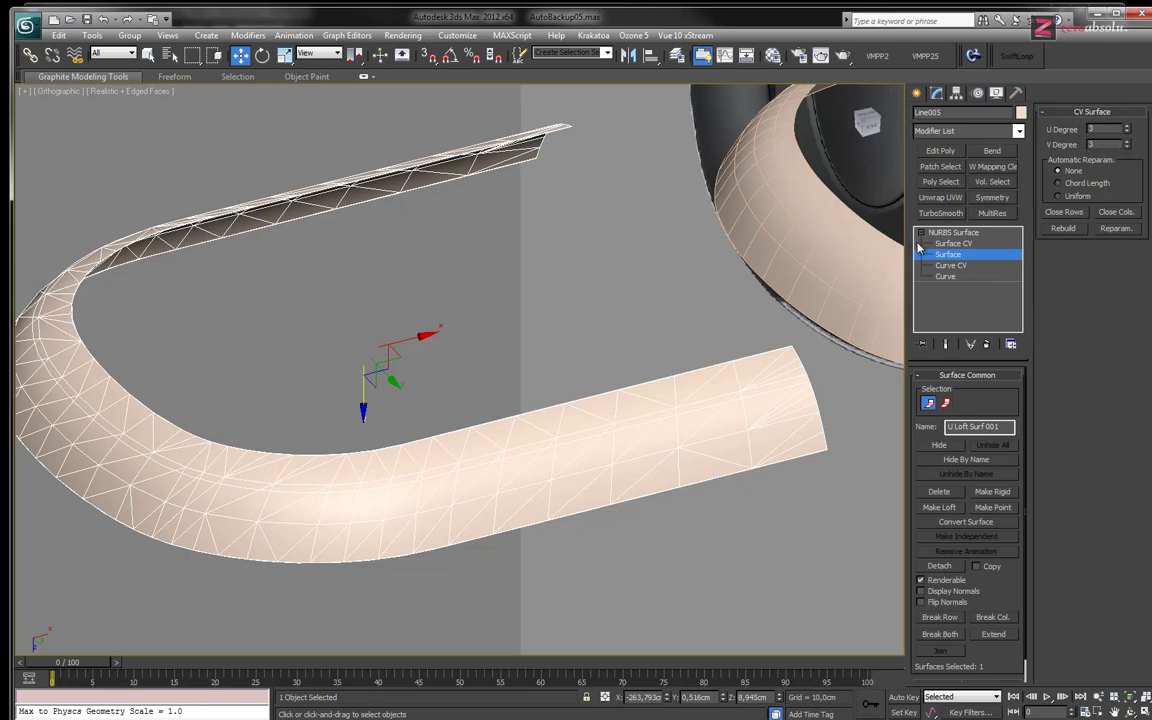
Set Line005's Surface Approximation to Regular with 17 U steps and 5 V steps
{"action": "left_click", "coordinate": [980, 233]}
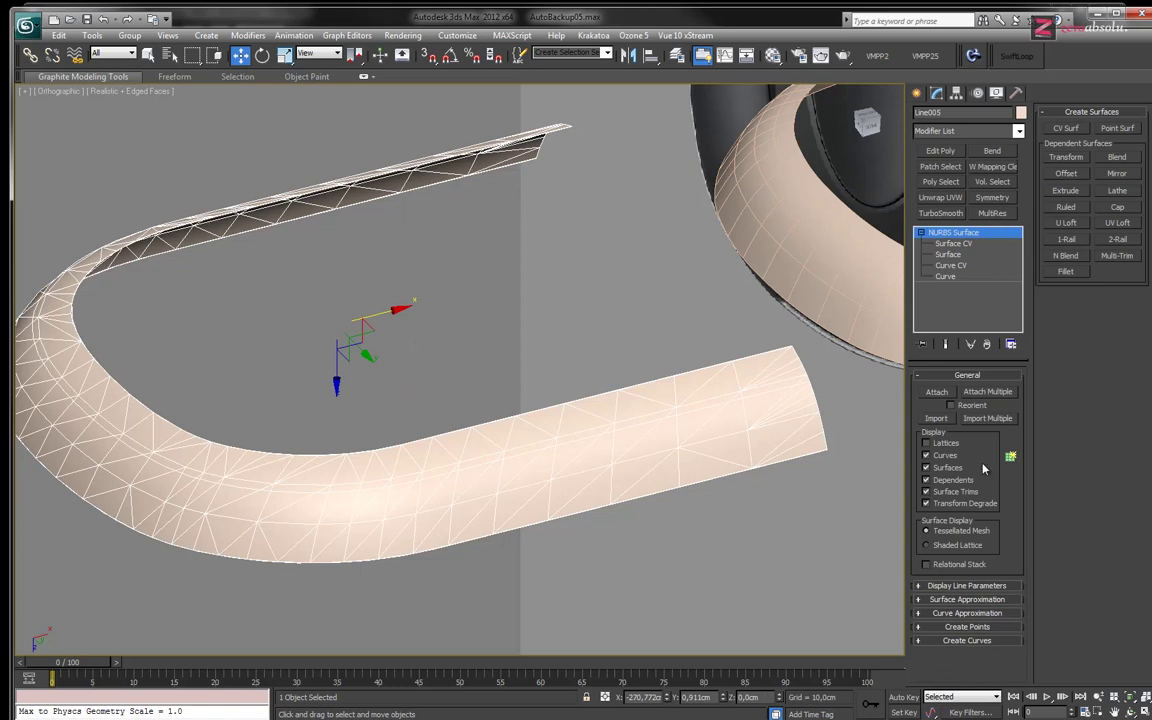
{"action": "left_click", "coordinate": [964, 600]}
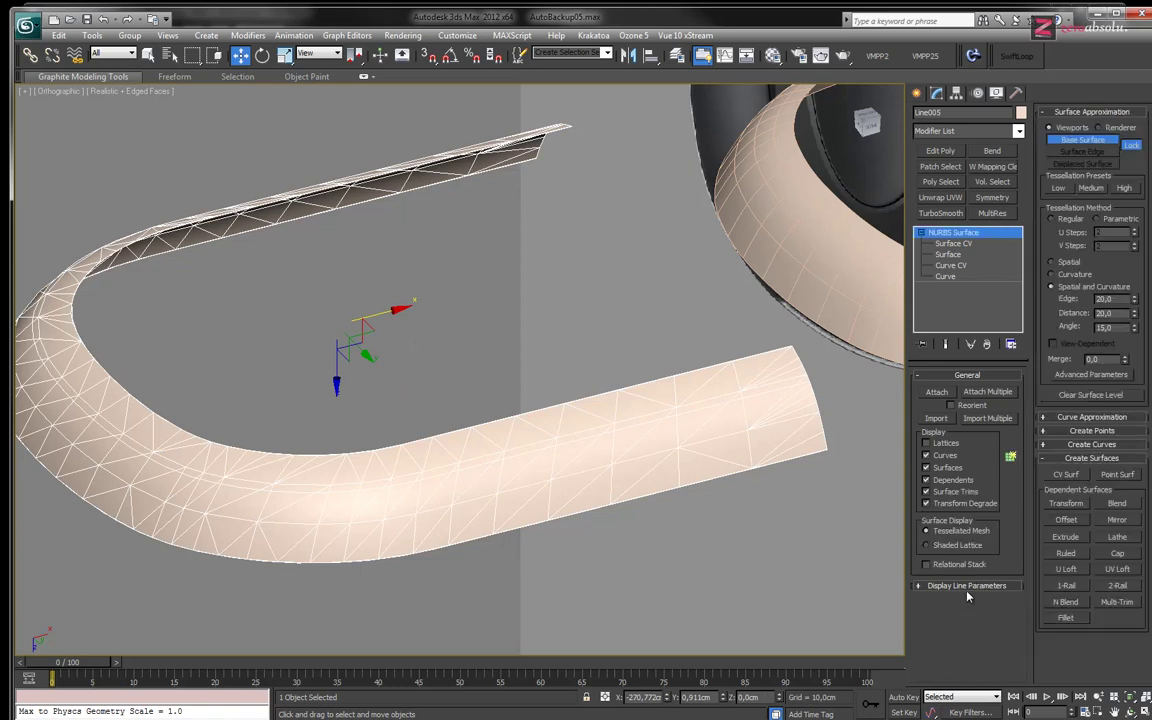
{"action": "left_click", "coordinate": [1068, 221]}
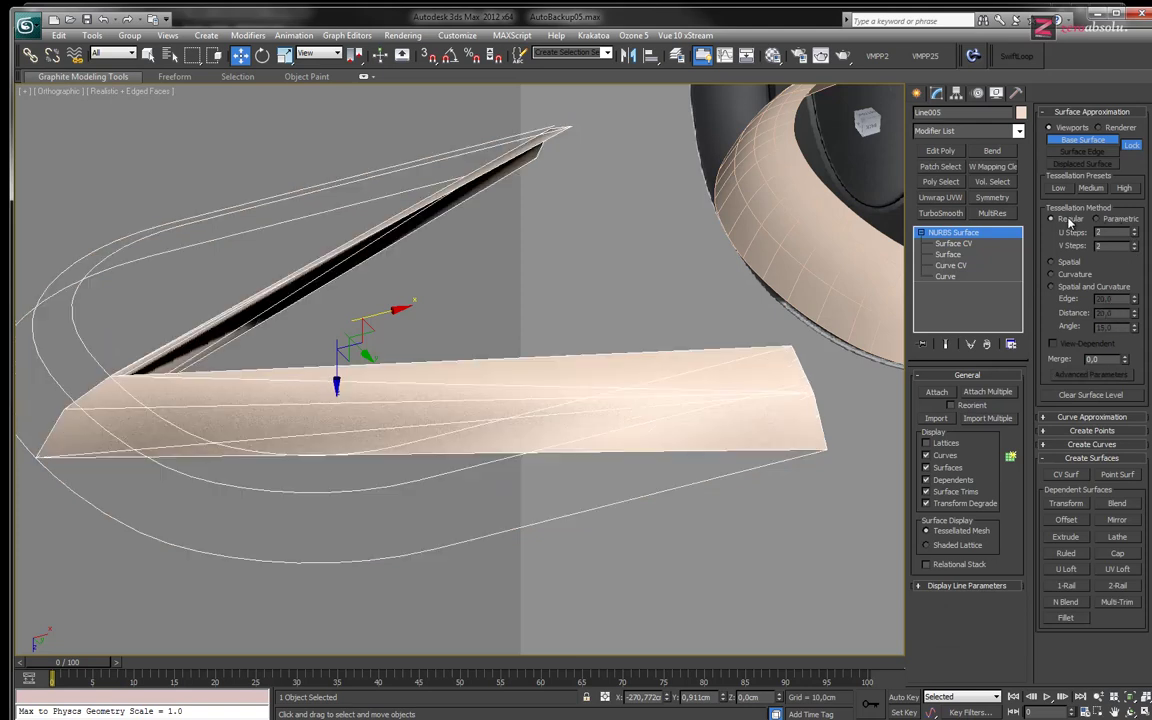
{"action": "left_click_drag", "start_coordinate": [1136, 231], "coordinate": [1133, 226]}
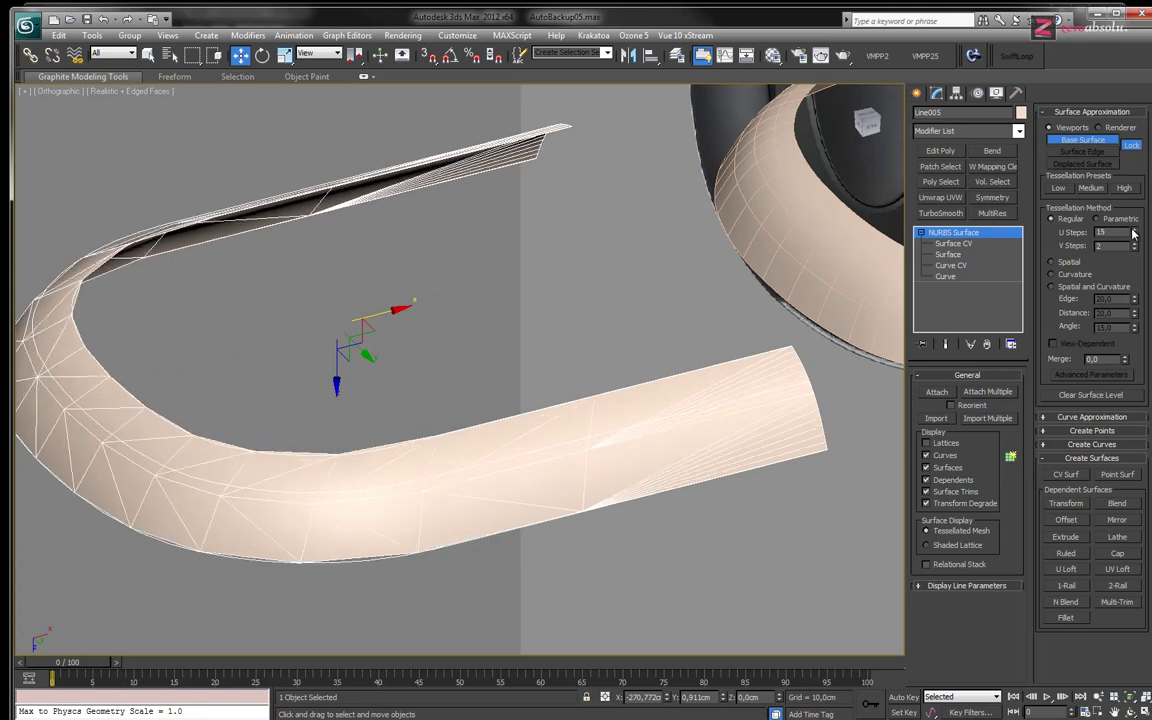
{"action": "mouse_move", "coordinate": [560, 340]}
{"action": "middle_mouse_down", "text": "alt"}
{"action": "mouse_move", "coordinate": [593, 364]}
{"action": "mouse_move", "coordinate": [589, 422]}
{"action": "middle_mouse_up", "text": "alt"}
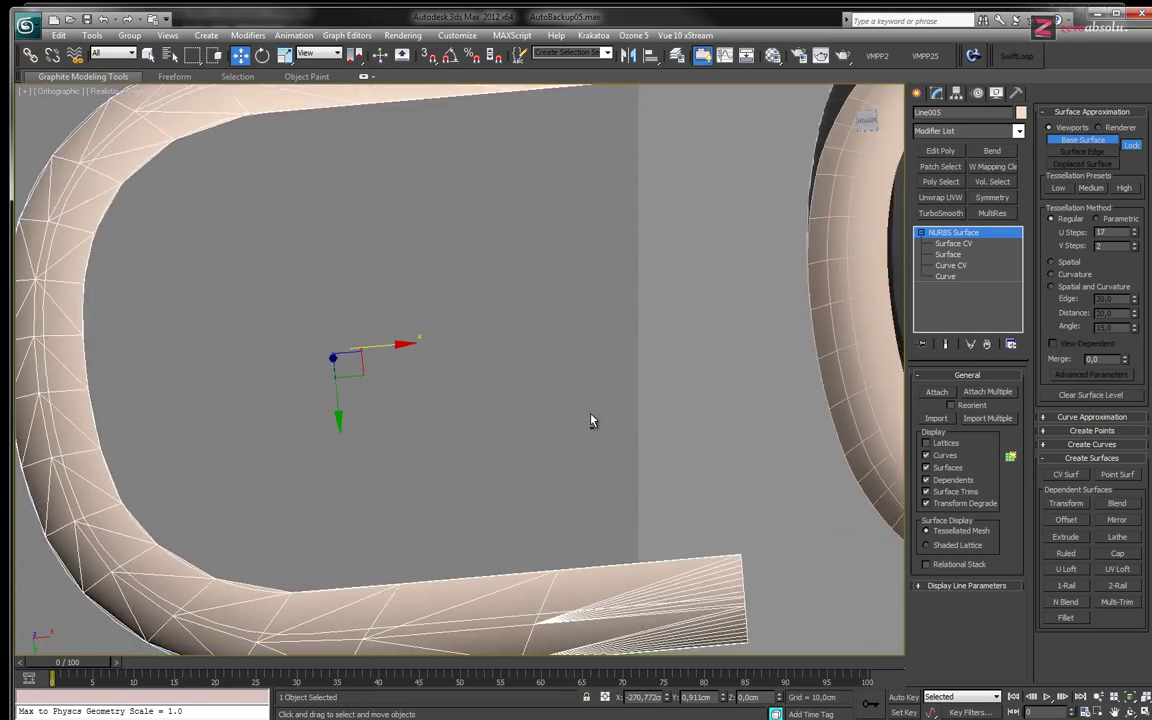
{"action": "key", "text": "b"}
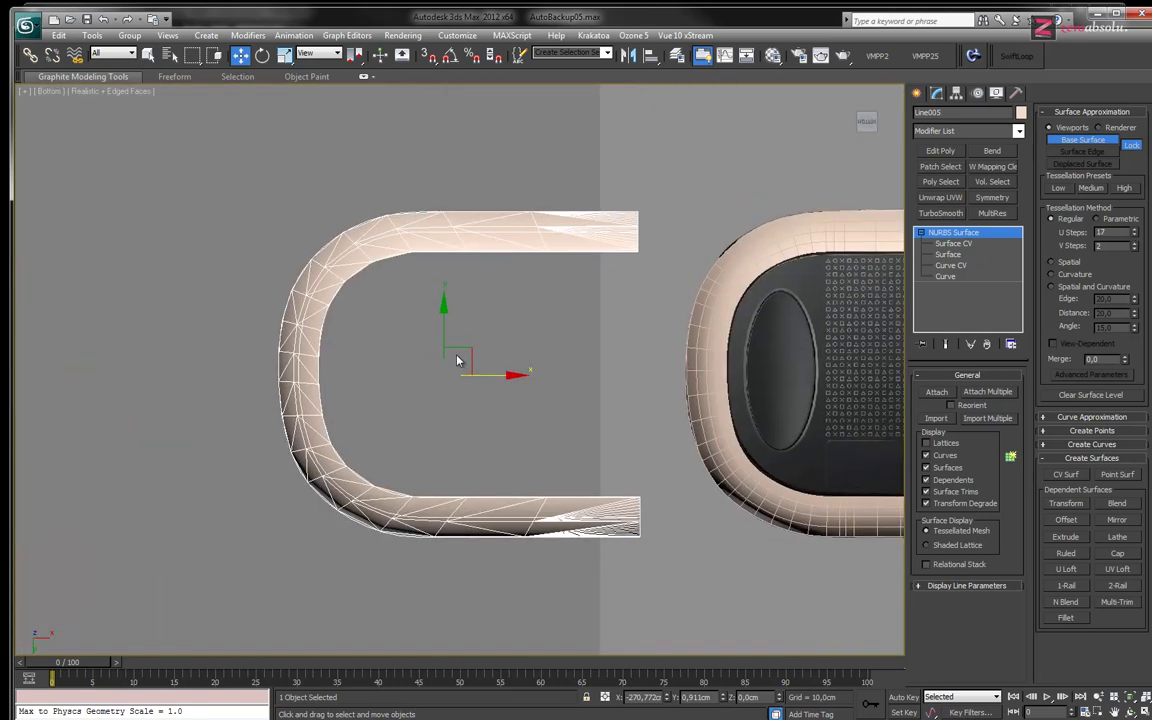
{"action": "scroll", "coordinate": [458, 358], "scroll_direction": "up", "scroll_amount": 2}
{"action": "scroll", "coordinate": [450, 370], "scroll_direction": "up", "scroll_amount": 2}
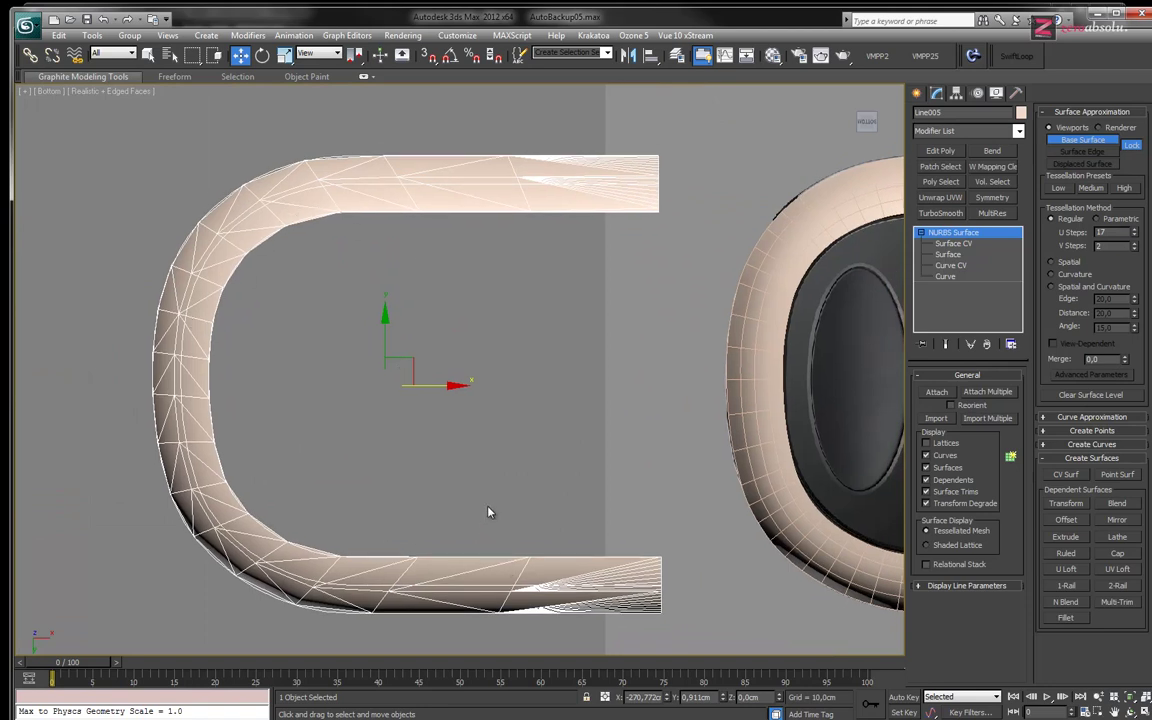
{"action": "middle_click_drag", "start_coordinate": [512, 412], "coordinate": [513, 415]}
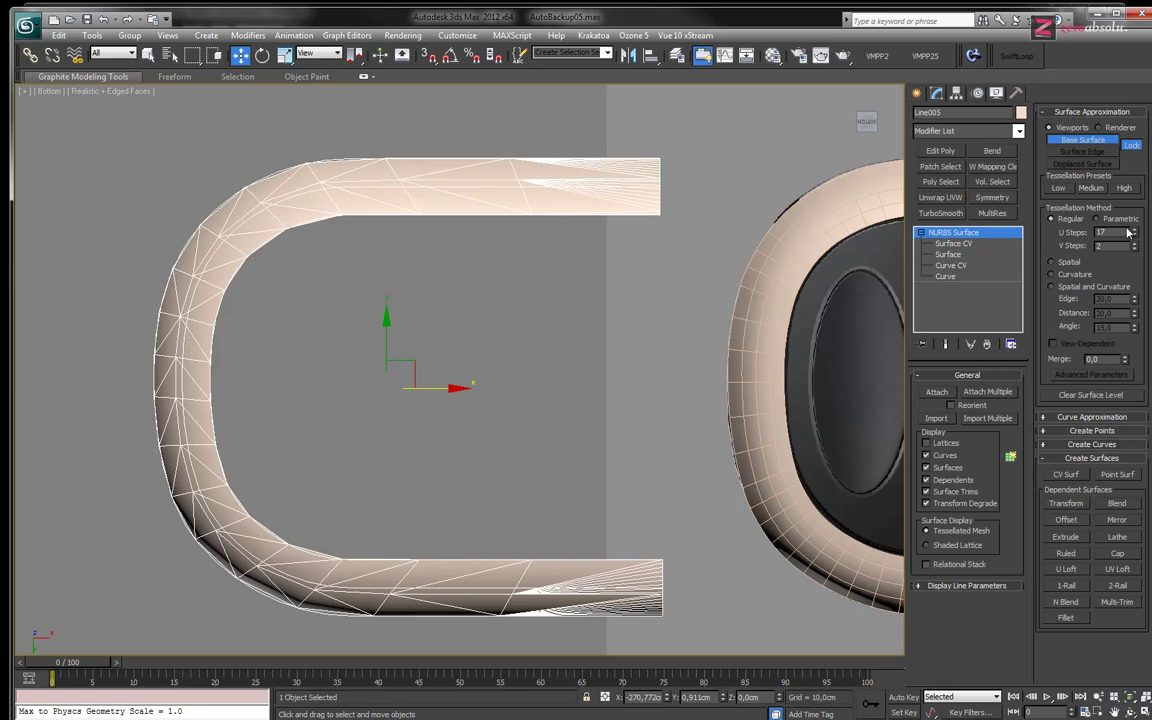
{"action": "left_click_drag", "start_coordinate": [1135, 247], "coordinate": [1135, 232]}
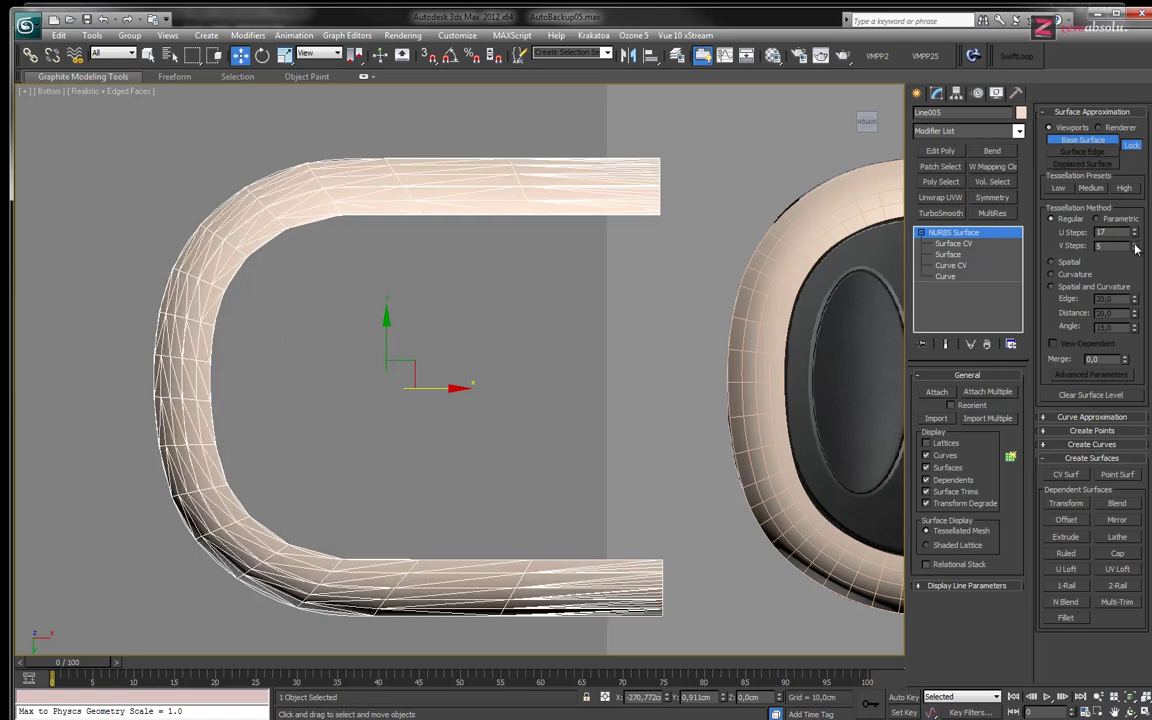
{"action": "mouse_move", "coordinate": [581, 411]}
{"action": "middle_mouse_down", "text": "alt"}
{"action": "mouse_move", "coordinate": [575, 363]}
{"action": "mouse_move", "coordinate": [426, 440]}
{"action": "middle_mouse_up", "text": "alt"}
{"action": "mouse_move", "coordinate": [337, 476]}
{"action": "middle_mouse_down", "text": "alt"}
{"action": "mouse_move", "coordinate": [366, 524]}
{"action": "mouse_move", "coordinate": [447, 457]}
{"action": "mouse_move", "coordinate": [432, 455]}
{"action": "middle_mouse_up", "text": "alt"}
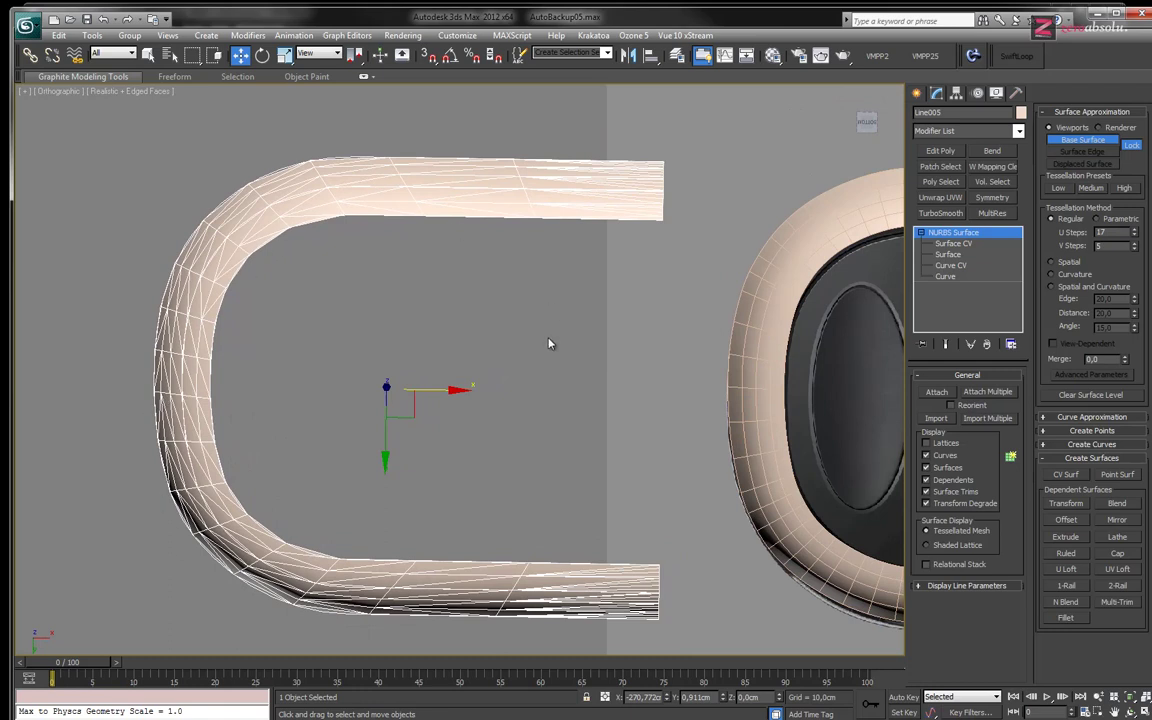
{"action": "middle_click_drag", "start_coordinate": [541, 307], "coordinate": [527, 314], "text": "alt"}
{"action": "key", "text": "b"}
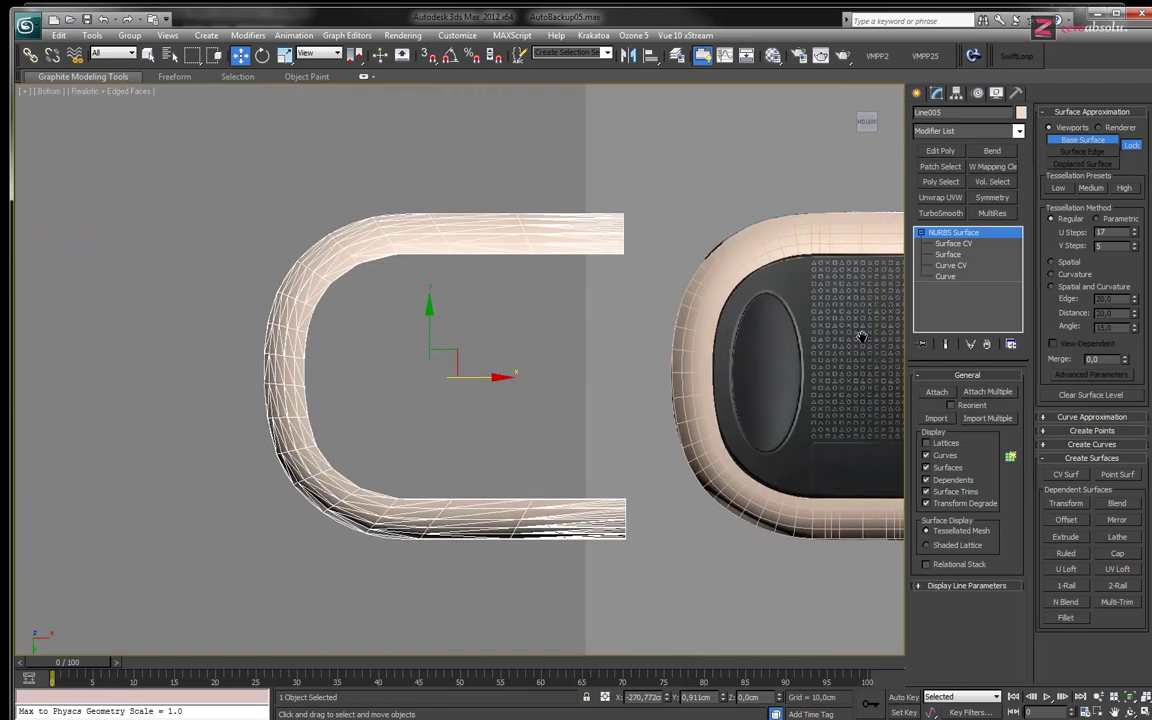
{"action": "scroll", "coordinate": [381, 337], "scroll_direction": "up", "scroll_amount": 2}
{"action": "scroll", "coordinate": [300, 360], "scroll_direction": "up", "scroll_amount": 2}
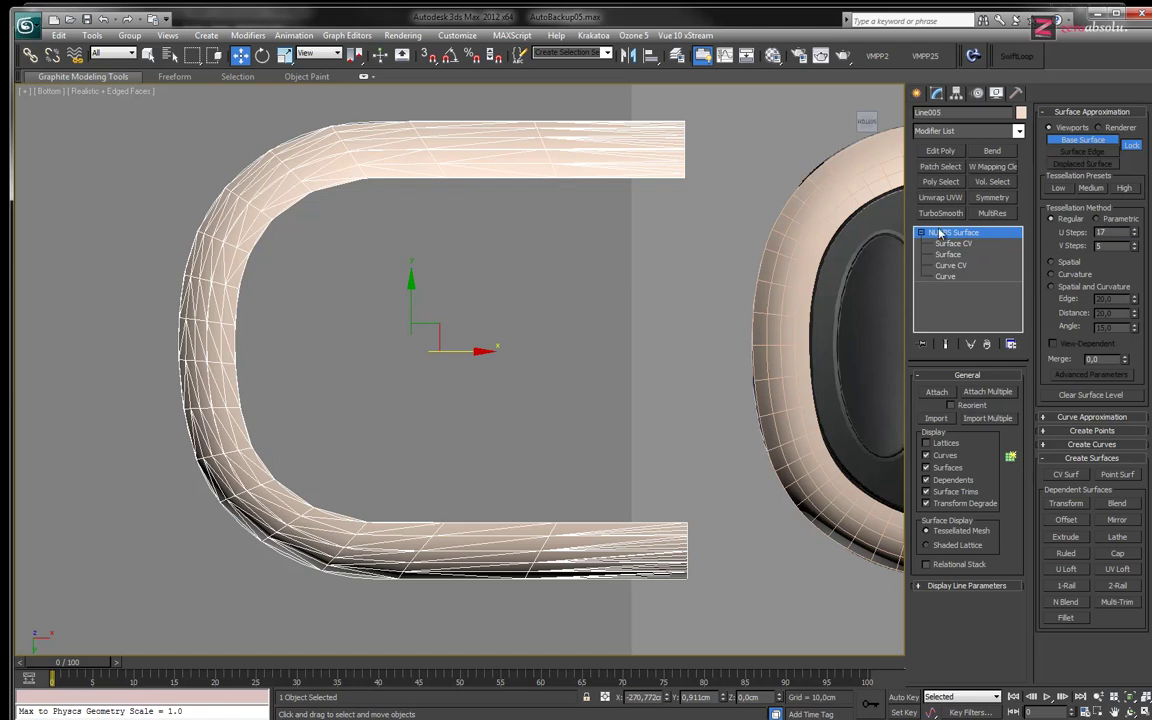
Convert Line005 to Editable Poly and run Quadrify All from Graphite's Geometry (All) panel
{"action": "right_click", "coordinate": [455, 161]}
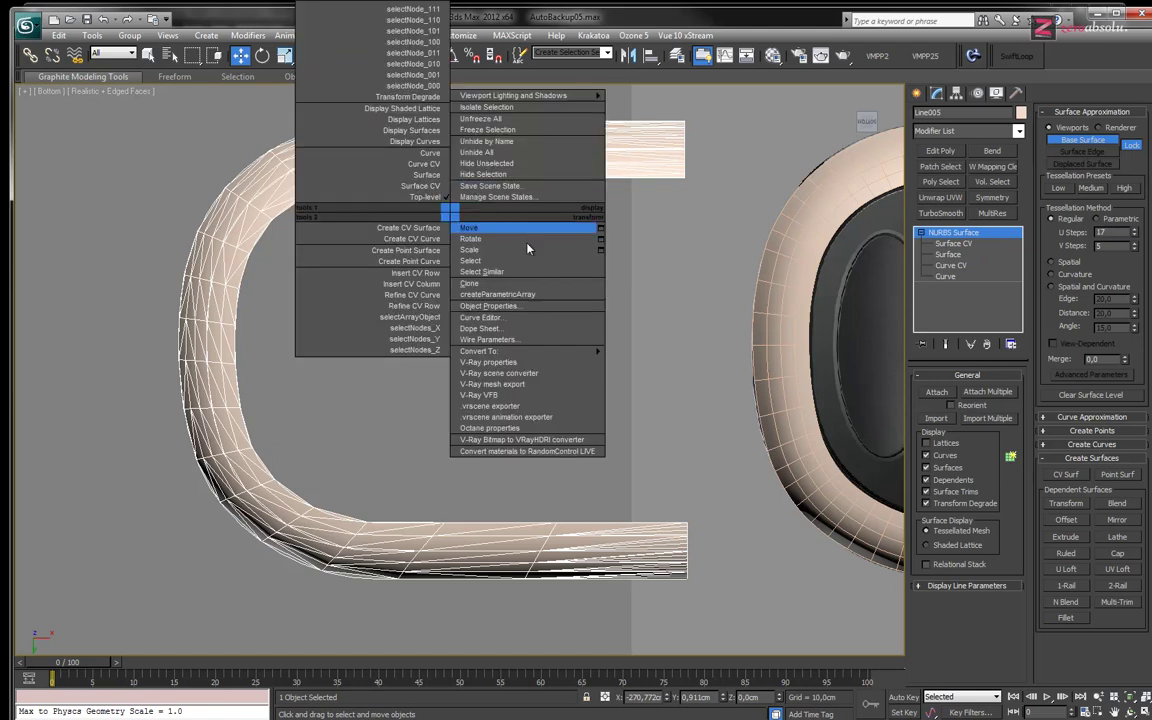
{"action": "mouse_move", "coordinate": [480, 351]}
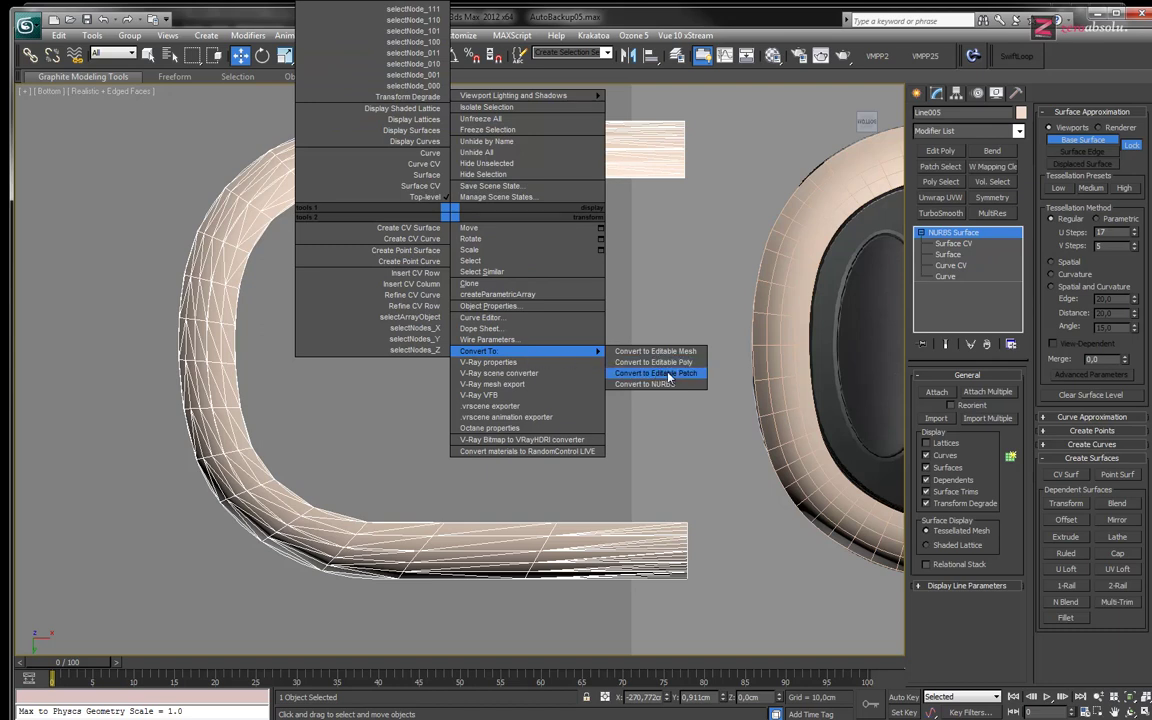
{"action": "left_click", "coordinate": [679, 362]}
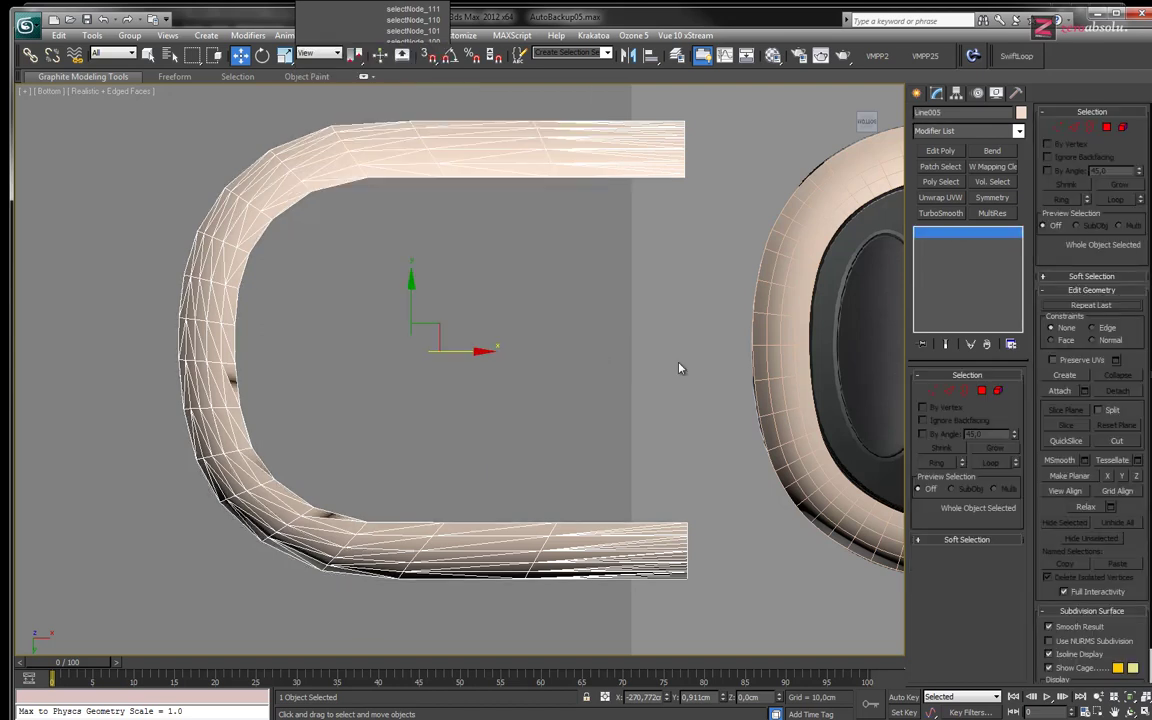
{"action": "mouse_move", "coordinate": [465, 397]}
{"action": "middle_mouse_down", "text": "alt"}
{"action": "mouse_move", "coordinate": [496, 424]}
{"action": "mouse_move", "coordinate": [496, 373]}
{"action": "mouse_move", "coordinate": [341, 466]}
{"action": "middle_mouse_up", "text": "alt"}
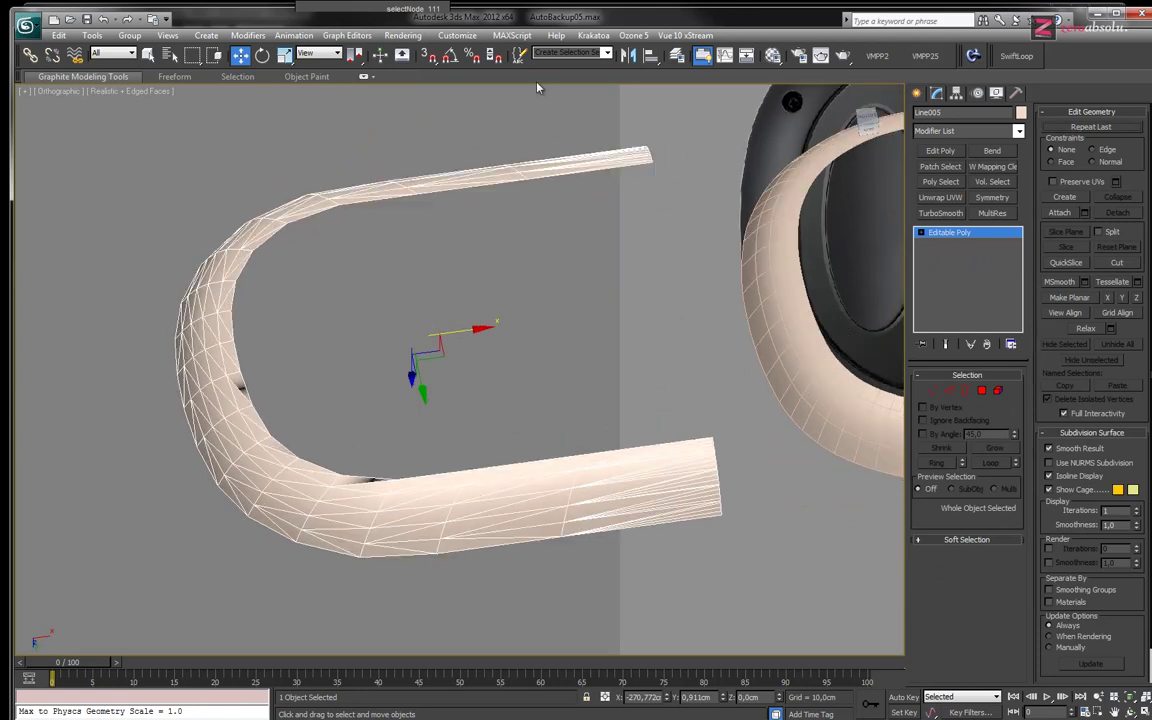
{"action": "left_click", "coordinate": [78, 80]}
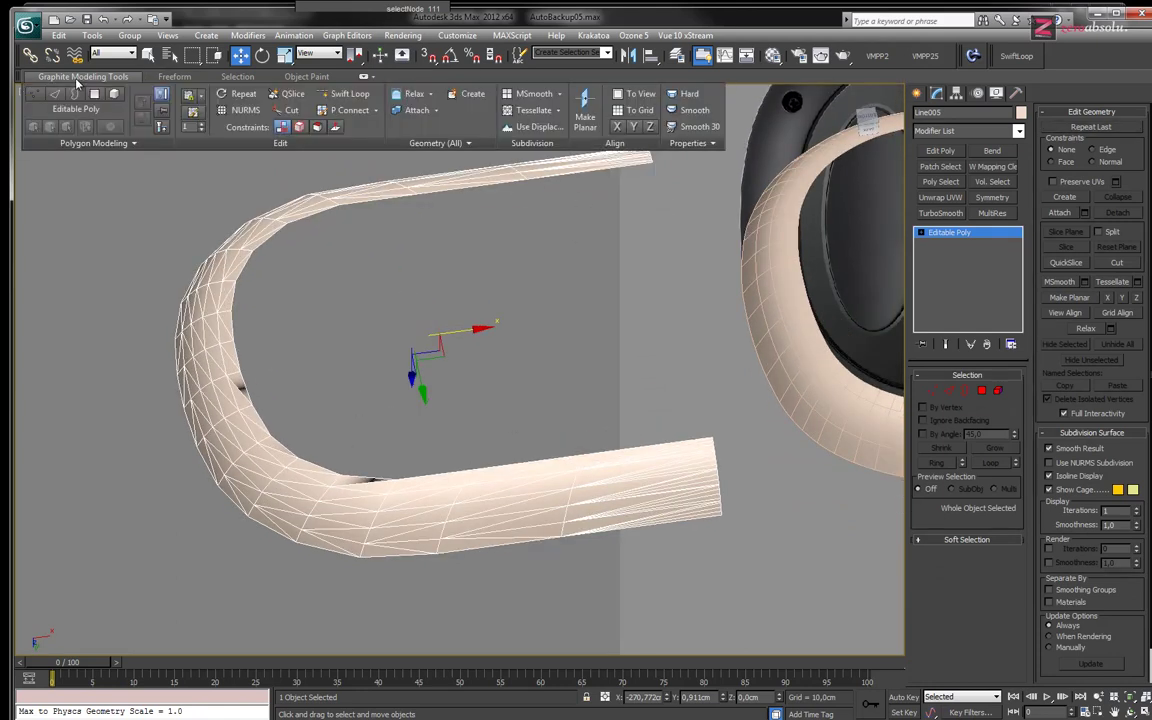
{"action": "left_click", "coordinate": [440, 143]}
{"action": "left_click", "coordinate": [428, 170]}
{"action": "mouse_move", "coordinate": [347, 314]}
{"action": "middle_mouse_down", "text": "alt"}
{"action": "mouse_move", "coordinate": [401, 442]}
{"action": "mouse_move", "coordinate": [362, 428]}
{"action": "mouse_move", "coordinate": [278, 432]}
{"action": "mouse_move", "coordinate": [303, 468]}
{"action": "mouse_move", "coordinate": [378, 442]}
{"action": "mouse_move", "coordinate": [316, 456]}
{"action": "mouse_move", "coordinate": [386, 473]}
{"action": "mouse_move", "coordinate": [447, 423]}
{"action": "middle_mouse_up", "text": "alt"}
In Edge mode, remove the stray diagonal edges on the inner bend with Ctrl+Backspace
{"action": "left_click", "coordinate": [921, 232]}
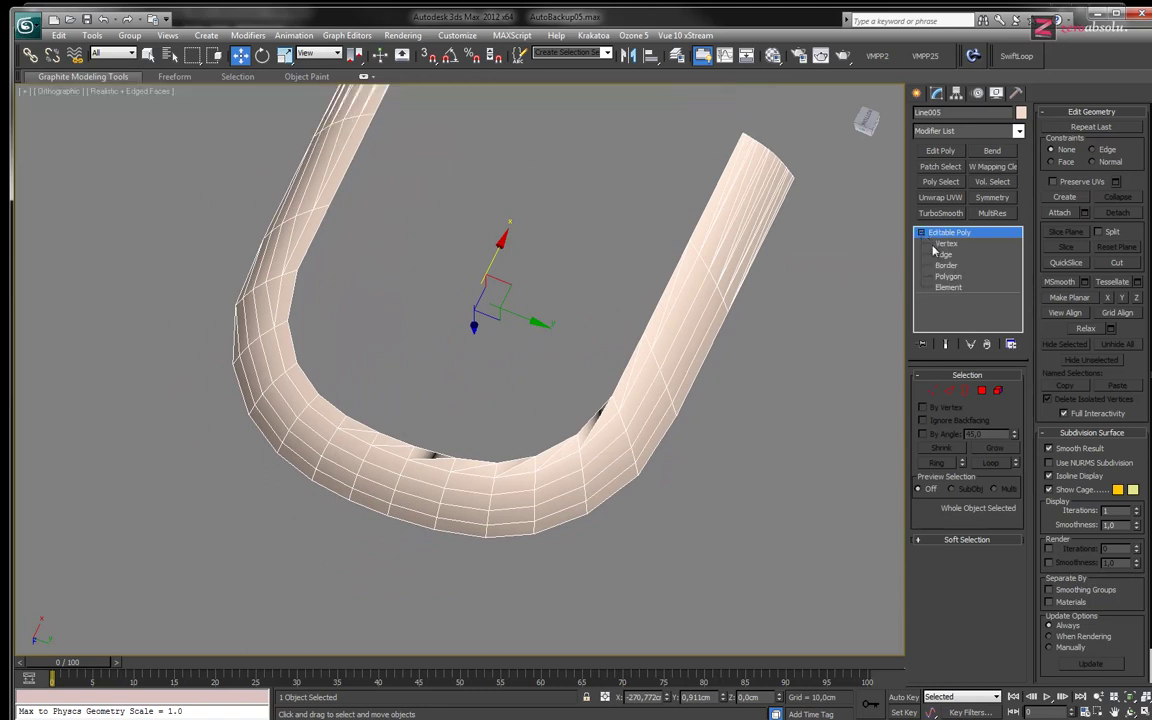
{"action": "key", "text": "2"}
{"action": "scroll", "coordinate": [443, 364], "scroll_direction": "up", "scroll_amount": 2}
{"action": "scroll", "coordinate": [405, 424], "scroll_direction": "up", "scroll_amount": 2}
{"action": "left_click", "coordinate": [372, 386]}
{"action": "left_click", "coordinate": [308, 380], "text": "ctrl"}
{"action": "left_click", "coordinate": [147, 55]}
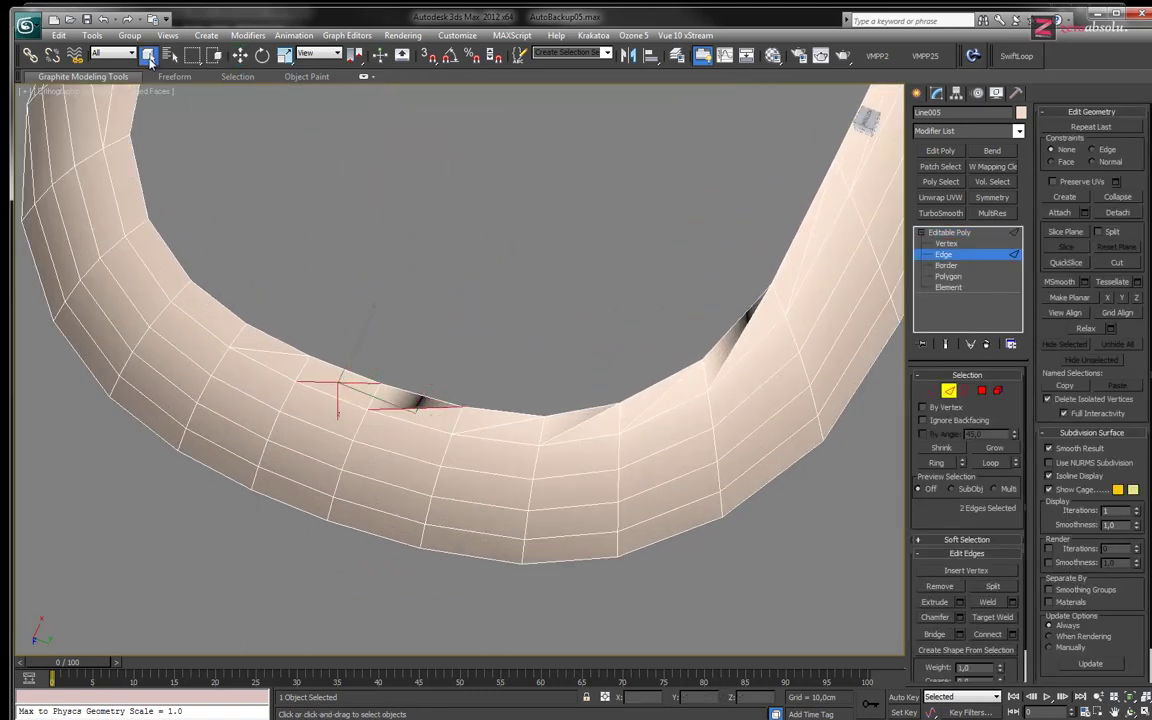
{"action": "left_click", "coordinate": [262, 350], "text": "ctrl"}
{"action": "left_click", "coordinate": [500, 424], "text": "ctrl"}
{"action": "left_click", "coordinate": [565, 428], "text": "ctrl"}
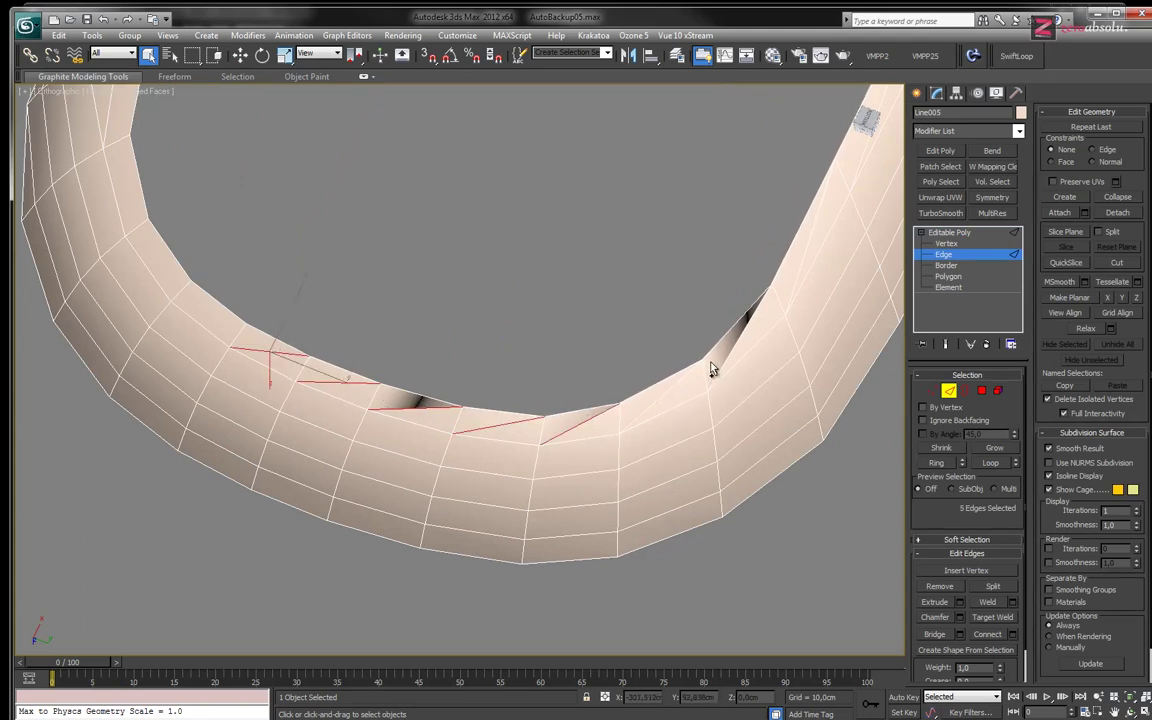
{"action": "left_click", "coordinate": [664, 394], "text": "ctrl"}
{"action": "left_click", "coordinate": [748, 313], "text": "ctrl"}
{"action": "left_click", "coordinate": [805, 250], "text": "ctrl"}
{"action": "scroll", "coordinate": [591, 481], "scroll_direction": "up", "scroll_amount": 5}
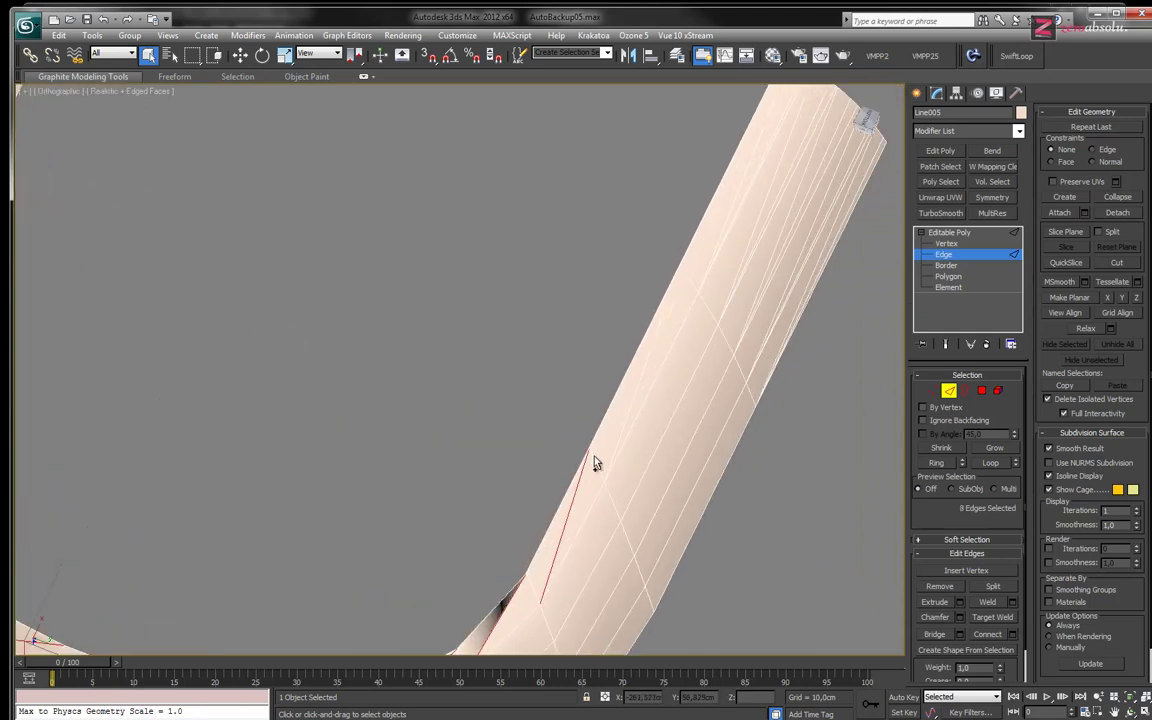
{"action": "left_click", "coordinate": [643, 386], "text": "ctrl"}
{"action": "left_click", "coordinate": [723, 235], "text": "ctrl"}
{"action": "scroll", "coordinate": [640, 416], "scroll_direction": "down", "scroll_amount": 3}
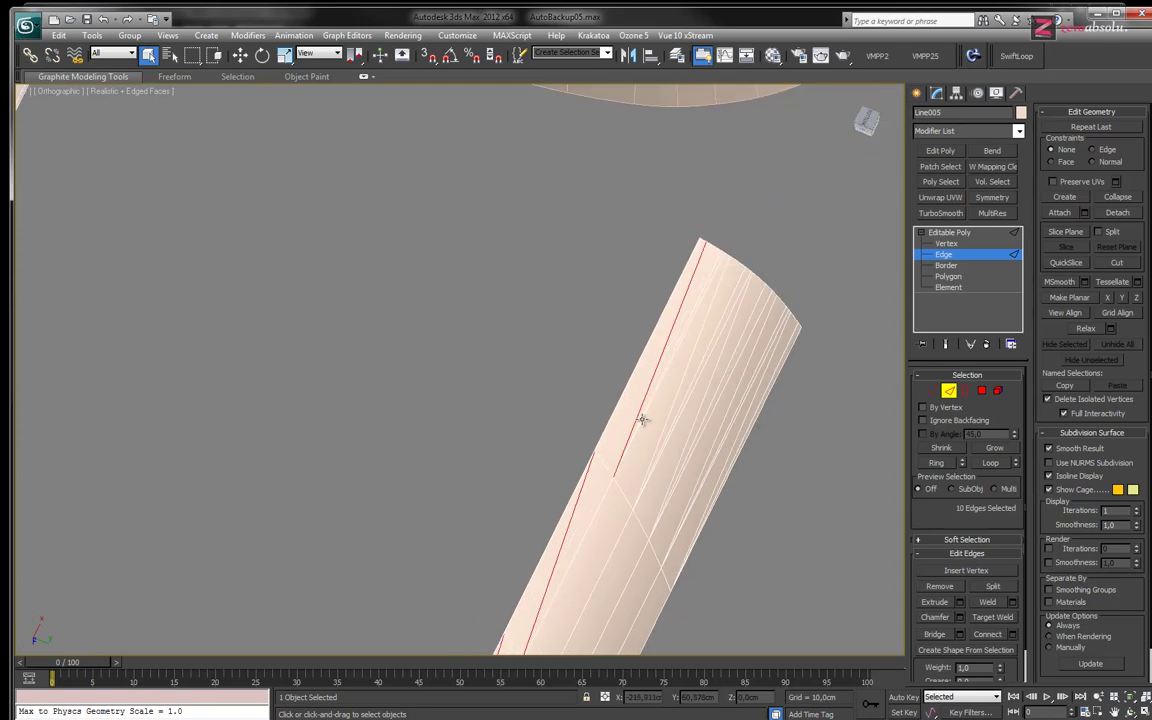
{"action": "key", "text": "ctrl+BackSpace"}
Remove the long diagonal edges running along the straight arm
{"action": "scroll", "coordinate": [668, 355], "scroll_direction": "up", "scroll_amount": 2}
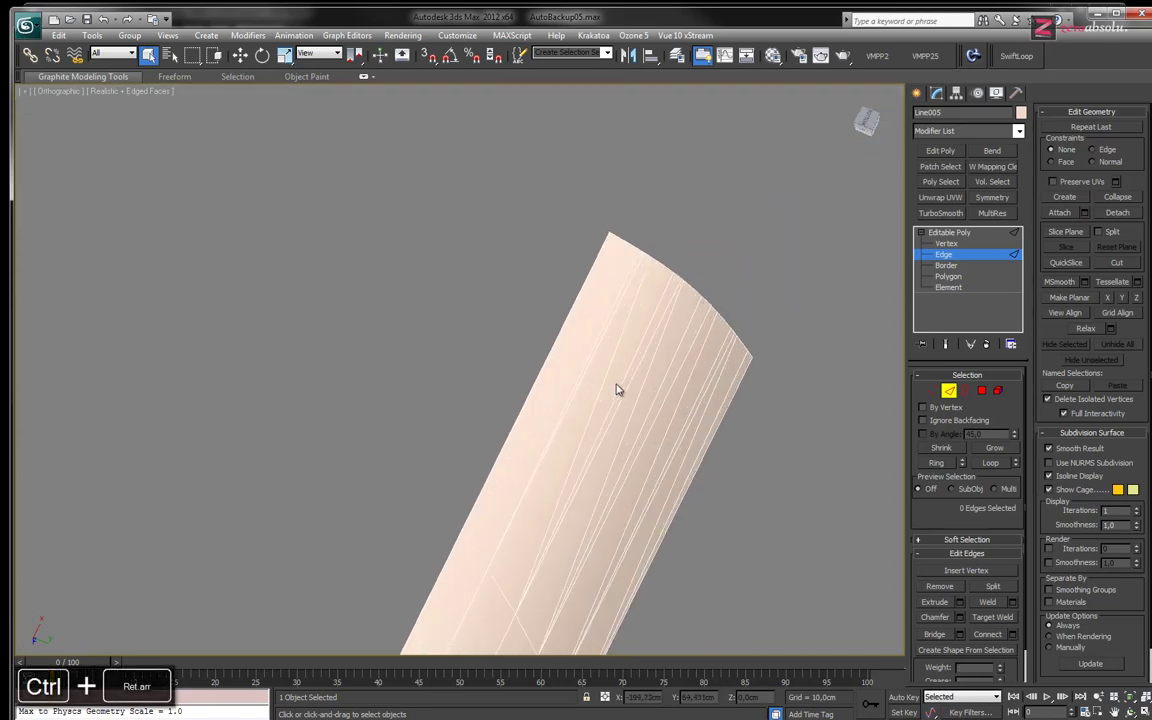
{"action": "scroll", "coordinate": [617, 391], "scroll_direction": "up", "scroll_amount": 1}
{"action": "left_click", "coordinate": [594, 303]}
{"action": "left_click", "coordinate": [624, 314], "text": "ctrl"}
{"action": "mouse_move", "coordinate": [637, 322]}
{"action": "middle_mouse_down", "text": "alt"}
{"action": "mouse_move", "coordinate": [609, 293]}
{"action": "mouse_move", "coordinate": [645, 298]}
{"action": "mouse_move", "coordinate": [619, 312]}
{"action": "mouse_move", "coordinate": [720, 429]}
{"action": "middle_mouse_up", "text": "alt"}
{"action": "left_click", "coordinate": [784, 468], "text": "ctrl"}
{"action": "left_click", "coordinate": [725, 480], "text": "ctrl"}
{"action": "left_click", "coordinate": [716, 512], "text": "ctrl"}
{"action": "left_click", "coordinate": [720, 556], "text": "ctrl"}
{"action": "left_click", "coordinate": [723, 585], "text": "ctrl"}
{"action": "left_click", "coordinate": [725, 607], "text": "ctrl"}
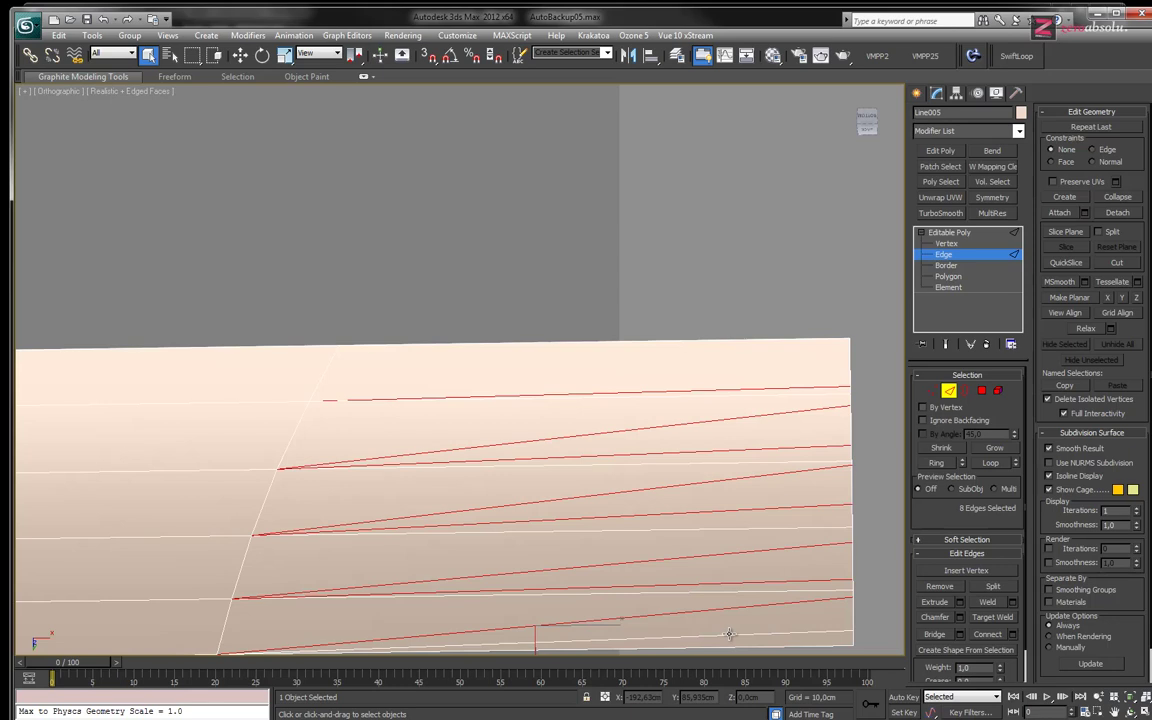
{"action": "key", "text": "ctrl+BackSpace"}
Reframe the tube and select long diagonal edges on the straight section
{"action": "middle_click_drag", "start_coordinate": [233, 395], "coordinate": [423, 300]}
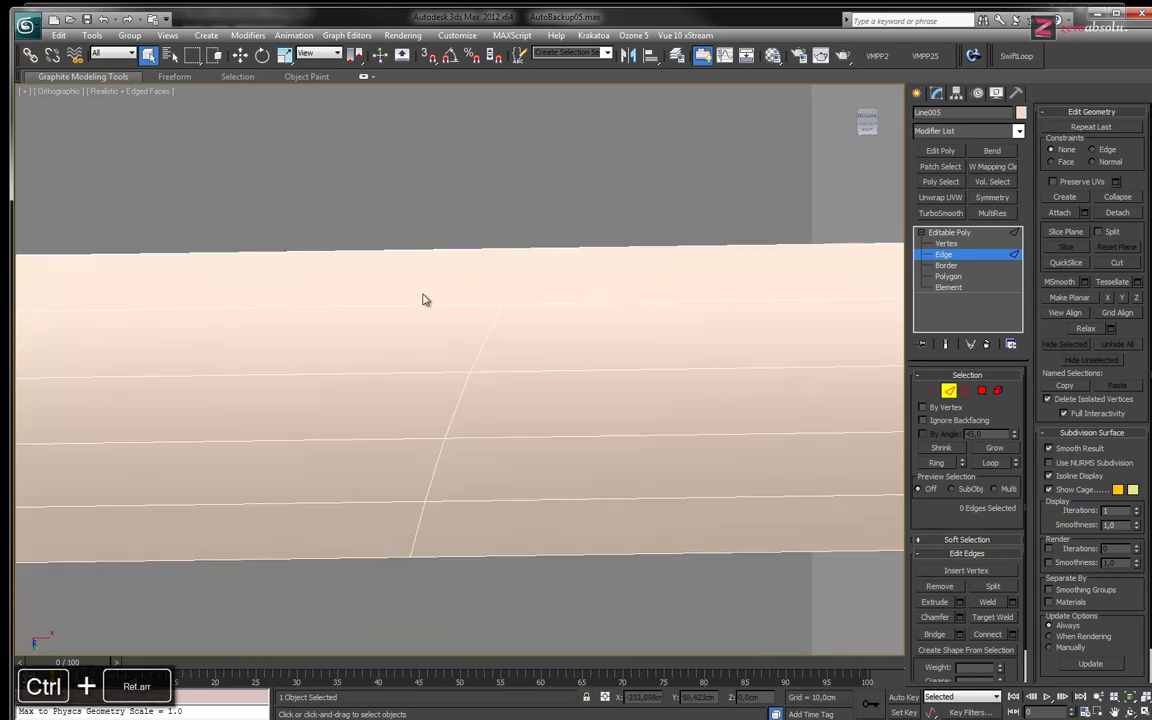
{"action": "scroll", "coordinate": [423, 300], "scroll_direction": "down", "scroll_amount": 5}
{"action": "scroll", "coordinate": [468, 208], "scroll_direction": "down", "scroll_amount": 3}
{"action": "middle_click_drag", "start_coordinate": [468, 208], "coordinate": [476, 352]}
{"action": "scroll", "coordinate": [476, 422], "scroll_direction": "up", "scroll_amount": 5}
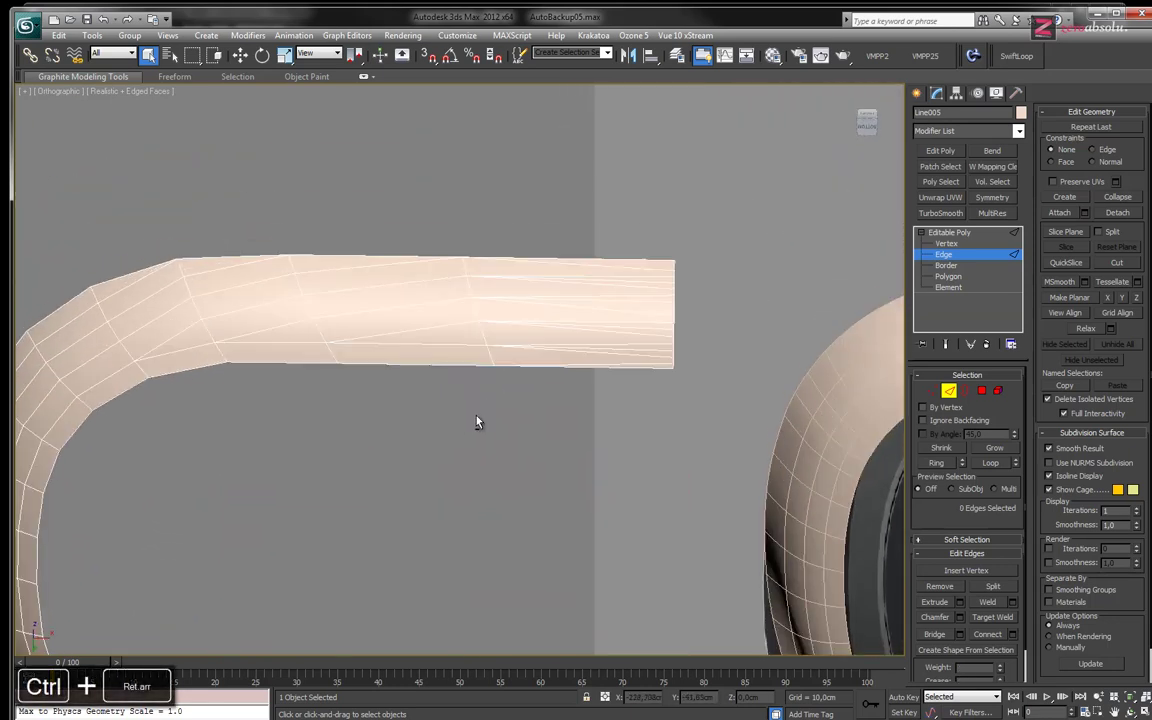
{"action": "middle_click_drag", "start_coordinate": [476, 422], "coordinate": [290, 424]}
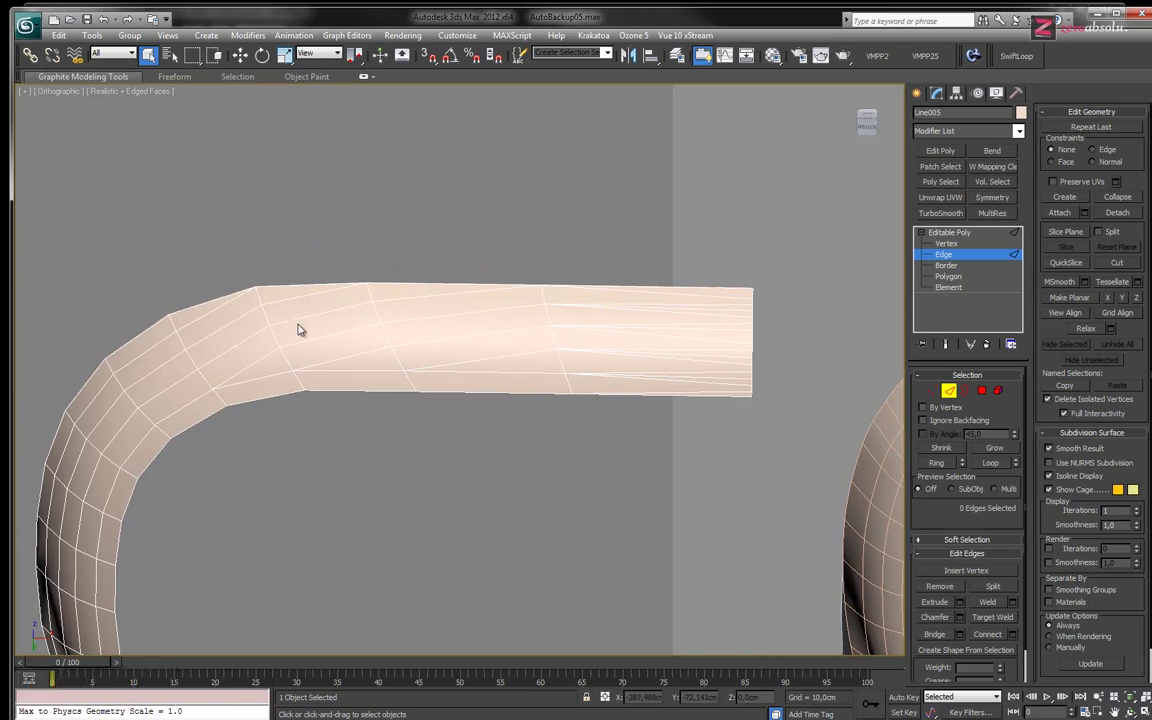
{"action": "scroll", "coordinate": [447, 404], "scroll_direction": "up", "scroll_amount": 2}
{"action": "scroll", "coordinate": [326, 400], "scroll_direction": "up", "scroll_amount": 1}
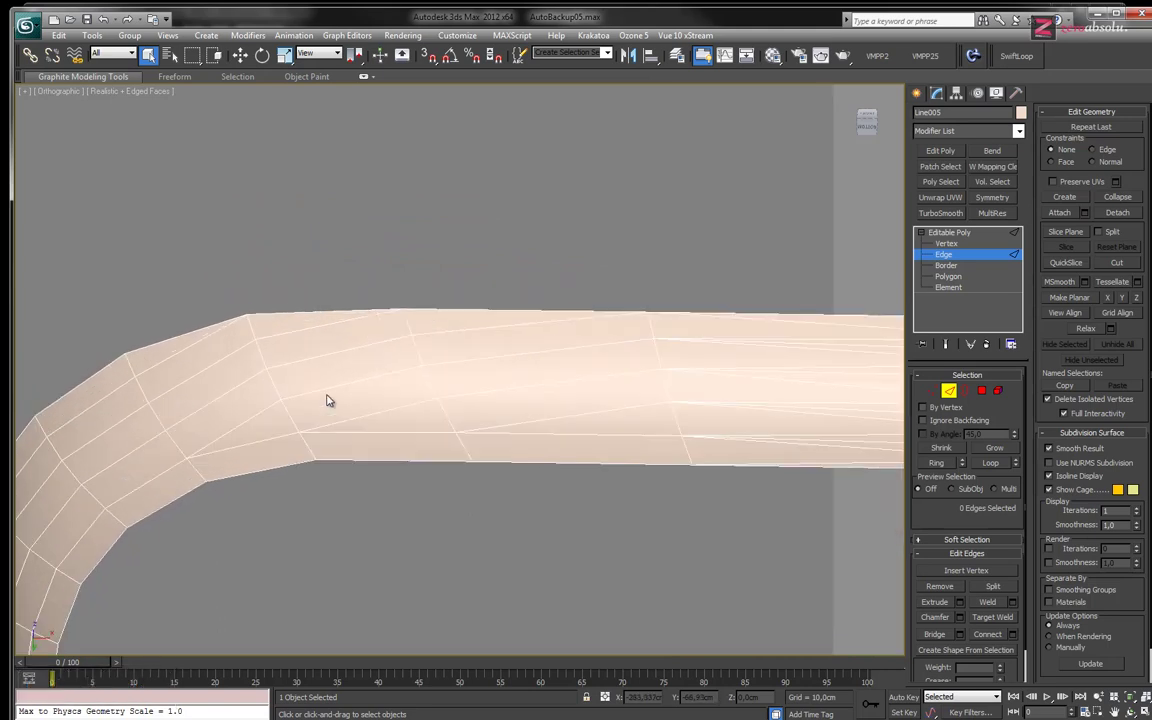
{"action": "middle_click_drag", "start_coordinate": [324, 391], "coordinate": [293, 367]}
{"action": "middle_click_drag", "start_coordinate": [800, 319], "coordinate": [586, 335], "text": "alt"}
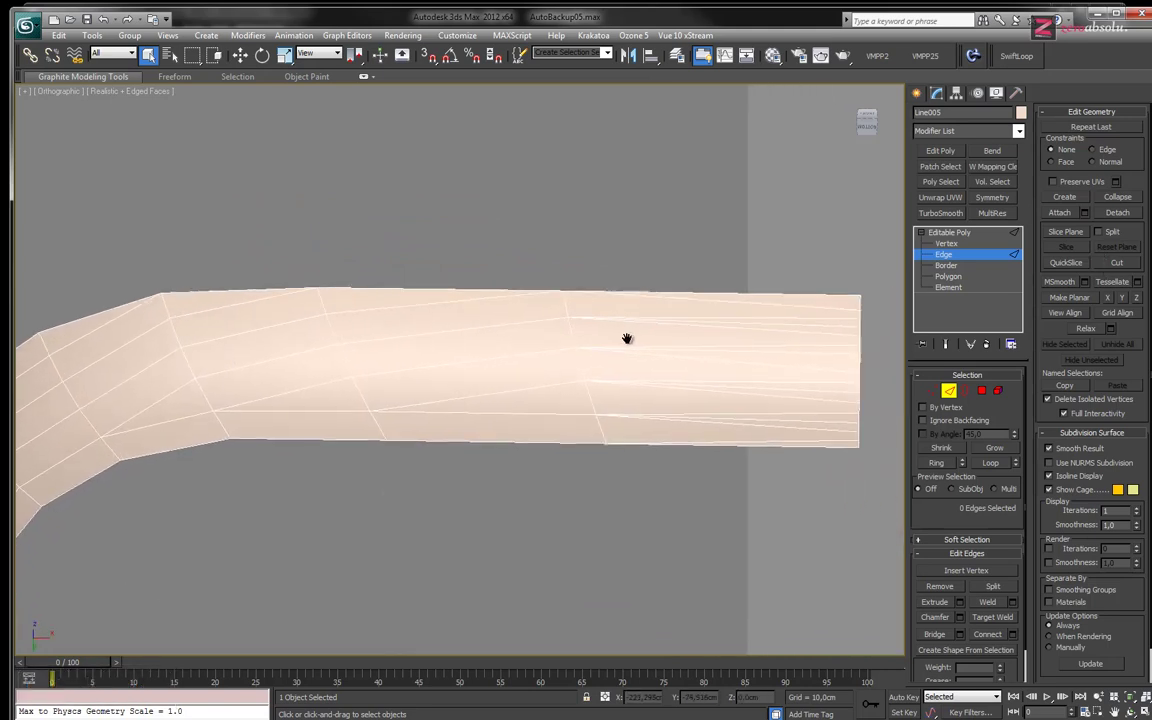
{"action": "left_click", "coordinate": [706, 331]}
{"action": "left_click", "coordinate": [728, 294], "text": "ctrl"}
{"action": "left_click", "coordinate": [797, 325], "text": "ctrl"}
{"action": "left_click", "coordinate": [784, 362], "text": "ctrl"}
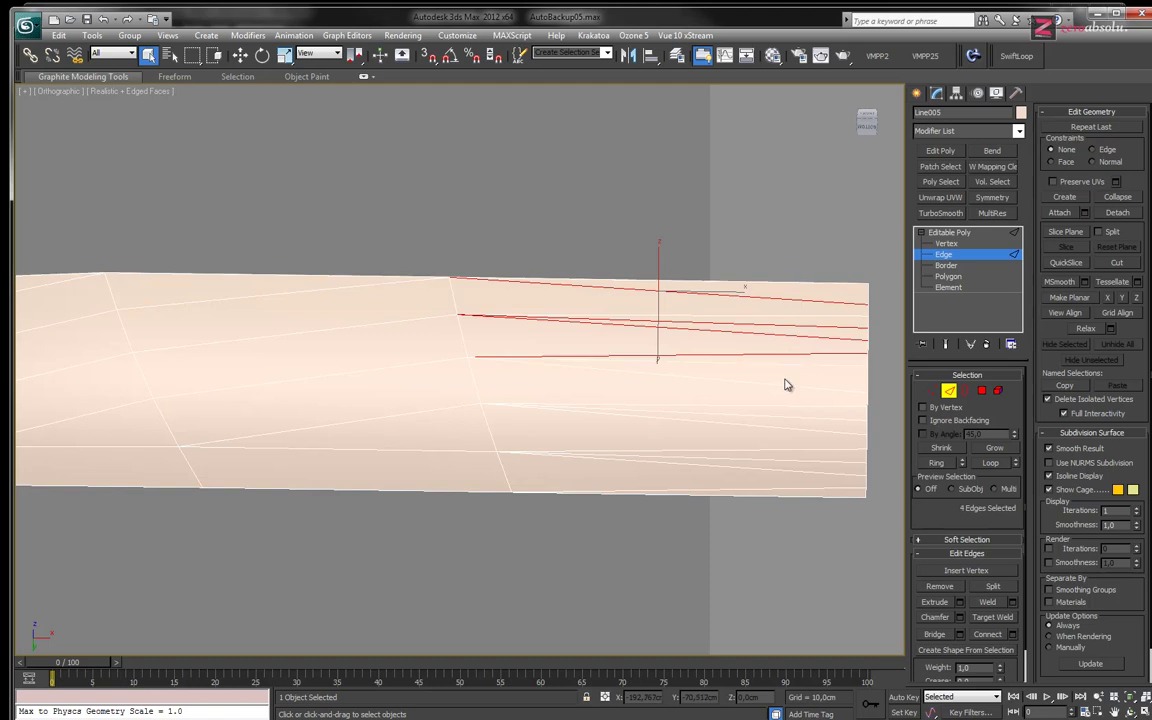
Add the lower long edges to the selection and remove them all
{"action": "left_click", "coordinate": [784, 384], "text": "ctrl"}
{"action": "left_click", "coordinate": [766, 426], "text": "ctrl"}
{"action": "left_click", "coordinate": [795, 427], "text": "ctrl"}
{"action": "left_click", "coordinate": [810, 462], "text": "ctrl"}
{"action": "left_click", "coordinate": [811, 472], "text": "ctrl"}
{"action": "left_click", "coordinate": [815, 489], "text": "ctrl"}
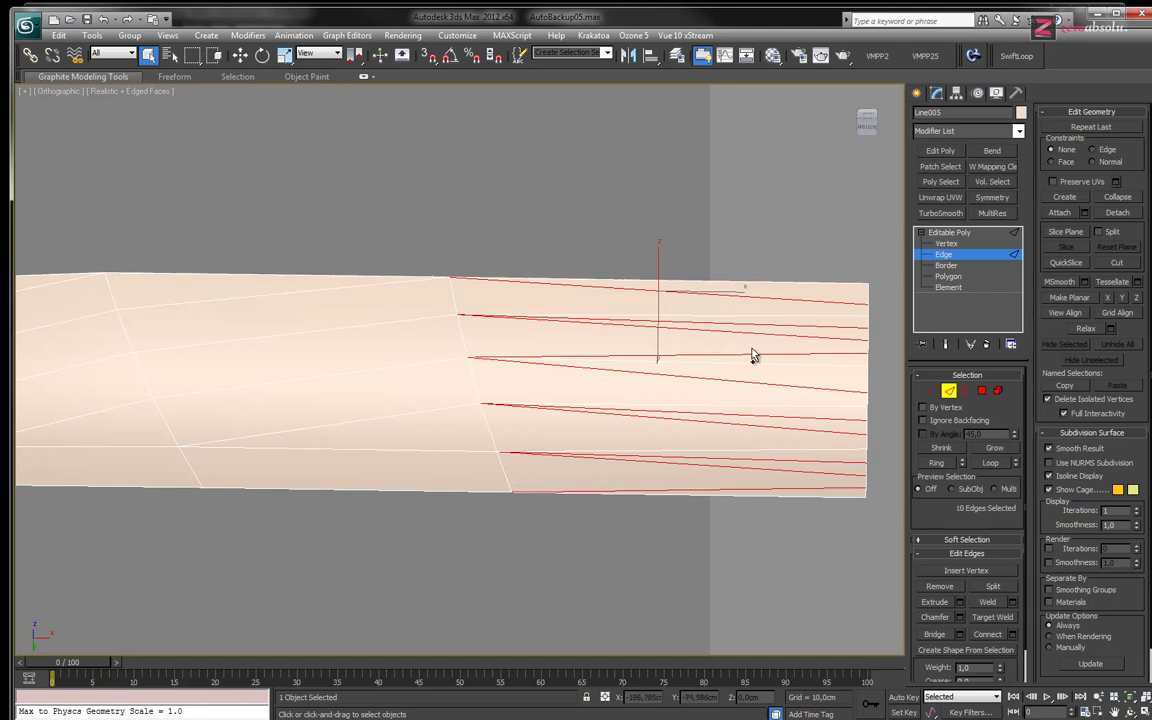
{"action": "key", "text": "ctrl+BackSpace"}
{"action": "mouse_move", "coordinate": [429, 398]}
{"action": "middle_mouse_down"}
{"action": "mouse_move", "coordinate": [545, 375]}
{"action": "mouse_move", "coordinate": [517, 438]}
{"action": "middle_mouse_up"}
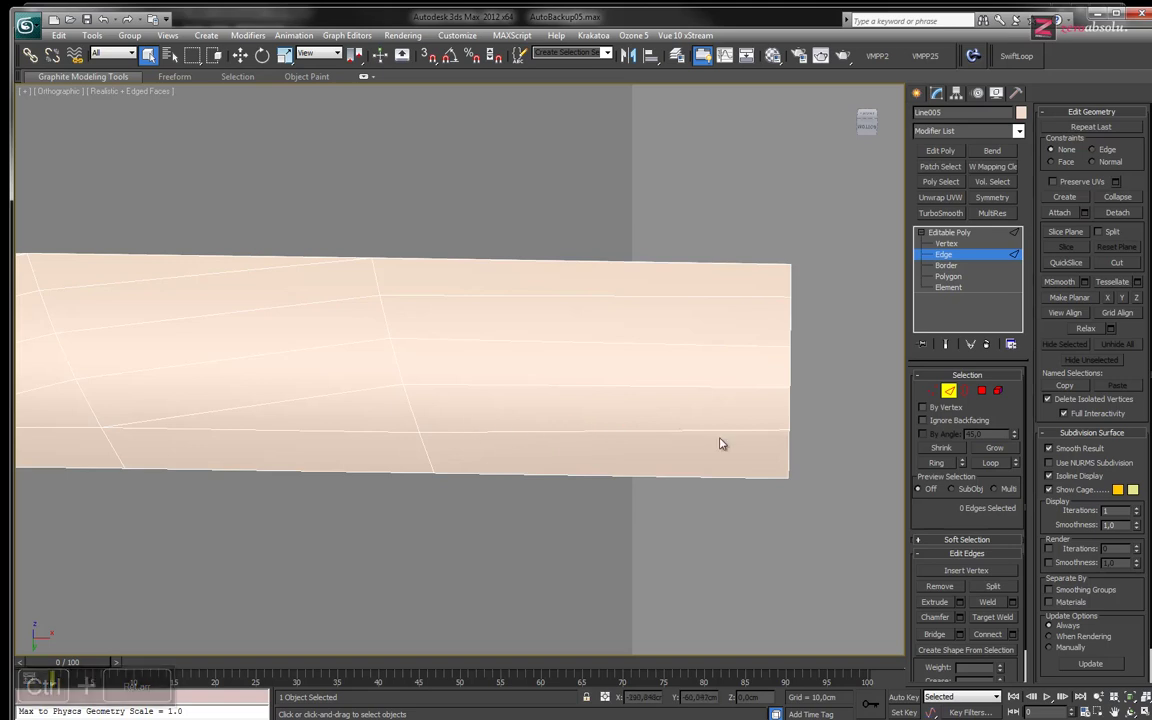
{"action": "key", "text": "ctrl+z"}
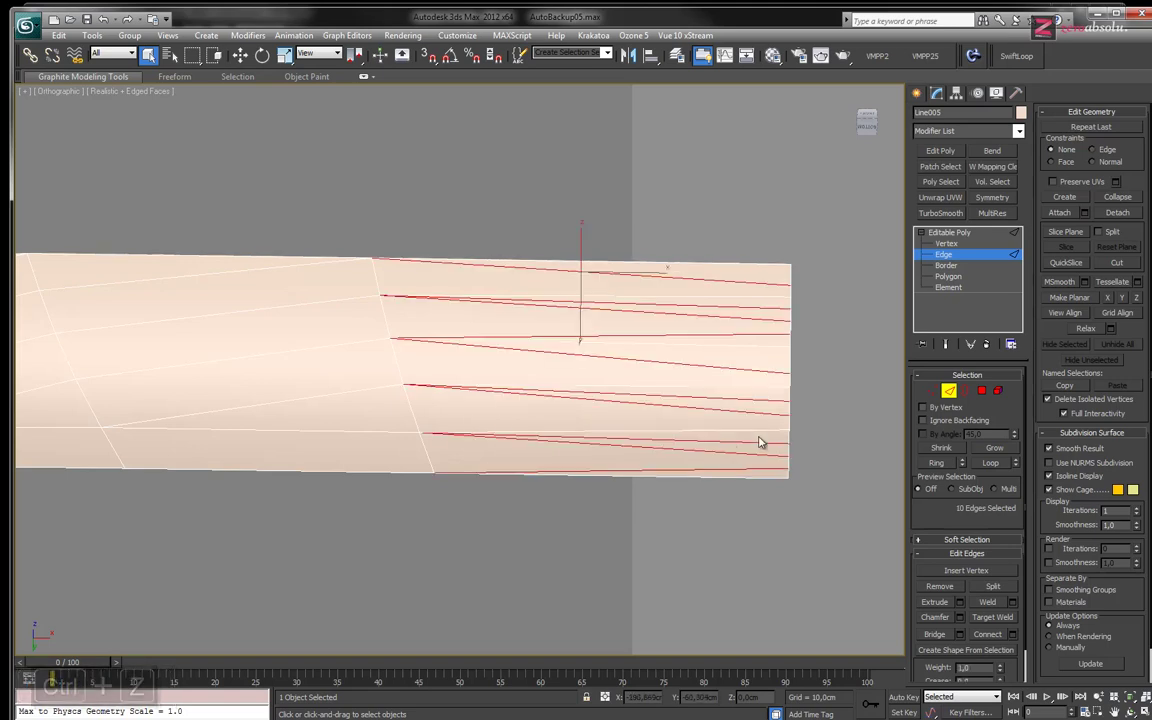
{"action": "key", "text": "ctrl+BackSpace"}
{"action": "mouse_move", "coordinate": [535, 476]}
{"action": "middle_mouse_down", "text": "alt"}
{"action": "mouse_move", "coordinate": [674, 429]}
{"action": "mouse_move", "coordinate": [674, 440]}
{"action": "mouse_move", "coordinate": [612, 354]}
{"action": "mouse_move", "coordinate": [527, 378]}
{"action": "mouse_move", "coordinate": [573, 347]}
{"action": "middle_mouse_up", "text": "alt"}
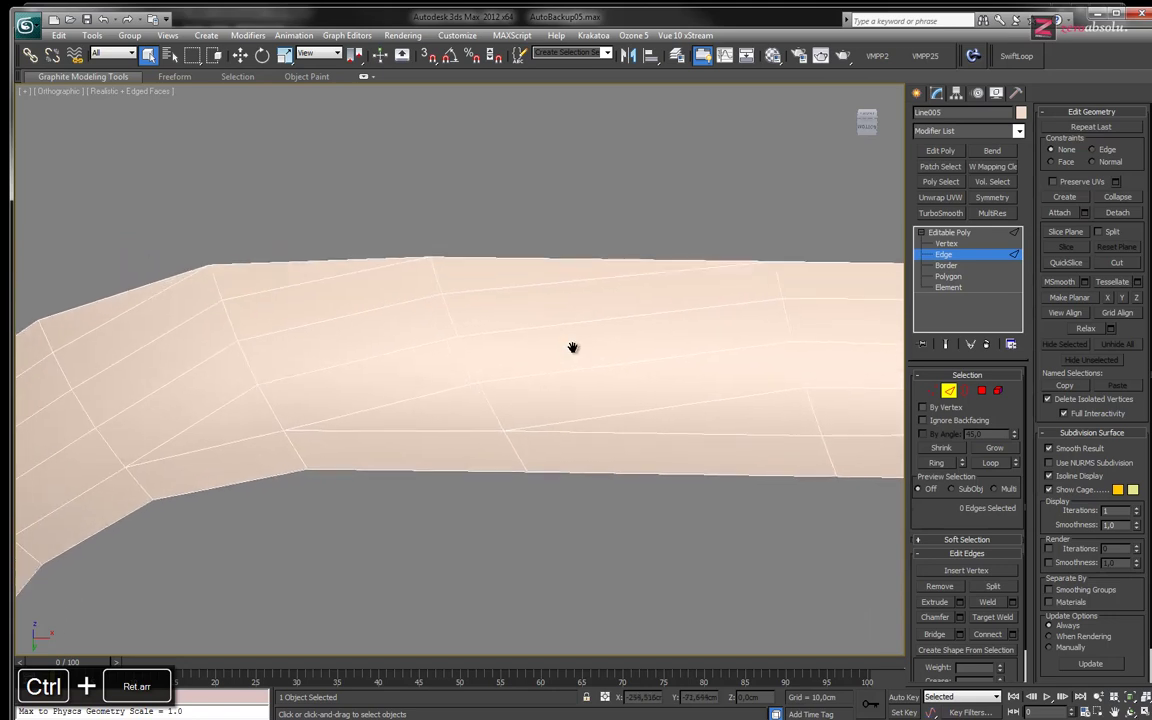
At Vertex level, start a Cut on an edge of the straight section
{"action": "left_click", "coordinate": [946, 243]}
{"action": "key", "text": "alt+c"}
{"action": "mouse_move", "coordinate": [347, 314]}
{"action": "middle_mouse_down"}
{"action": "mouse_move", "coordinate": [369, 354]}
{"action": "mouse_move", "coordinate": [346, 372]}
{"action": "middle_mouse_up"}
{"action": "left_click", "coordinate": [399, 318]}
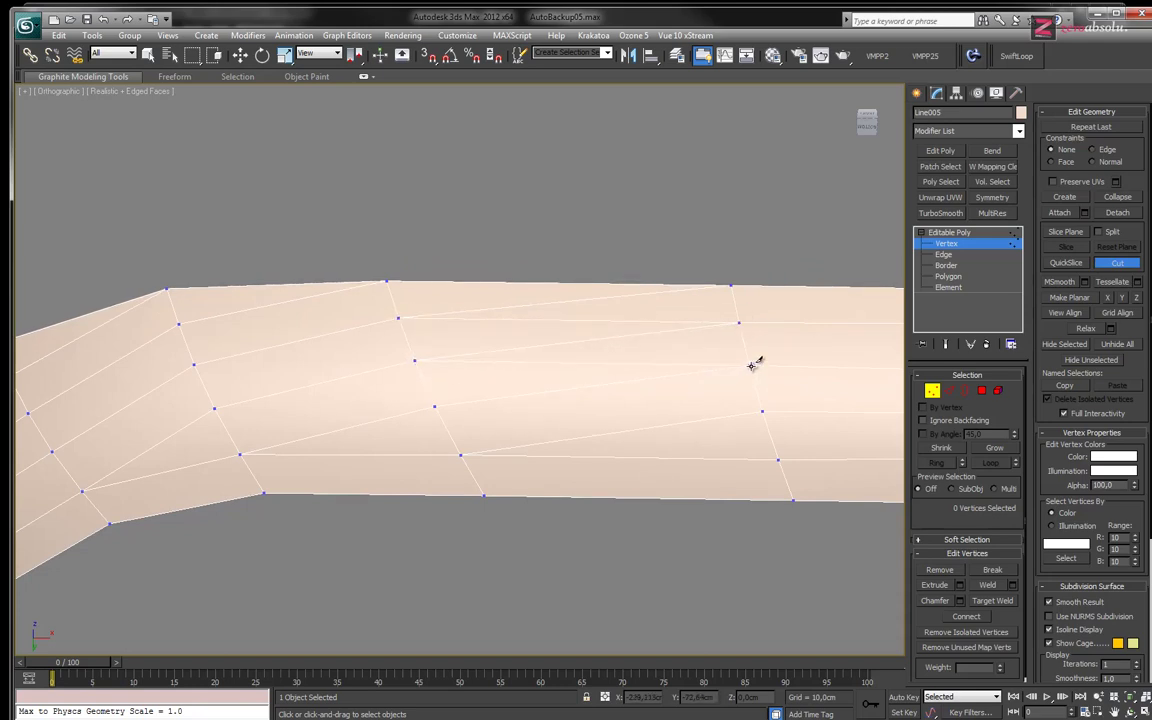
Cut a chain of new edges across the faces just past the bend
{"action": "left_click", "coordinate": [436, 407]}
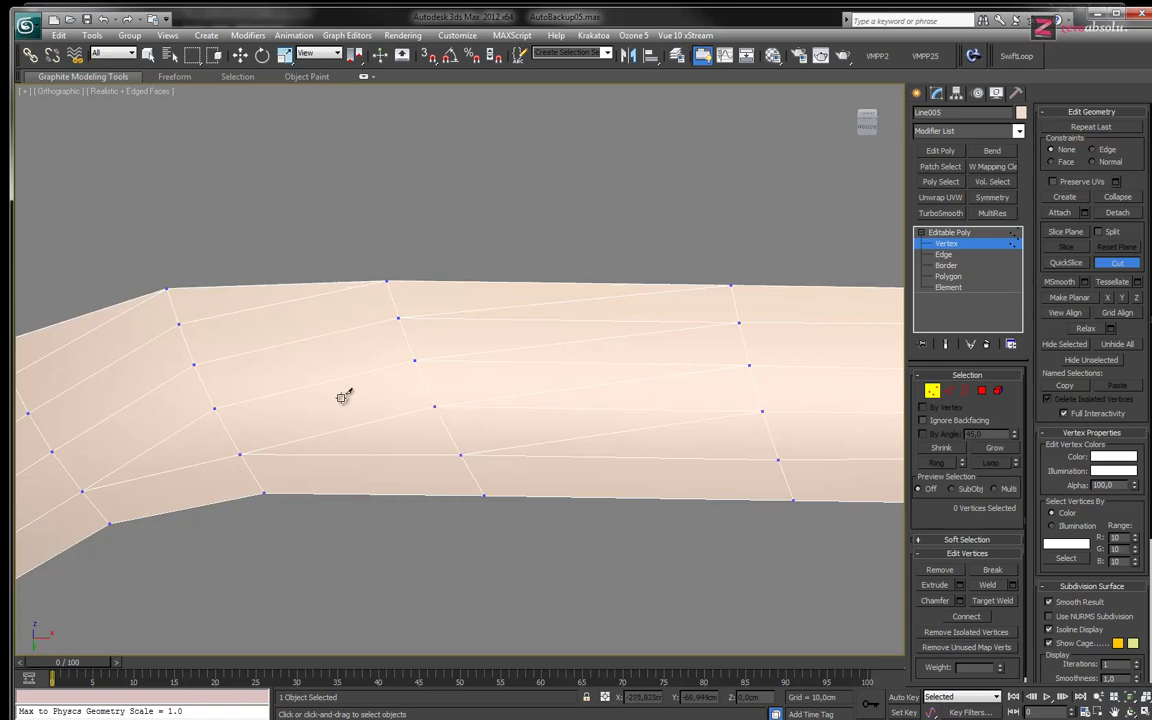
{"action": "middle_click_drag", "start_coordinate": [342, 398], "coordinate": [437, 347]}
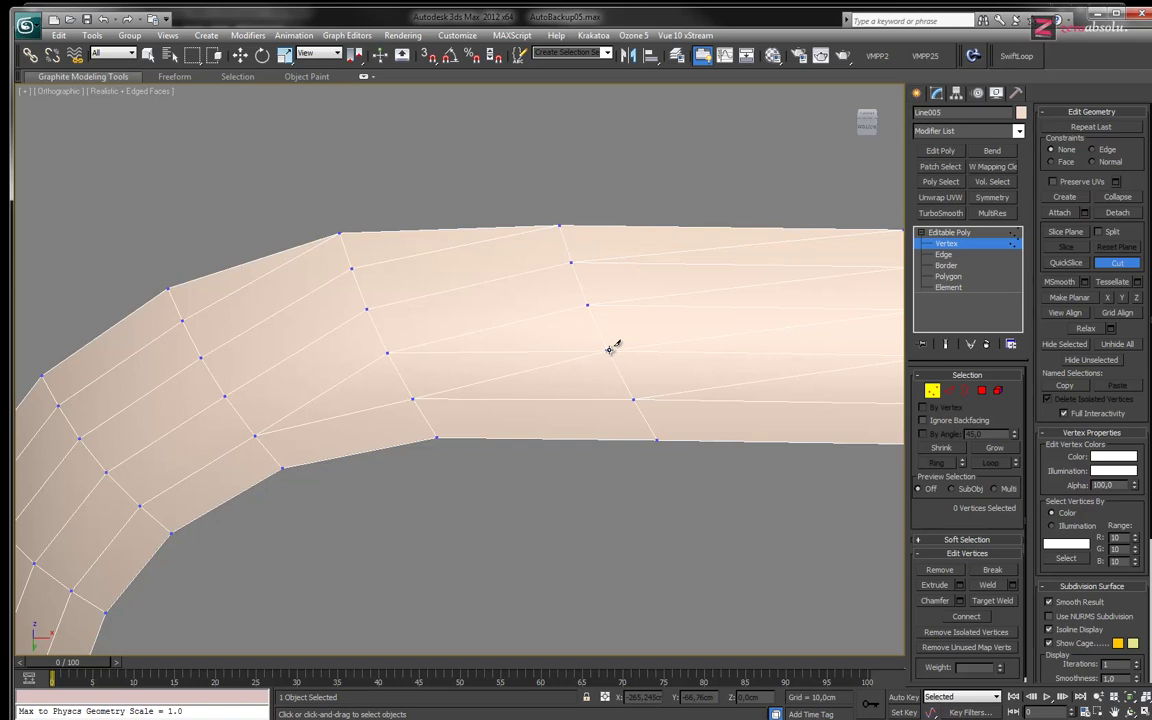
{"action": "left_click", "coordinate": [588, 303]}
{"action": "left_click", "coordinate": [352, 268]}
{"action": "left_click", "coordinate": [570, 262]}
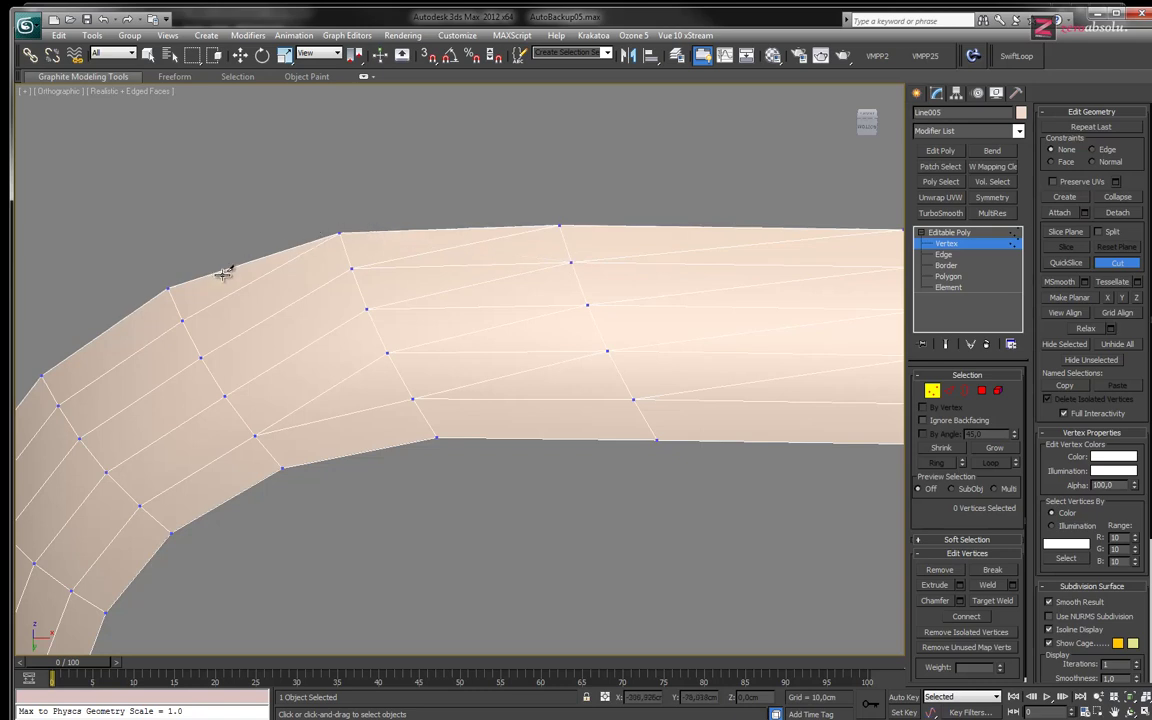
Cut more edges from the upper-left edge and across the lower vertices, then exit Cut
{"action": "left_click", "coordinate": [181, 320]}
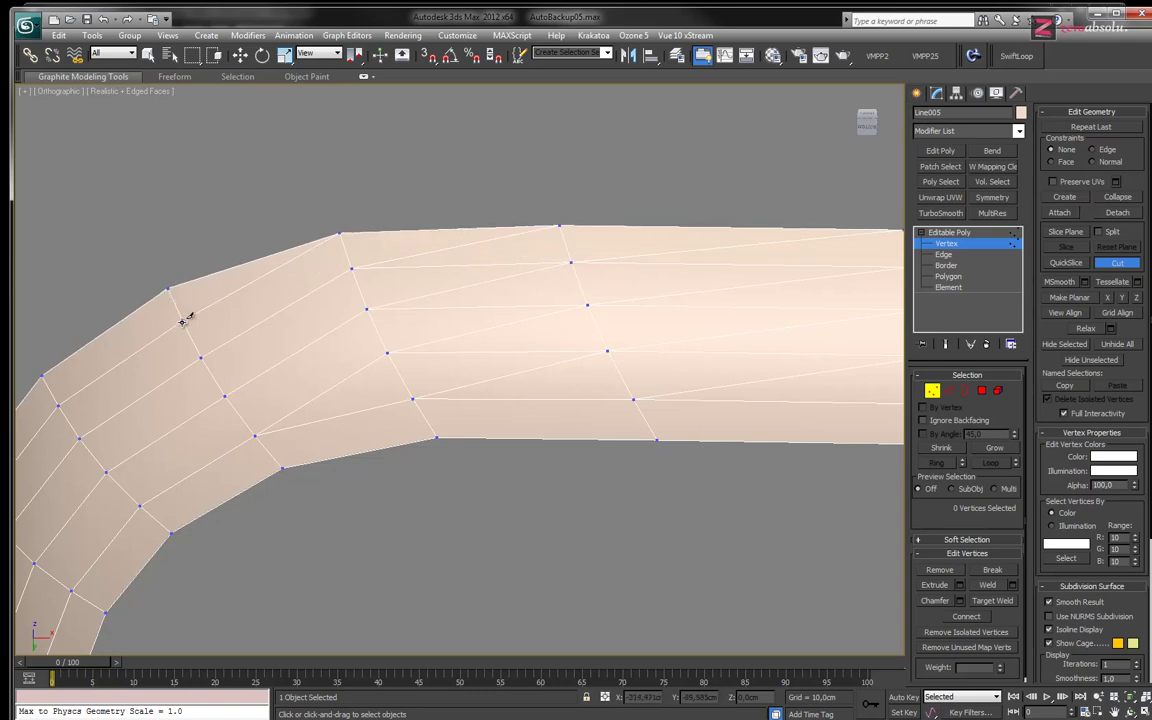
{"action": "left_click", "coordinate": [350, 269]}
{"action": "mouse_move", "coordinate": [281, 346]}
{"action": "middle_mouse_down"}
{"action": "mouse_move", "coordinate": [324, 360]}
{"action": "mouse_move", "coordinate": [307, 391]}
{"action": "middle_mouse_up"}
{"action": "left_click", "coordinate": [311, 387]}
{"action": "left_click", "coordinate": [474, 342]}
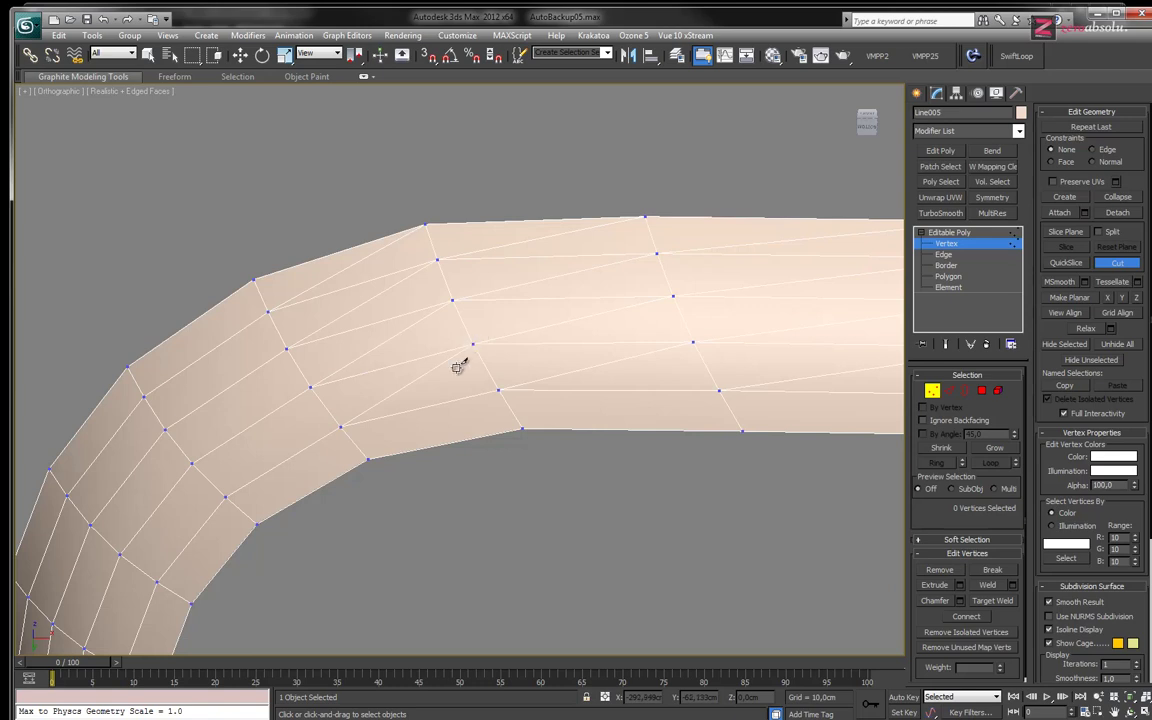
{"action": "right_click", "coordinate": [413, 388]}
Select the leftover long diagonal edges across the straight arm in Edge mode
{"action": "left_click", "coordinate": [943, 254]}
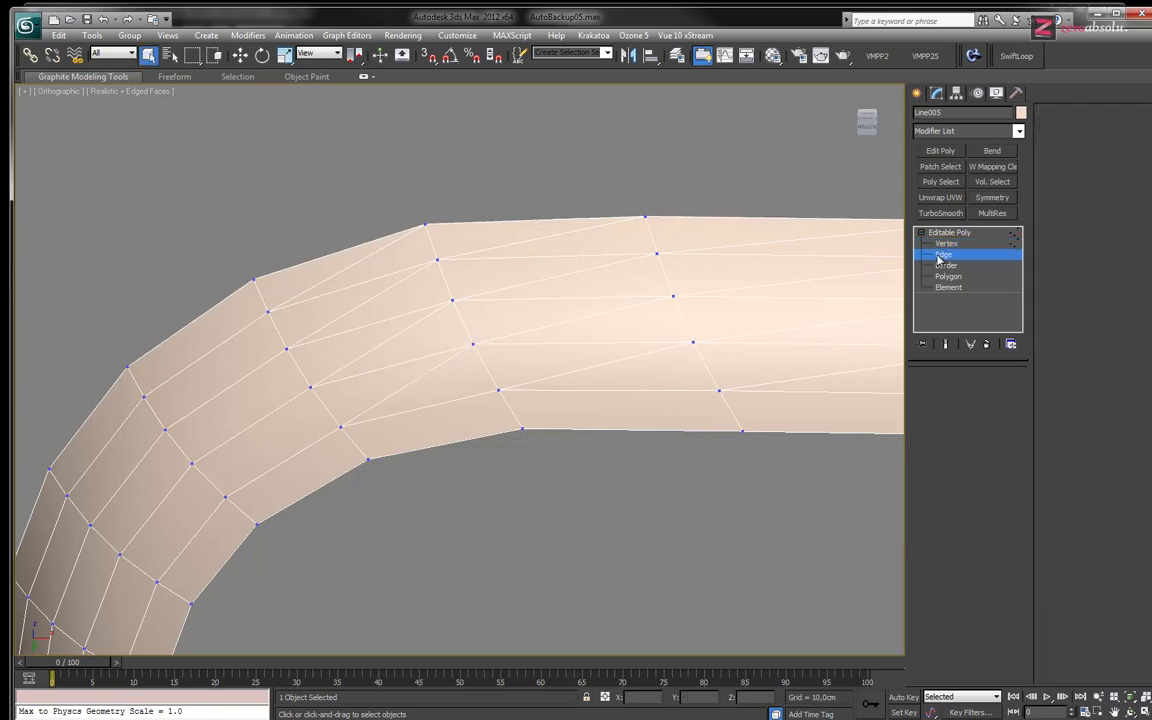
{"action": "left_click", "coordinate": [342, 267]}
{"action": "left_click", "coordinate": [357, 308], "text": "ctrl"}
{"action": "left_click", "coordinate": [405, 346], "text": "ctrl"}
{"action": "left_click", "coordinate": [556, 342], "text": "ctrl"}
{"action": "left_click", "coordinate": [561, 297], "text": "ctrl"}
{"action": "left_click", "coordinate": [541, 258], "text": "ctrl"}
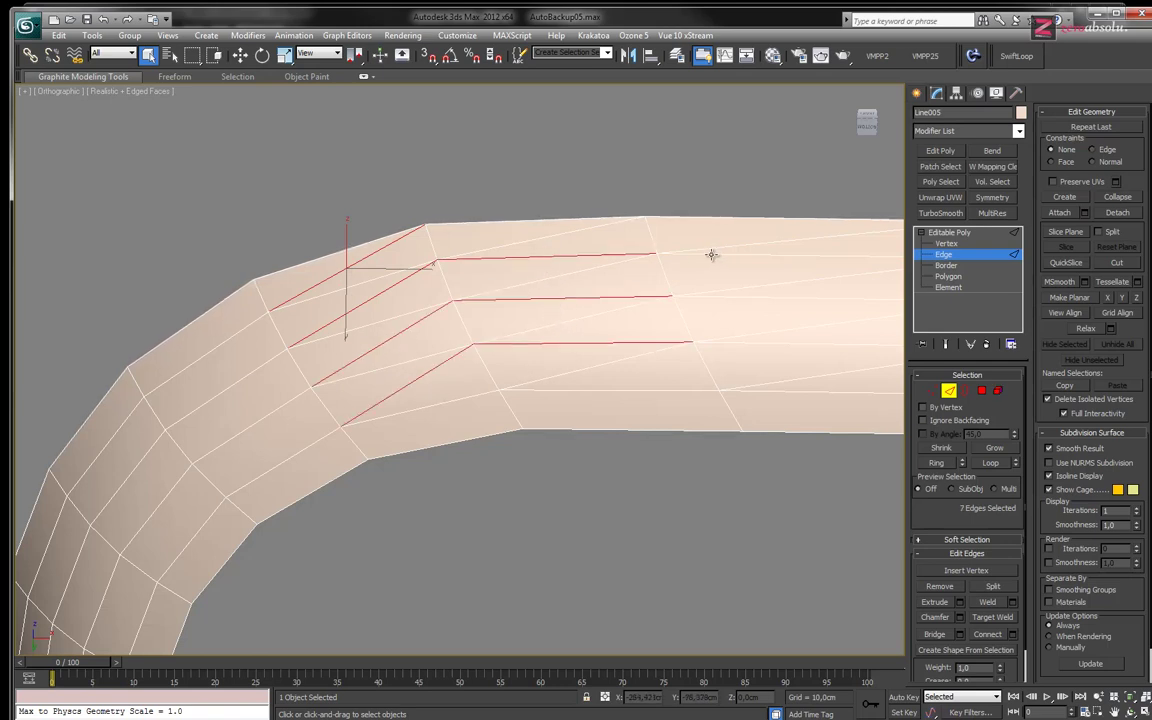
{"action": "left_click", "coordinate": [790, 250], "text": "ctrl"}
{"action": "left_click", "coordinate": [786, 284], "text": "ctrl"}
{"action": "left_click", "coordinate": [790, 329], "text": "ctrl"}
{"action": "left_click", "coordinate": [620, 360], "text": "ctrl"}
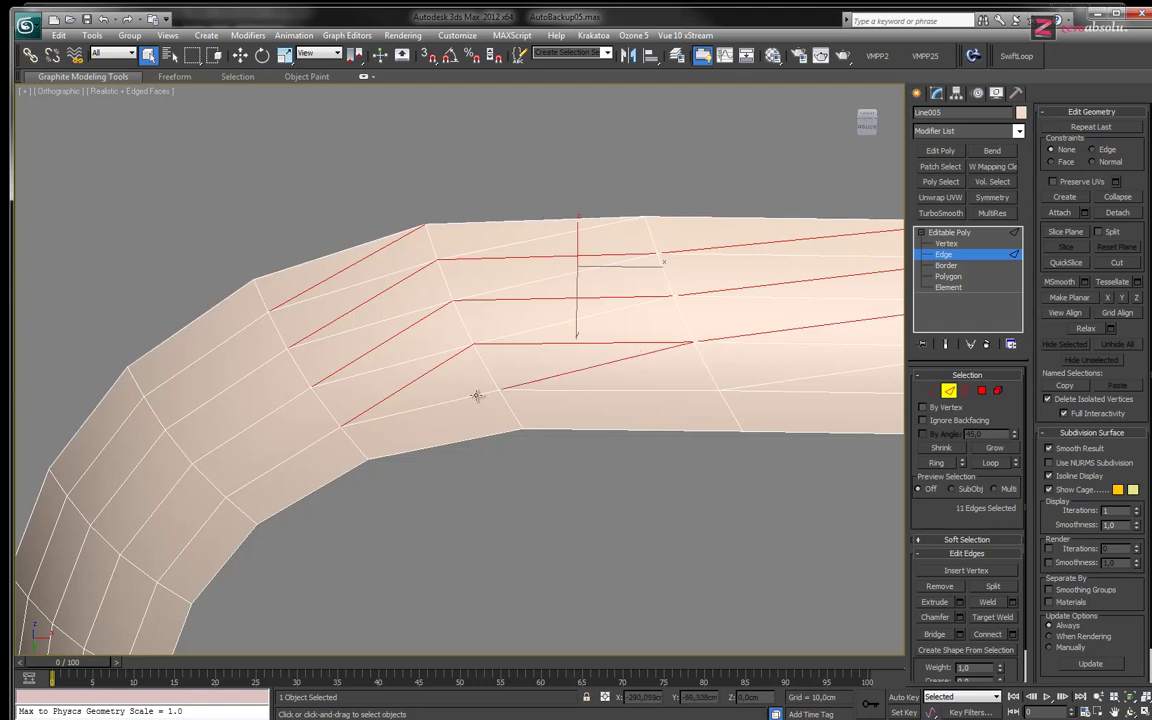
{"action": "mouse_move", "coordinate": [865, 373]}
{"action": "middle_mouse_down"}
{"action": "mouse_move", "coordinate": [635, 355]}
{"action": "mouse_move", "coordinate": [386, 378]}
{"action": "mouse_move", "coordinate": [622, 363]}
{"action": "mouse_move", "coordinate": [658, 334]}
{"action": "middle_mouse_up"}
Remove the selected diagonal edges after undoing a first attempt, then zoom out on the tube
{"action": "key", "text": "ctrl+BackSpace"}
{"action": "key", "text": "ctrl+z"}
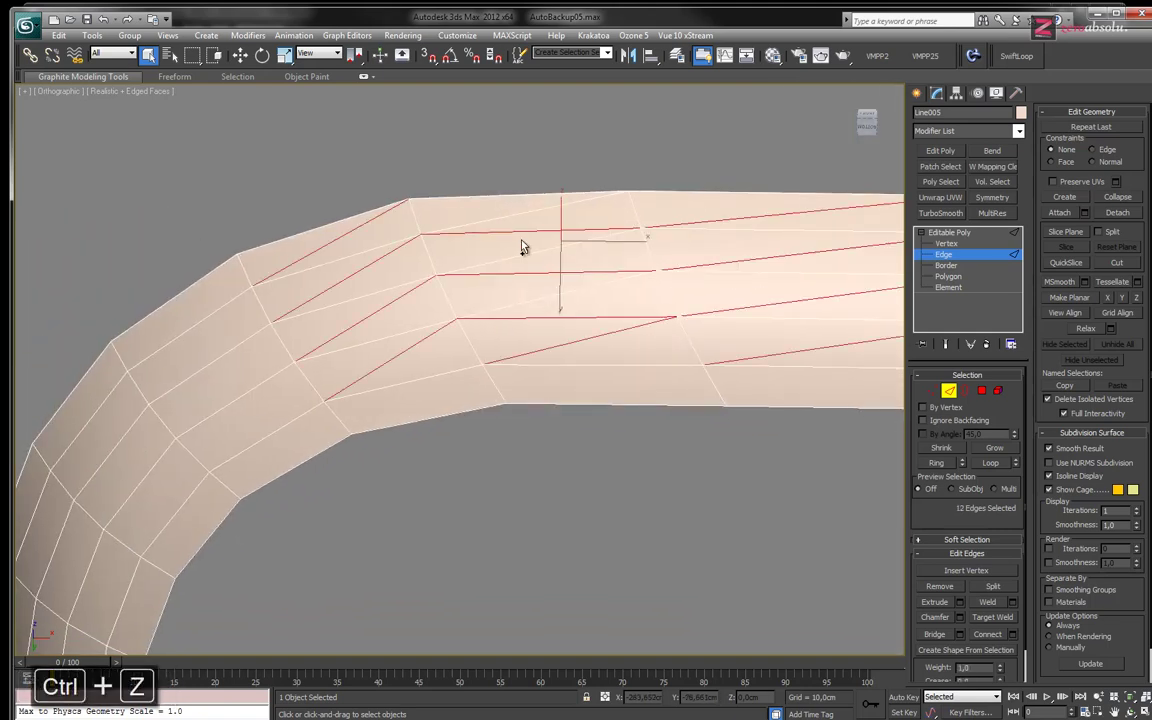
{"action": "key", "text": "ctrl+z"}
{"action": "key", "text": "ctrl+z"}
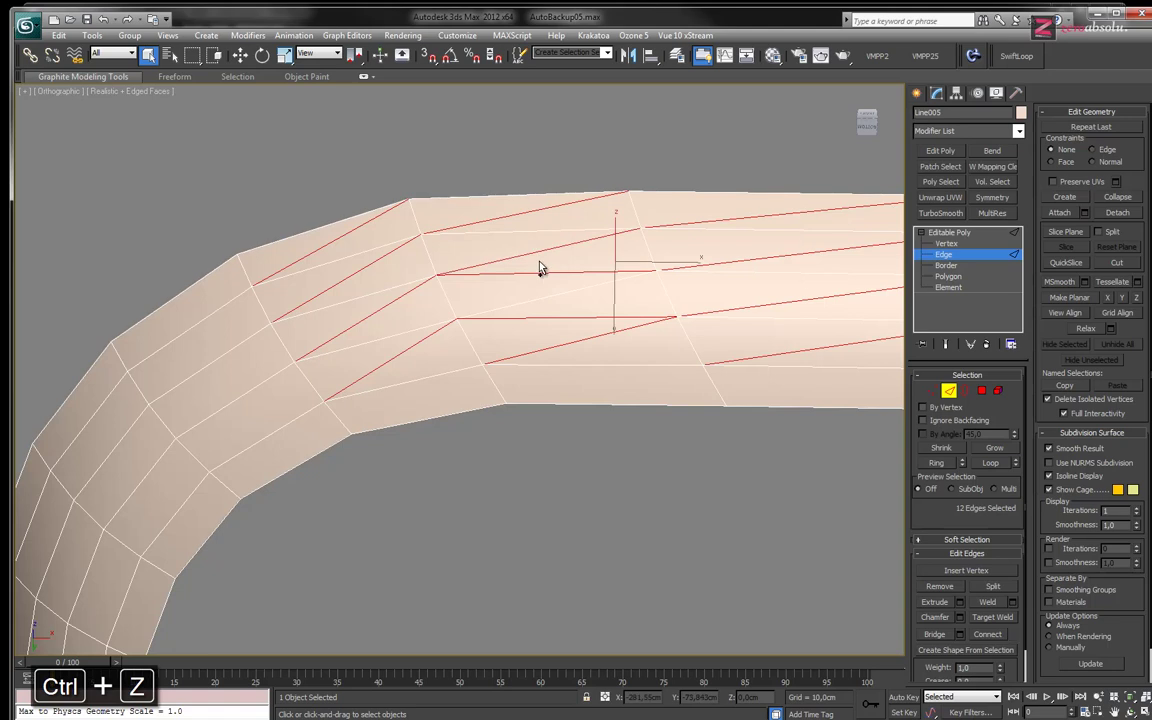
{"action": "key", "text": "ctrl+z"}
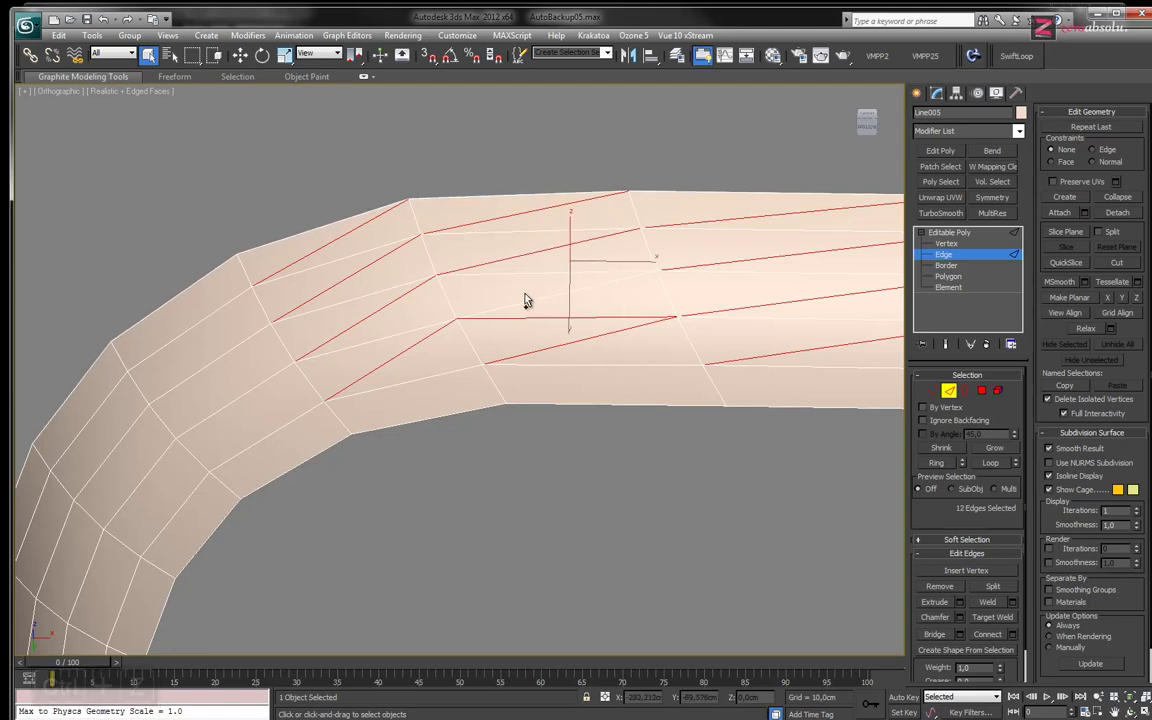
{"action": "middle_click_drag", "start_coordinate": [583, 352], "coordinate": [538, 376]}
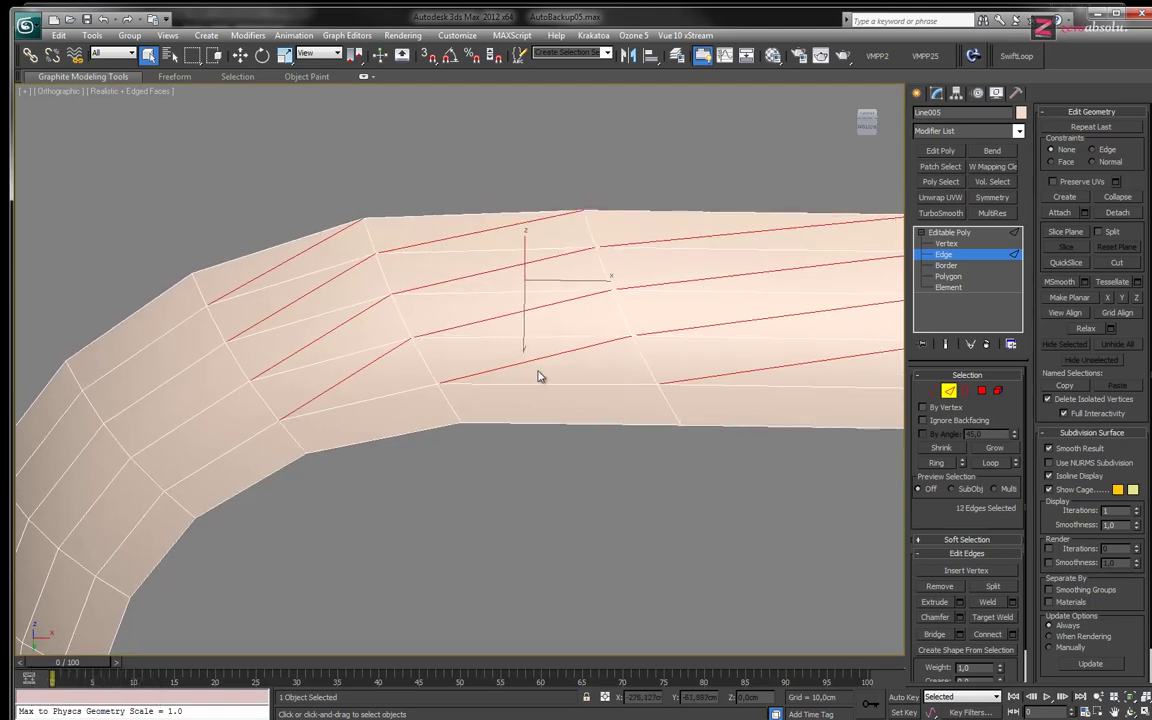
{"action": "key", "text": "ctrl+d"}
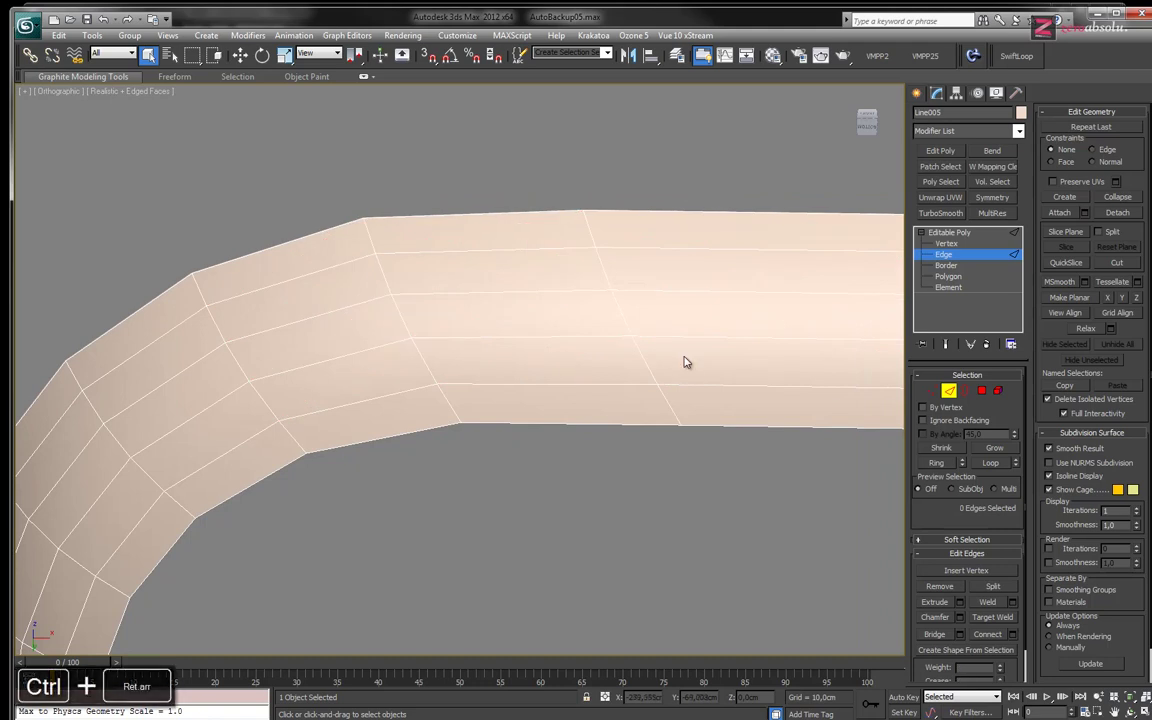
{"action": "scroll", "coordinate": [517, 344], "scroll_direction": "down", "scroll_amount": 3, "text": "ctrl"}
{"action": "scroll", "coordinate": [558, 480], "scroll_direction": "down", "scroll_amount": 1, "text": "ctrl"}
{"action": "mouse_move", "coordinate": [558, 480]}
{"action": "middle_mouse_down", "text": "alt"}
{"action": "mouse_move", "coordinate": [563, 393]}
{"action": "mouse_move", "coordinate": [529, 422]}
{"action": "middle_mouse_up", "text": "alt"}
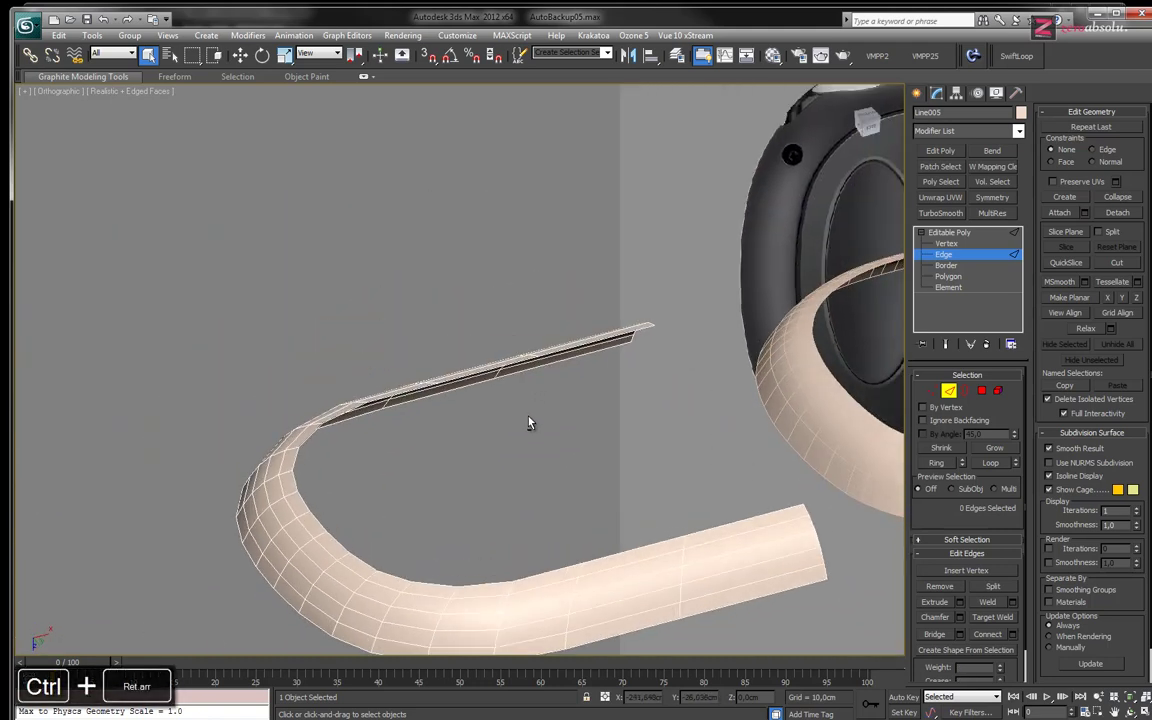
Add a TurboSmooth modifier with 3 iterations and Isoline Display enabled
{"action": "left_click", "coordinate": [946, 233]}
{"action": "left_click", "coordinate": [941, 213]}
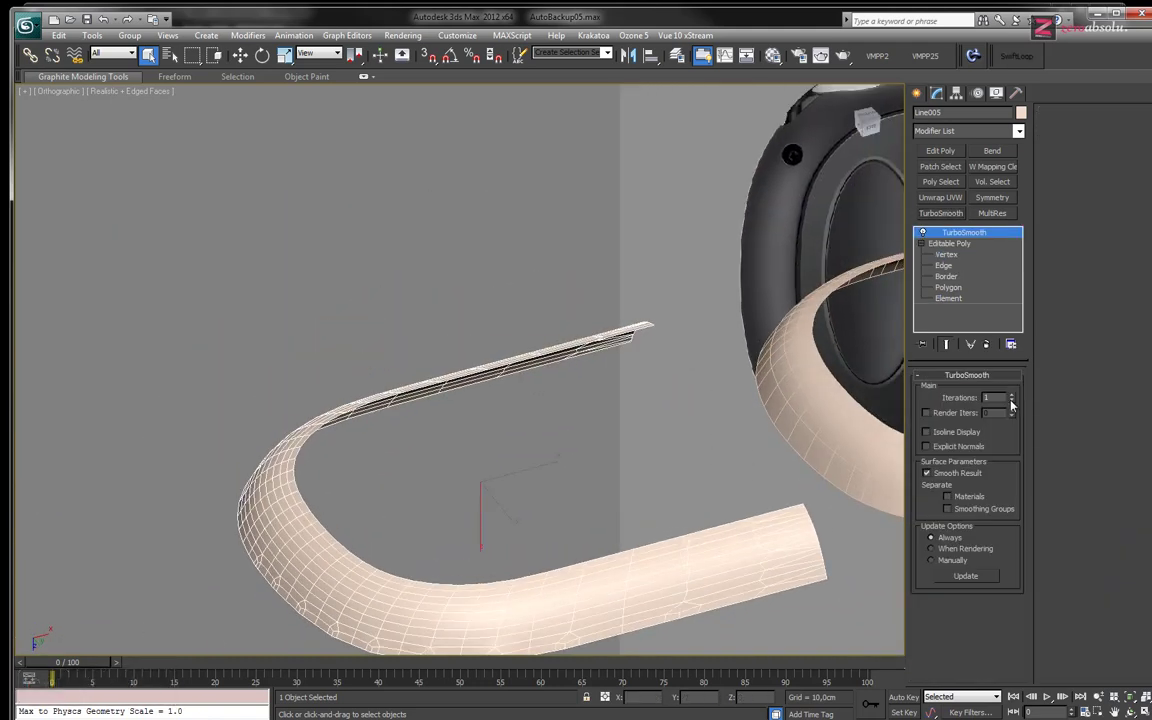
{"action": "left_click", "coordinate": [1012, 396]}
{"action": "left_click", "coordinate": [1012, 396]}
{"action": "left_click", "coordinate": [926, 431]}
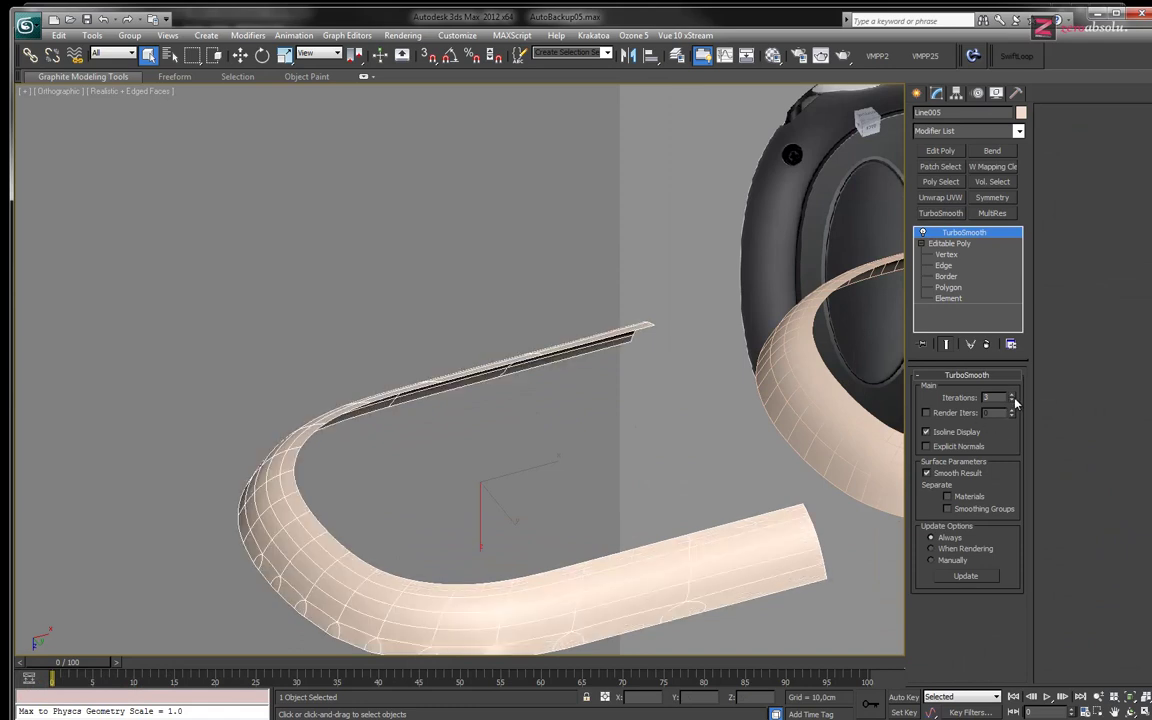
{"action": "mouse_move", "coordinate": [579, 469]}
{"action": "middle_mouse_down", "text": "alt"}
{"action": "mouse_move", "coordinate": [525, 481]}
{"action": "mouse_move", "coordinate": [489, 442]}
{"action": "mouse_move", "coordinate": [422, 471]}
{"action": "mouse_move", "coordinate": [466, 484]}
{"action": "middle_mouse_up", "text": "alt"}
{"action": "scroll", "coordinate": [466, 484], "scroll_direction": "up", "scroll_amount": 4}
{"action": "mouse_move", "coordinate": [424, 525]}
{"action": "middle_mouse_down"}
{"action": "mouse_move", "coordinate": [444, 576]}
{"action": "mouse_move", "coordinate": [424, 512]}
{"action": "middle_mouse_up"}
Return to the Editable Poly's vertex level, undoing a trial vertex move
{"action": "left_click", "coordinate": [949, 243]}
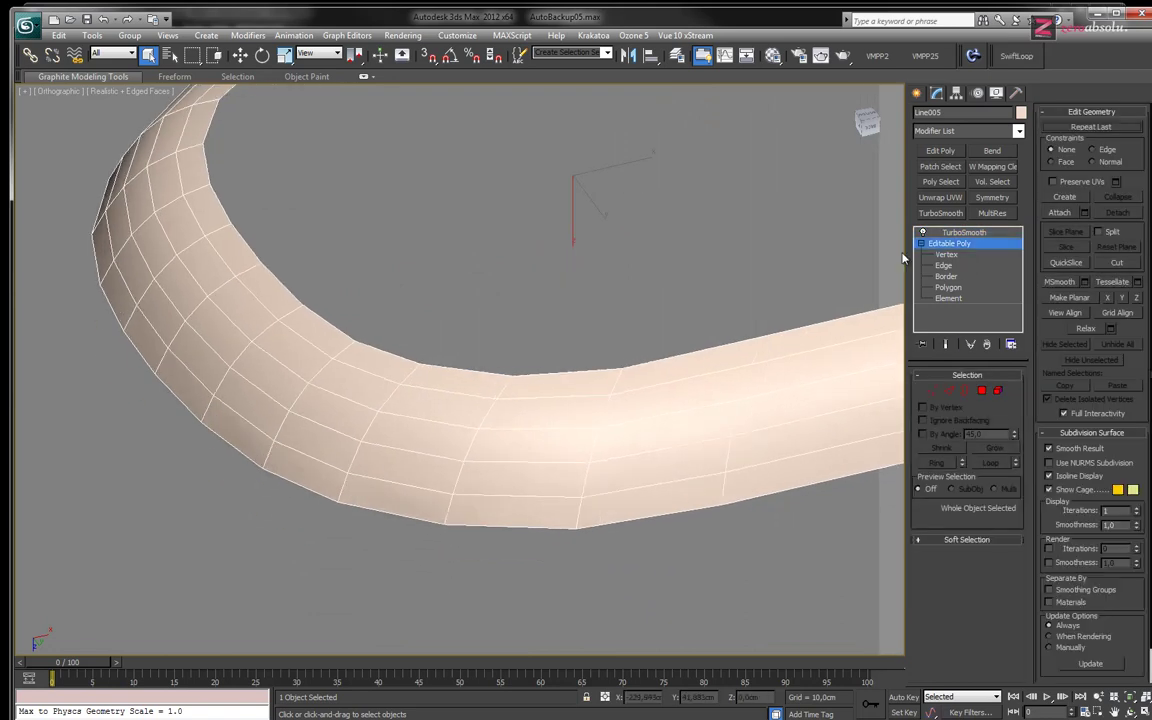
{"action": "key", "text": "1"}
{"action": "left_click", "coordinate": [461, 500]}
{"action": "key", "text": "w"}
{"action": "left_click_drag", "start_coordinate": [483, 488], "coordinate": [474, 488]}
{"action": "key", "text": "ctrl+z"}
{"action": "scroll", "coordinate": [527, 475], "scroll_direction": "down", "scroll_amount": 3}
Weld all strip vertices at a 0.02cm threshold, reducing 129 vertices to 120
{"action": "scroll", "coordinate": [520, 478], "scroll_direction": "down", "scroll_amount": 2}
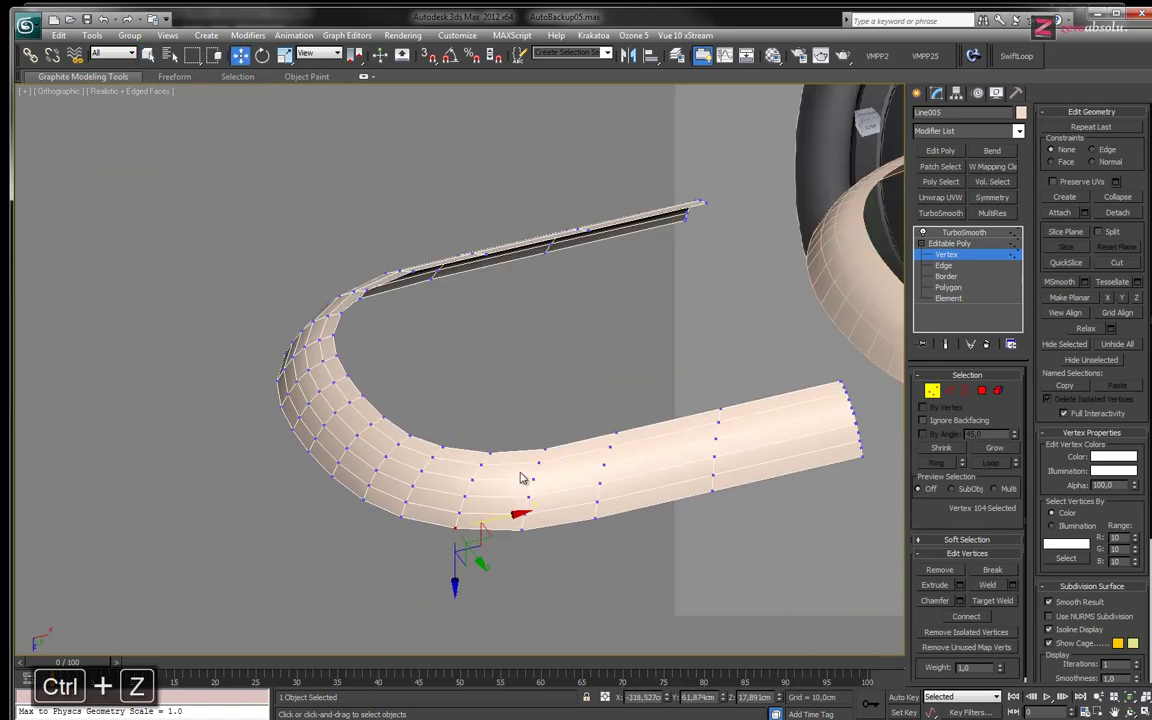
{"action": "middle_click_drag", "start_coordinate": [520, 478], "coordinate": [291, 280], "text": "alt"}
{"action": "left_click_drag", "start_coordinate": [838, 606], "coordinate": [838, 606]}
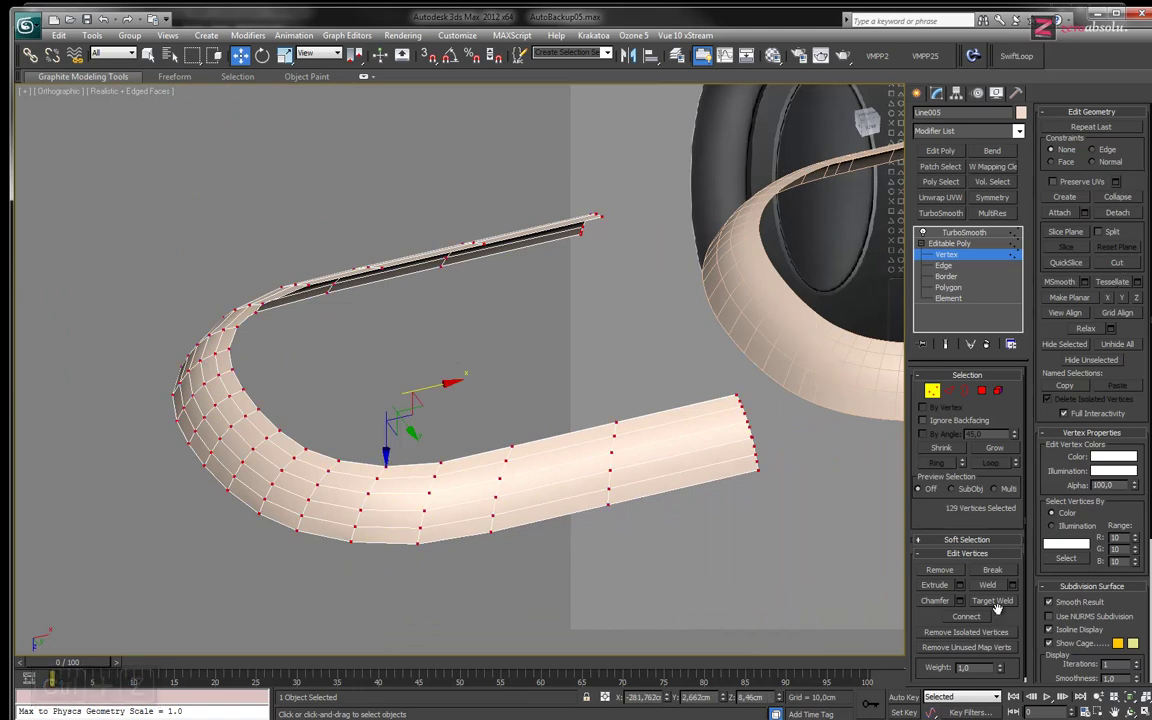
{"action": "left_click", "coordinate": [1013, 587]}
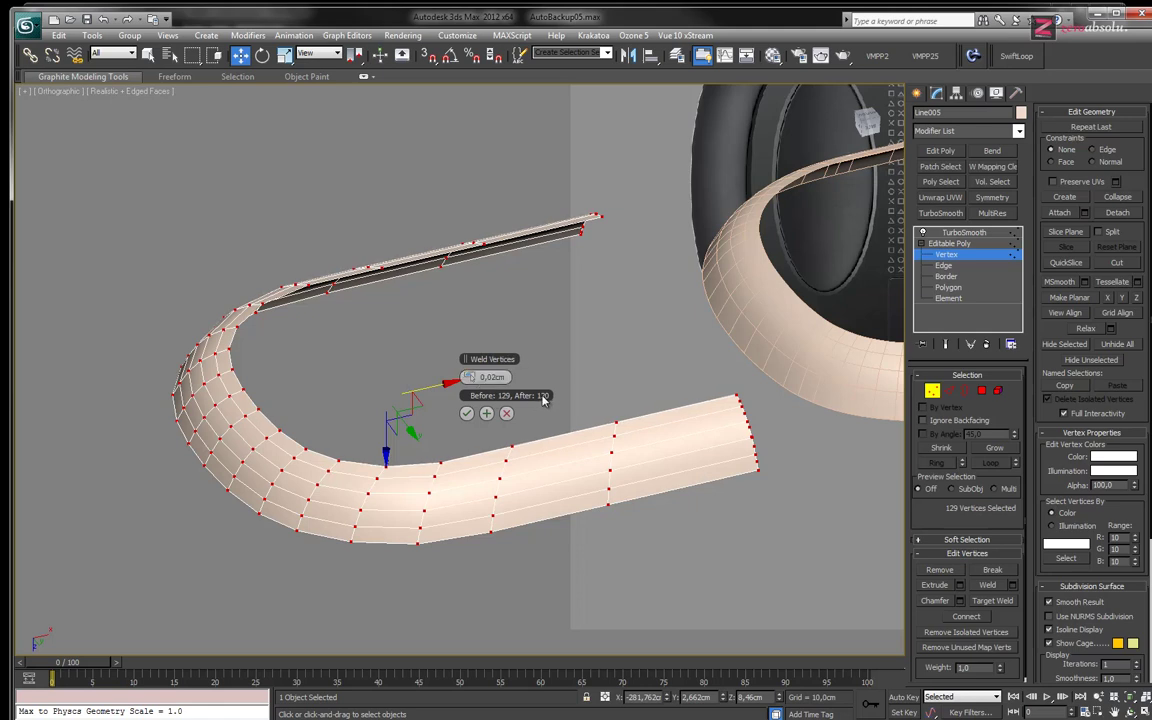
{"action": "key", "text": "Return"}
Exit vertex editing and view the strip with TurboSmooth on top
{"action": "mouse_move", "coordinate": [395, 369]}
{"action": "middle_mouse_down", "text": "alt"}
{"action": "mouse_move", "coordinate": [423, 408]}
{"action": "mouse_move", "coordinate": [338, 481]}
{"action": "mouse_move", "coordinate": [355, 481]}
{"action": "mouse_move", "coordinate": [345, 495]}
{"action": "mouse_move", "coordinate": [458, 419]}
{"action": "middle_mouse_up", "text": "alt"}
{"action": "left_click", "coordinate": [982, 258]}
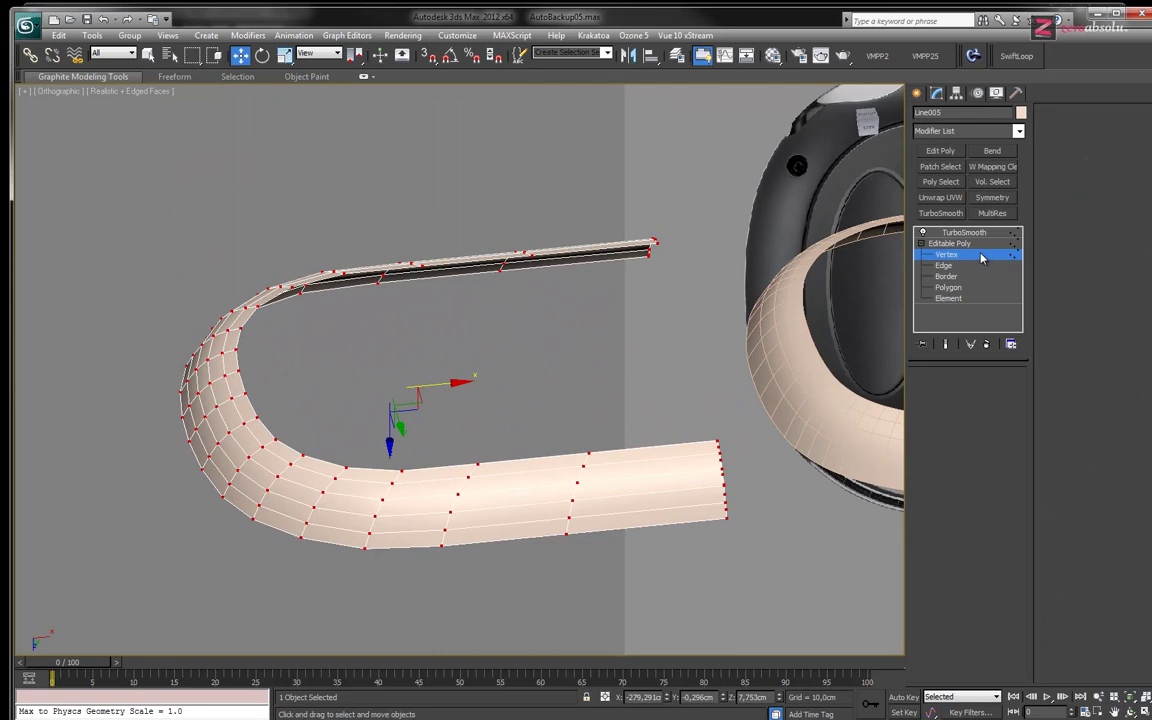
{"action": "left_click", "coordinate": [963, 233]}
Go back to Editable Poly vertices and undo a trial move of a vertex column
{"action": "mouse_move", "coordinate": [527, 360]}
{"action": "middle_mouse_down", "text": "alt"}
{"action": "mouse_move", "coordinate": [514, 347]}
{"action": "mouse_move", "coordinate": [360, 373]}
{"action": "mouse_move", "coordinate": [310, 413]}
{"action": "mouse_move", "coordinate": [309, 437]}
{"action": "mouse_move", "coordinate": [332, 455]}
{"action": "mouse_move", "coordinate": [378, 455]}
{"action": "mouse_move", "coordinate": [301, 442]}
{"action": "mouse_move", "coordinate": [296, 417]}
{"action": "mouse_move", "coordinate": [362, 526]}
{"action": "middle_mouse_up", "text": "alt"}
{"action": "scroll", "coordinate": [362, 526], "scroll_direction": "up", "scroll_amount": 5}
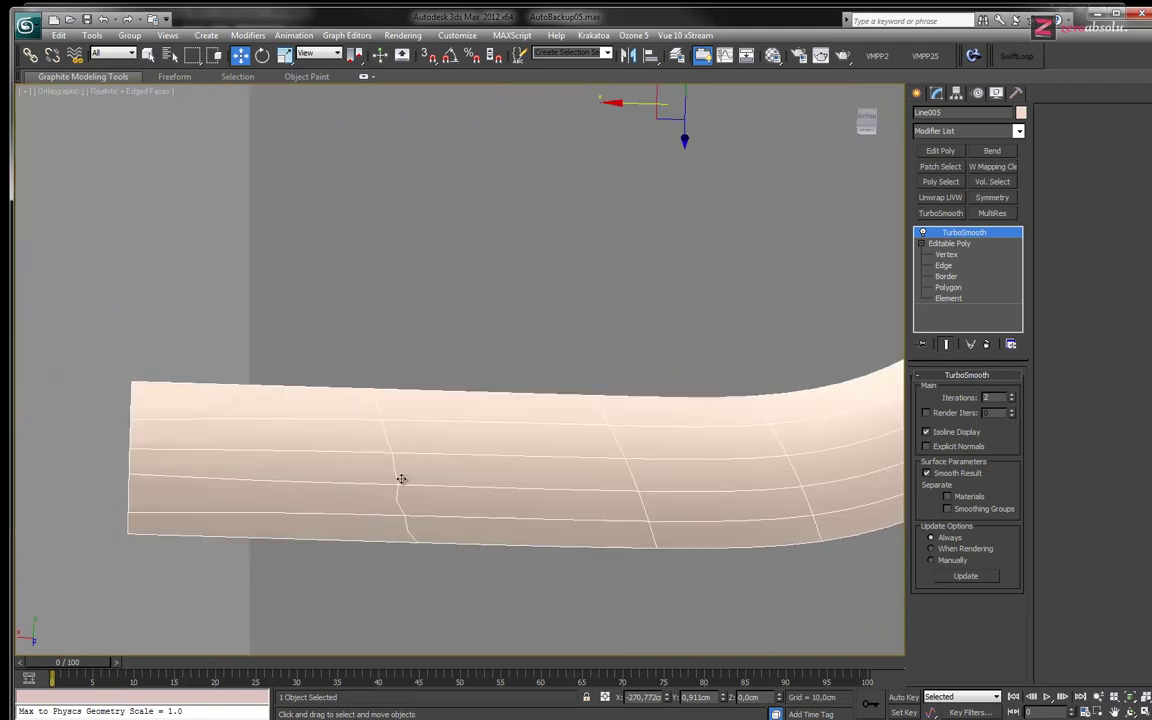
{"action": "left_click", "coordinate": [956, 244]}
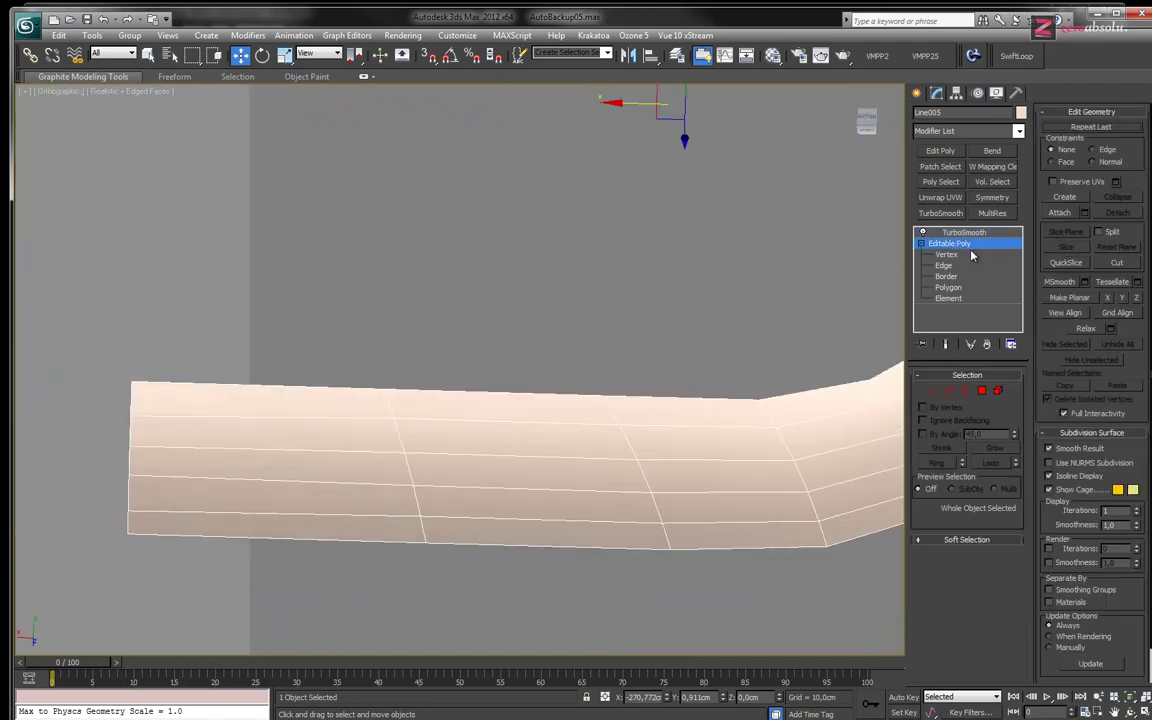
{"action": "left_click", "coordinate": [946, 254]}
{"action": "left_click_drag", "start_coordinate": [342, 338], "coordinate": [435, 543]}
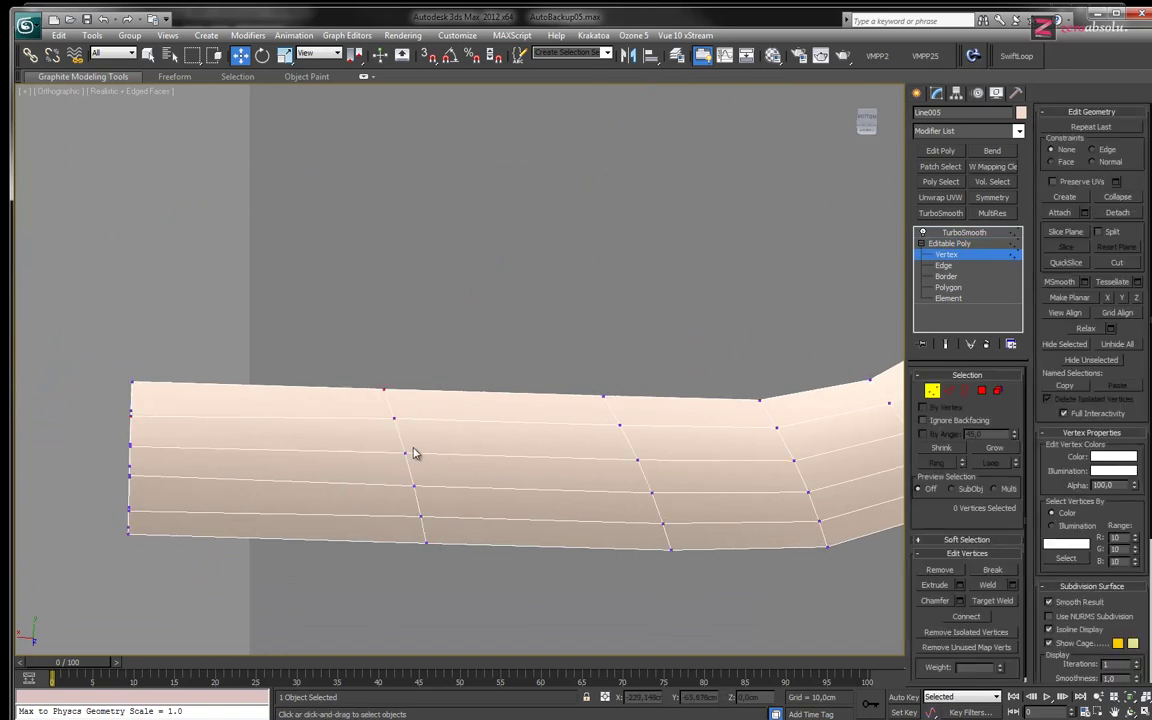
{"action": "left_click_drag", "start_coordinate": [321, 450], "coordinate": [285, 450]}
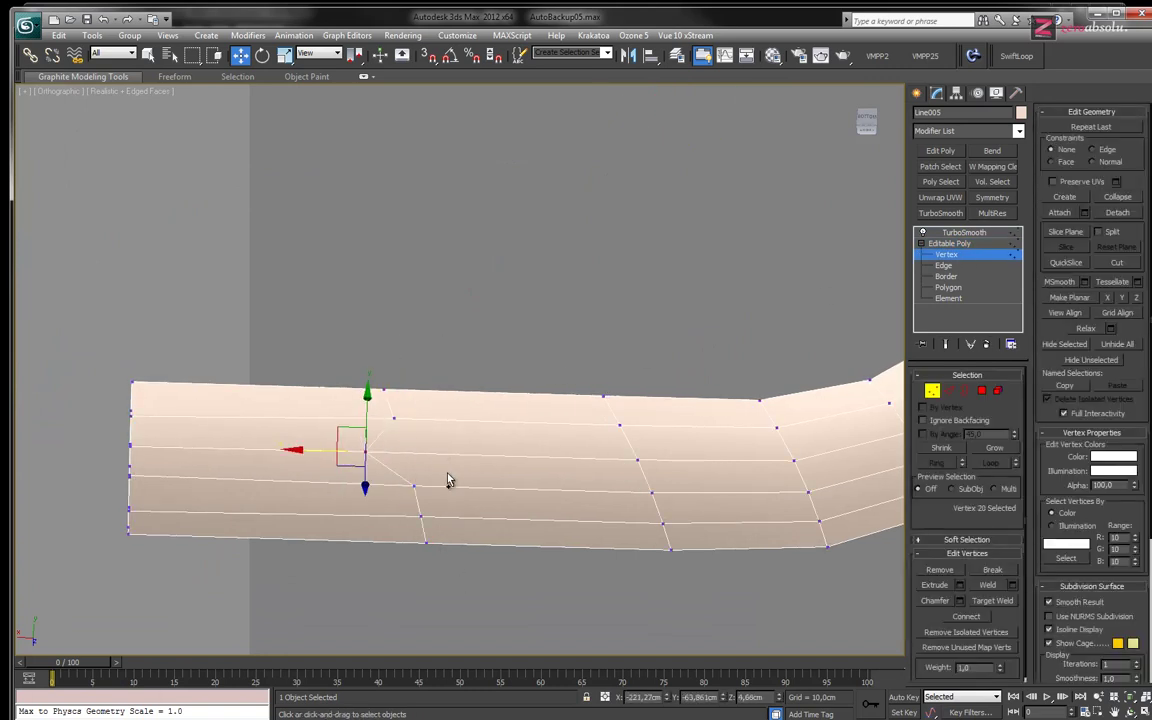
{"action": "key", "text": "ctrl+z"}
{"action": "scroll", "coordinate": [277, 462], "scroll_direction": "up", "scroll_amount": 3}
{"action": "key", "text": "ctrl+z"}
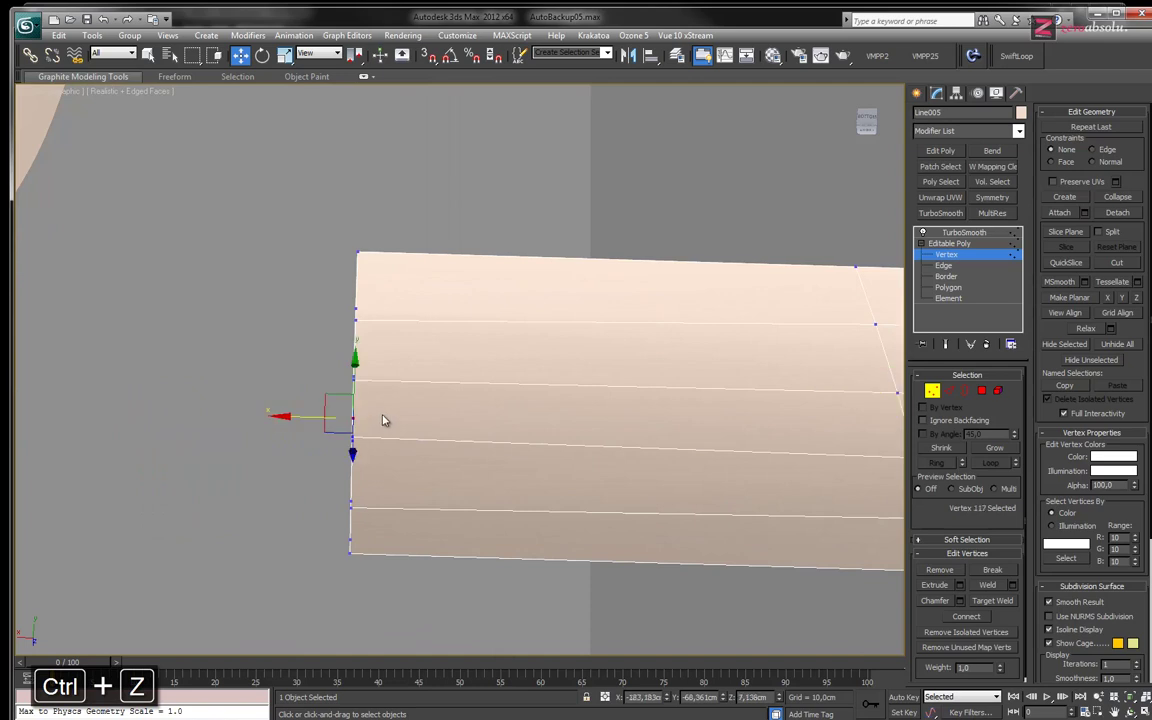
Select the vertices along the strip's end edge
{"action": "left_click_drag", "start_coordinate": [325, 285], "coordinate": [375, 390]}
{"action": "middle_click_drag", "start_coordinate": [362, 437], "coordinate": [372, 405]}
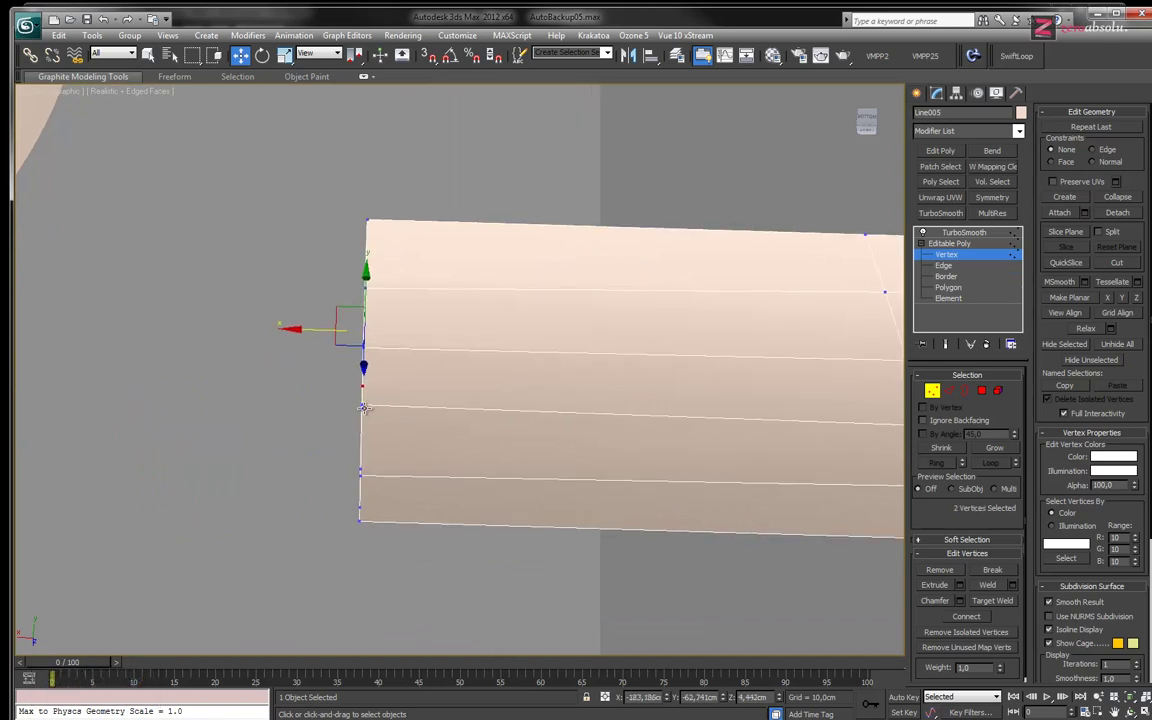
{"action": "left_click", "coordinate": [363, 408], "text": "ctrl"}
{"action": "middle_click_drag", "start_coordinate": [535, 446], "coordinate": [286, 424]}
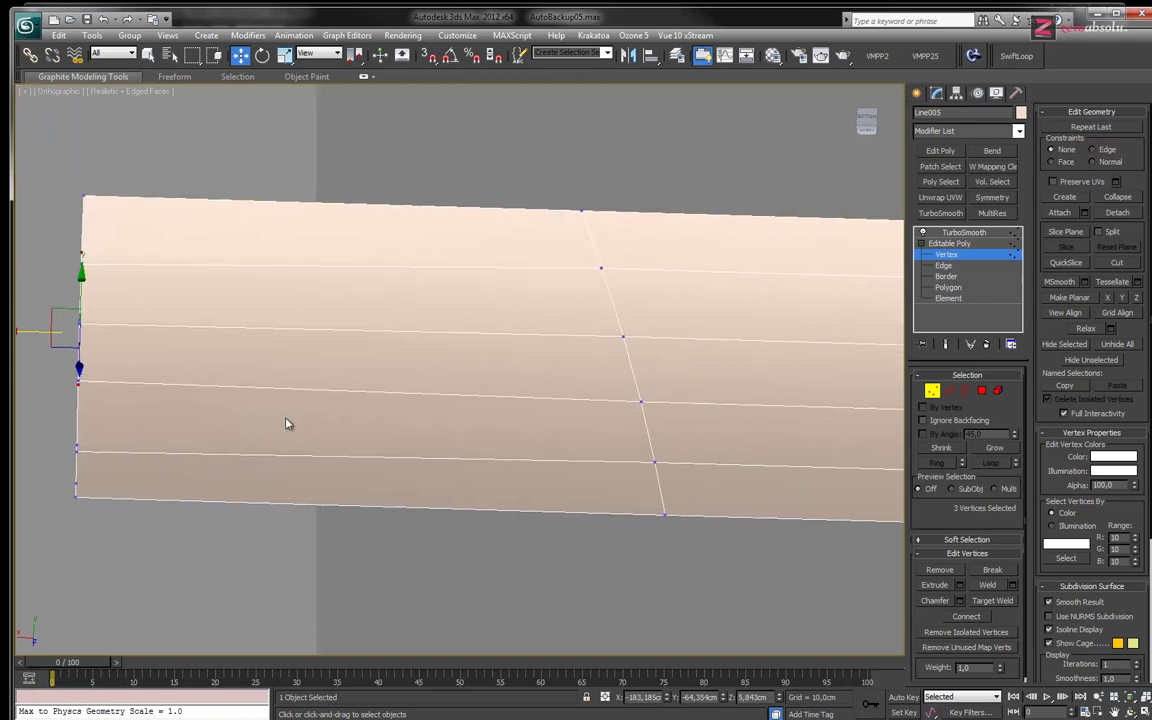
{"action": "scroll", "coordinate": [399, 419], "scroll_direction": "down", "scroll_amount": 1}
{"action": "scroll", "coordinate": [532, 424], "scroll_direction": "down", "scroll_amount": 3}
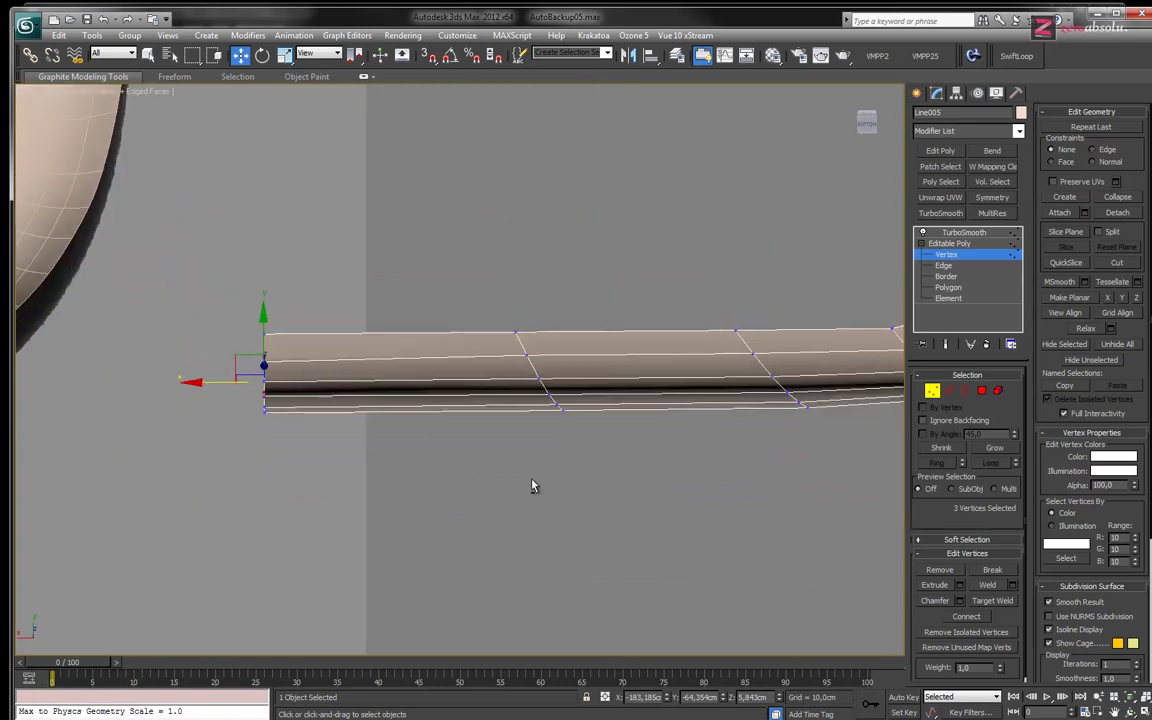
{"action": "mouse_move", "coordinate": [545, 405]}
{"action": "middle_mouse_down", "text": "alt"}
{"action": "mouse_move", "coordinate": [532, 396]}
{"action": "mouse_move", "coordinate": [733, 440]}
{"action": "mouse_move", "coordinate": [681, 458]}
{"action": "mouse_move", "coordinate": [586, 270]}
{"action": "middle_mouse_up", "text": "alt"}
Straighten the slanted vertex rings on both arms with Make Planar X
{"action": "scroll", "coordinate": [586, 270], "scroll_direction": "down", "scroll_amount": 4}
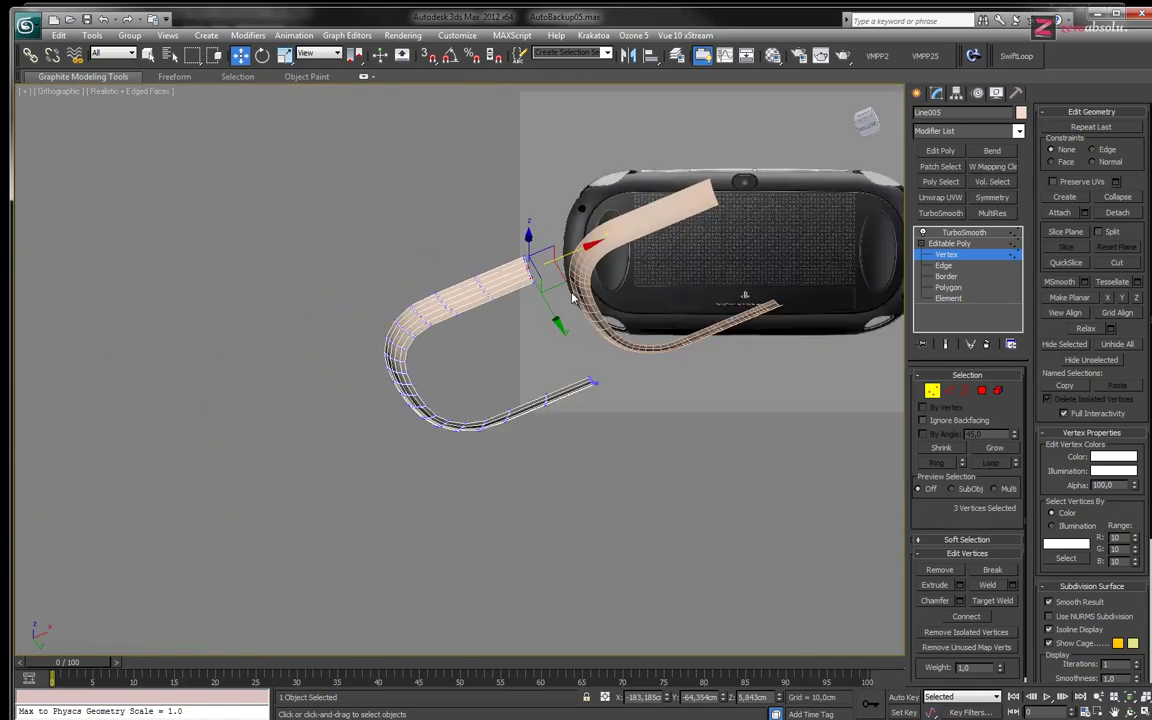
{"action": "scroll", "coordinate": [531, 273], "scroll_direction": "up", "scroll_amount": 3}
{"action": "mouse_move", "coordinate": [495, 352]}
{"action": "middle_mouse_down", "text": "alt"}
{"action": "mouse_move", "coordinate": [578, 382]}
{"action": "mouse_move", "coordinate": [485, 341]}
{"action": "mouse_move", "coordinate": [406, 437]}
{"action": "mouse_move", "coordinate": [247, 429]}
{"action": "mouse_move", "coordinate": [285, 429]}
{"action": "mouse_move", "coordinate": [268, 435]}
{"action": "mouse_move", "coordinate": [500, 348]}
{"action": "mouse_move", "coordinate": [652, 427]}
{"action": "middle_mouse_up", "text": "alt"}
{"action": "left_click", "coordinate": [432, 375]}
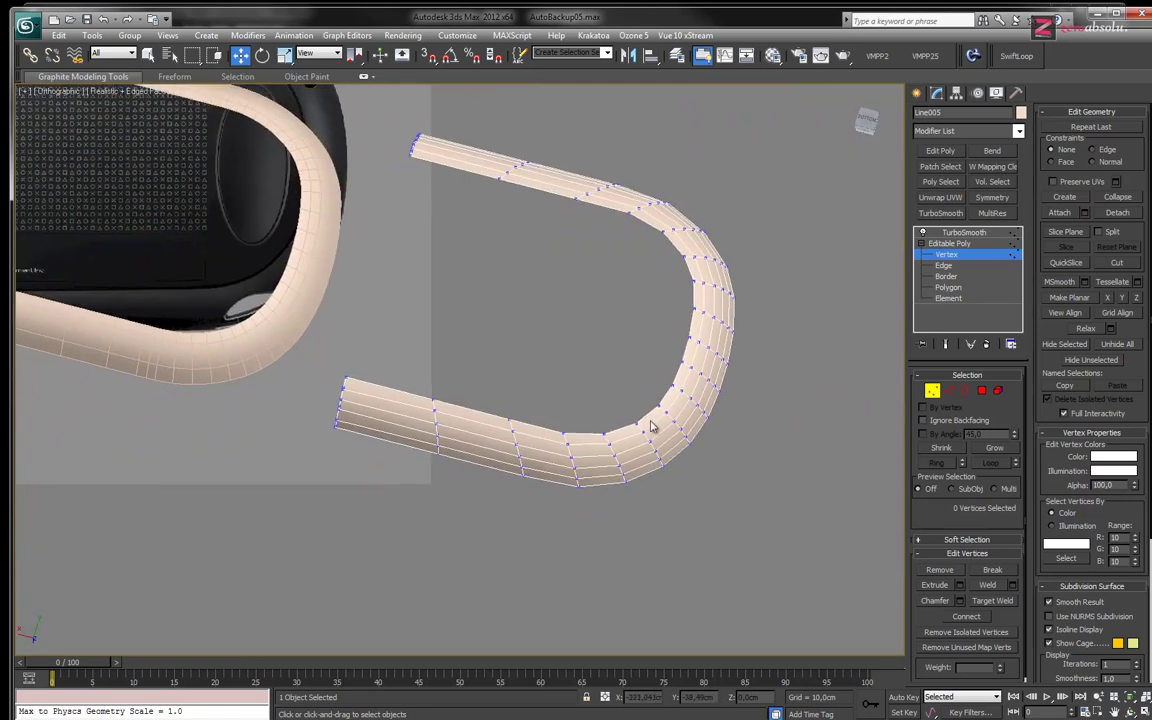
{"action": "mouse_move", "coordinate": [508, 266]}
{"action": "middle_mouse_down", "text": "alt"}
{"action": "mouse_move", "coordinate": [518, 328]}
{"action": "mouse_move", "coordinate": [725, 298]}
{"action": "mouse_move", "coordinate": [806, 305]}
{"action": "mouse_move", "coordinate": [724, 276]}
{"action": "middle_mouse_up", "text": "alt"}
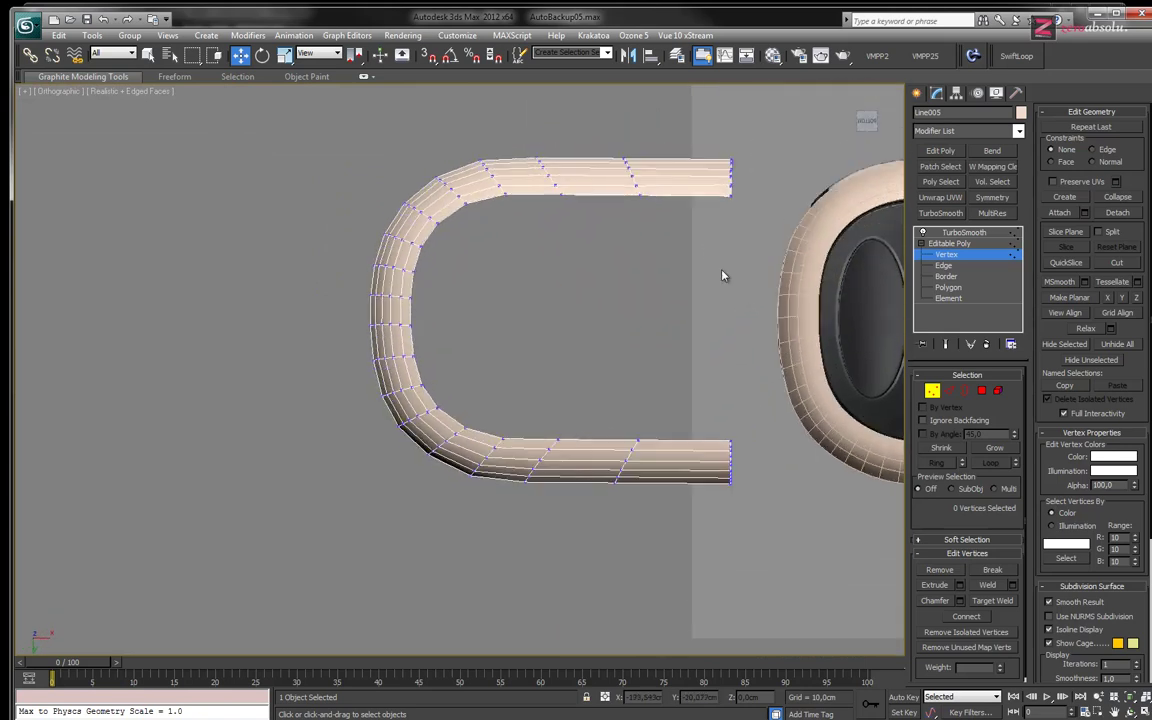
{"action": "left_click_drag", "start_coordinate": [703, 533], "coordinate": [703, 533]}
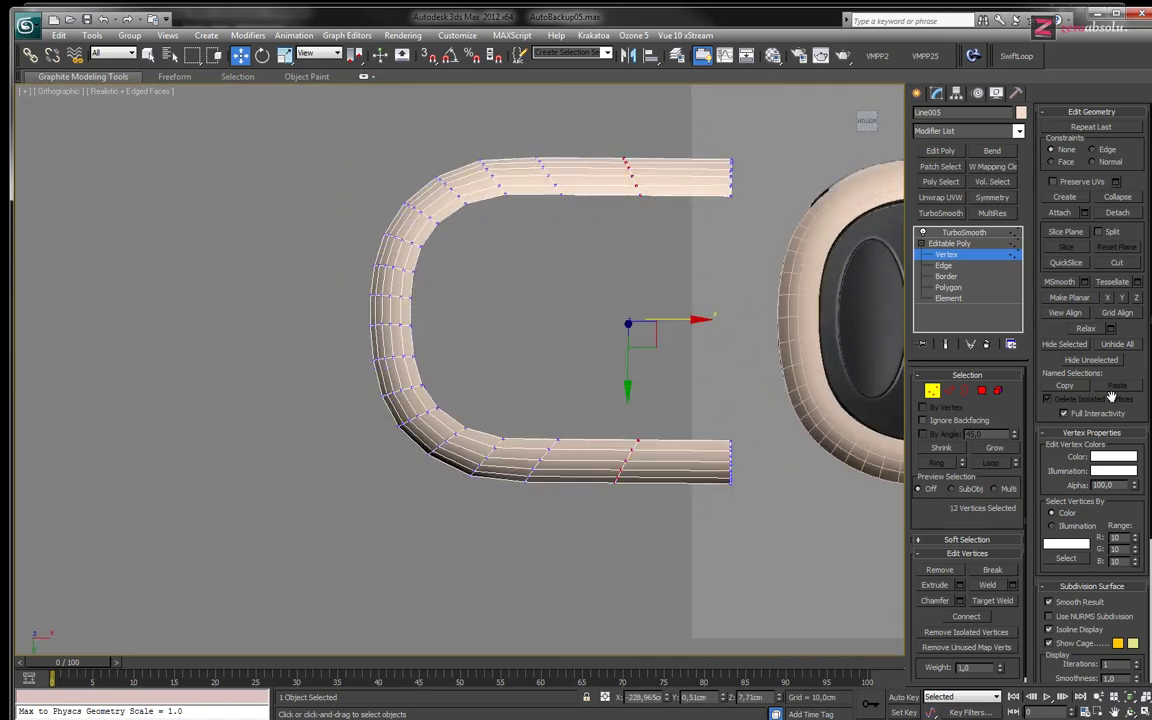
{"action": "left_click", "coordinate": [1109, 298]}
Try Make Planar X on the diagonal vertex rings, then undo it
{"action": "left_click_drag", "start_coordinate": [590, 505], "coordinate": [590, 505]}
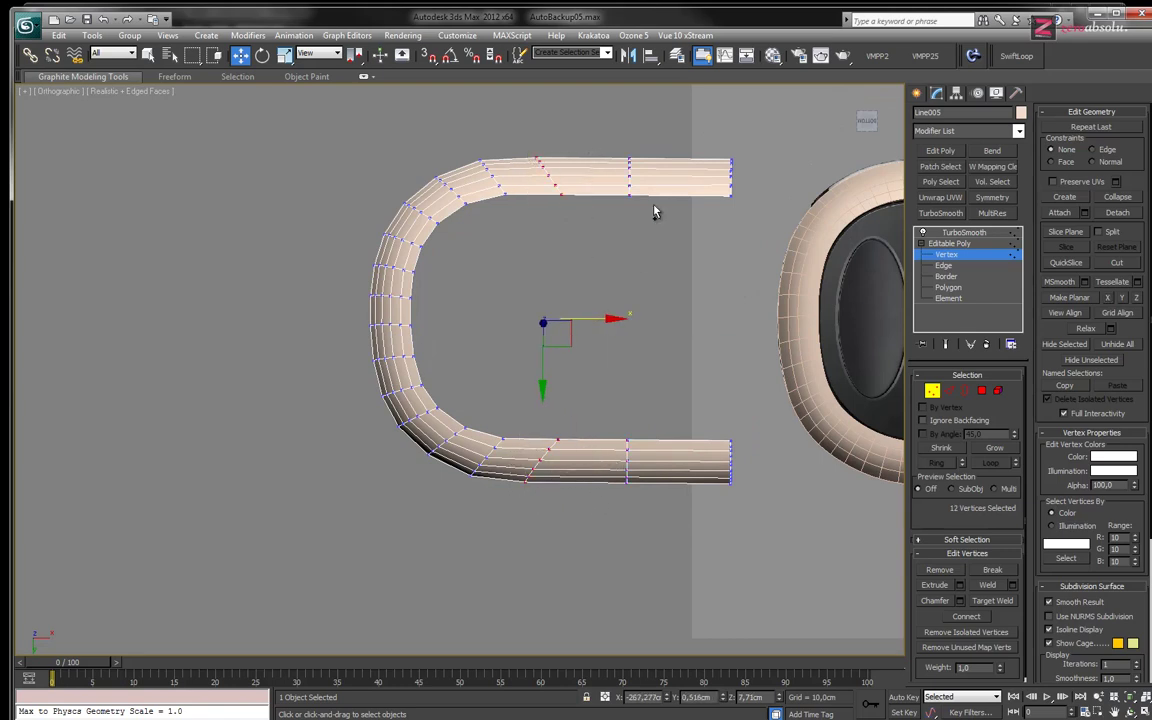
{"action": "left_click", "coordinate": [1109, 298]}
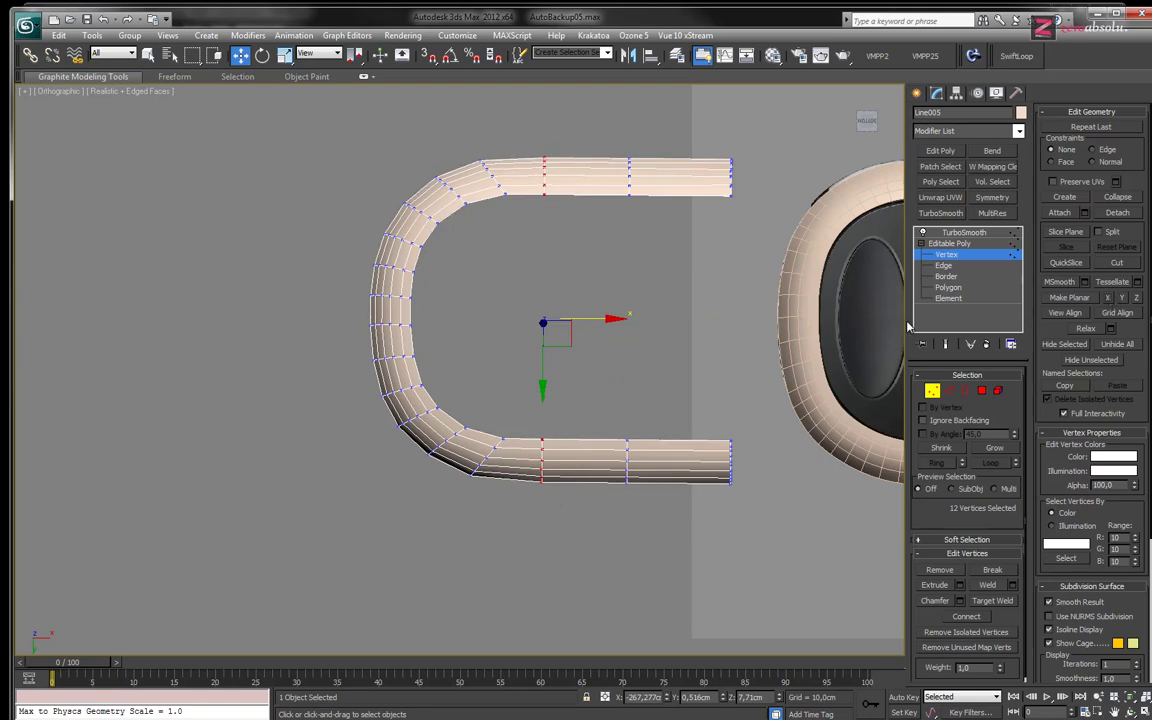
{"action": "scroll", "coordinate": [500, 360], "scroll_direction": "down", "scroll_amount": 3}
{"action": "key", "text": "ctrl+z"}
{"action": "scroll", "coordinate": [445, 300], "scroll_direction": "up", "scroll_amount": 3}
{"action": "mouse_move", "coordinate": [438, 310]}
{"action": "middle_mouse_down"}
{"action": "mouse_move", "coordinate": [524, 391]}
{"action": "mouse_move", "coordinate": [481, 344]}
{"action": "mouse_move", "coordinate": [473, 275]}
{"action": "mouse_move", "coordinate": [419, 288]}
{"action": "mouse_move", "coordinate": [412, 361]}
{"action": "mouse_move", "coordinate": [545, 301]}
{"action": "mouse_move", "coordinate": [507, 422]}
{"action": "mouse_move", "coordinate": [487, 268]}
{"action": "mouse_move", "coordinate": [406, 270]}
{"action": "mouse_move", "coordinate": [388, 311]}
{"action": "mouse_move", "coordinate": [555, 350]}
{"action": "mouse_move", "coordinate": [585, 369]}
{"action": "middle_mouse_up"}
Clear the vertex selection and return to Editable Poly's top level with the strip in view
{"action": "left_click", "coordinate": [470, 268]}
{"action": "scroll", "coordinate": [511, 339], "scroll_direction": "down", "scroll_amount": 3}
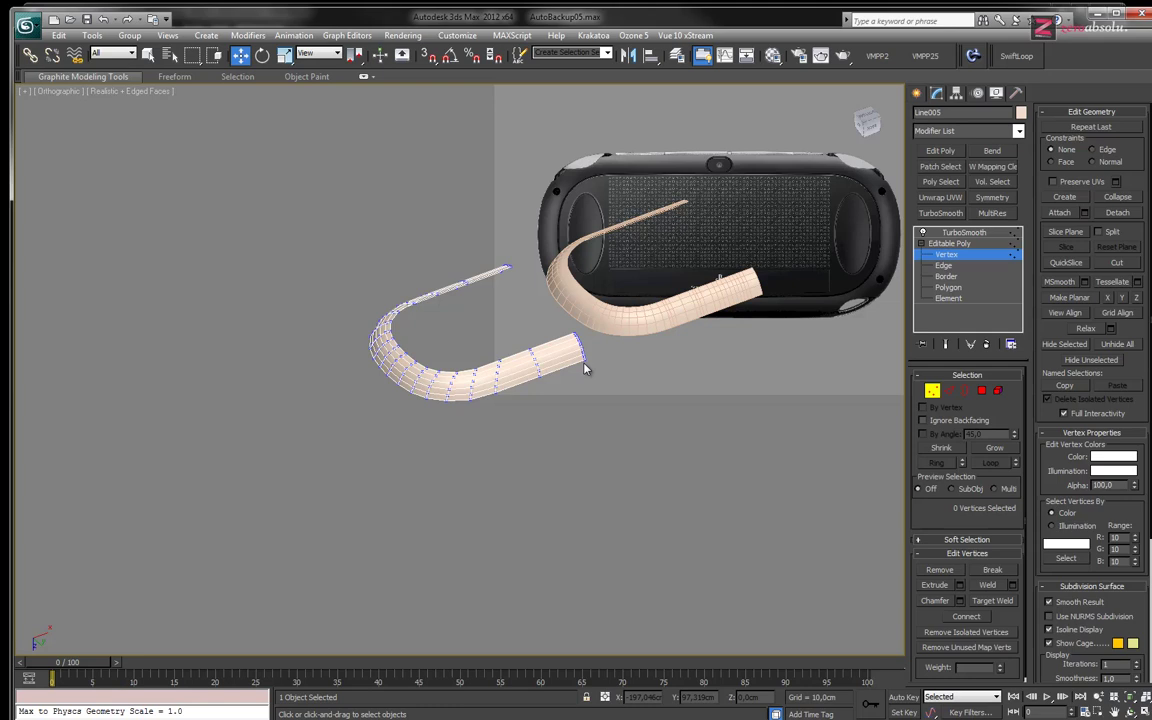
{"action": "middle_click_drag", "start_coordinate": [527, 270], "coordinate": [434, 350]}
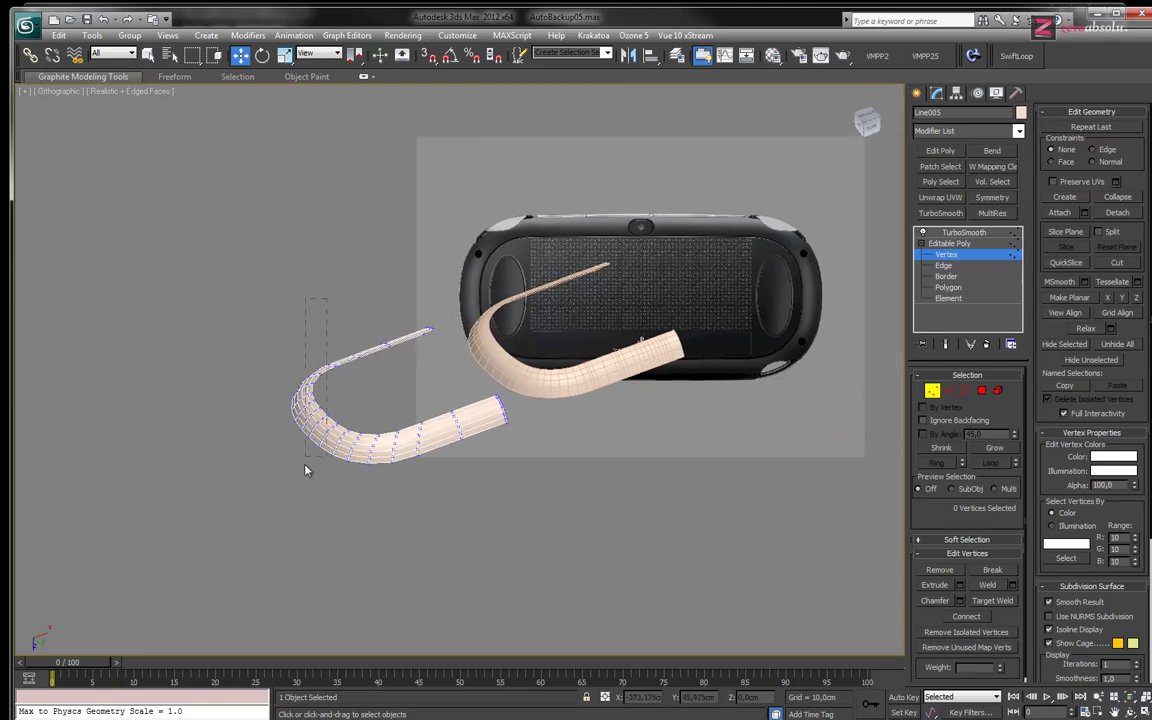
{"action": "left_click", "coordinate": [404, 309]}
{"action": "left_click", "coordinate": [950, 243]}
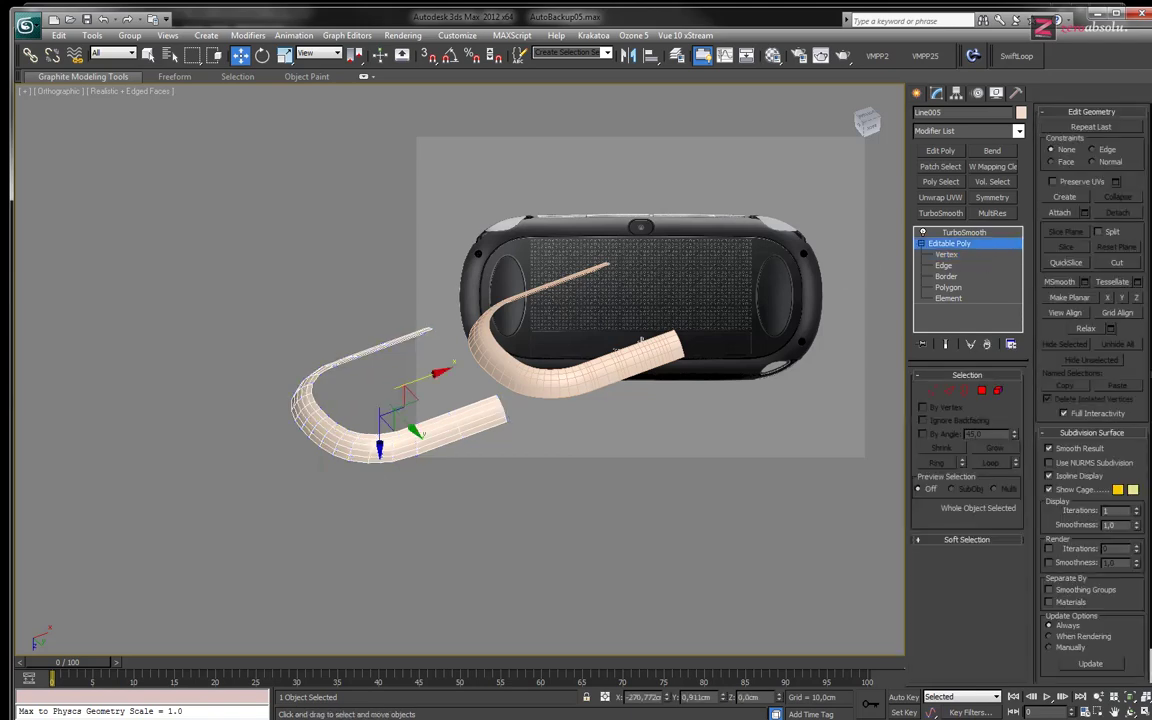